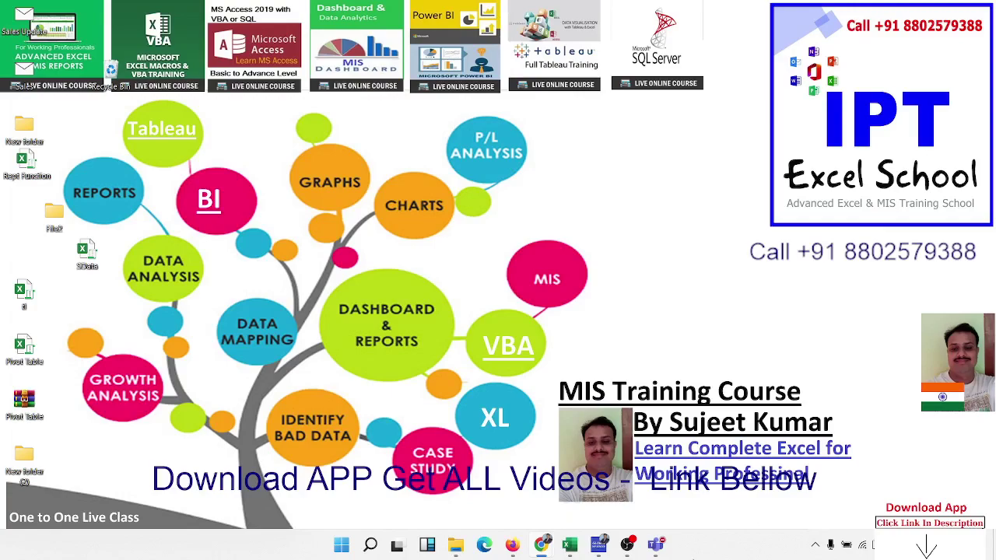
Put away the screen recorder and maximize the Cal-1 Excel window.
left_click(629, 546)
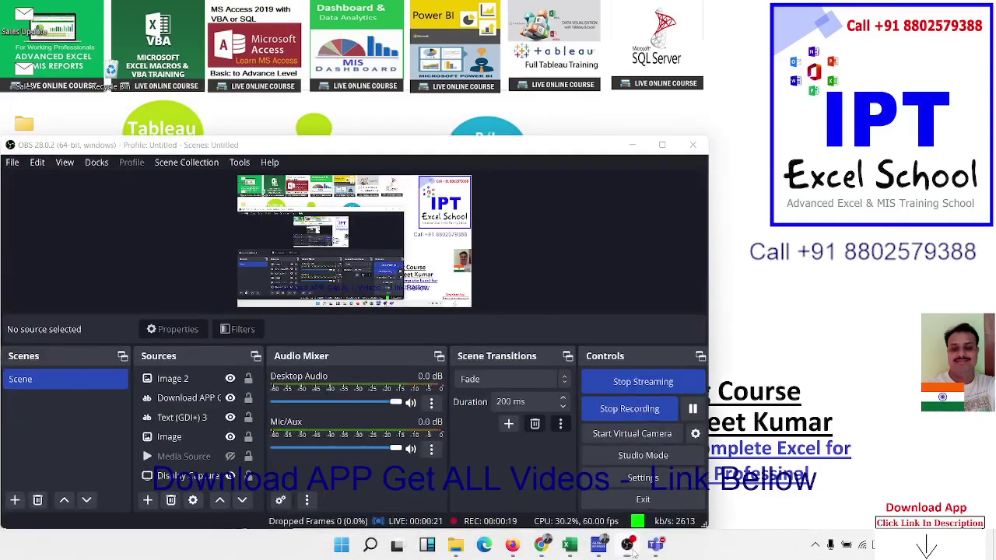
left_click(632, 145)
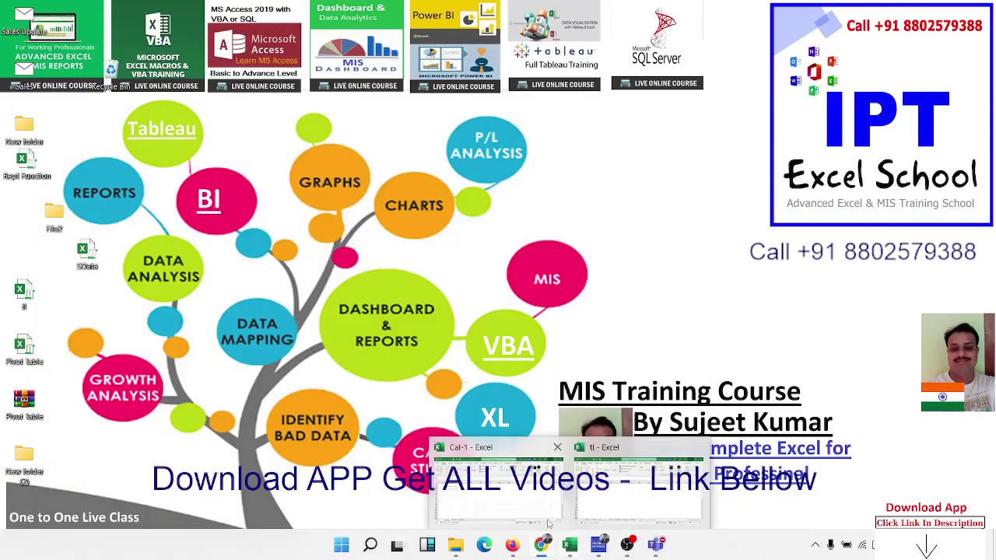
left_click(570, 545)
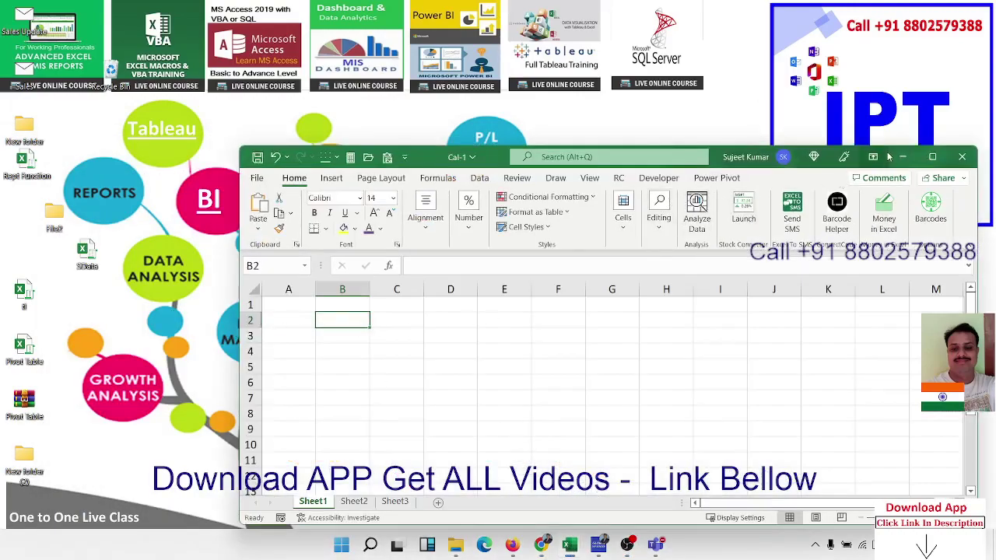
left_click(933, 157)
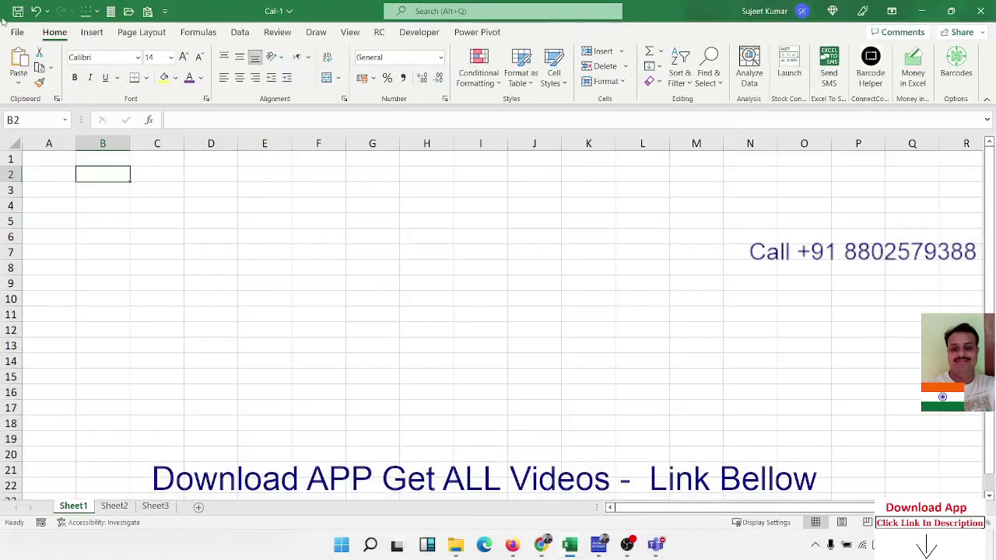
In the Open dialog, browse to Local Disk (F:) > Data > MS Excel and select Day-2.
left_click(17, 34)
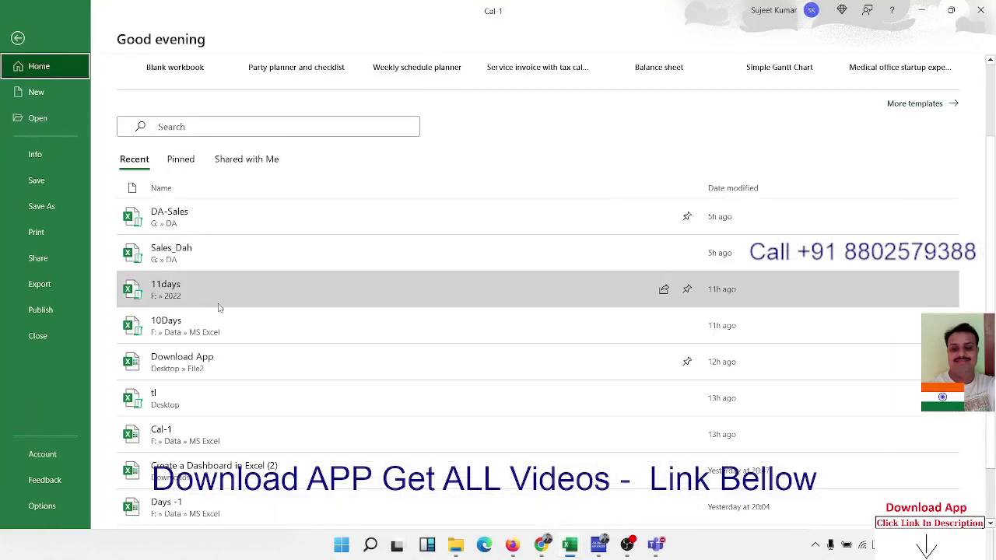
scroll(239, 343, "down", 1)
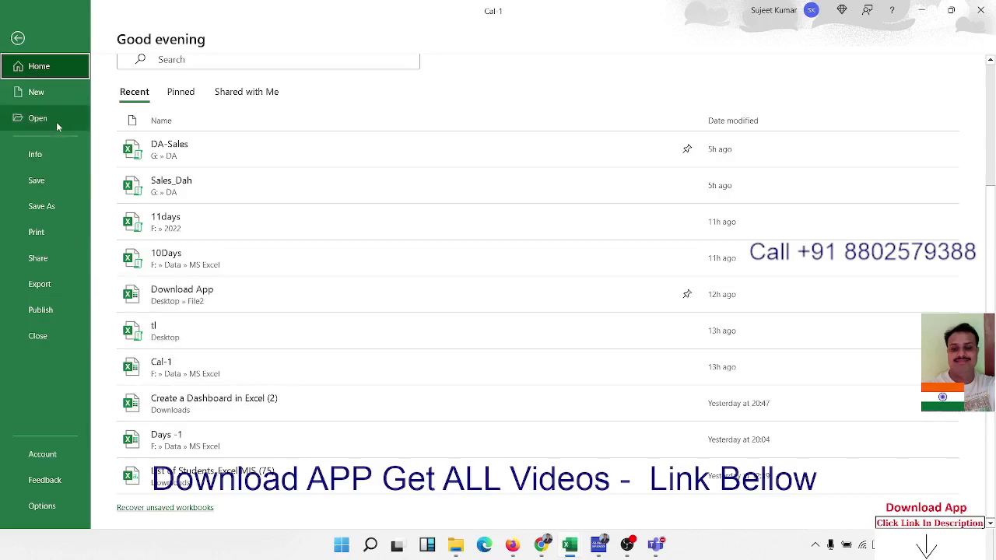
left_click(56, 119)
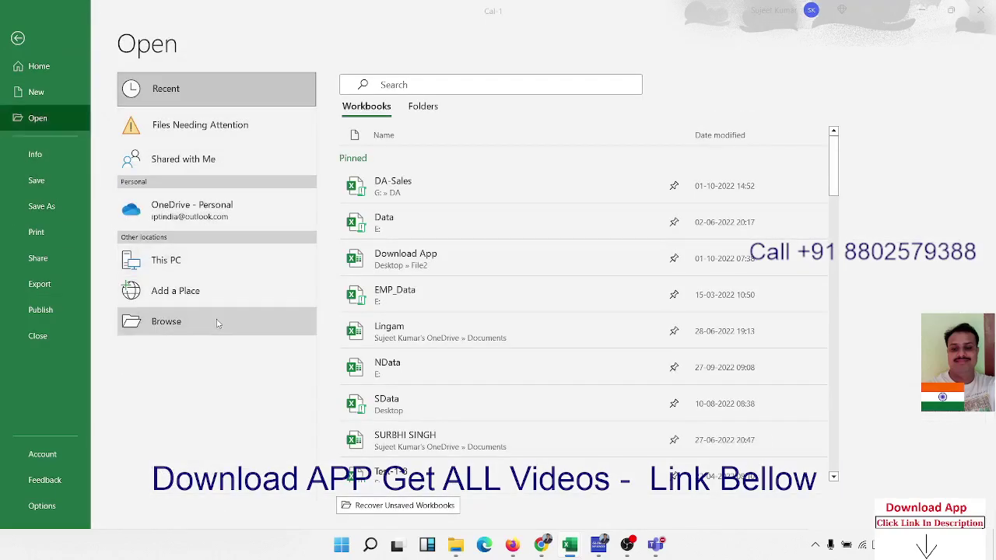
left_click(218, 322)
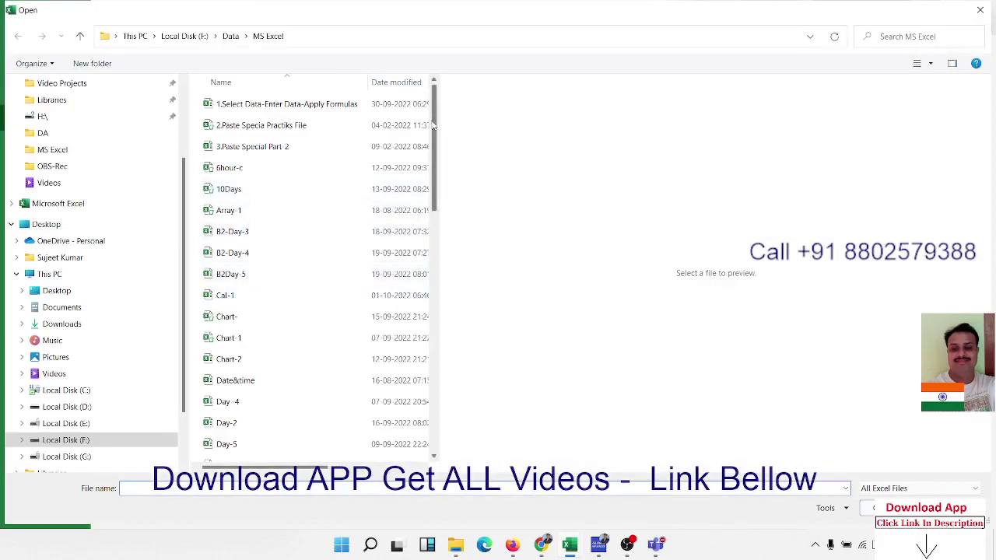
left_click_drag(433, 125, 434, 180)
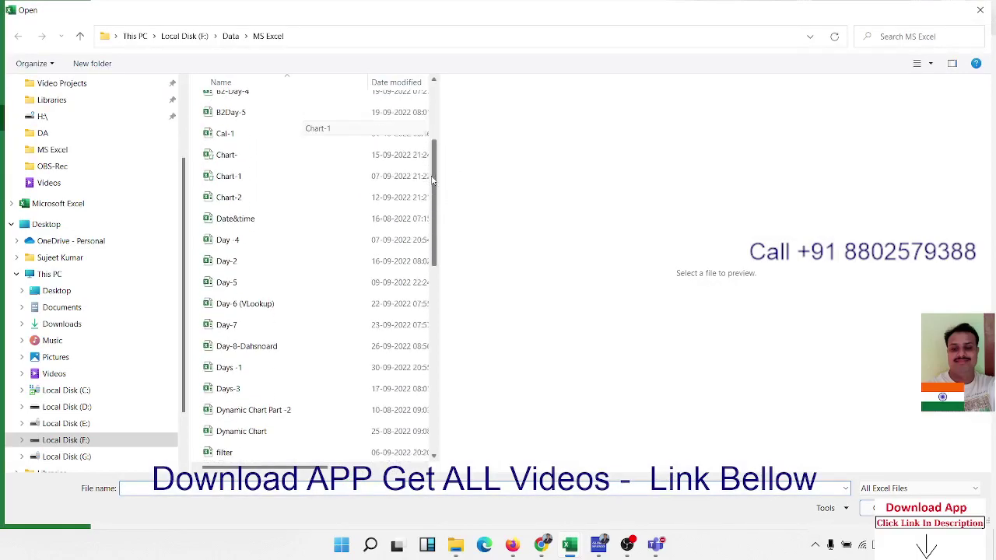
left_click(303, 262)
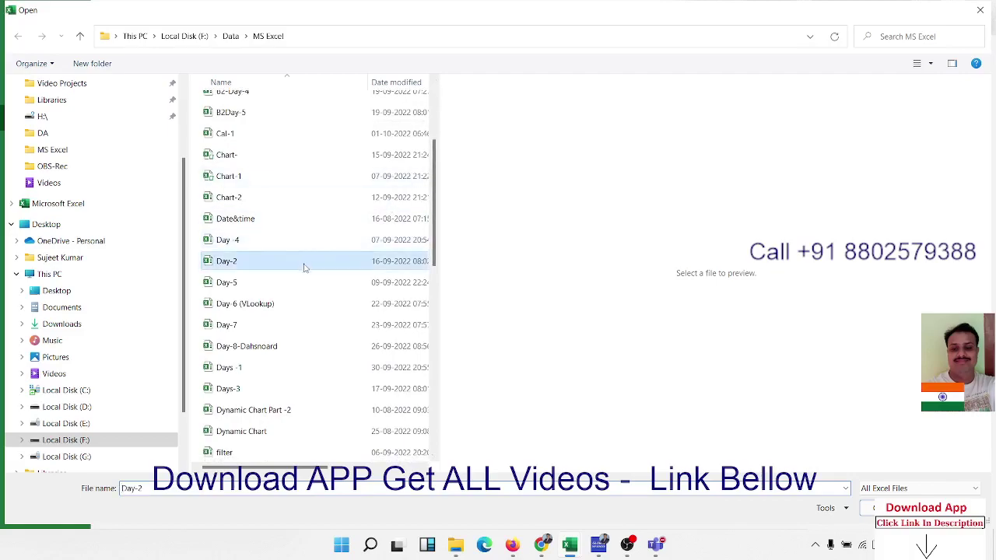
Open the selected Day-2 workbook and go to its Day-2 sheet tab.
left_click(866, 507)
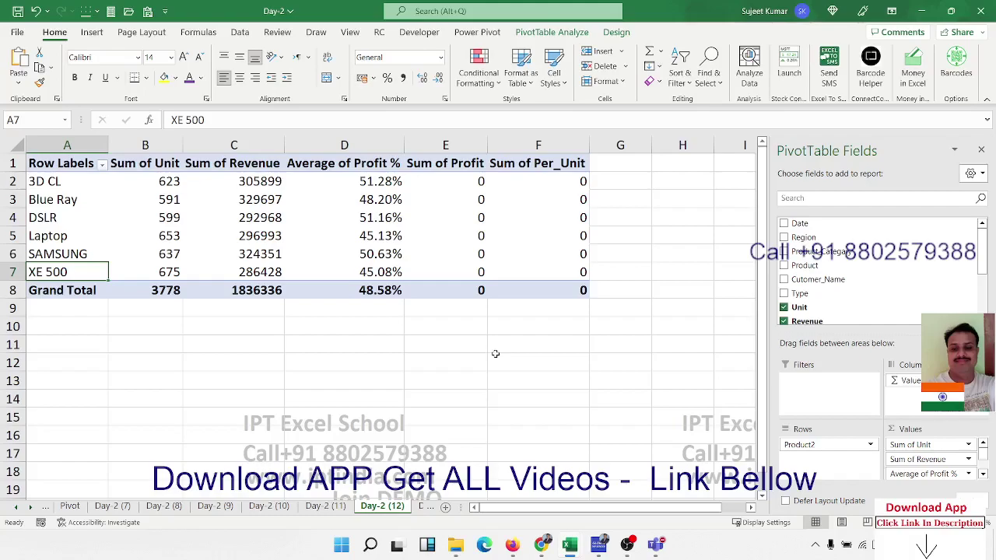
left_click(18, 508)
left_click(18, 507)
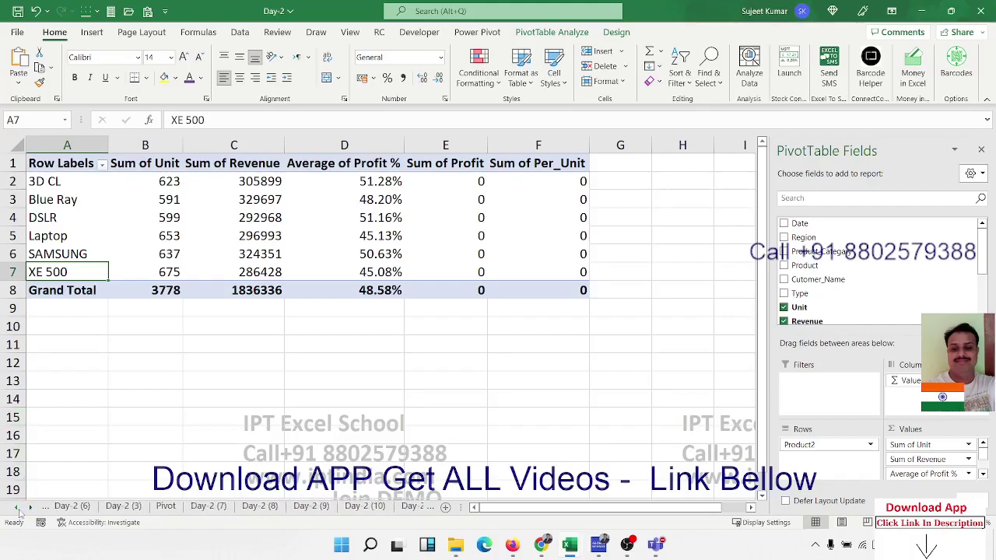
left_click(18, 507)
left_click(18, 508)
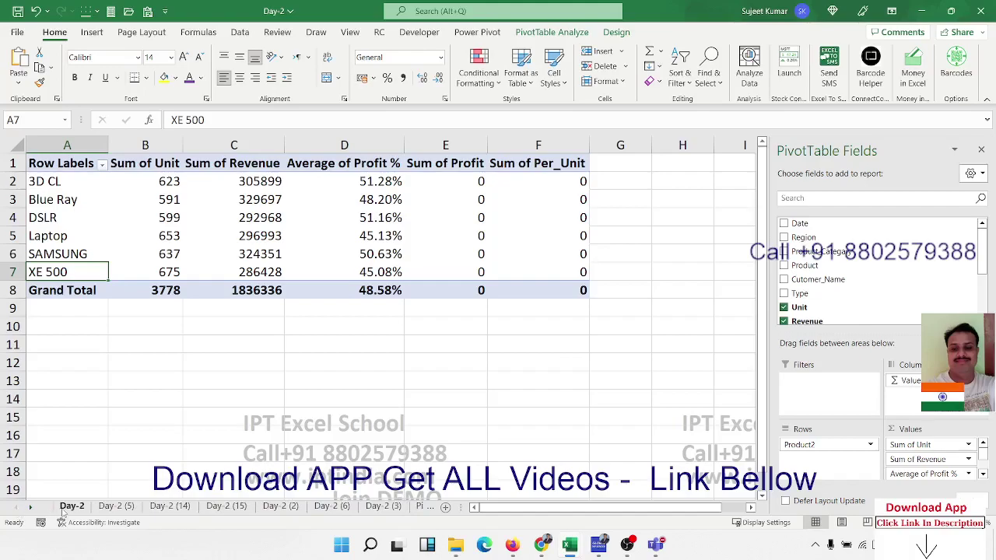
left_click(67, 507)
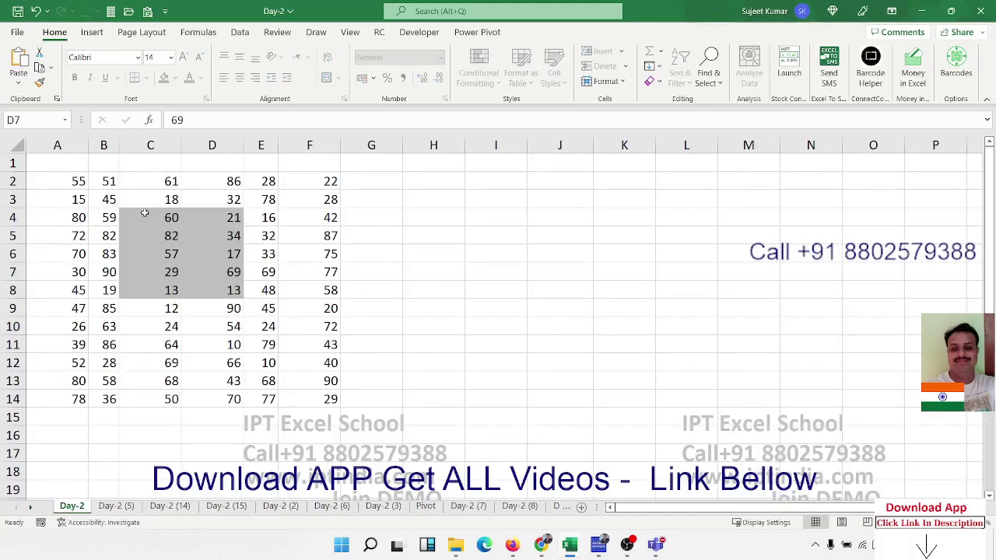
Protect the Day-2 sheet with no password using Protect Sheet (Alt+H, O, P).
right_click(69, 508)
key("Escape")
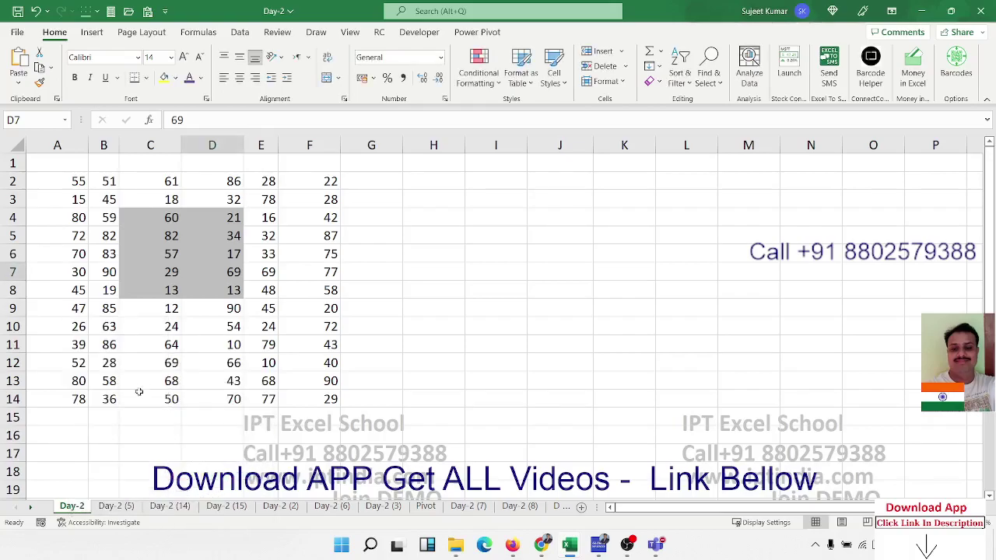
key("Tab")
right_click(92, 508)
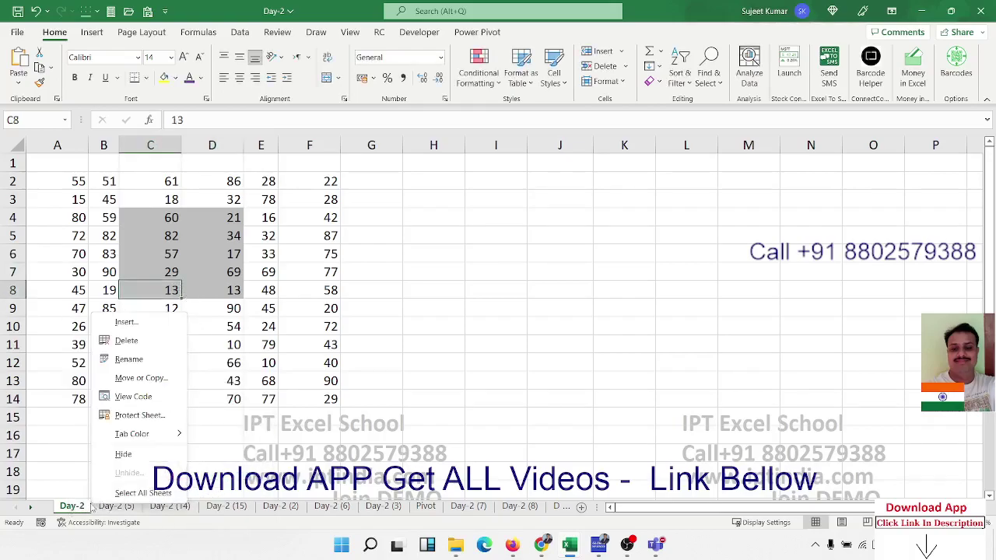
key("Escape")
right_click(92, 507)
key("Escape")
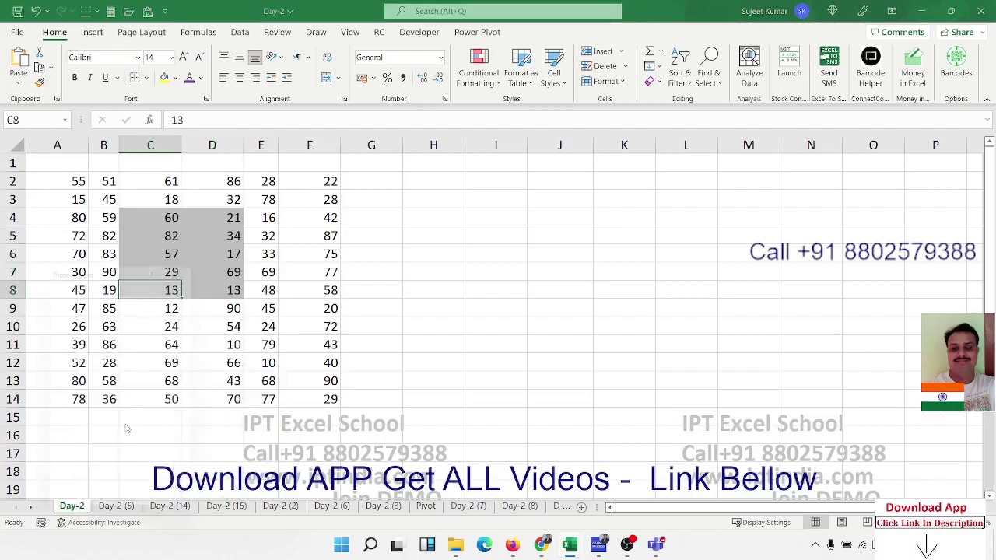
key("alt+h")
key("o")
key("p")
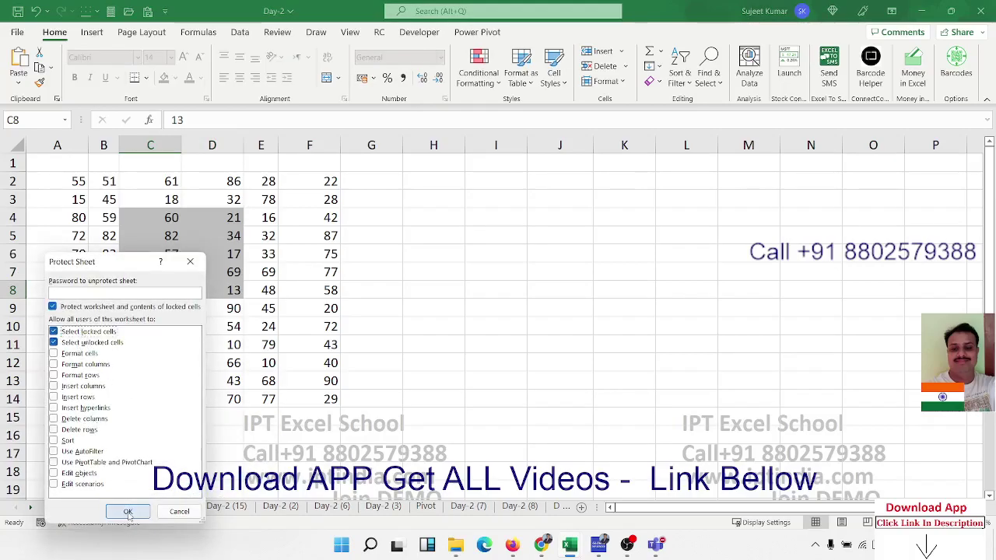
left_click(128, 514)
Try editing cell C11 and dismiss the protected-sheet warning.
left_click(156, 347)
double_click(156, 348)
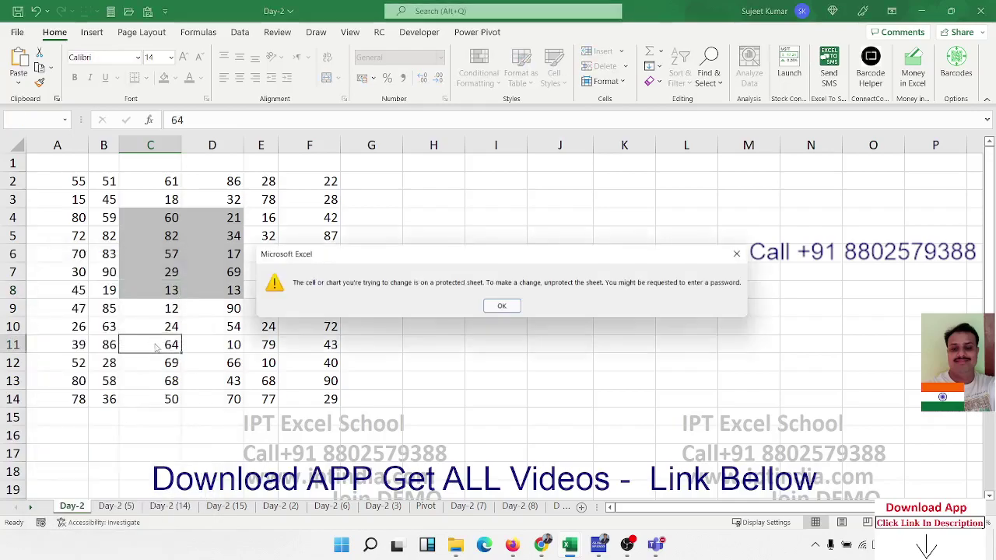
left_click(488, 308)
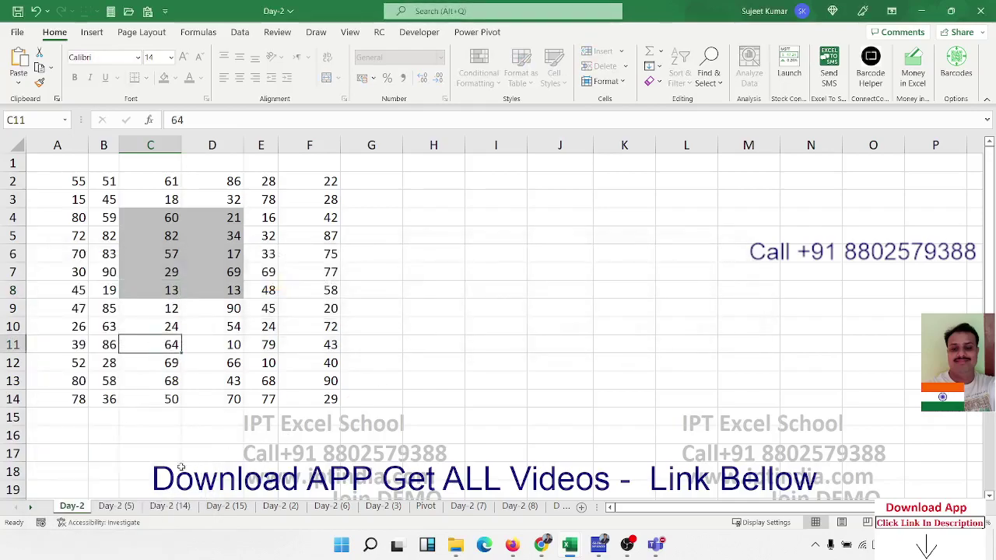
Unprotect the Day-2 sheet from its tab menu.
right_click(76, 507)
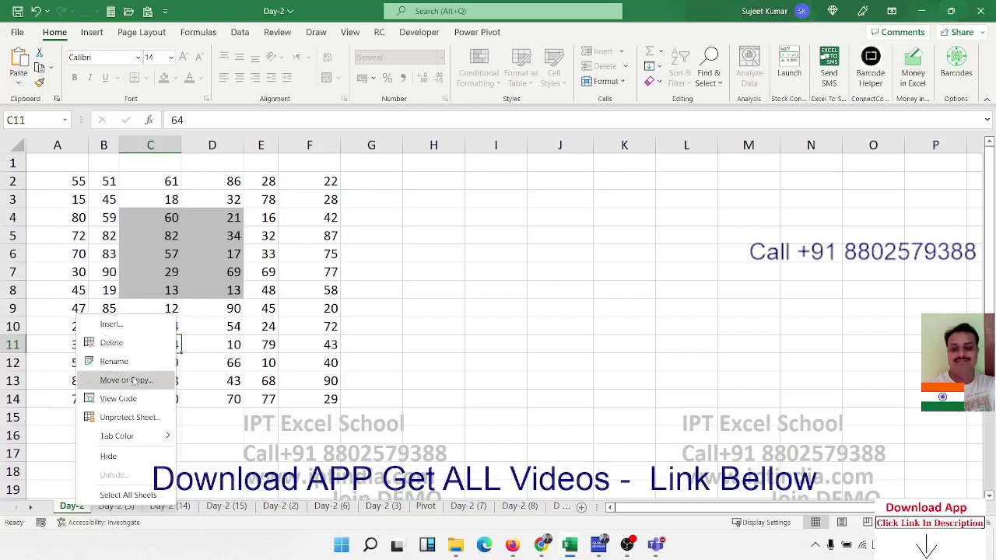
left_click(131, 417)
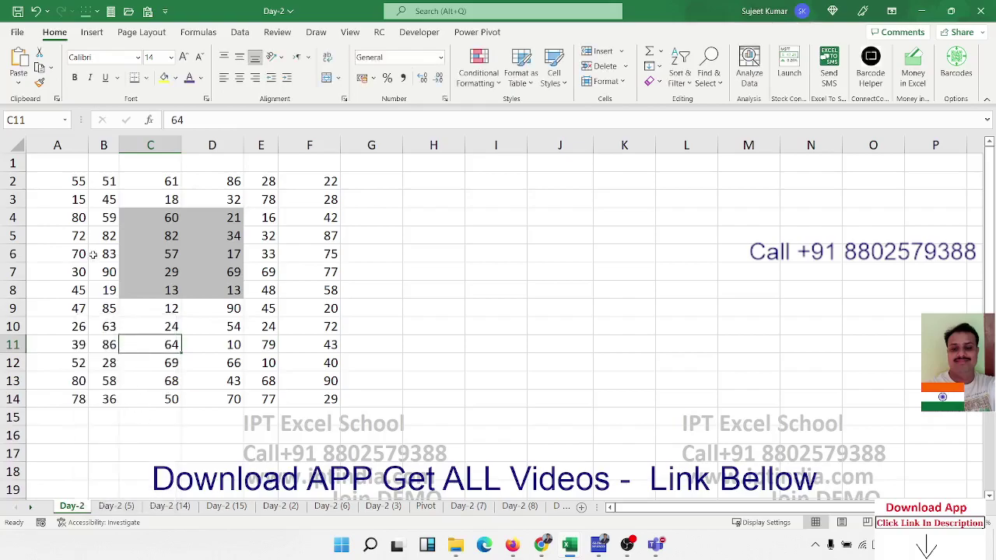
left_click(84, 221)
Type a test entry in C4 and cancel it so C4 stays 60.
left_click(173, 219)
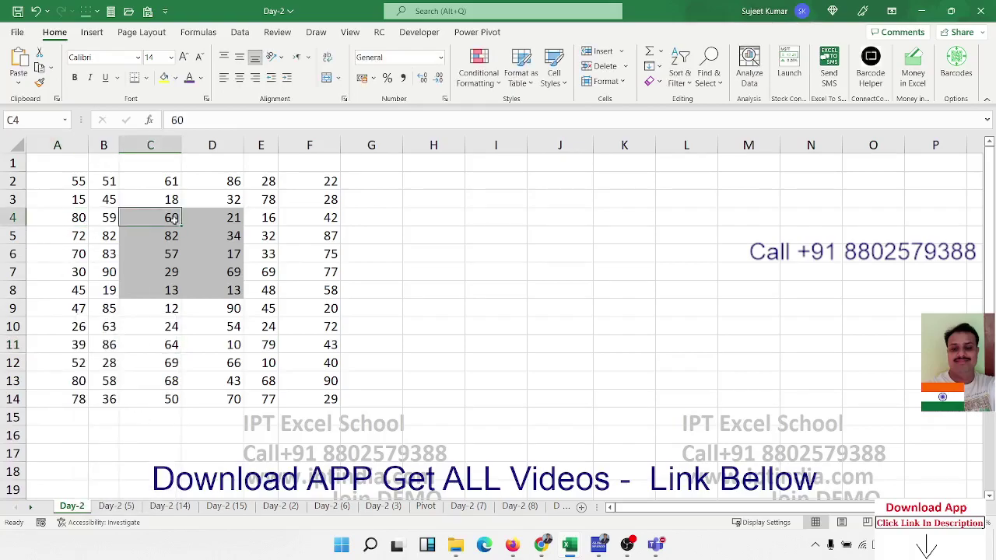
type("fhfg")
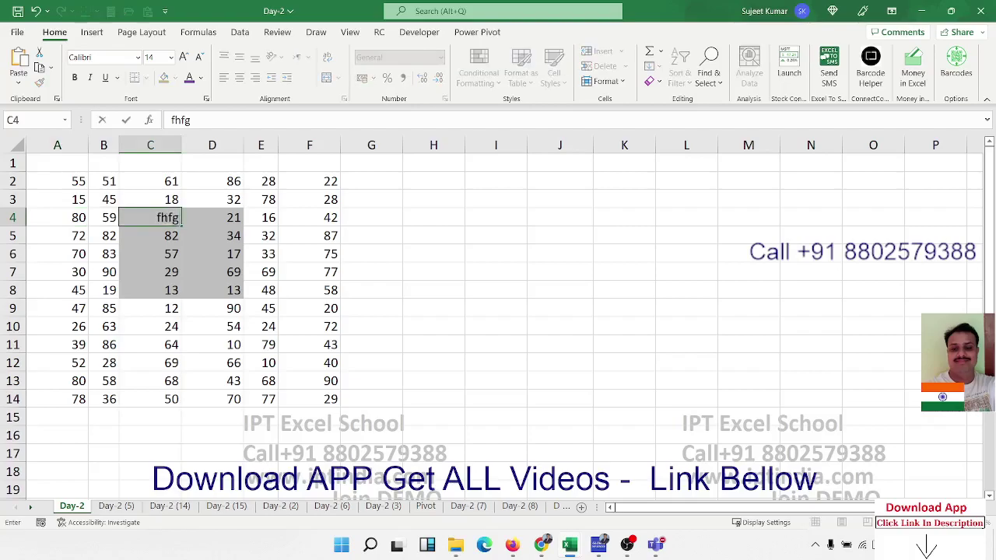
key("Escape")
left_click(196, 400, "ctrl")
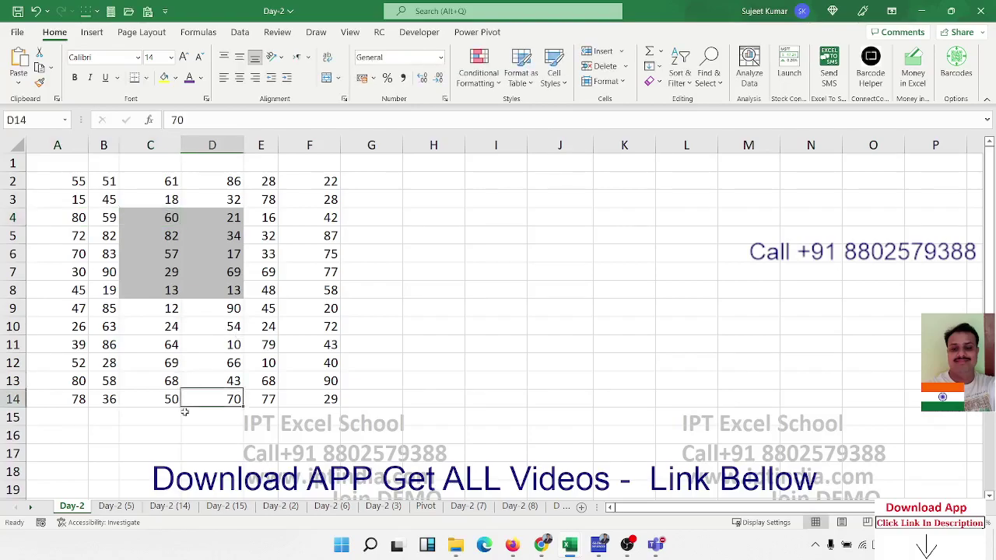
right_click(73, 509)
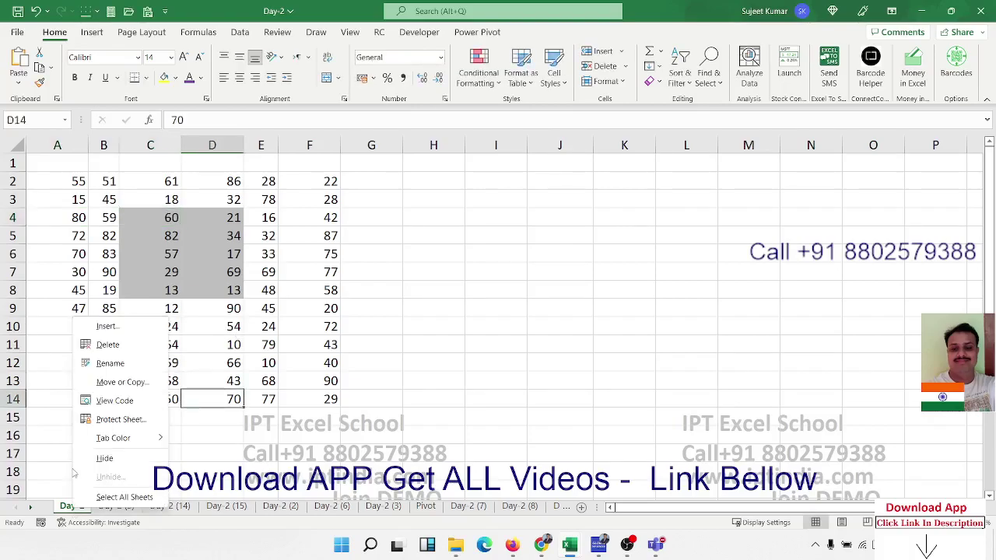
Protect the Day-2 sheet with a password and re-enter it to confirm.
left_click(110, 420)
left_click_drag(102, 265, 470, 130)
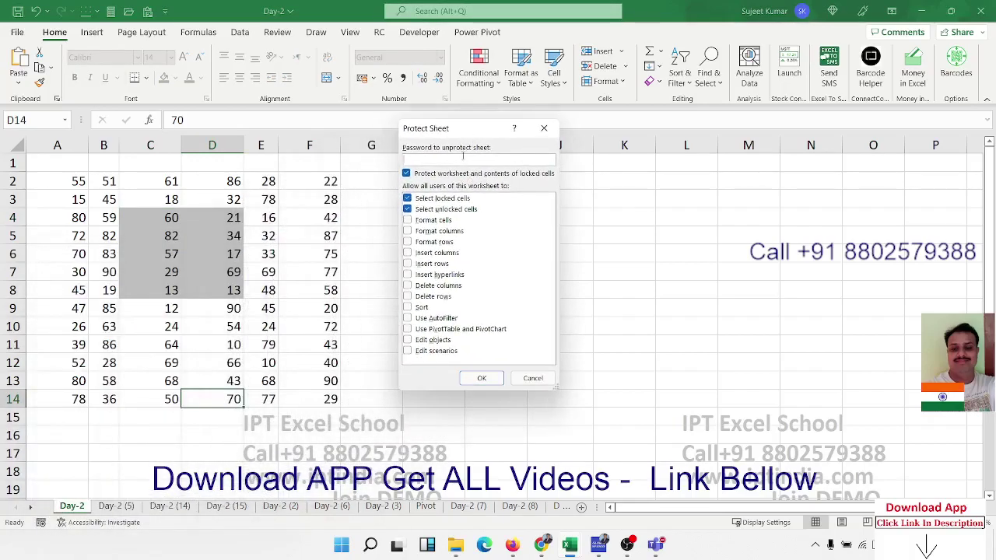
left_click(482, 378)
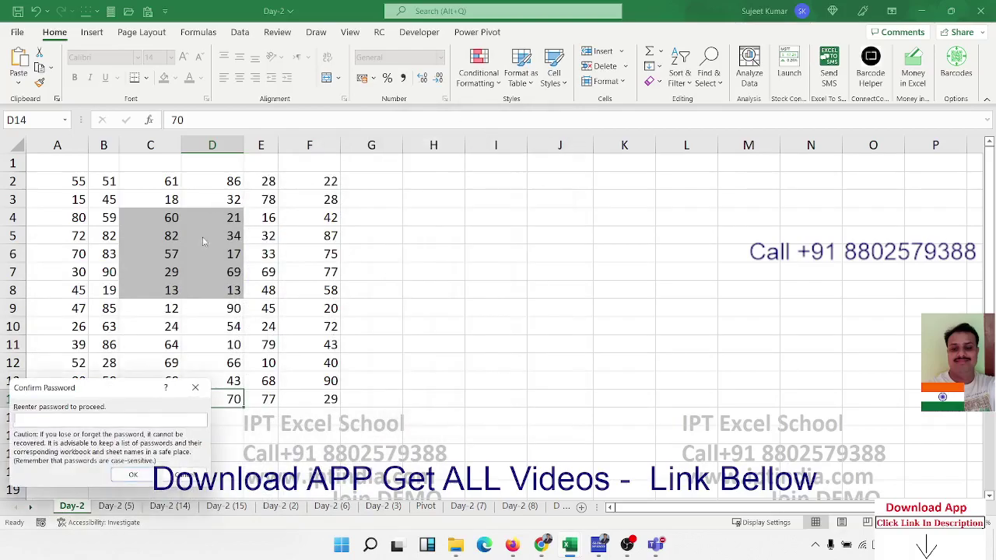
left_click_drag(108, 389, 459, 192)
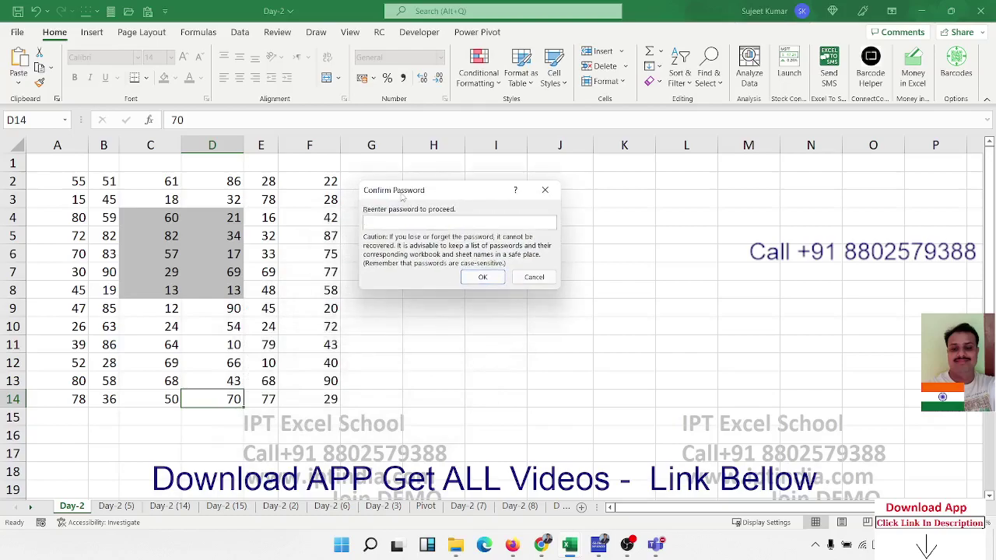
type("1")
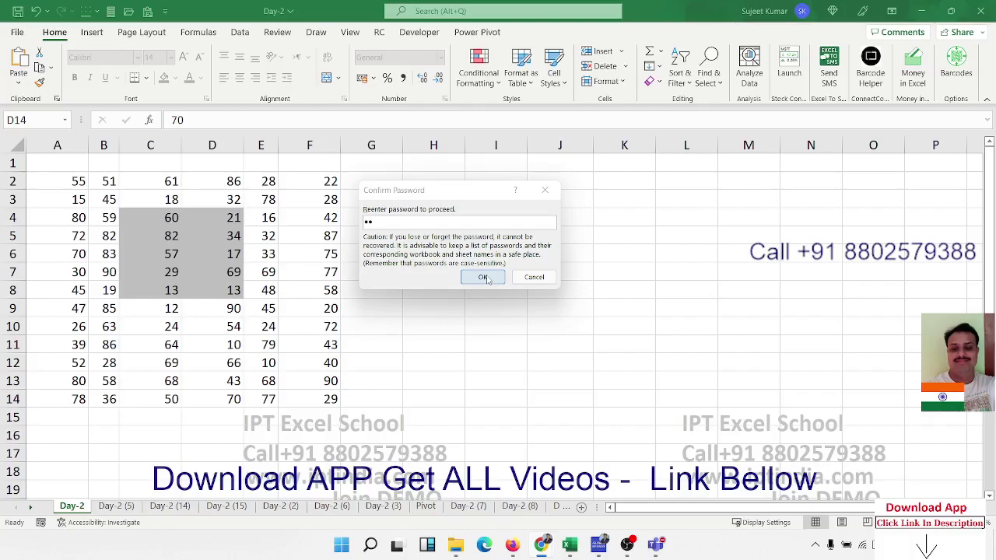
left_click(484, 278)
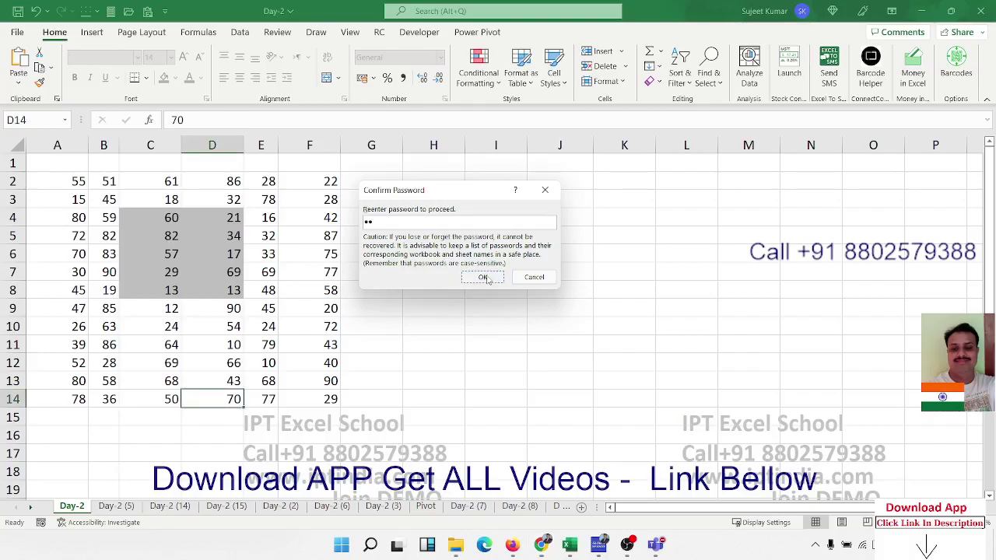
left_click(487, 279)
Confirm that editing F6 and deleting row 4 are refused on the protected sheet.
left_click(308, 292)
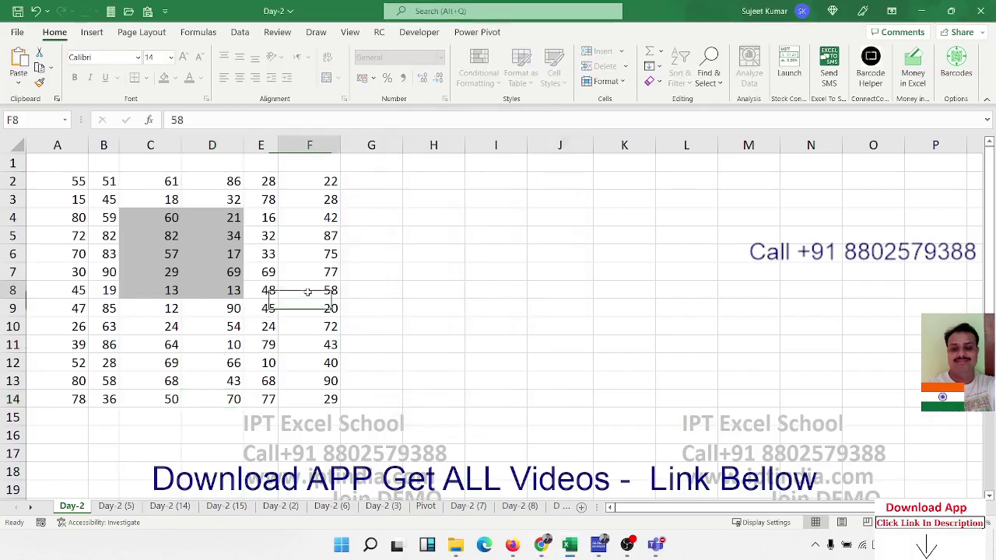
double_click(298, 256)
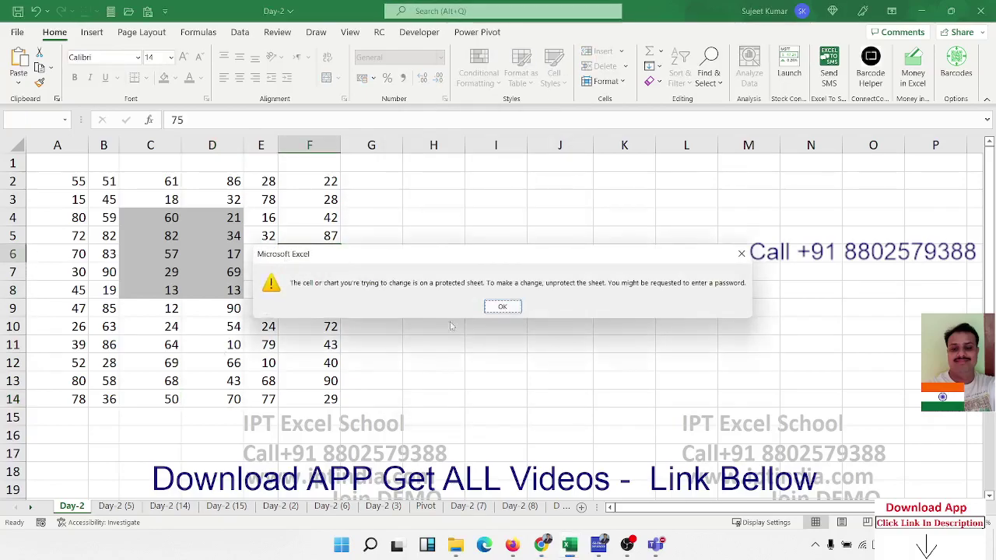
left_click(502, 307)
left_click(12, 217)
key("Delete")
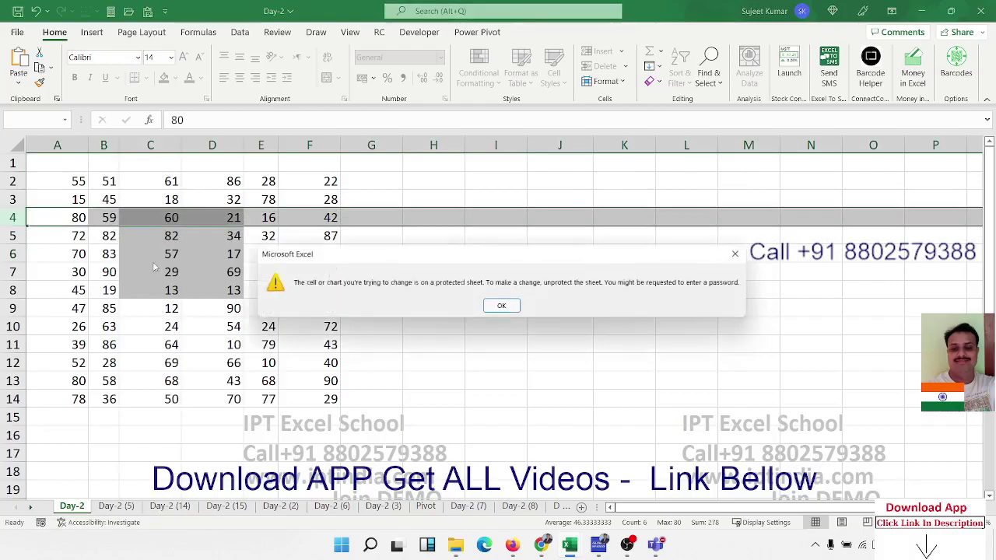
left_click(502, 305)
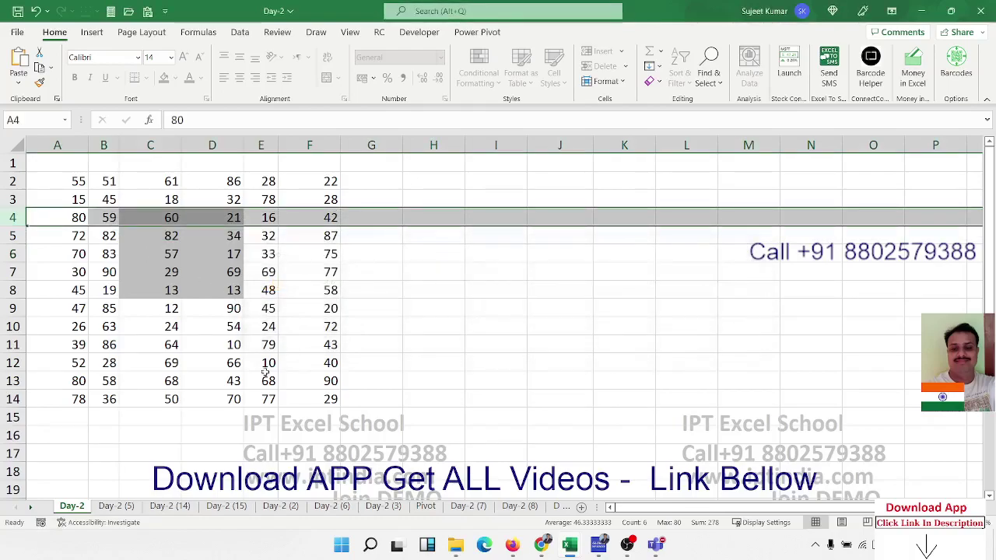
Select the number table A2:F14, then choose Unprotect Sheet for Day-2.
right_click(71, 508)
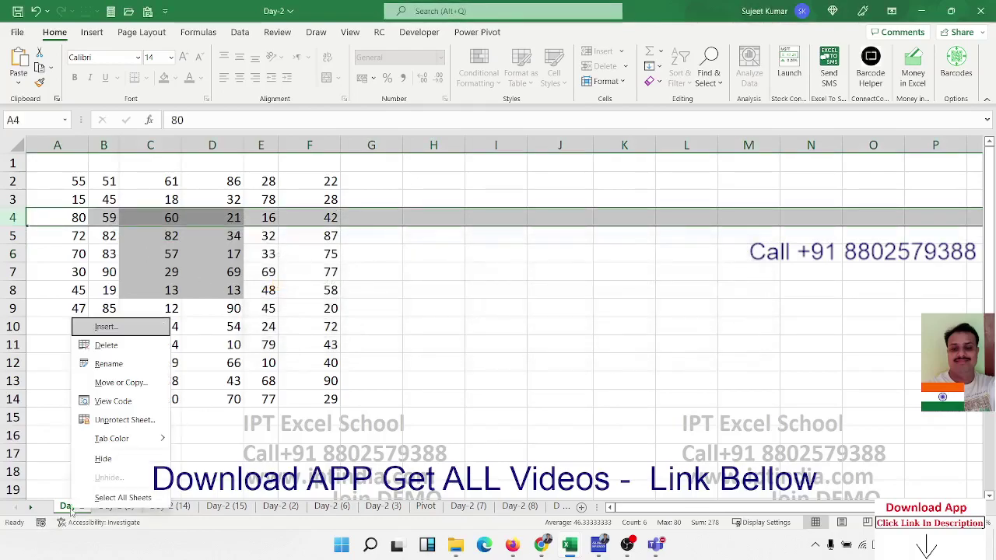
key("Escape")
left_click(433, 309)
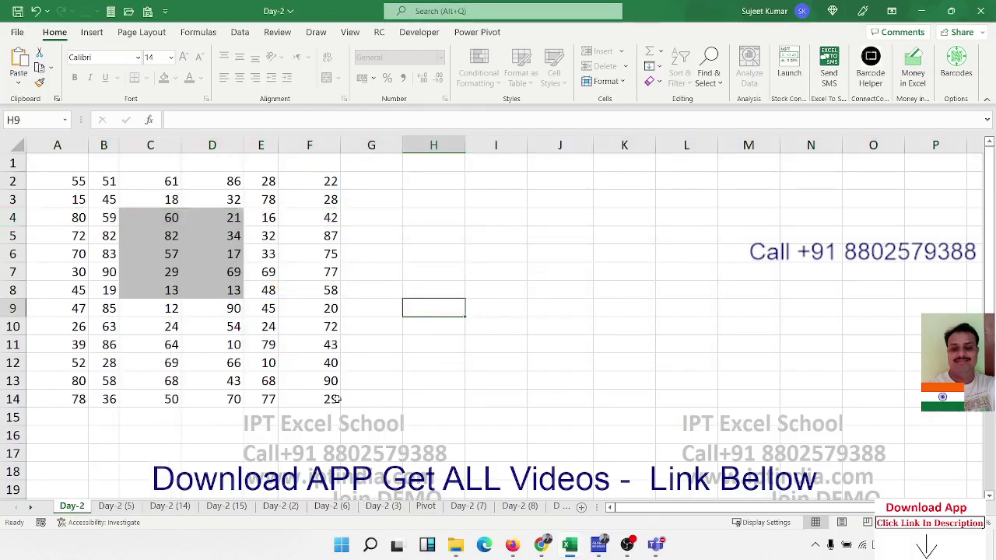
left_click_drag(336, 399, 59, 162)
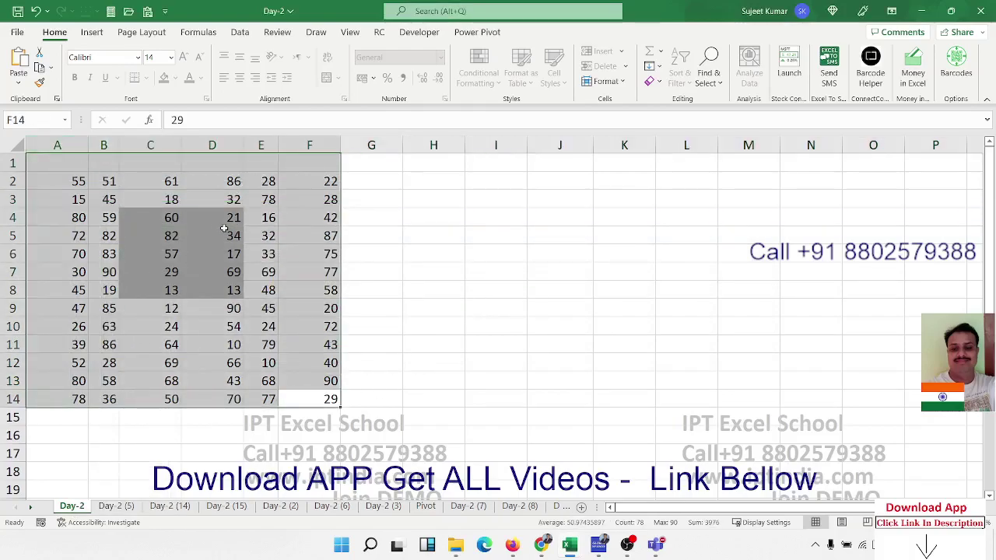
left_click(281, 269)
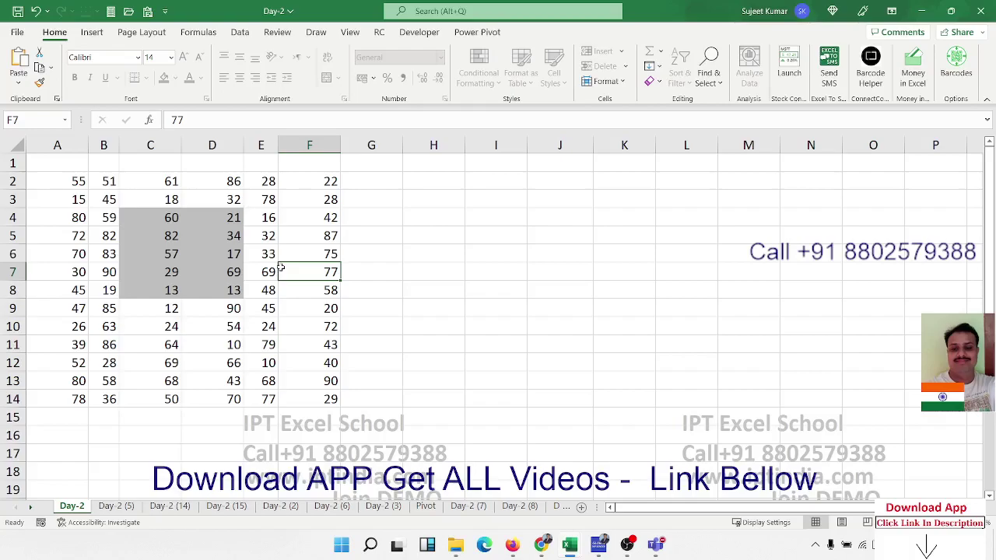
mouse_move(84, 181)
left_mouse_down()
mouse_move(326, 421)
mouse_move(334, 399)
left_mouse_up()
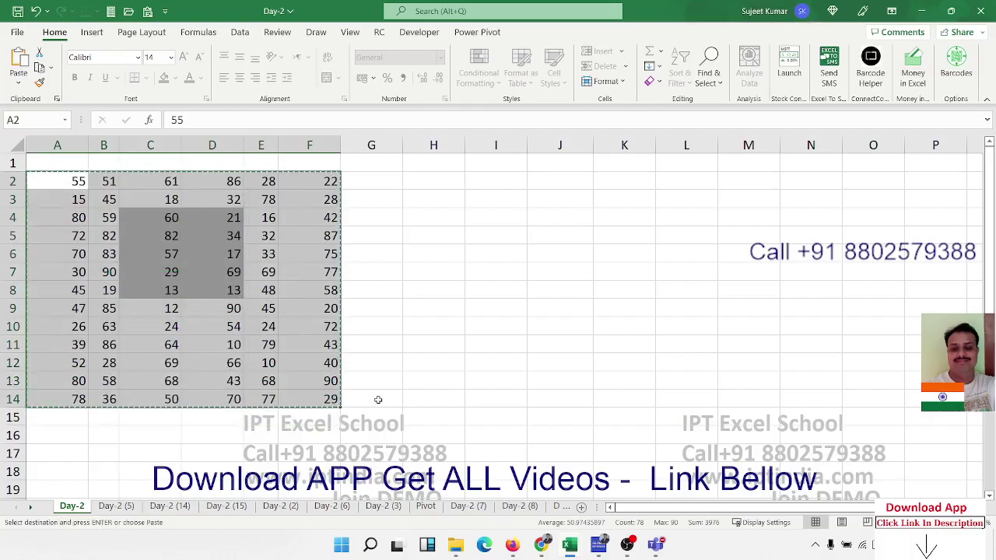
left_click(419, 305)
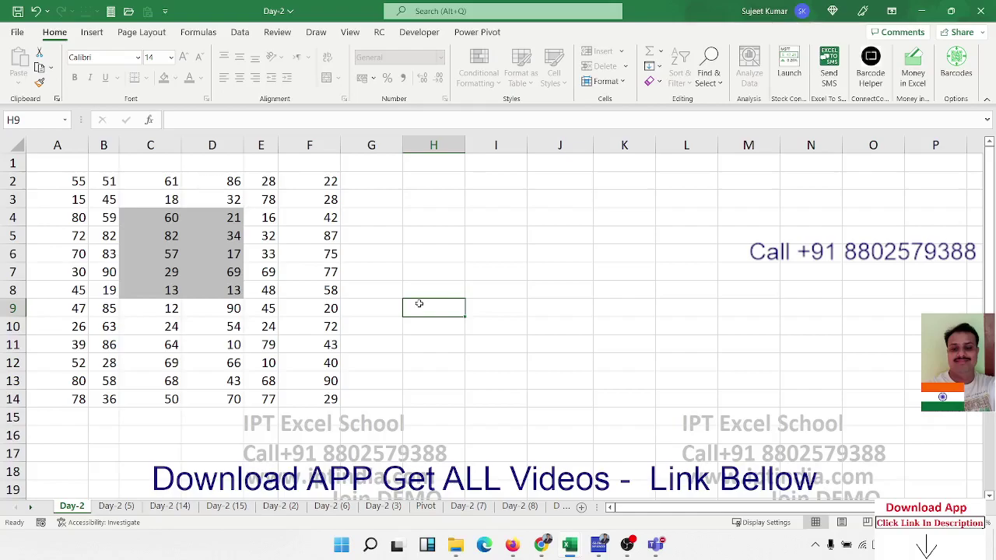
left_click(333, 398)
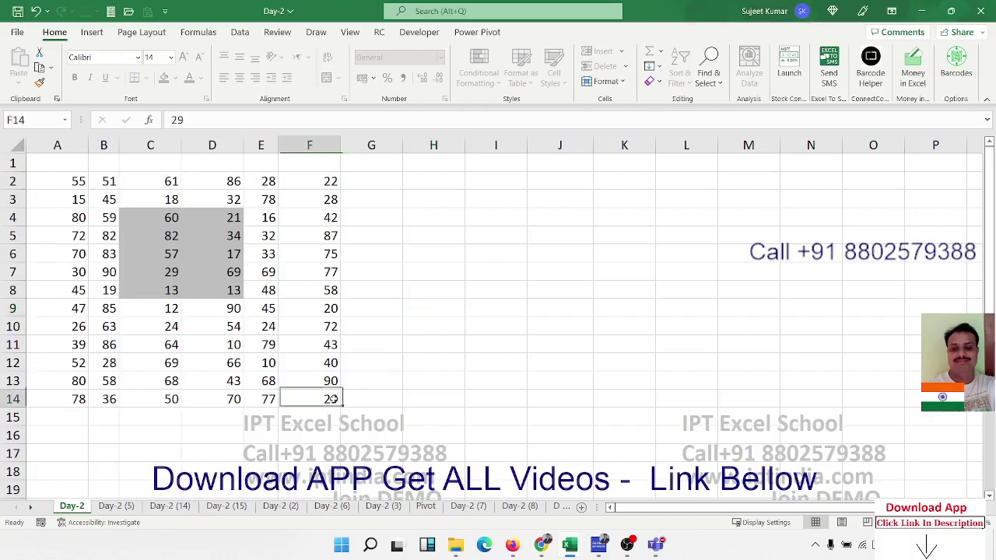
left_click_drag(332, 399, 78, 181)
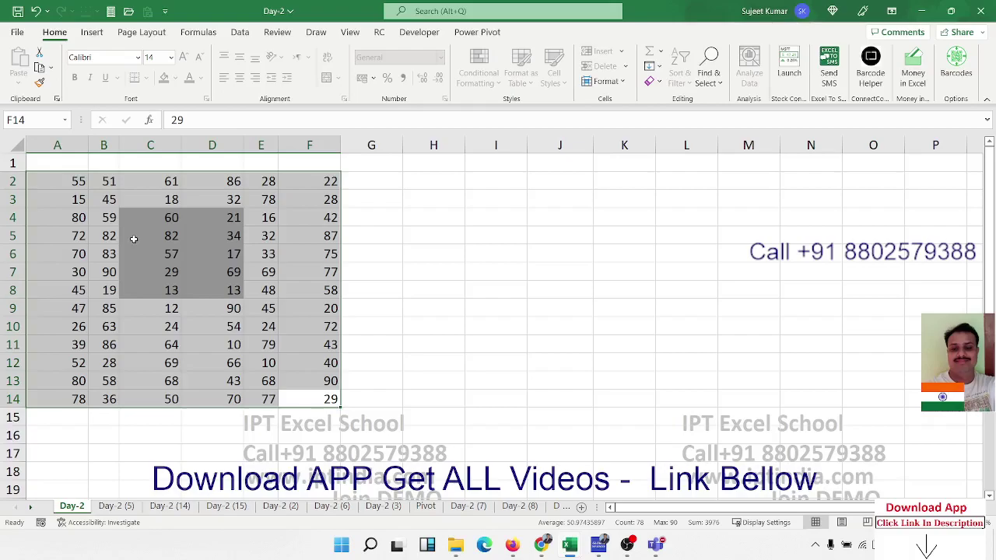
left_click(442, 289)
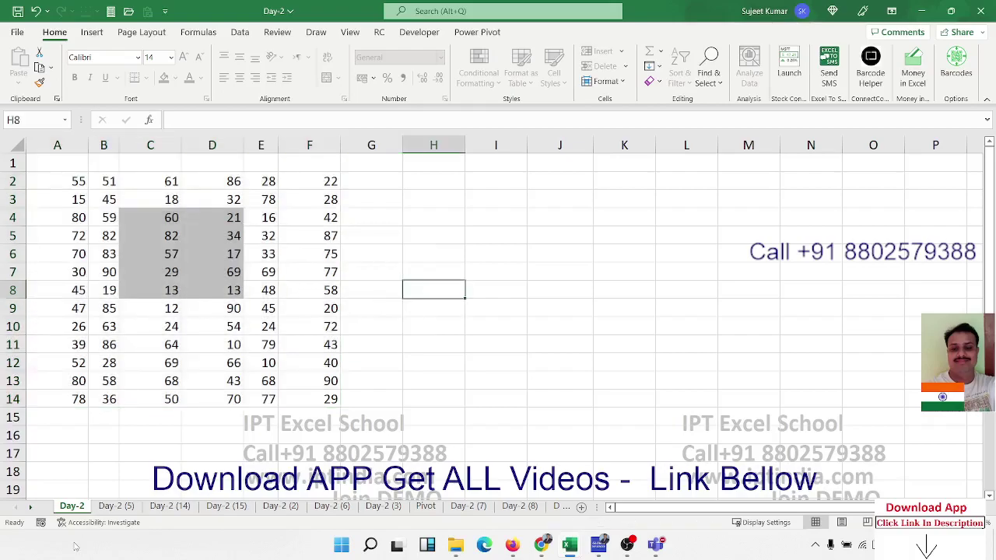
right_click(78, 508)
left_click(121, 416)
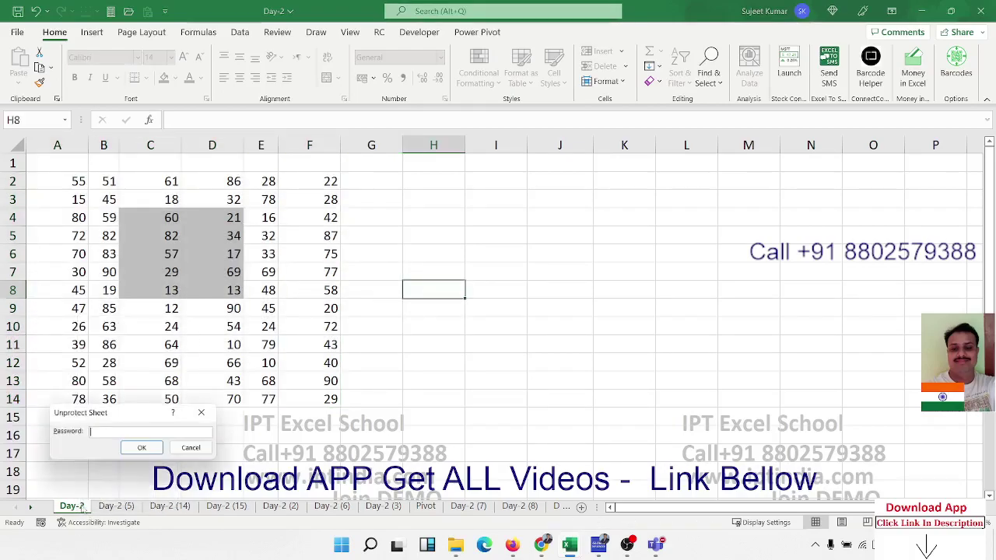
Enter the password to unprotect, then re-protect Day-2 with Format cells allowed.
key("Return")
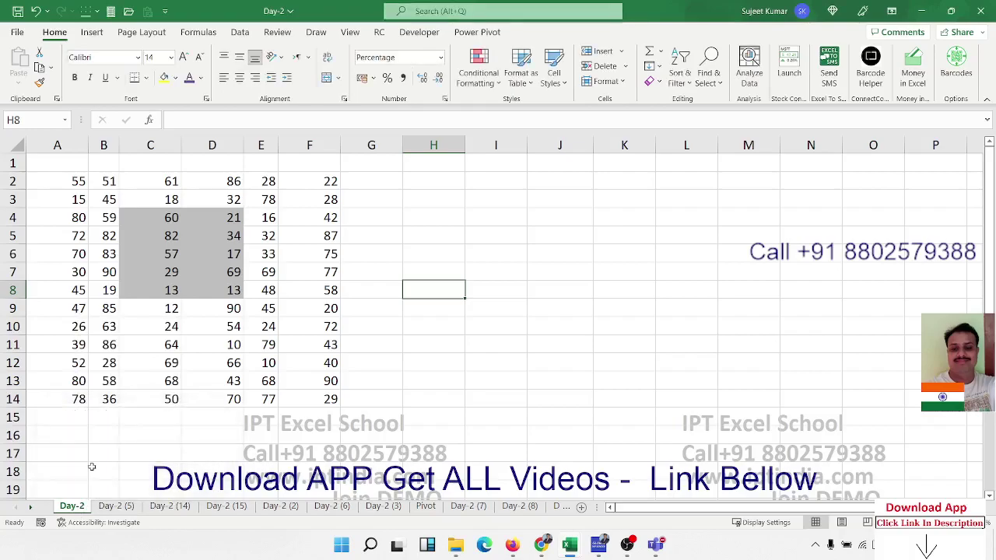
right_click(79, 510)
left_click(123, 418)
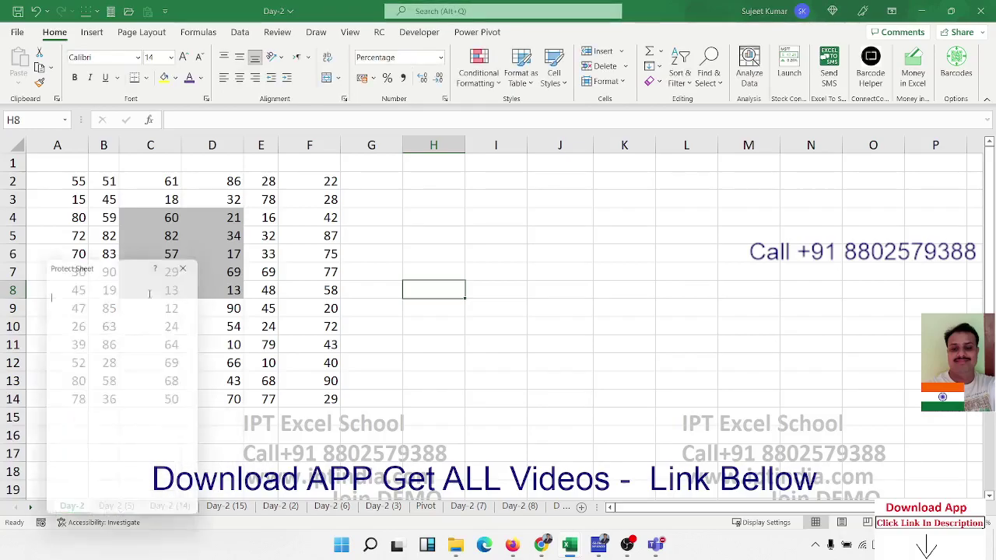
left_click_drag(108, 267, 445, 171)
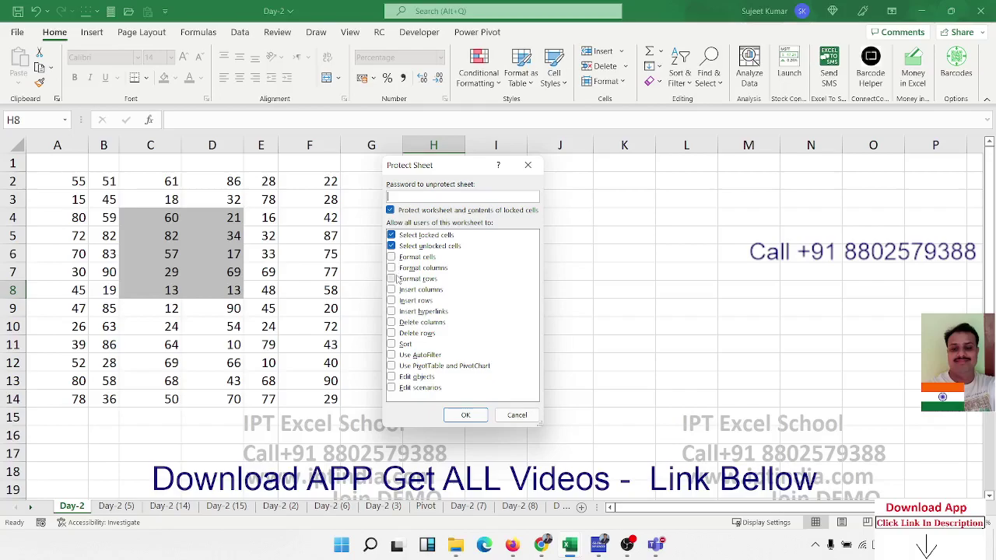
left_click(392, 257)
left_click(465, 417)
double_click(438, 271)
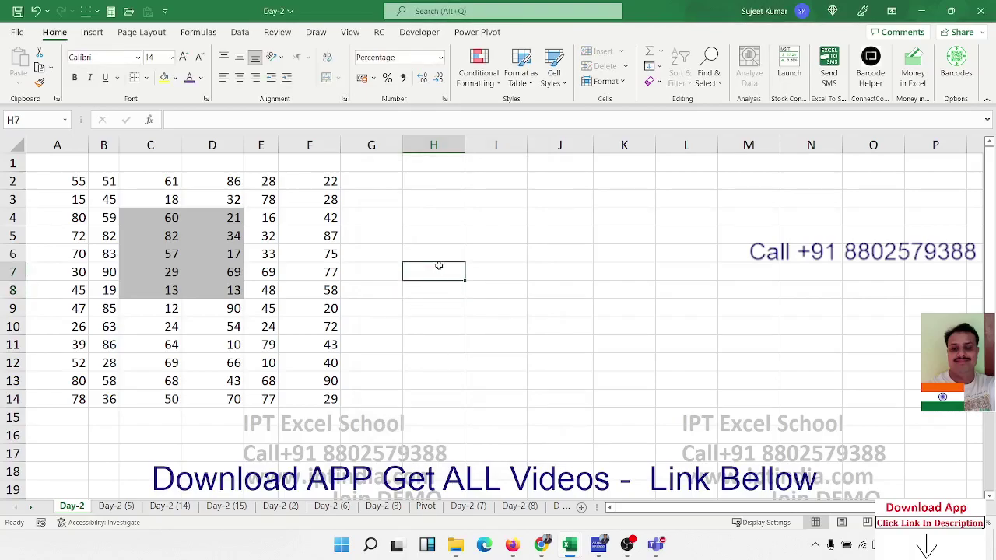
left_click(502, 306)
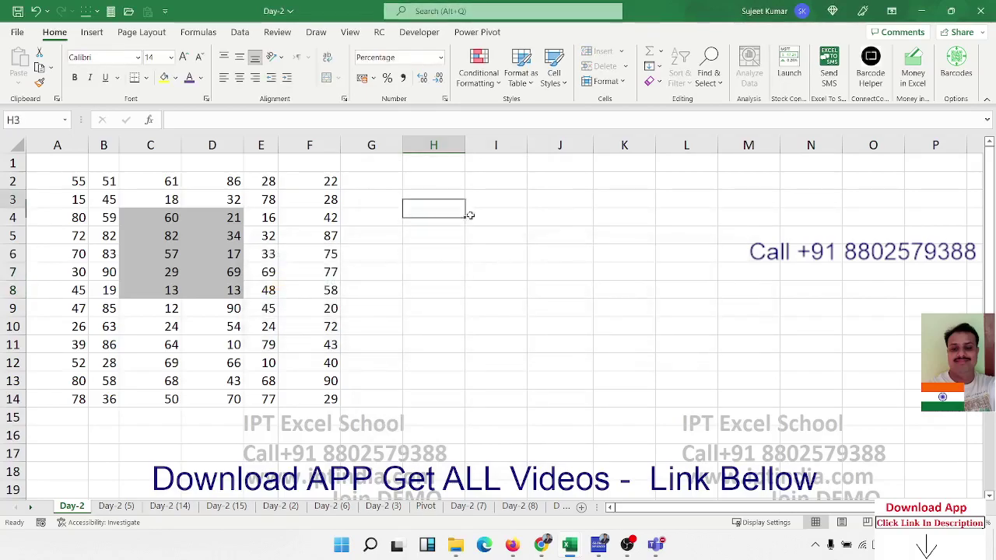
left_click_drag(434, 199, 559, 290)
left_click(164, 78)
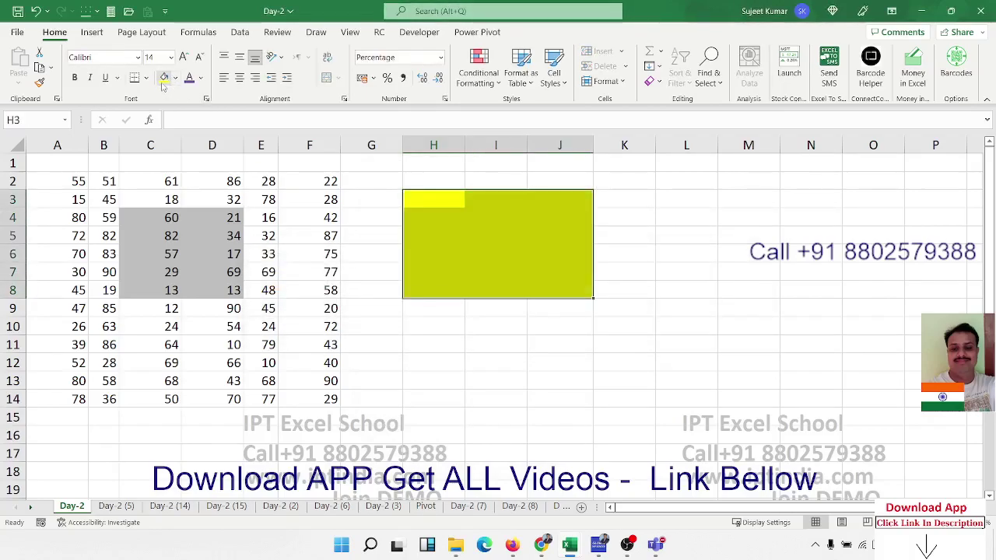
left_click(516, 403)
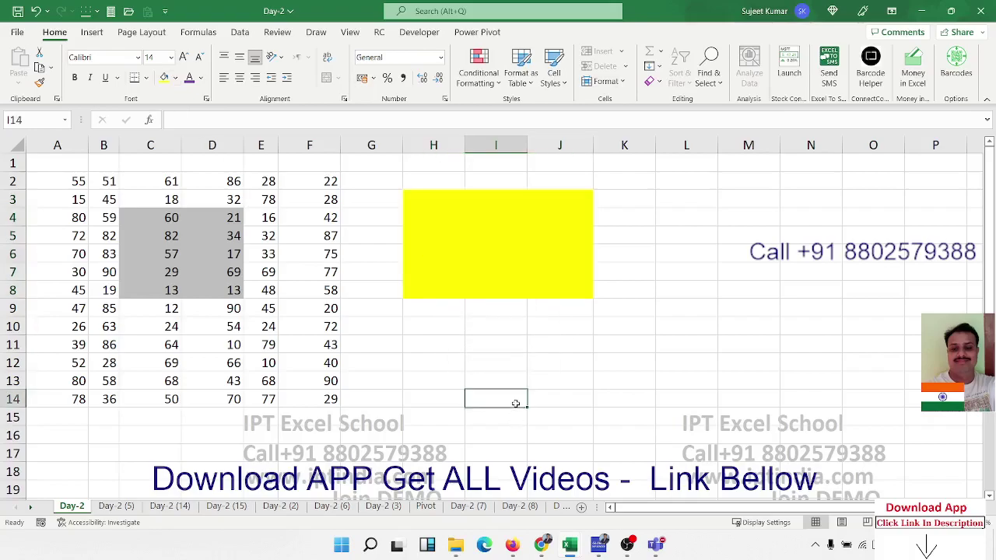
key("ctrl+z")
left_click(230, 432)
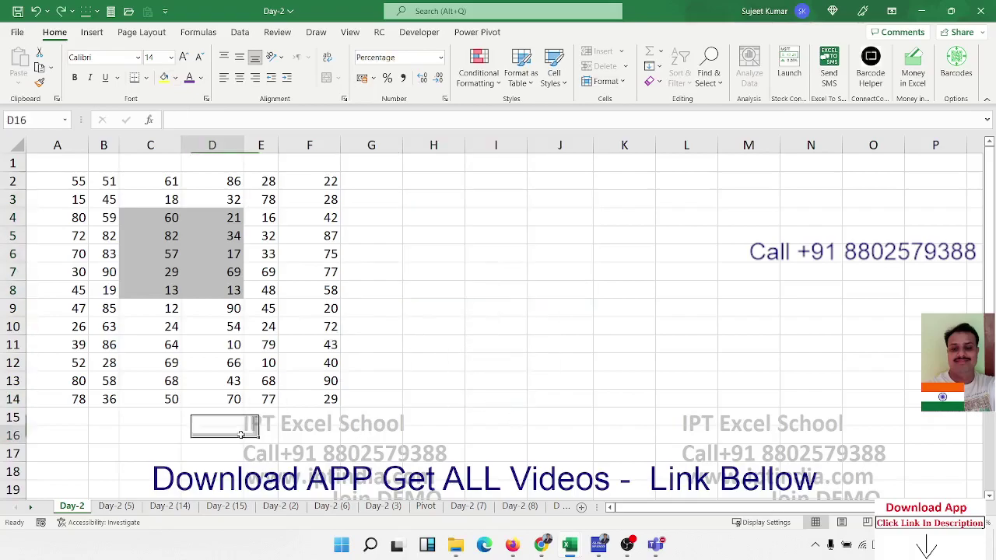
Re-protect Day-2 with Format cells, Select locked cells and Select unlocked cells all unticked.
right_click(81, 506)
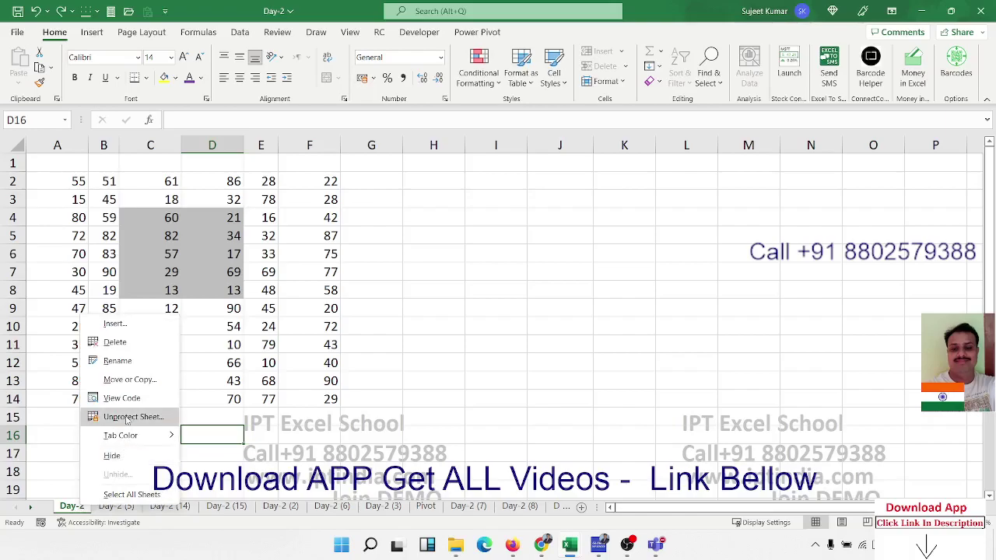
key("Escape")
right_click(81, 507)
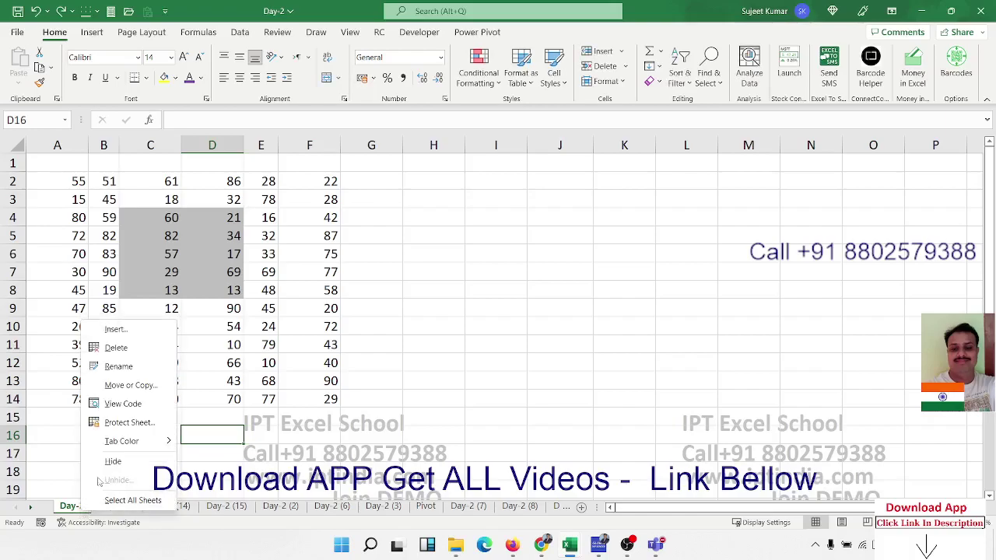
left_click(124, 423)
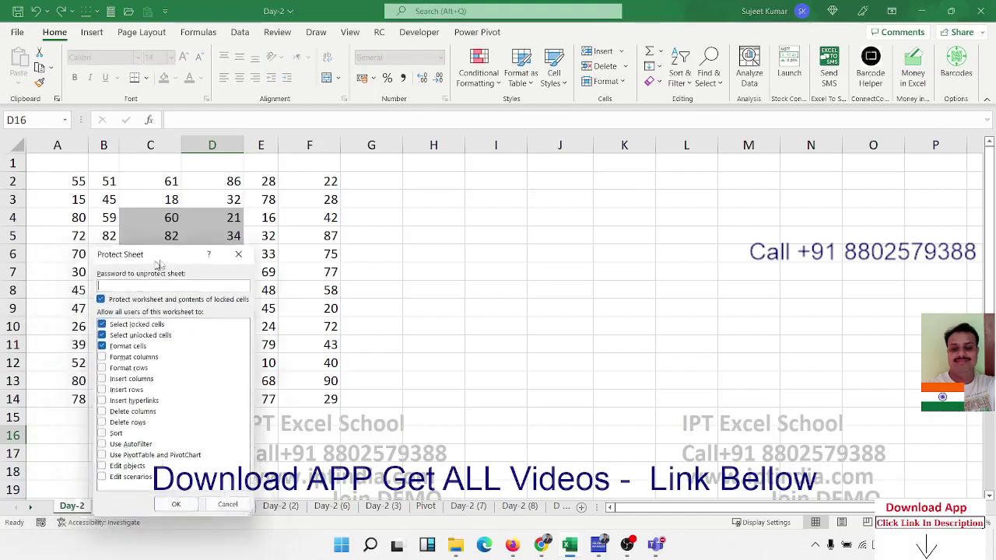
left_click(345, 248)
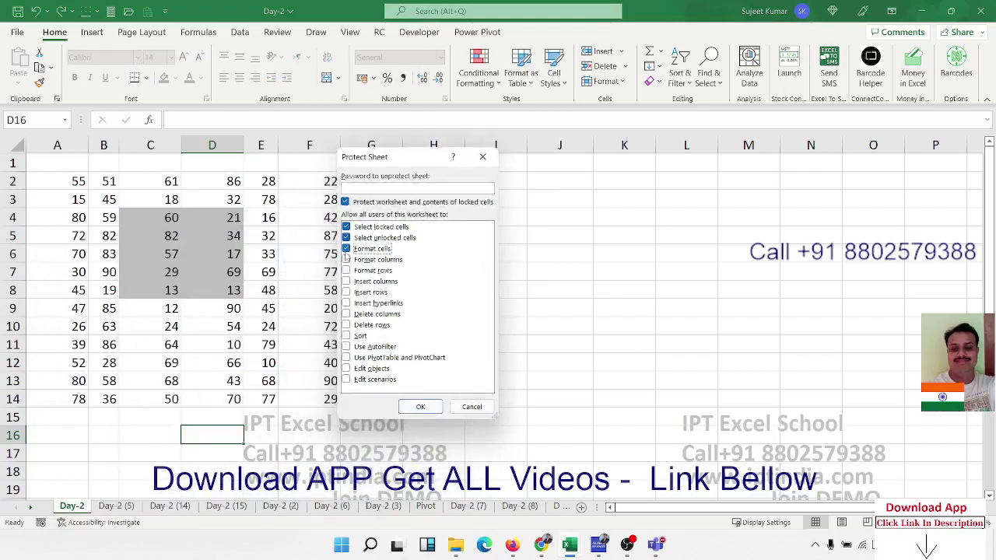
left_click_drag(382, 157, 458, 150)
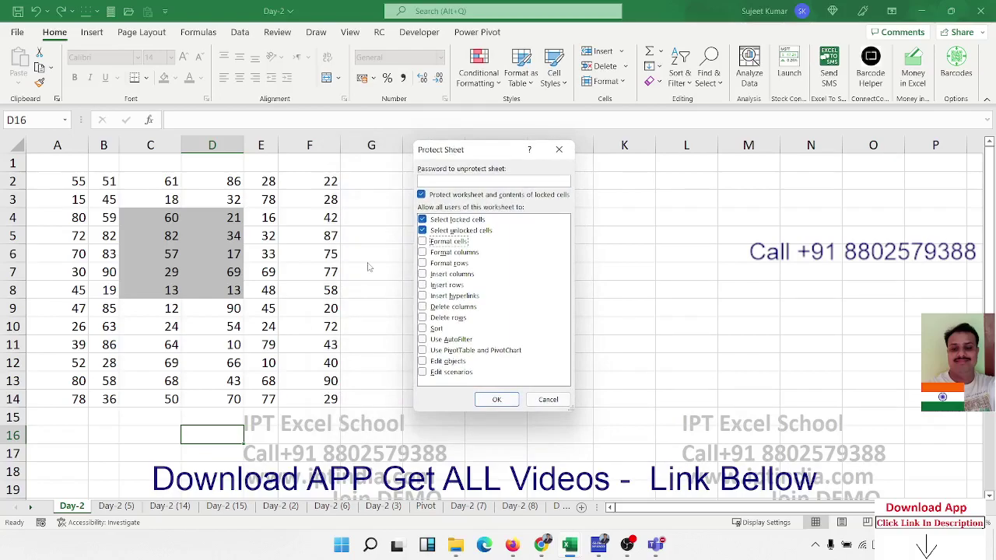
left_click(422, 231)
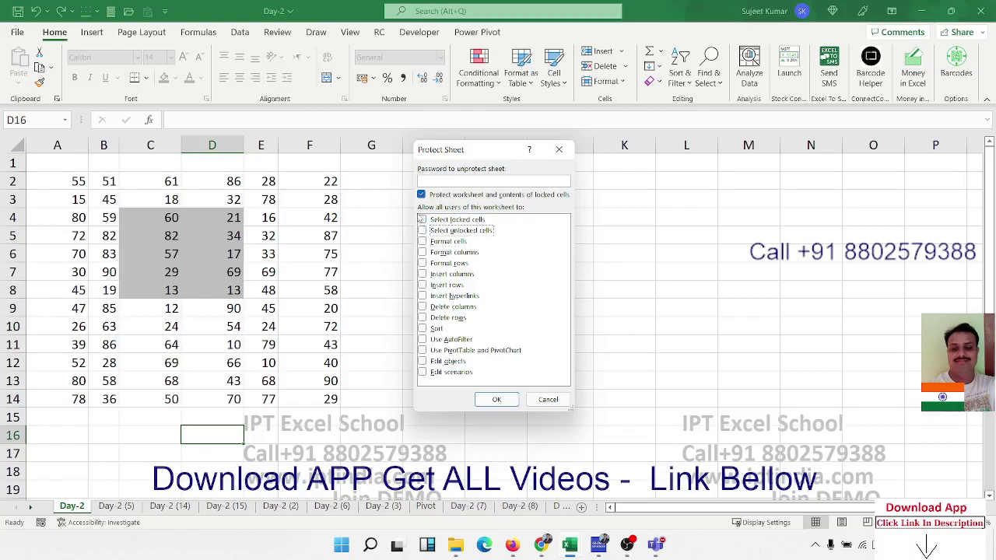
left_click(510, 401)
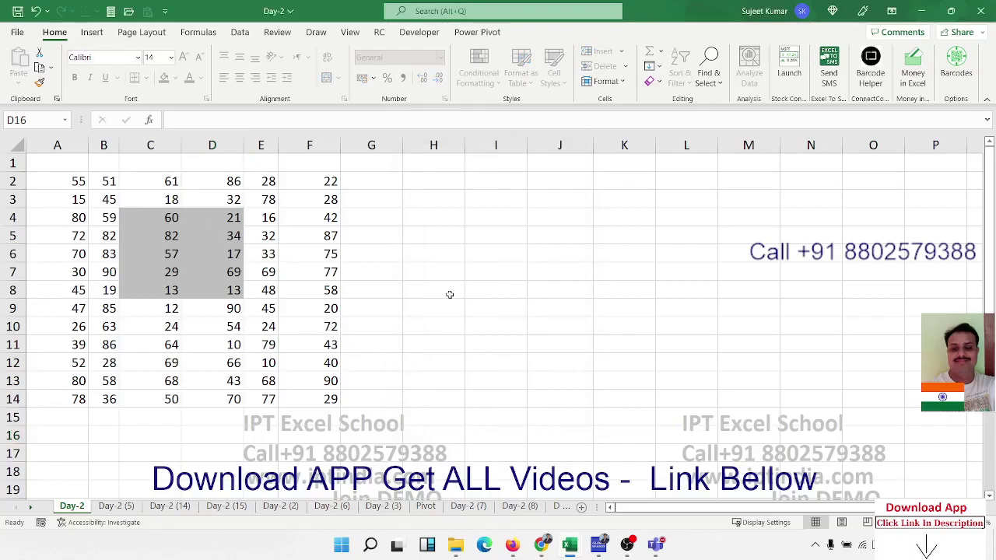
key("ctrl+c")
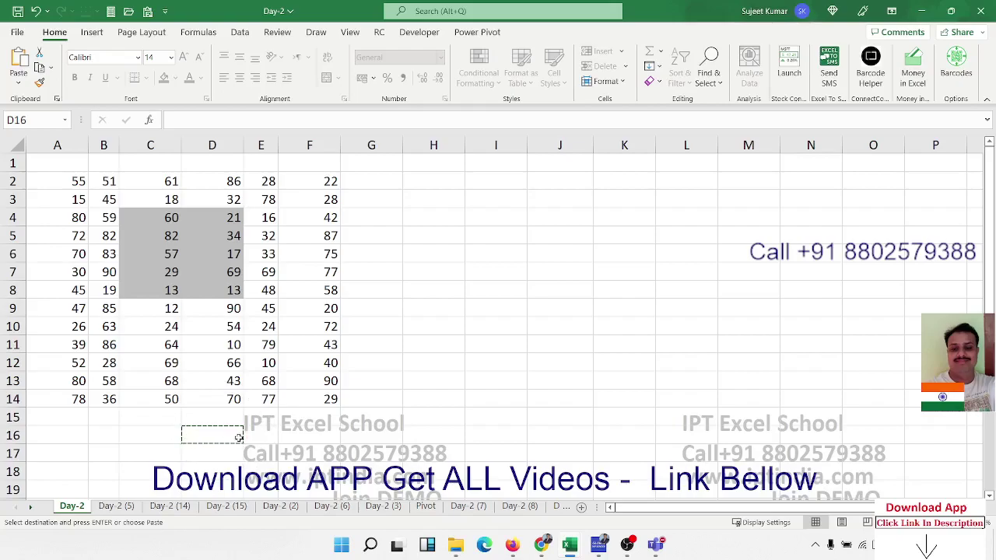
key("Escape")
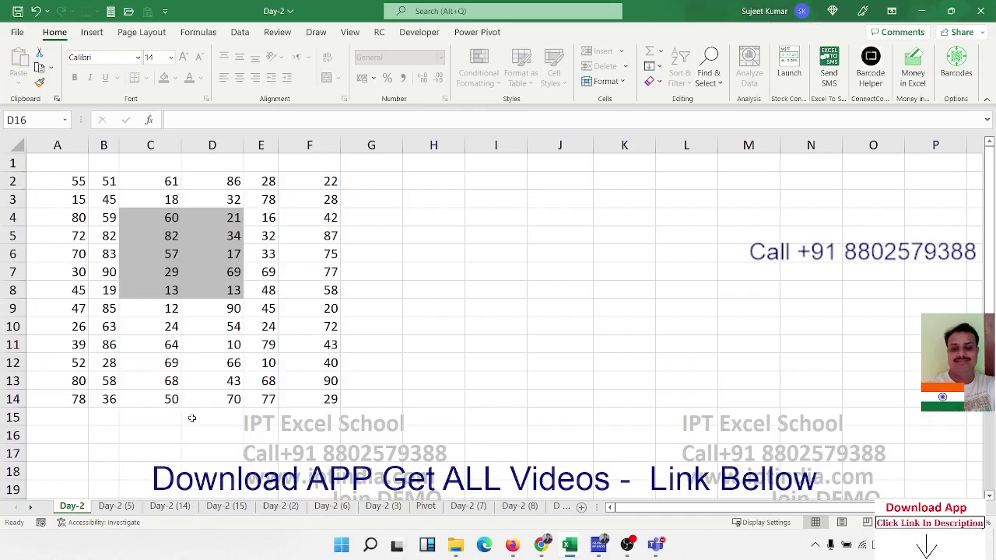
On the Day-2 (5) sheet, clear C4:F8 and enter 'as' in C4 and 'asd' in E4.
left_click(116, 506)
left_click(242, 327)
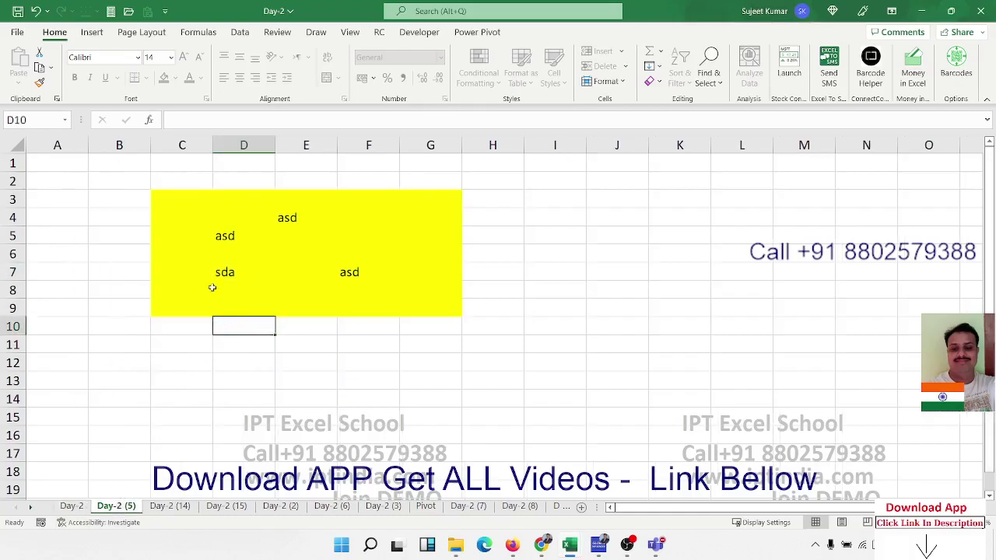
left_click_drag(195, 217, 376, 287)
key("Delete")
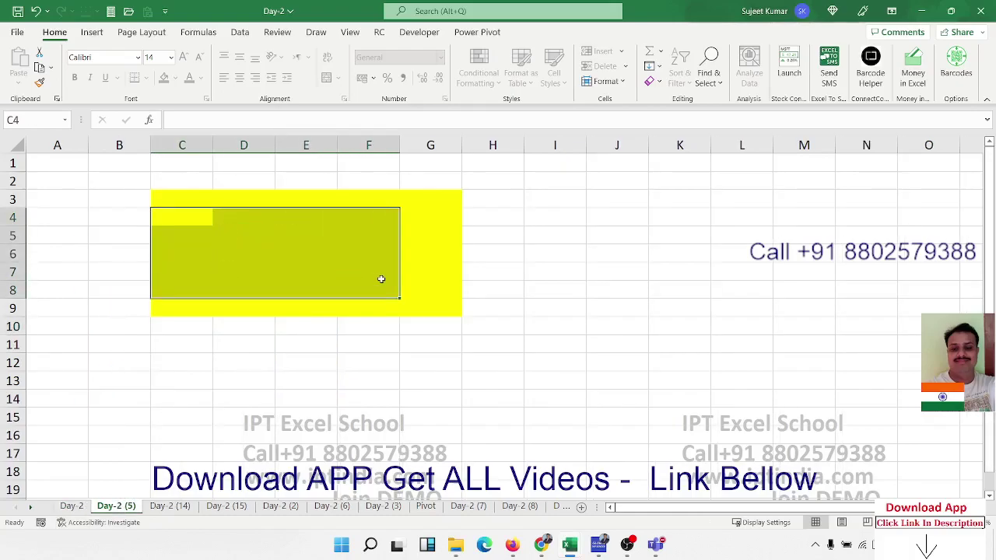
type("as")
left_click(327, 401)
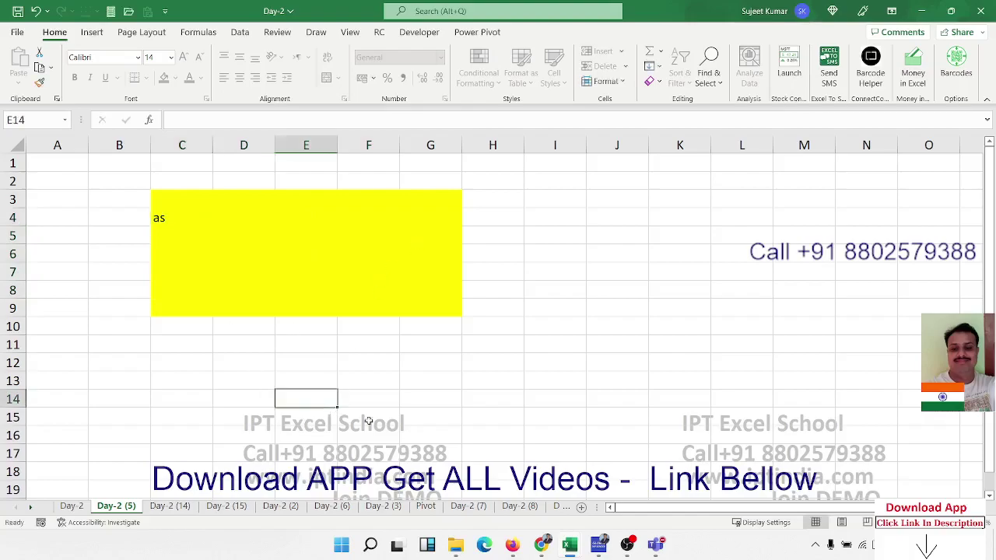
mouse_move(656, 544)
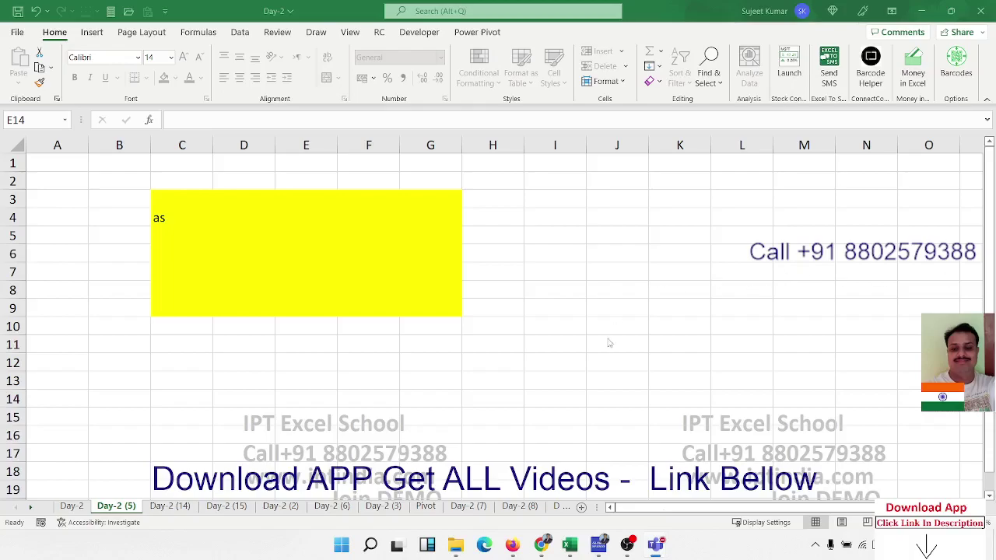
left_click(518, 294)
left_click(297, 218)
type("as")
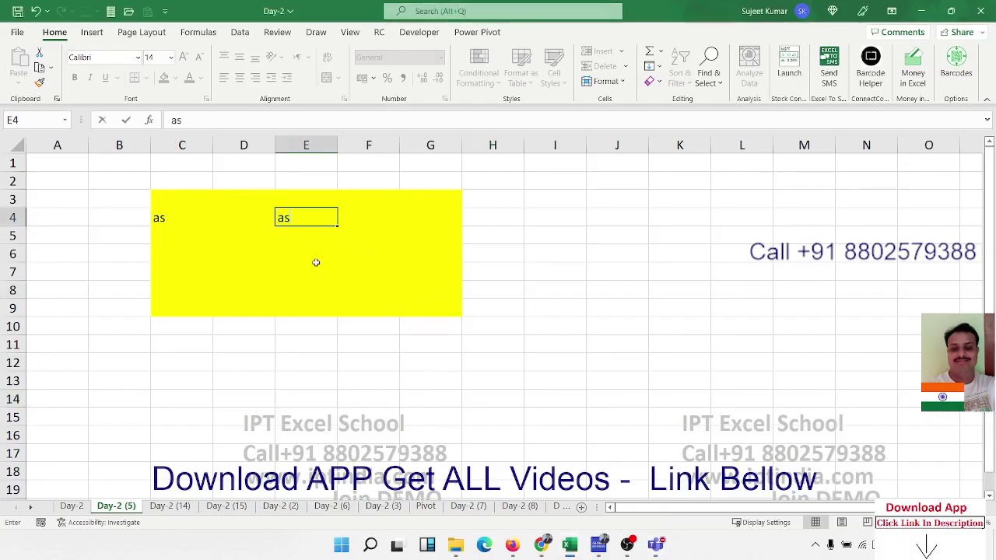
type("d")
Try typing in L5 outside the yellow area and dismiss the protection warning.
left_click(734, 243)
key("a")
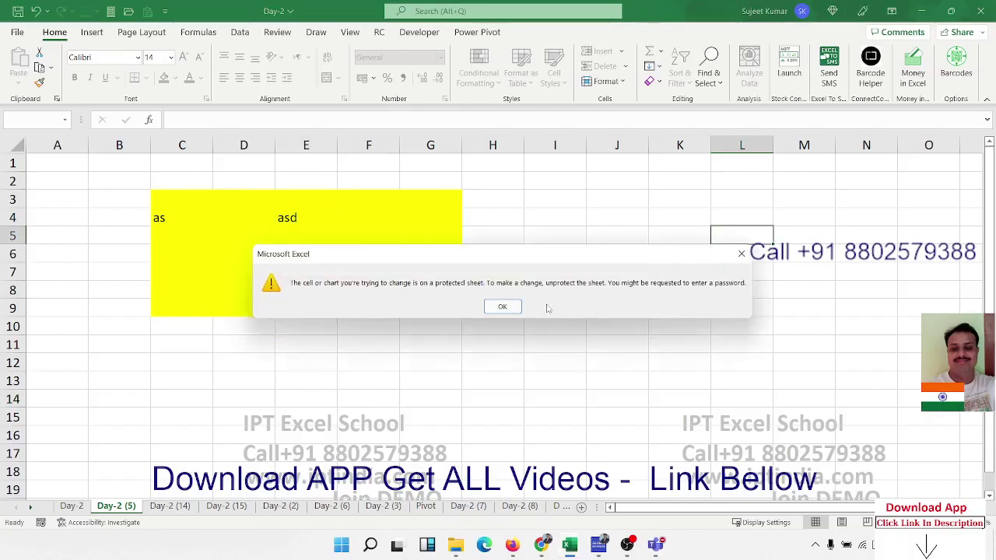
left_click(503, 307)
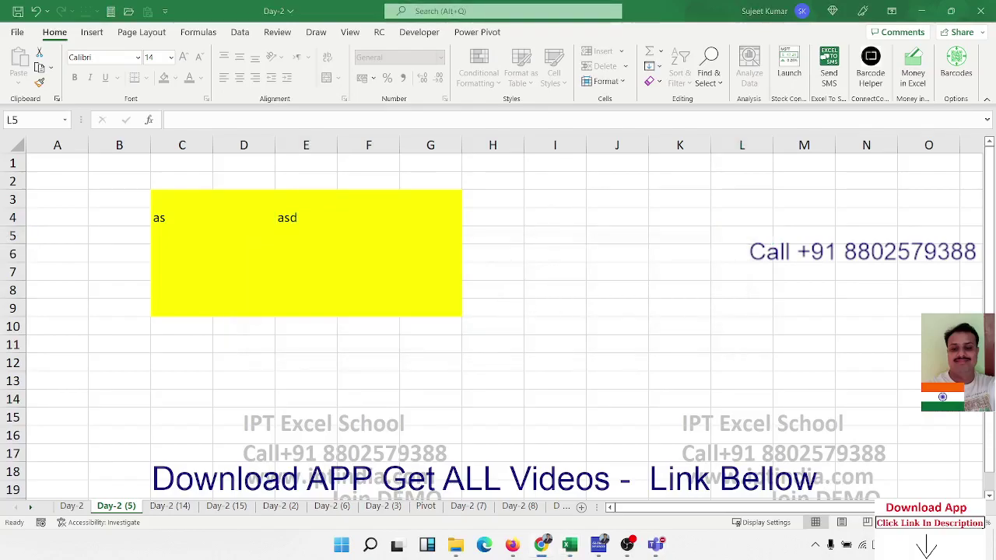
left_click(137, 511)
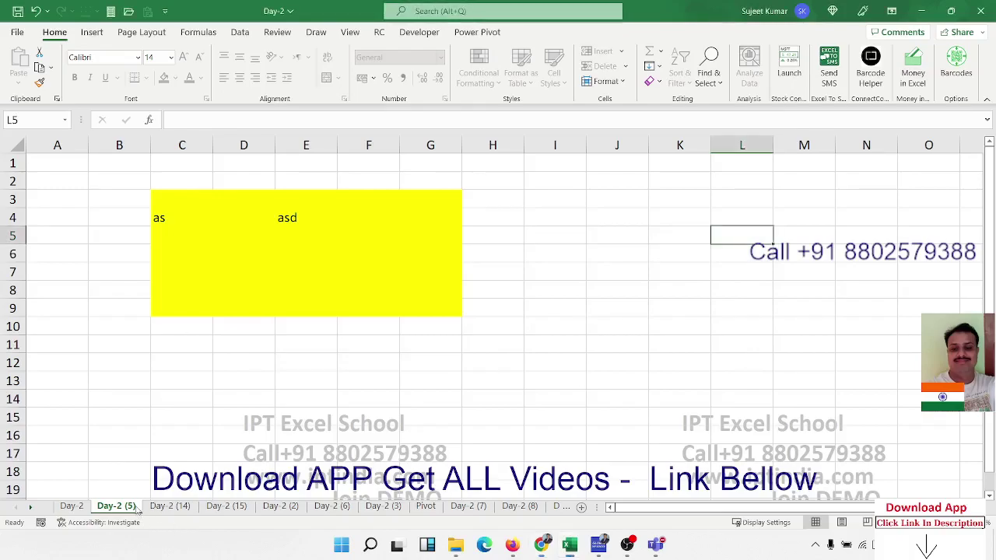
Unprotect the Day-2 (5) sheet and select cell B10.
right_click(131, 510)
left_click(170, 419)
left_click(131, 326)
View B10's Format Cells Protection settings (Locked, not Hidden) and cancel.
right_click(112, 330)
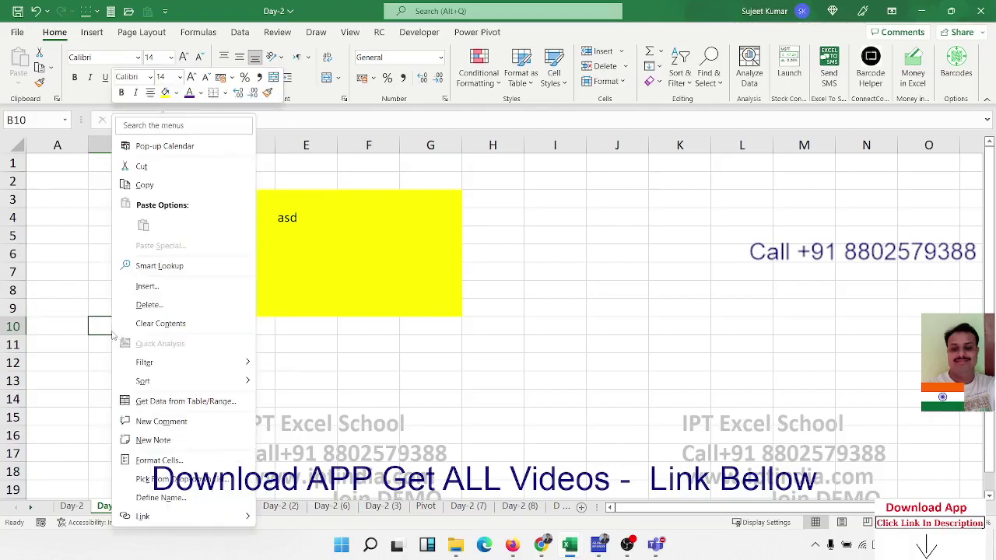
left_click(156, 460)
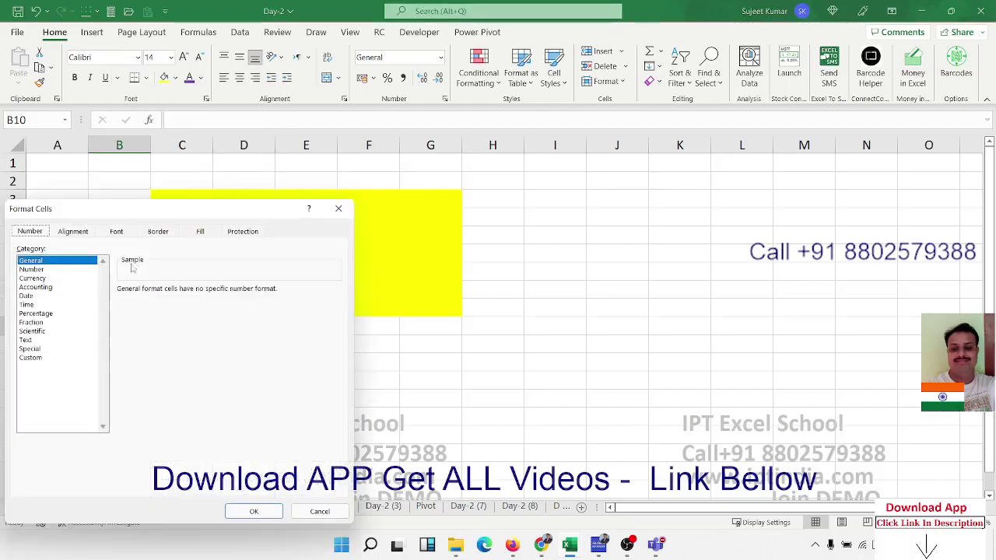
left_click_drag(138, 204, 586, 129)
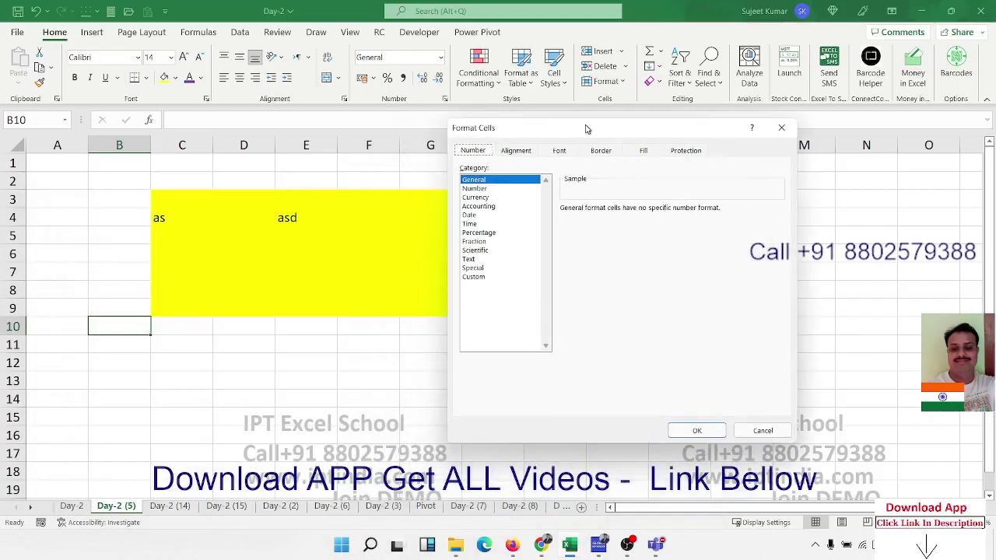
left_click(683, 152)
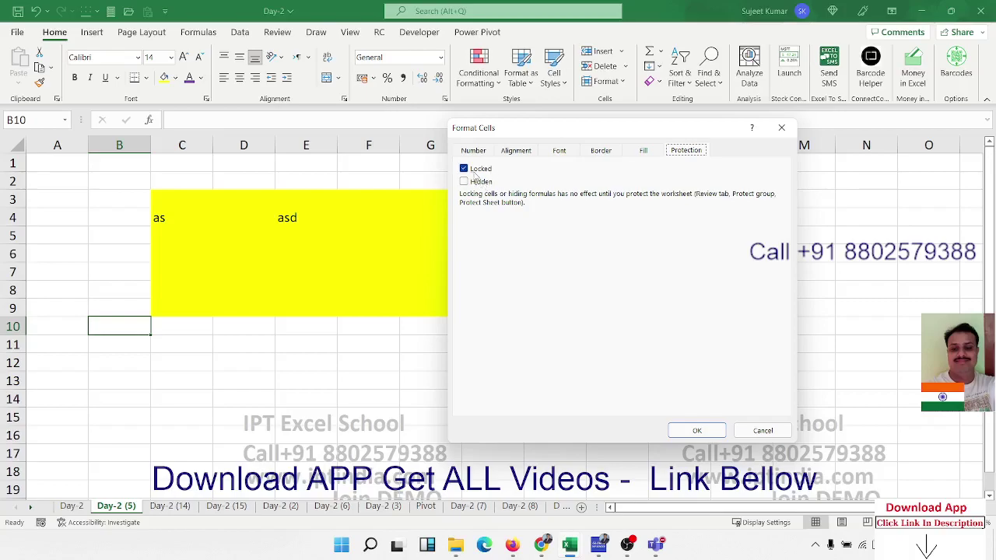
left_click(763, 432)
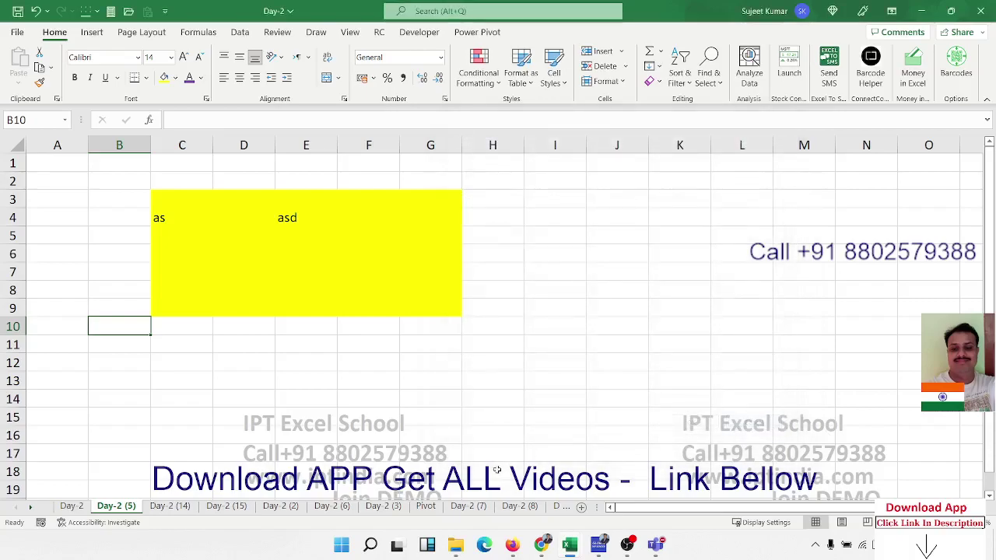
right_click(129, 507)
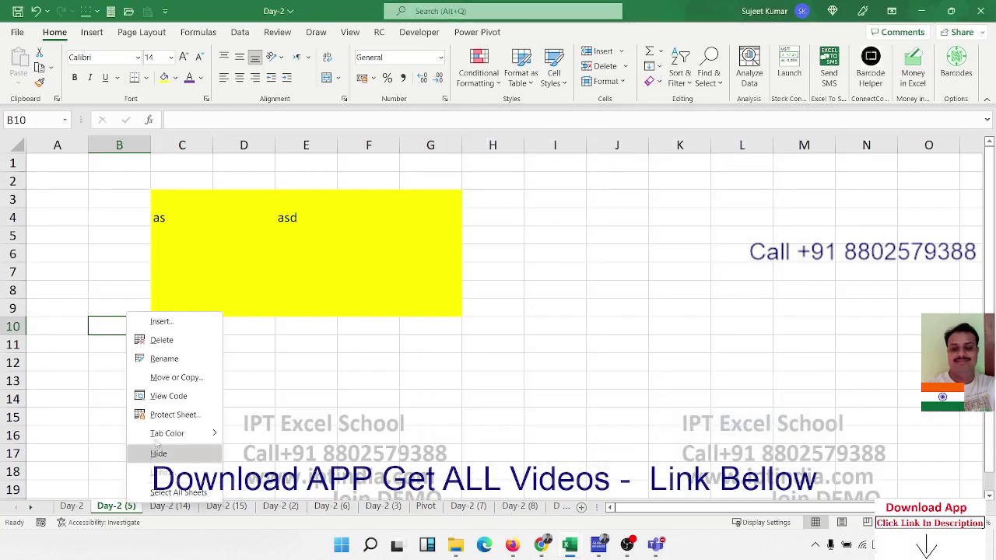
left_click(166, 415)
mouse_move(151, 259)
left_mouse_down()
mouse_move(572, 137)
mouse_move(558, 140)
left_mouse_up()
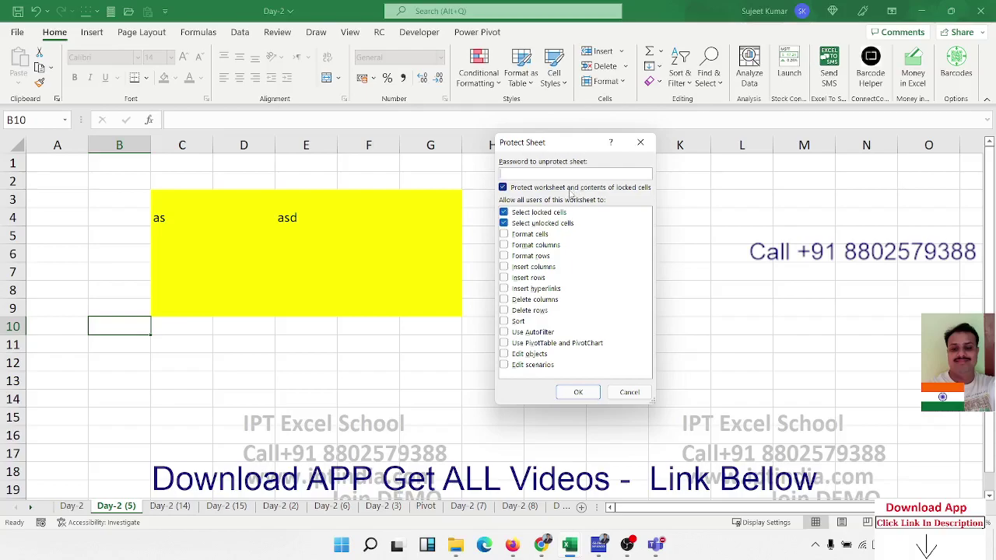
left_click(629, 392)
right_click(111, 322)
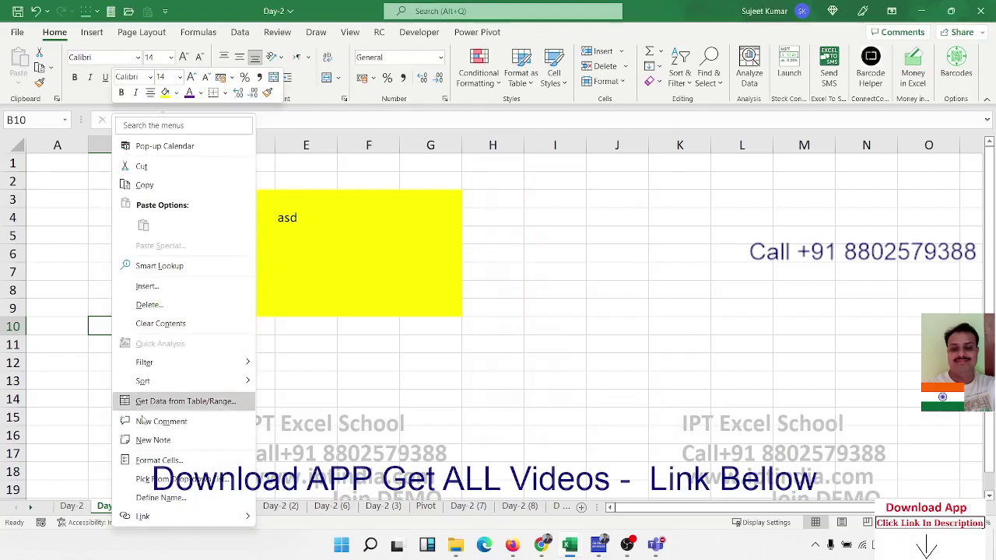
left_click(147, 461)
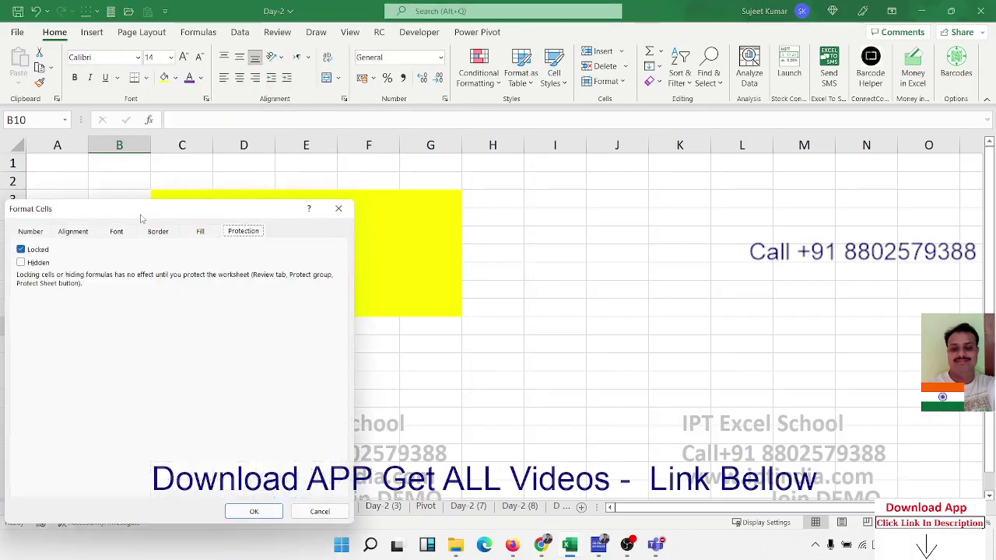
left_click_drag(157, 216, 680, 146)
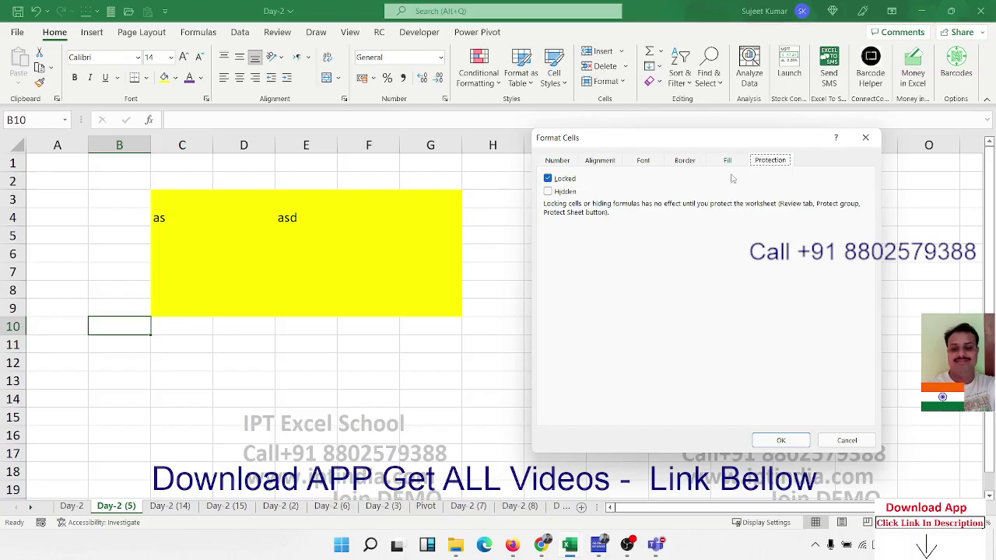
left_click(864, 139)
mouse_move(458, 309)
left_mouse_down()
mouse_move(295, 239)
mouse_move(163, 204)
left_mouse_up()
Uncheck Locked in Format Cells > Protection for the yellow cells C3:G9.
right_click(162, 204)
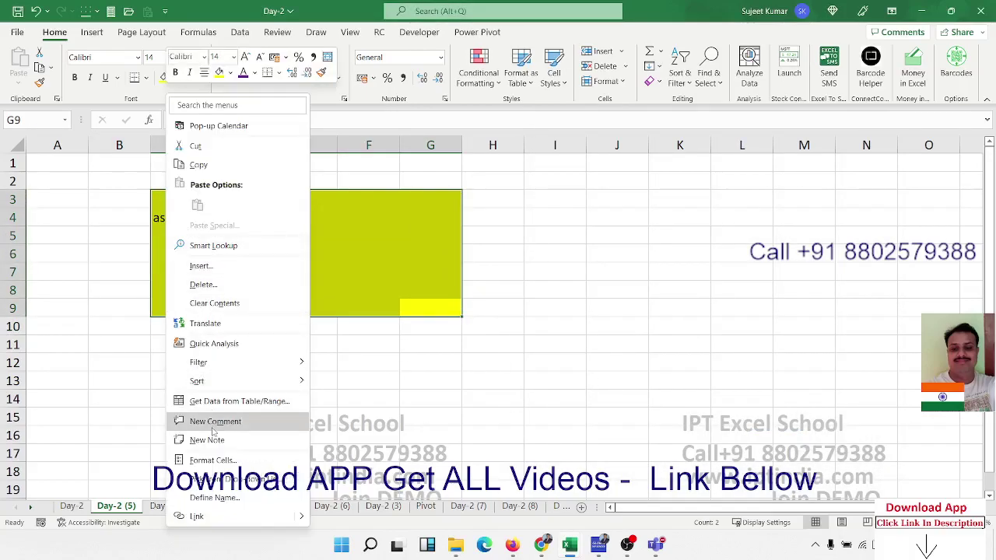
left_click(212, 460)
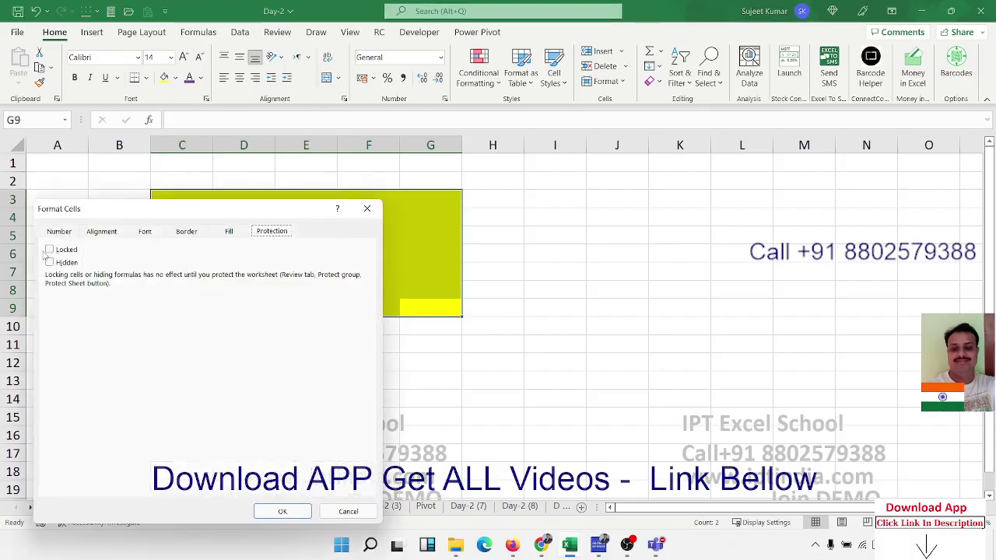
left_click(49, 249)
left_click_drag(148, 211, 623, 104)
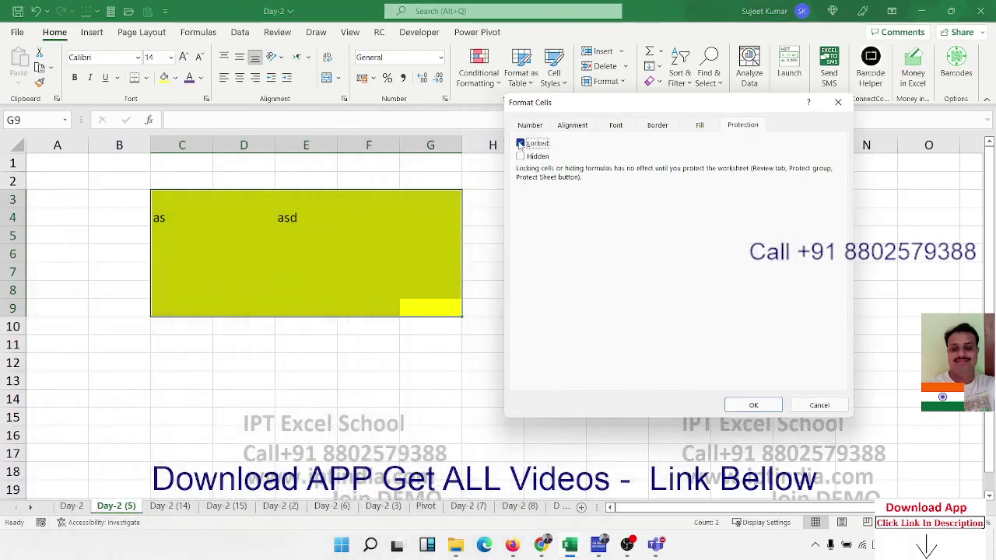
left_click(519, 144)
left_click(731, 407)
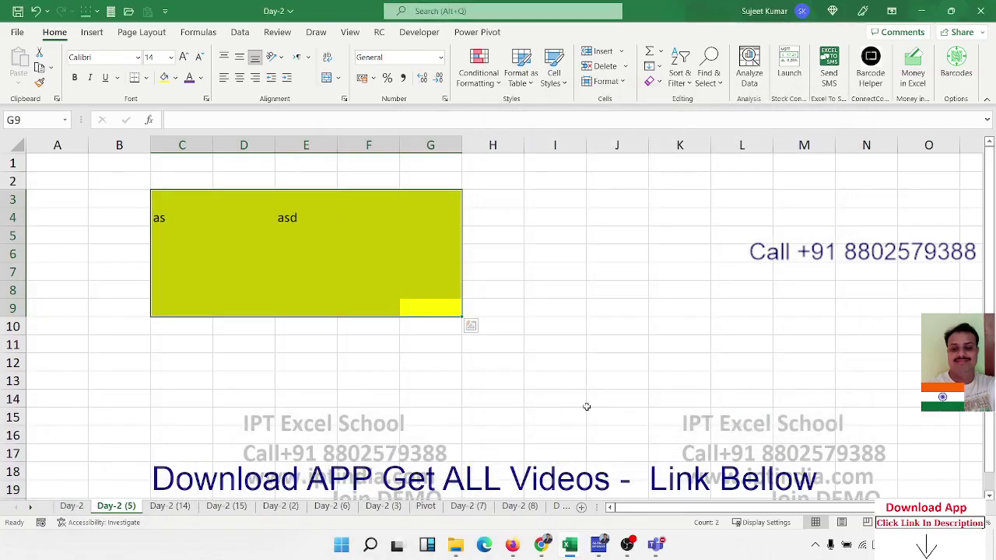
left_click(532, 388)
Test typing 'h' in F8 and D13, discarding both entries with Esc.
left_click(389, 290)
type("h")
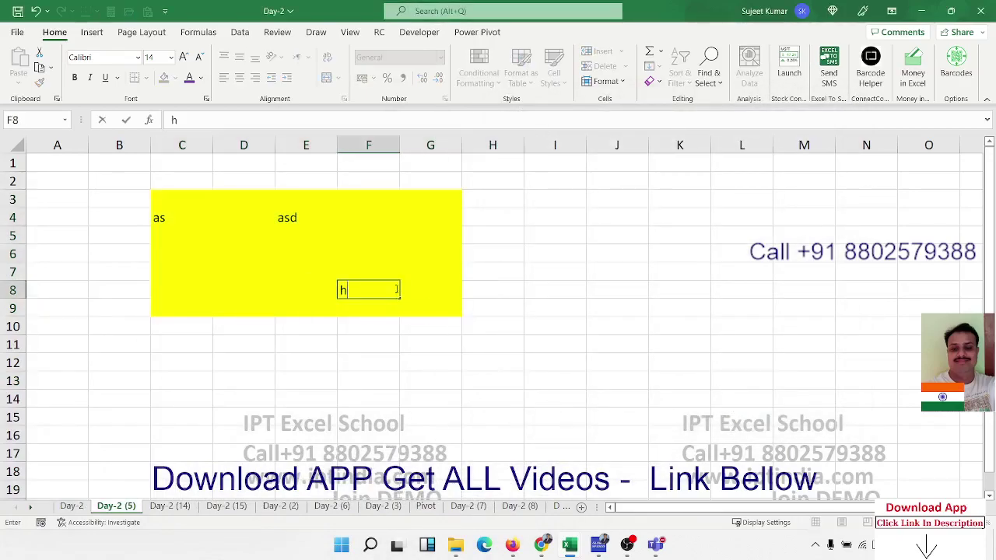
key("Escape")
left_click(265, 384)
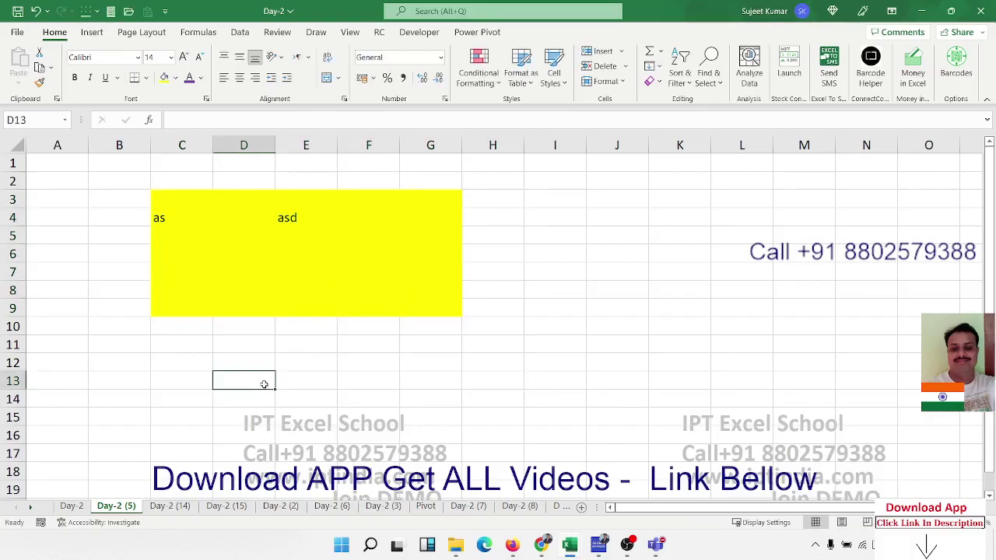
type("h")
key("Escape")
Protect the Day-2 (5) sheet with the default Protect Sheet settings.
right_click(128, 506)
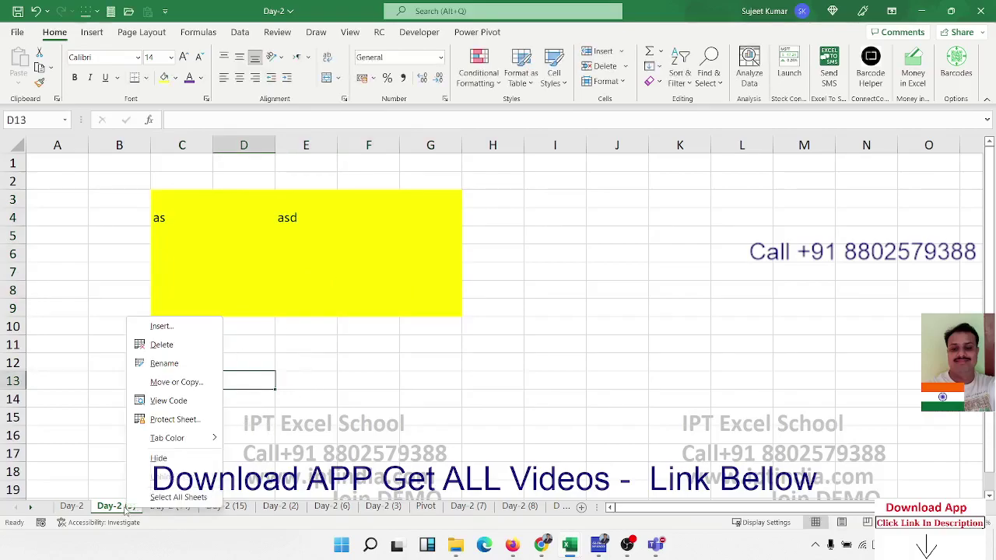
left_click(165, 425)
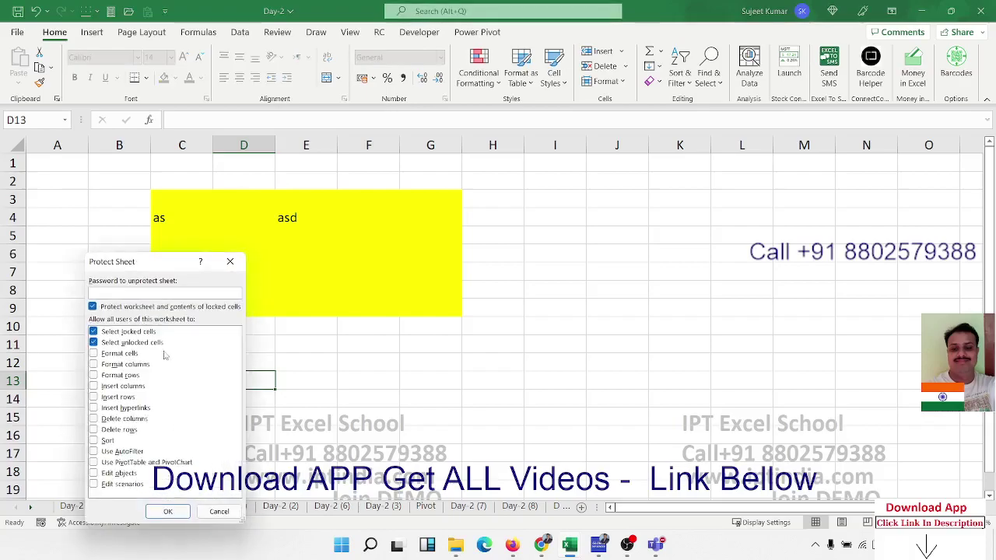
left_click(175, 511)
Confirm locked cell F12 refuses editing, dismiss the warning, then select yellow cell F8.
left_click(356, 365)
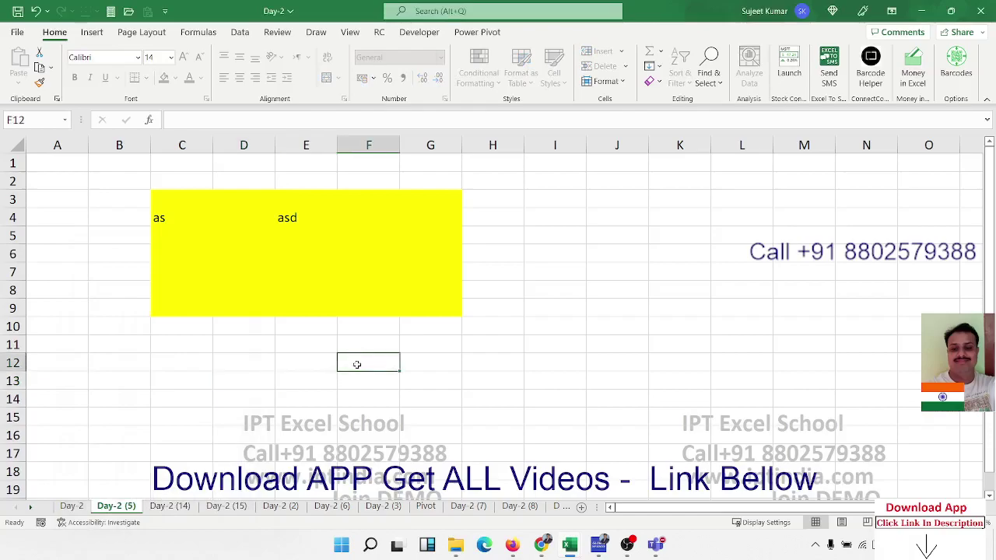
double_click(356, 365)
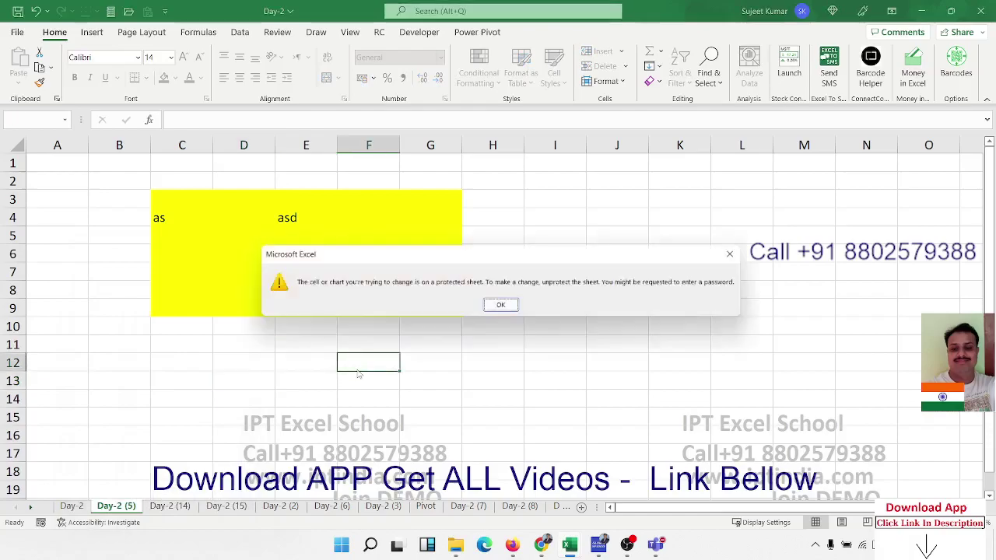
left_click(502, 307)
left_click(389, 298)
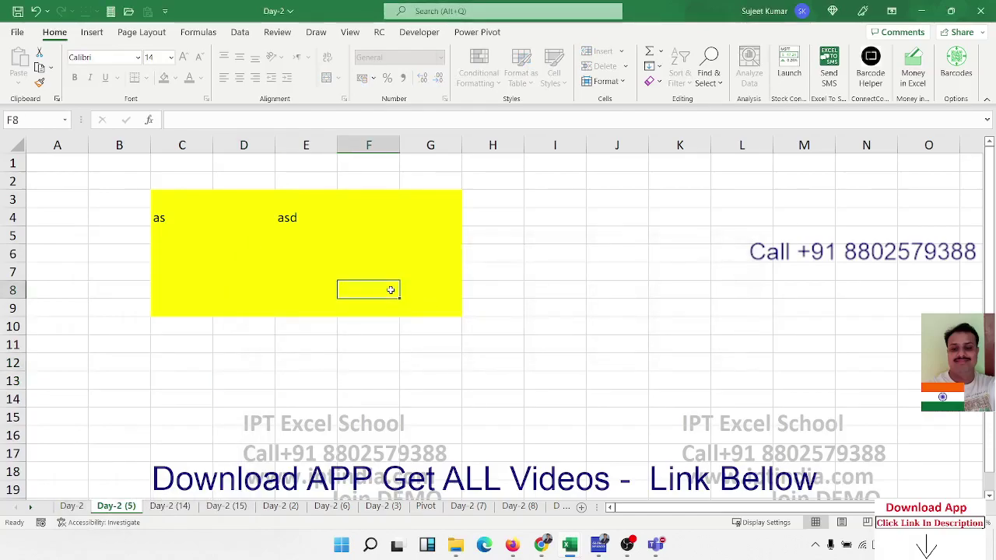
Enter 'jk' in F8, then on Day-2 (14) try 'jm' in E5, discard it, and select I7.
type("jk")
left_click(386, 239)
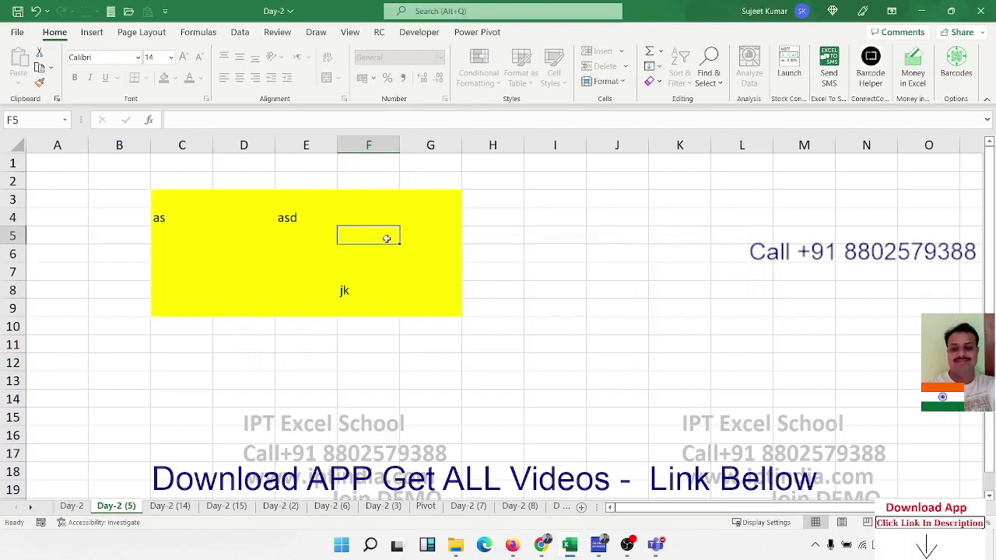
left_click(175, 510)
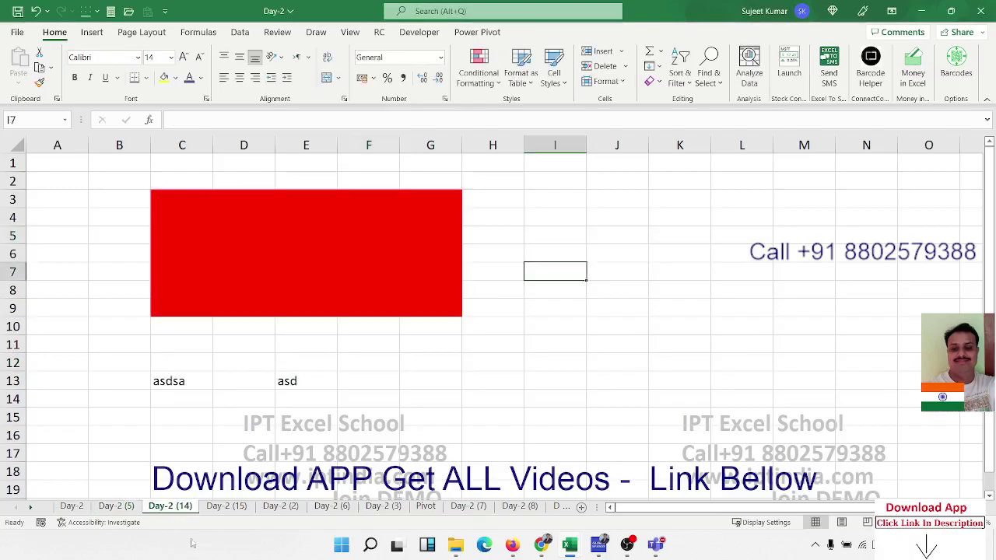
left_click(80, 254)
left_click(313, 242)
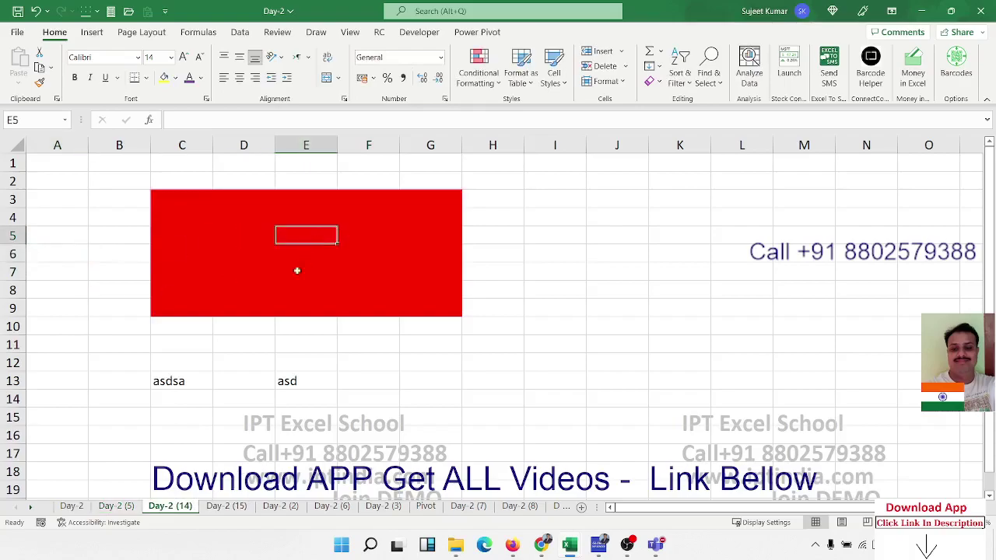
type("jm")
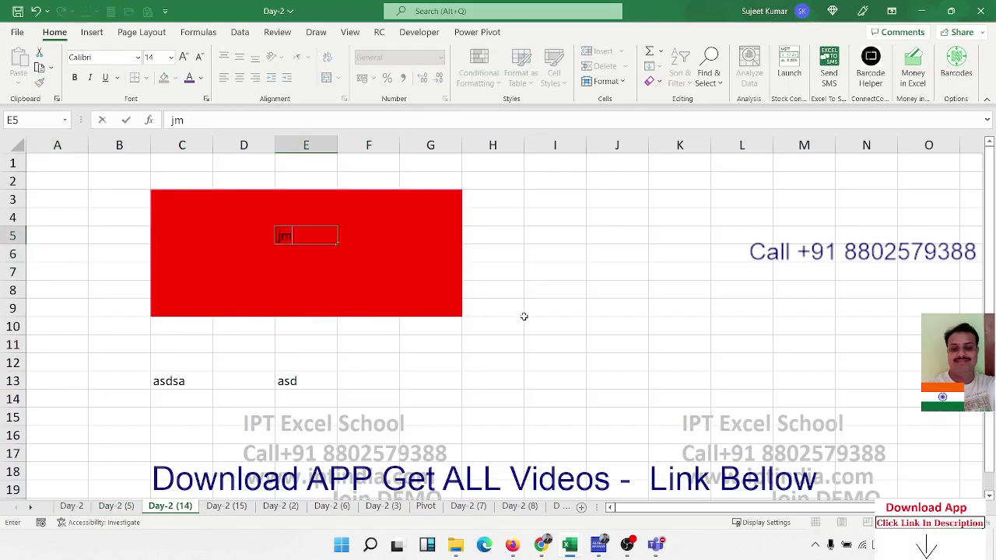
key("Escape")
left_click(532, 273)
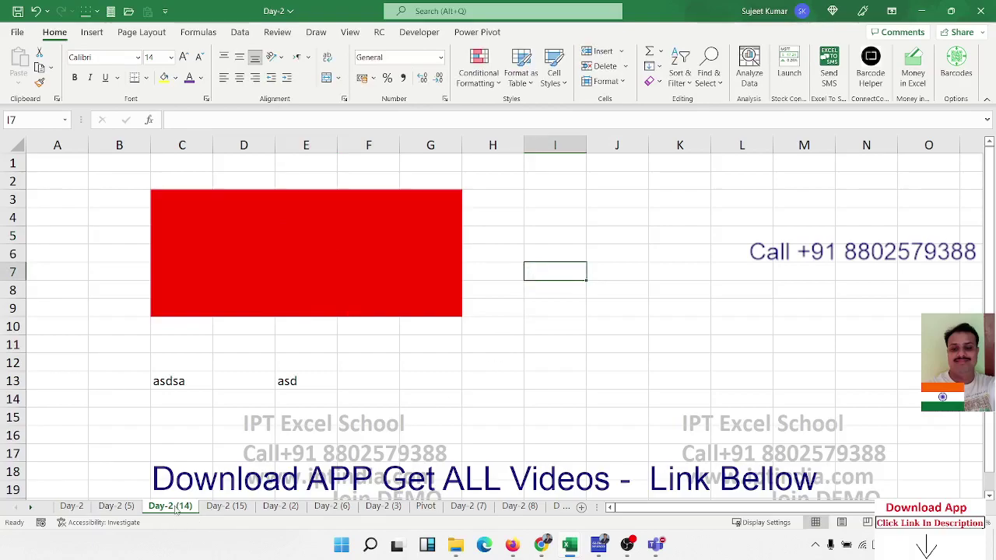
Uncheck Locked for every cell on the Day-2 (14) sheet.
left_click(14, 145)
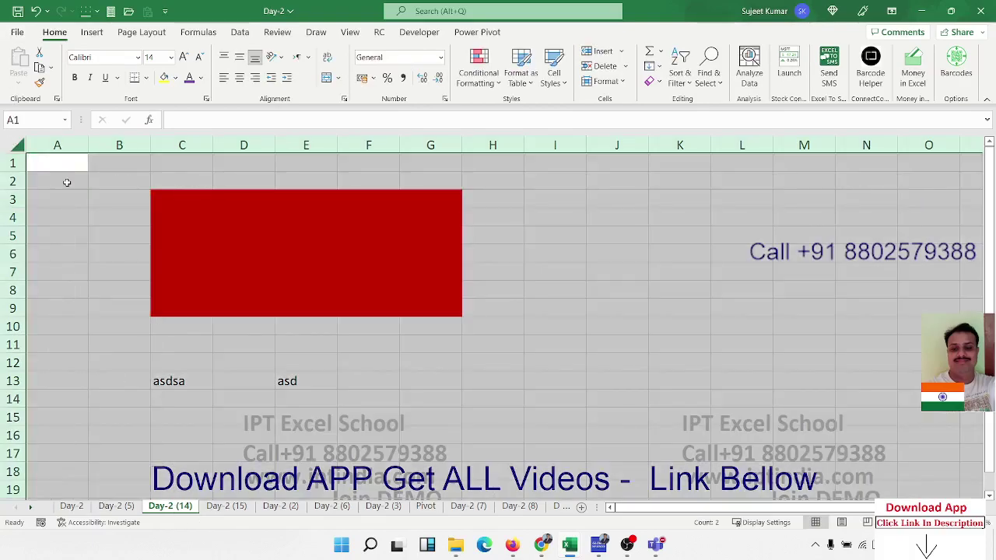
right_click(67, 184)
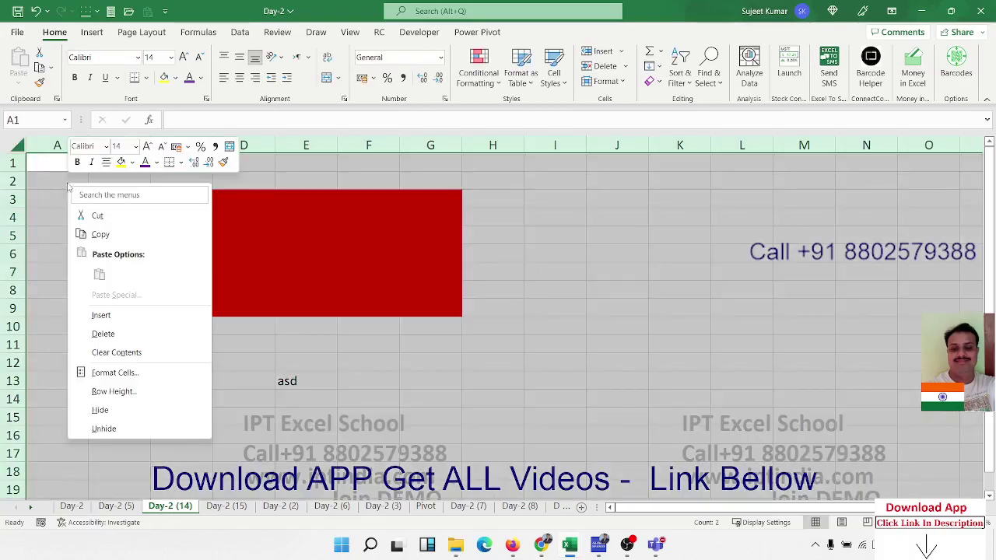
left_click(115, 375)
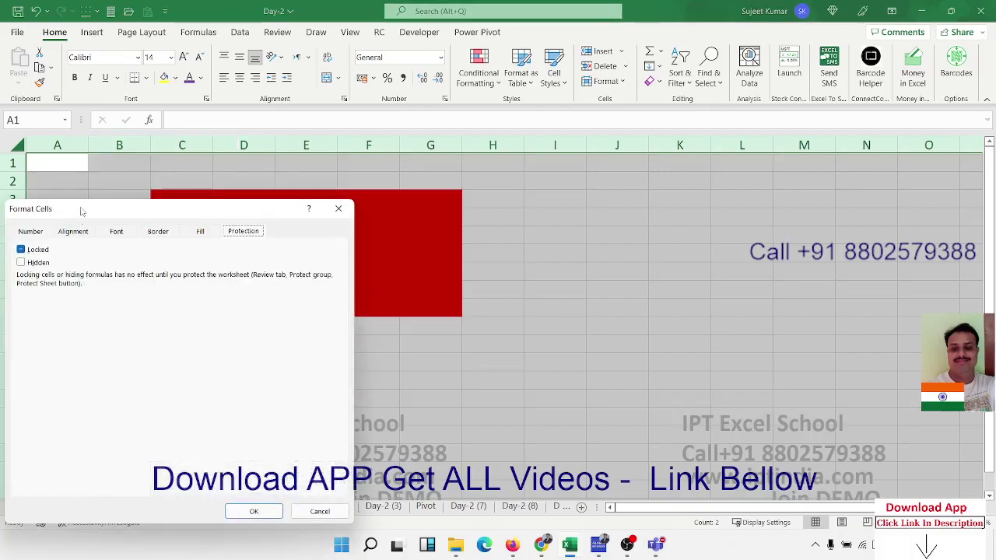
mouse_move(92, 207)
left_mouse_down()
mouse_move(418, 158)
mouse_move(499, 117)
left_mouse_up()
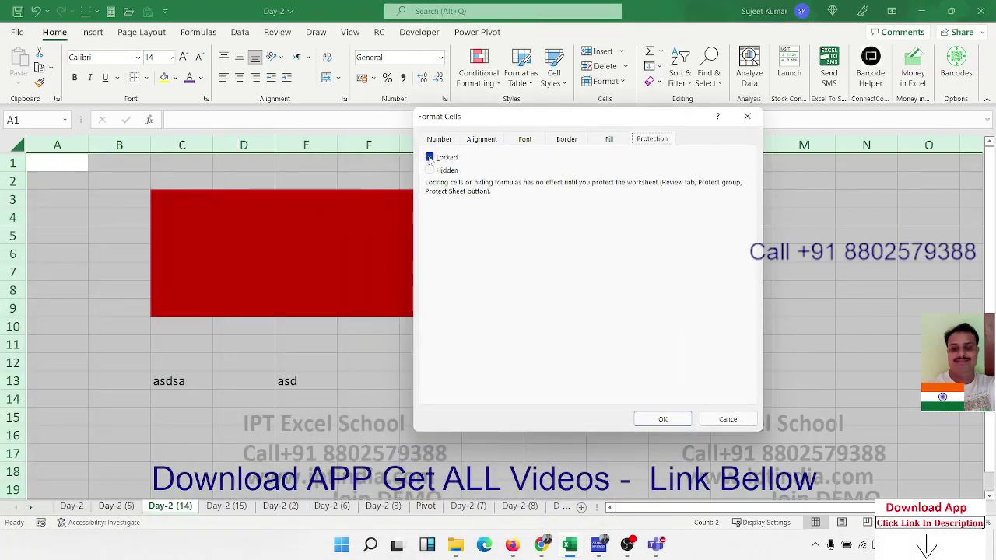
left_click(430, 158)
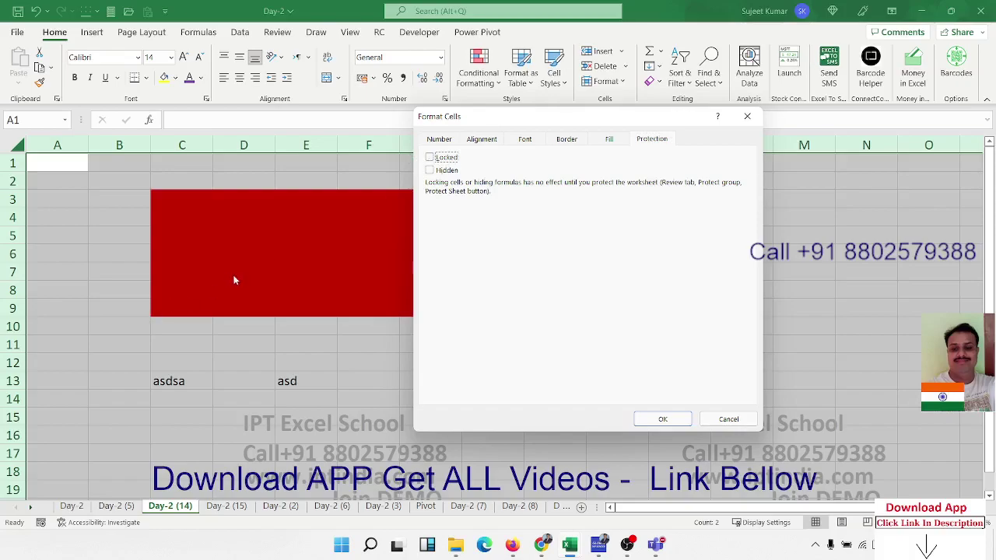
left_click(637, 425)
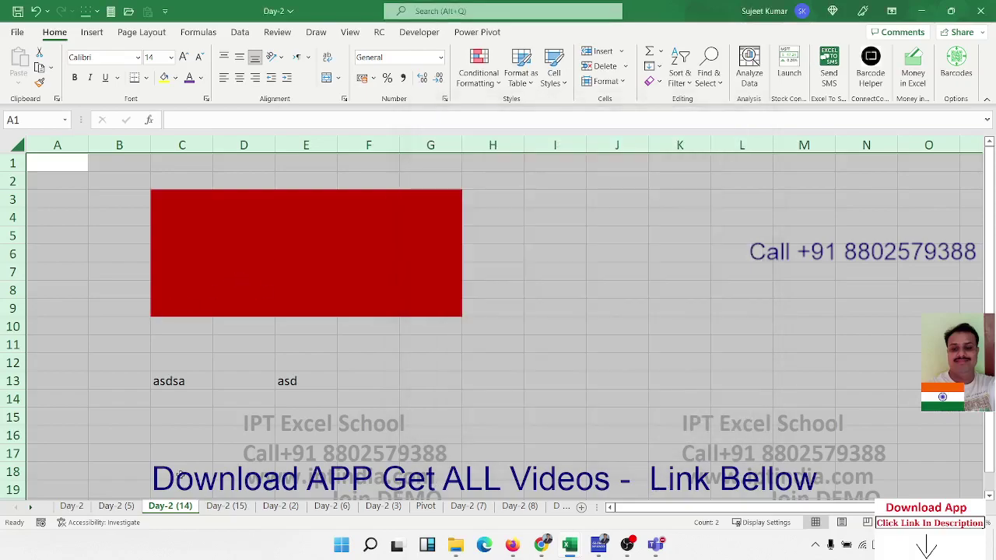
left_click(150, 437)
Tick Locked again for the red block C3:G9 in Format Cells > Protection.
right_click(171, 507)
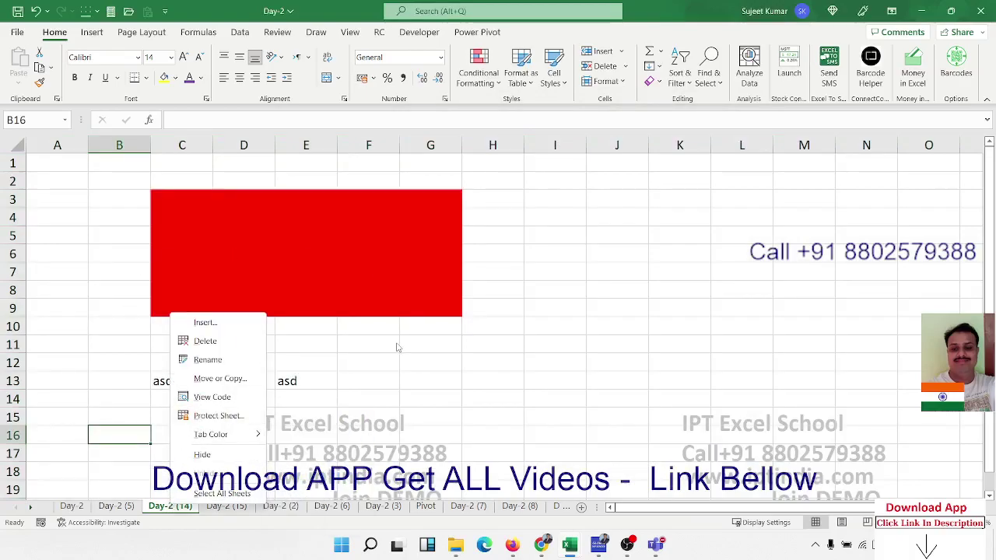
left_click(441, 371)
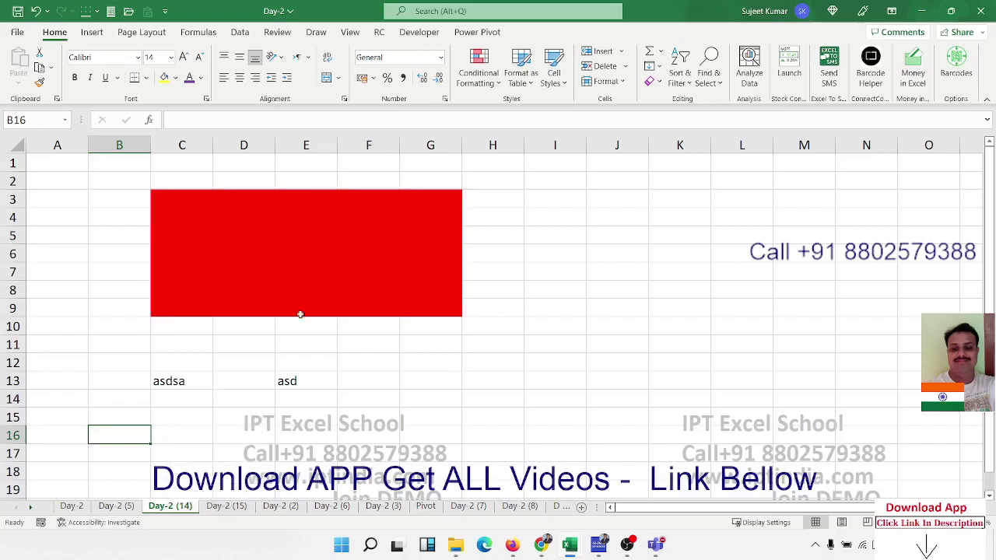
left_click(240, 254)
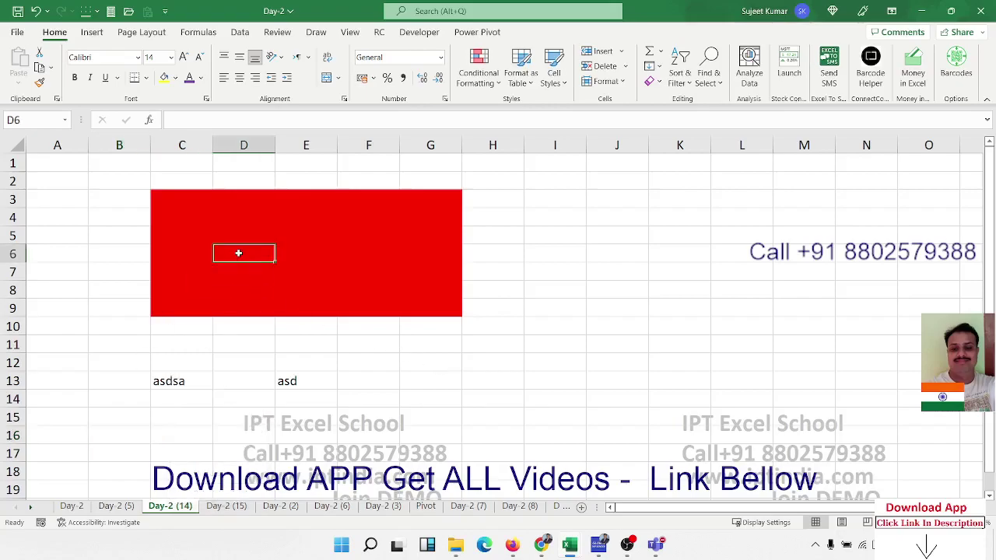
left_click_drag(164, 197, 416, 297)
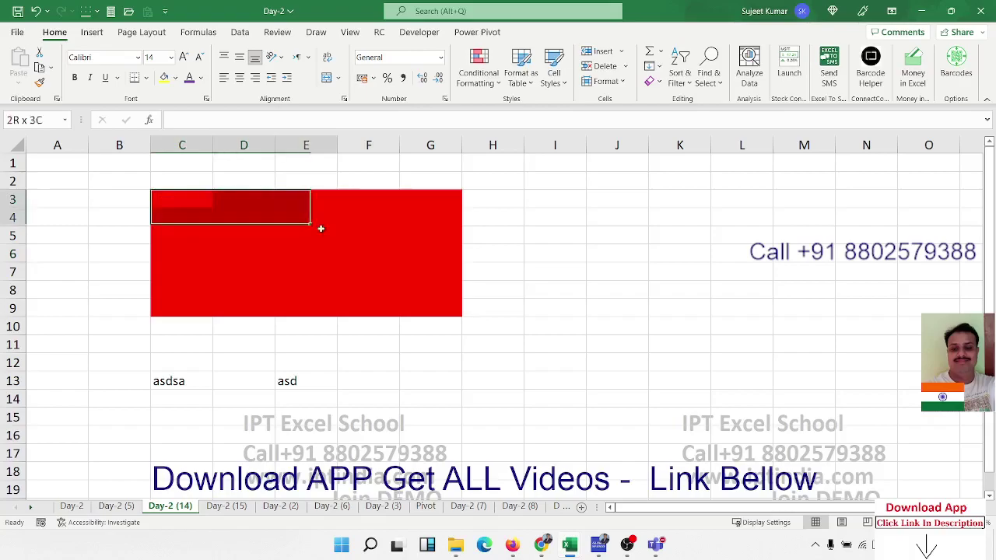
right_click(417, 297)
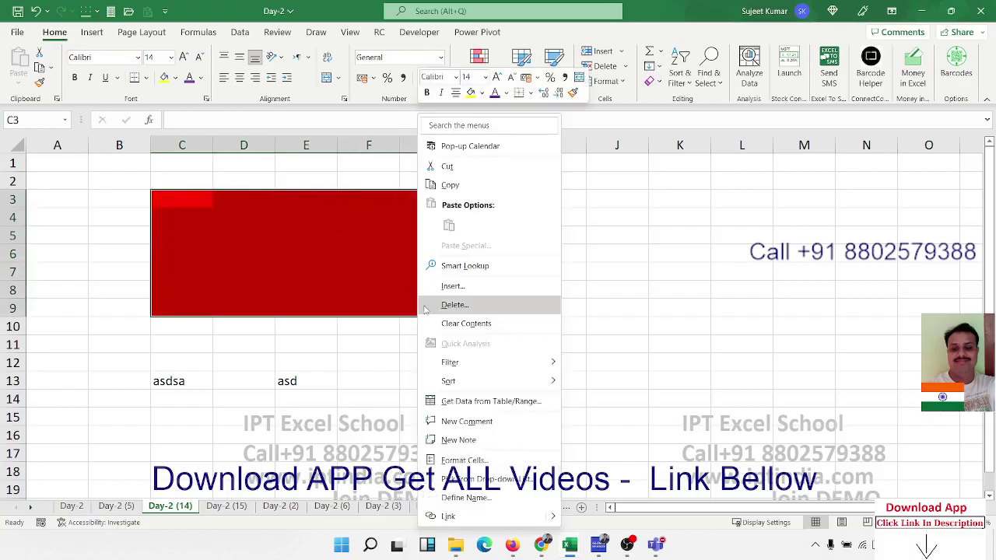
left_click(471, 455)
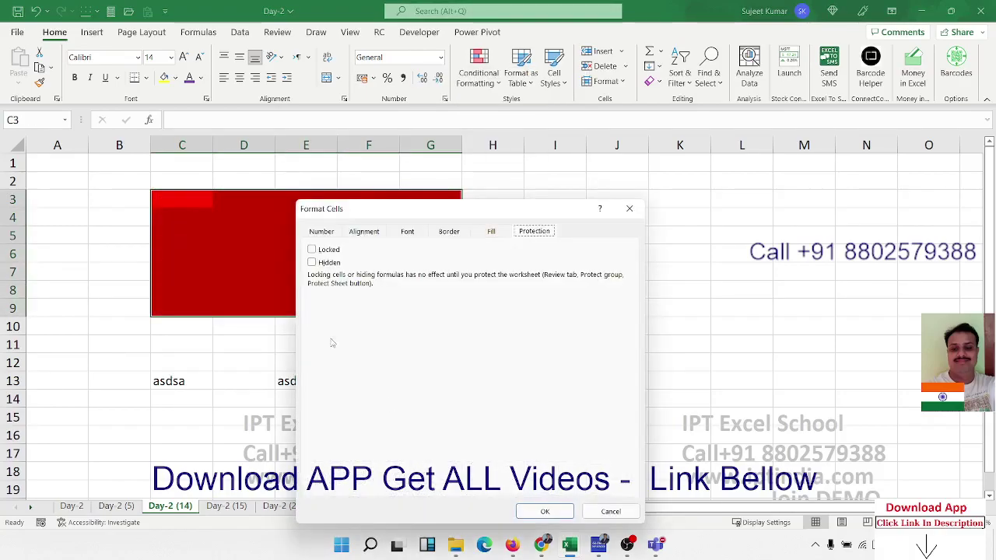
left_click(312, 250)
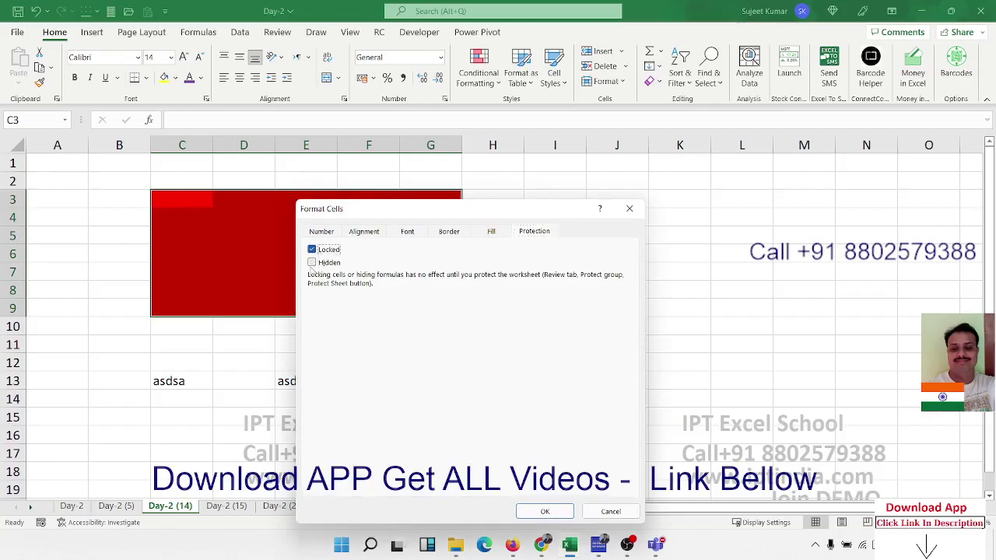
left_click(545, 512)
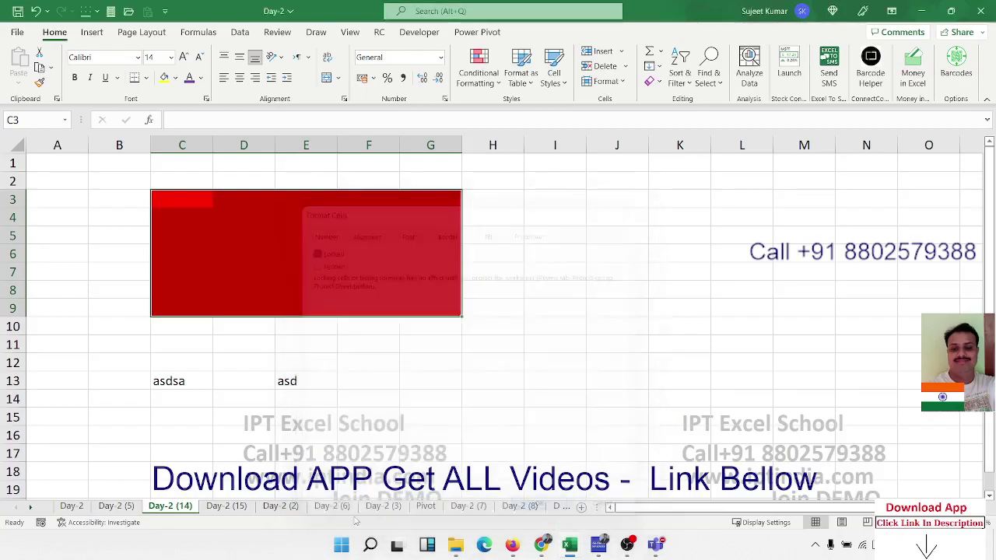
Protect the Day-2 (14) sheet with default permissions.
left_click(244, 453)
right_click(175, 507)
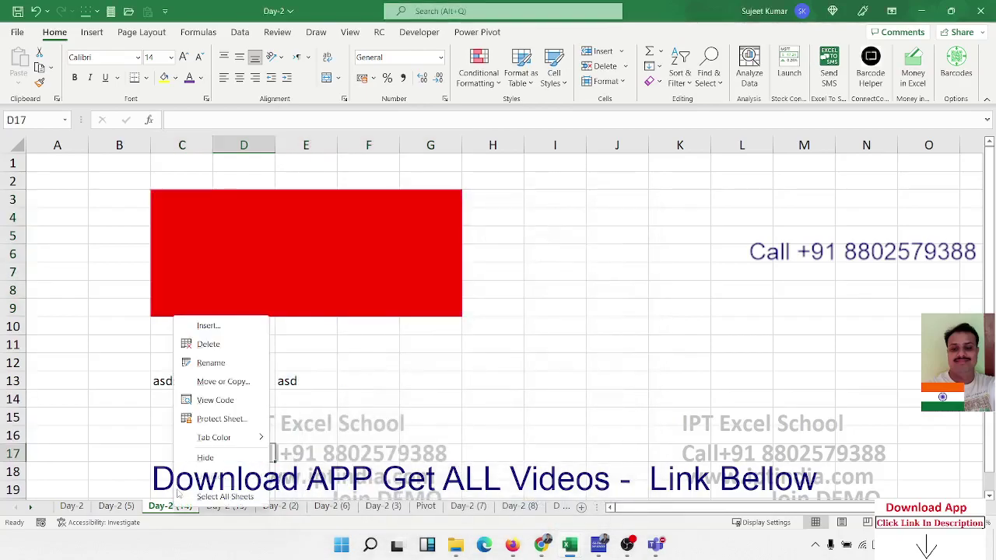
left_click(200, 424)
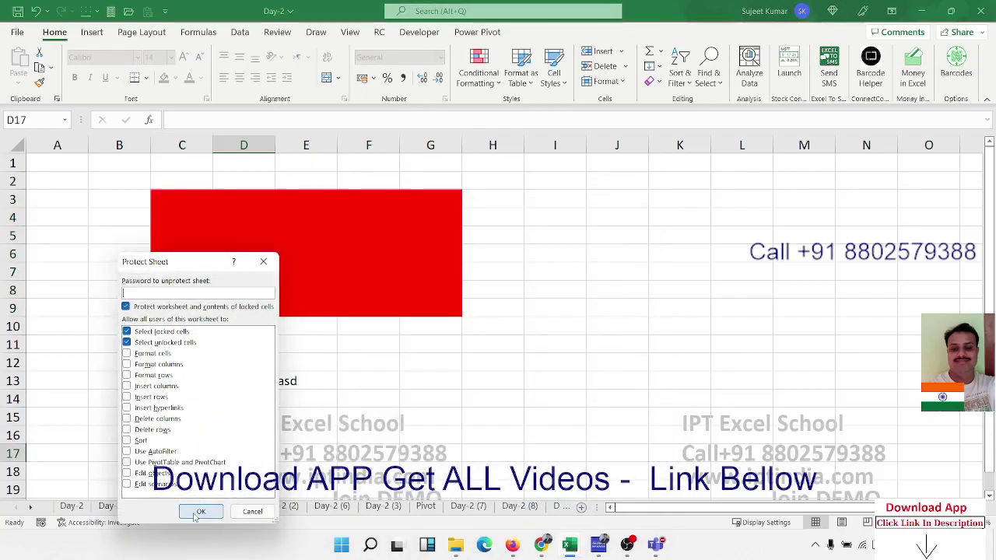
left_click(196, 514)
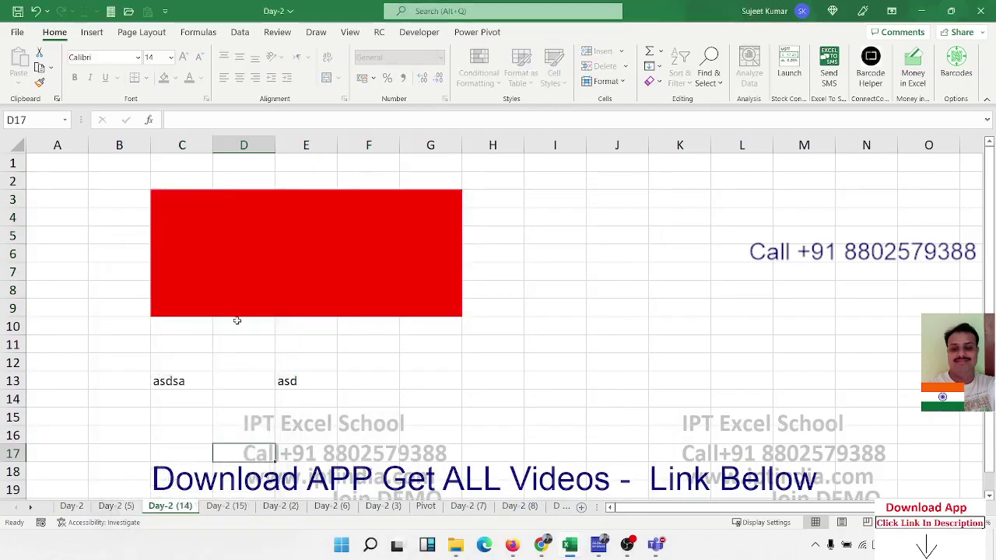
Type 'j' in unlocked D13 and E13, and confirm red cell E9 refuses editing.
left_click(249, 381)
type("j")
left_click(322, 380)
type("j")
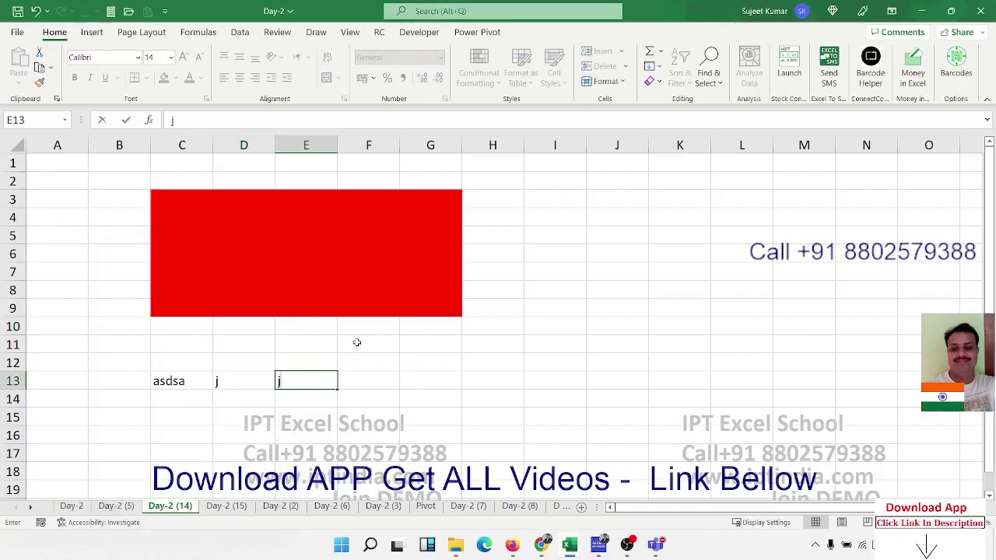
left_click(358, 362)
left_click(323, 299)
double_click(323, 299)
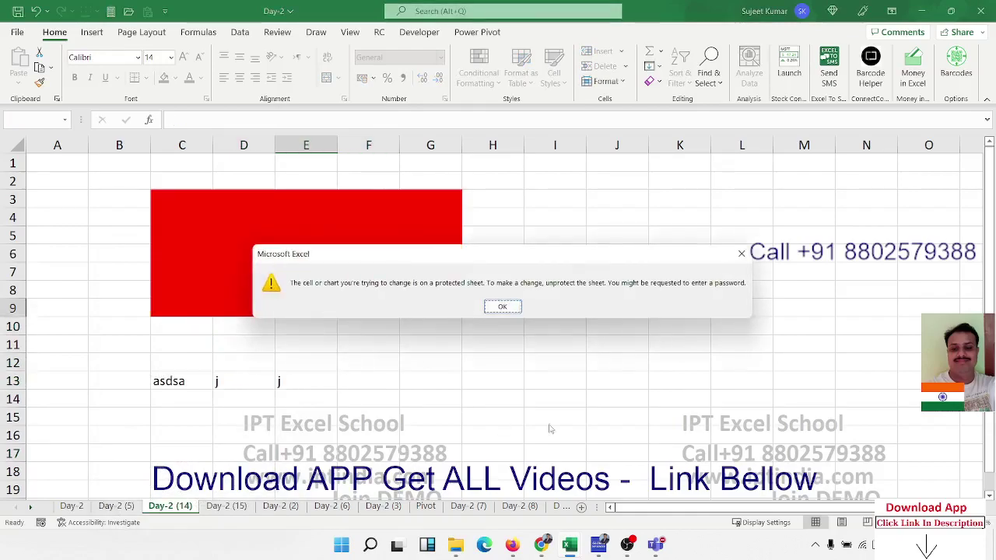
left_click(505, 308)
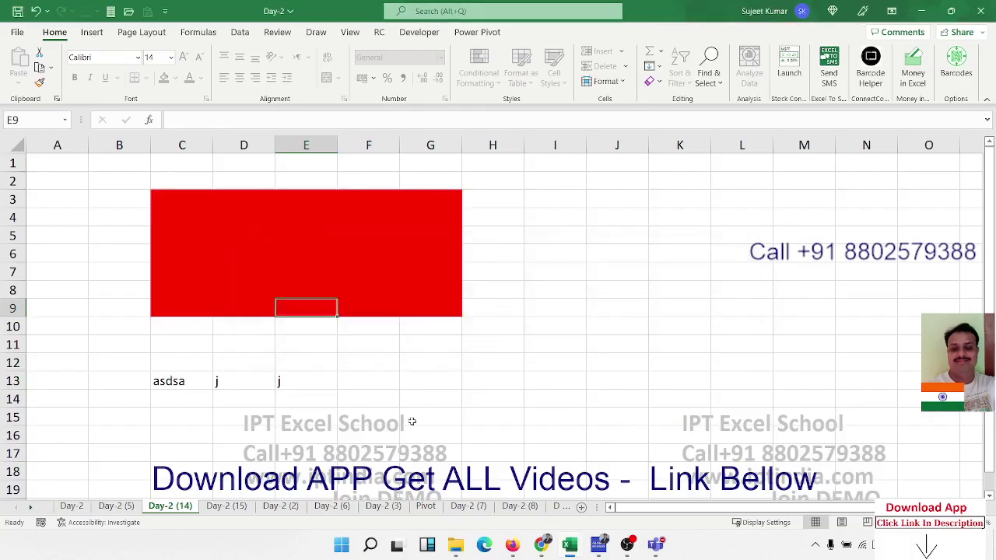
On the Day-2 (15) sheet, inspect the Qty value, the Amt/Com/Gst headers and formulas.
left_click(223, 507)
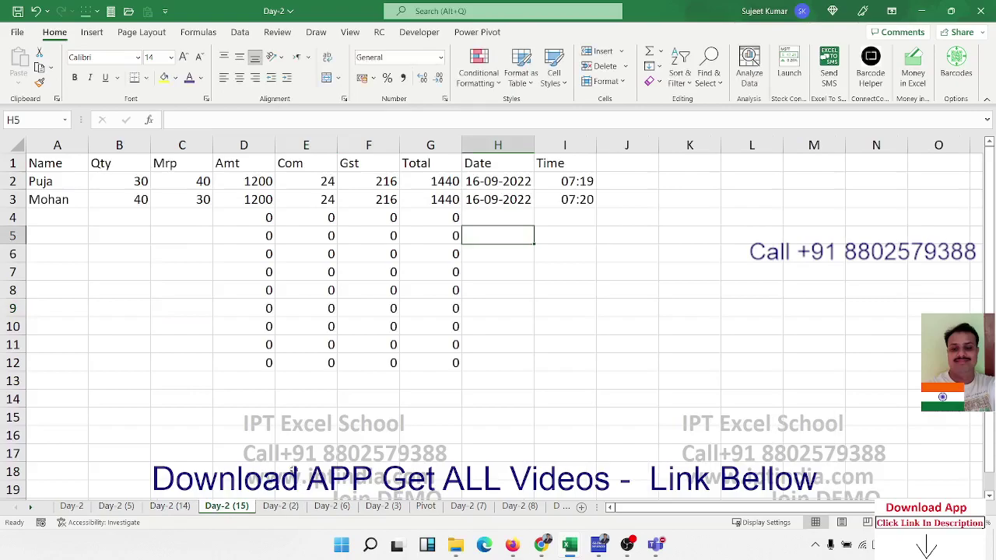
left_click(178, 510)
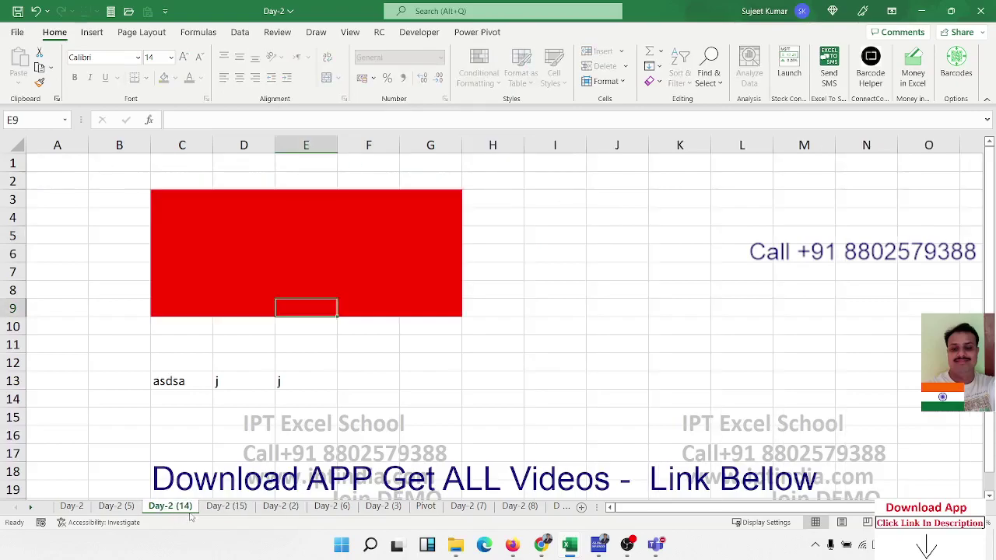
left_click(219, 506)
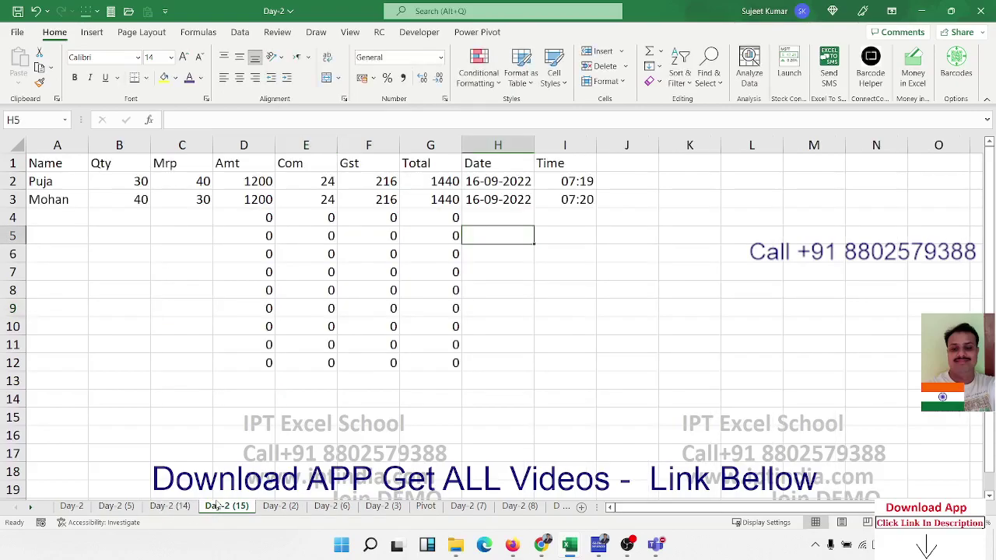
left_click(147, 187)
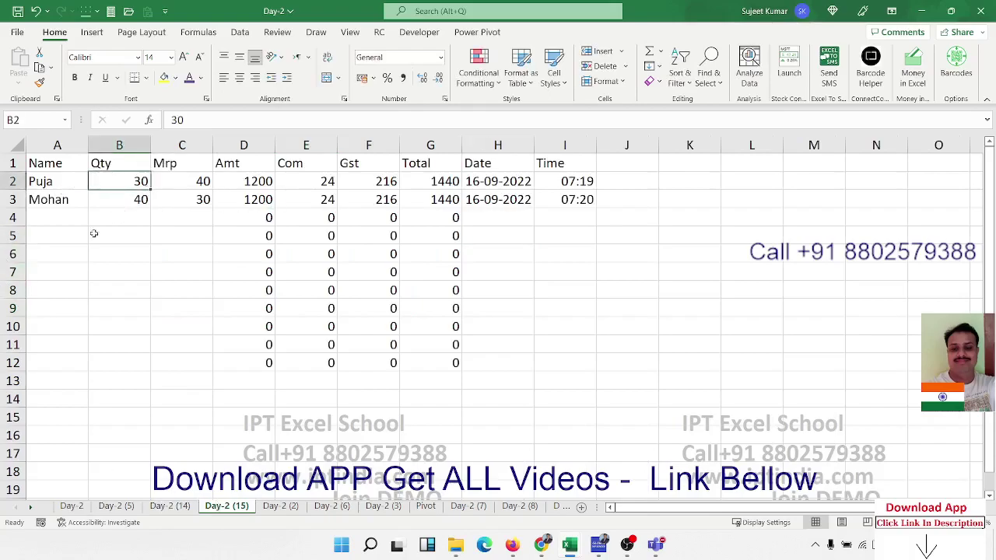
left_click(63, 234)
left_click(267, 160)
left_click(327, 160)
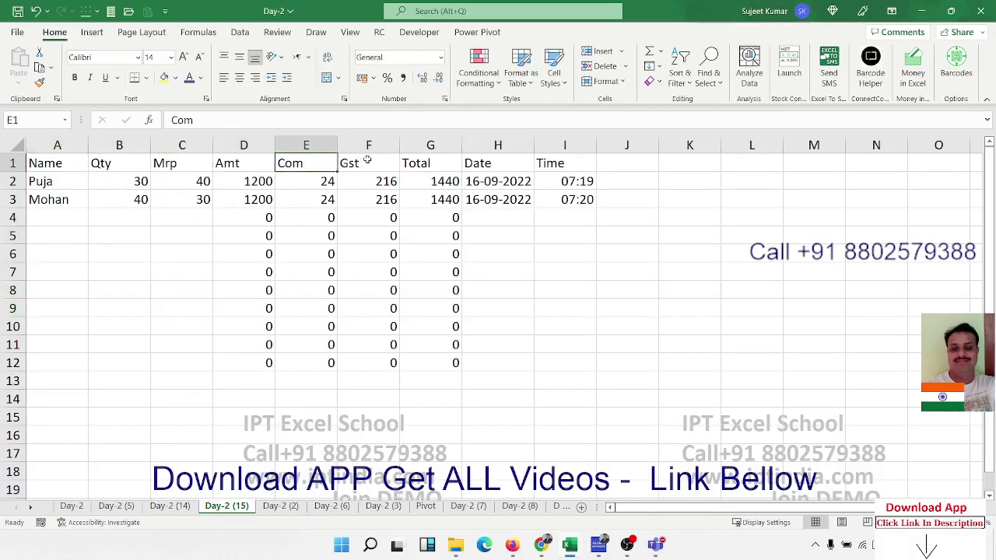
left_click(368, 161)
left_click(383, 234)
left_click(221, 233)
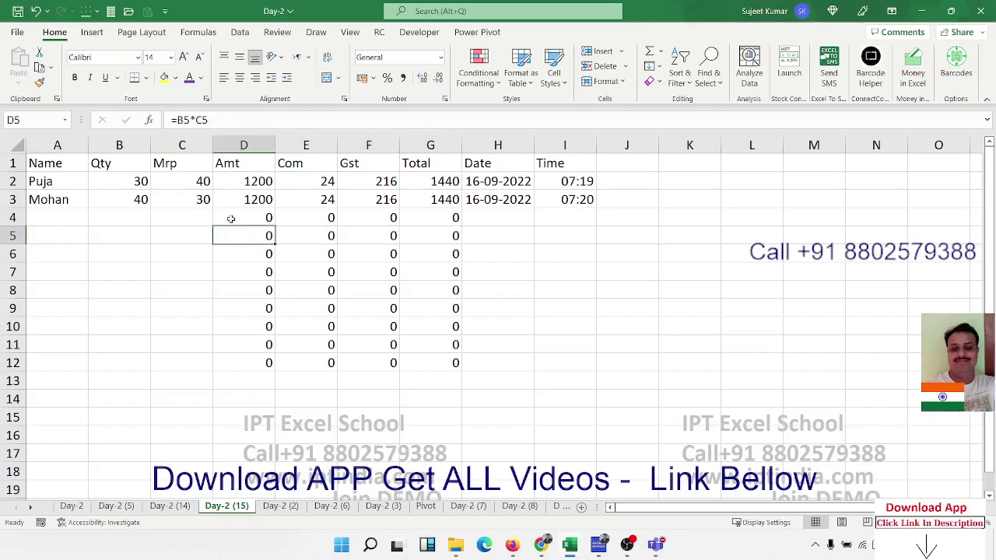
left_click(231, 219)
double_click(231, 219)
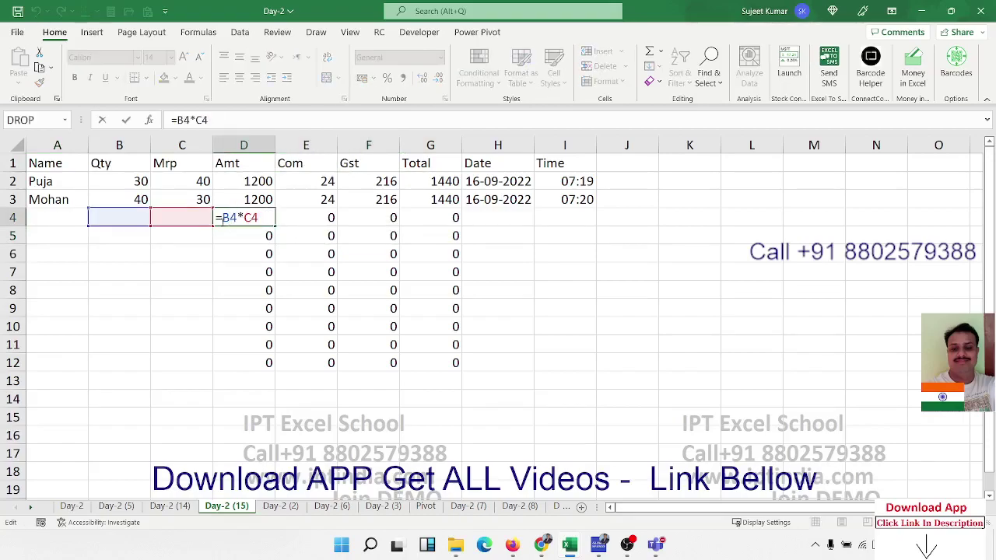
key("Escape")
Enter a name, Qty 78, Mrp 98, today's date in H4 and current time in I4.
left_click(72, 222)
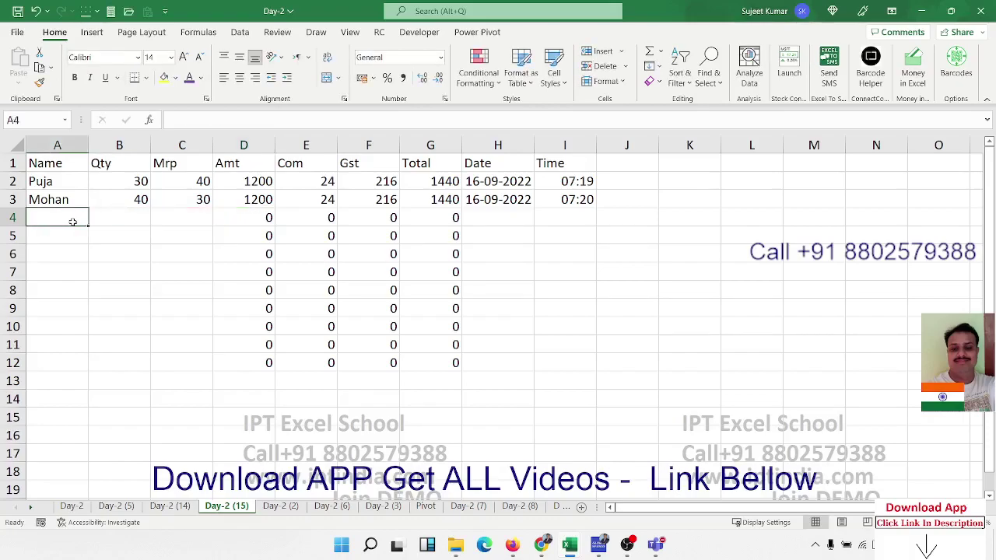
type("Puja")
key("Tab")
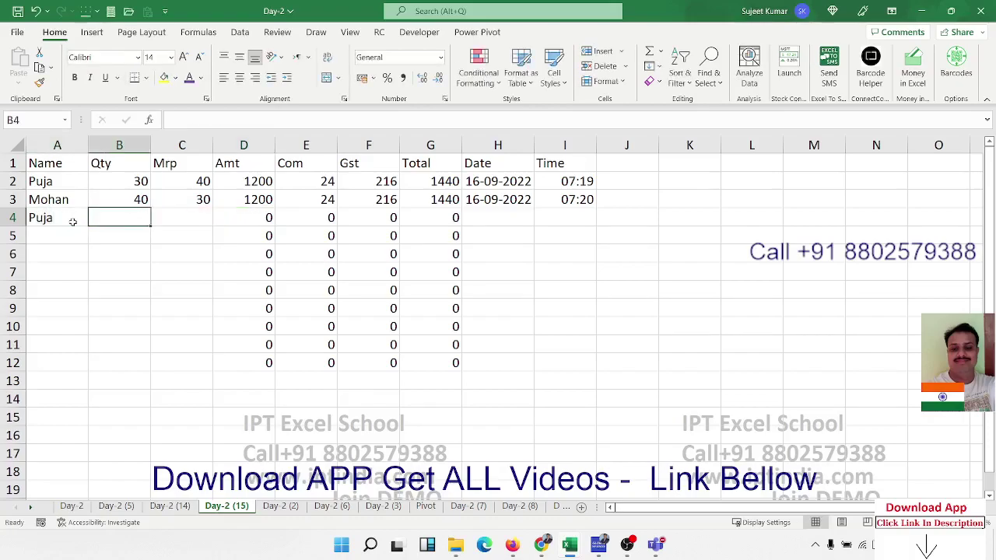
type("78")
key("Tab")
type("9")
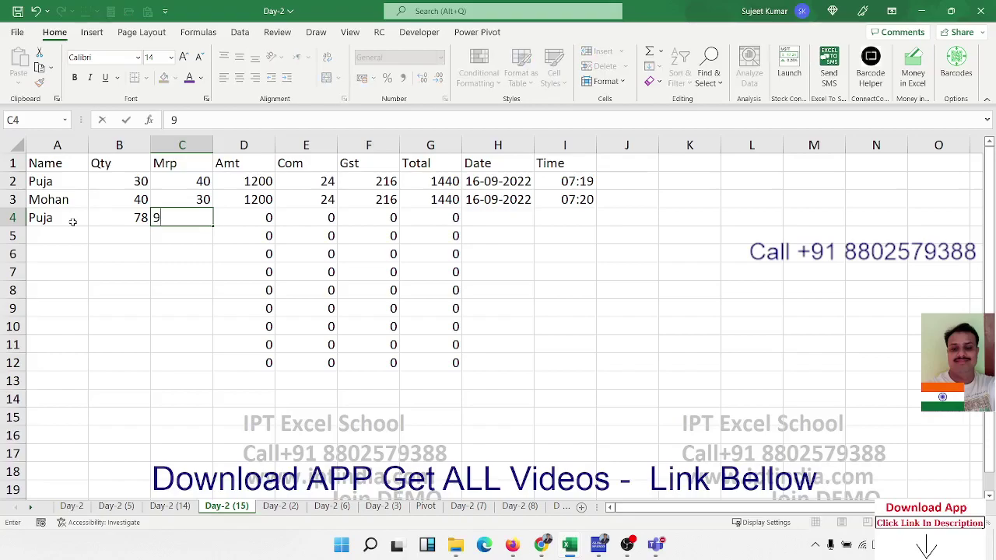
type("8")
key("Tab")
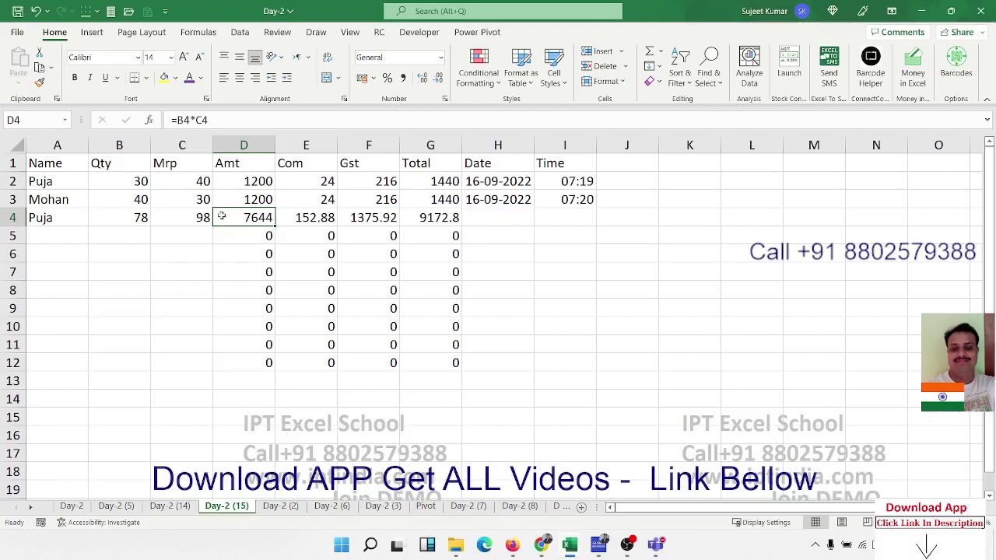
key("Right")
key("Right")
key("Right")
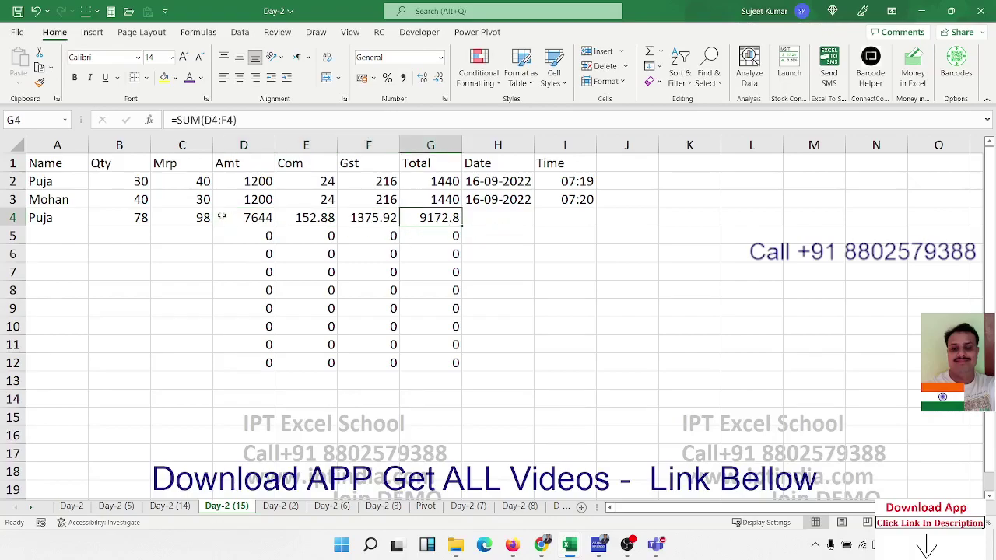
key("Right")
key("ctrl+semicolon")
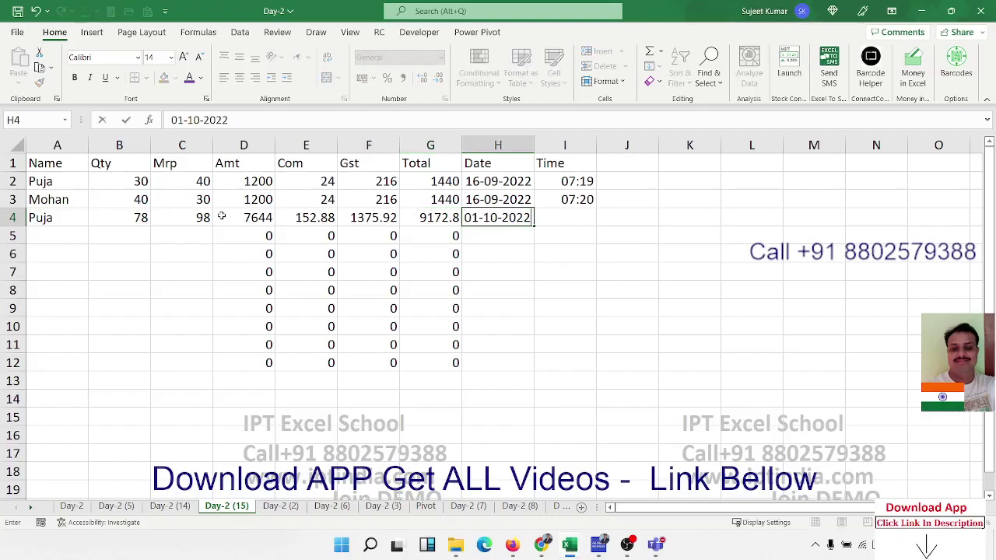
key("Tab")
key("ctrl+shift+semicolon")
key("Return")
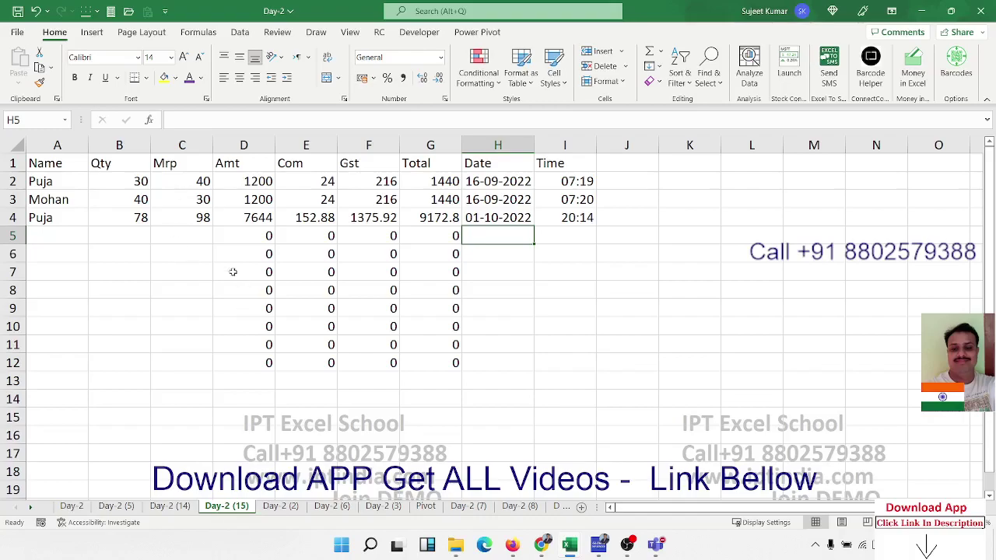
Check cells C5, H5 and H12, then select the entire worksheet.
left_click(196, 237)
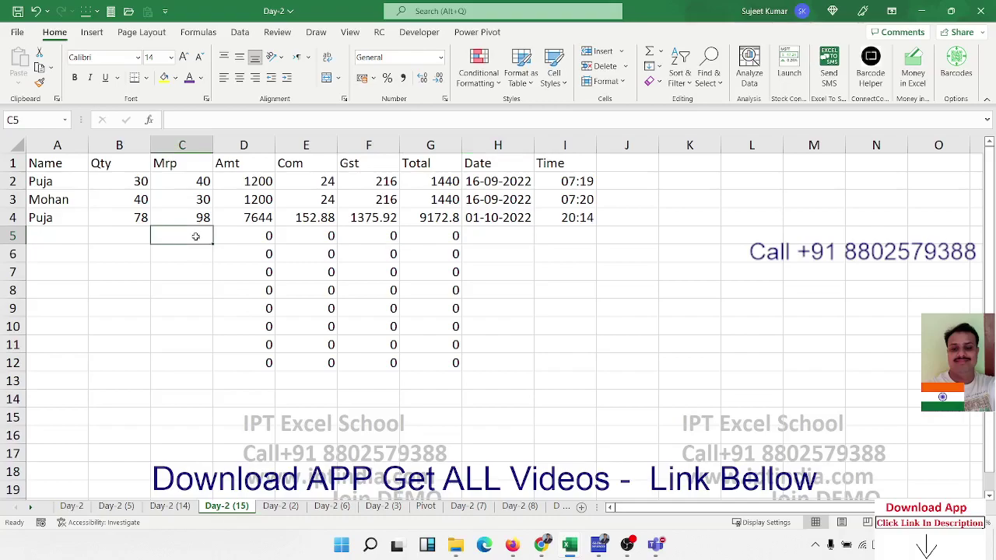
left_click(489, 234)
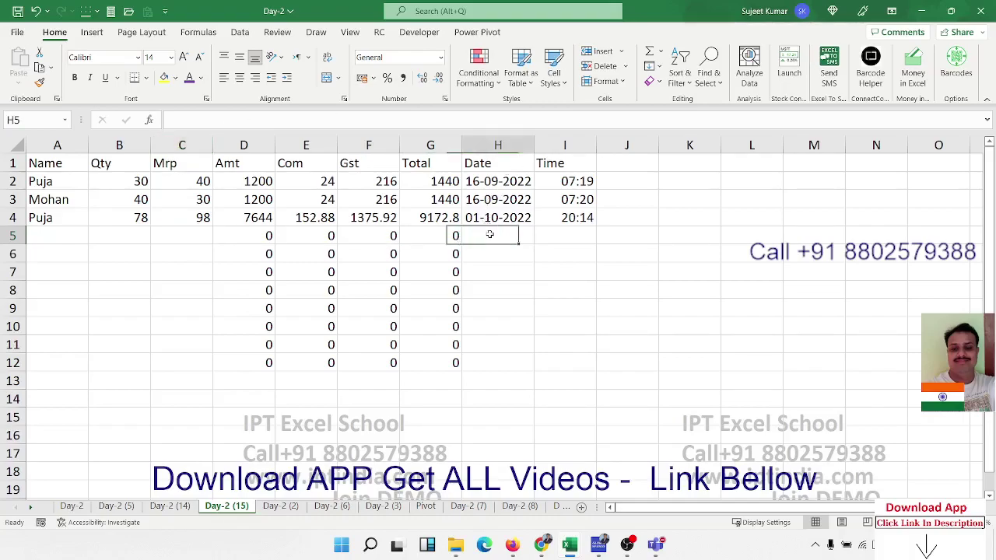
left_click(515, 365)
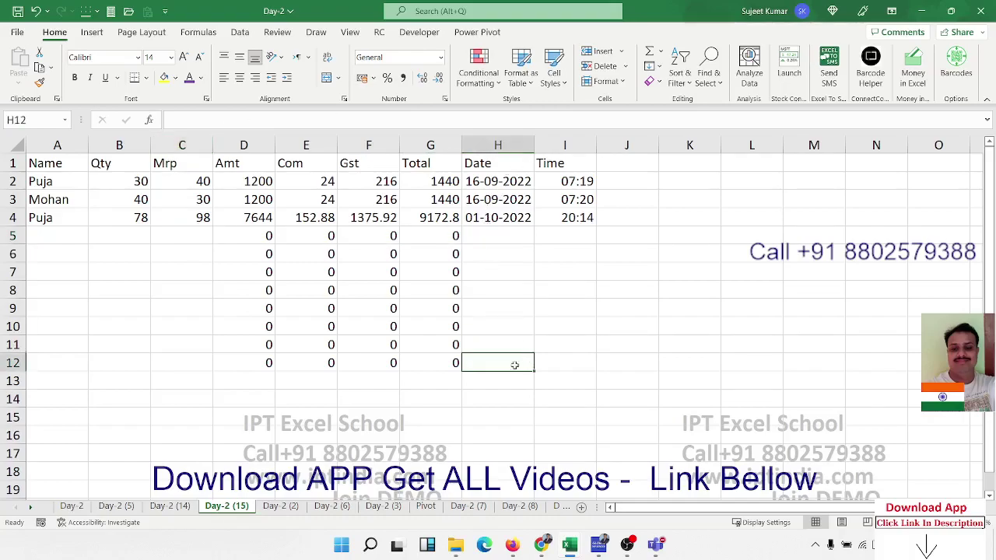
left_click(14, 146)
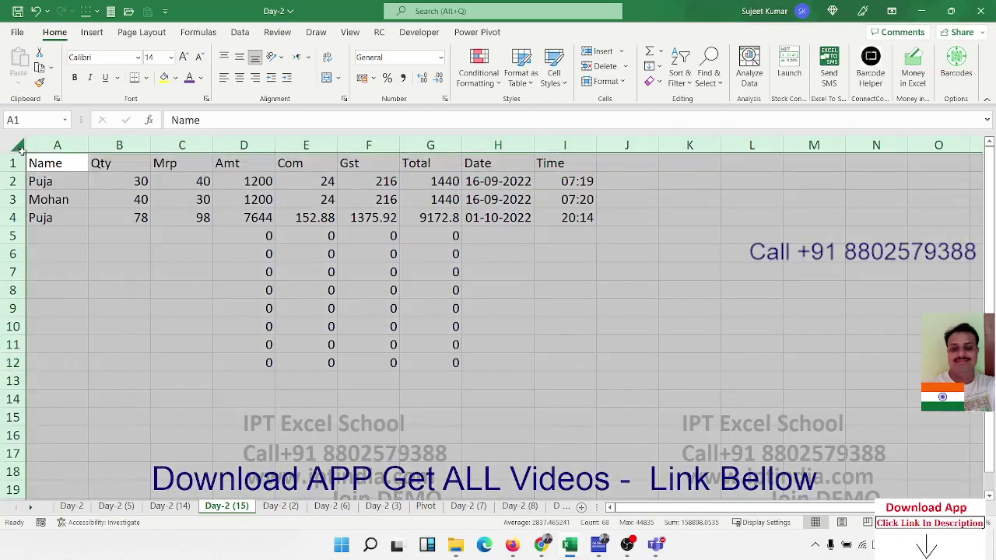
Uncheck Locked in Format Cells > Protection for the whole Day-2 (15) sheet.
right_click(97, 203)
left_click(146, 395)
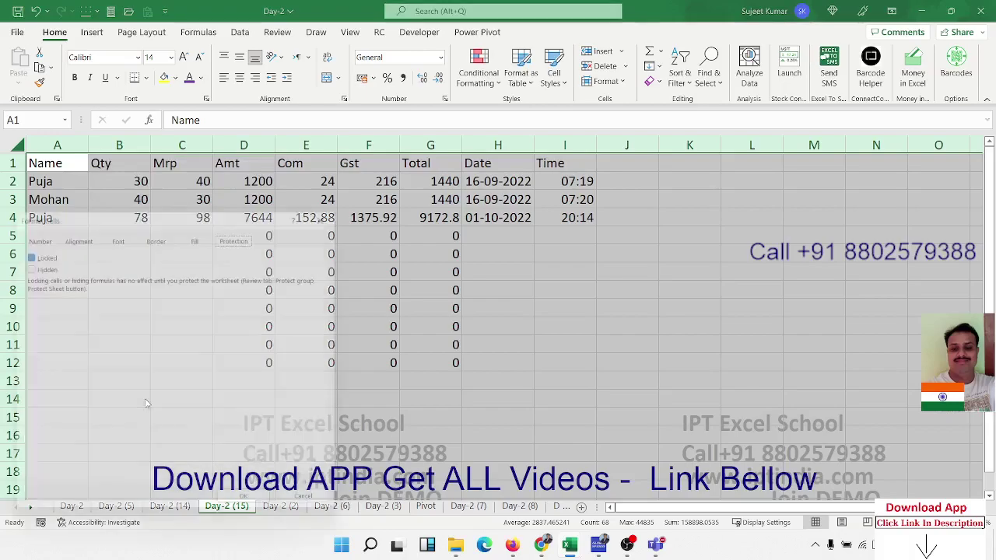
left_click(20, 250)
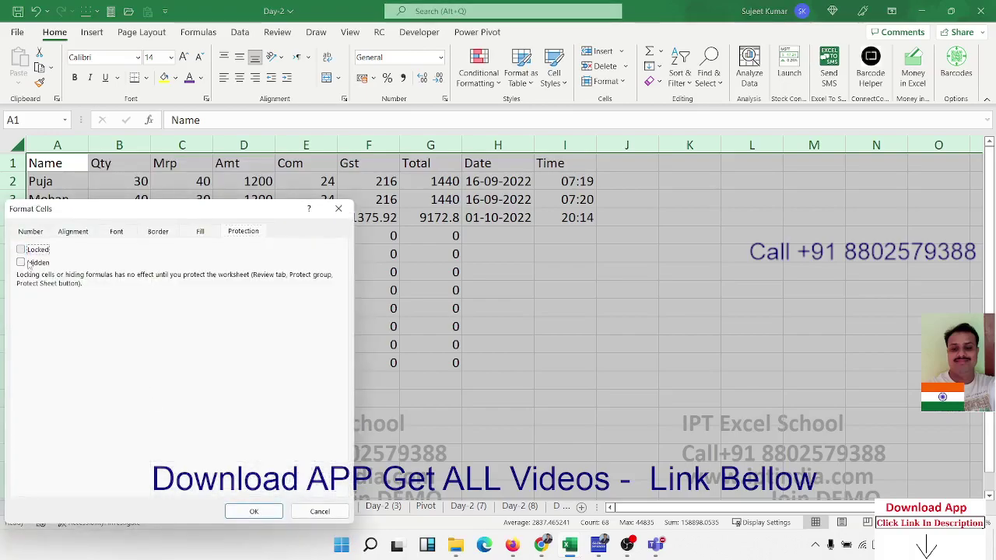
left_click(254, 512)
left_click(223, 384)
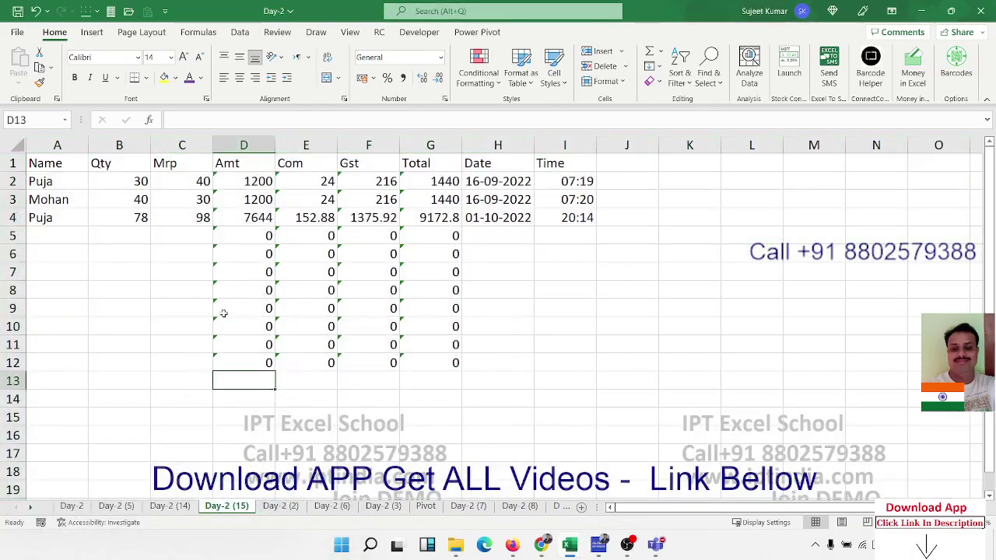
left_click_drag(246, 146, 411, 140)
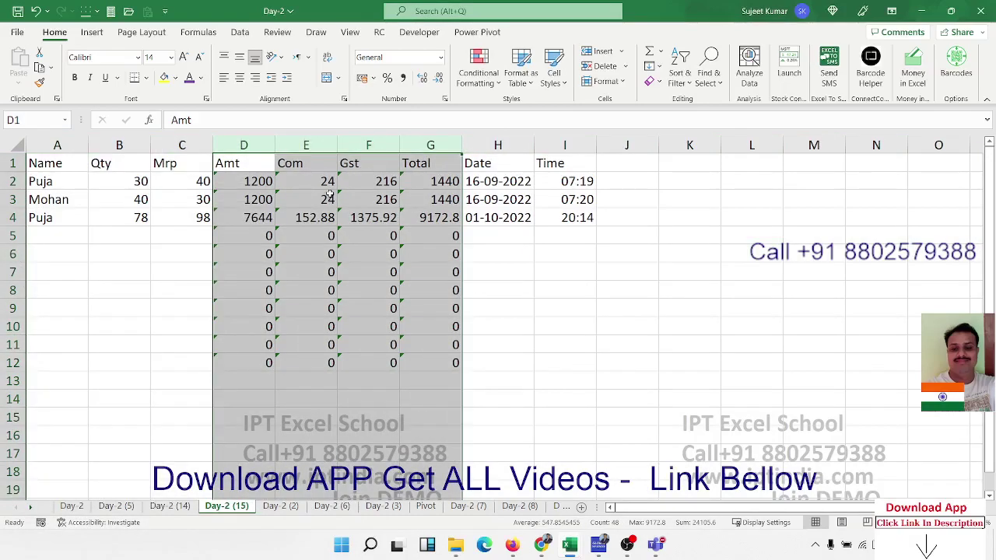
Tick Locked for the Amt, Com, Gst and Total columns D through G.
right_click(317, 158)
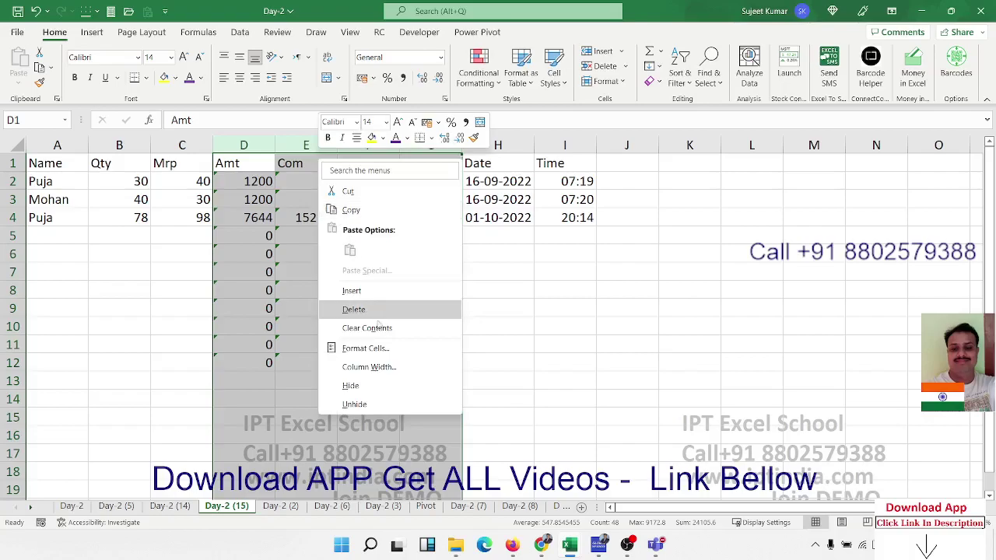
left_click(366, 348)
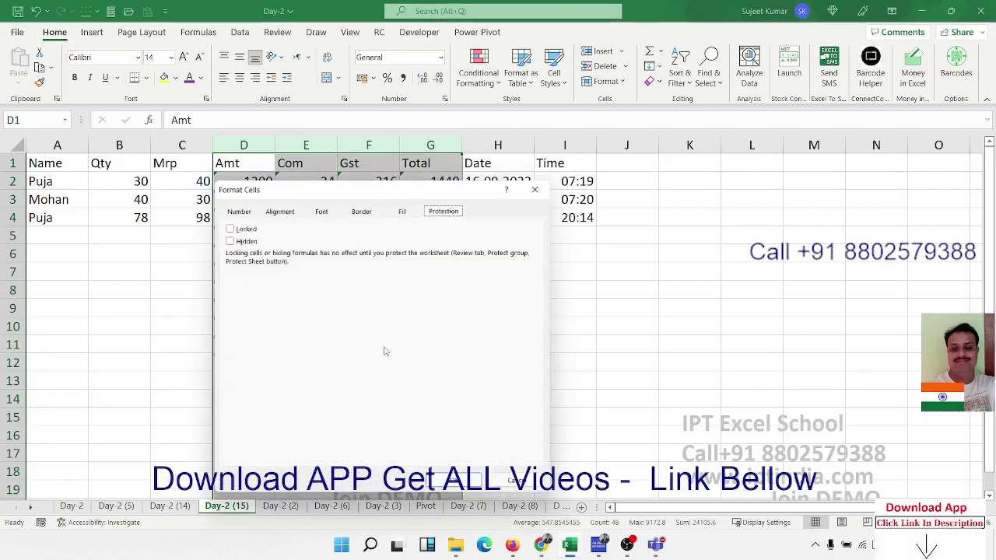
left_click(233, 225)
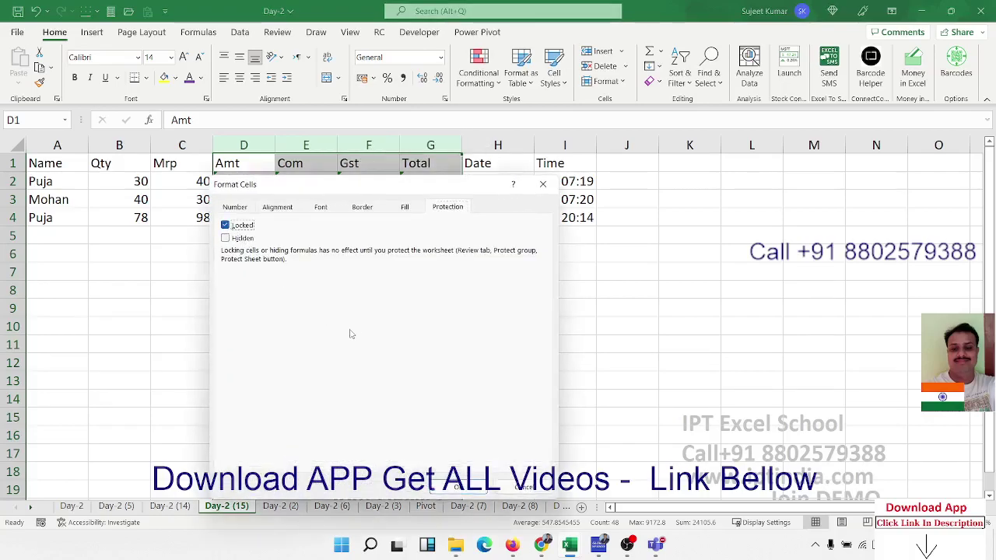
left_click(451, 488)
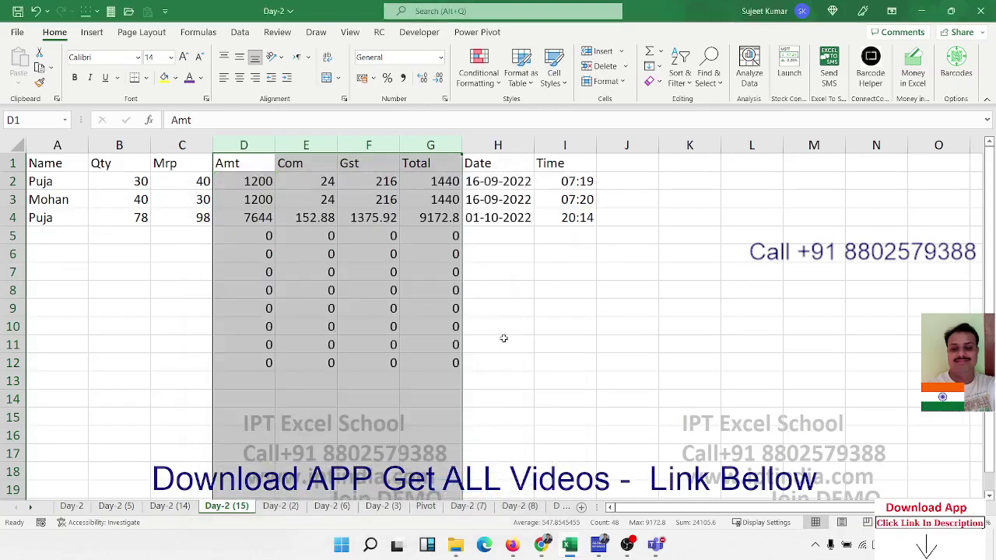
left_click(507, 332)
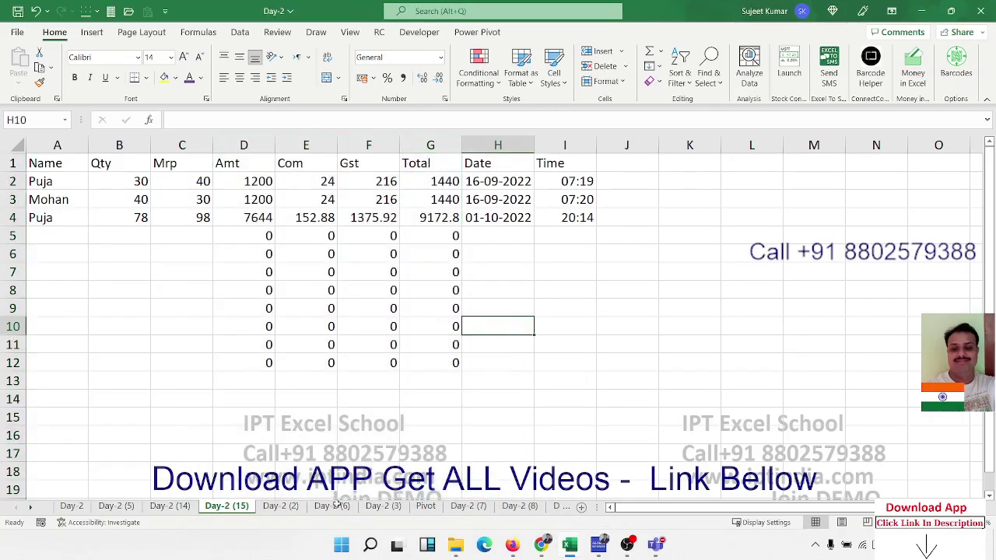
Protect Day-2 (15) with 'Select locked cells' unchecked and 'Select unlocked cells' kept.
right_click(251, 507)
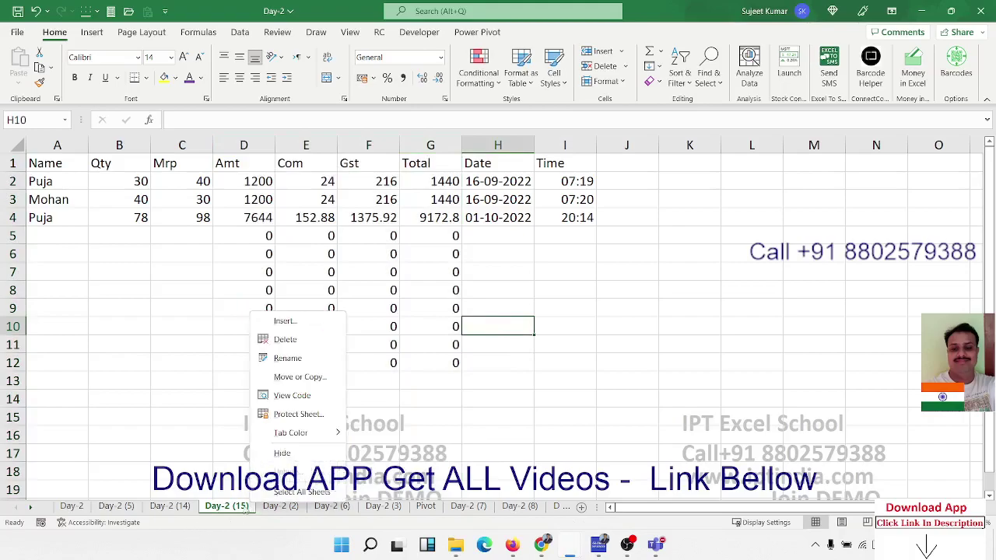
left_click(290, 416)
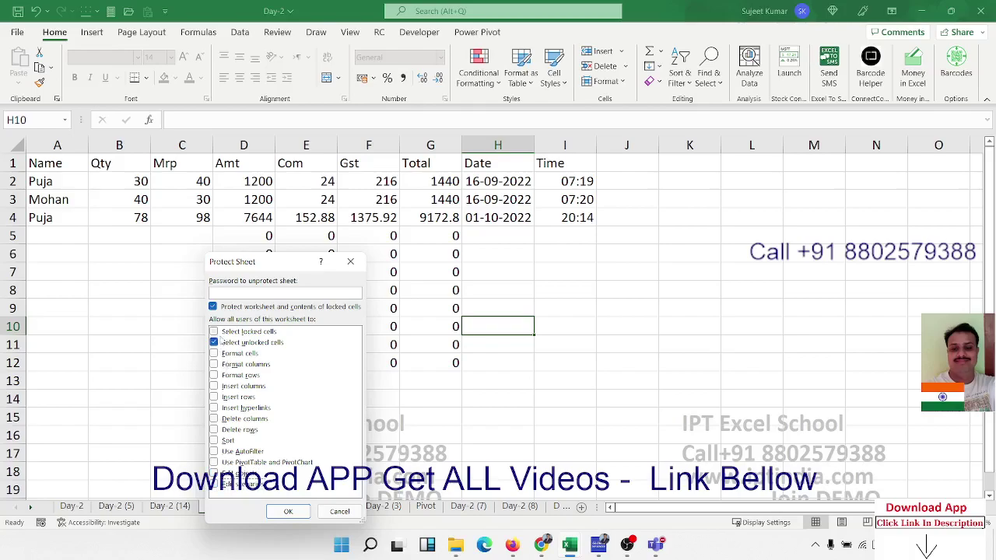
left_click(215, 332)
left_click(214, 332)
mouse_move(253, 268)
left_mouse_down()
mouse_move(441, 252)
mouse_move(568, 262)
left_mouse_up()
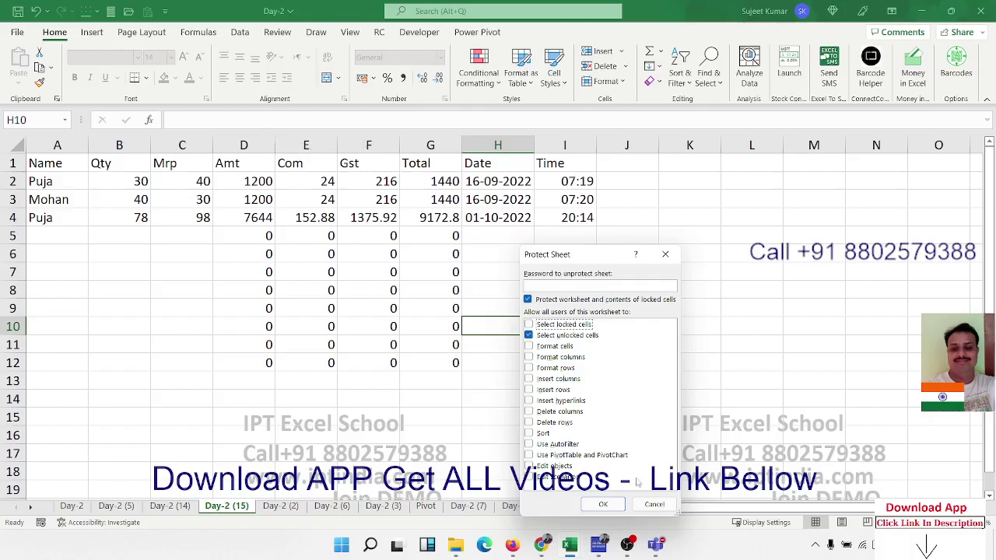
left_click(603, 504)
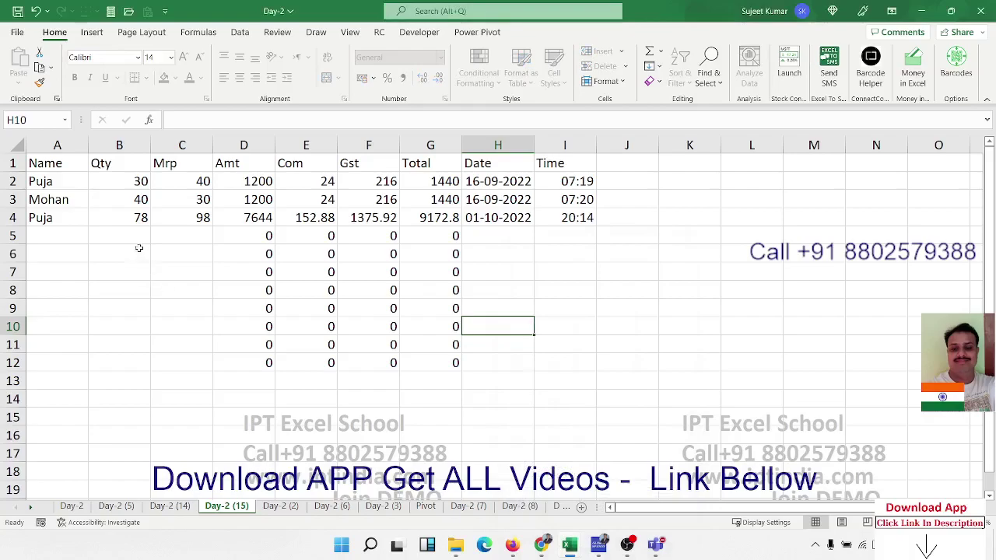
Enter a name, Qty 74, Mrp 65, today's date in H5 and current time in I5.
left_click(68, 234)
type("Mohan")
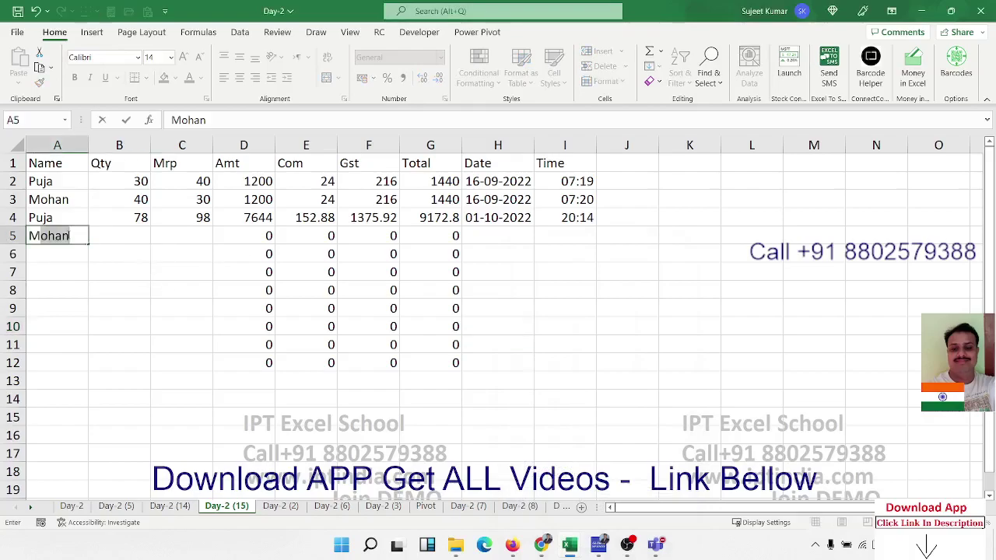
key("BackSpace")
key("BackSpace")
type("Uda")
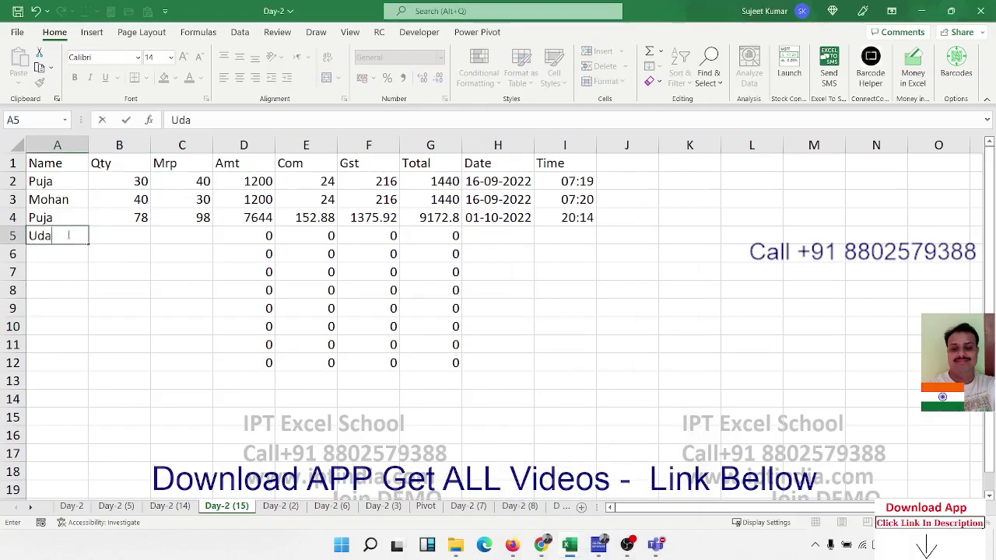
type("y")
key("Tab")
type("74")
key("Tab")
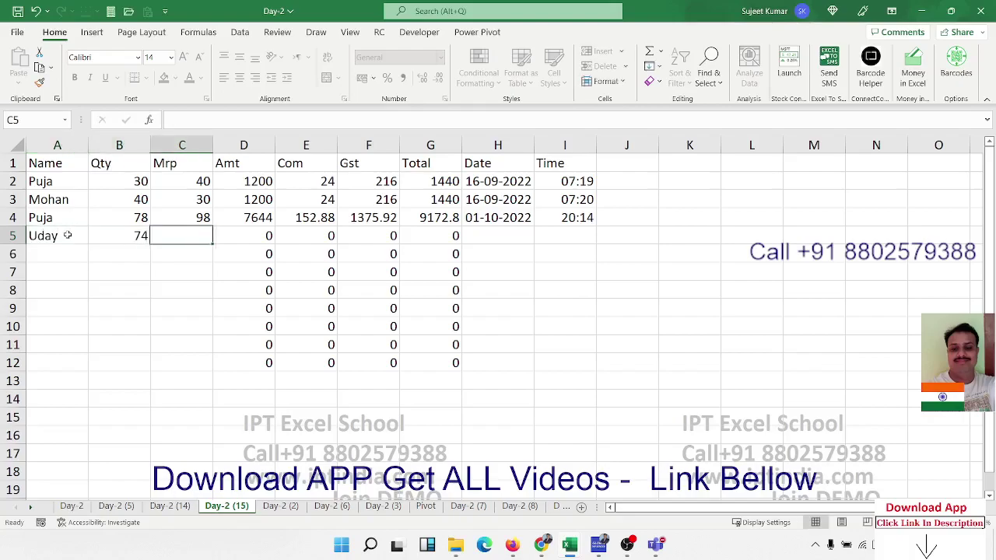
type("65")
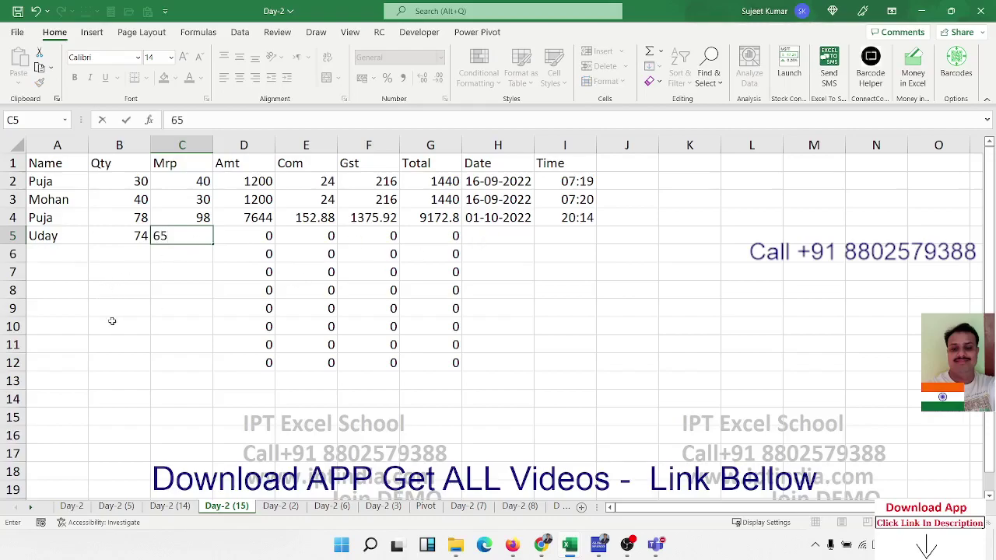
key("Tab")
key("Tab")
key("Tab")
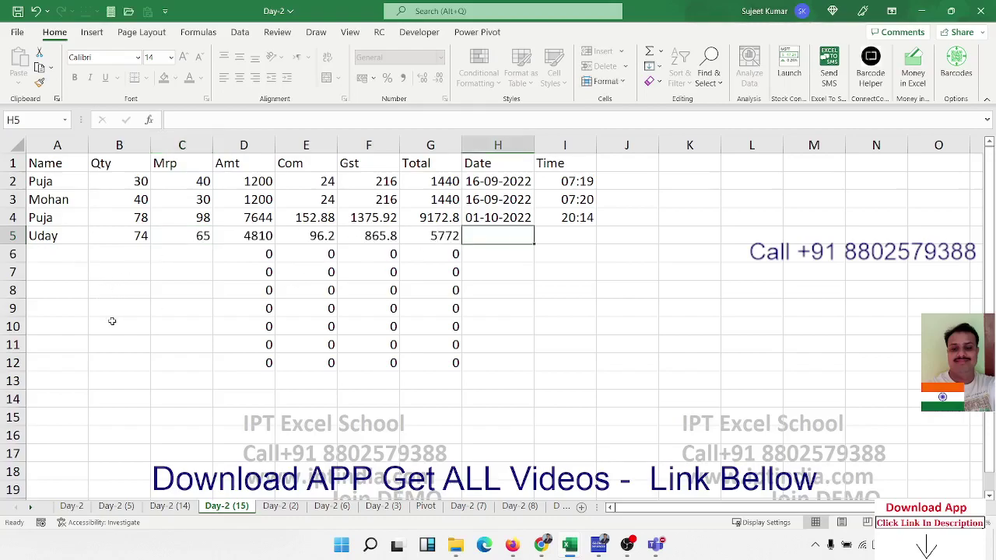
key("ctrl+semicolon")
key("Tab")
key("ctrl+shift+semicolon")
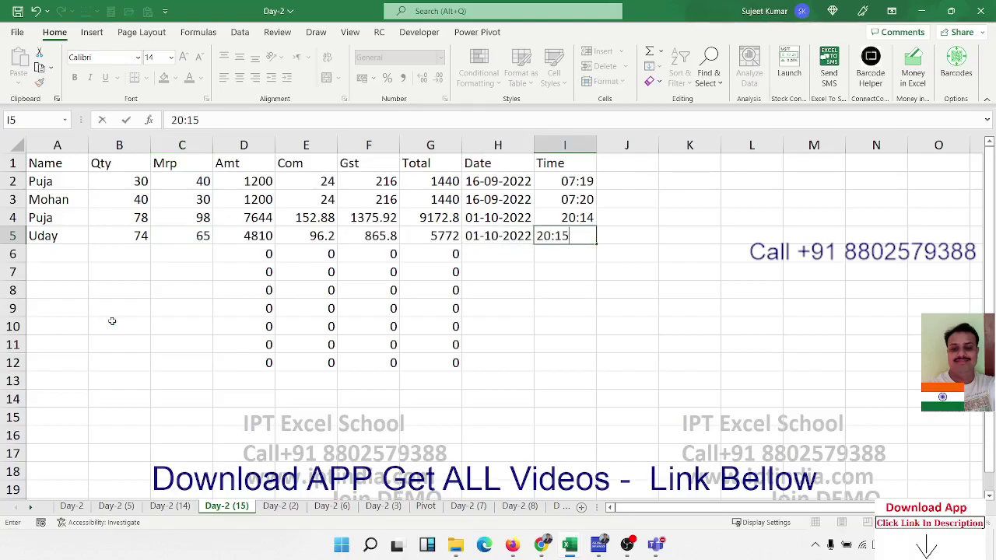
key("Return")
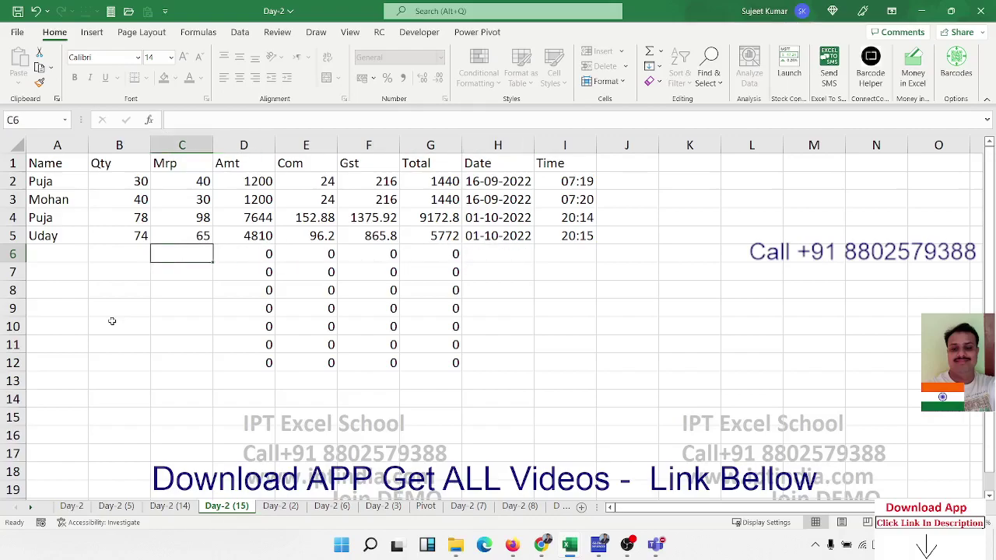
Move along row 6 to confirm the cursor skips the locked columns D–G.
key("Right")
key("Right")
key("Right")
key("Right")
key("Left")
key("Left")
key("Left")
key("Right")
key("Right")
key("Right")
key("Left")
key("Left")
key("Left")
Go to the Day-2 (15) sheet and select cells H8 and then H6.
left_click(292, 504)
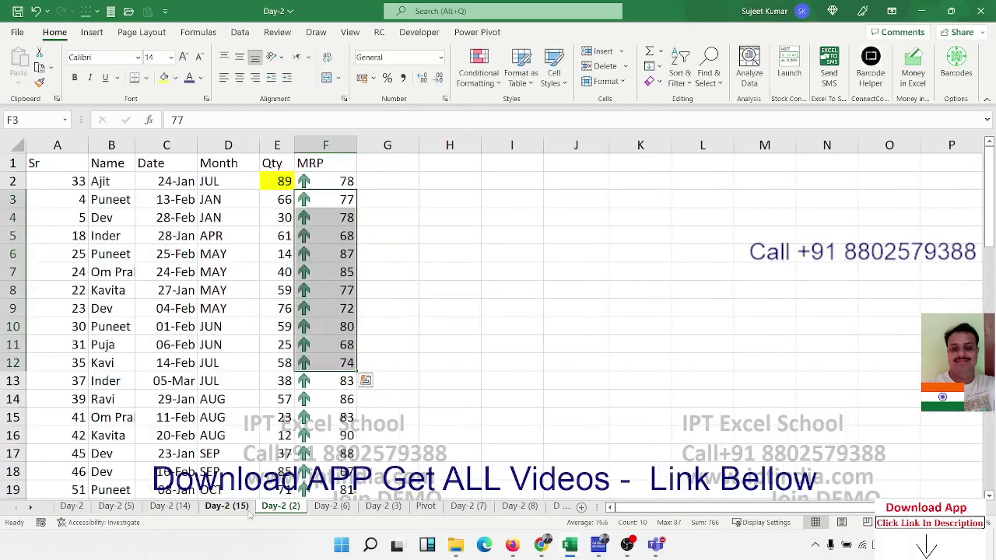
left_click(245, 508)
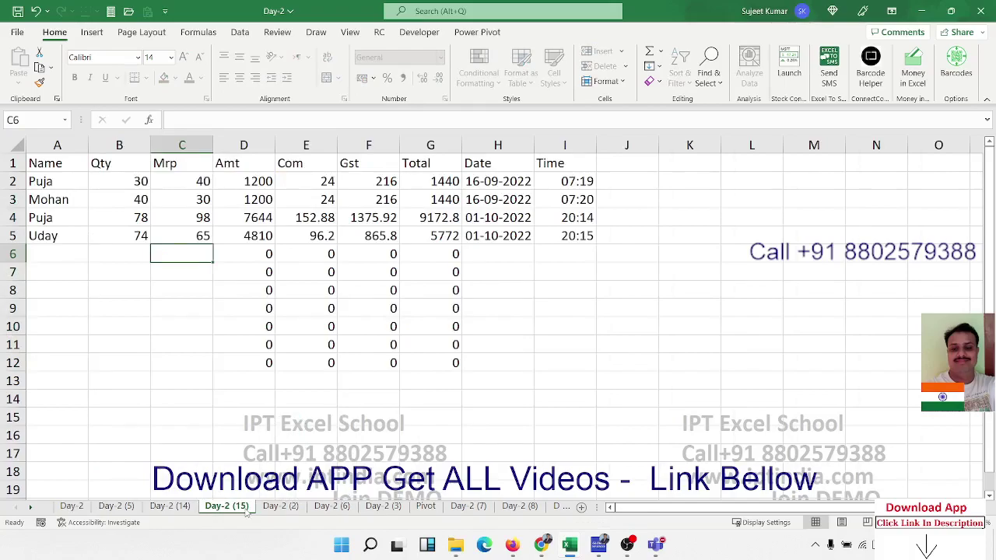
mouse_move(662, 555)
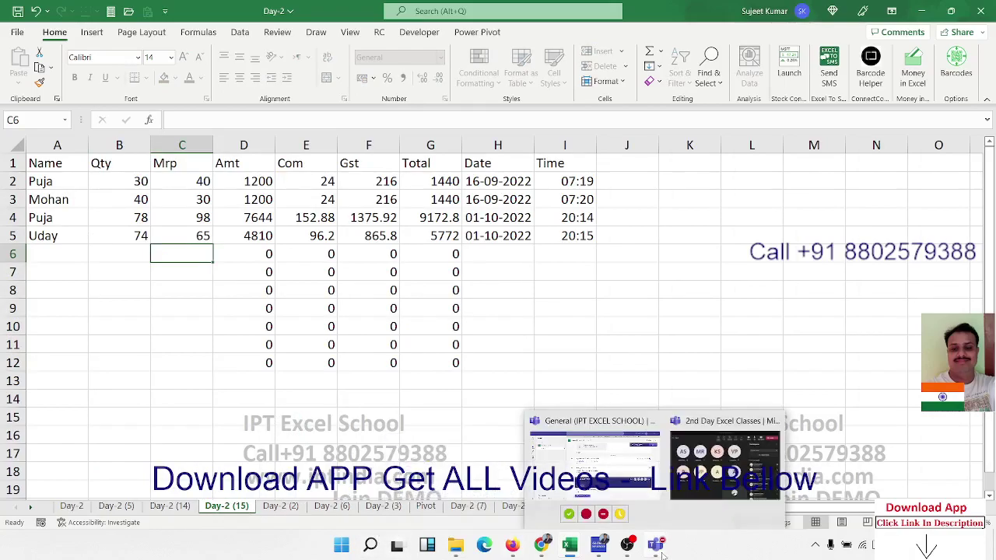
left_click(700, 498)
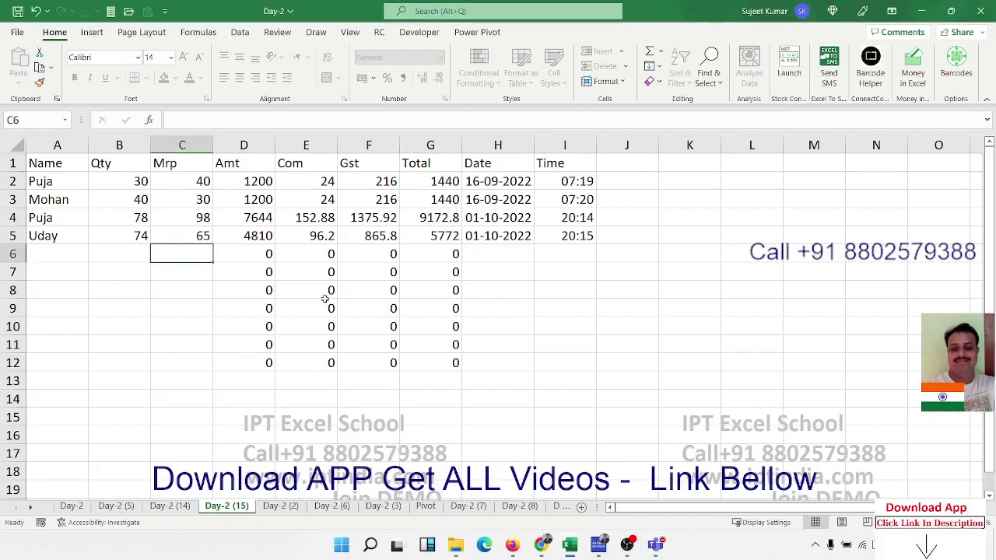
left_click(470, 294)
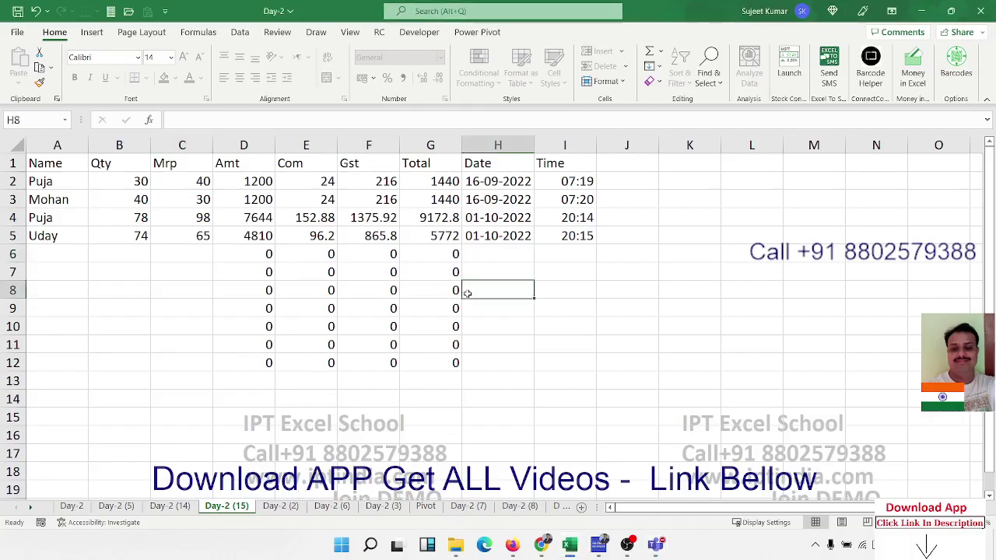
left_click(532, 261)
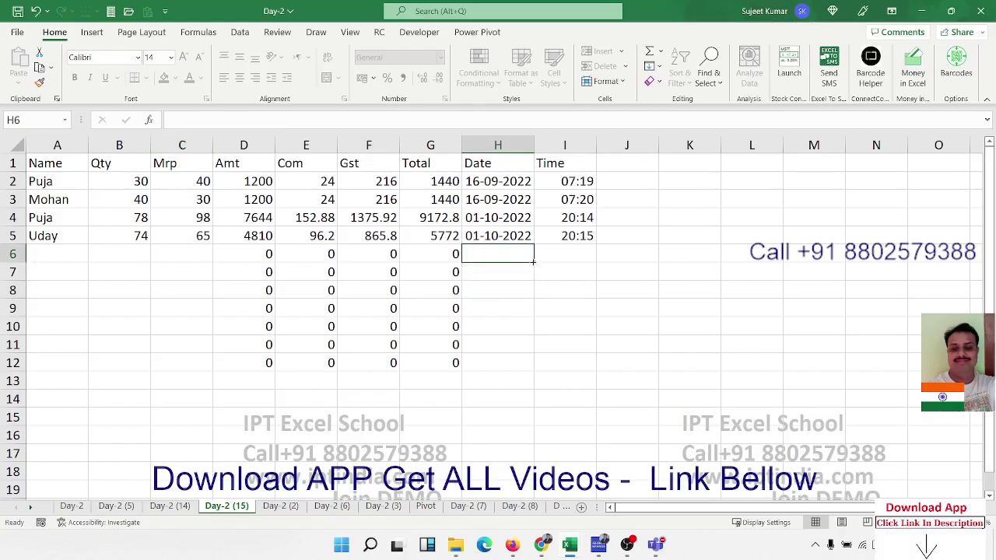
Open the full Save As browse window for the Day-2 workbook.
left_click(24, 35)
left_click(47, 206)
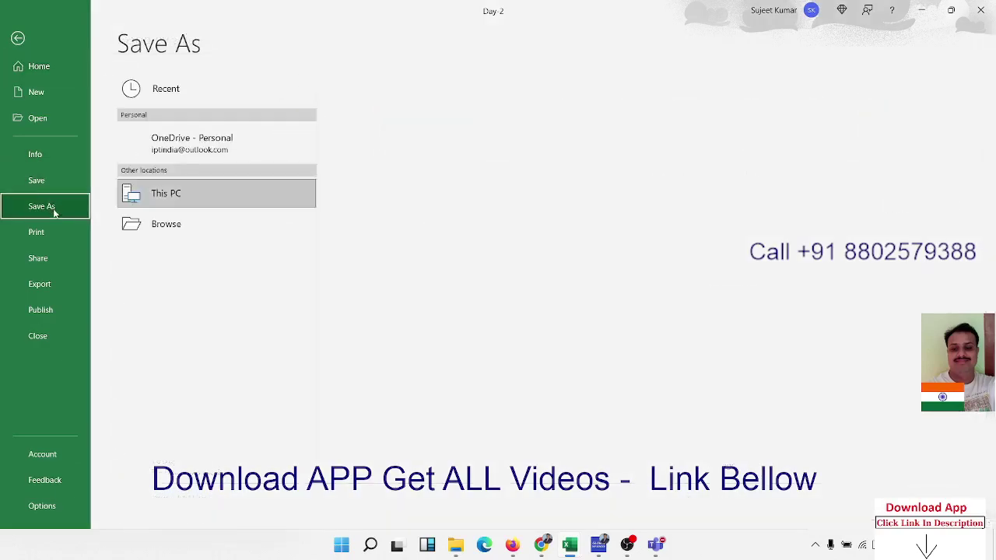
left_click(234, 255)
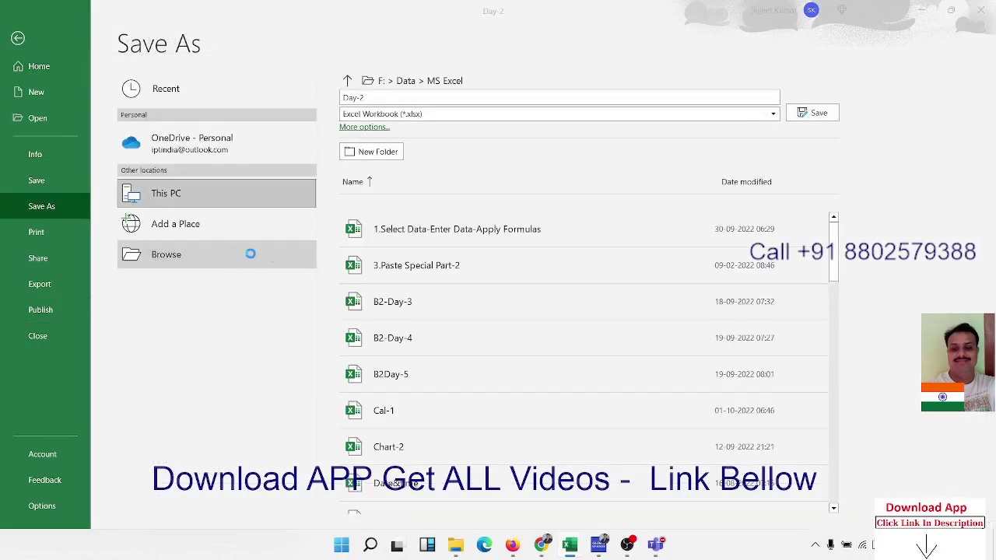
Preview the Web Options and General Options without changes, then cancel Save As.
left_click(342, 308)
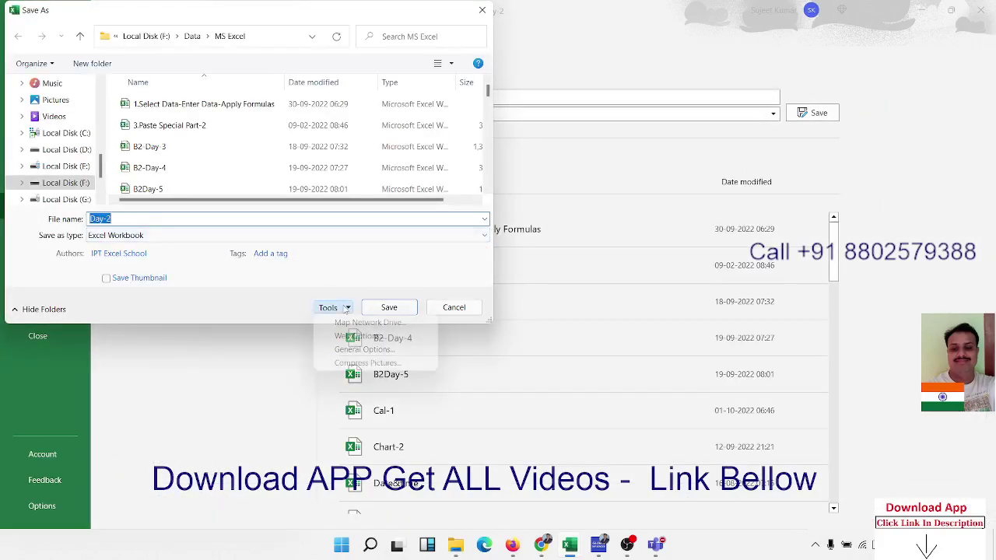
left_click(347, 336)
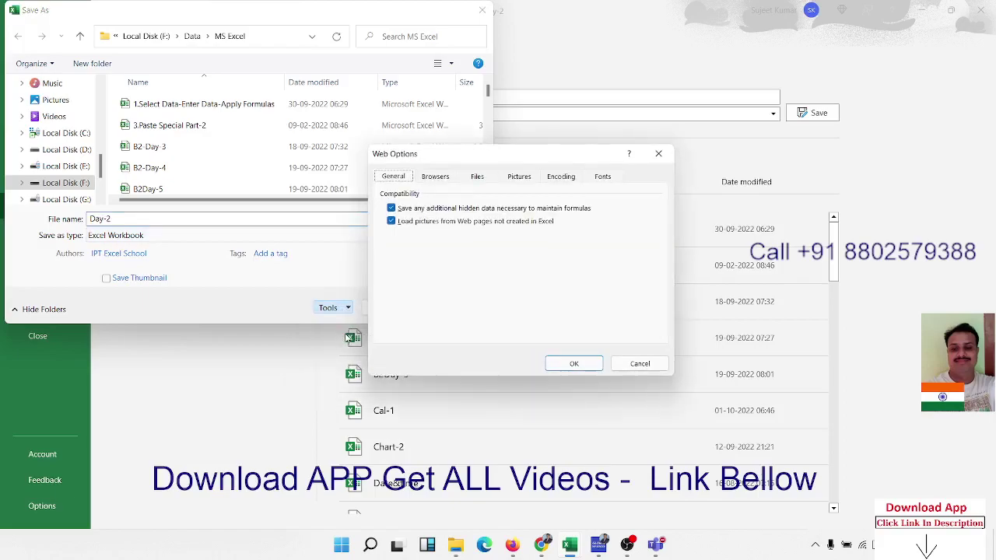
left_click(640, 364)
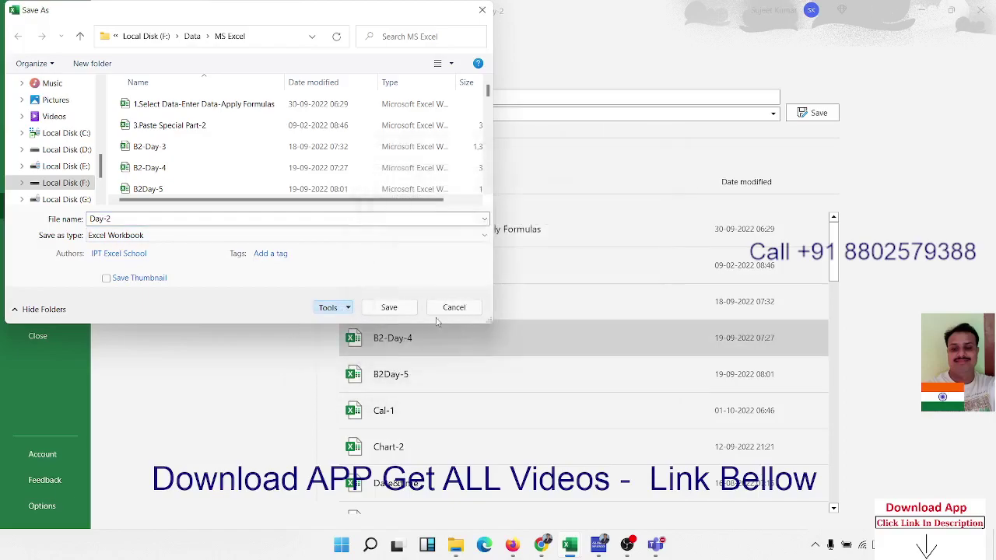
left_click(352, 309)
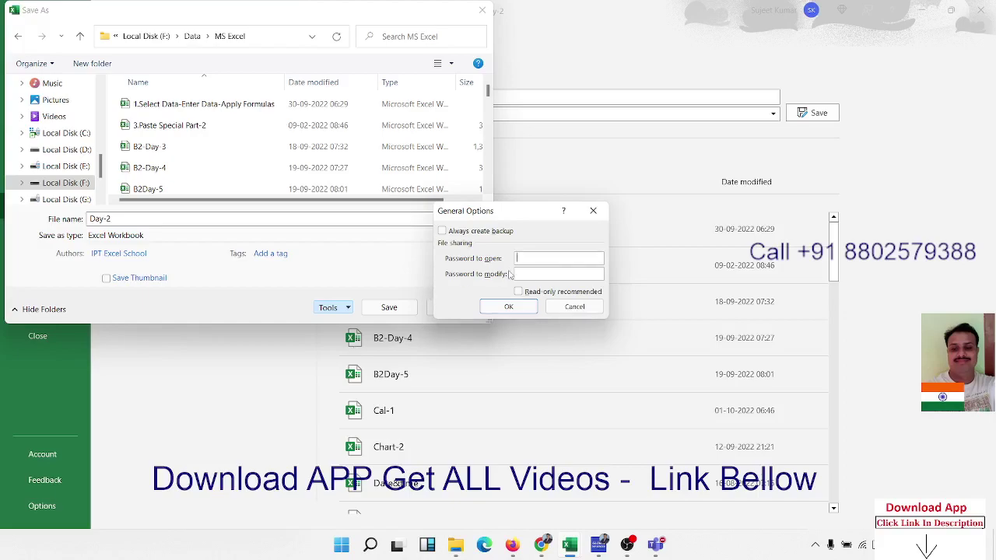
left_click(575, 307)
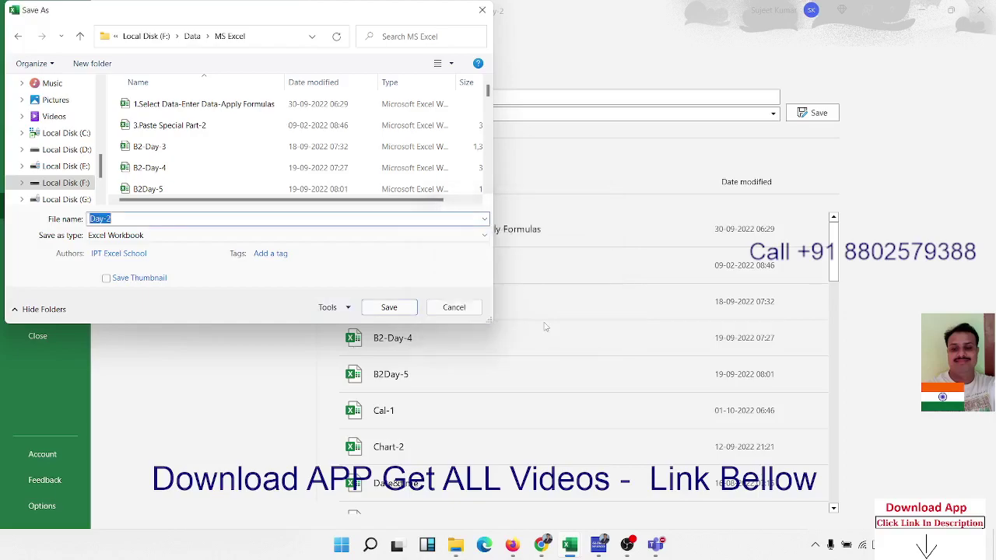
left_click(479, 312)
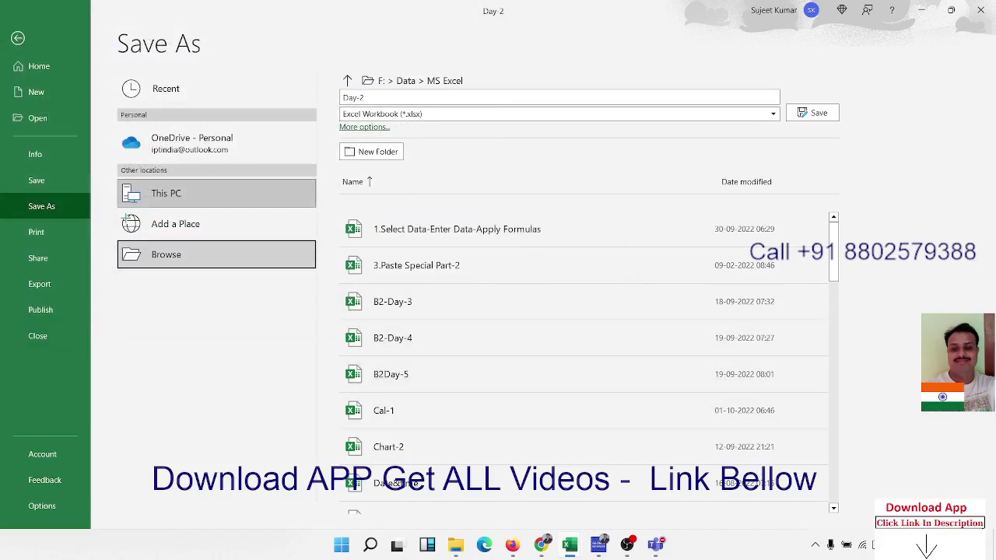
key("Return")
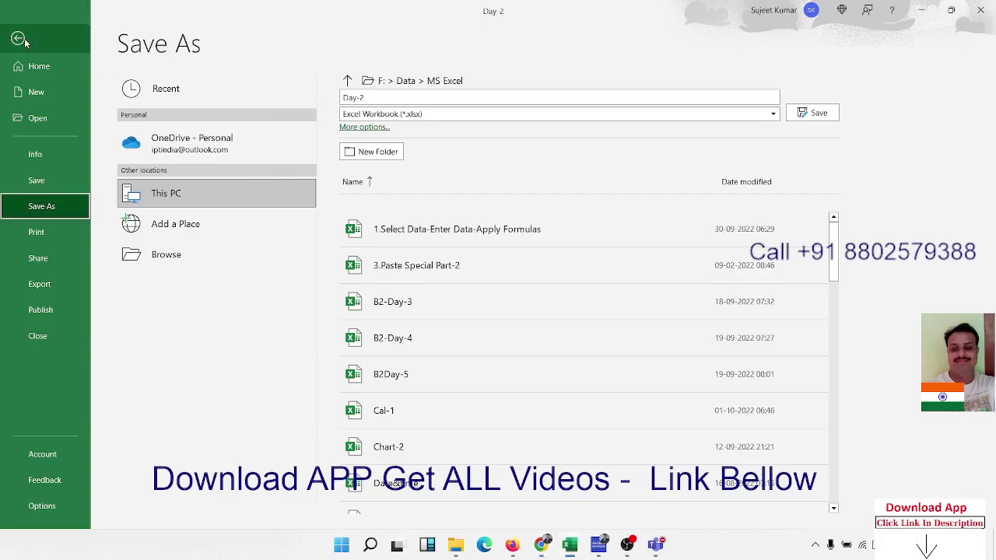
Cancel Protect Workbook's Encrypt with Password prompt and return to the Day-2 (2) sheet.
left_click(35, 154)
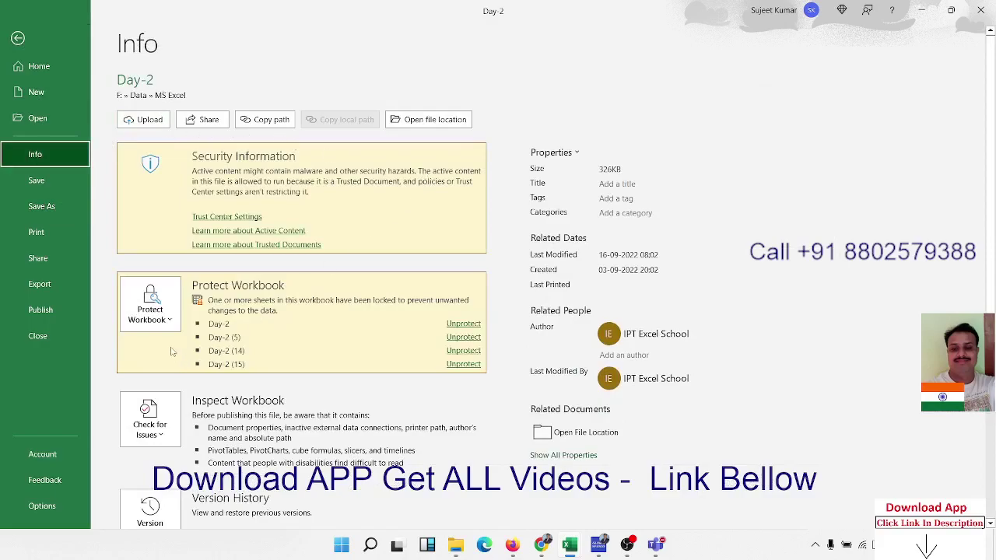
left_click(153, 298)
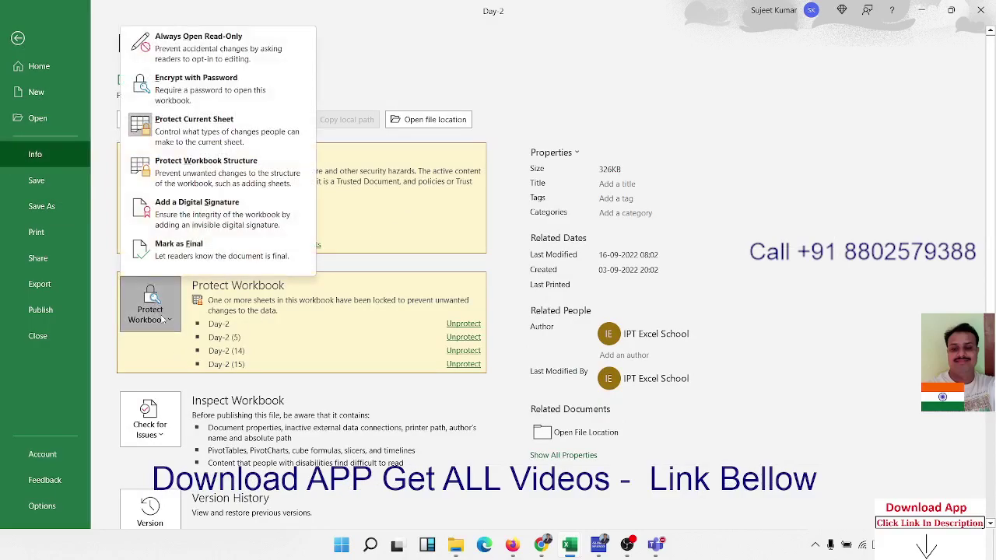
left_click(186, 84)
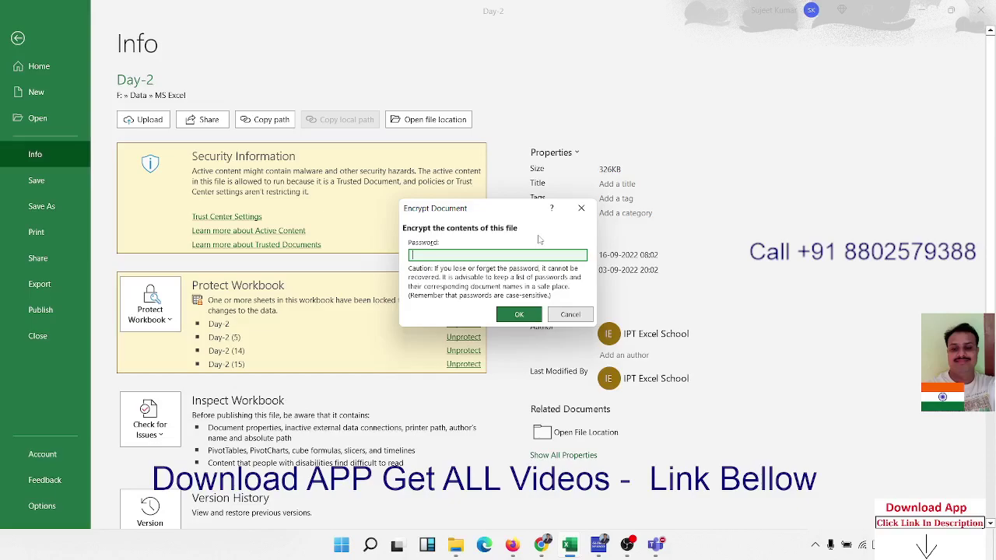
key("Escape")
key("Escape")
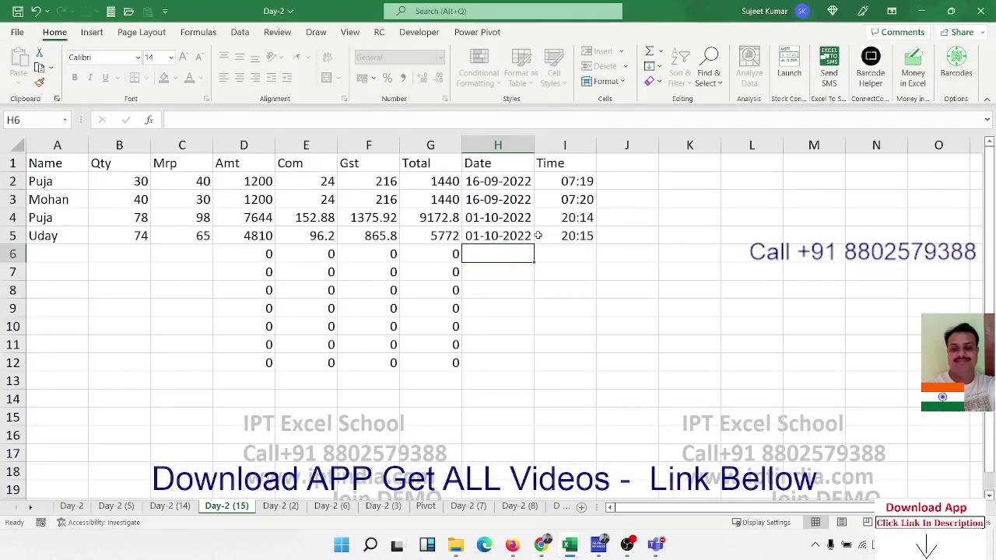
left_click(289, 508)
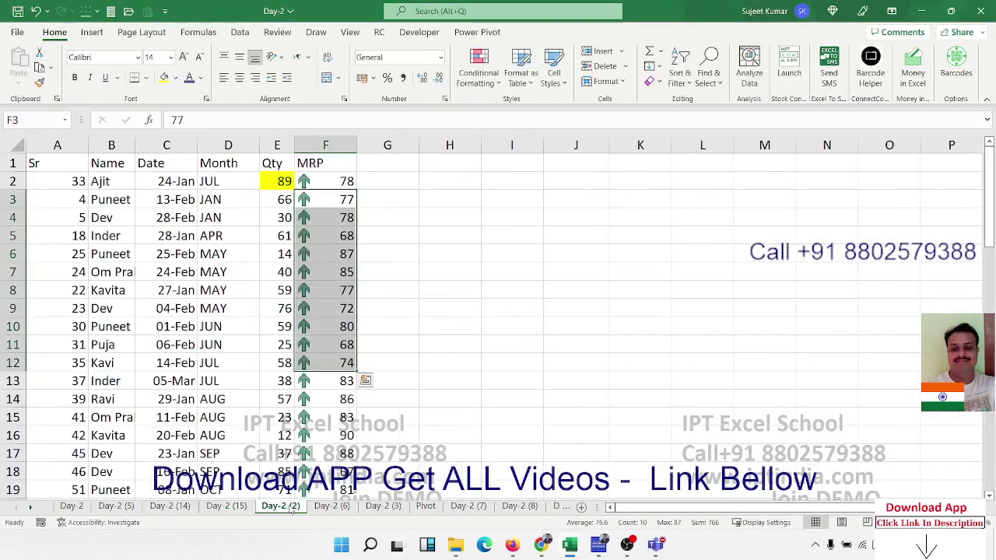
left_click(262, 254)
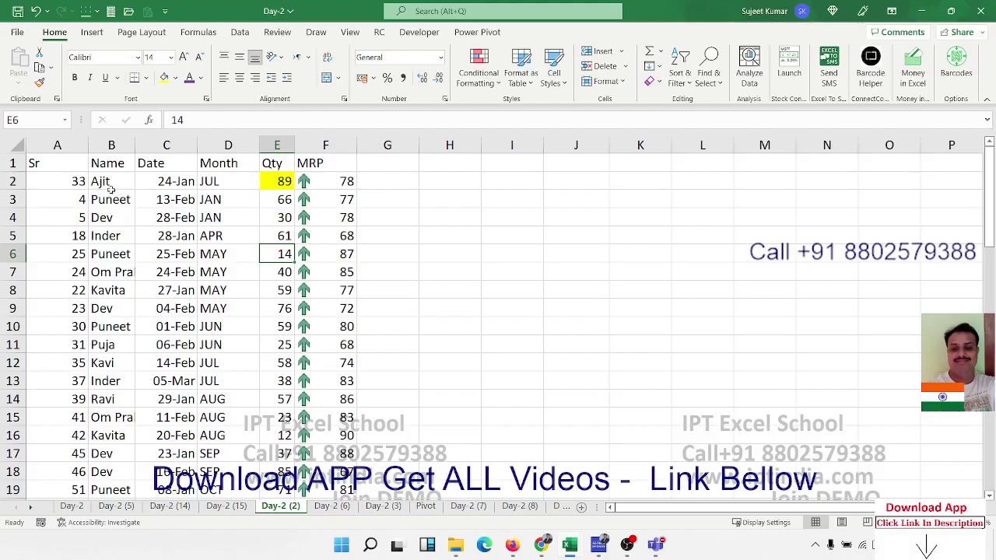
Sort the table by Sr, smallest to largest.
left_click(81, 171)
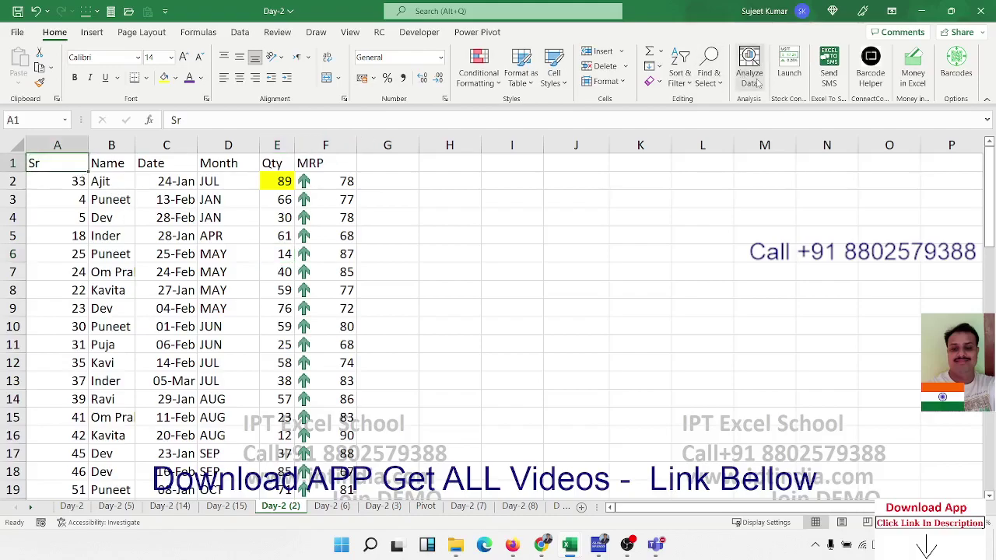
left_click(694, 88)
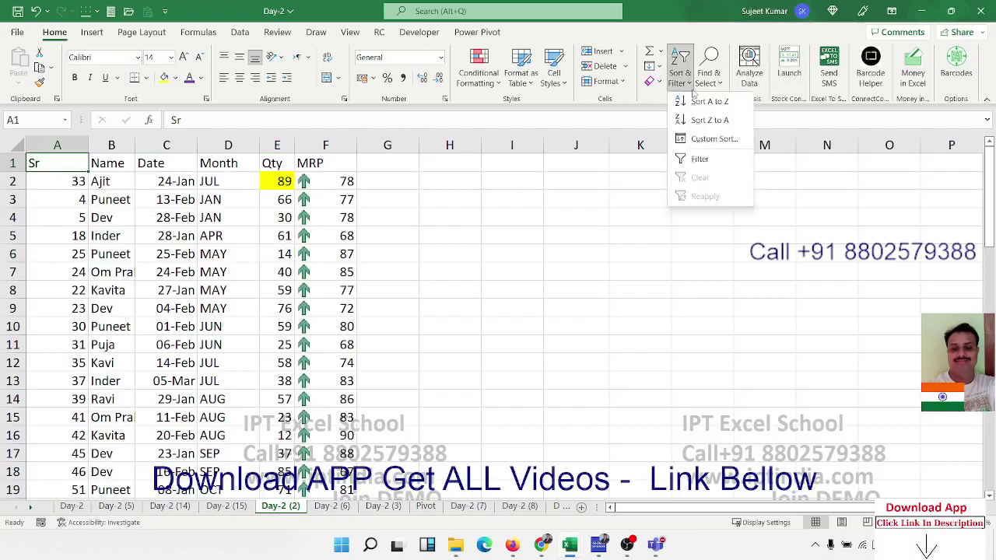
left_click(692, 102)
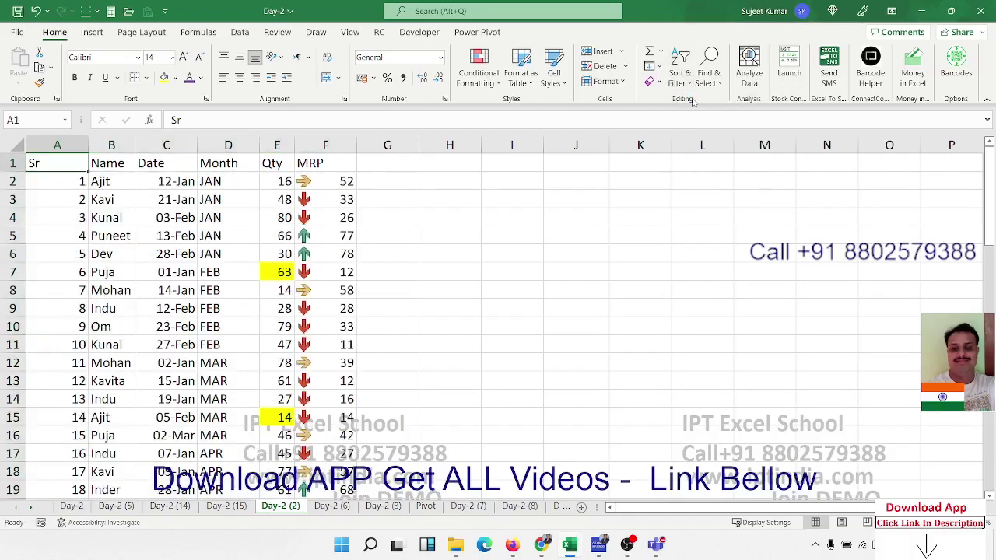
left_click(265, 188)
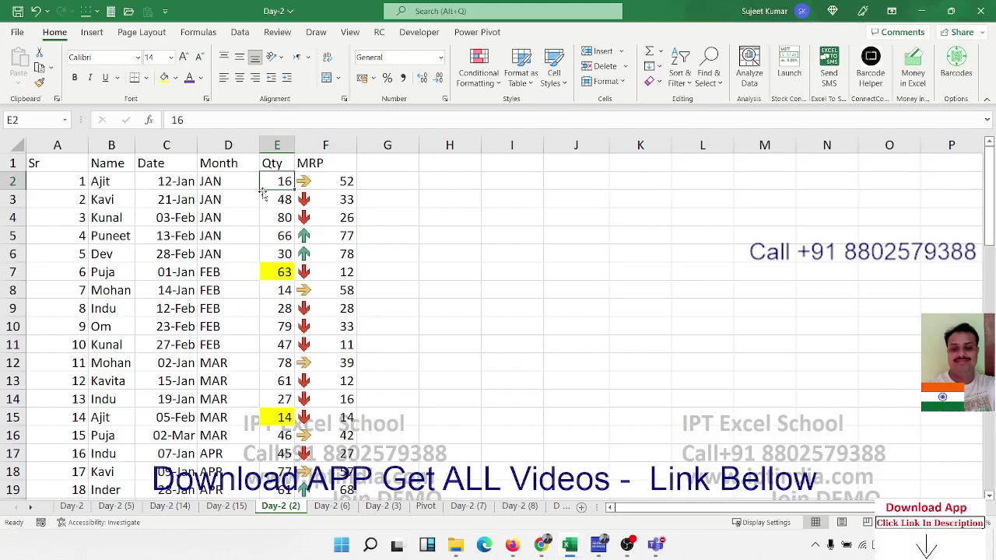
Sort the table by Qty largest first and highlight the top seven rows A1:F8.
left_click(273, 165)
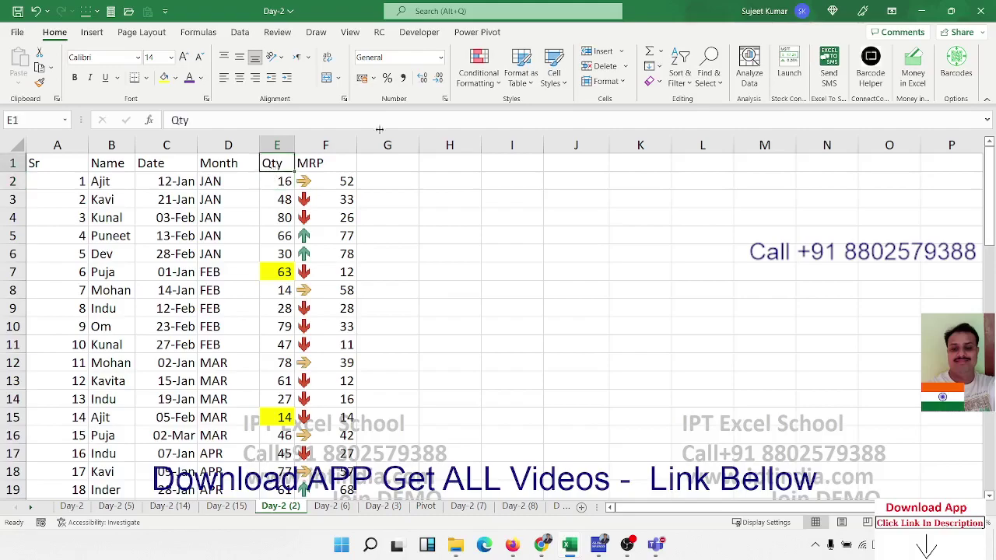
left_click(680, 78)
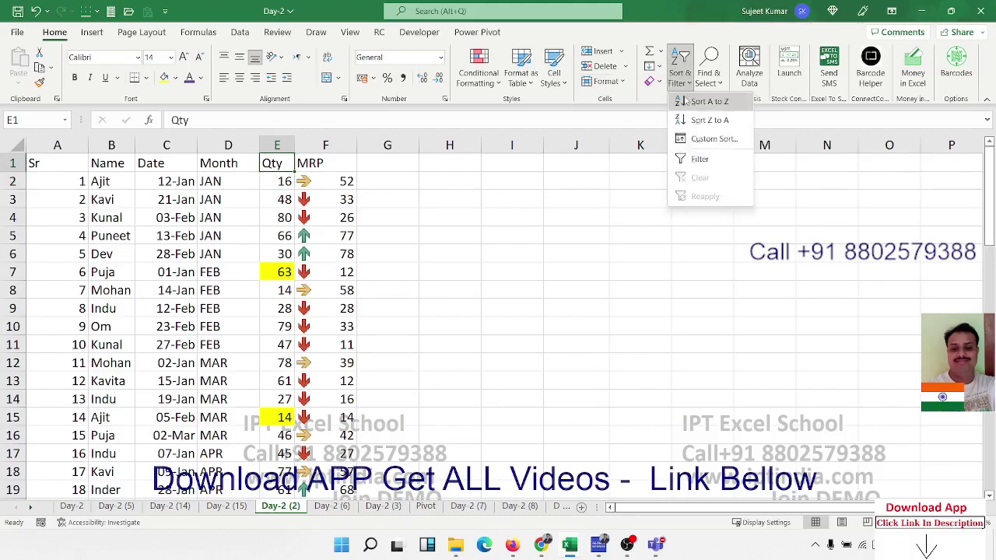
left_click(705, 120)
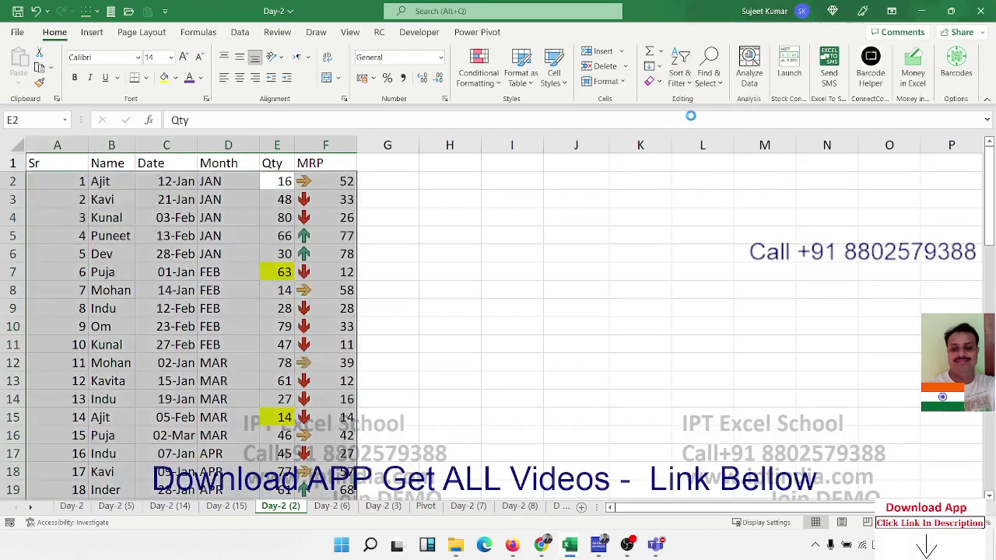
left_click_drag(73, 160, 340, 288)
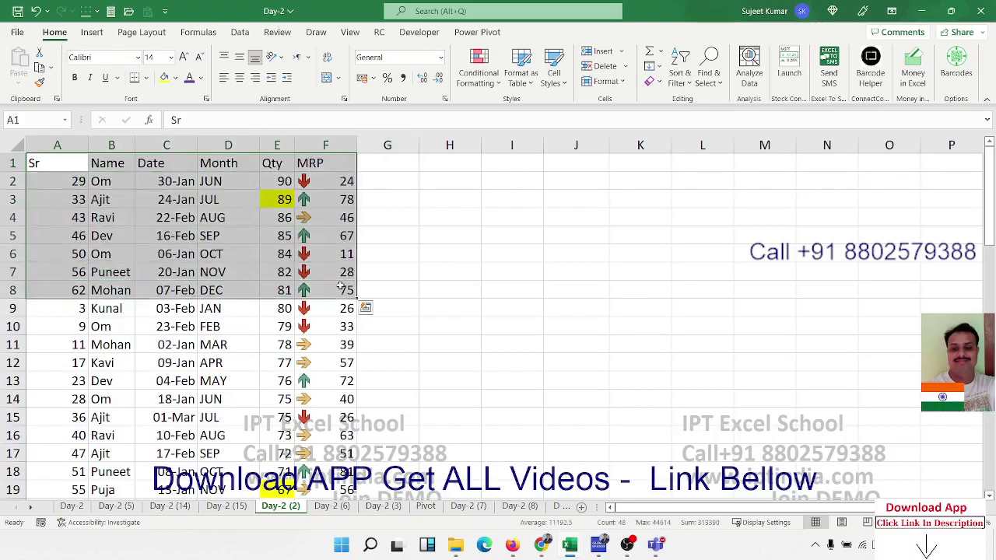
left_click(156, 237)
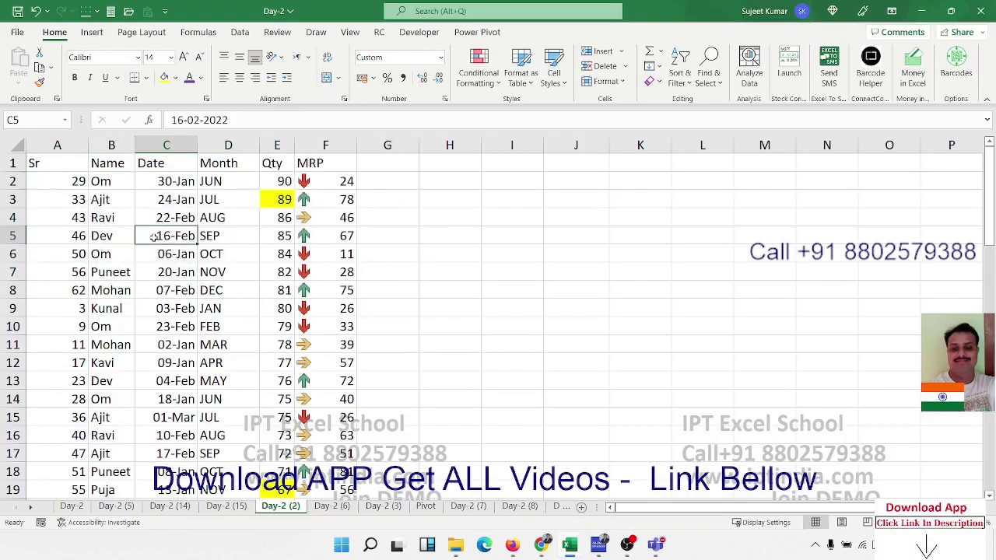
Custom-sort by Name A to Z, then by Qty smallest to largest.
left_click(112, 165)
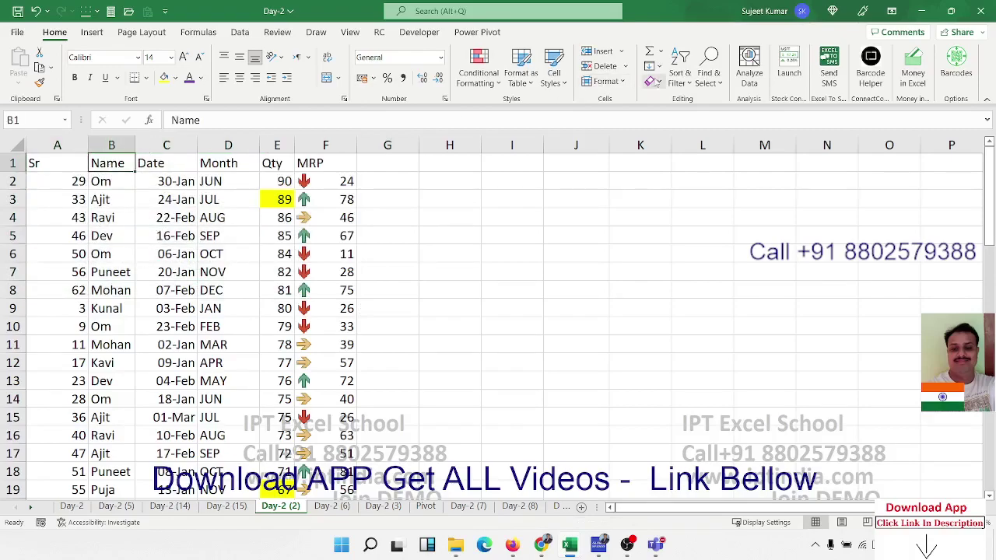
left_click(679, 78)
left_click(713, 138)
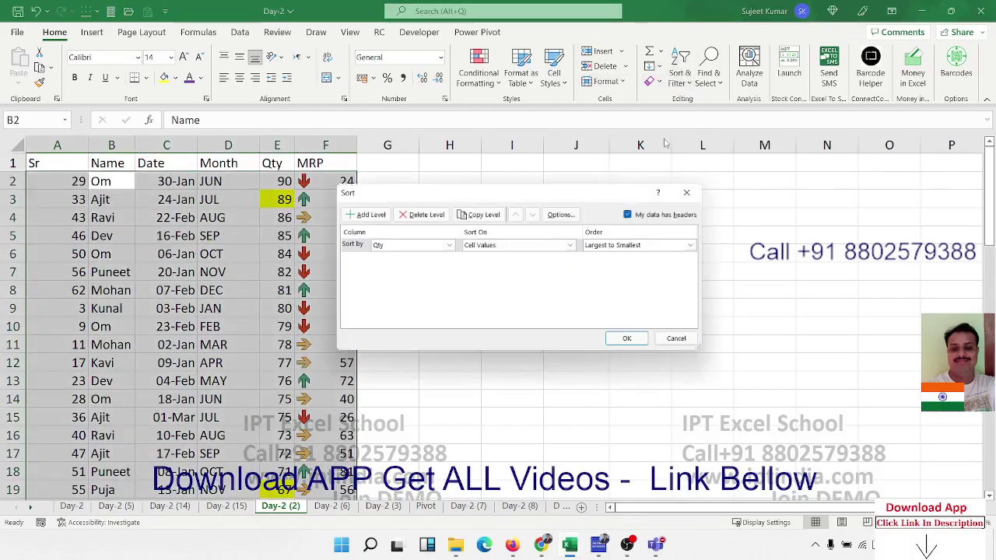
left_click(389, 246)
left_click(387, 265)
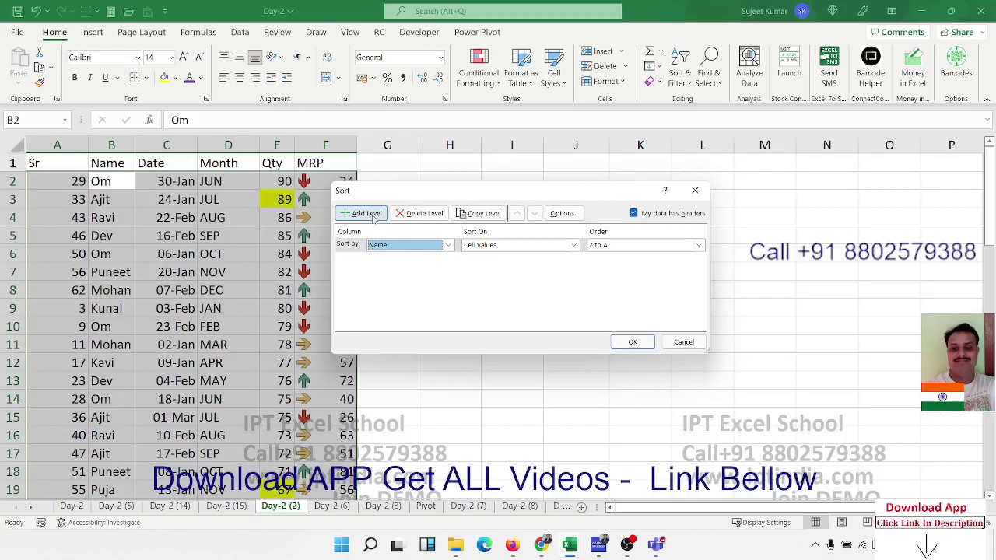
left_click(366, 213)
left_click(380, 258)
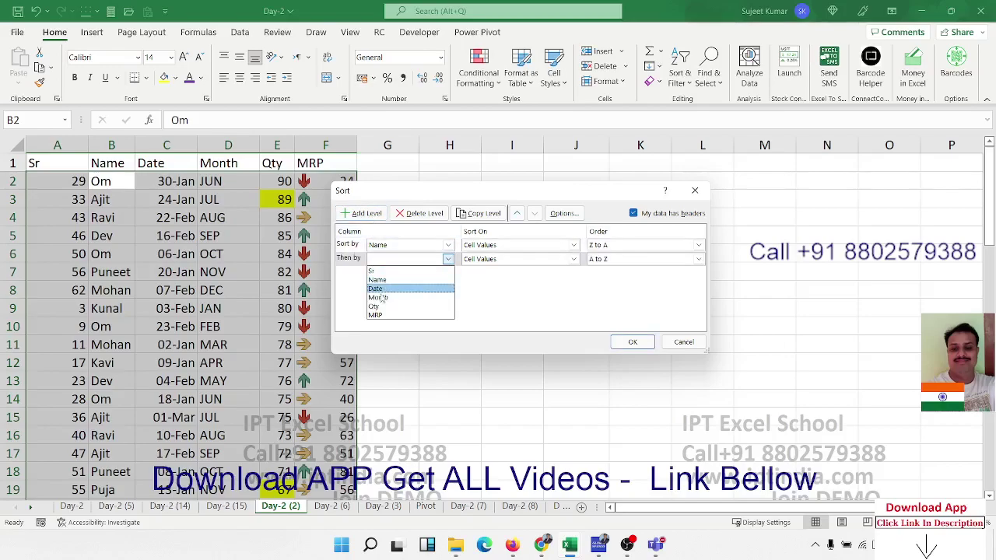
left_click(375, 306)
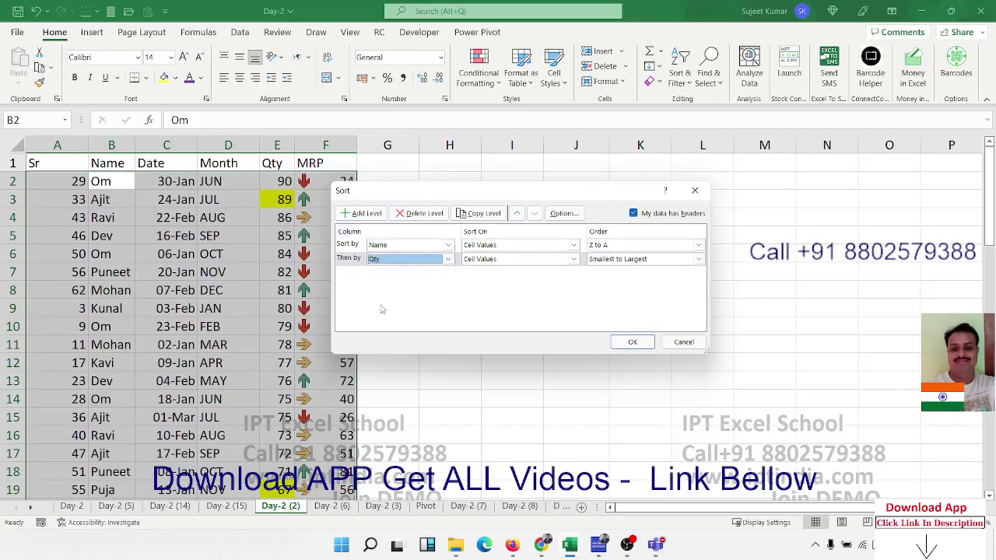
left_click(606, 246)
left_click(606, 258)
left_click(632, 342)
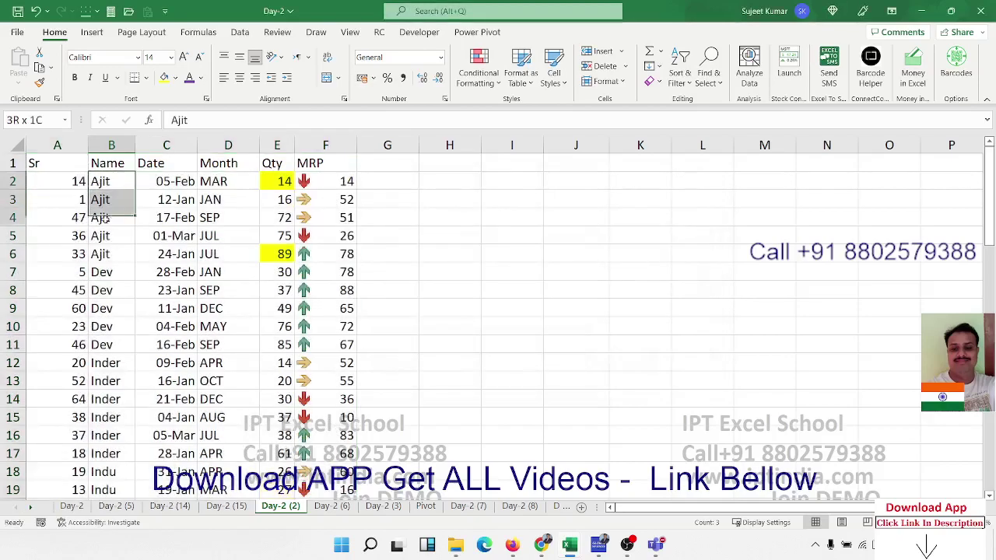
Check that Ajit's rows list Qty in ascending order, then select the Month header.
left_click_drag(92, 187, 109, 235)
left_click(274, 250)
left_click_drag(274, 251, 276, 190)
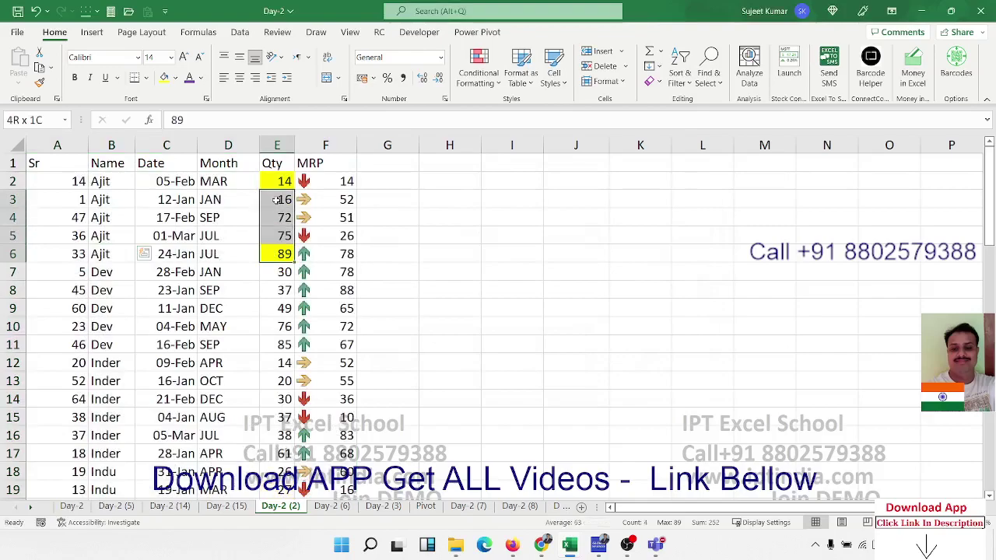
left_click(226, 164)
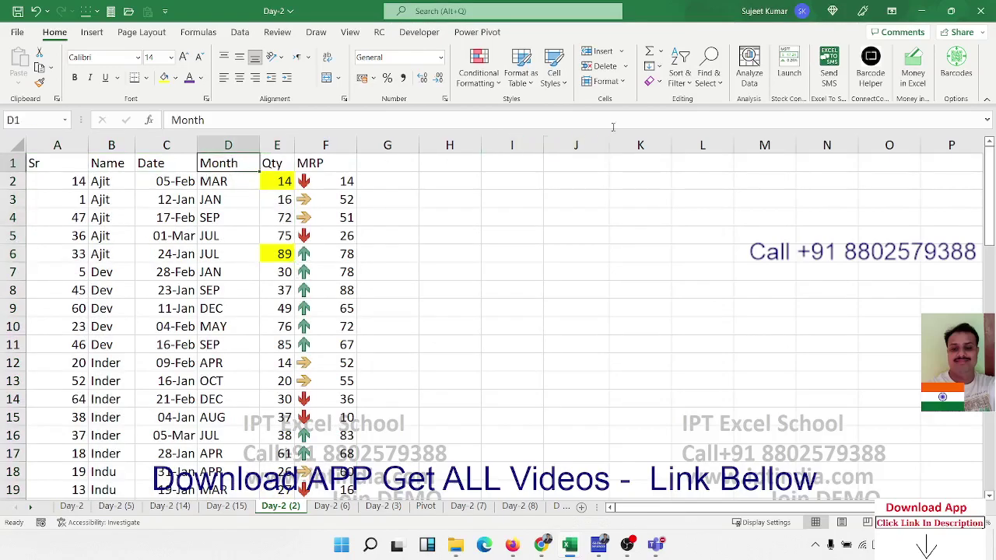
Sort A to Z by Month and review the APR, AUG, DEC groups in column D.
left_click(679, 74)
left_click(693, 102)
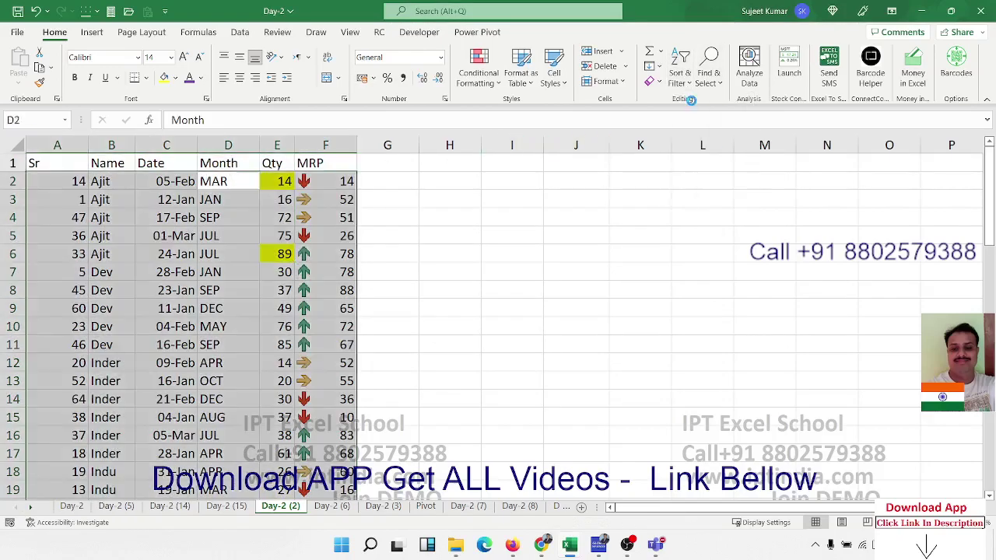
left_click_drag(233, 180, 229, 413)
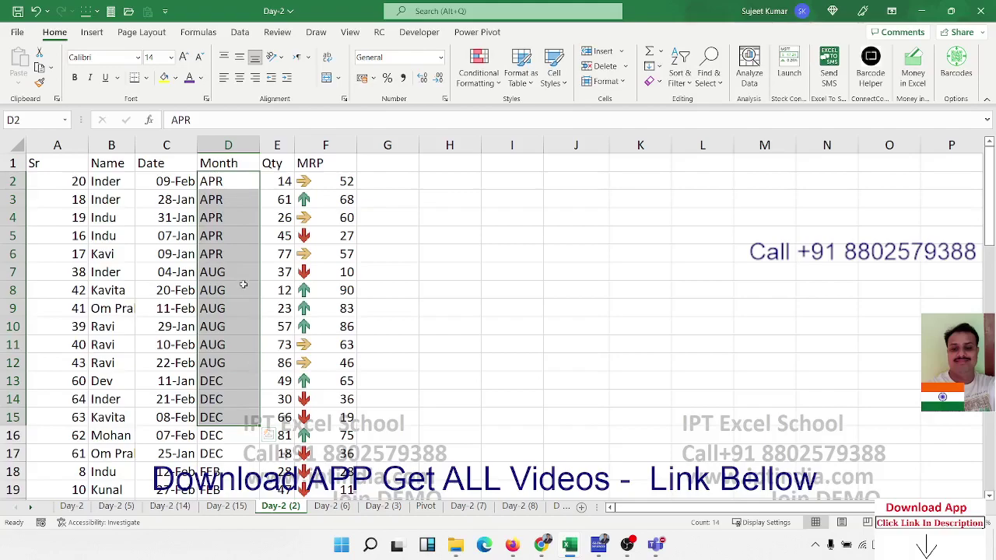
left_click(232, 198)
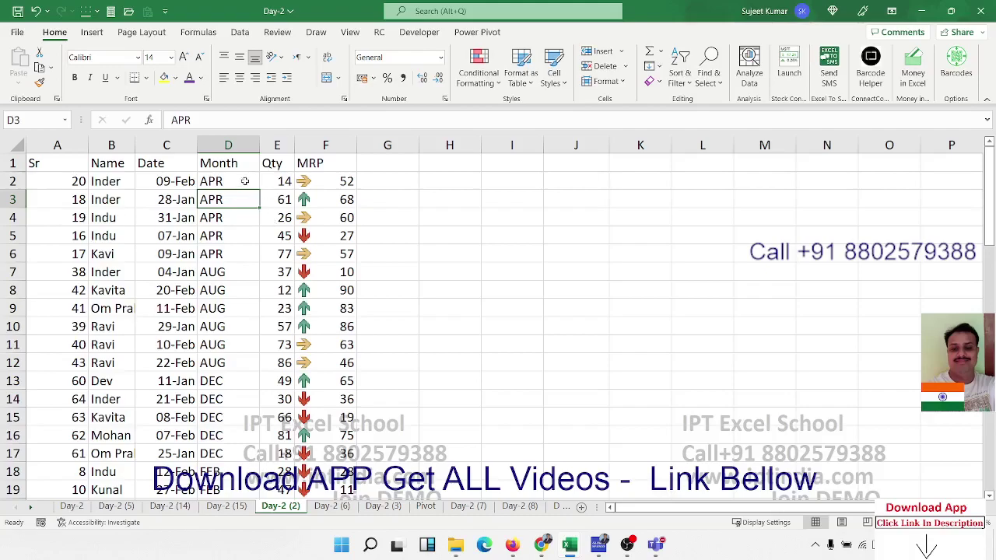
left_click(241, 164)
In Custom Sort, set the sort column to Name, sorting on cell values.
left_click(677, 91)
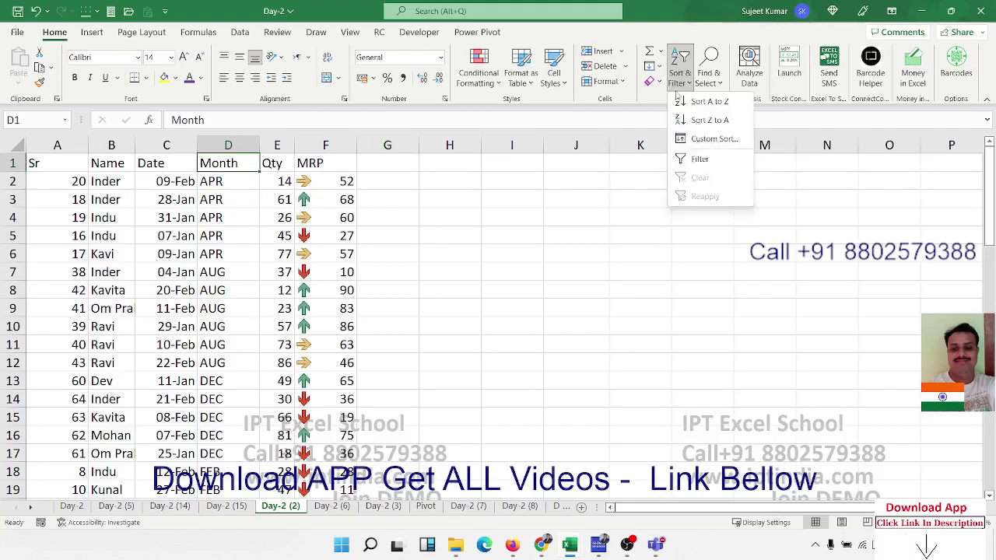
left_click(712, 138)
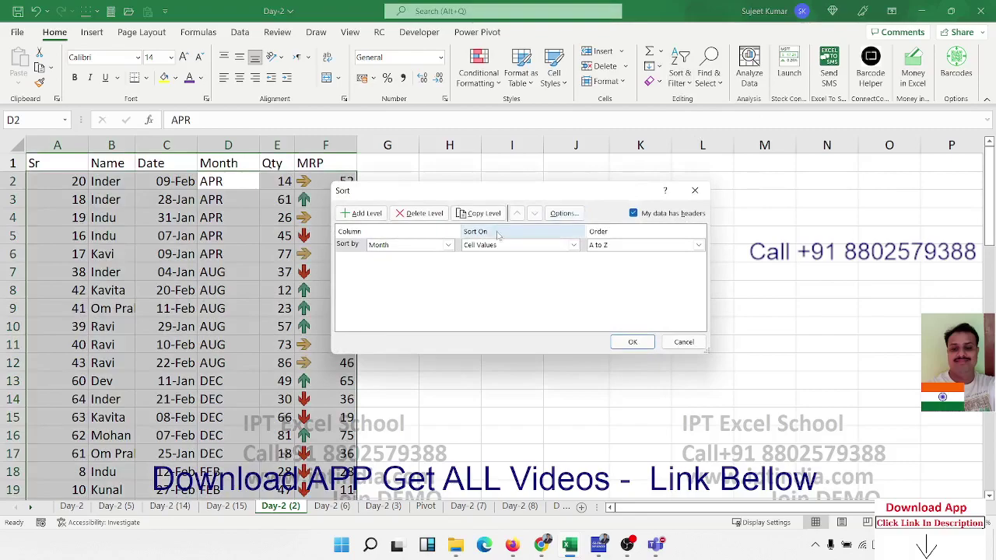
left_click(448, 246)
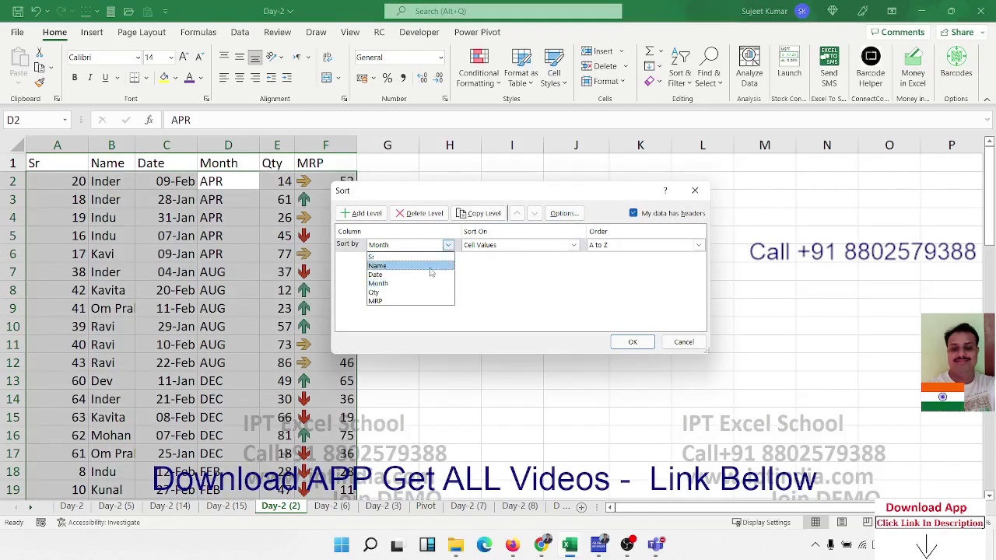
left_click(431, 267)
left_click(493, 245)
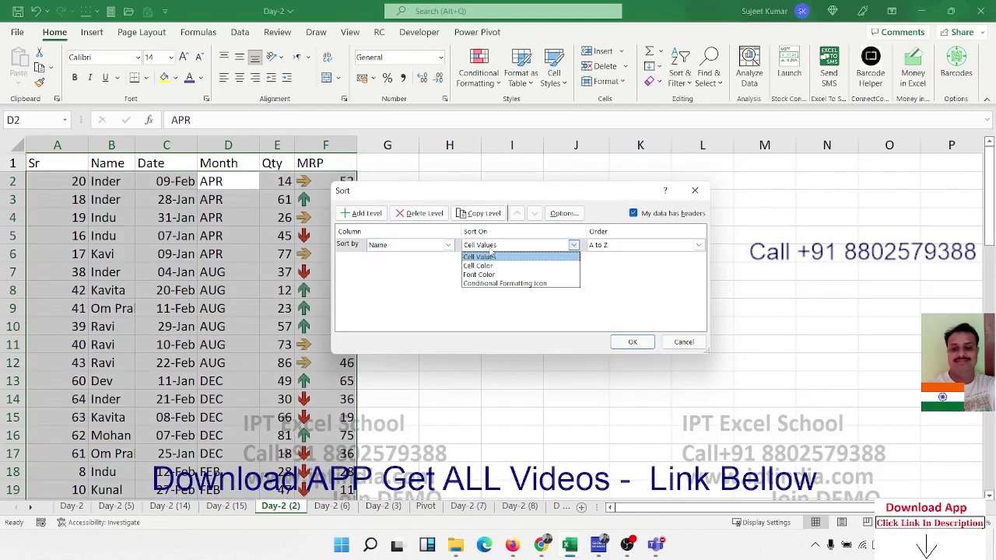
left_click(492, 254)
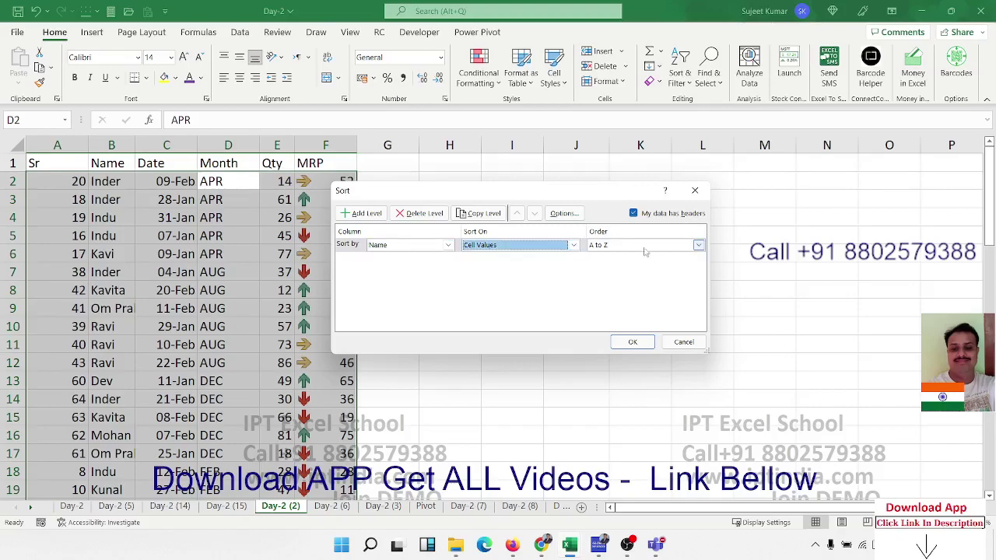
Choose the Jan, Feb, Mar month custom list as the order and apply.
left_click(654, 245)
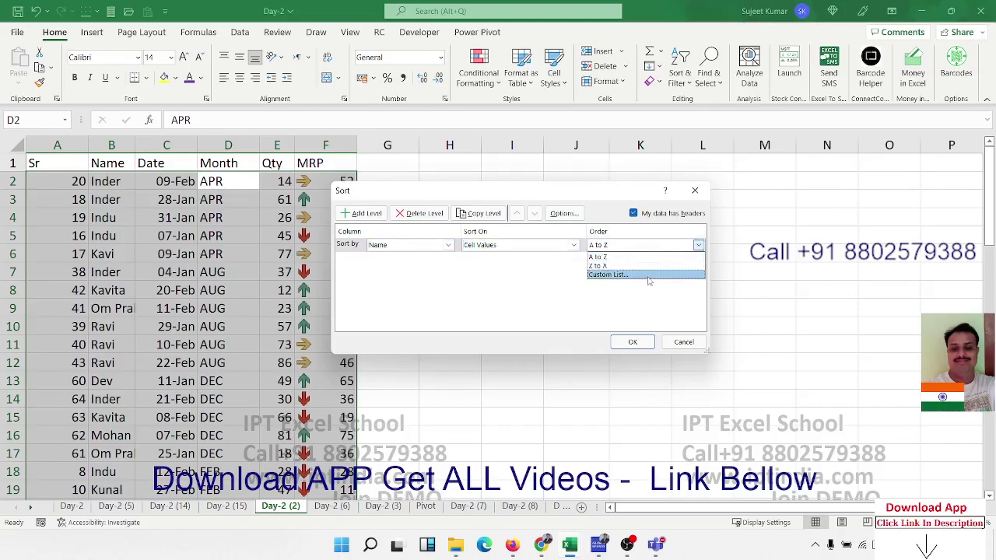
left_click(650, 276)
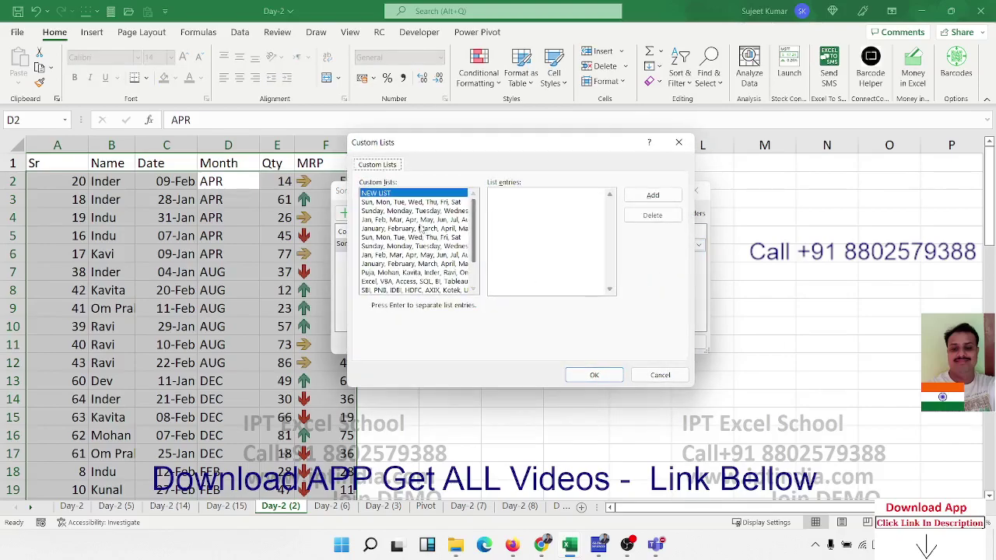
left_click(420, 221)
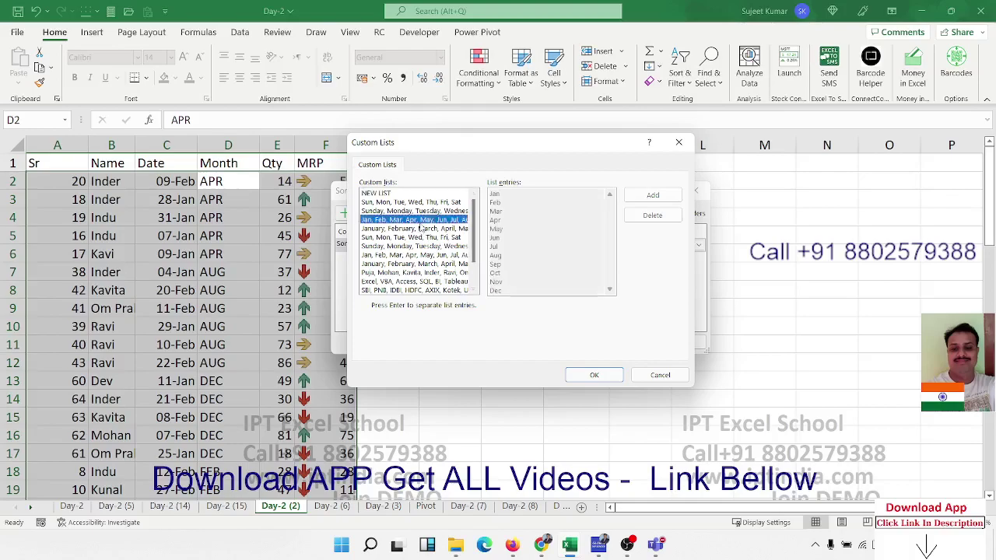
left_click(381, 193)
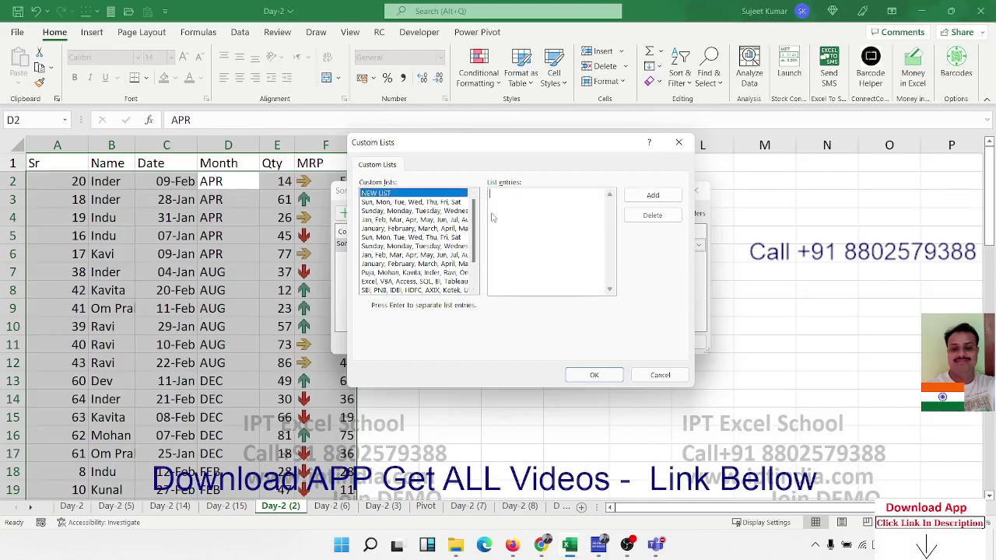
left_click(427, 274)
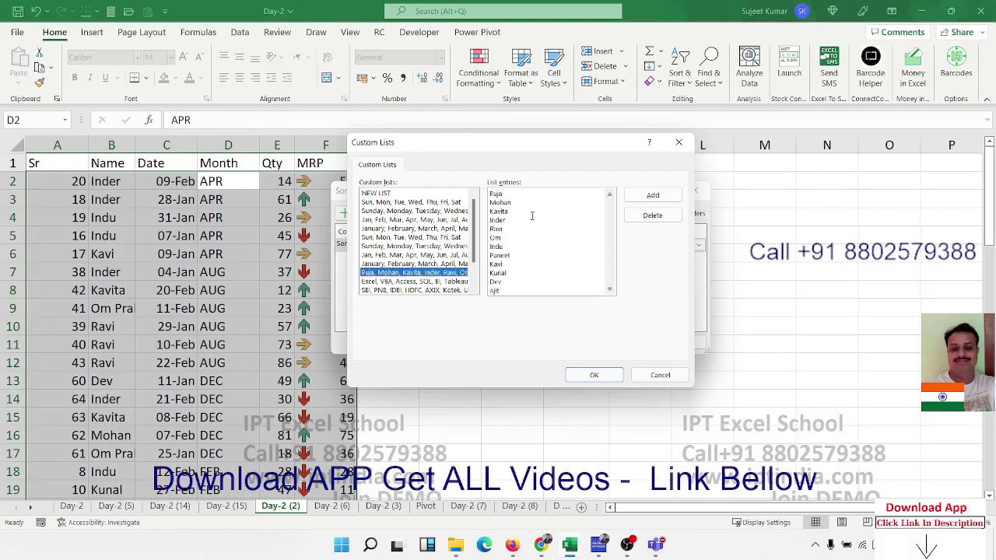
left_click(380, 194)
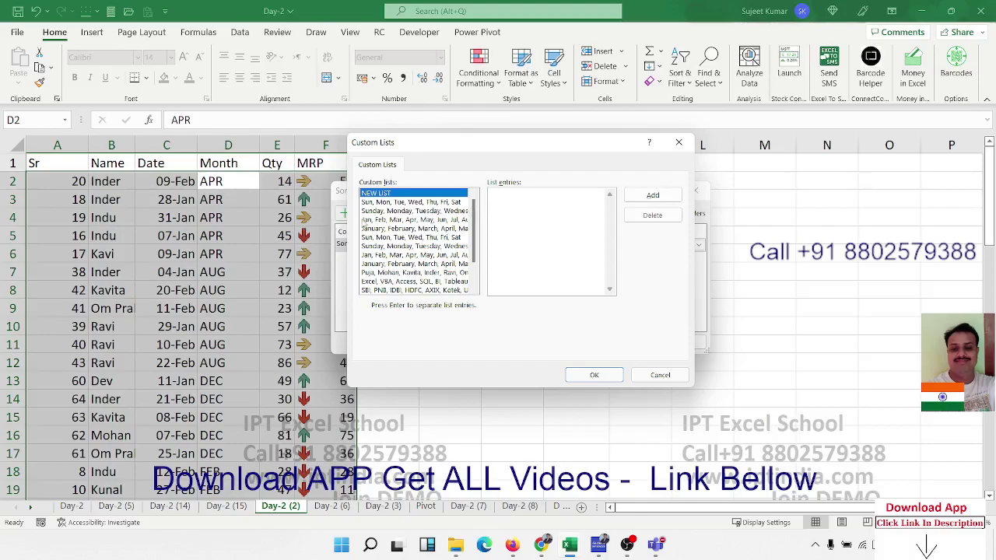
left_click(364, 221)
left_click(586, 372)
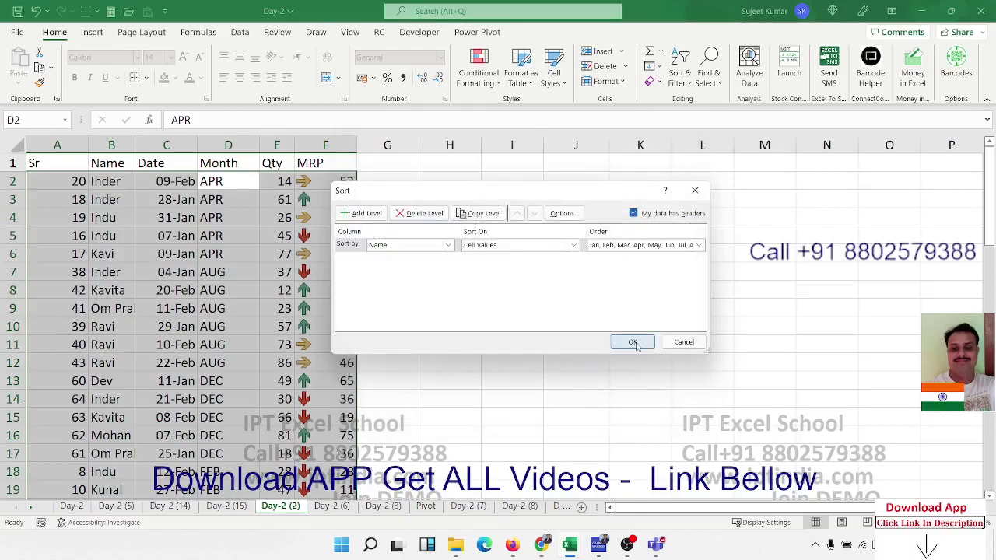
left_click(632, 343)
left_click(234, 164)
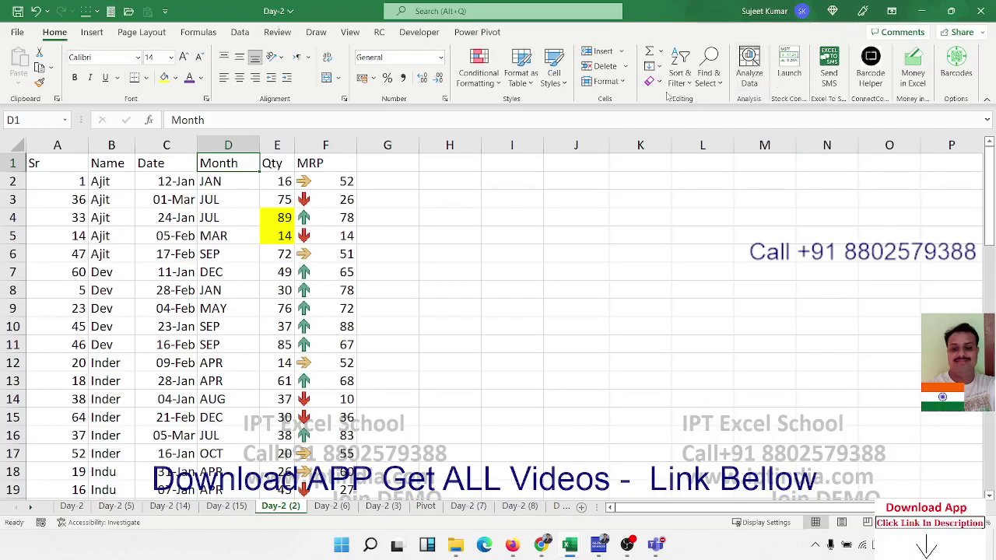
Custom-sort by Month using the Jan, Feb, Mar calendar-order list.
left_click(709, 74)
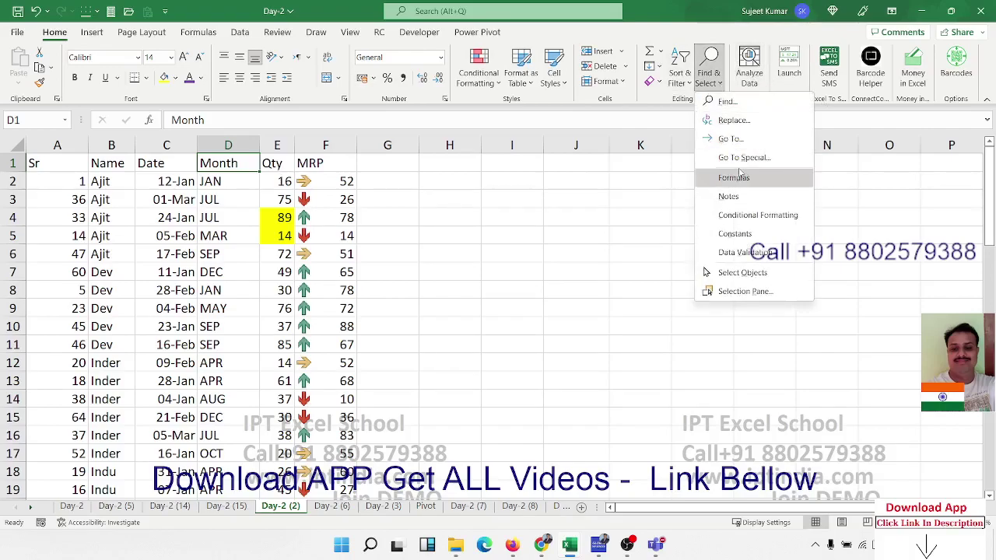
left_click(679, 74)
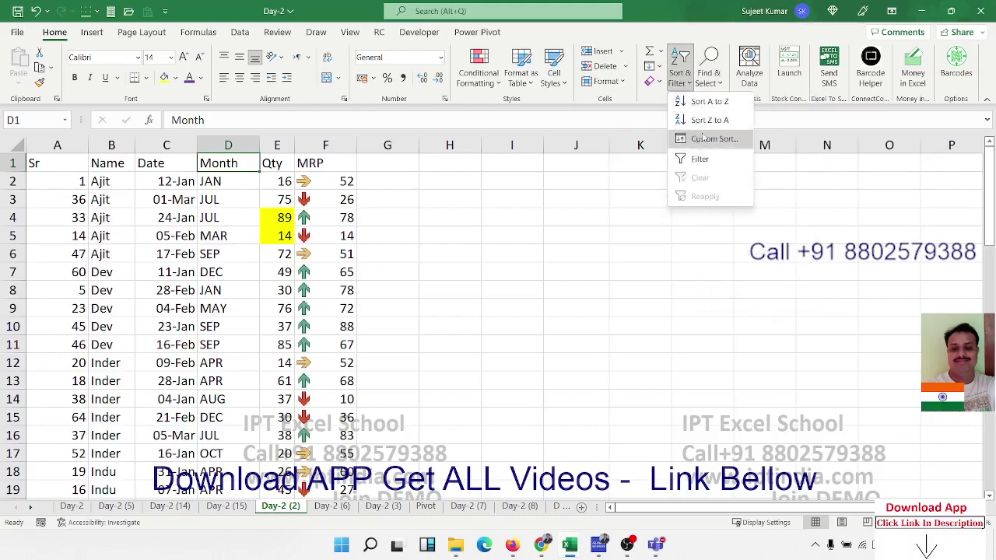
left_click(704, 140)
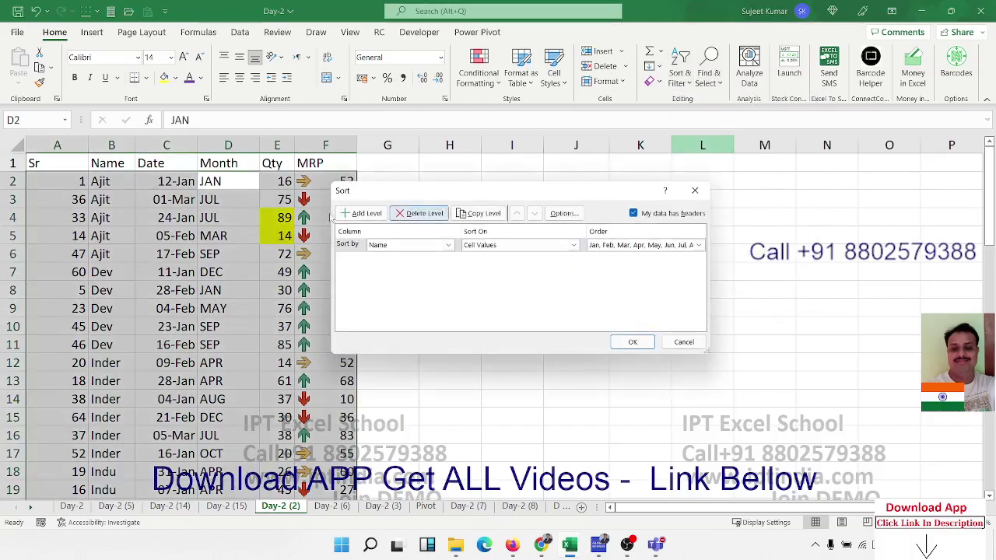
left_click(416, 245)
left_click(412, 283)
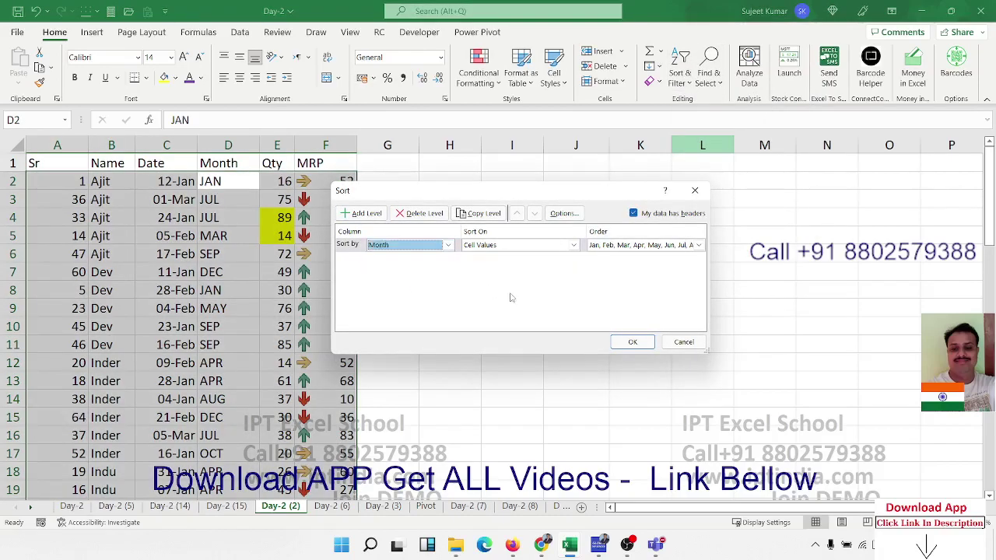
left_click(633, 343)
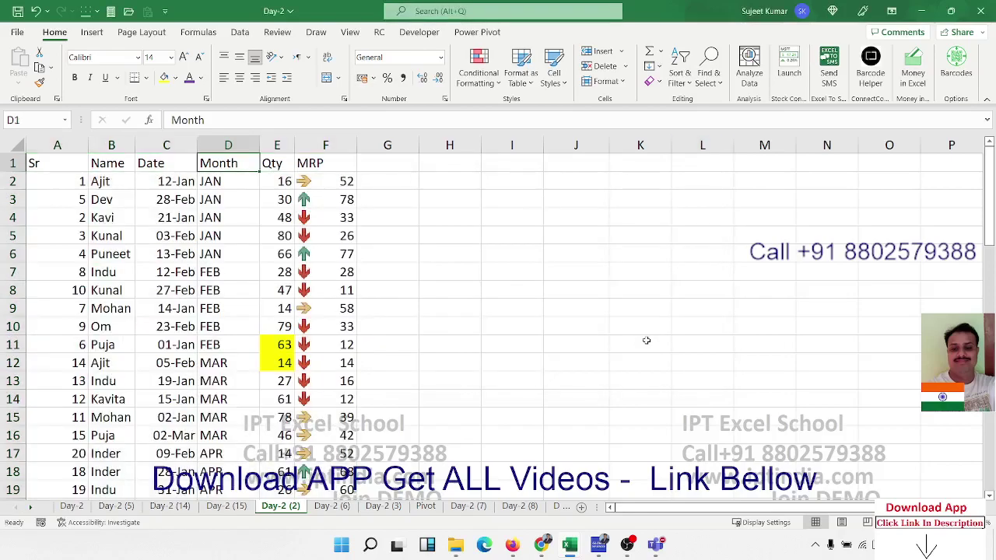
Review the JAN, FEB and MAR groups and yellow Qty cells, then select the Qty header.
left_click_drag(218, 181, 222, 344)
left_click_drag(215, 399, 218, 417)
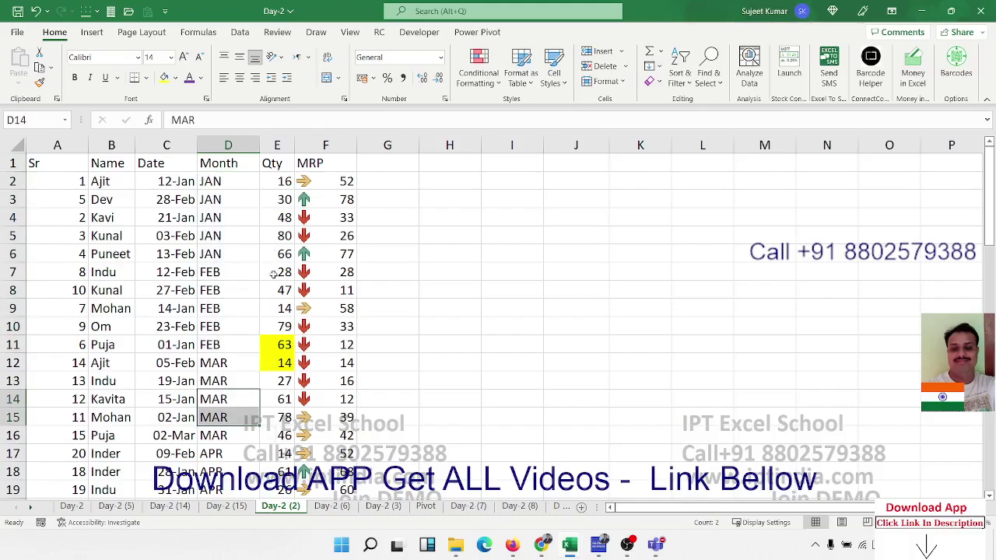
left_click(277, 327)
left_click(280, 348)
scroll(281, 361, "down", 7)
scroll(281, 361, "down", 2)
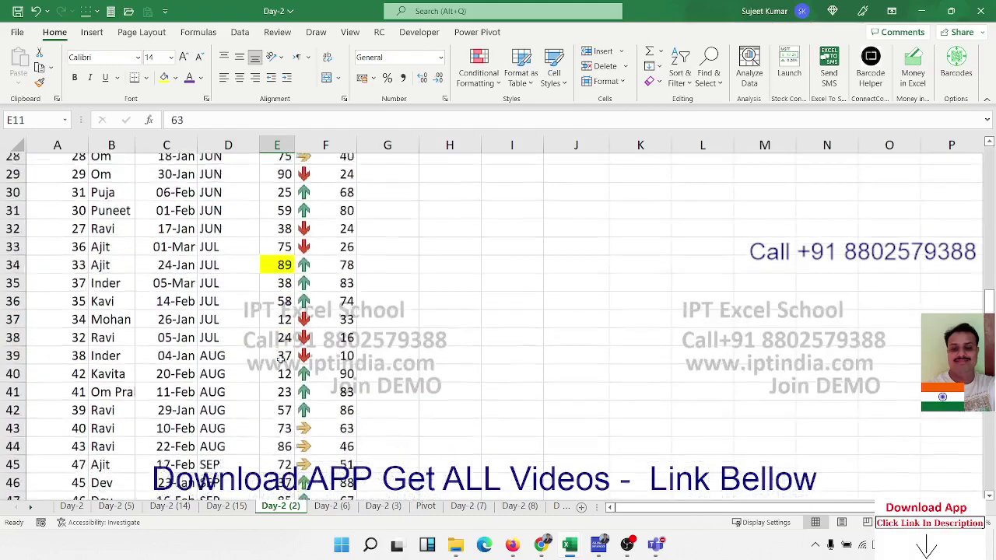
scroll(281, 360, "down", 2)
scroll(281, 360, "up", 10)
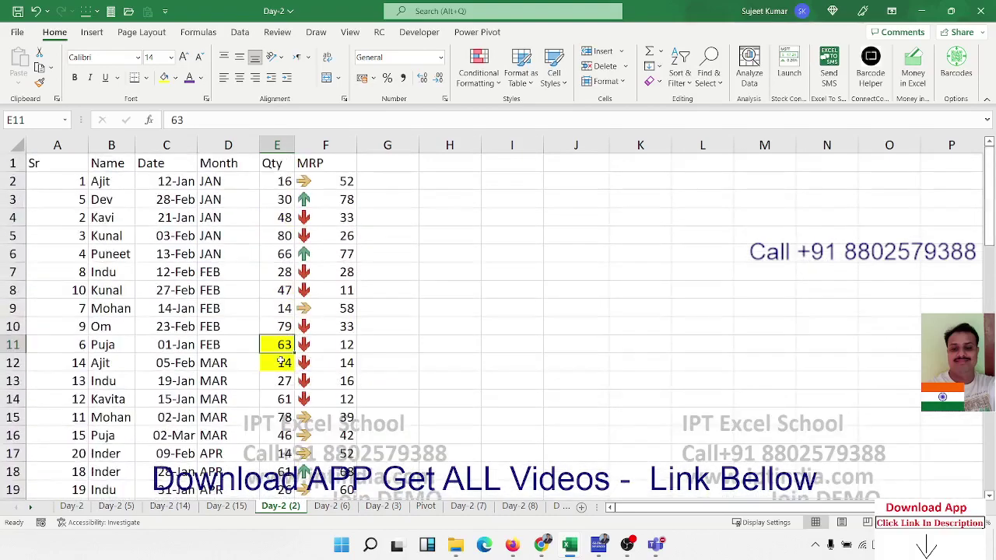
left_click(277, 163)
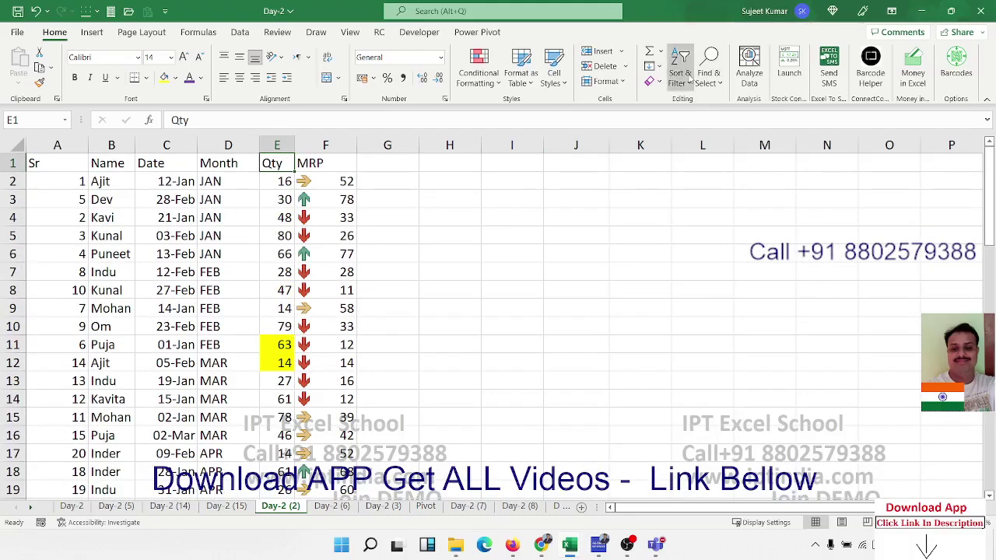
Custom-sort by Qty on Cell Color, with yellow cells on top.
left_click(693, 82)
left_click(685, 137)
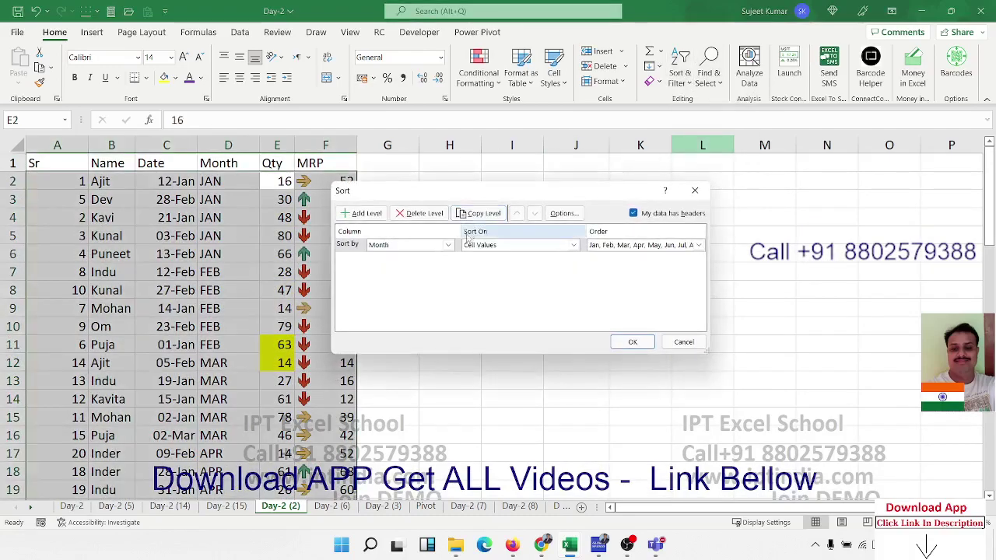
left_click(425, 245)
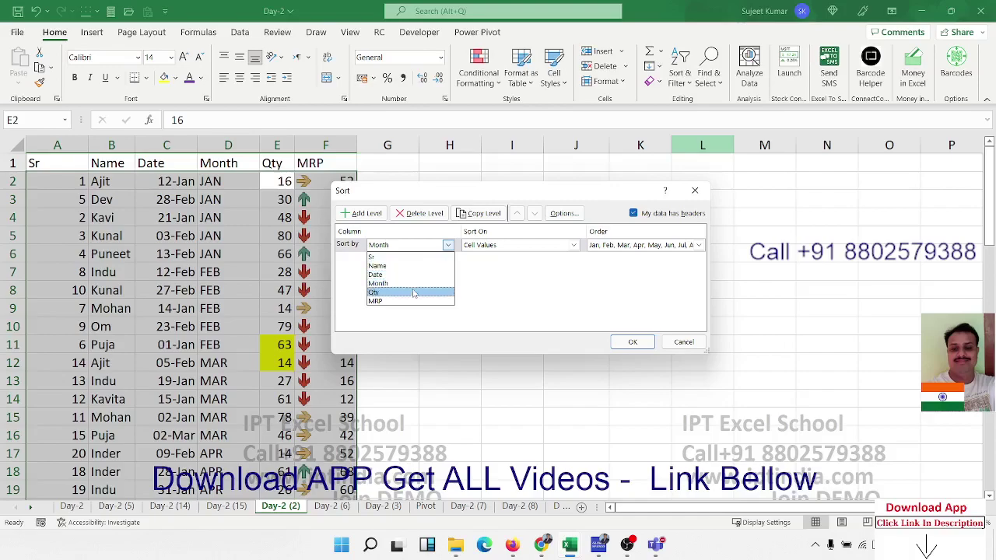
left_click(375, 292)
left_click(483, 245)
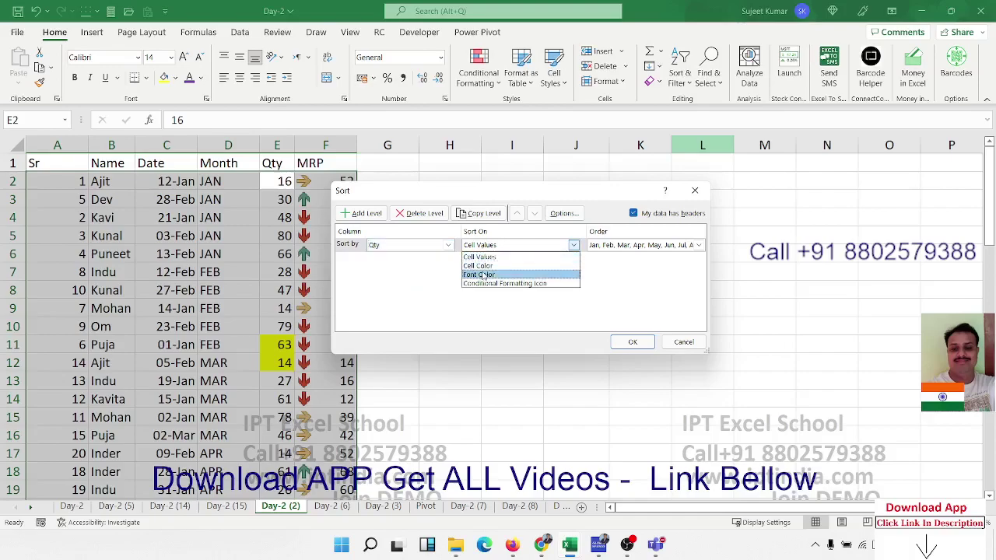
left_click(479, 265)
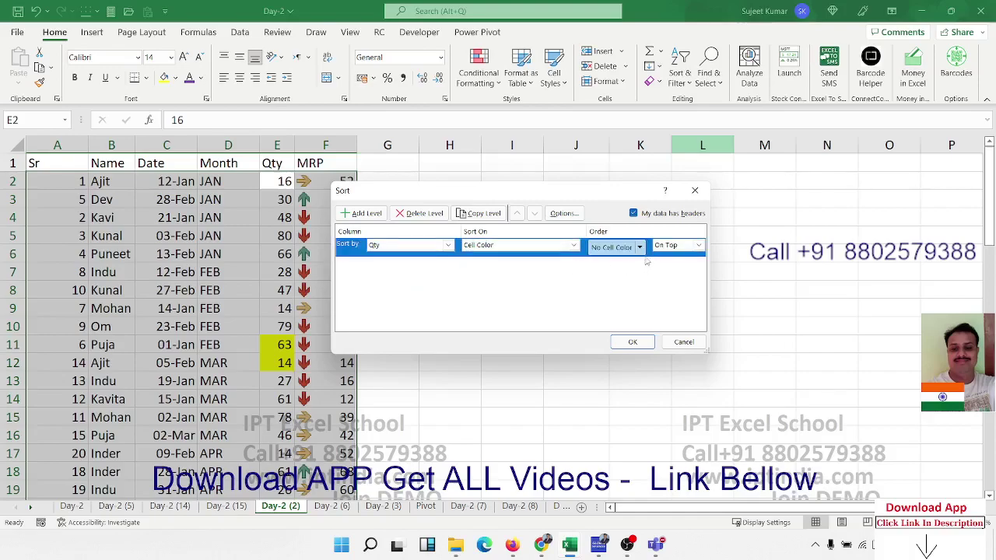
left_click(639, 247)
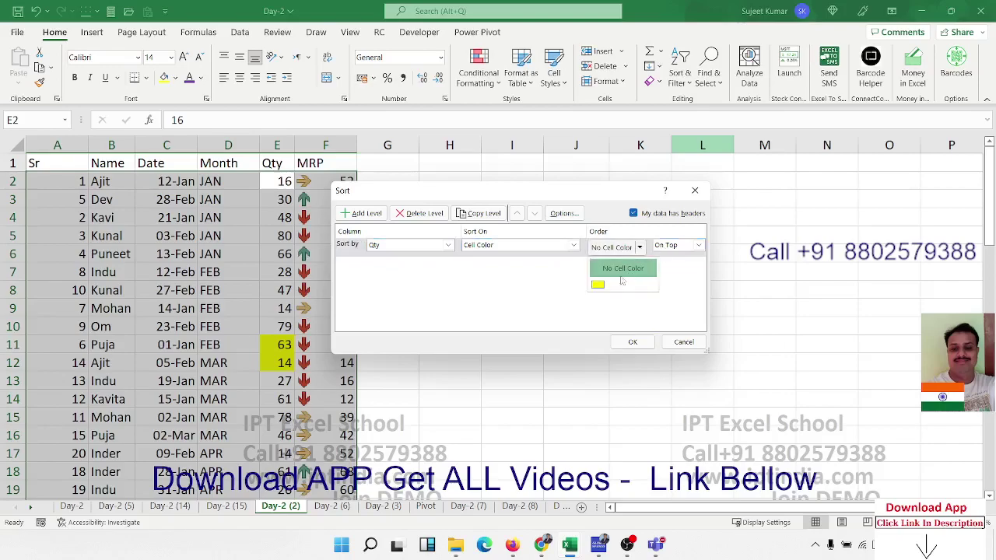
left_click(598, 285)
left_click(675, 246)
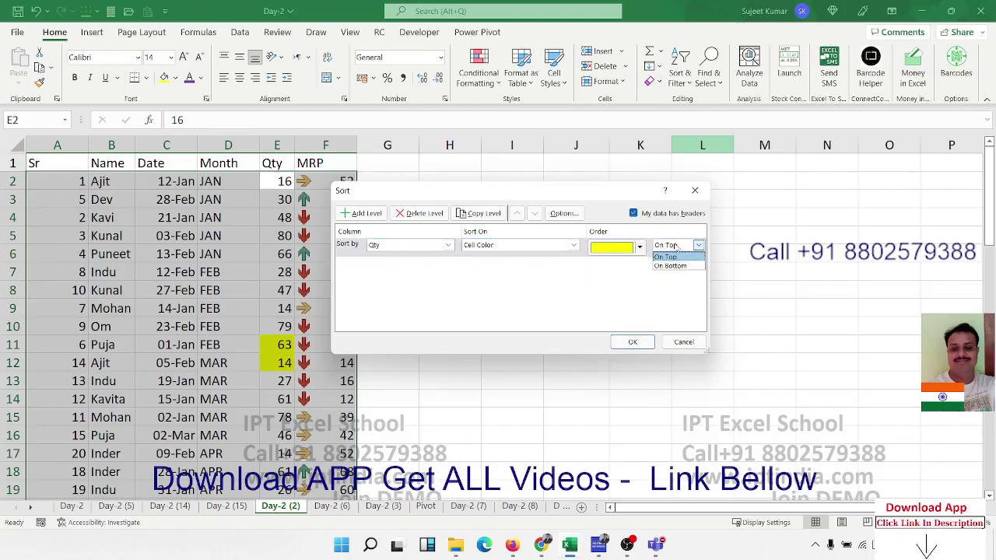
left_click(666, 257)
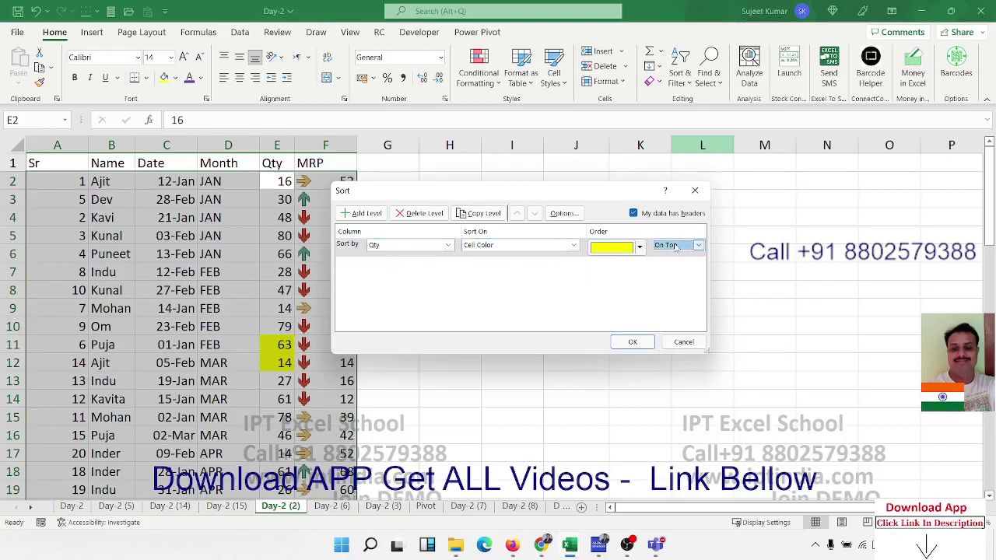
left_click(632, 341)
Select the four yellow Qty cells and several MRP values to compare their arrows.
left_click(276, 164)
left_click_drag(287, 184, 284, 240)
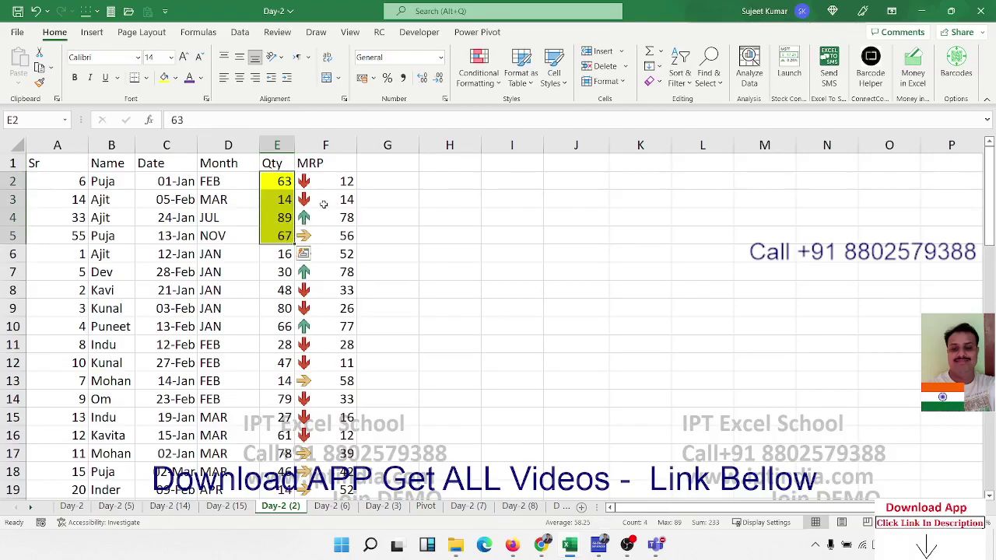
left_click_drag(326, 199, 329, 269)
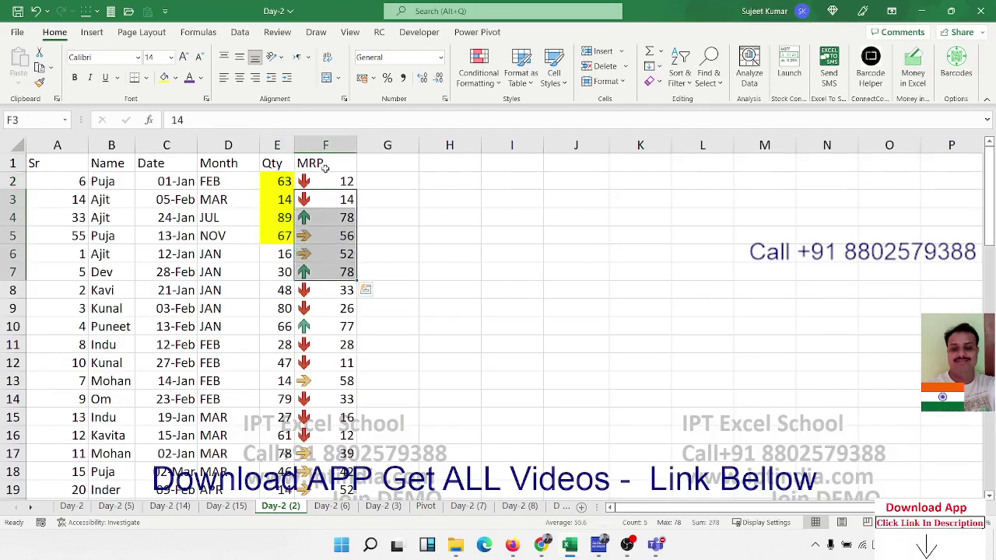
Select the MRP header and preview the Conditional Formatting options.
left_click(326, 169)
left_click(477, 88)
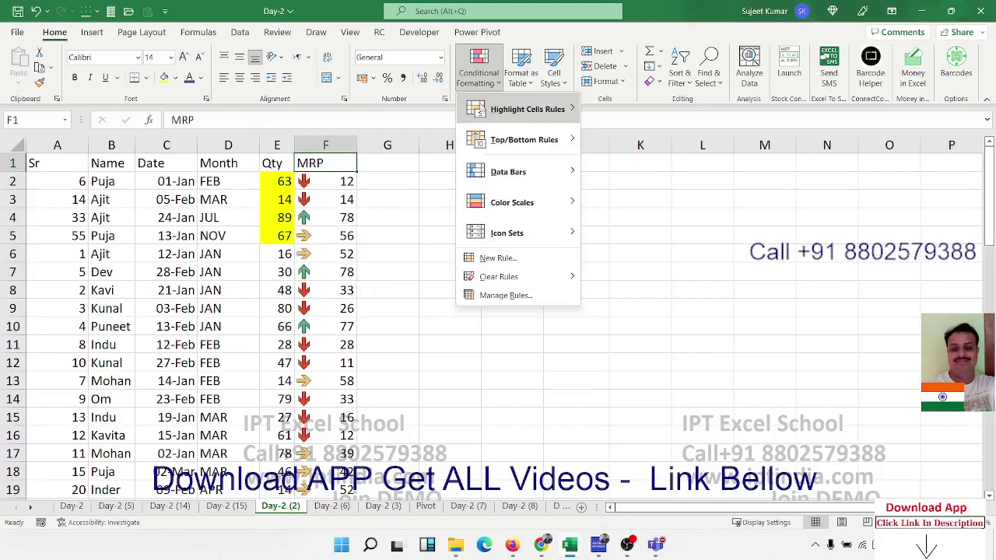
mouse_move(498, 109)
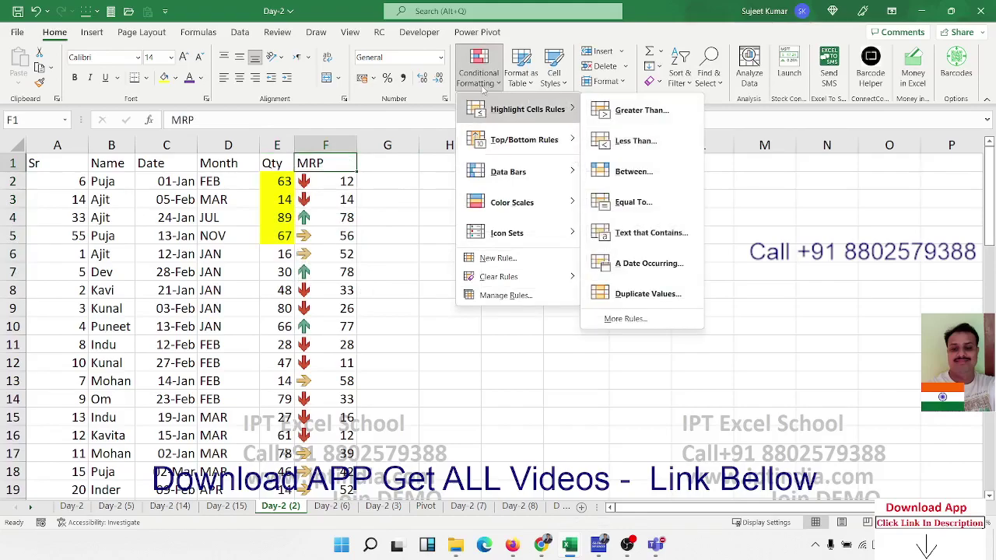
left_click(669, 70)
Custom-sort by MRP on Conditional Formatting Icon, green up-arrow on top.
left_click(679, 71)
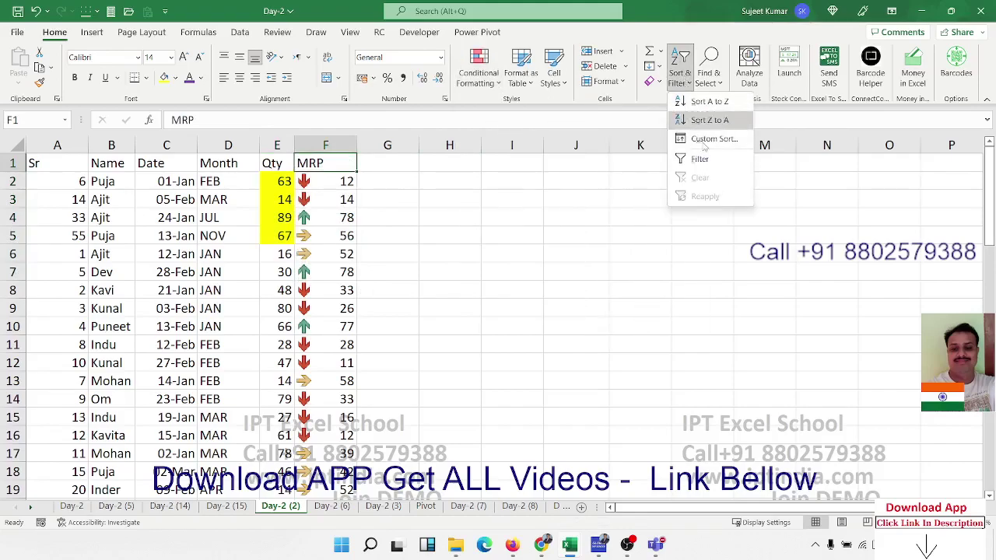
left_click(705, 138)
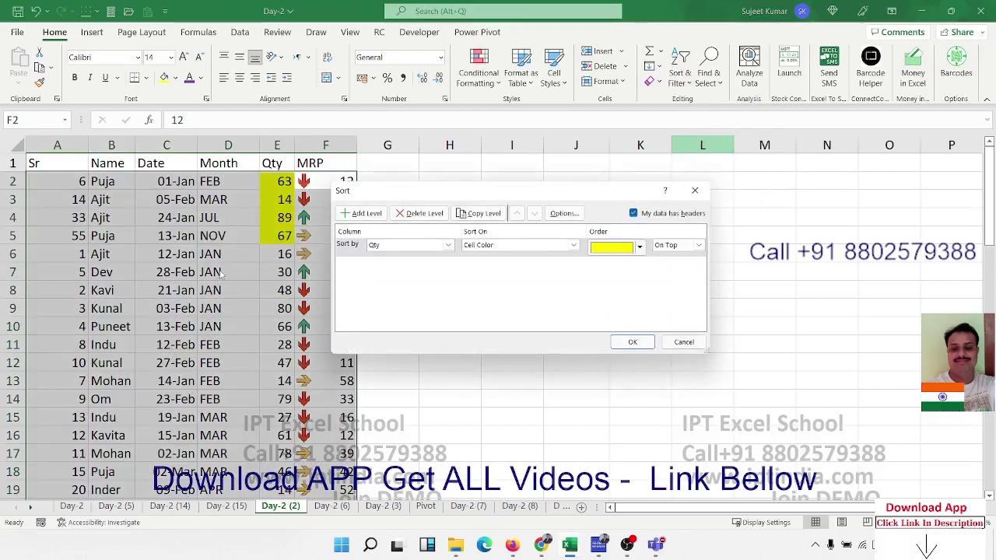
left_click(376, 248)
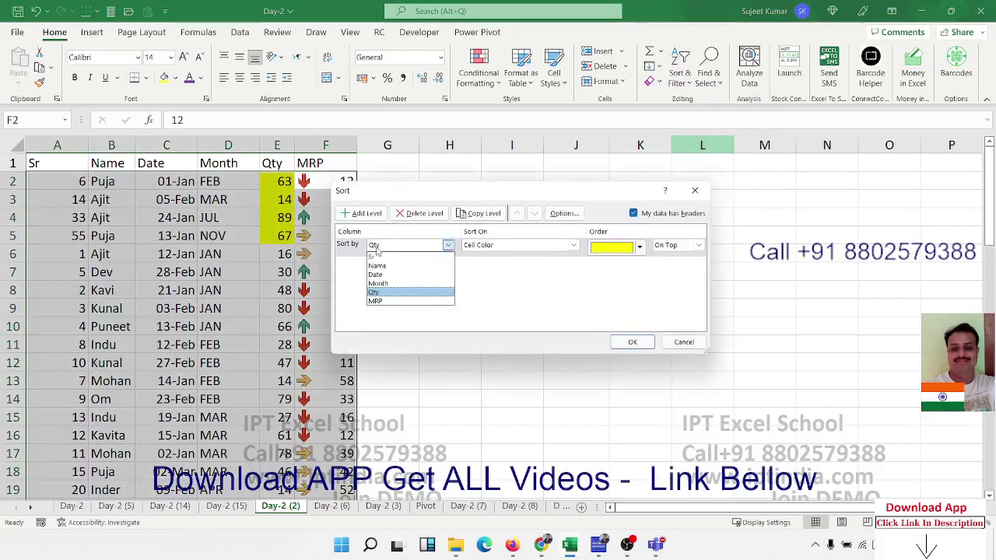
left_click(375, 300)
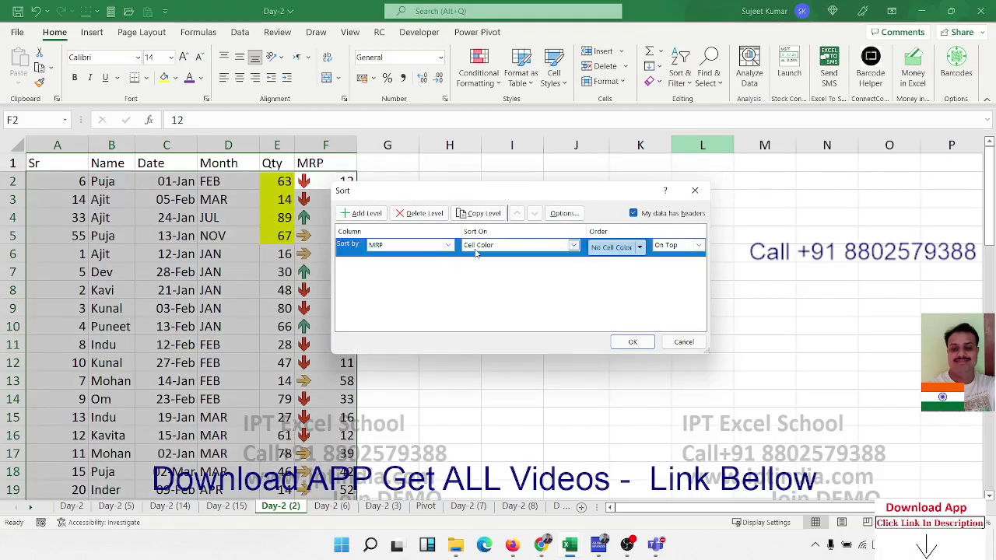
left_click(476, 249)
left_click(481, 284)
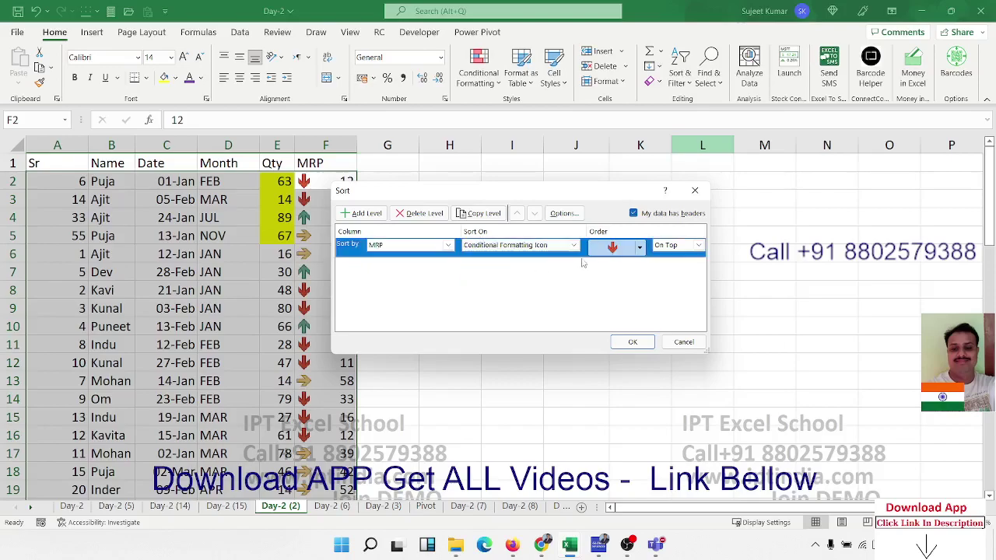
left_click(639, 248)
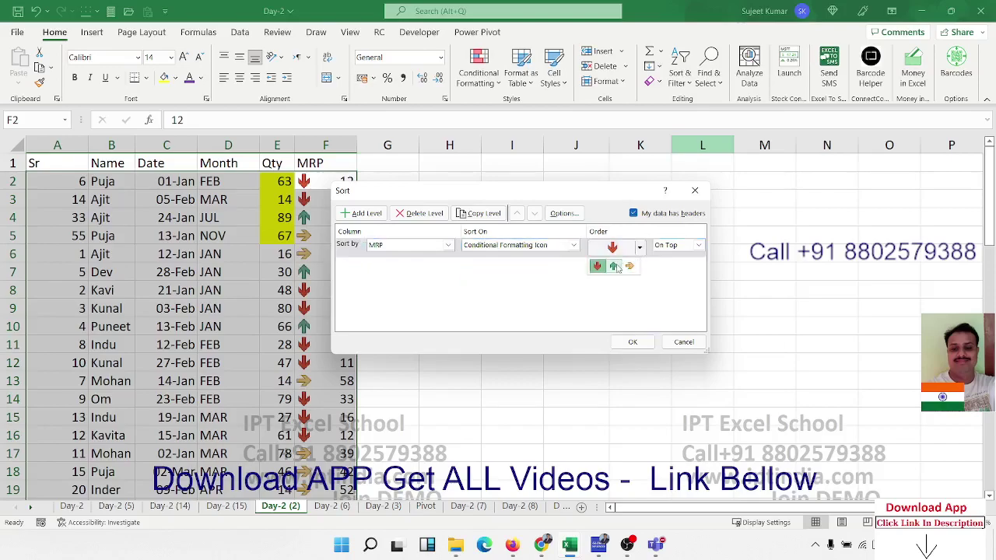
left_click(613, 267)
left_click(625, 341)
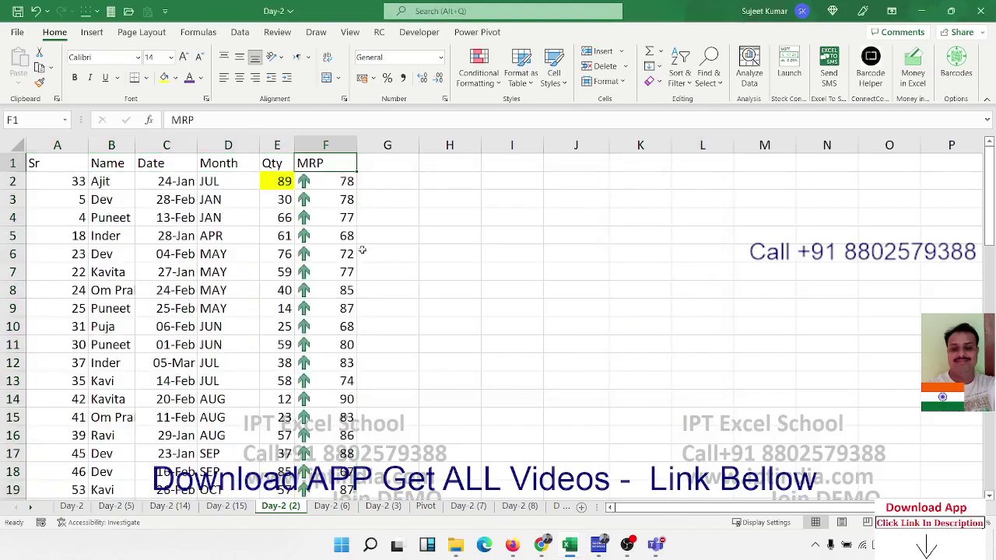
Highlight the green-arrow MRP rows 2 to 9, then select cell A1.
left_click_drag(327, 185, 325, 309)
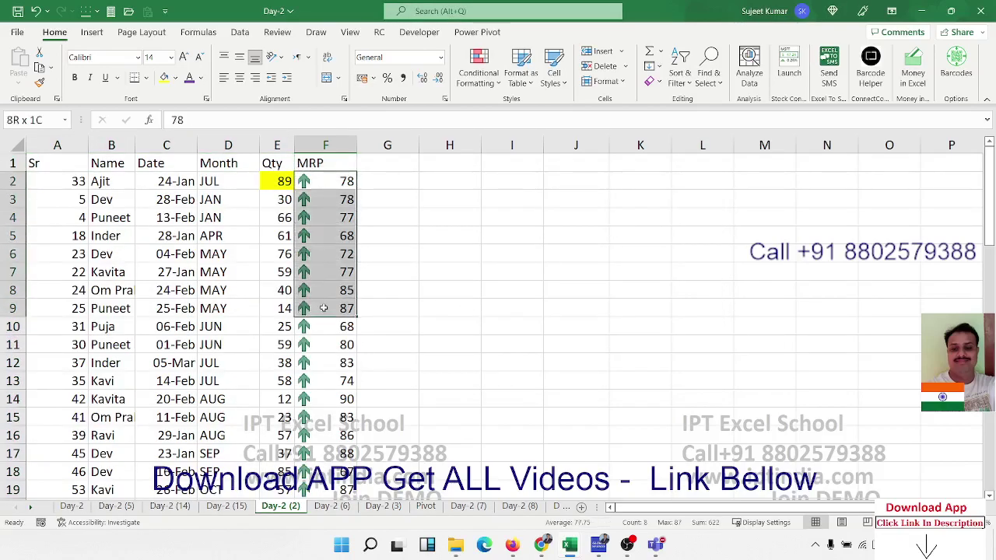
left_click(215, 287)
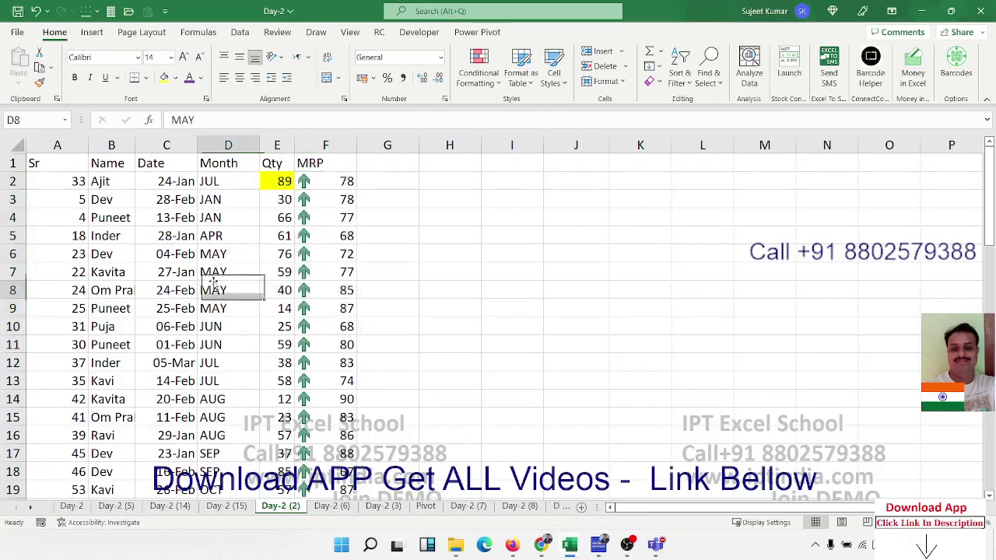
left_click(82, 170)
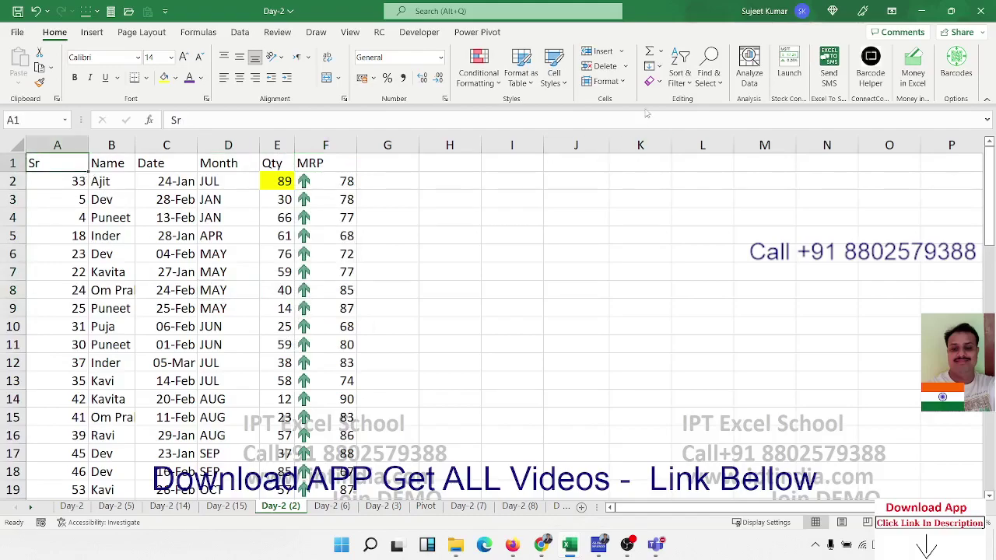
Turn on header filters and look through the Name filter list without applying it.
left_click(679, 76)
left_click(700, 158)
left_click(237, 221)
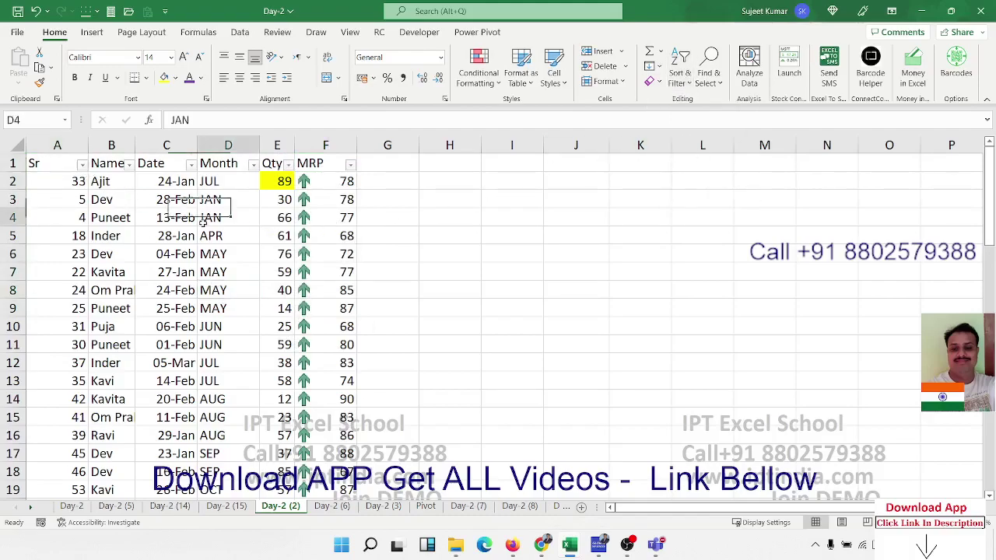
left_click(128, 164)
left_click(45, 320)
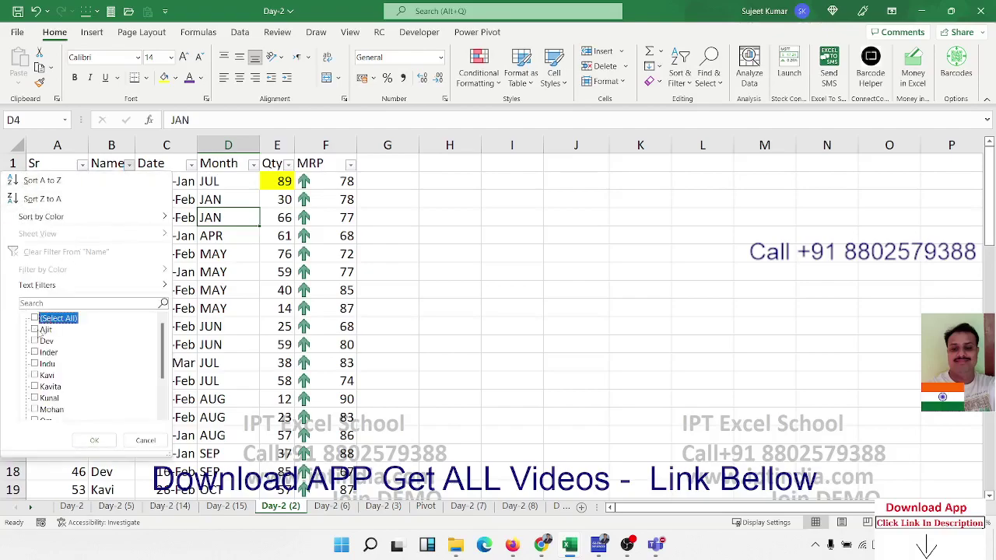
mouse_move(47, 290)
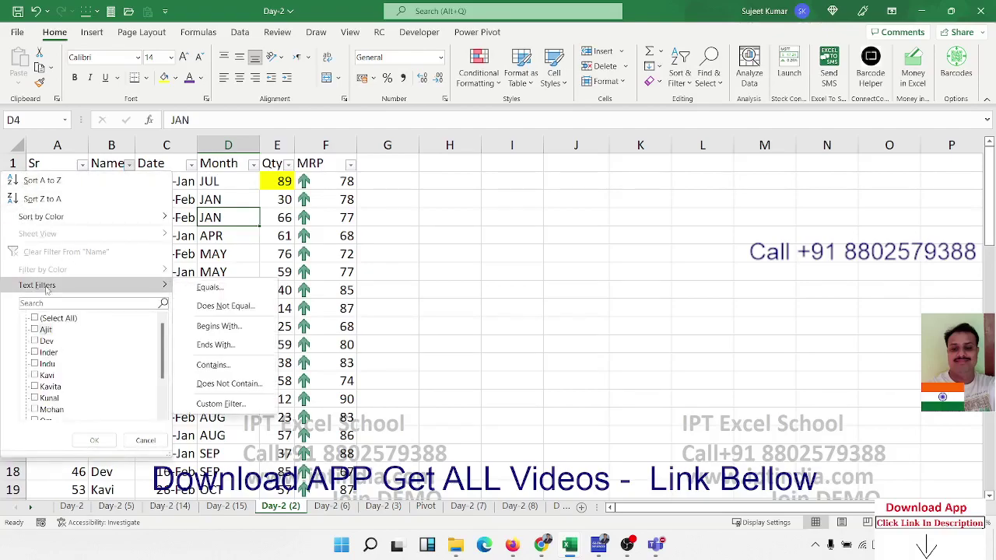
left_click(313, 227)
Apply a Top 10 Number Filter on Qty, then clear the Qty filter.
left_click(288, 163)
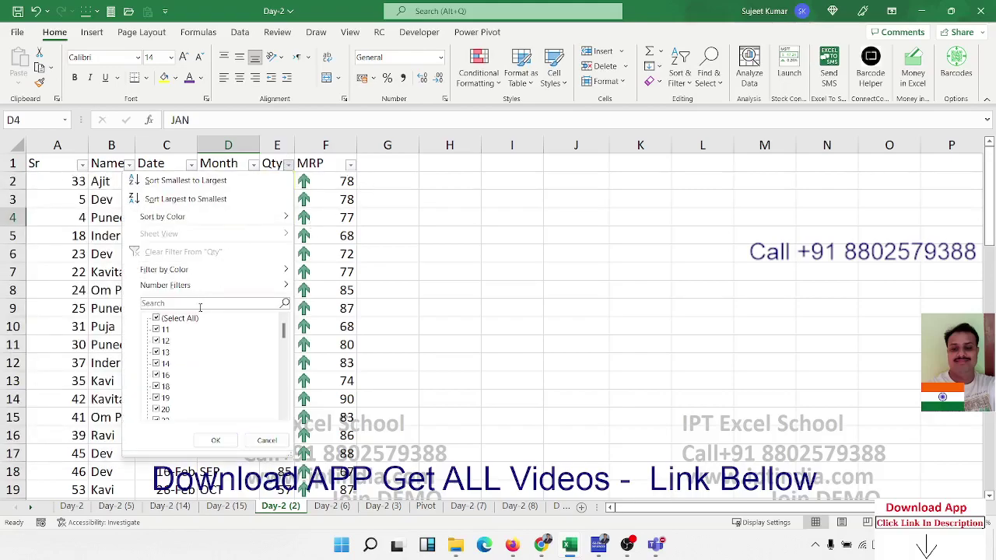
mouse_move(211, 285)
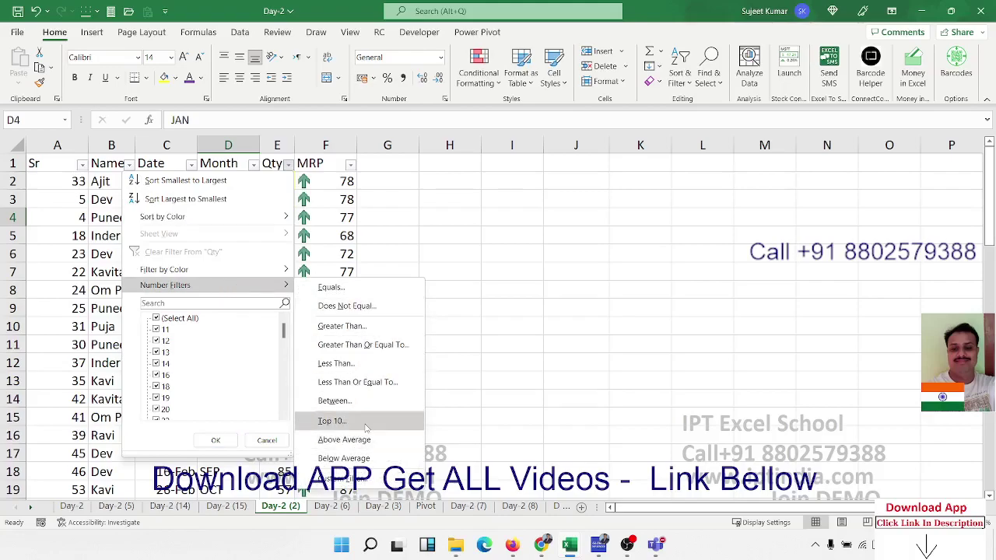
left_click(335, 421)
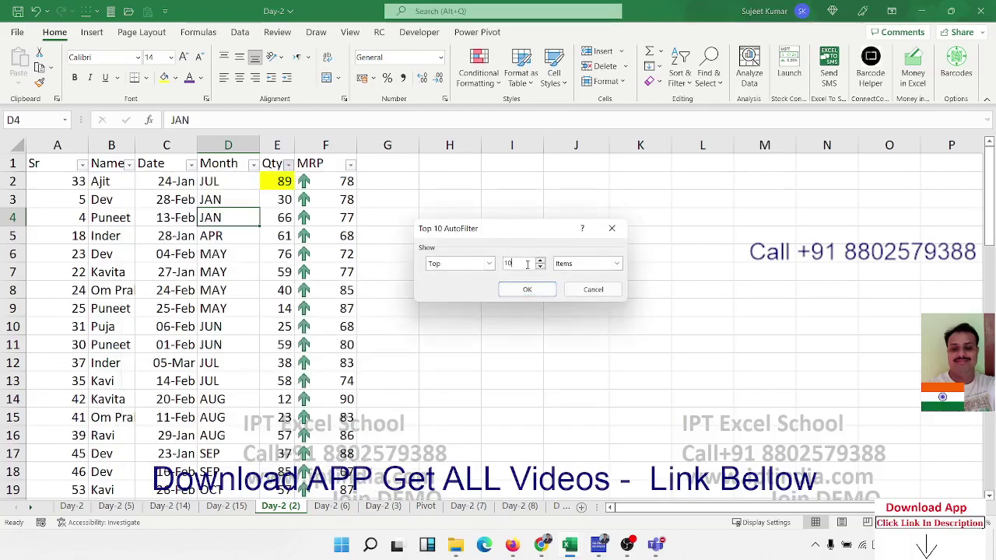
left_click(513, 289)
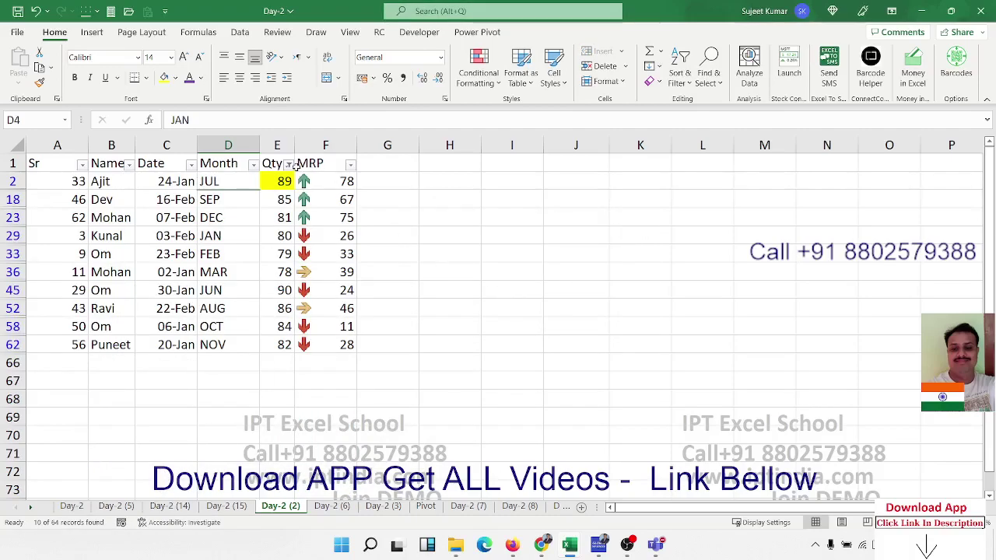
left_click(287, 164)
left_click(183, 251)
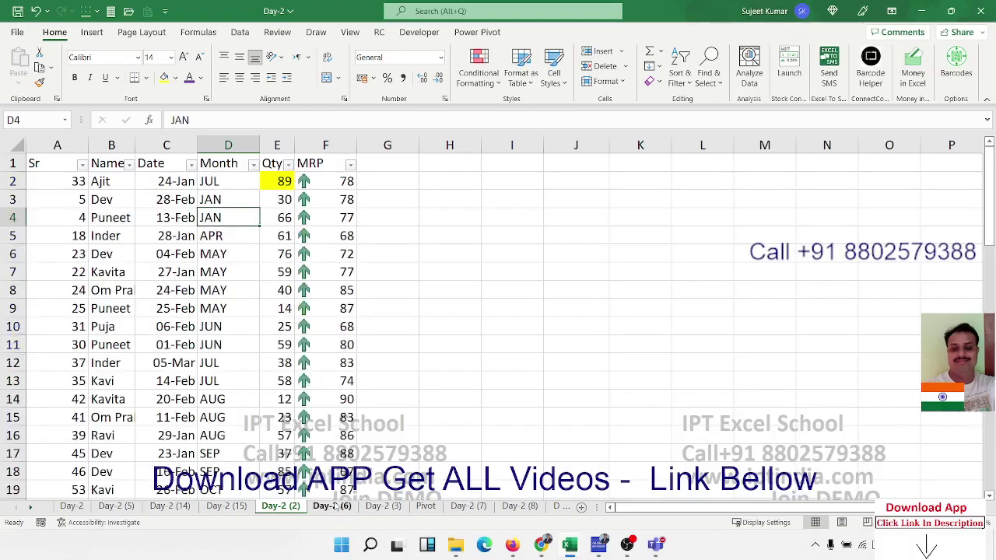
Flip between the Day-2 (6) and Day-2 (2) tabs, ending on the filtered Day-2 (3) sheet.
left_click(335, 506)
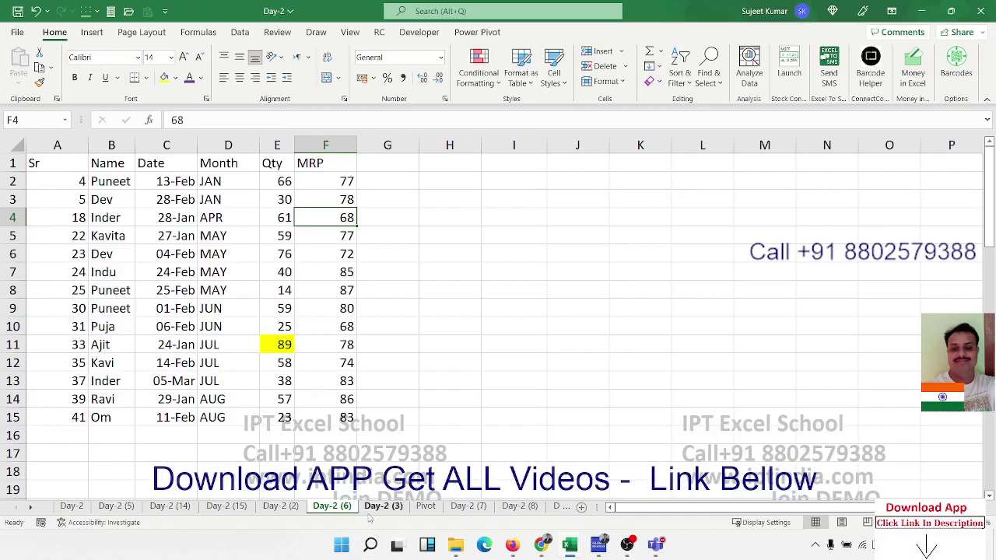
left_click(374, 507)
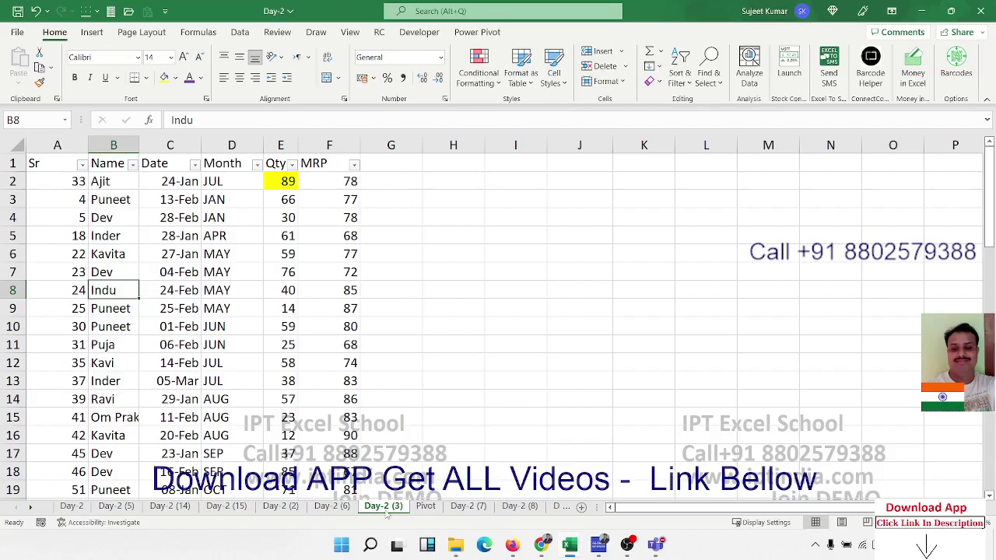
left_click(331, 507)
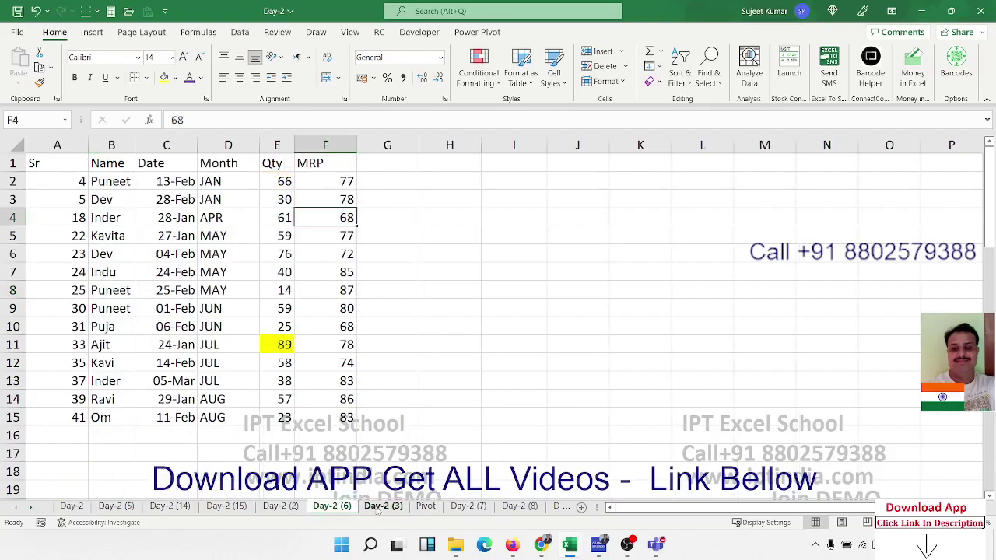
left_click(292, 507)
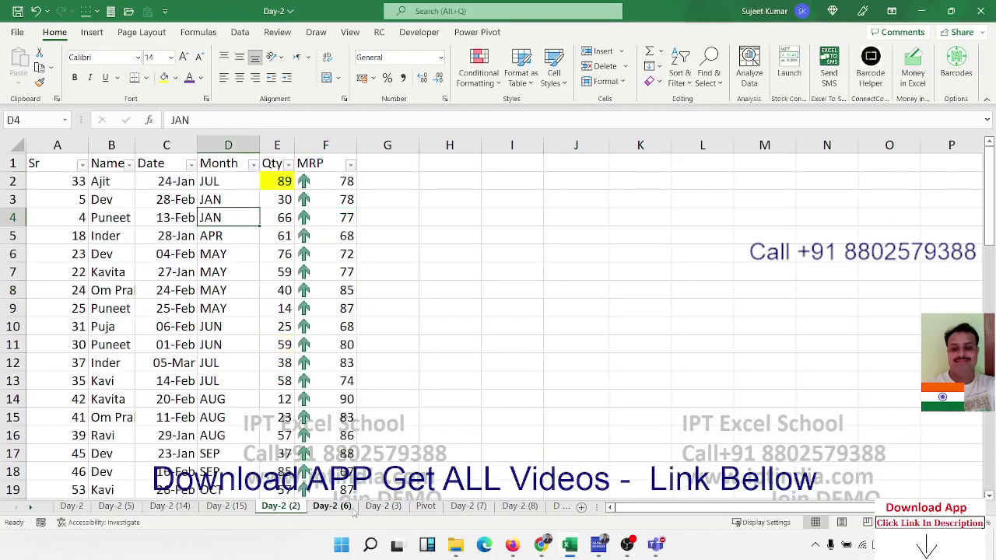
left_click(351, 510)
left_click(377, 506)
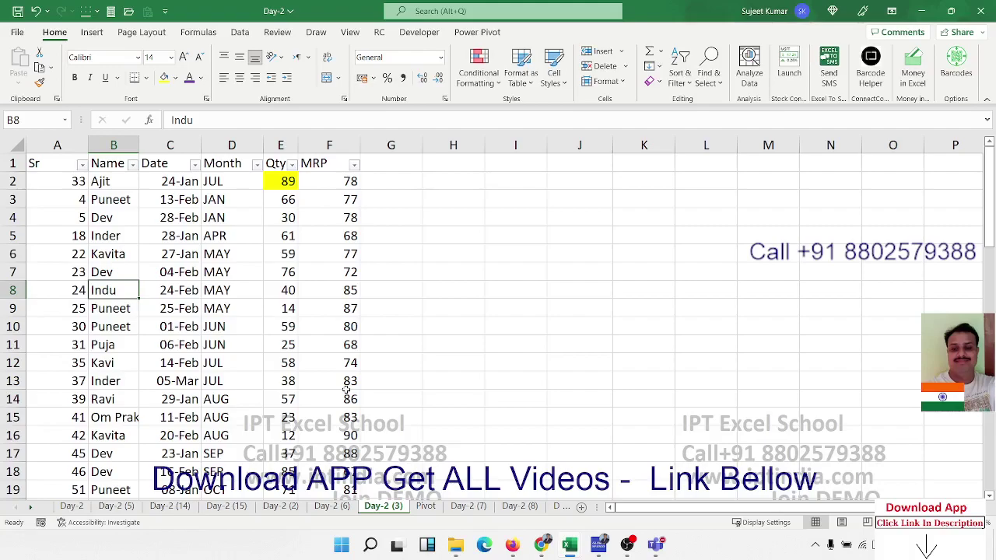
left_click(341, 146)
left_click(479, 70)
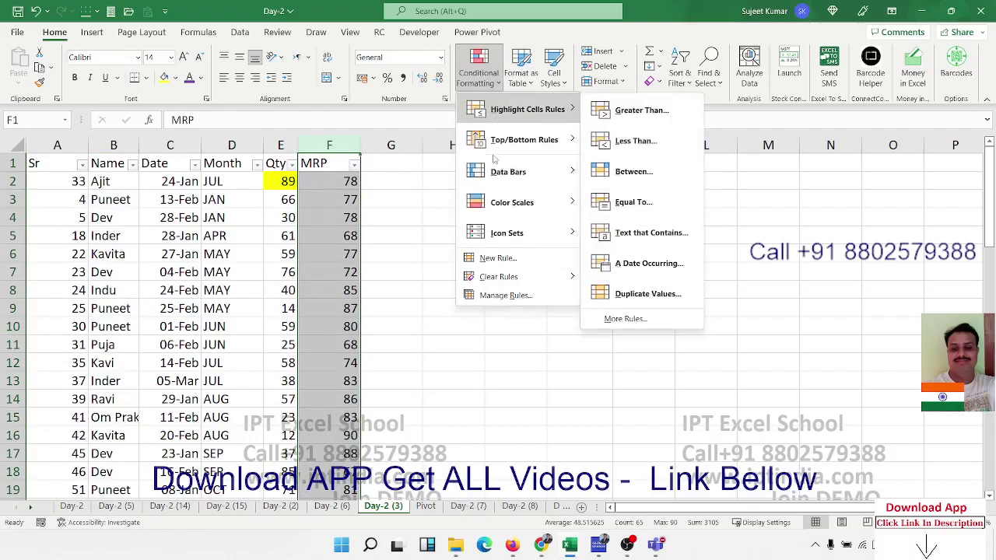
mouse_move(506, 233)
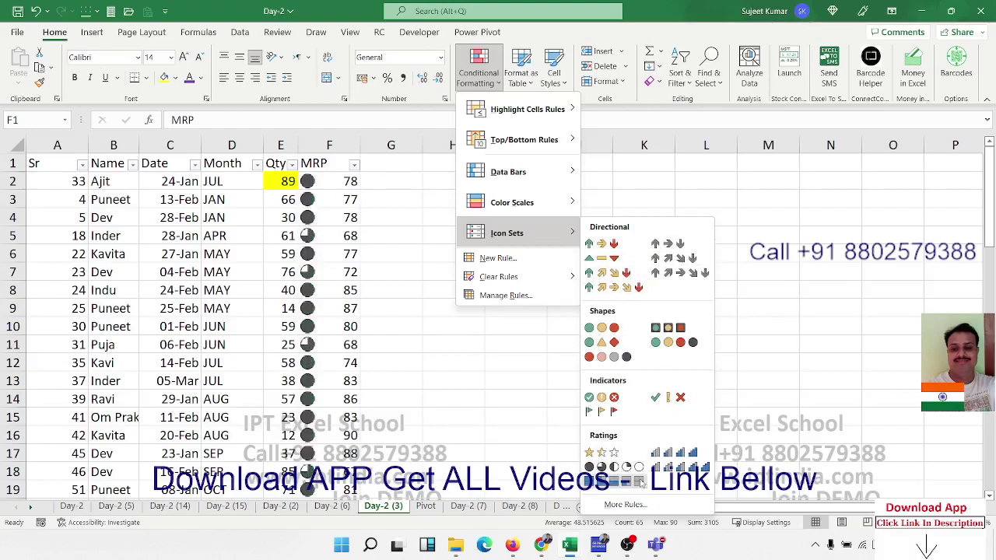
mouse_move(553, 171)
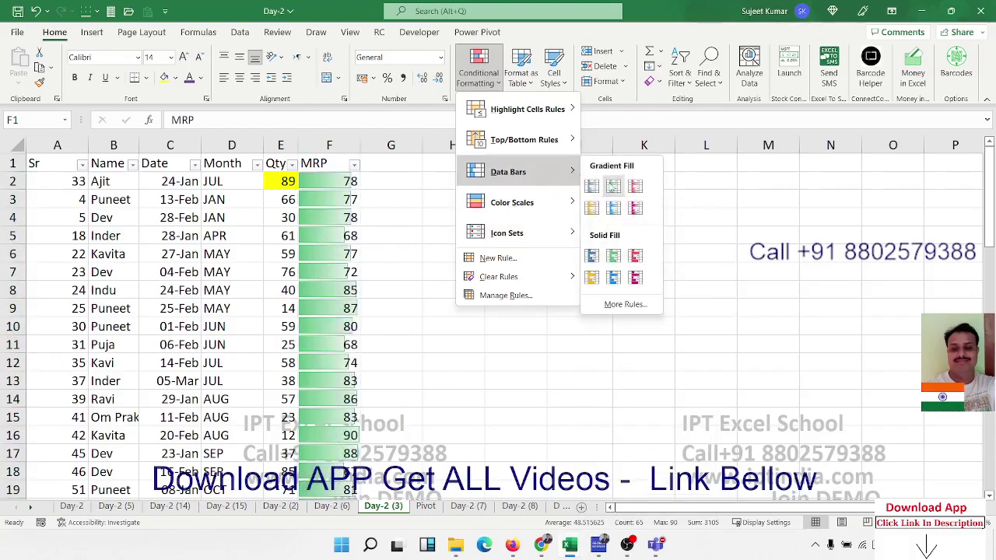
left_click(323, 199)
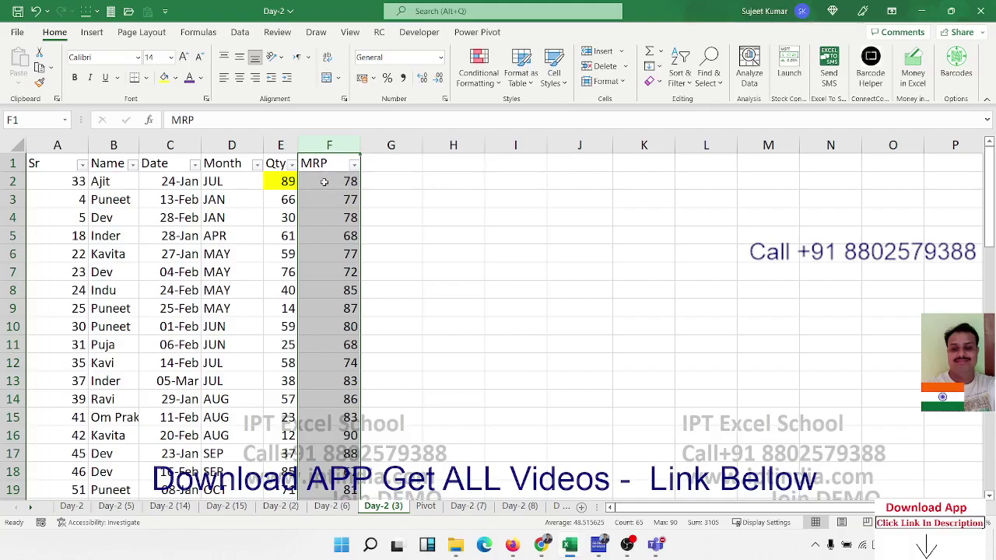
left_click(325, 181)
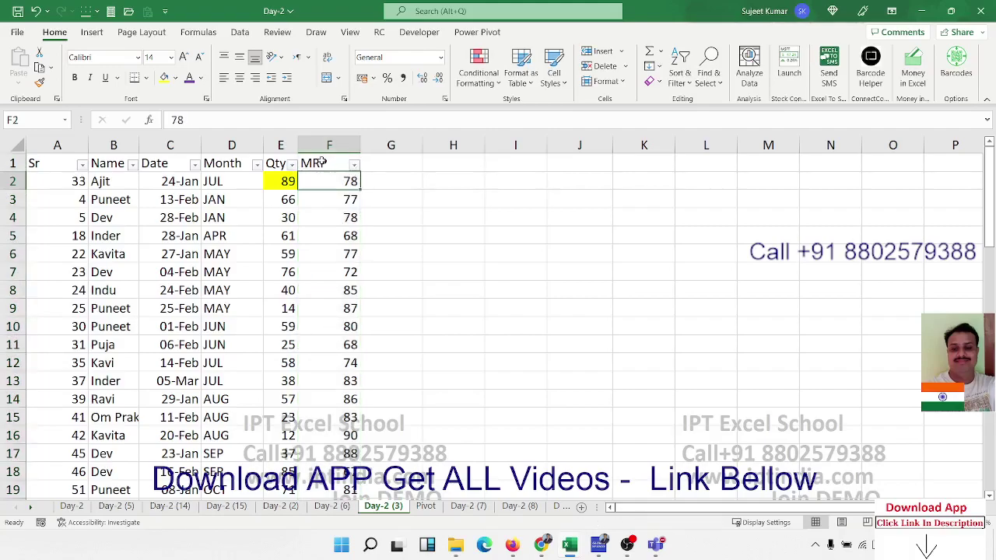
Start a number list in column J with 1, 2 and 3 in J1:J3.
left_click(323, 163)
key("ctrl+shift+Down")
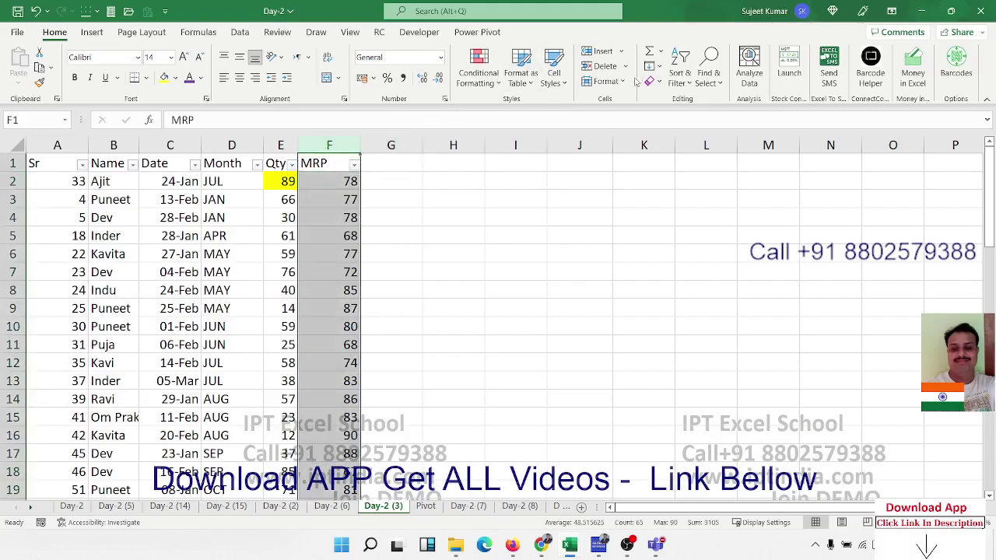
left_click_drag(645, 145, 593, 158)
left_click(592, 164)
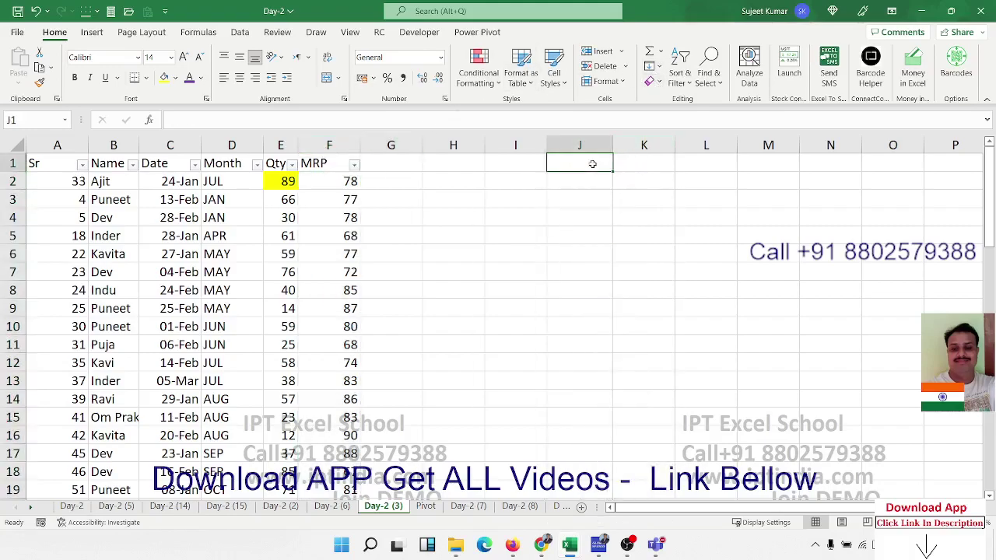
type("1")
key("Return")
type("2")
key("Return")
type("3-Jan-00")
key("Return")
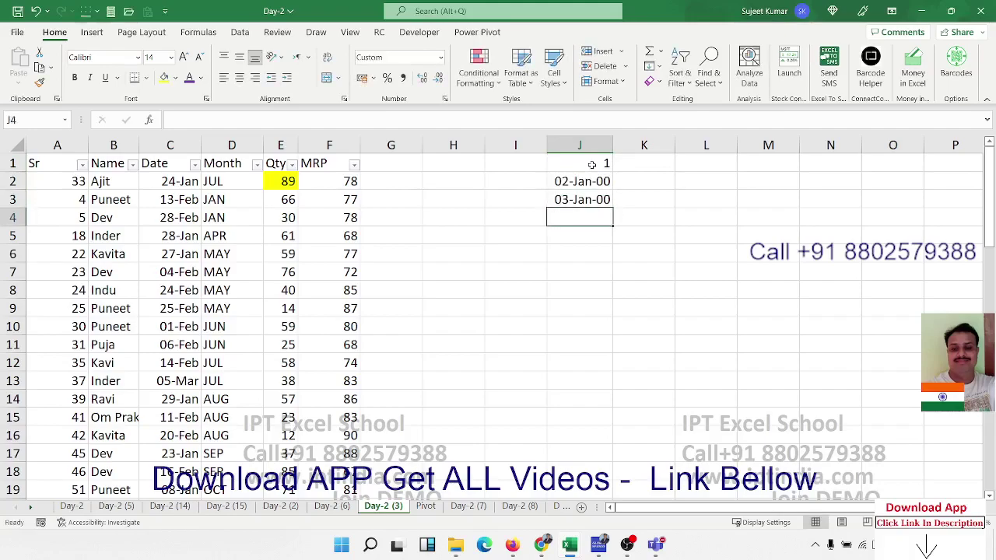
Reset column J from date display to General number format.
left_click(592, 164)
key("ctrl+shift+Down")
key("ctrl+shift+Down")
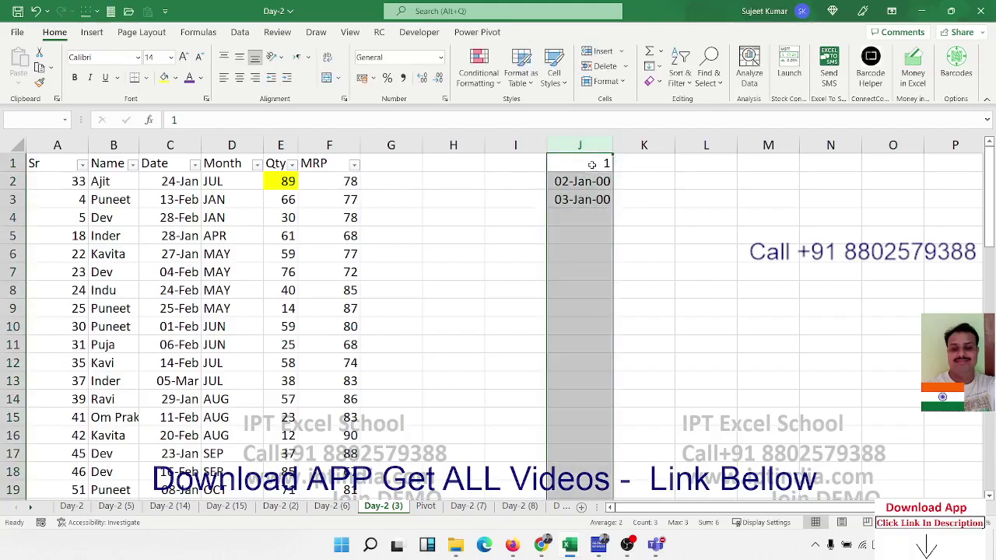
key("ctrl+shift+grave")
key("ctrl+Down")
Continue the list with 4 through 10 in J4:J10.
key("Down")
type("4")
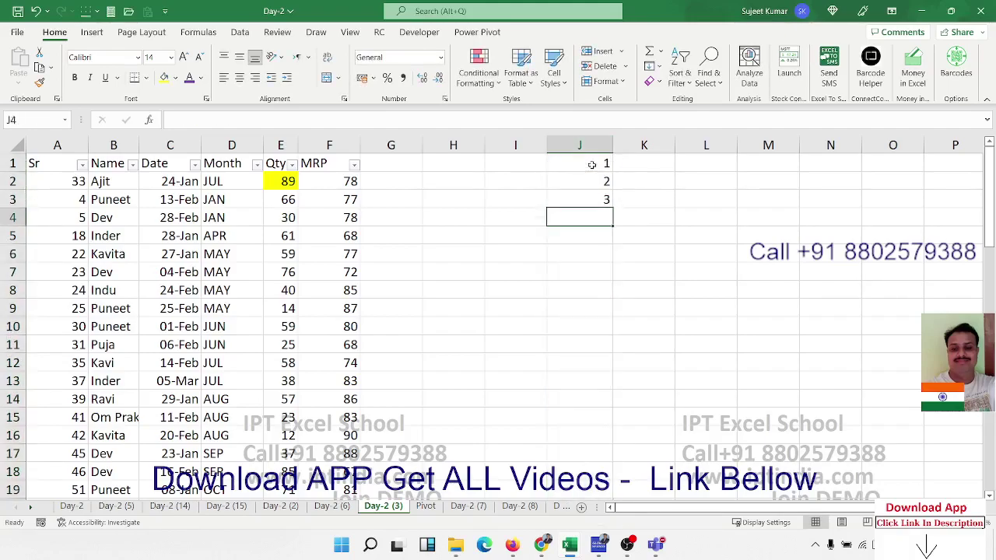
key("Return")
type("5 6")
key("Return")
type("7")
key("Return")
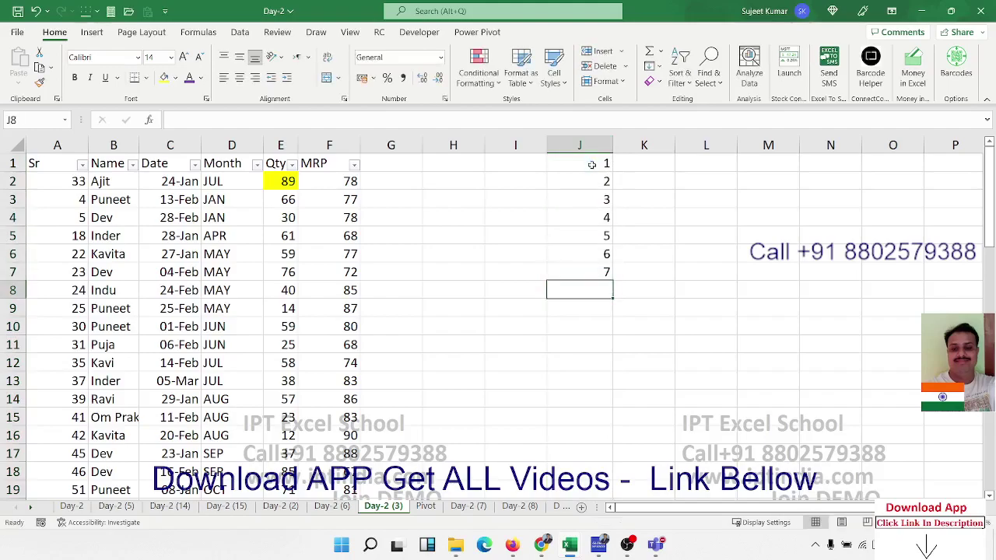
type("8")
key("Return")
type("9")
key("Return")
type("10")
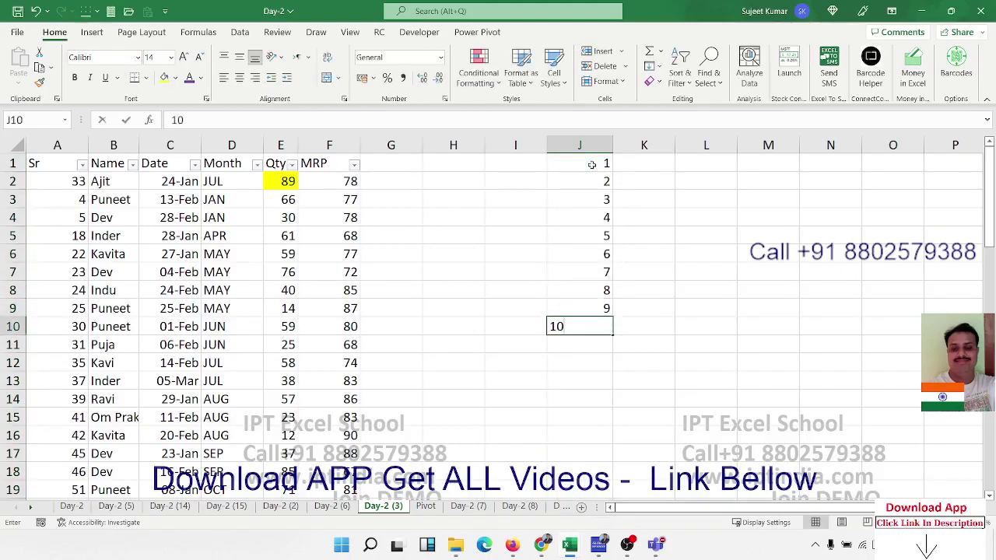
key("ctrl+Return")
Select J1:J10 and preview the Conditional Formatting options, then dismiss them.
key("shift+Up")
key("shift+Up")
key("shift+Up")
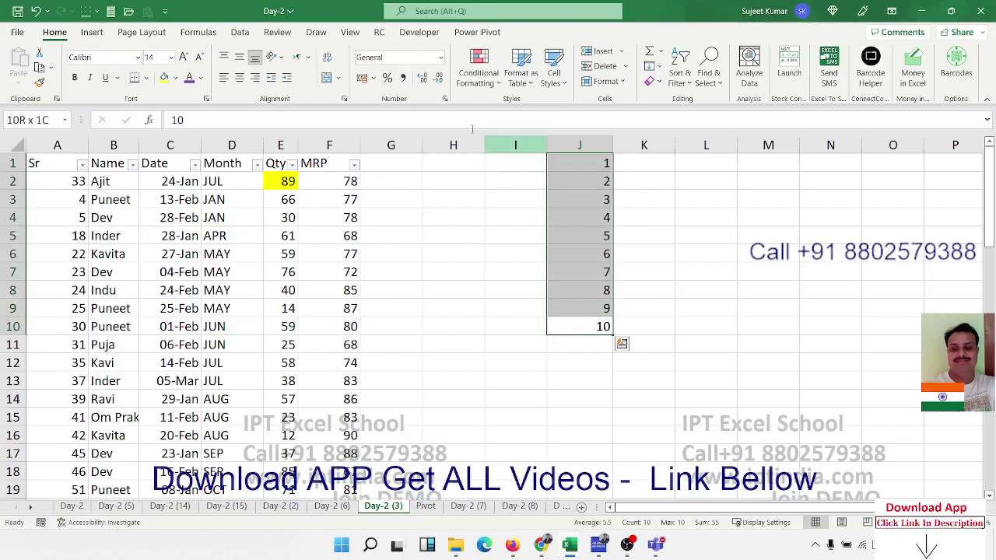
left_click(480, 75)
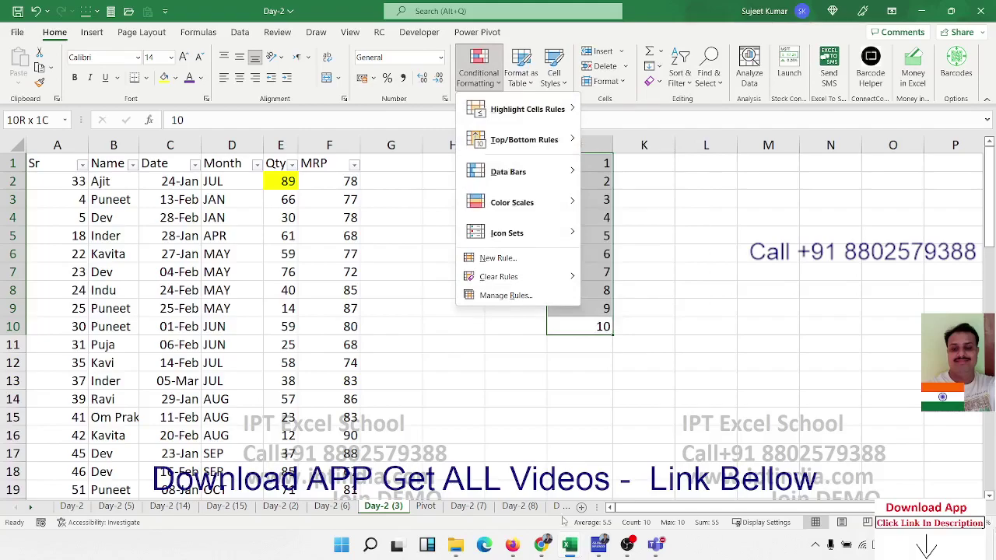
key("Escape")
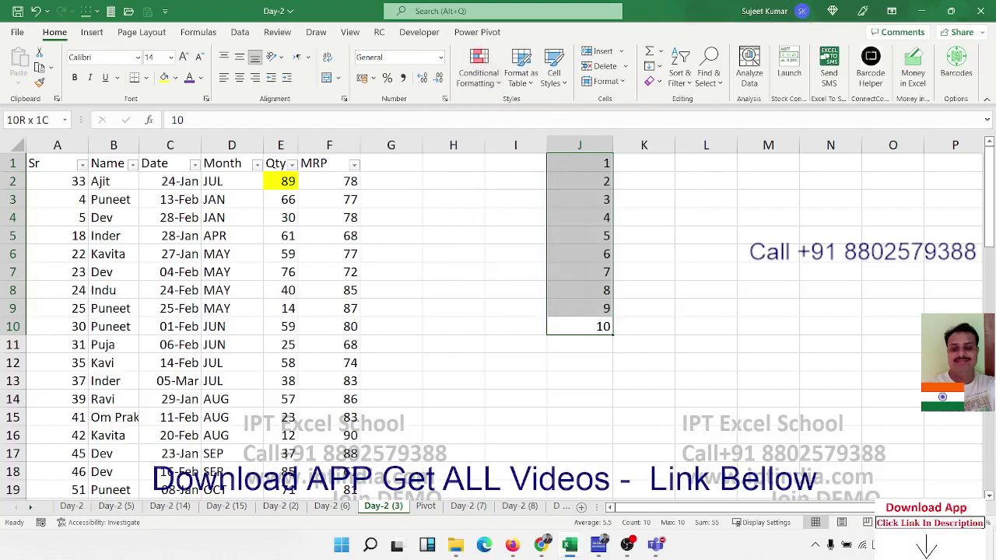
scroll(795, 337, "right", 1)
scroll(795, 337, "right", 2)
scroll(795, 336, "right", 2)
scroll(794, 336, "right", 1)
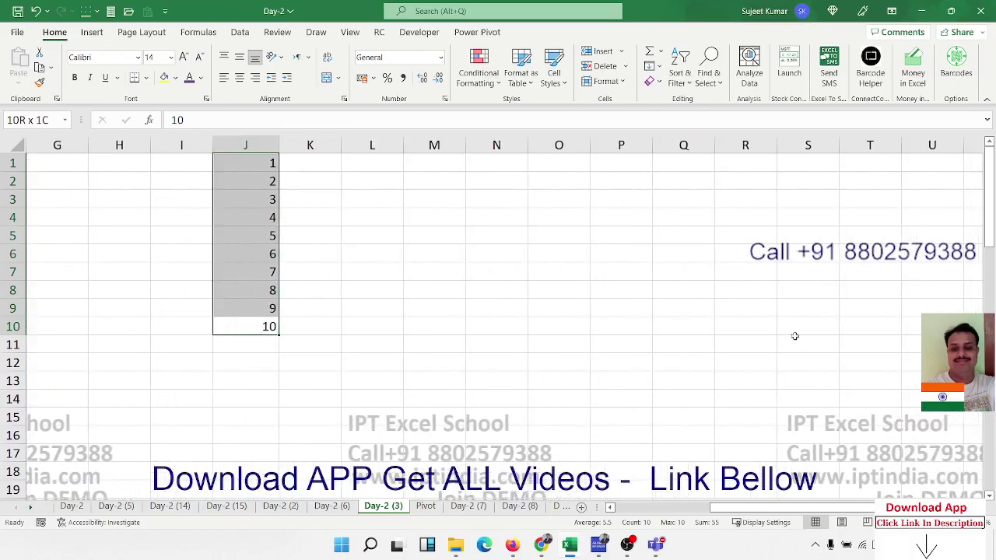
left_click(479, 74)
mouse_move(494, 123)
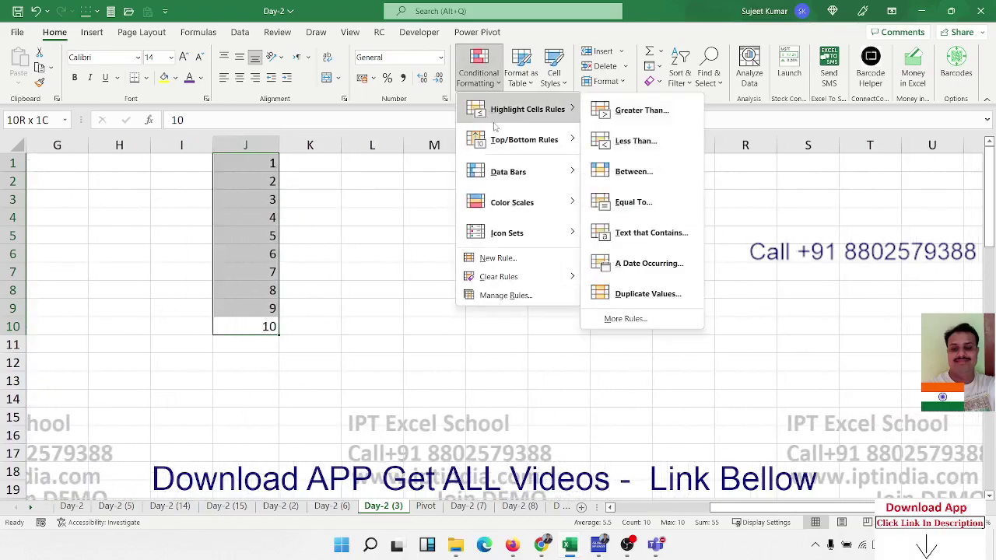
mouse_move(576, 174)
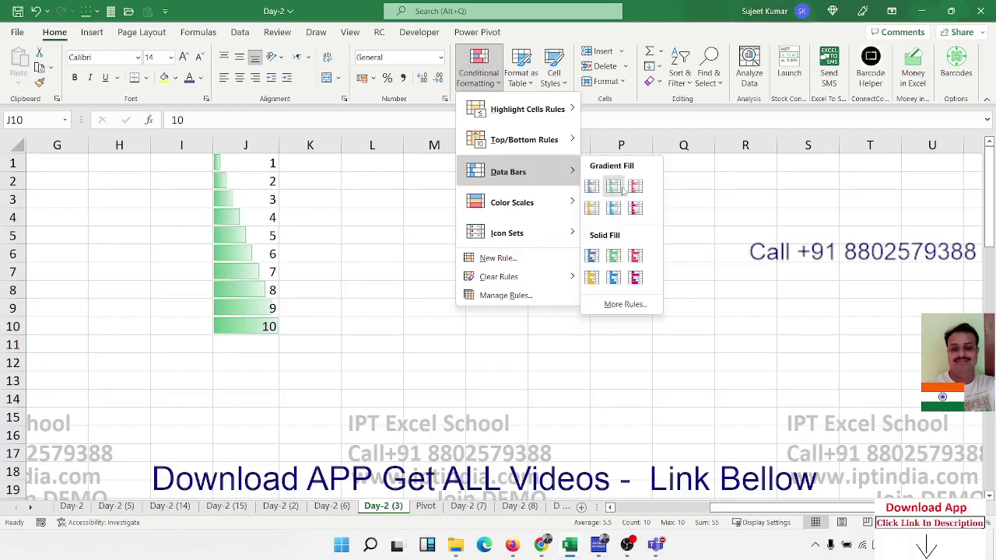
mouse_move(534, 204)
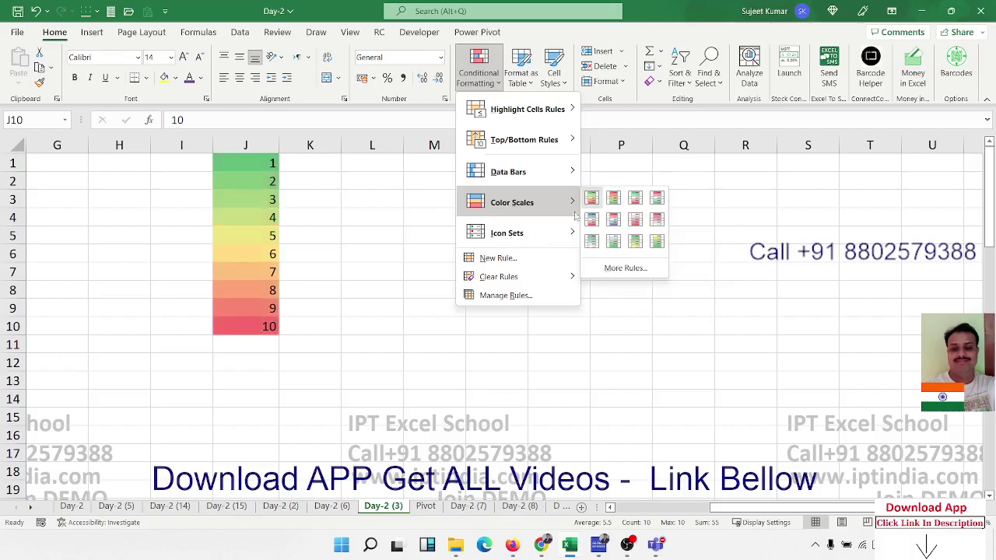
left_click(362, 408)
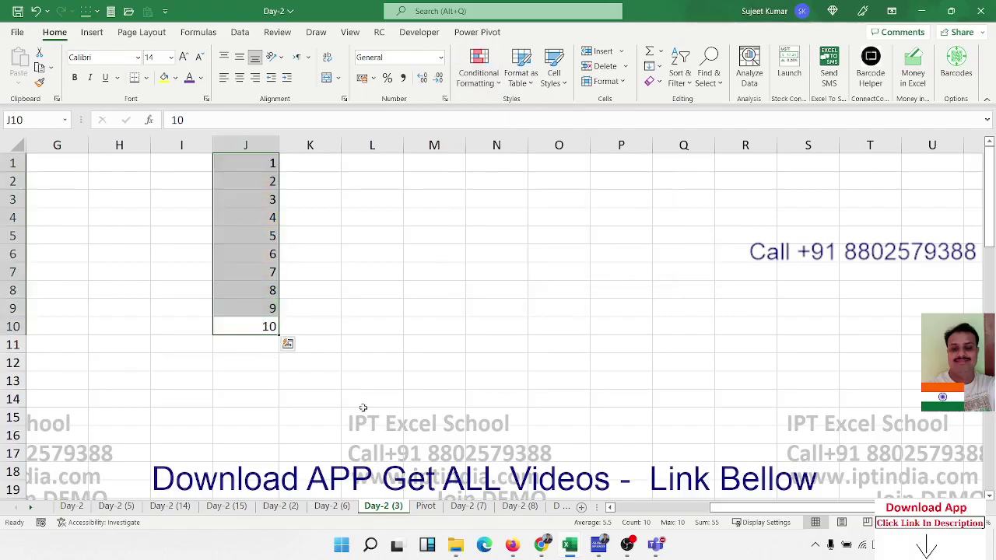
Go to the Pivot sheet and jump to the top of its Unit column.
left_click(517, 238)
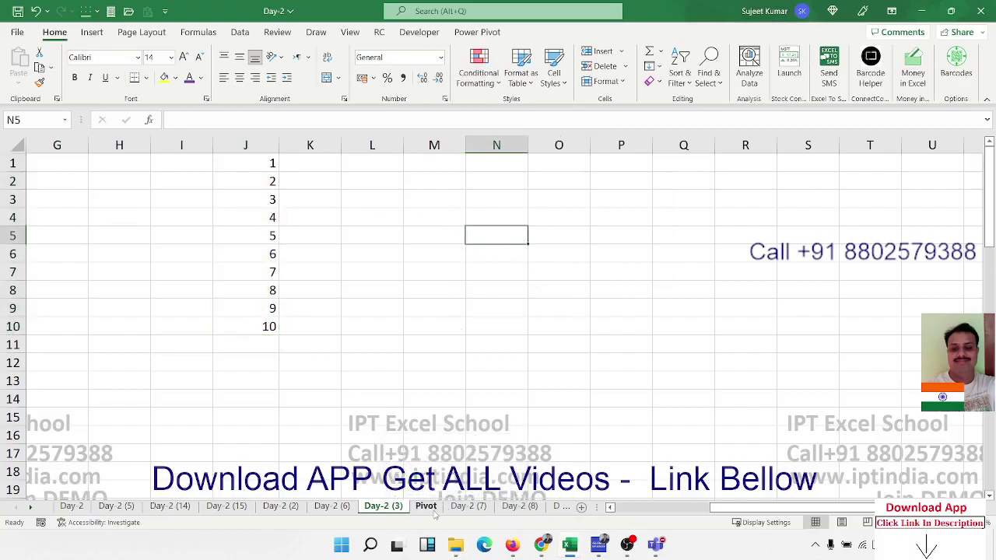
left_click(272, 327)
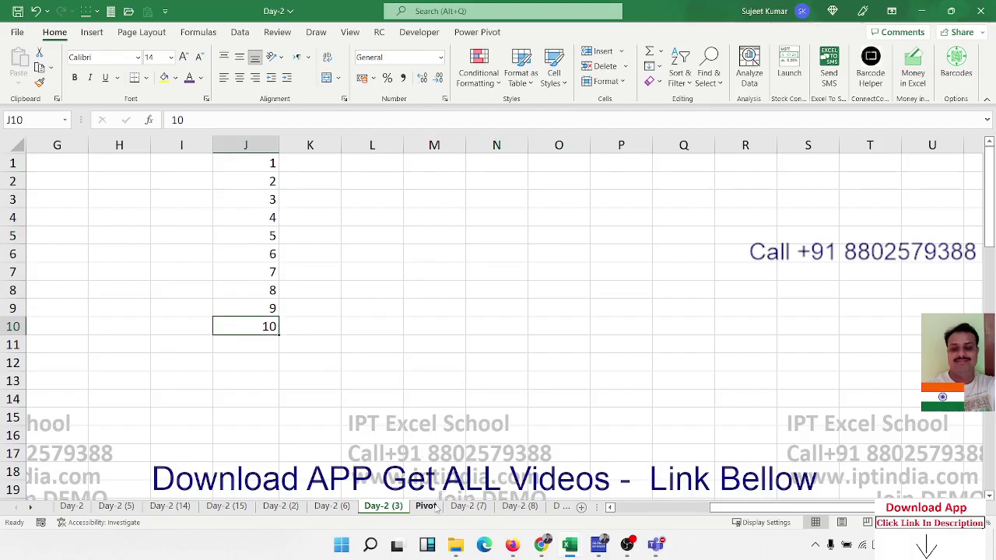
left_click(426, 506)
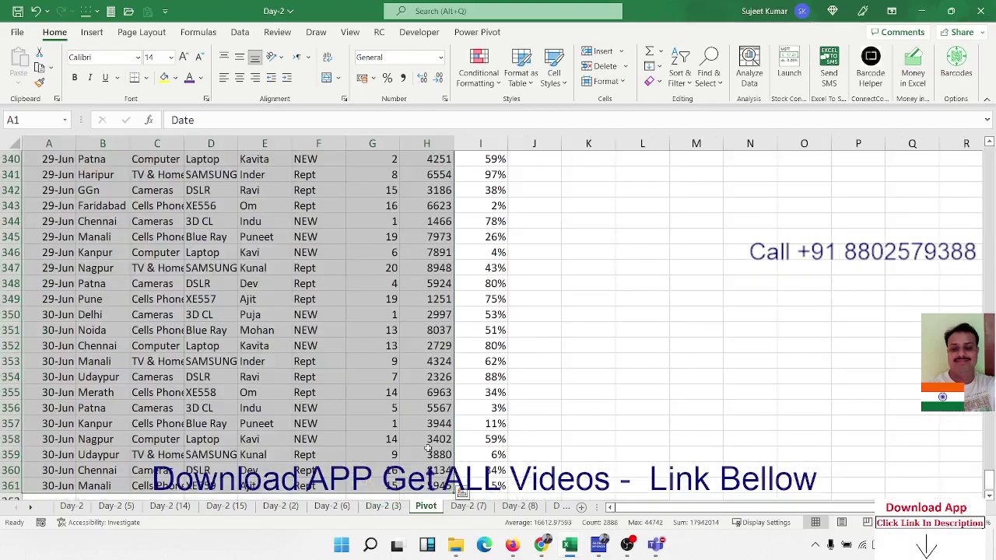
left_click(380, 343)
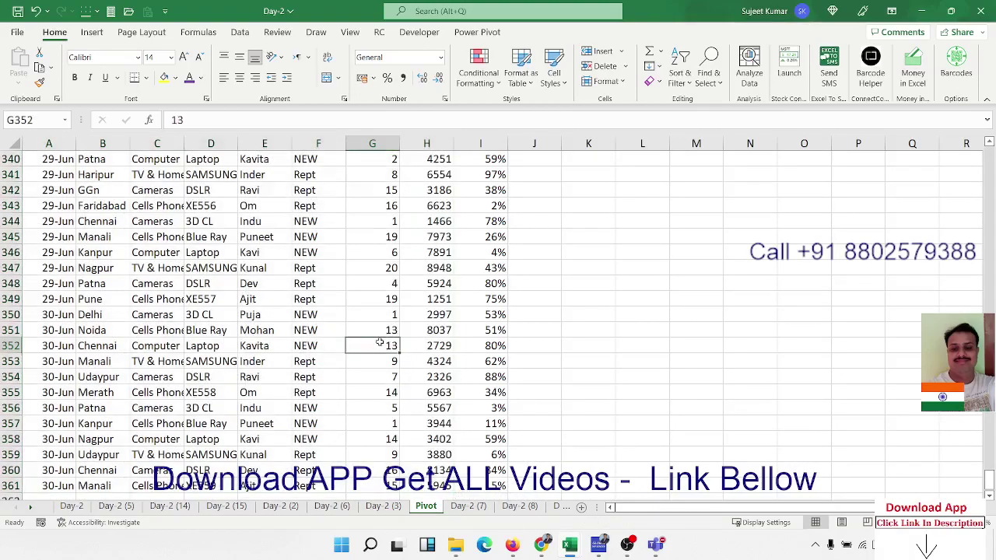
key("ctrl+Up")
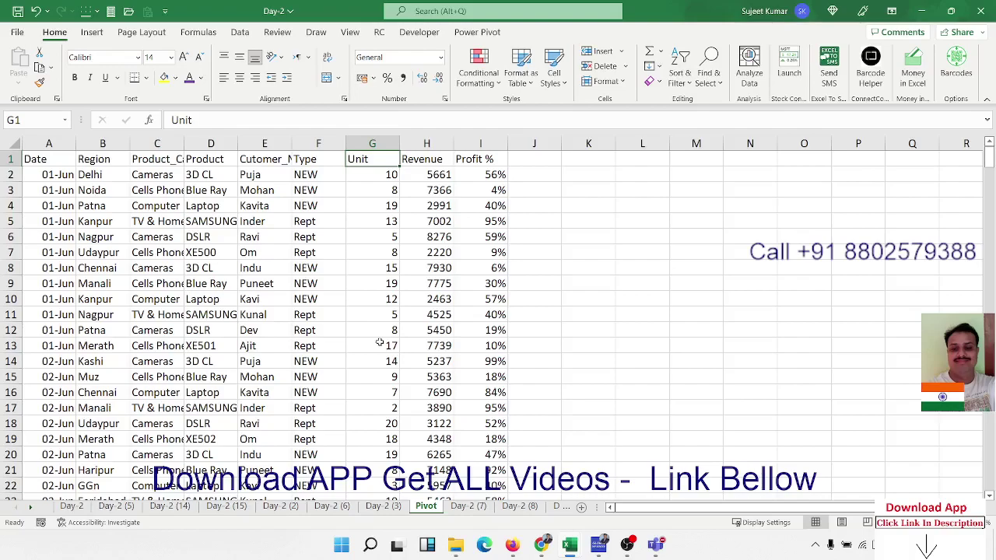
Wipe the whole Day-2 (7) sheet, removing the customers-by-city pivot, and return to the Pivot sheet's sales data.
left_click(468, 506)
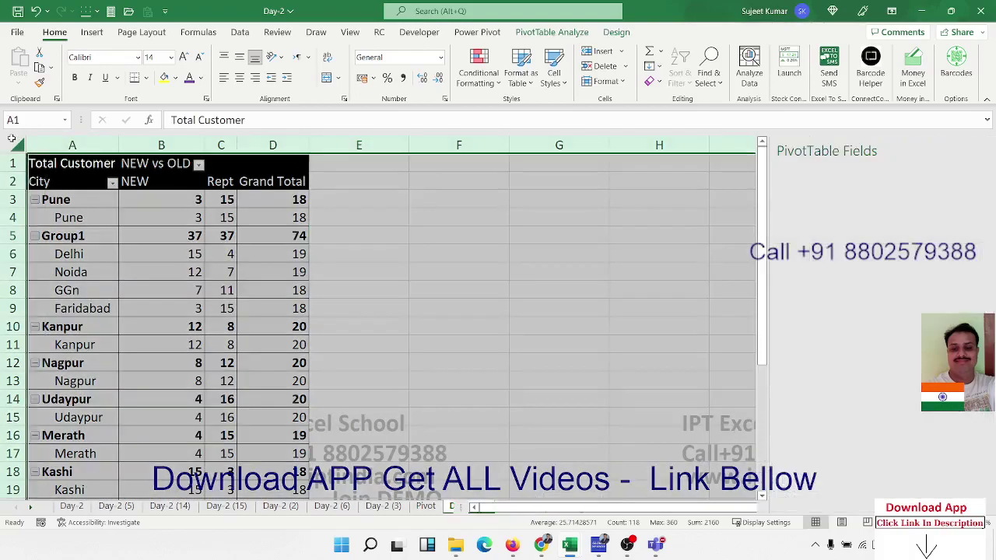
left_click(11, 139)
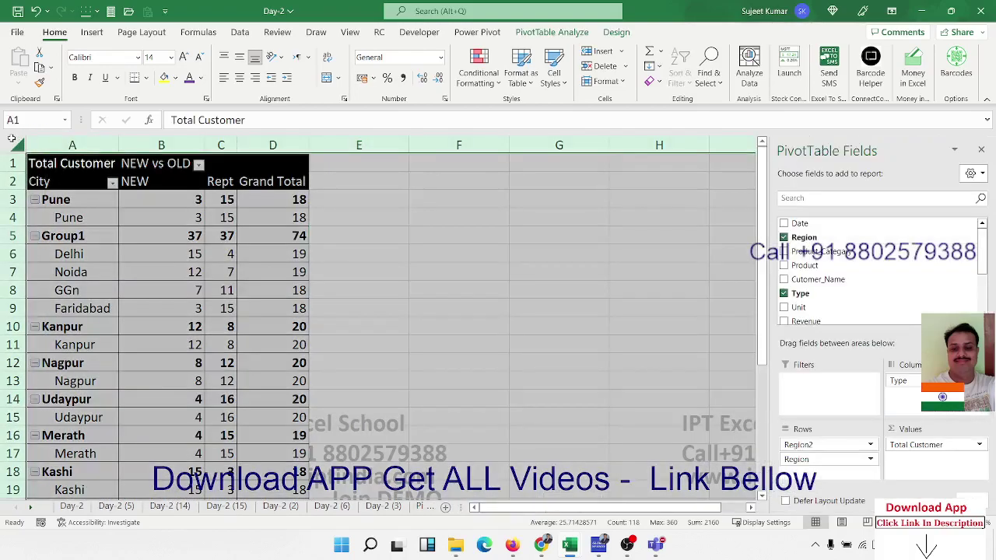
key("Delete")
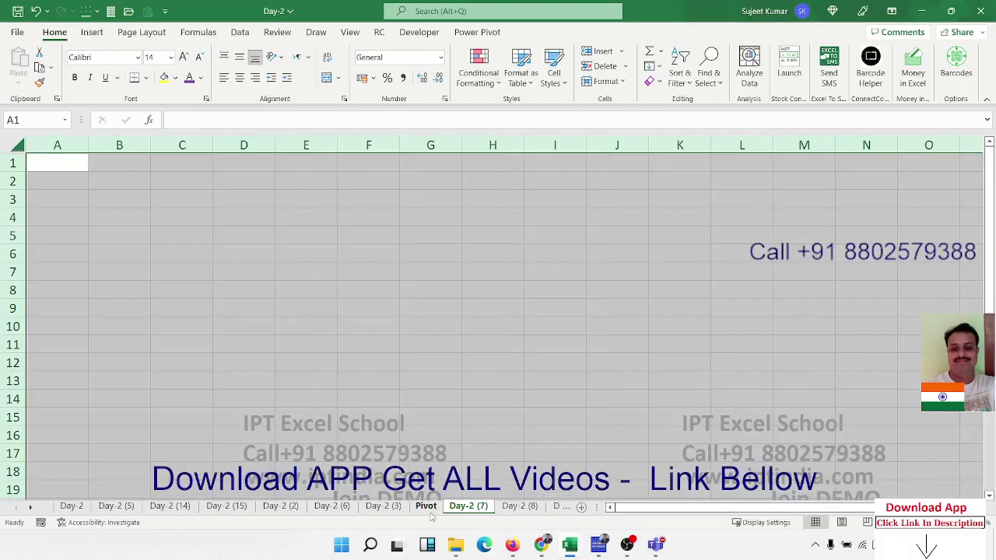
left_click(426, 507)
left_click(157, 218)
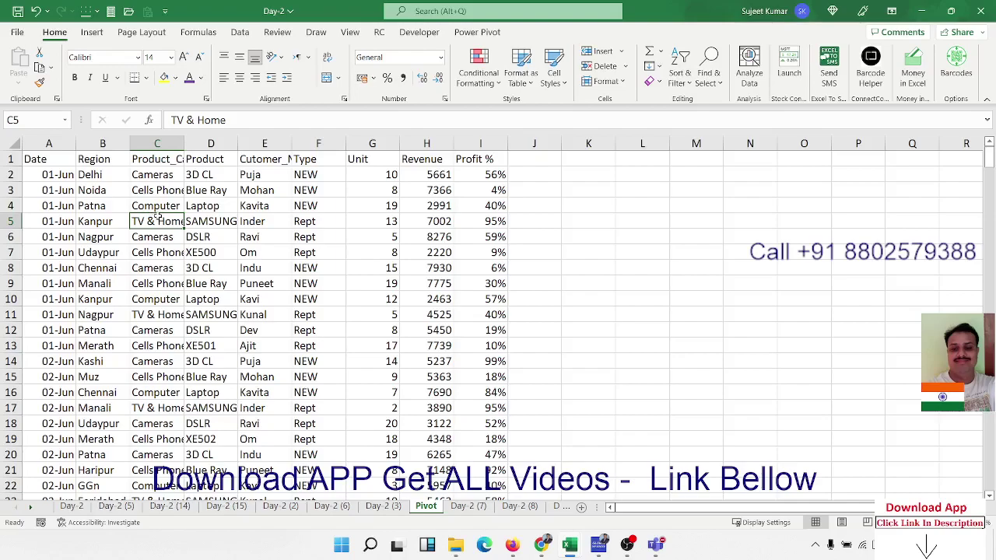
left_click(208, 212)
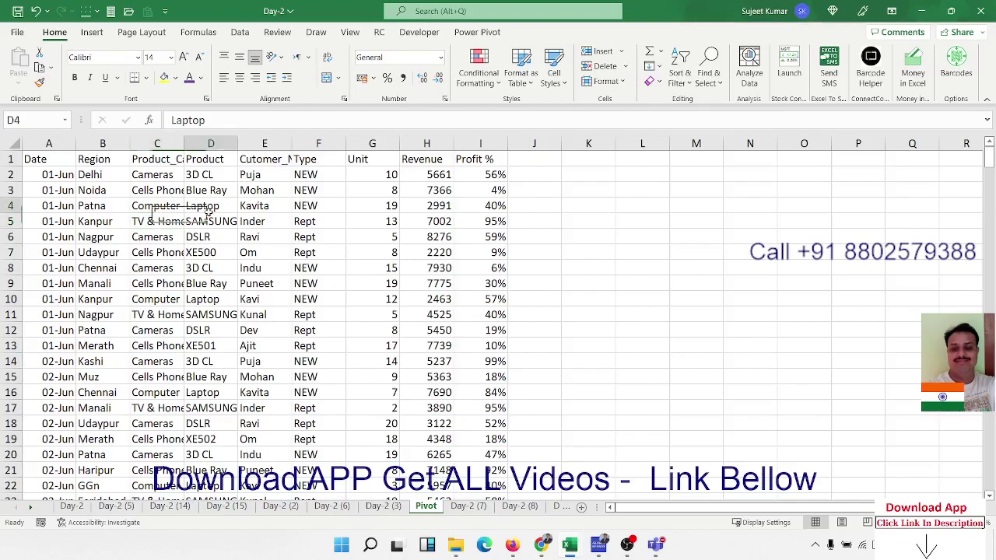
left_click(371, 197)
left_click(287, 223)
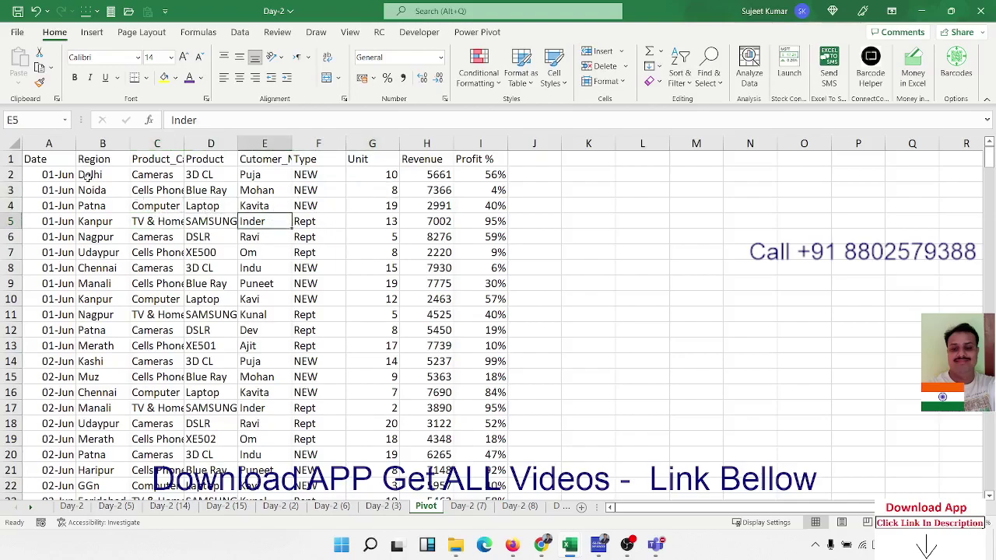
left_click_drag(43, 159, 47, 314)
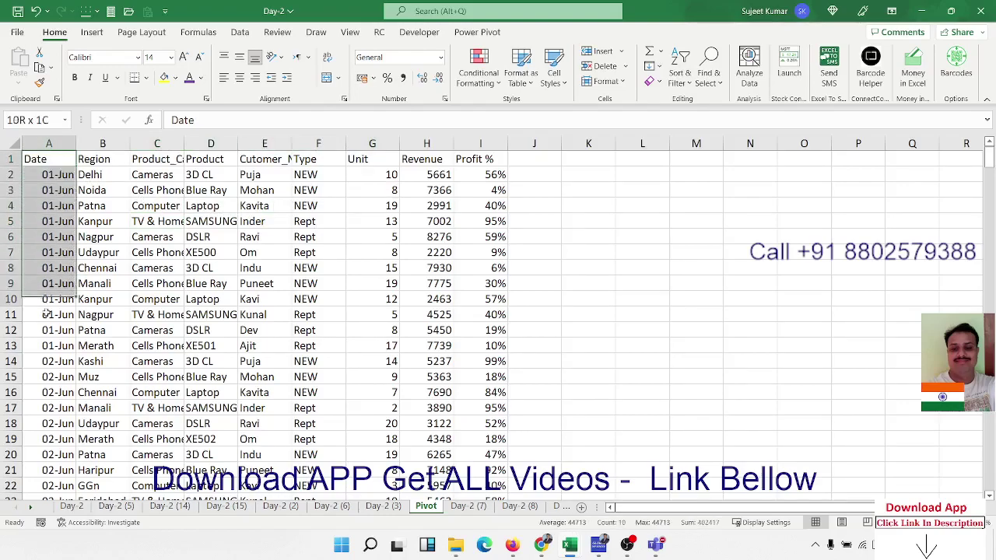
left_click_drag(107, 173, 108, 268)
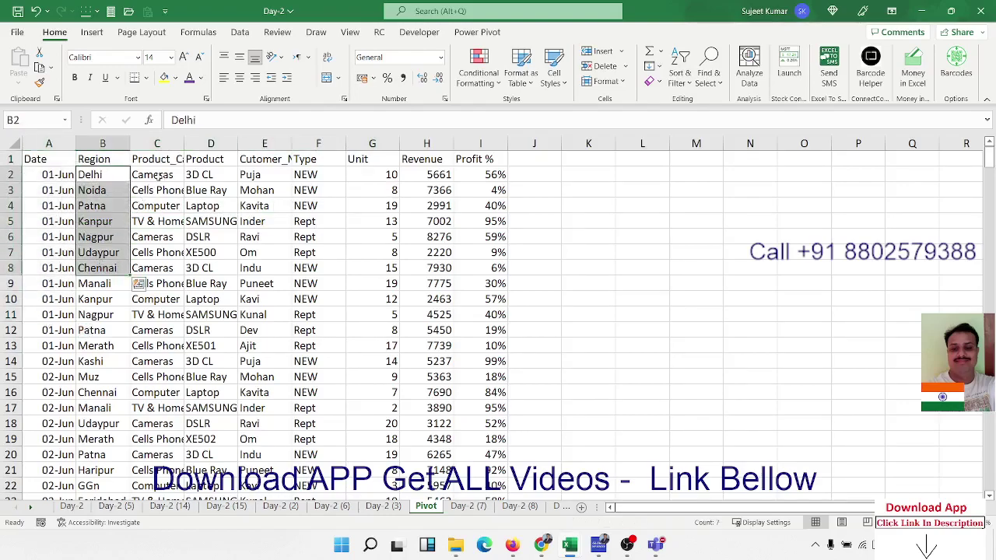
left_click_drag(152, 175, 165, 264)
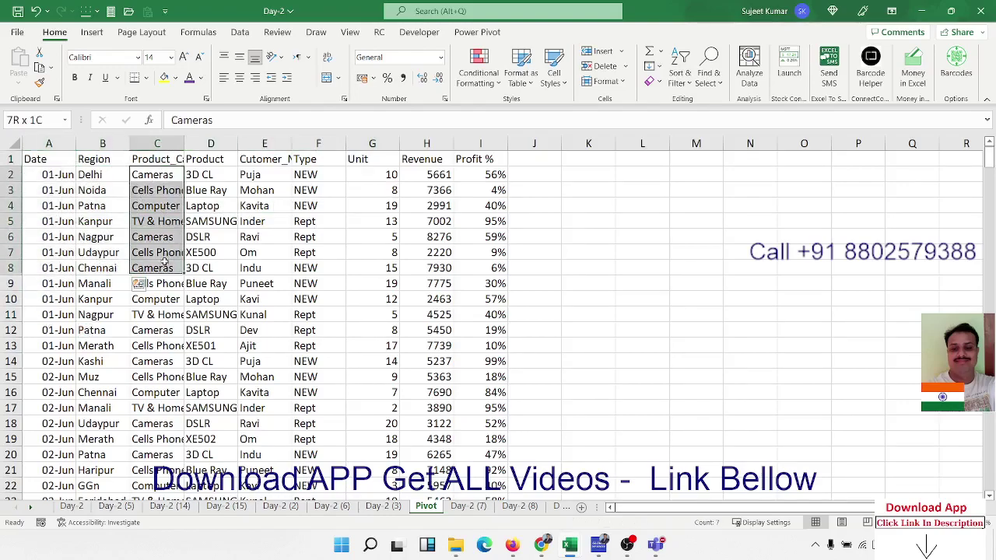
left_click(210, 175)
left_click_drag(212, 175, 209, 235)
left_click_drag(248, 189, 256, 237)
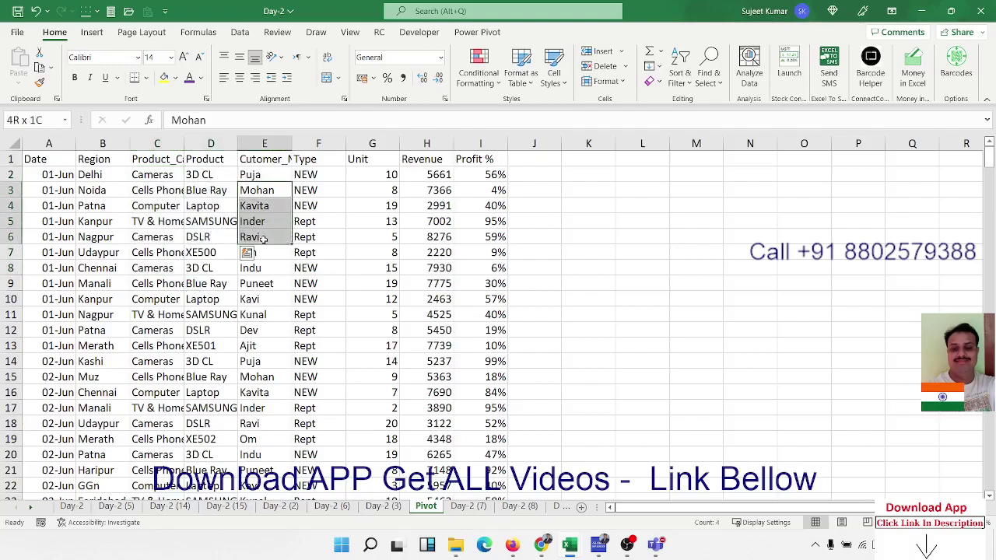
left_click_drag(308, 174, 311, 285)
left_click_drag(375, 176, 379, 247)
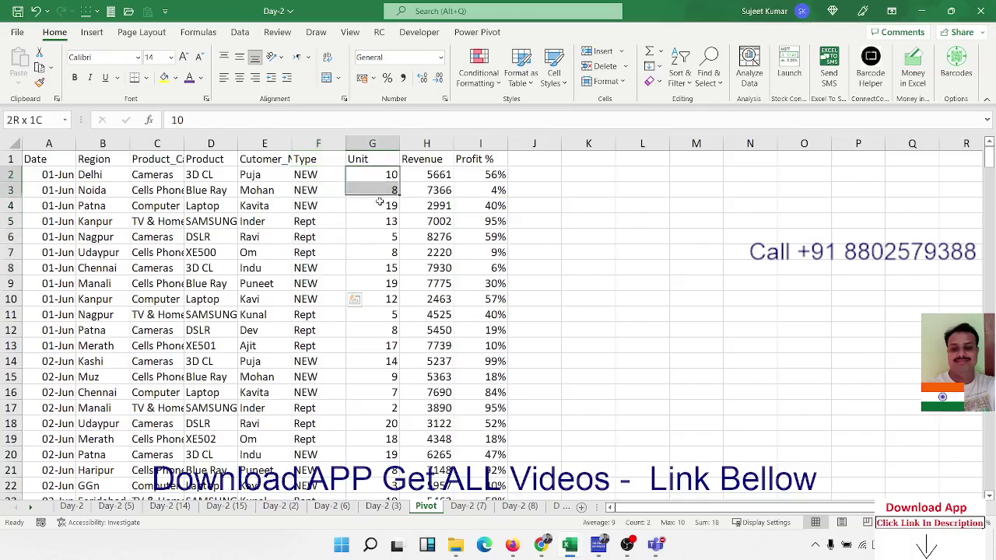
left_click_drag(439, 174, 440, 235)
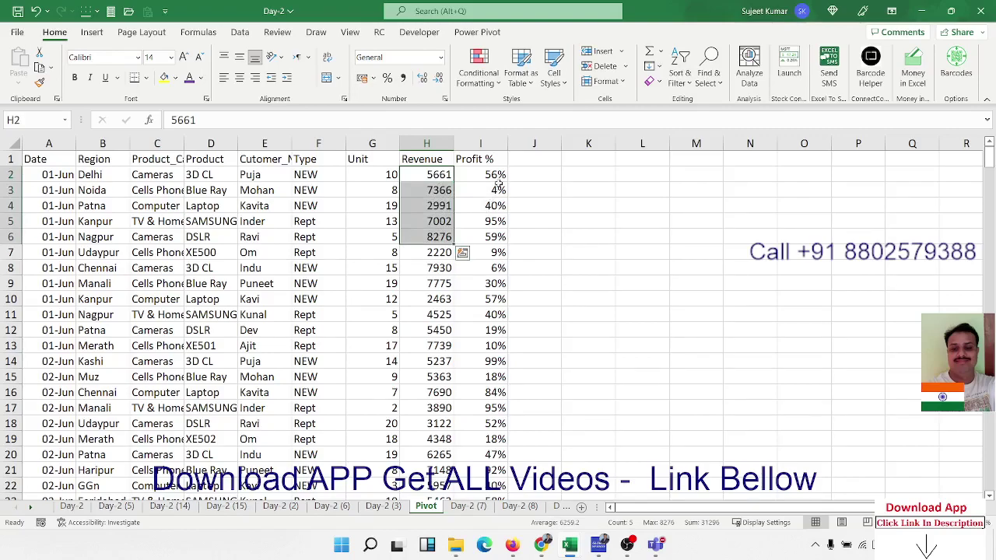
left_click(499, 186)
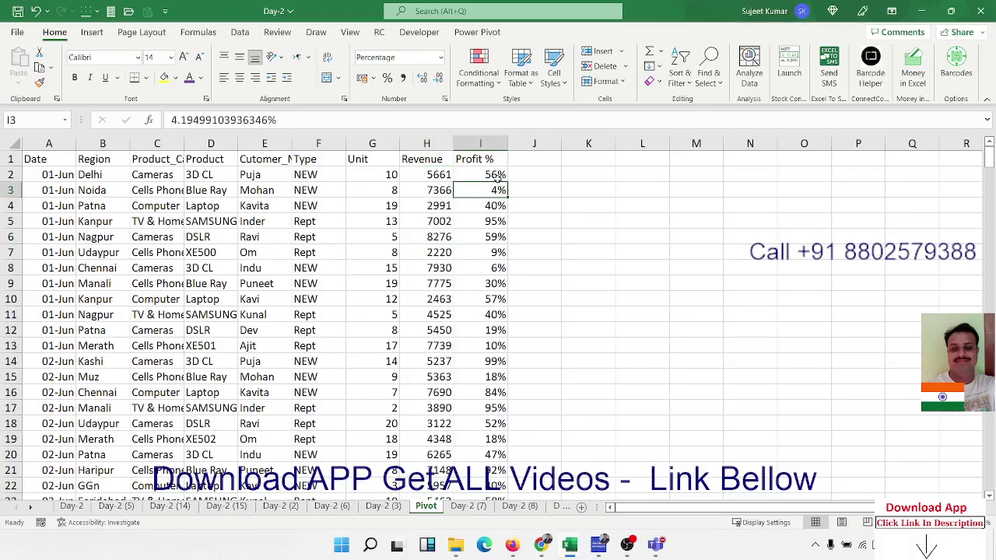
left_click_drag(496, 175, 484, 283)
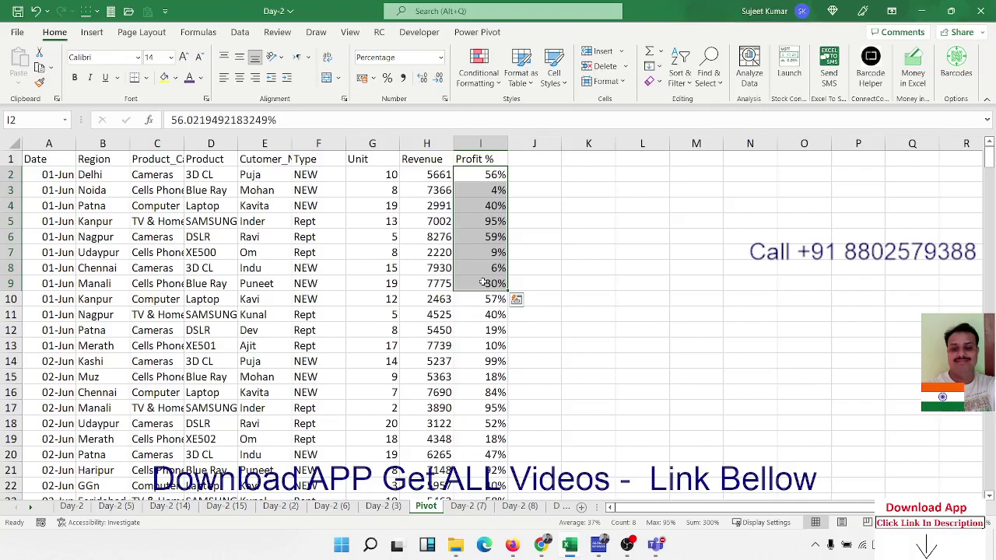
left_click(33, 164)
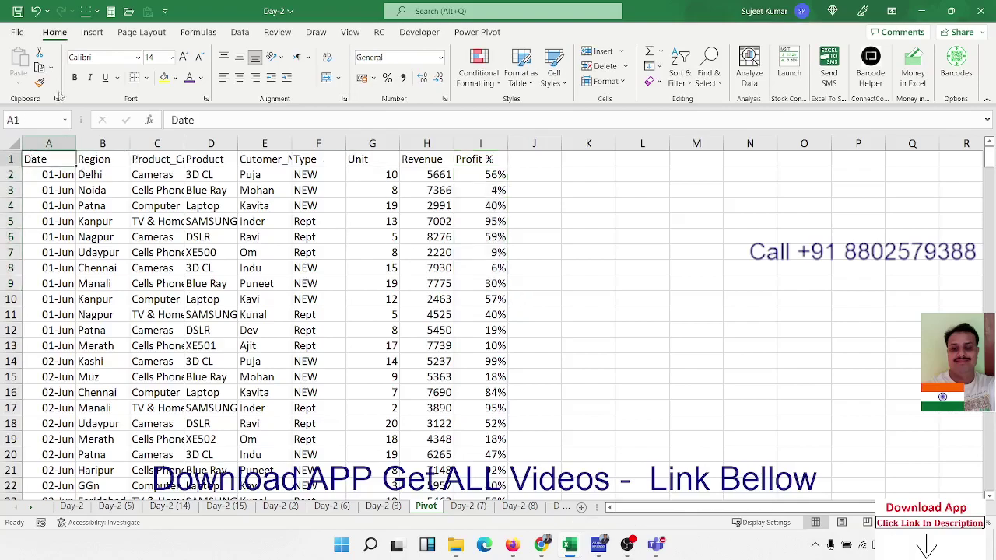
Insert a PivotTable from the Pivot sheet's data, located on the existing worksheet at Day-2 (7)!A1.
left_click(93, 34)
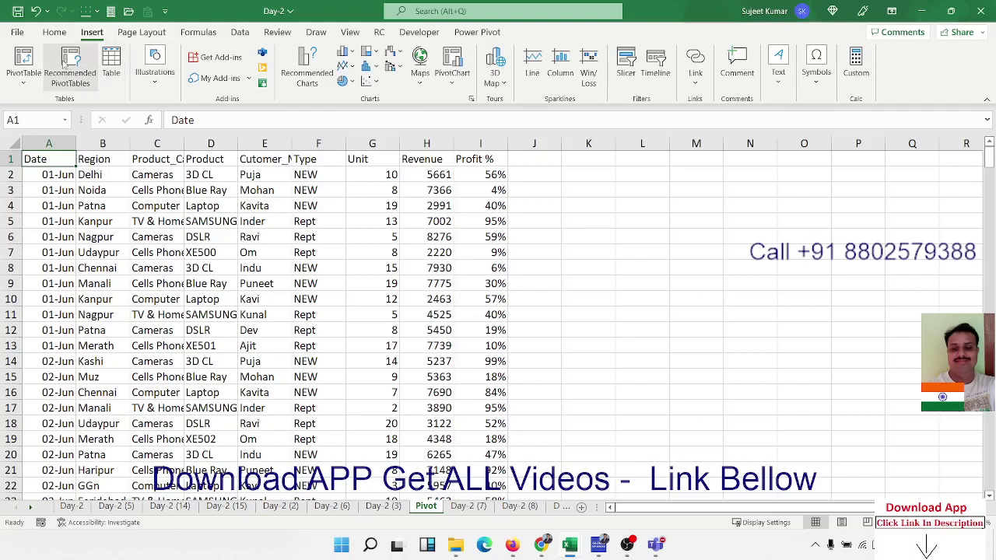
left_click(34, 61)
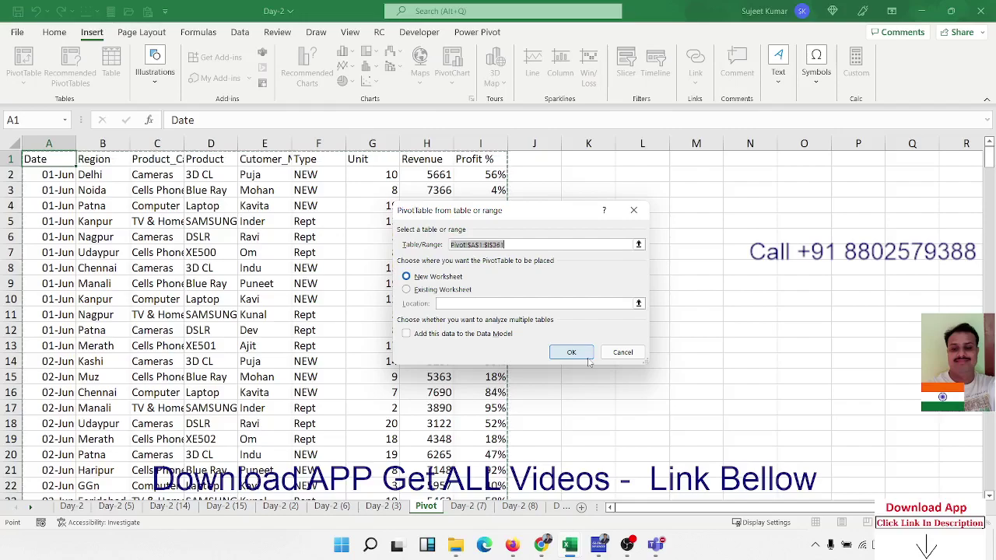
left_click(455, 290)
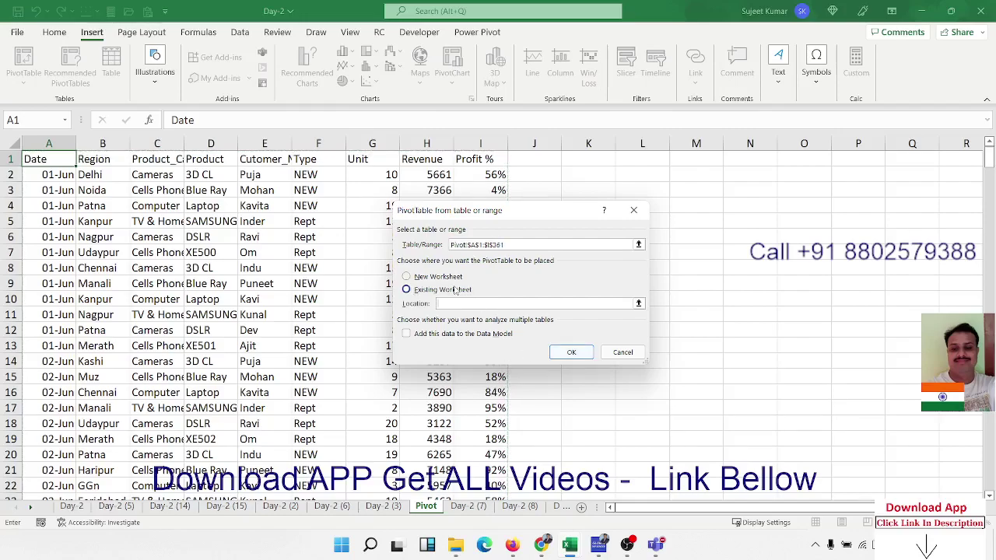
left_click(459, 507)
left_click(41, 169)
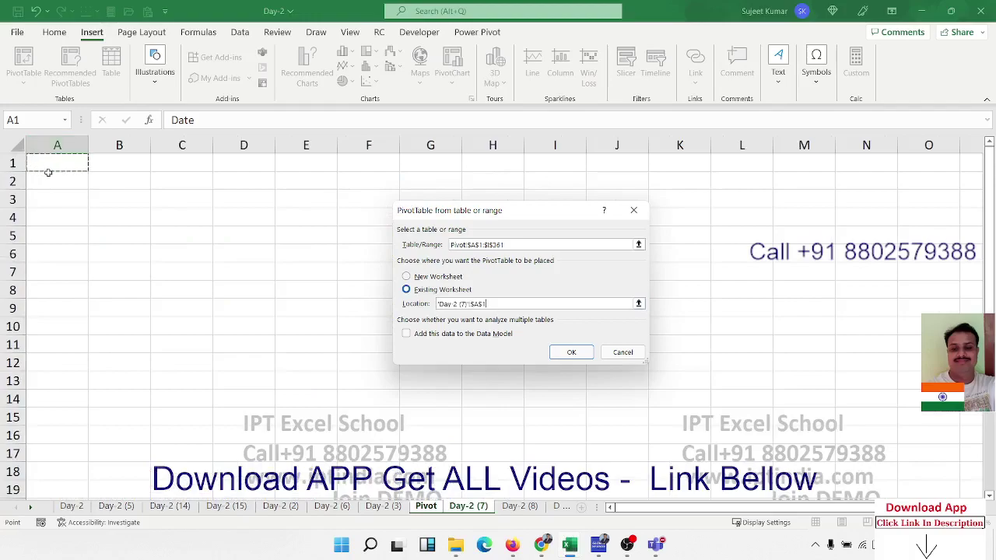
left_click(566, 355)
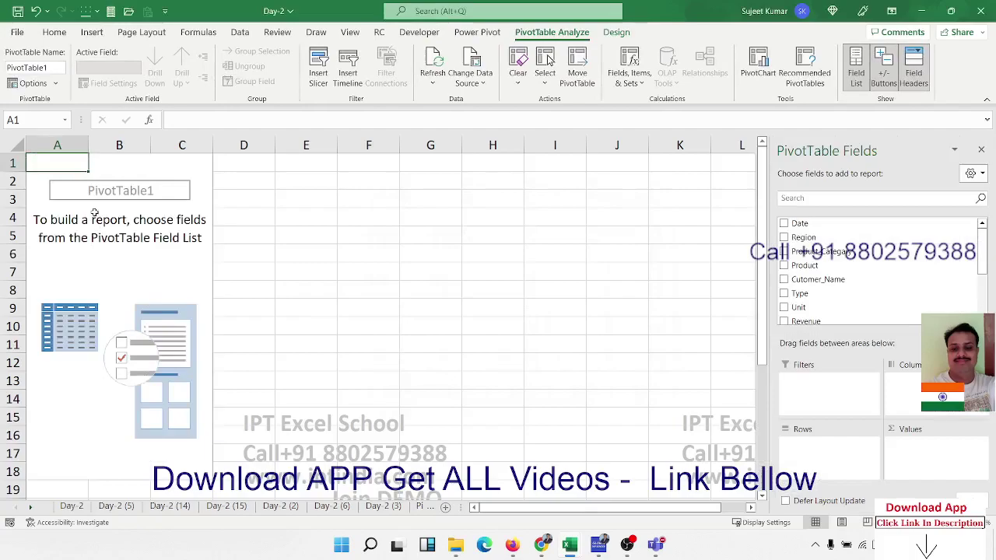
Try moving the empty pivot area to B4:C14 and dismiss the cannot-change-PivotTable error.
left_click_drag(94, 215, 70, 382)
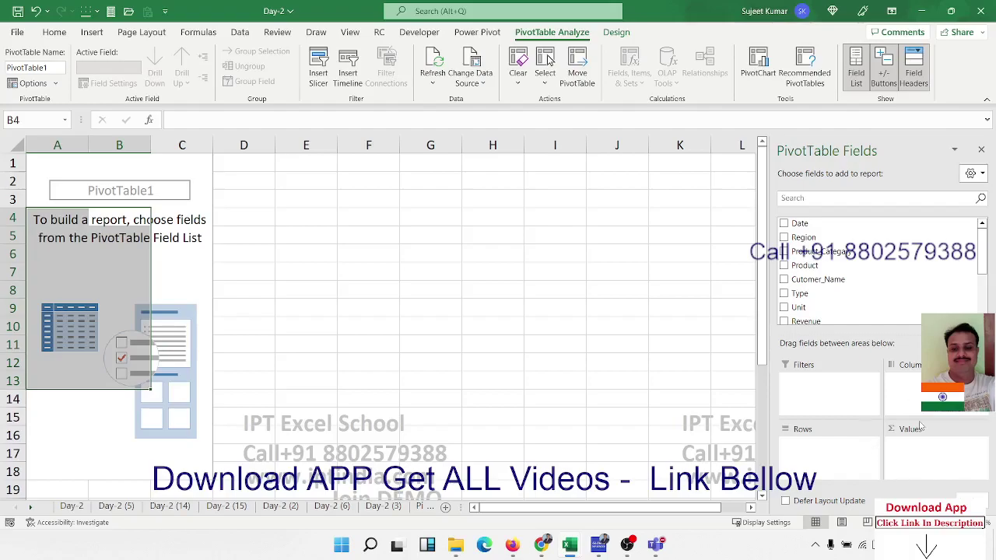
left_click_drag(154, 208, 165, 243)
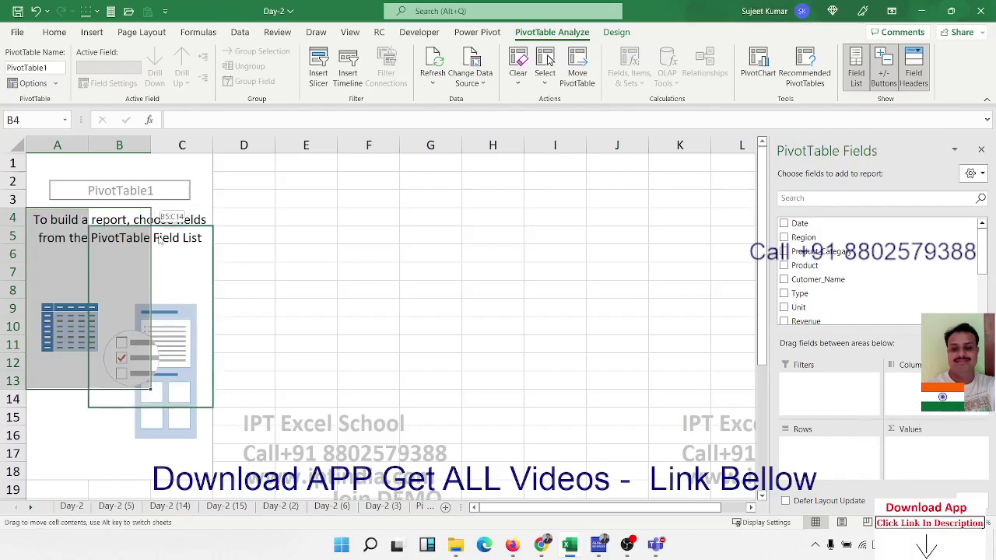
key("Return")
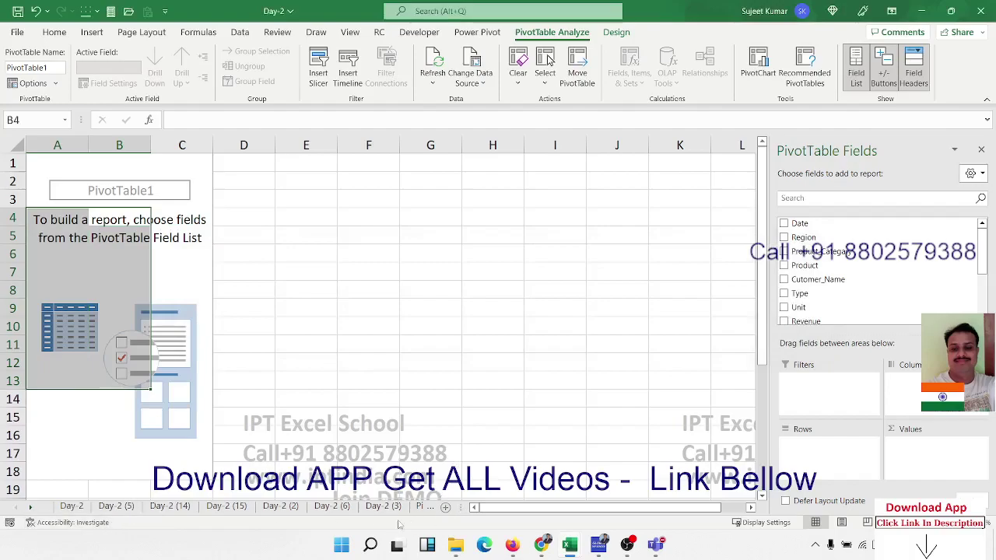
Widen the sheet-tab bar and review the customer, Unit and Revenue columns on the Pivot sheet.
left_click_drag(464, 510, 594, 510)
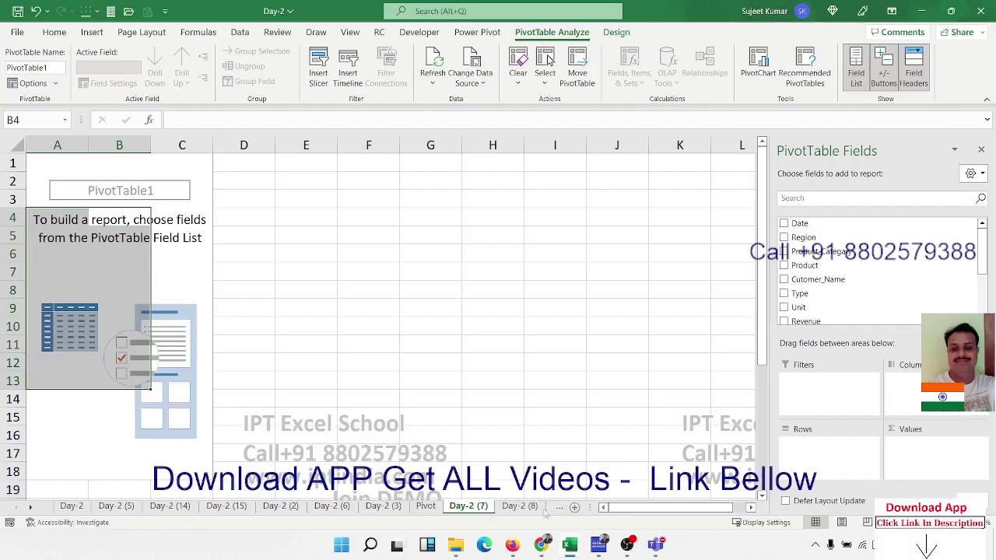
left_click(426, 507)
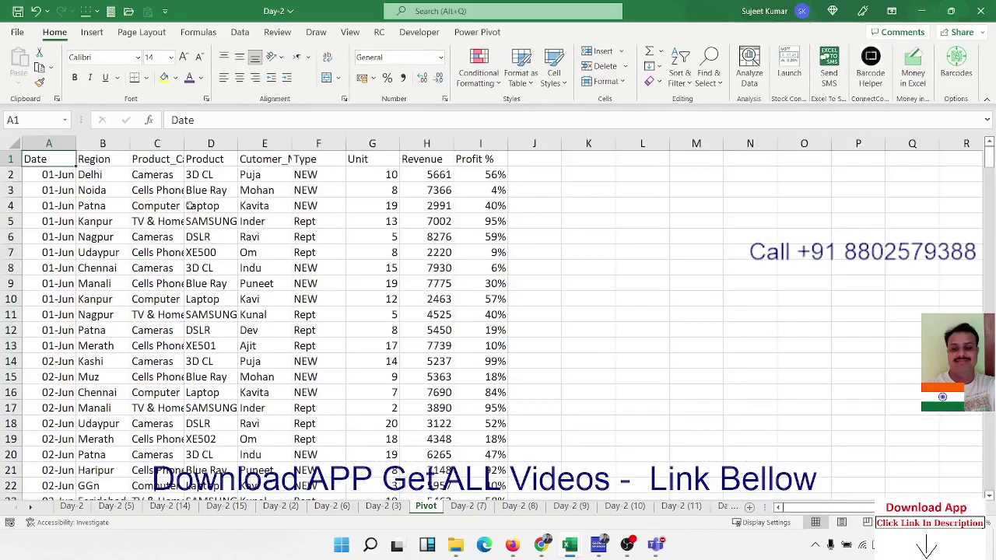
left_click(187, 205)
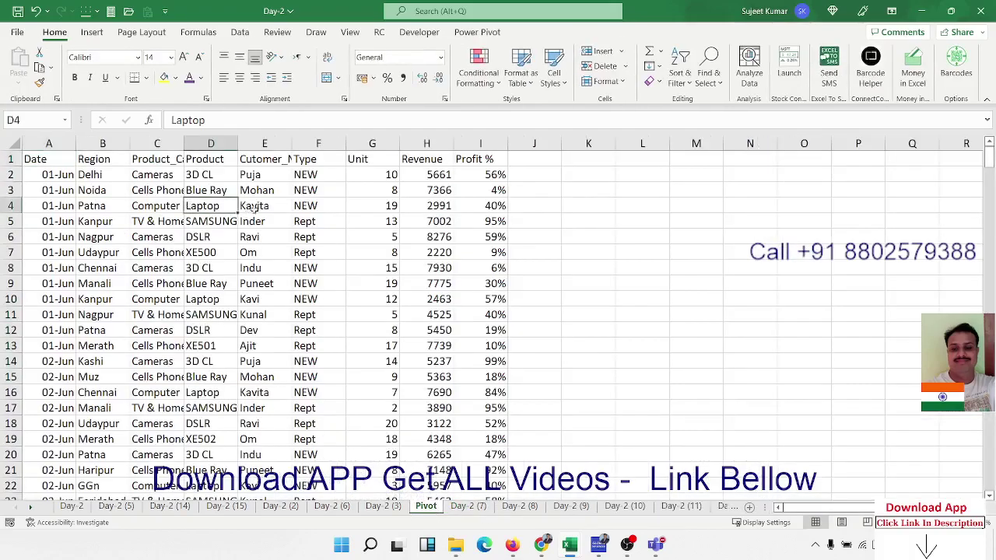
left_click_drag(266, 160, 264, 299)
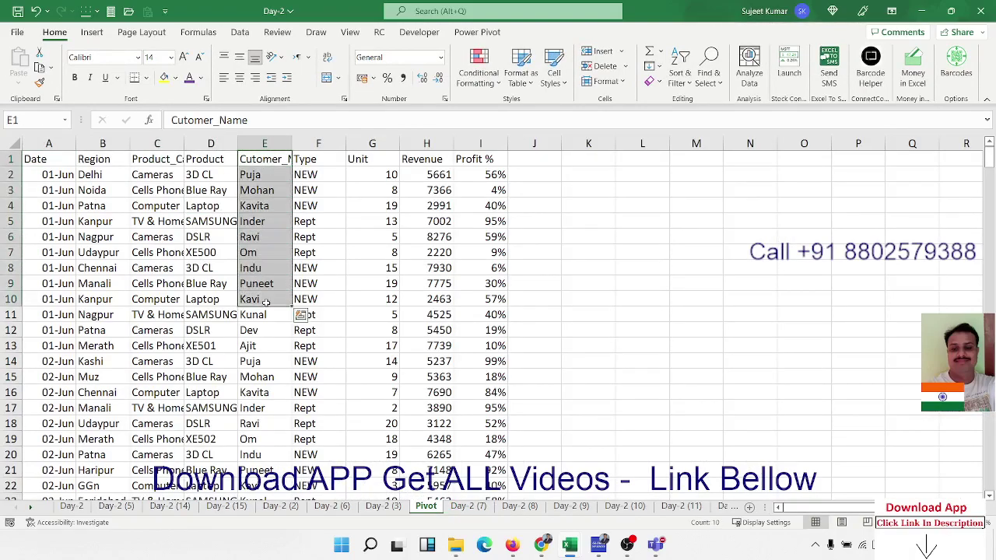
left_click_drag(386, 161, 393, 283)
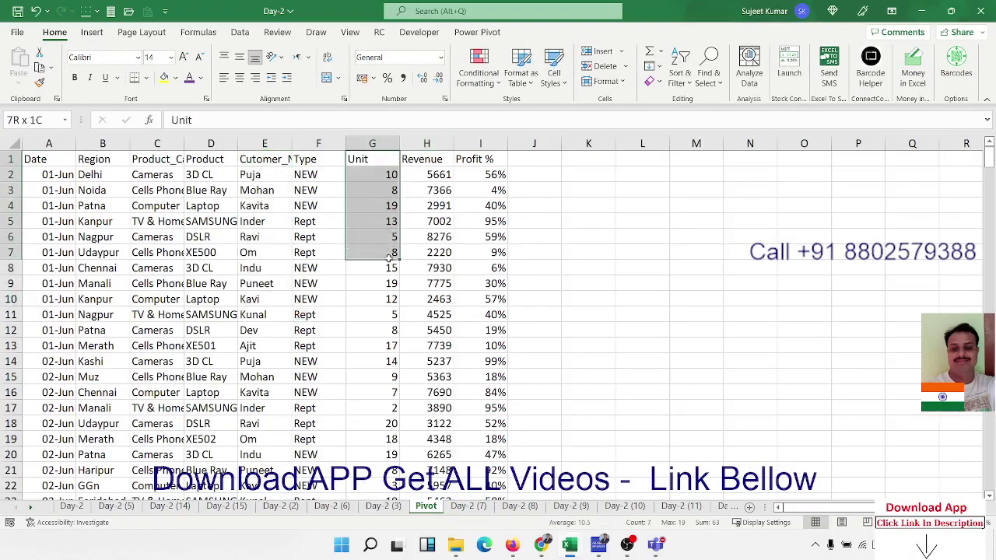
left_click_drag(436, 173, 440, 266)
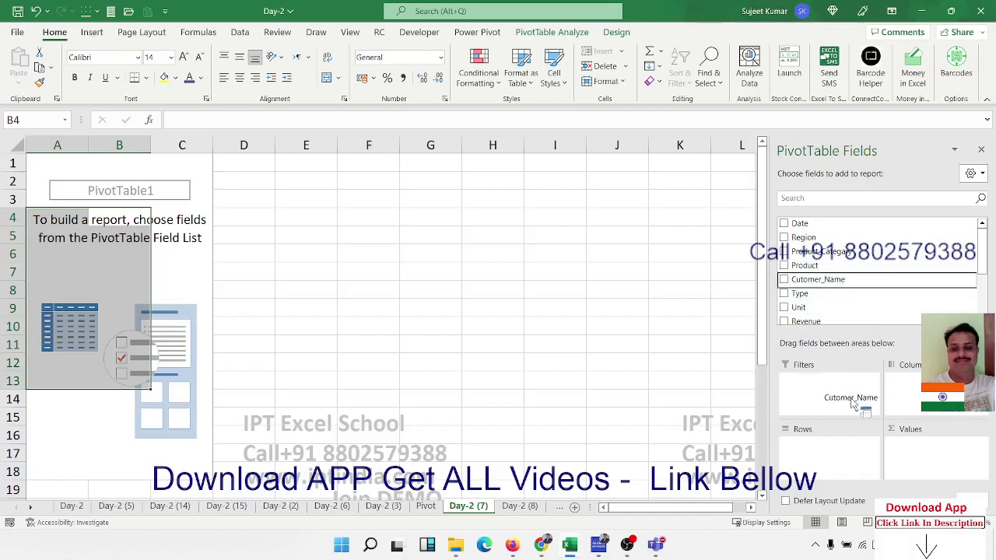
Add Cutomer_Name to Rows, and Unit and Profit % to Values.
left_click_drag(840, 287, 833, 460)
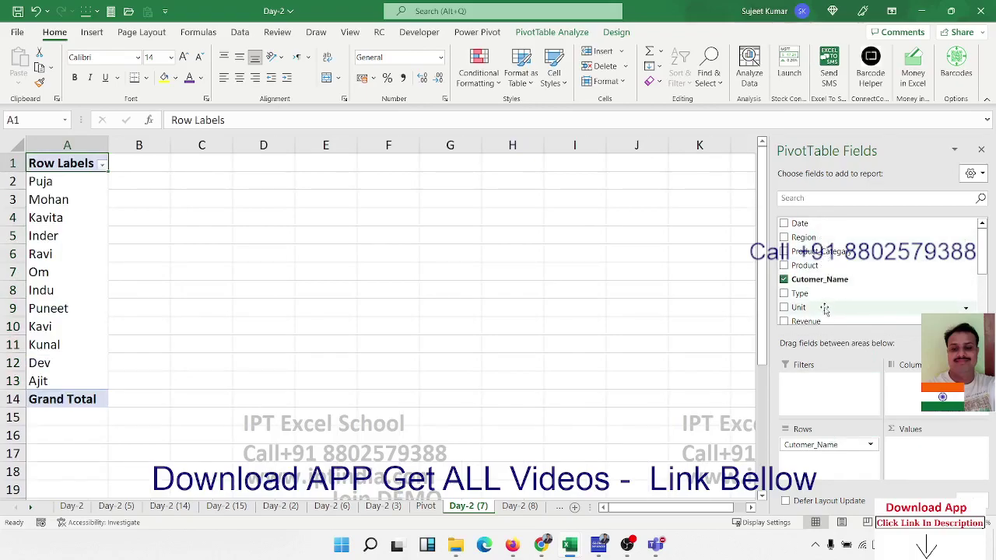
left_click_drag(825, 309, 915, 448)
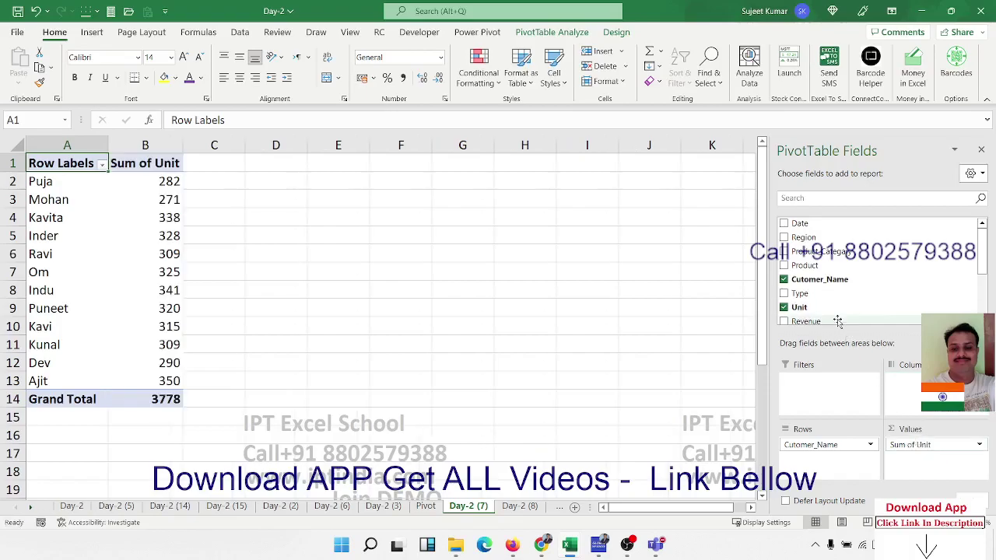
scroll(837, 321, "down", 2)
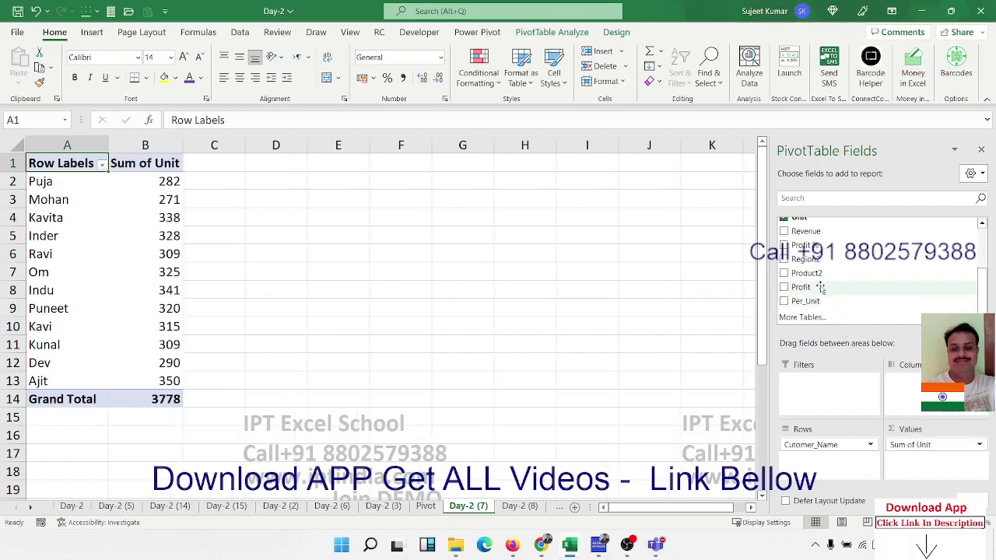
mouse_move(806, 246)
left_mouse_down()
mouse_move(943, 480)
mouse_move(930, 467)
left_mouse_up()
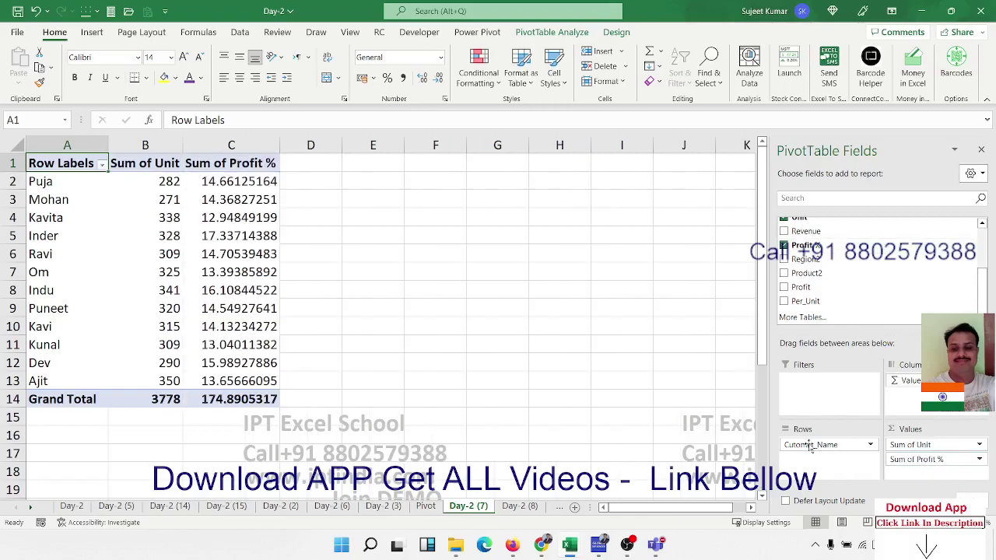
Compare the pivot's customer names, Puja to Kunal, against the names in the Pivot sheet's source data.
left_click(55, 187)
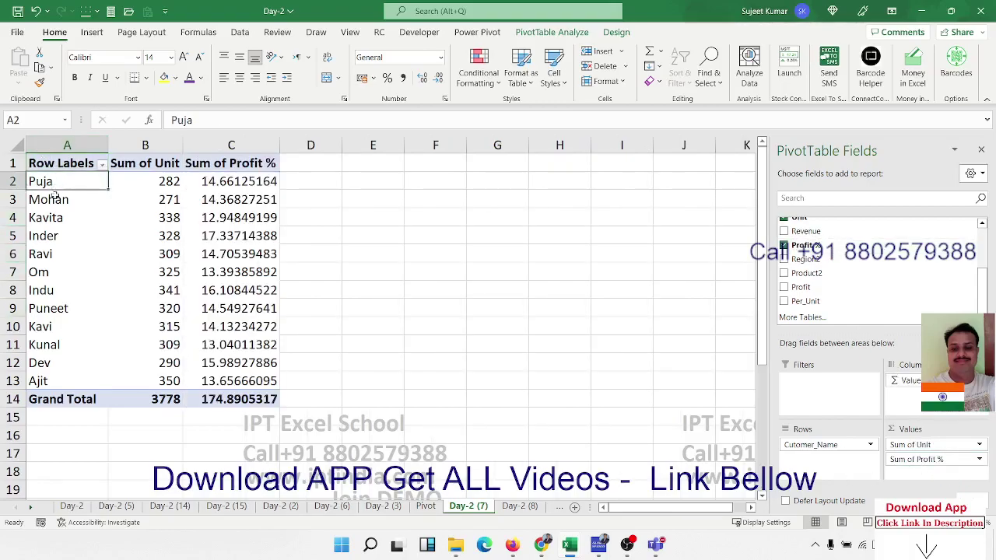
left_click_drag(55, 195, 54, 346)
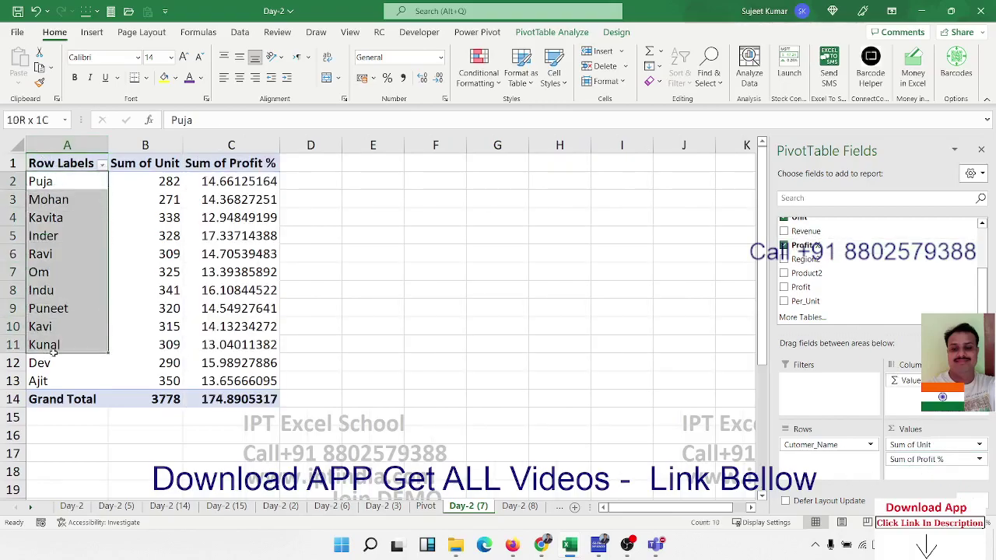
left_click(426, 507)
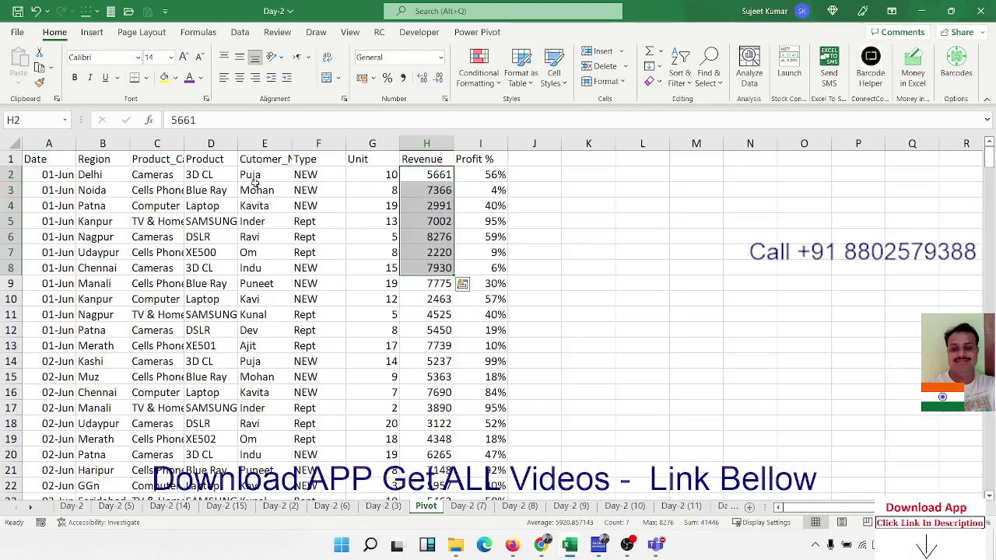
left_click_drag(257, 190, 256, 346)
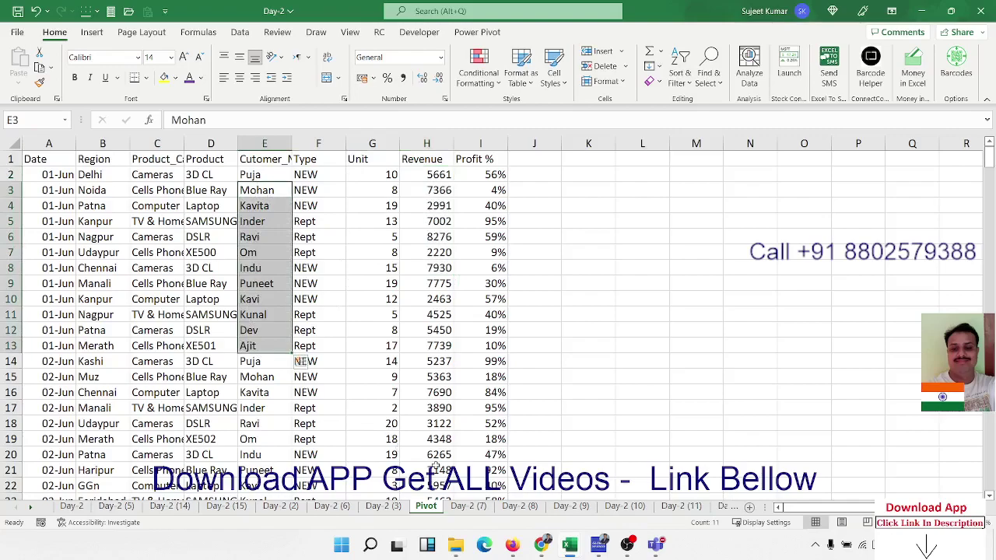
left_click(468, 507)
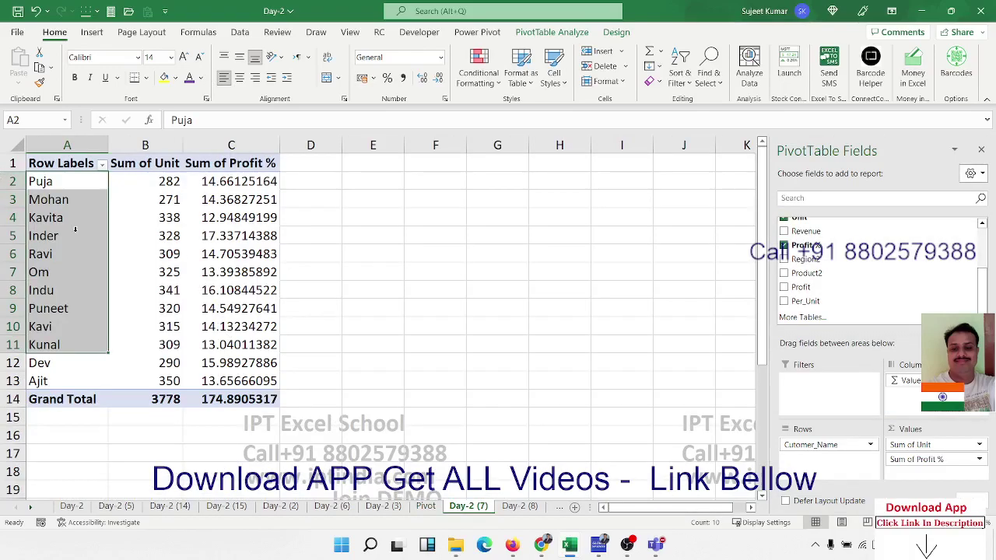
Remove Sum of Profit % from Values and add Revenue in its place.
left_click(176, 252)
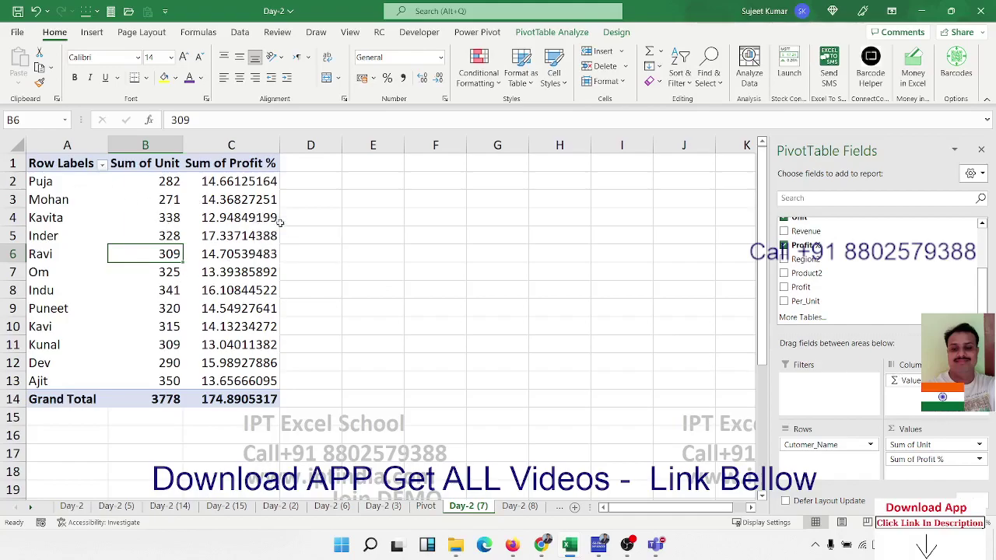
left_click_drag(934, 460, 923, 298)
left_click_drag(814, 225, 923, 461)
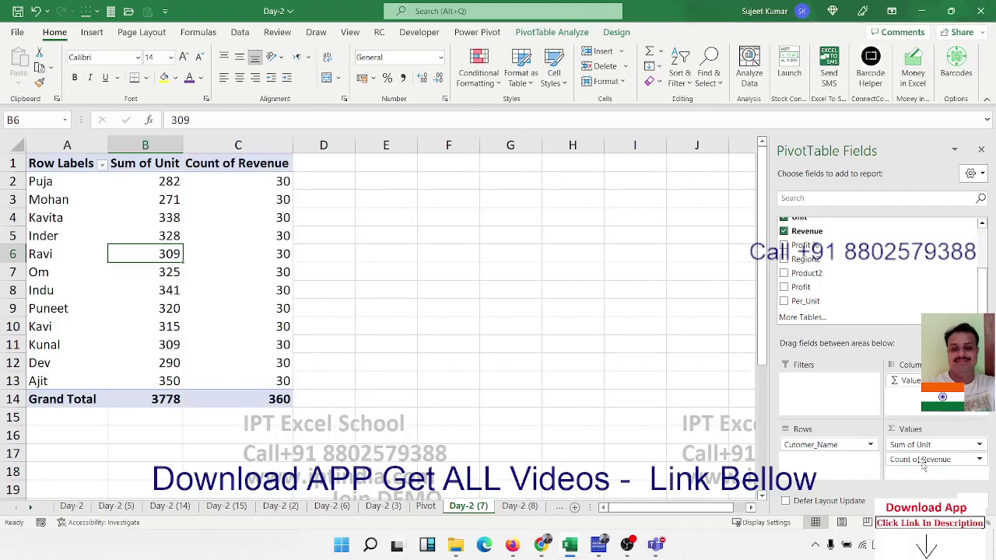
Switch the Revenue value field from Count to Sum, giving a 1836336 grand total.
left_click(978, 460)
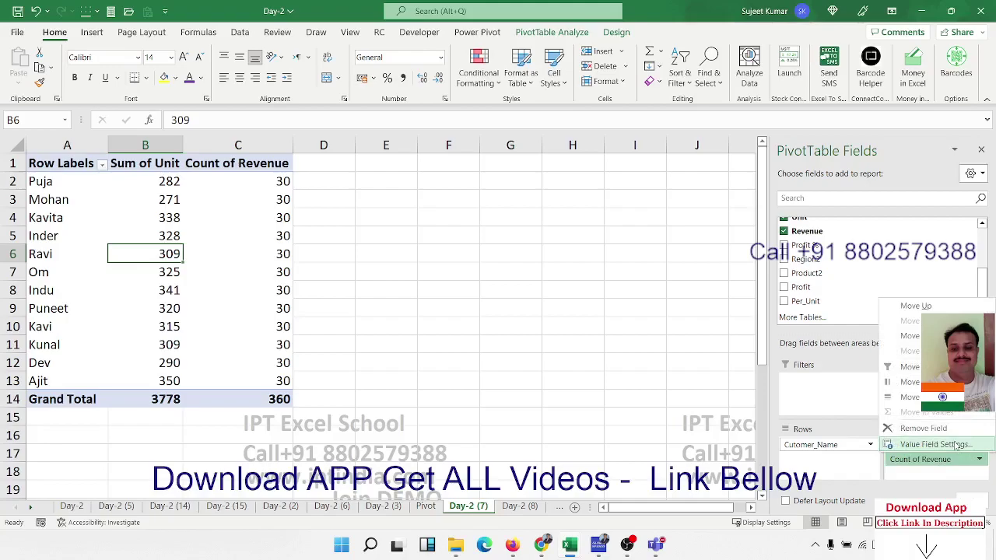
left_click(956, 445)
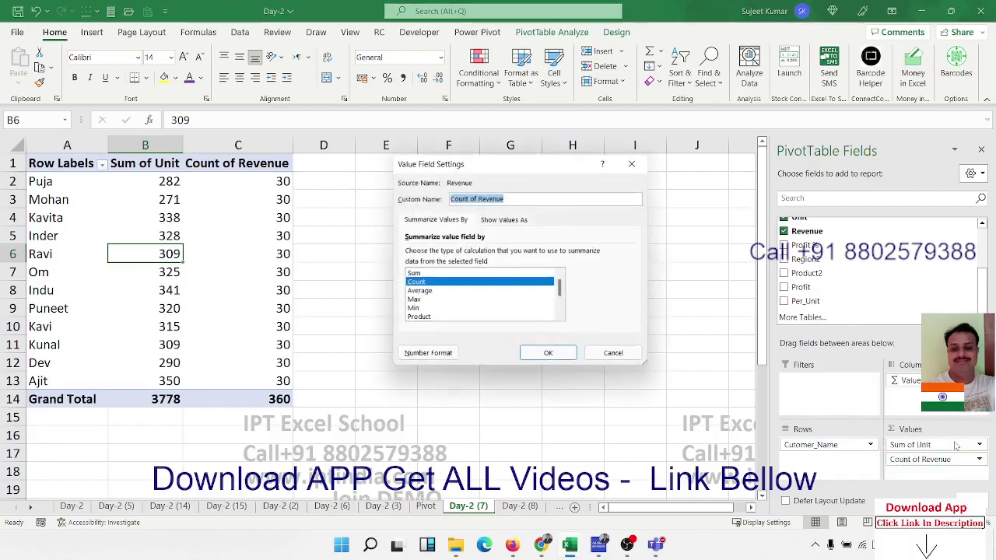
left_click(415, 275)
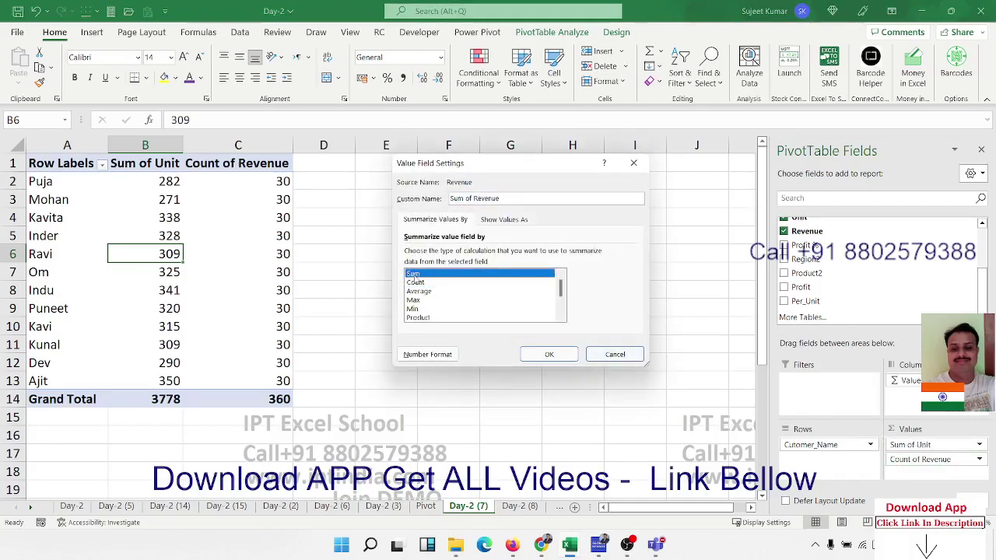
left_click(545, 354)
left_click_drag(256, 181, 251, 381)
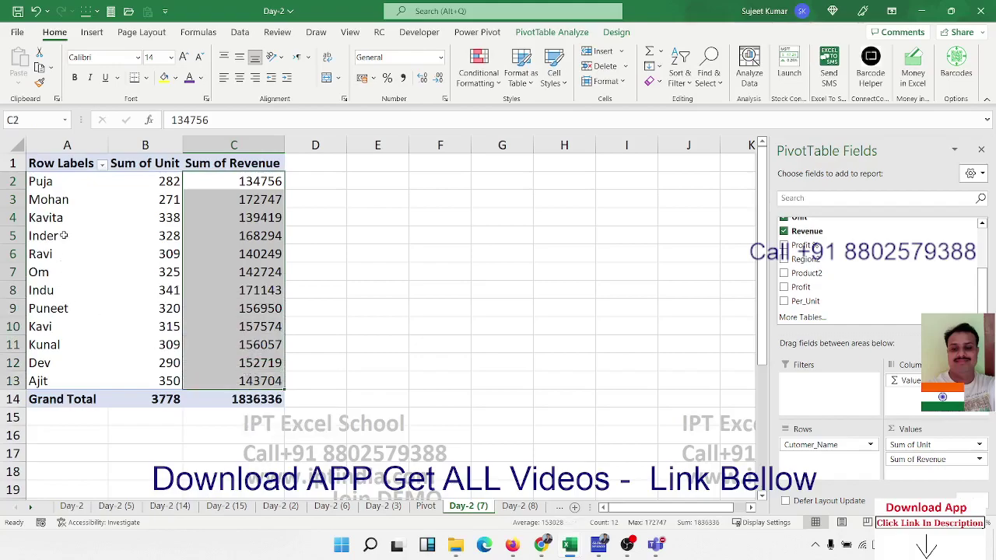
left_click(59, 185)
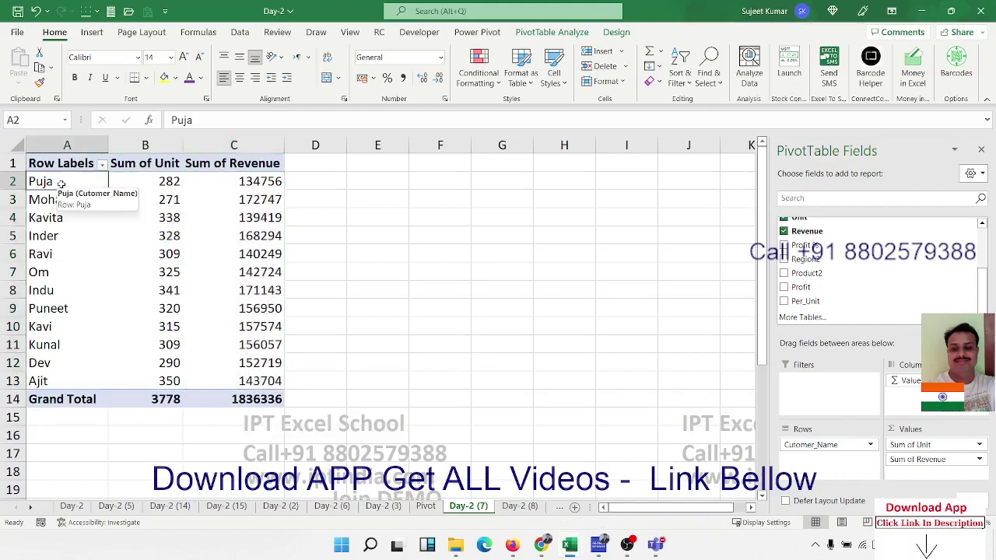
Rename header A1 to Name and B1 to Qty, since Unit already exists as a field name.
left_click(70, 164)
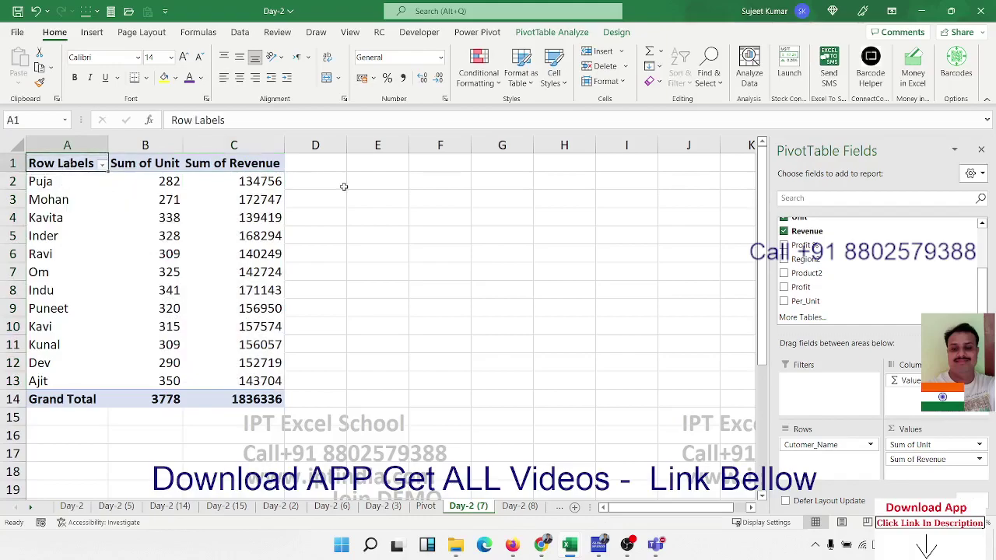
type("Name")
key("Tab")
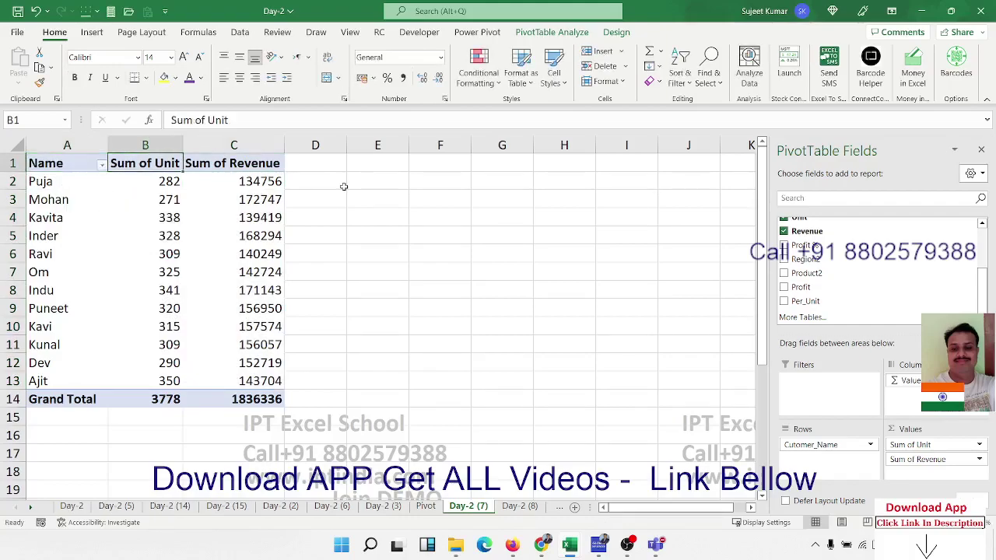
type("Unit")
key("Tab")
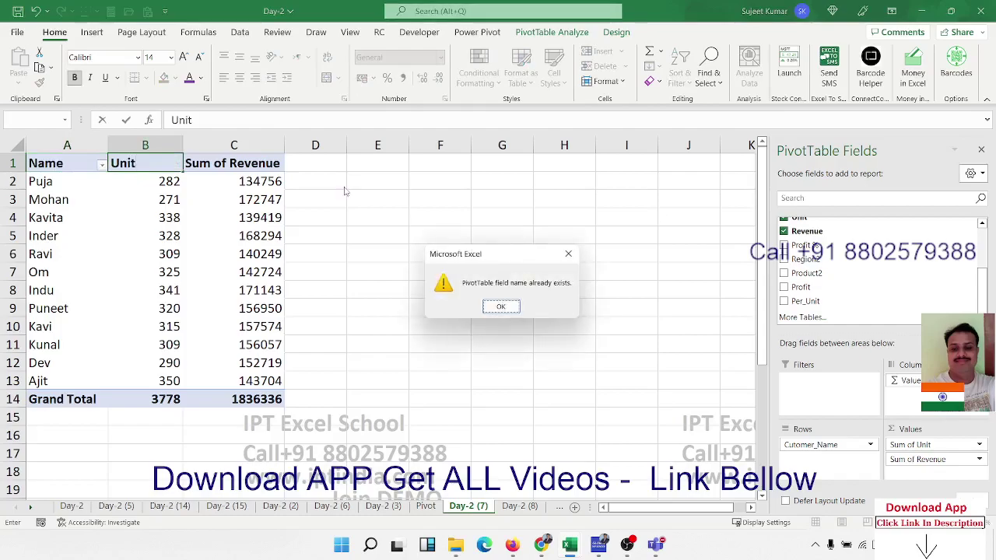
key("Return")
type("Qty")
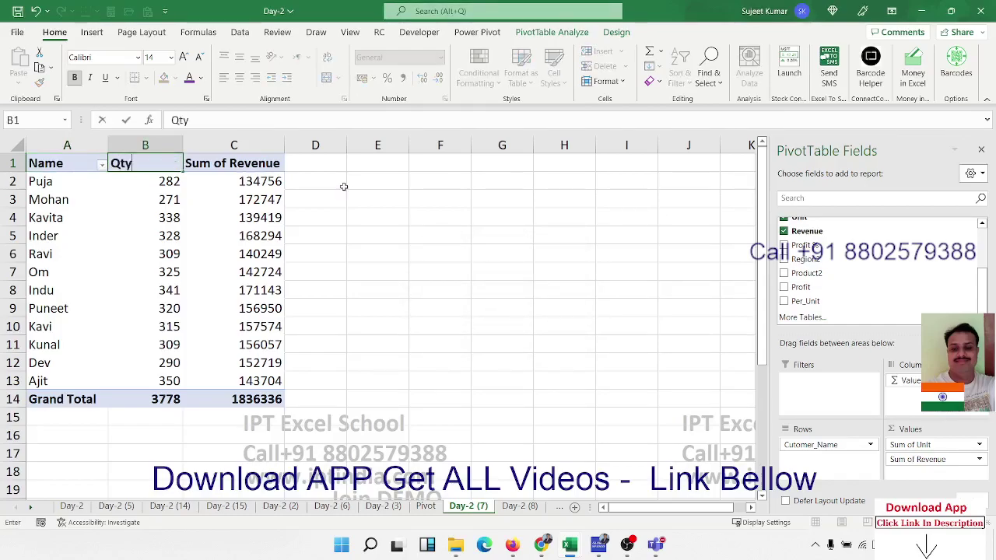
key("Tab")
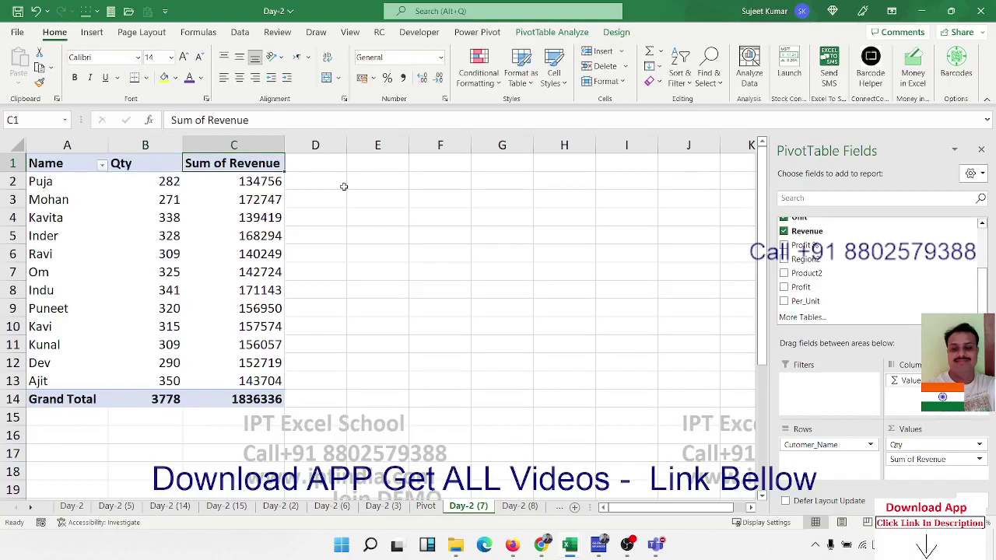
Rename header C1 to Total Rev.
type("Tt")
key("BackSpace")
type("o")
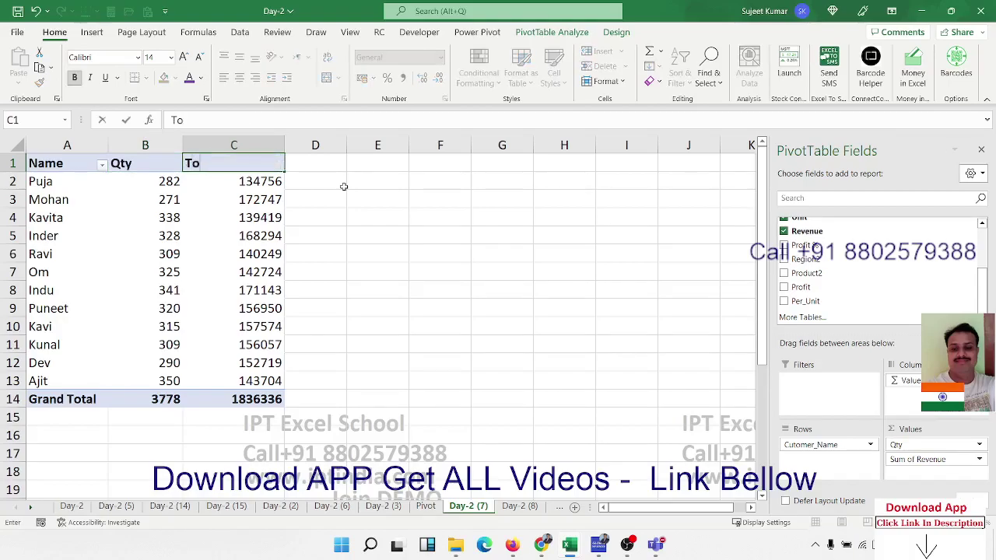
type("tal Rev")
key("Return")
type("\\")
key("Escape")
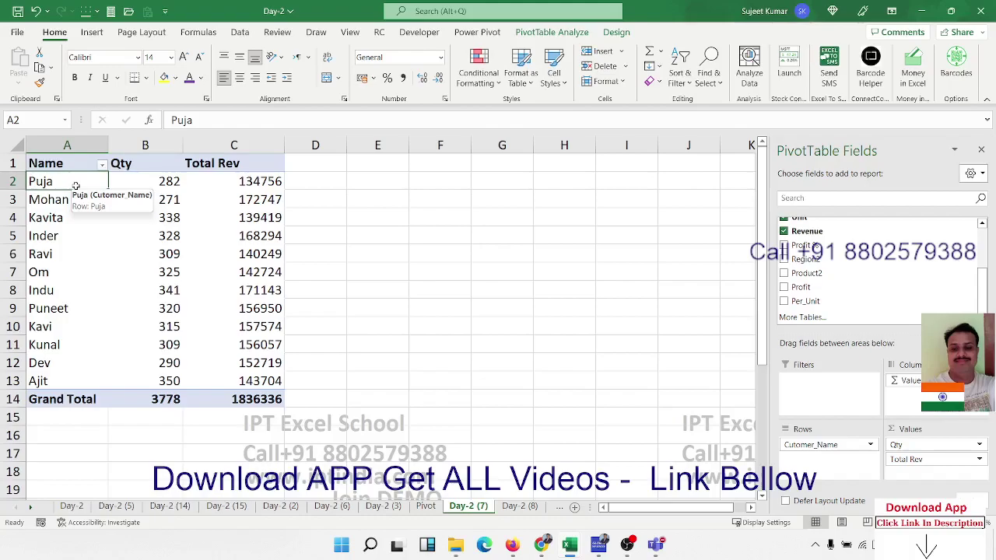
left_click_drag(140, 220, 244, 304)
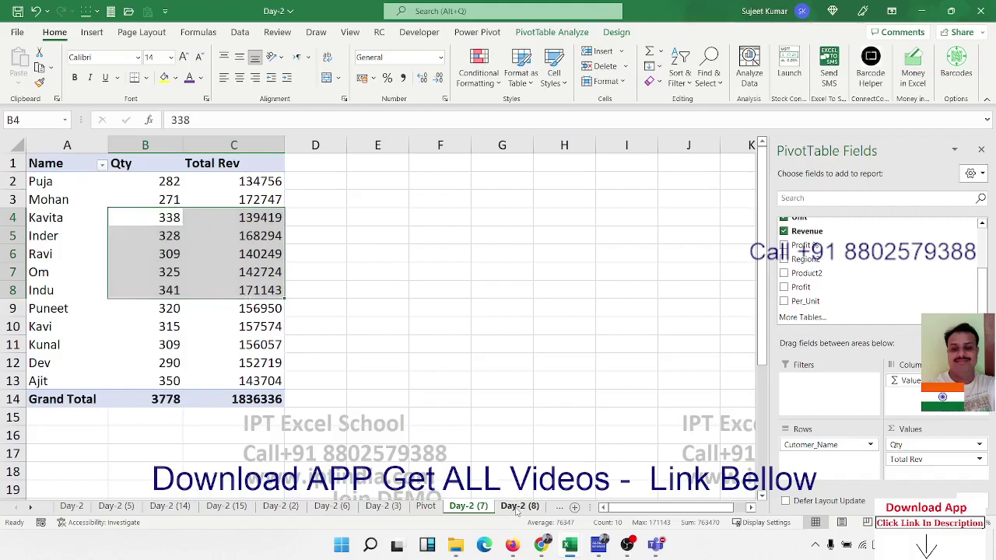
left_click(518, 506)
left_click(481, 508)
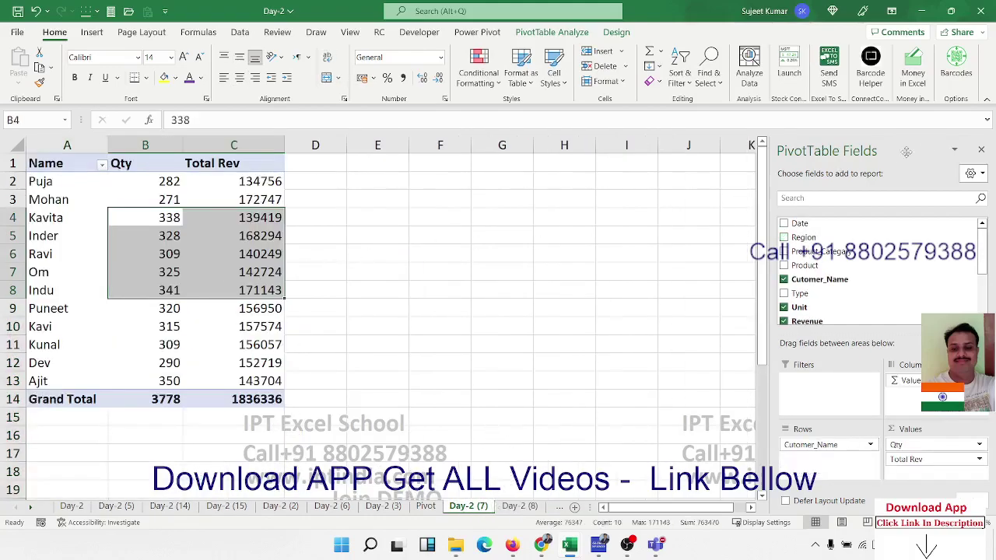
Close the Fields pane and apply the black-header yellow PivotTable style.
left_click(981, 150)
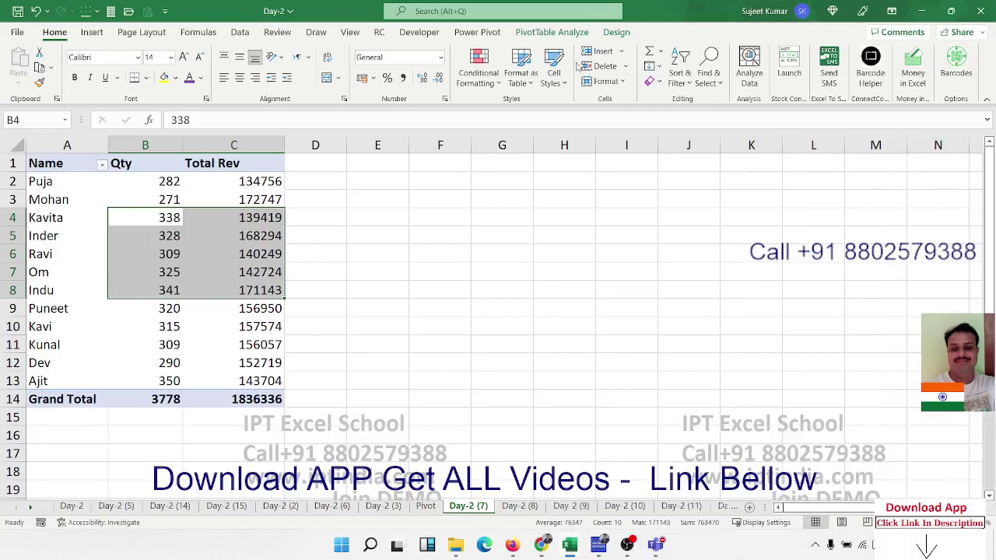
left_click(616, 32)
left_click(626, 74)
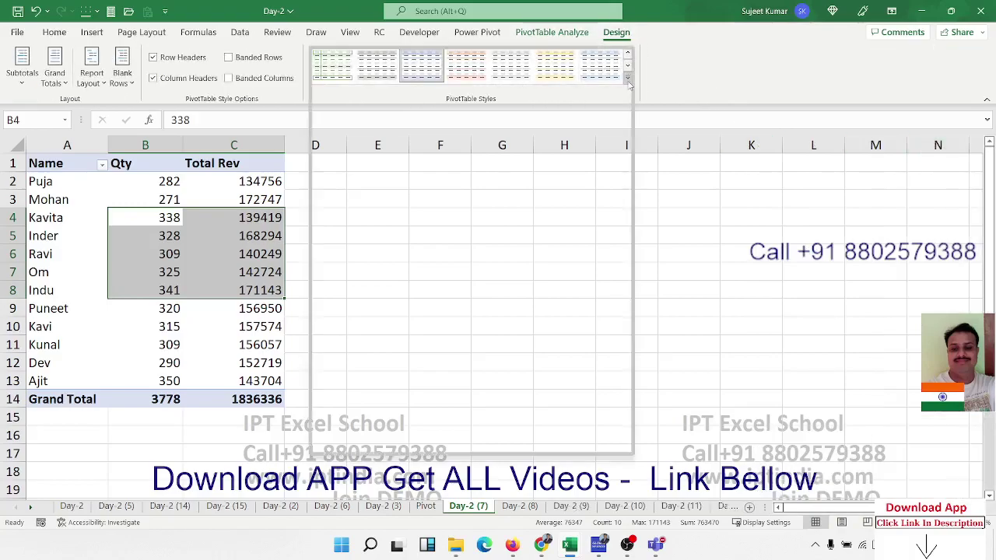
left_click(507, 342)
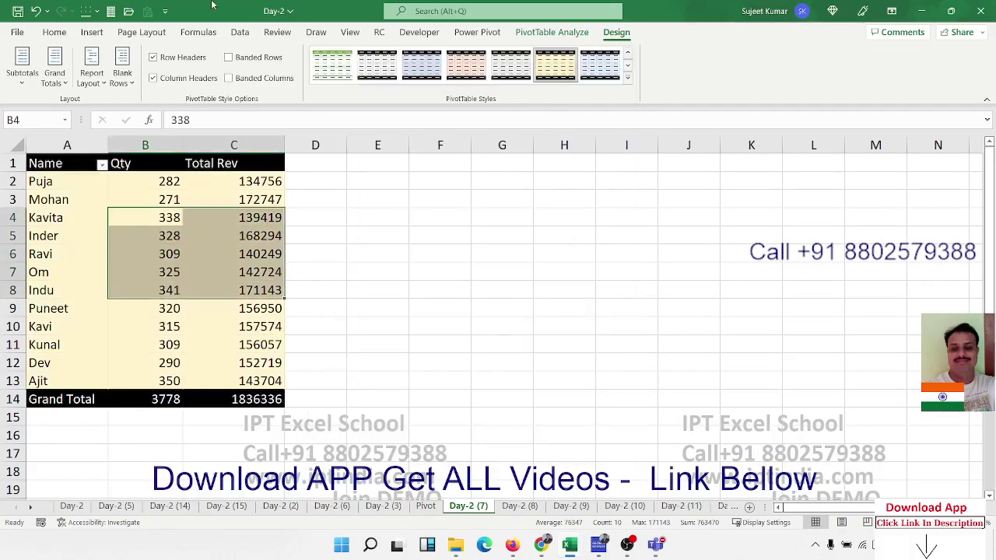
Insert a clustered column PivotChart of Qty and Total Rev per customer.
left_click(92, 32)
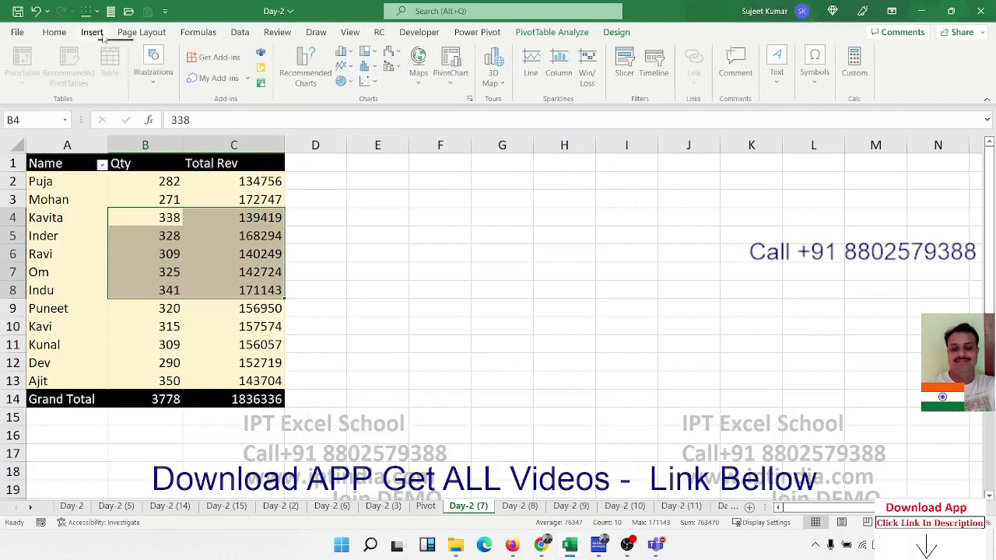
left_click(348, 52)
left_click(355, 96)
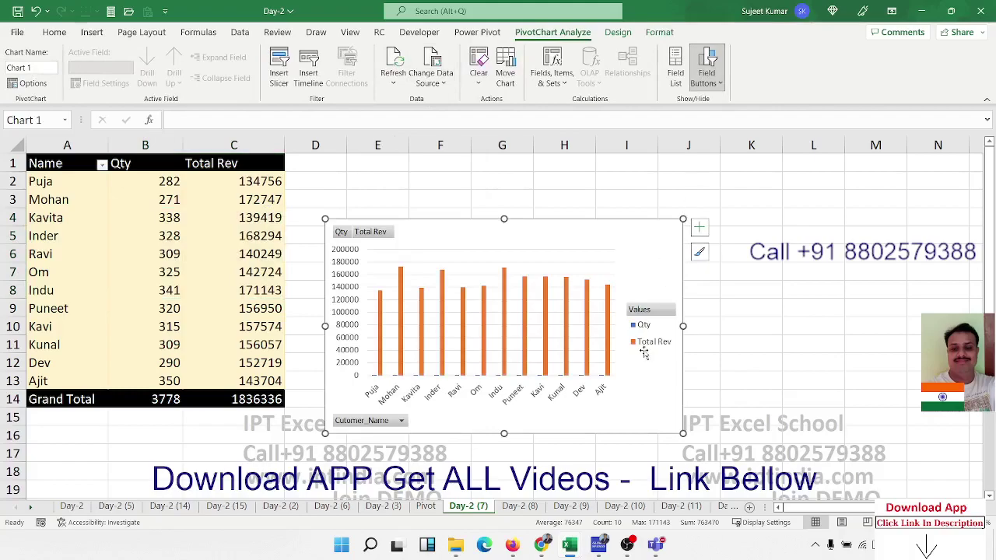
Plot the Total Rev series on a secondary axis.
right_click(585, 368)
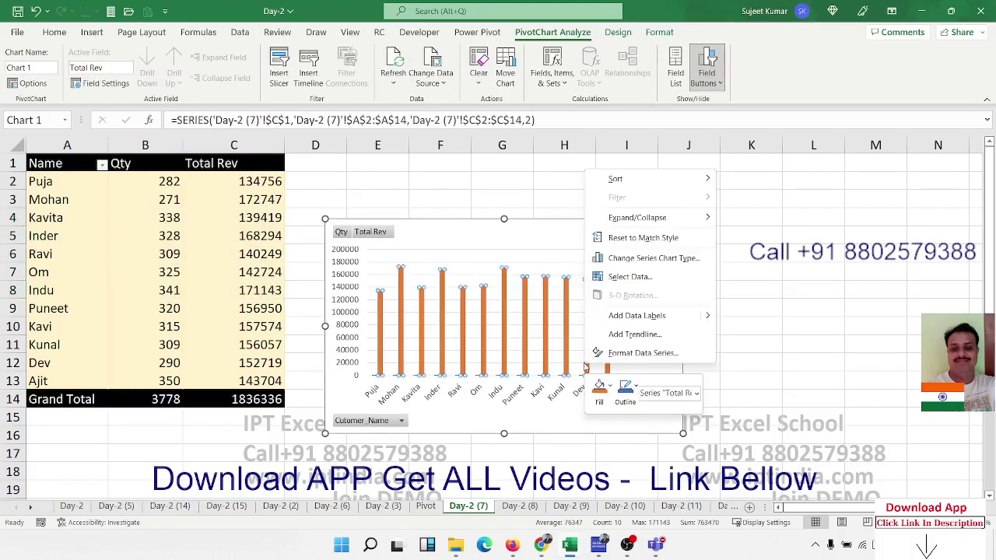
left_click(613, 356)
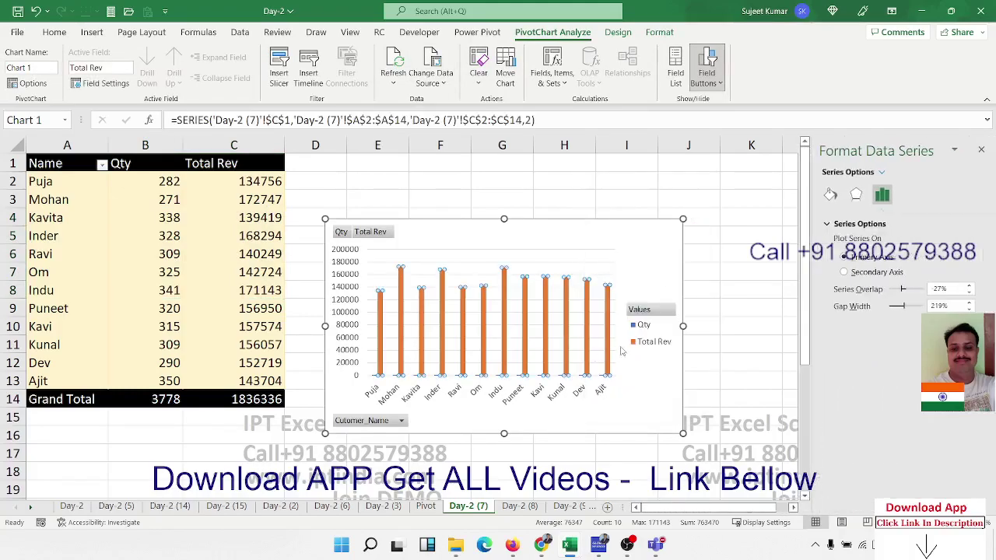
left_click(854, 276)
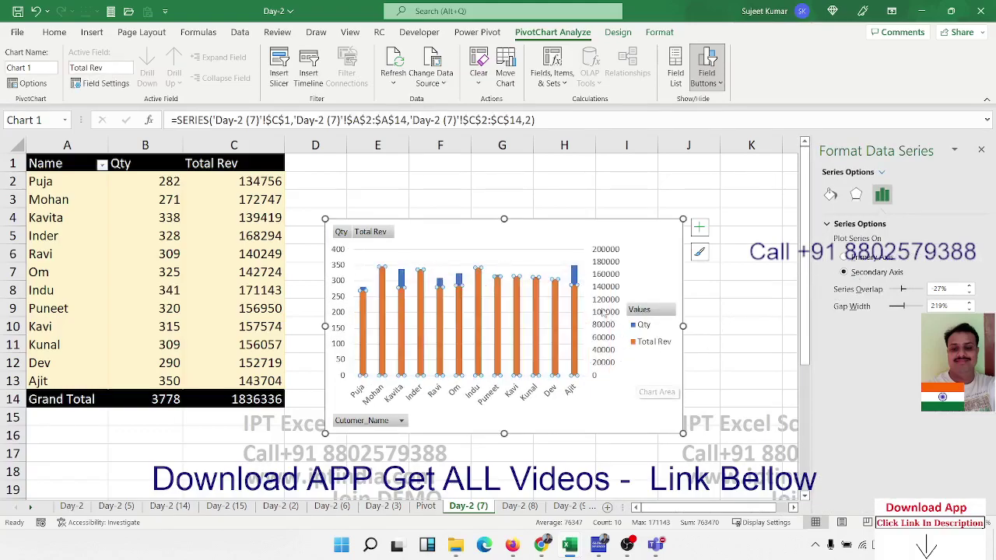
Change the Total Rev series chart type to Line, making a combo chart.
right_click(575, 313)
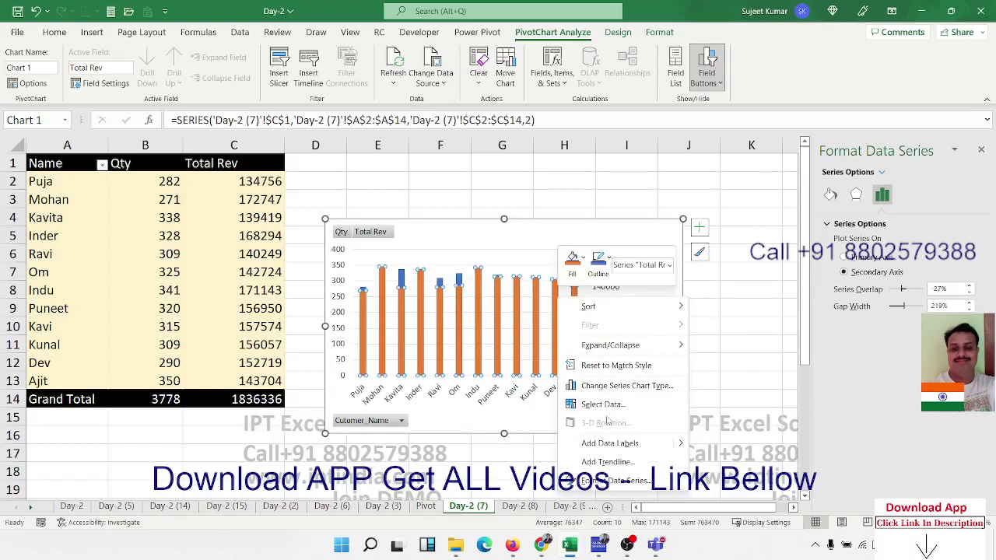
mouse_move(634, 346)
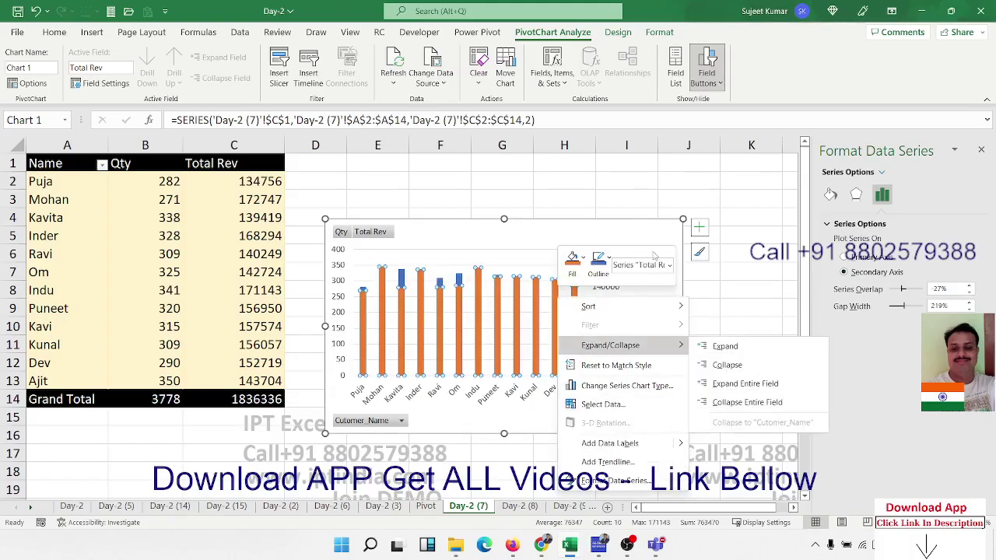
left_click(630, 386)
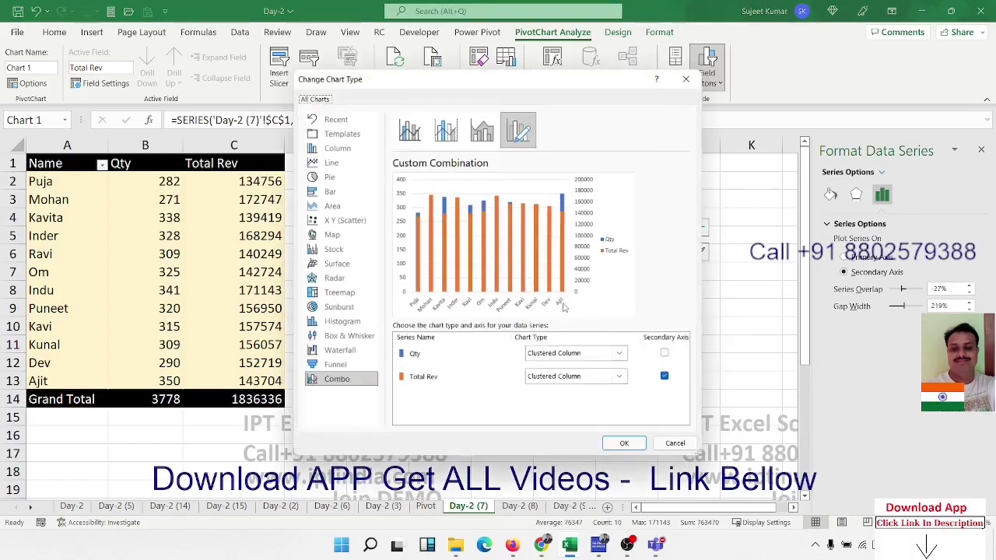
left_click(596, 382)
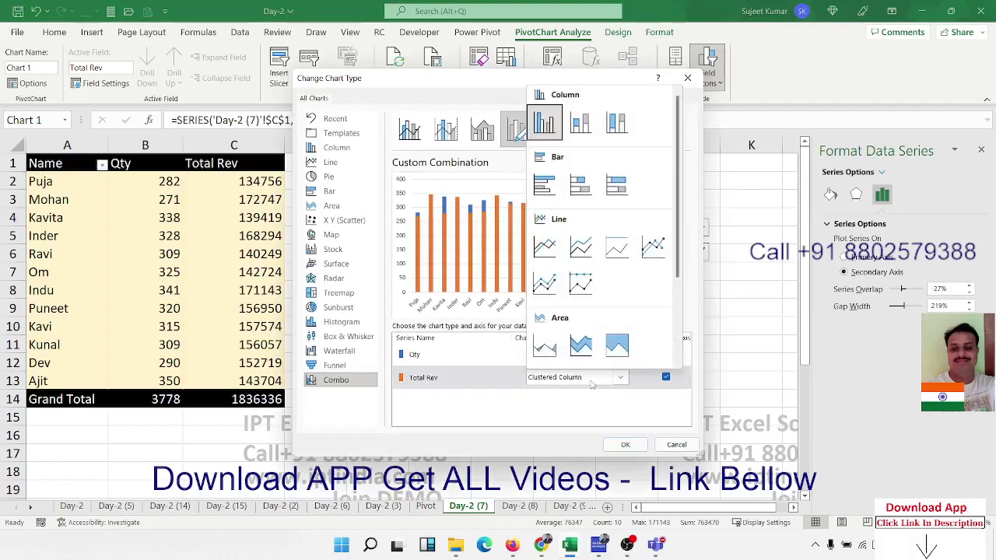
left_click(544, 247)
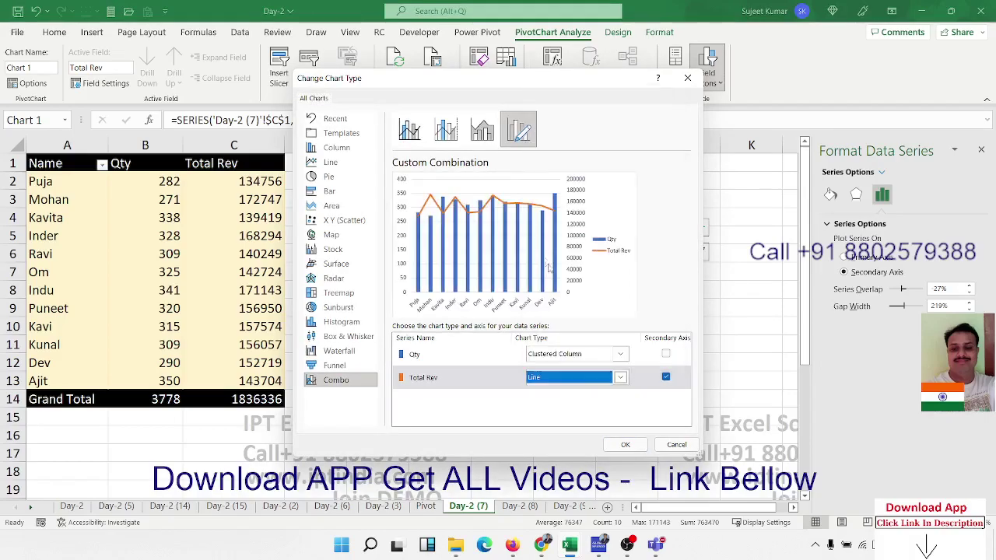
left_click(625, 444)
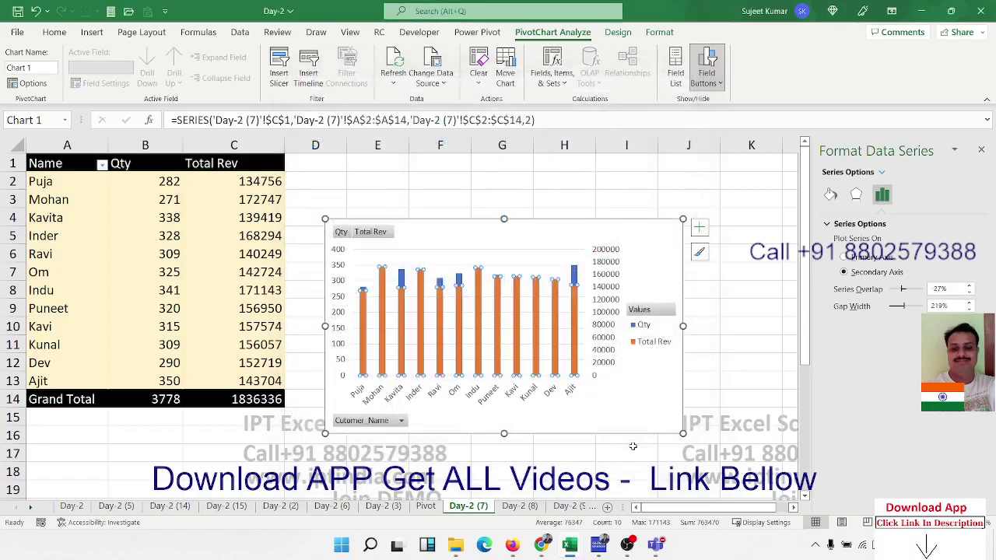
left_click(980, 150)
Move the chart up-left, then clear the pivot table from sheet Day-2 (8).
left_click_drag(426, 244, 399, 195)
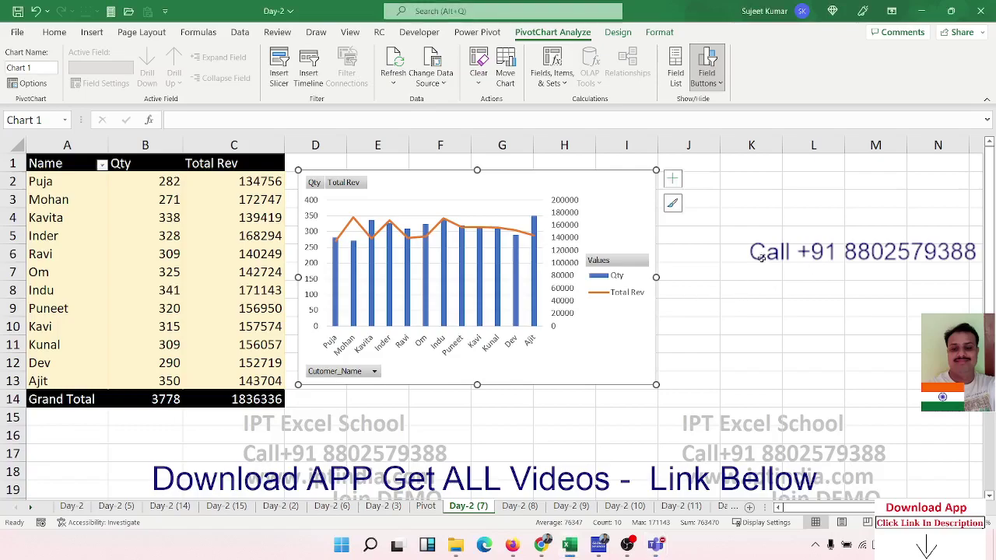
left_click(701, 291)
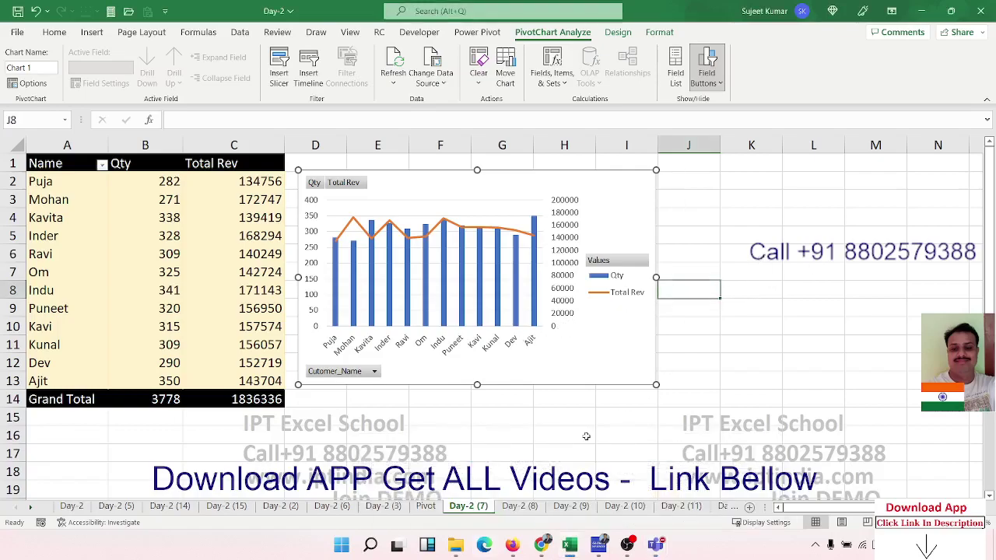
key("ctrl+Page_Down")
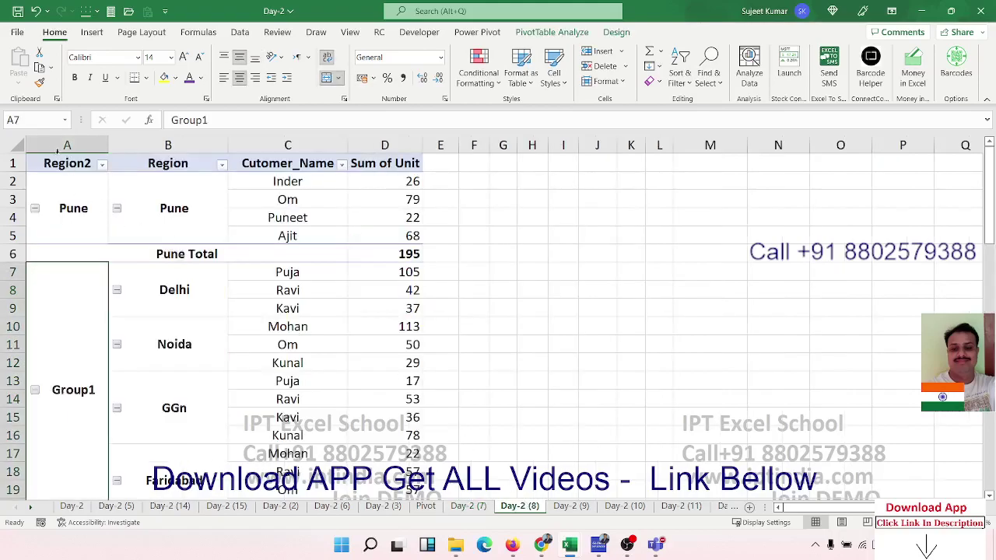
left_click(9, 143)
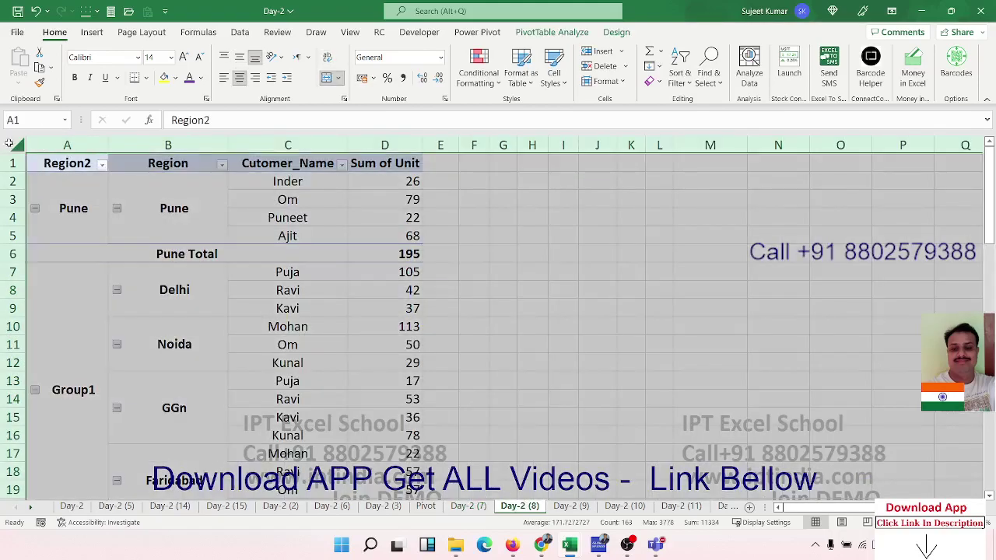
key("Delete")
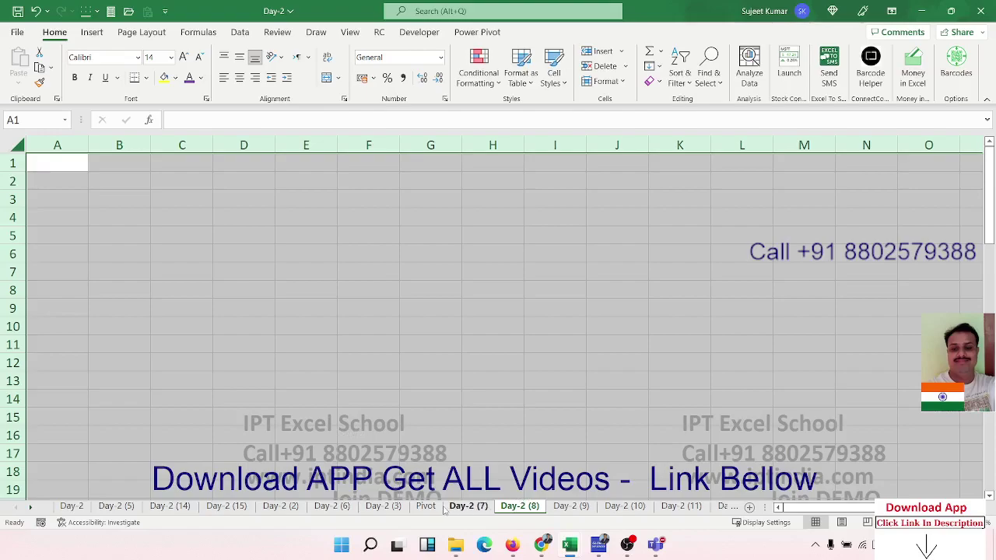
Delete the combo PivotChart from Day-2 (7), leaving only the styled pivot table.
left_click(435, 506)
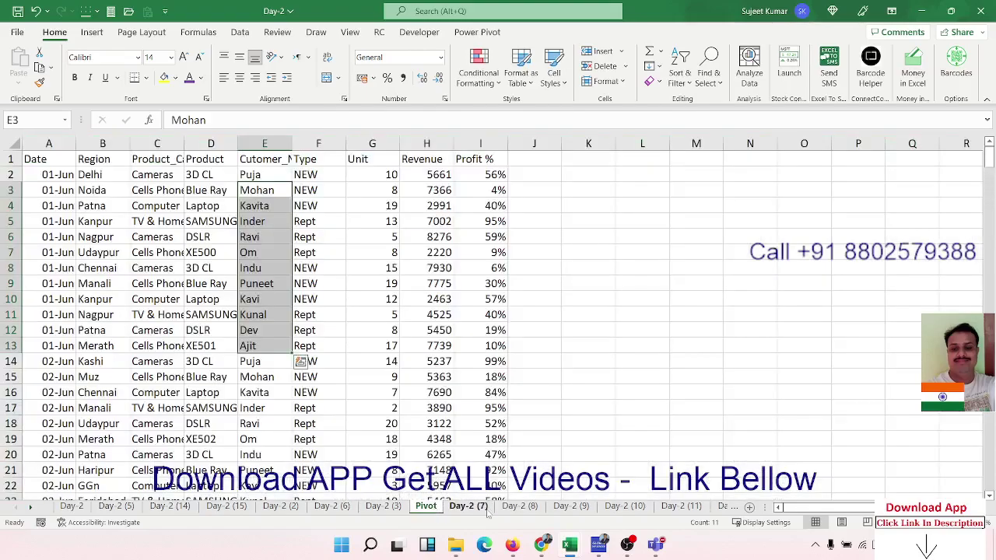
left_click(483, 507)
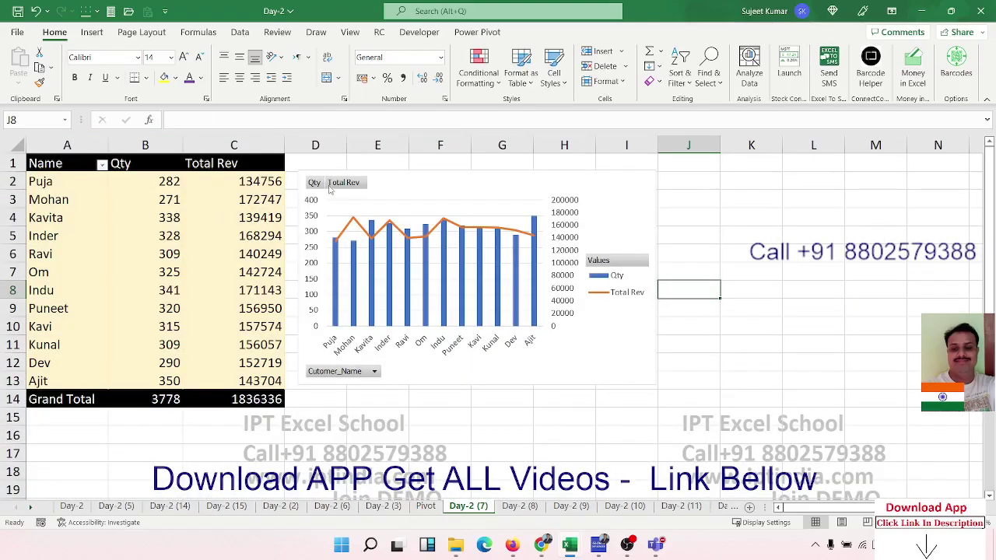
left_click(411, 172)
key("Delete")
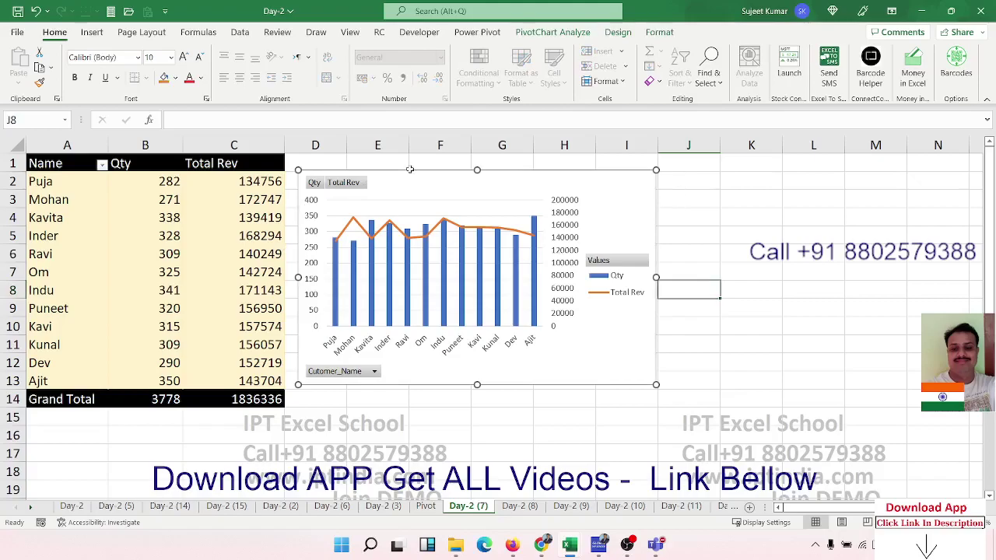
left_click(160, 218)
mouse_move(159, 217)
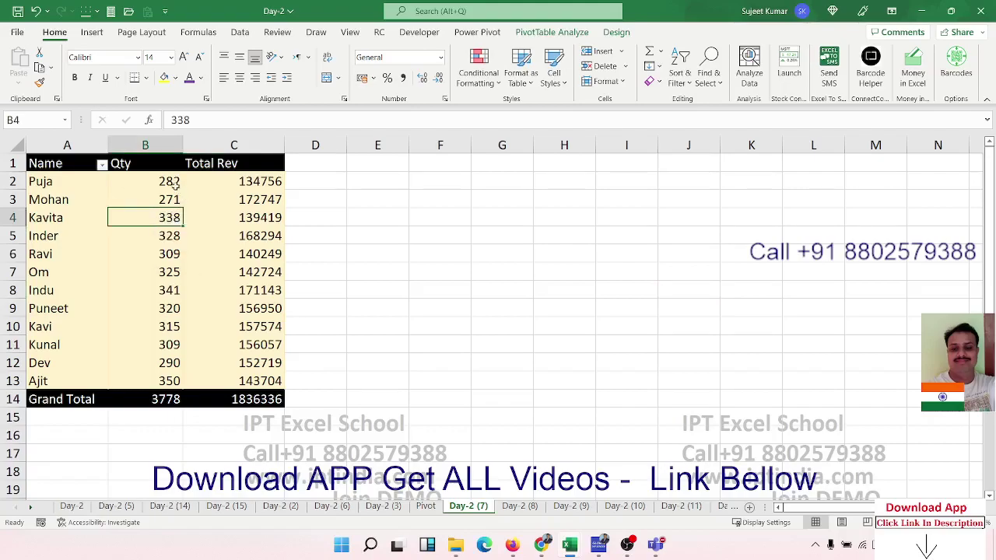
Select the Qty and Total Rev values in the pivot, ending on cell C7.
left_click_drag(168, 182, 177, 381)
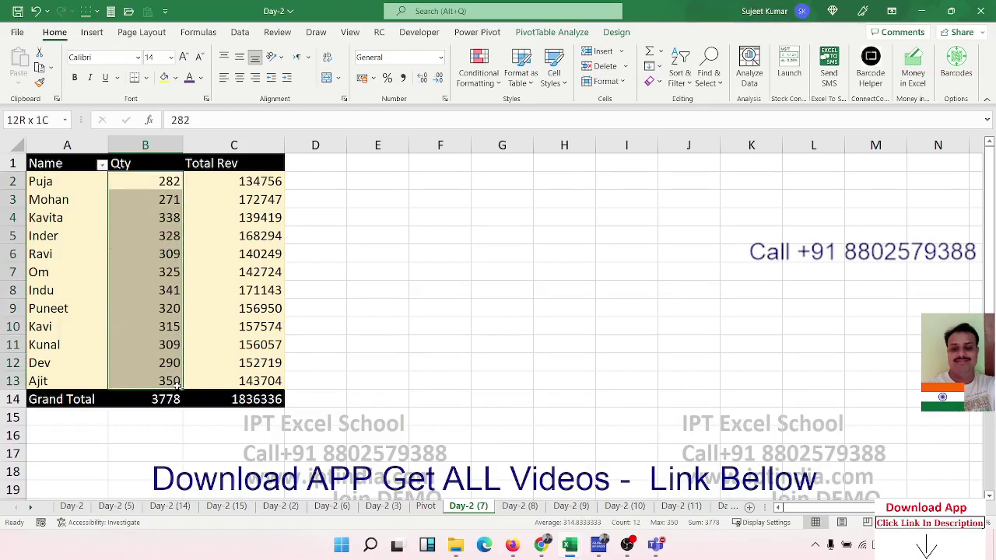
left_click_drag(269, 187, 268, 385)
left_click(263, 272)
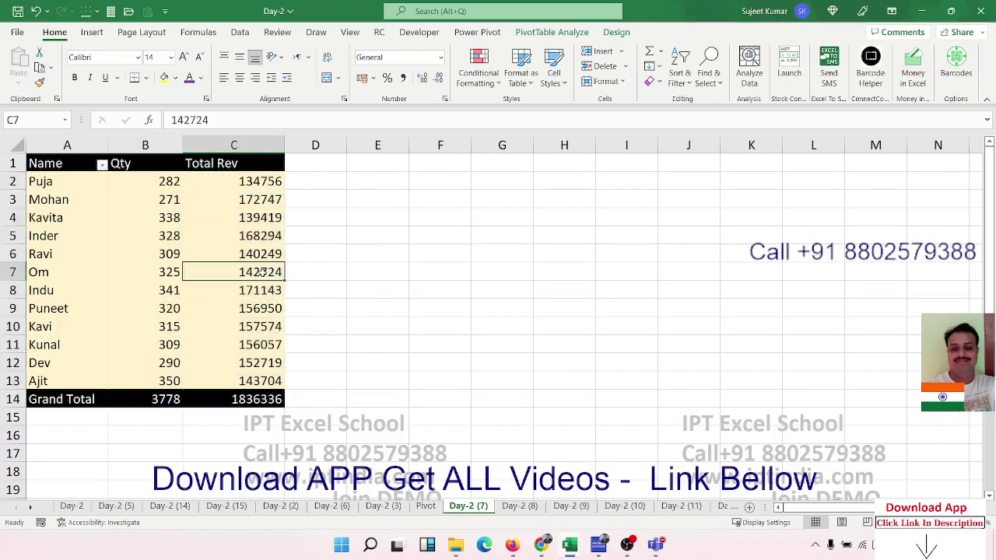
right_click(263, 271)
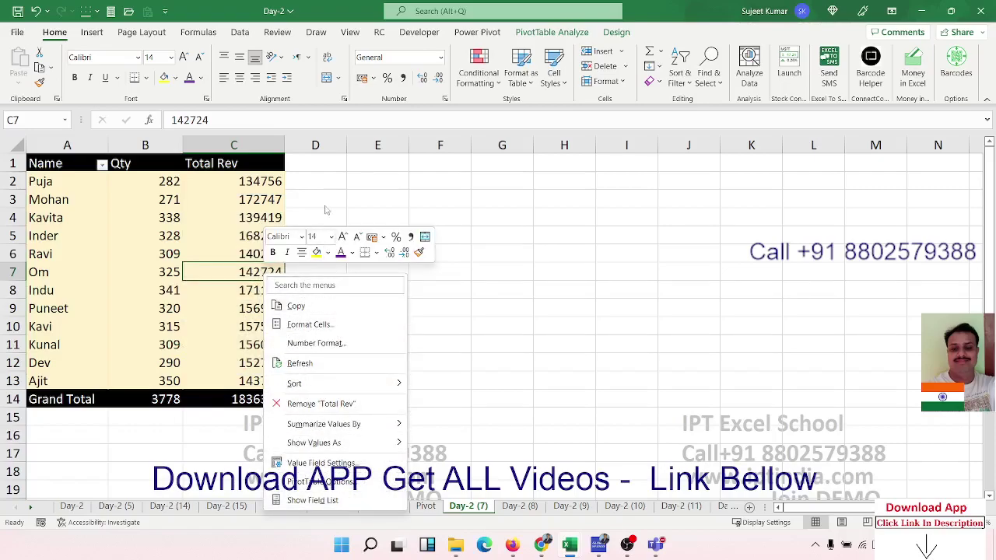
left_click(233, 210)
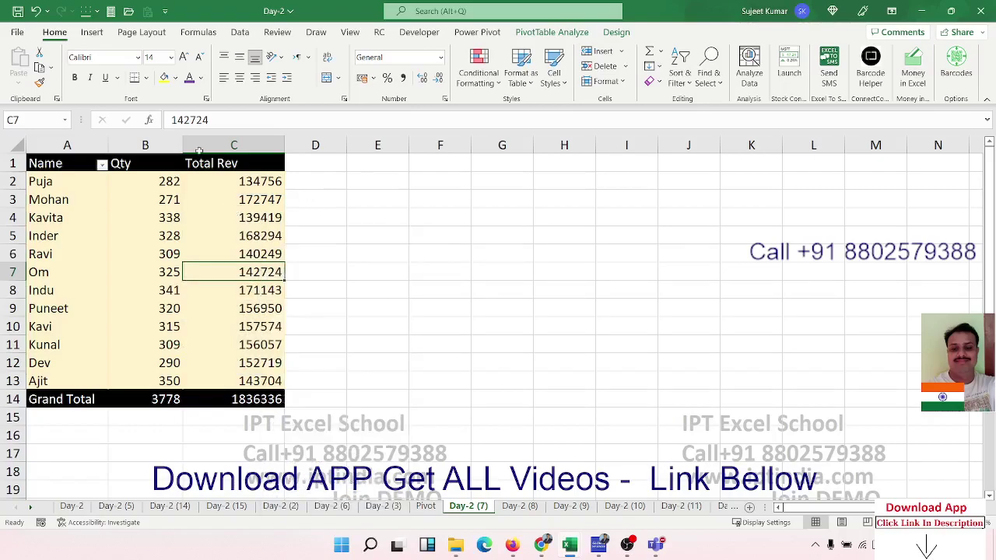
Insert a clustered column PivotChart, move it up-left, and widen it toward column L.
left_click(92, 32)
left_click(344, 52)
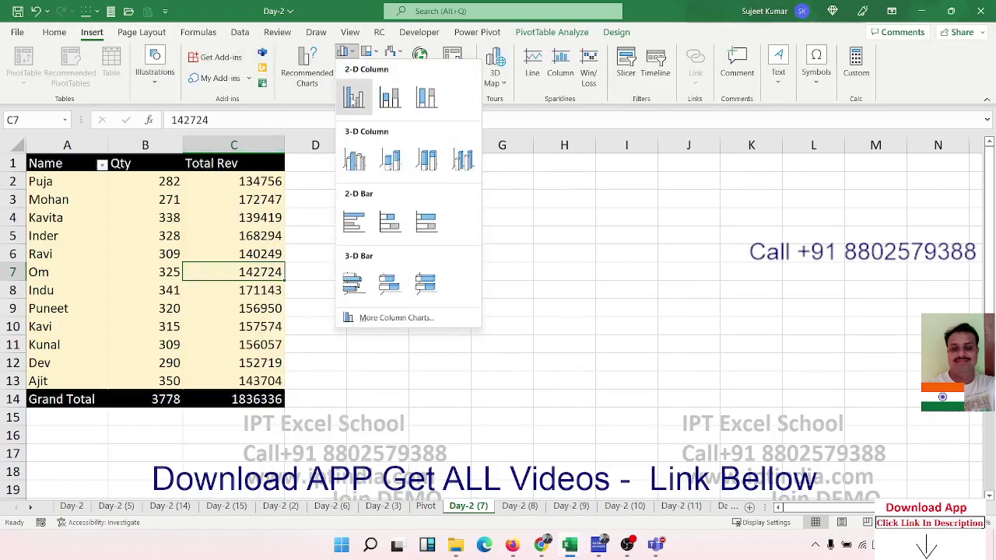
left_click(351, 95)
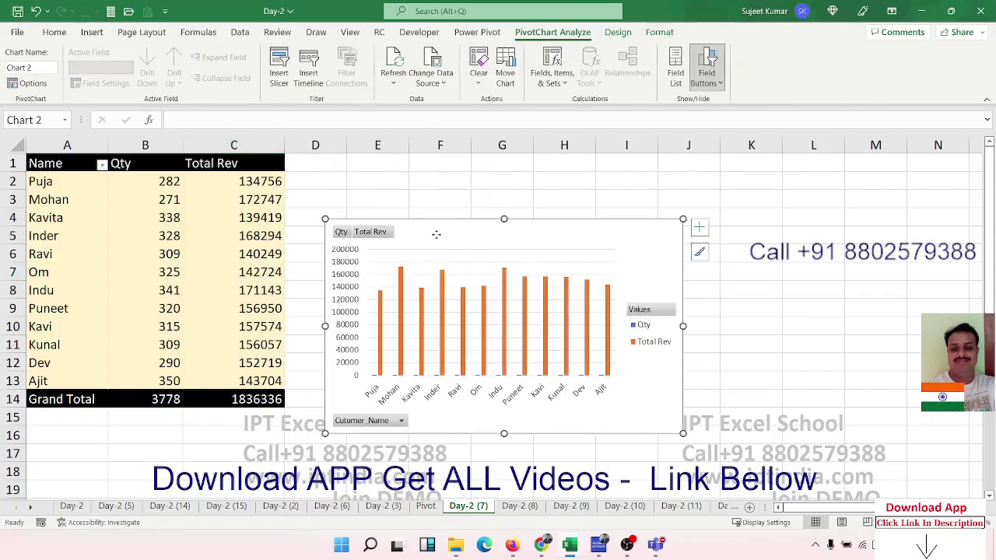
mouse_move(436, 232)
left_mouse_down()
mouse_move(420, 182)
mouse_move(430, 190)
left_mouse_up()
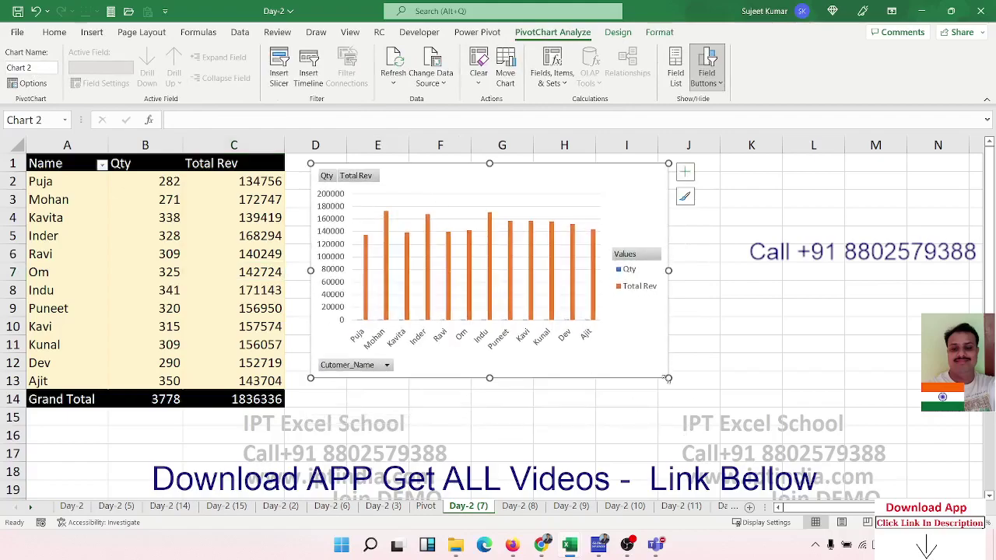
left_click_drag(732, 383, 832, 387)
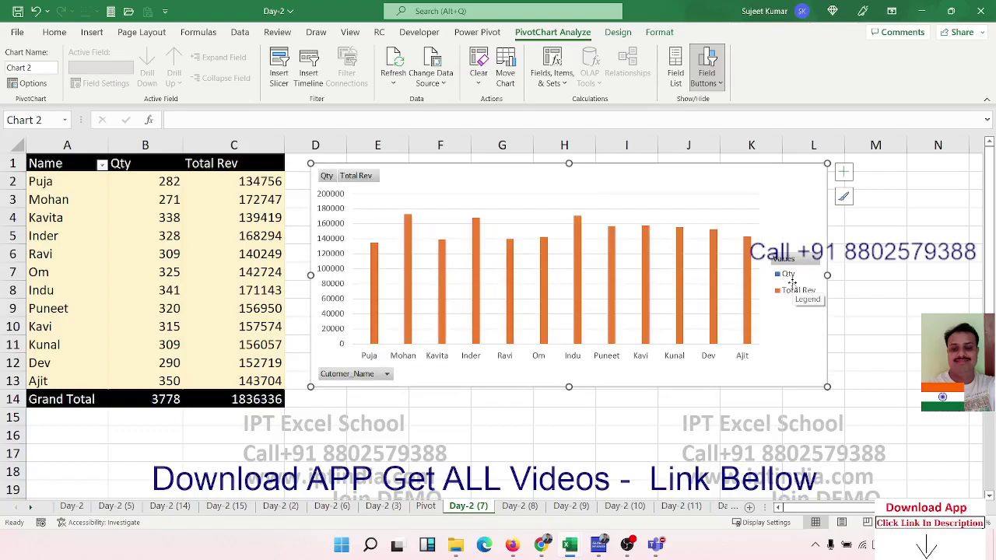
Plot the Total Rev series on the secondary axis.
right_click(717, 270)
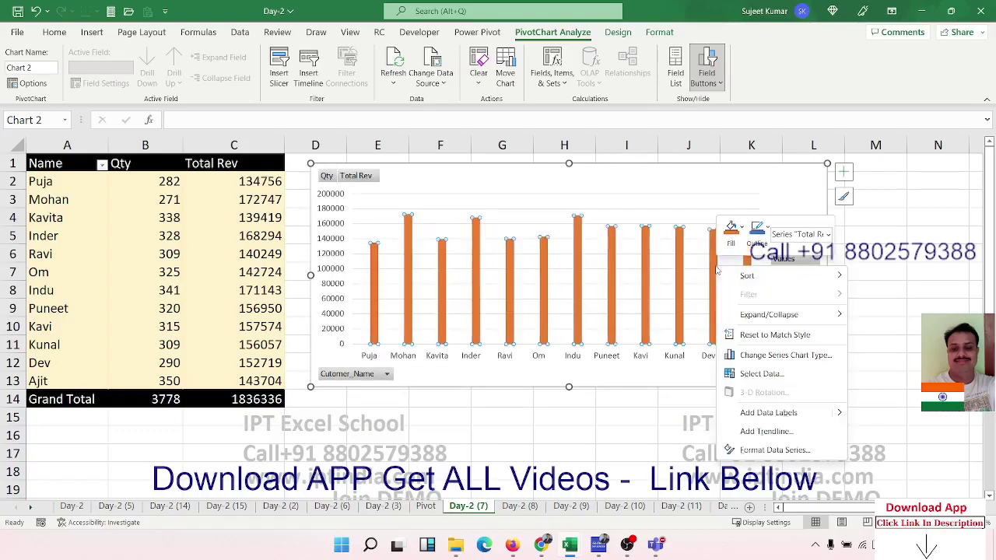
left_click(769, 451)
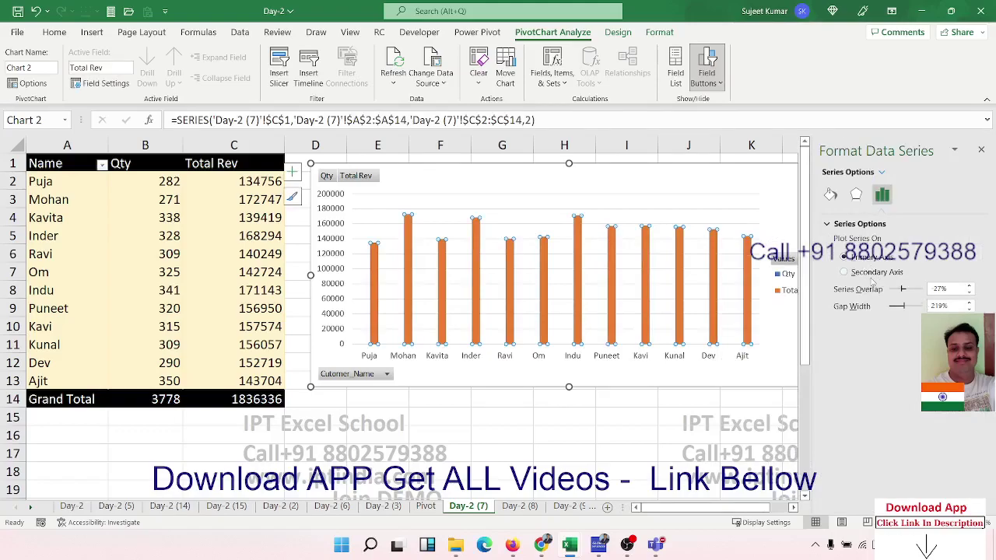
left_click(872, 280)
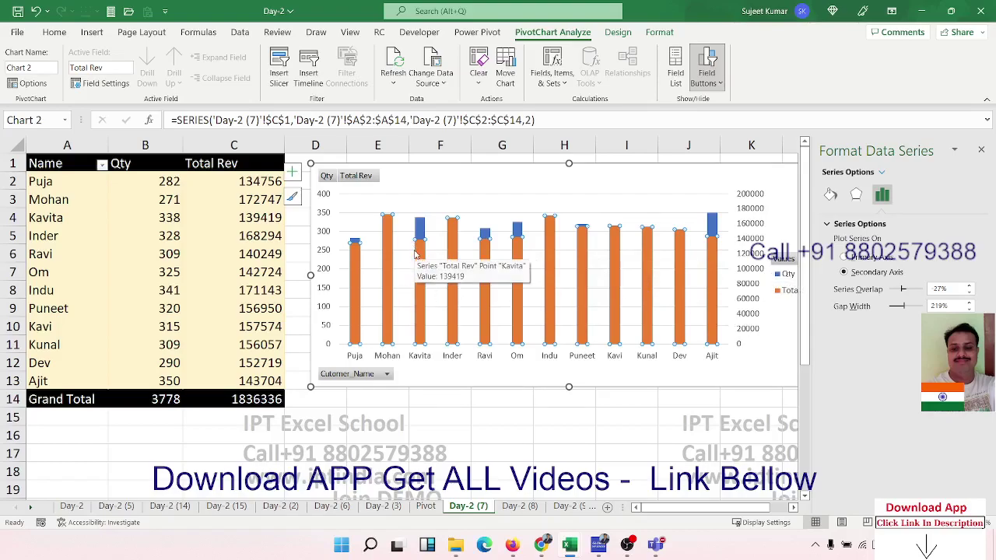
Change the chart to a combo with Qty as a line and Total Rev as clustered columns.
right_click(418, 256)
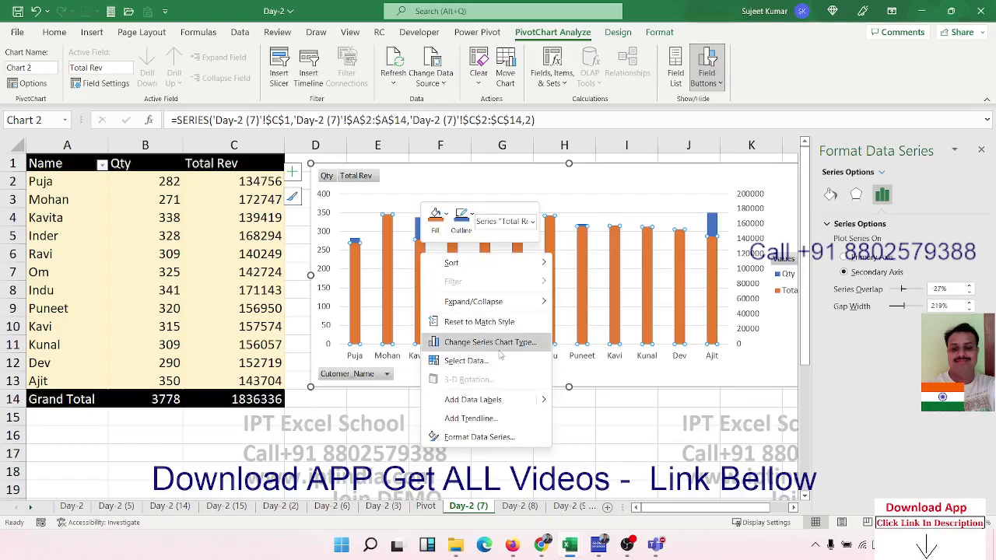
left_click(500, 350)
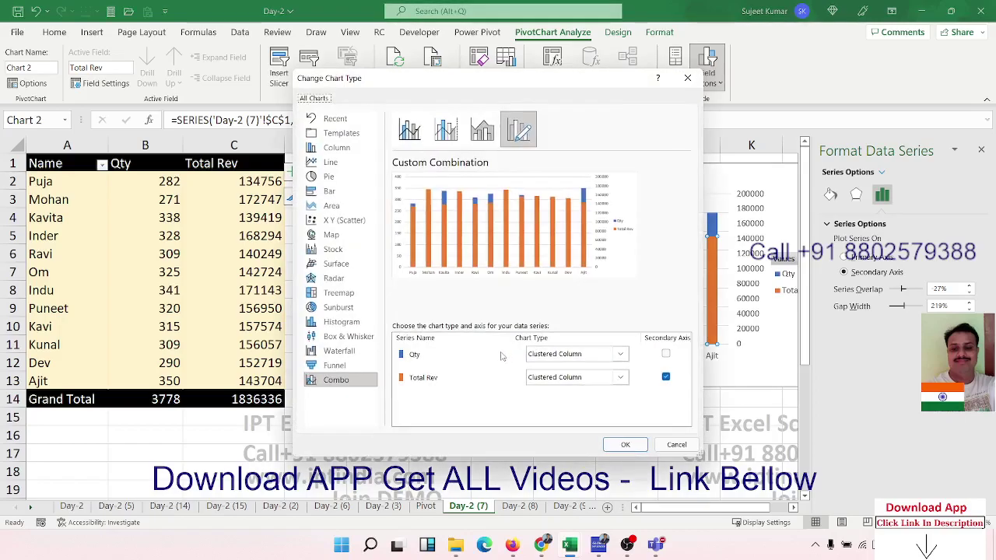
left_click(597, 358)
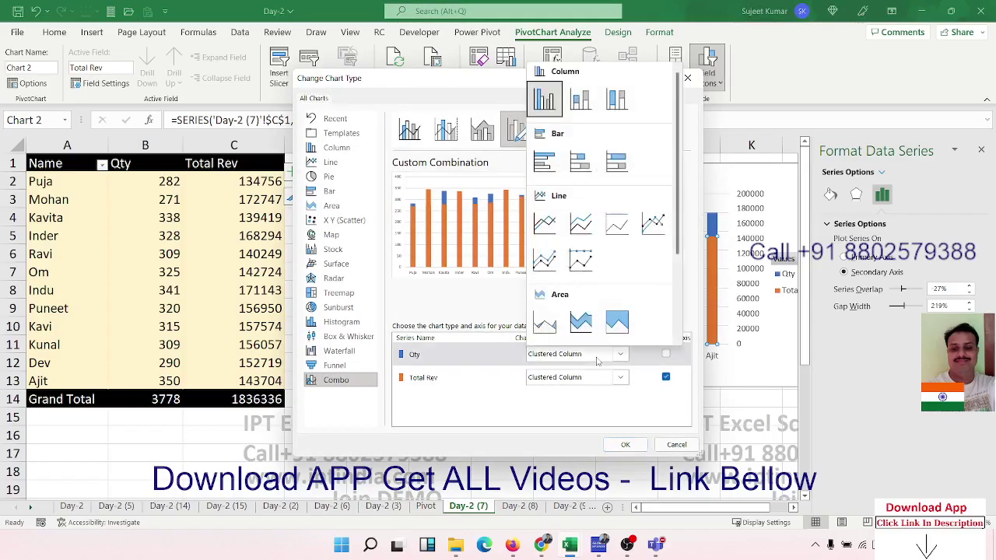
left_click(556, 240)
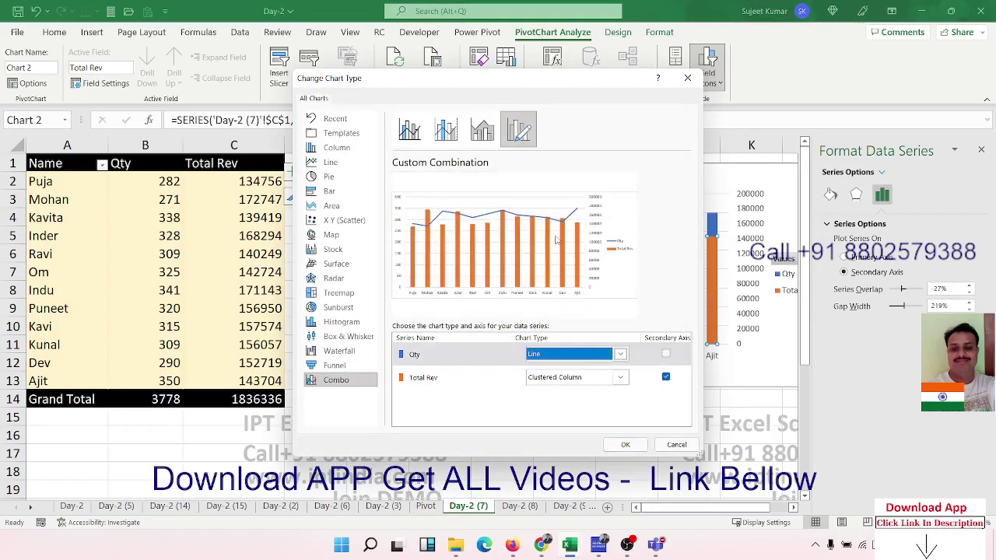
left_click(625, 445)
left_click(672, 437)
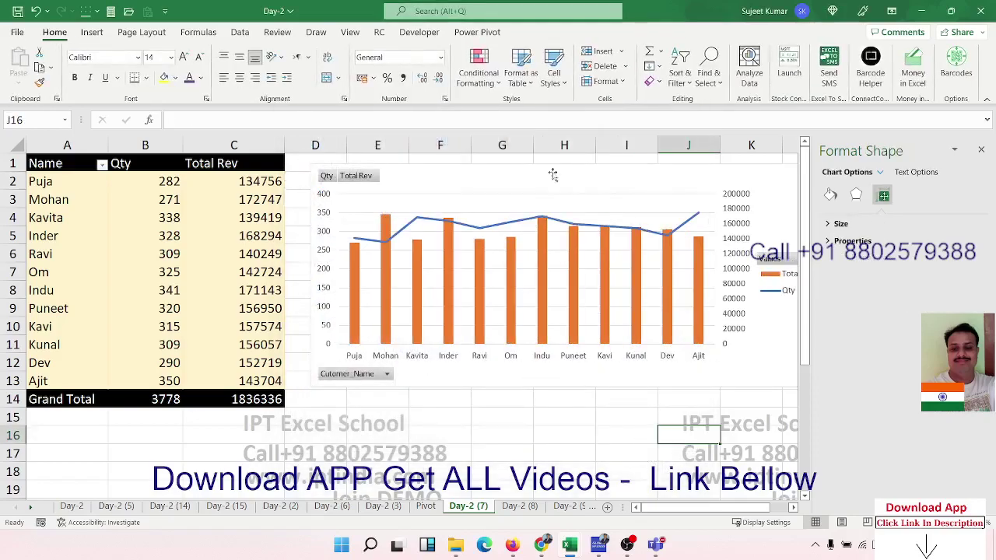
Apply the dark Style 6 chart style to the combo PivotChart.
left_click(524, 159)
left_click(618, 32)
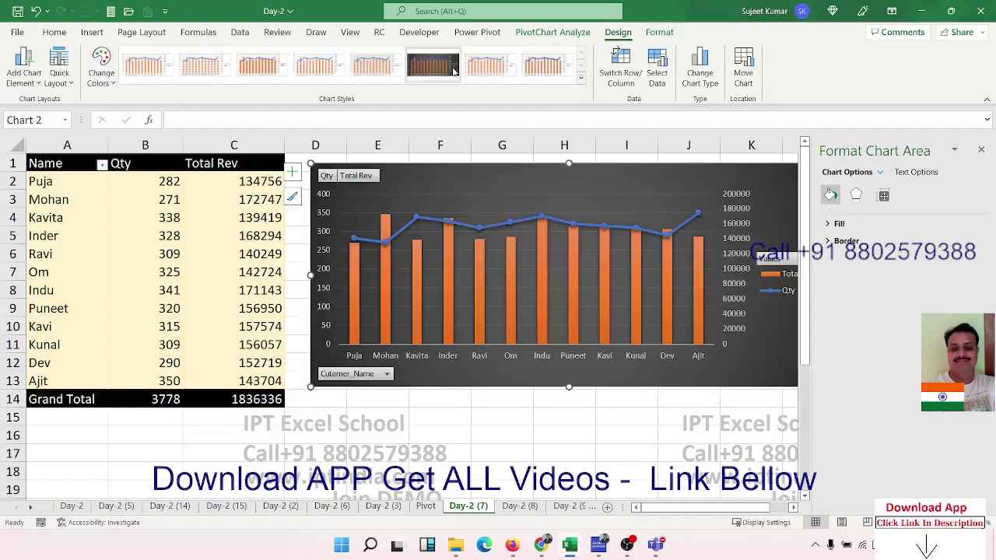
left_click(455, 71)
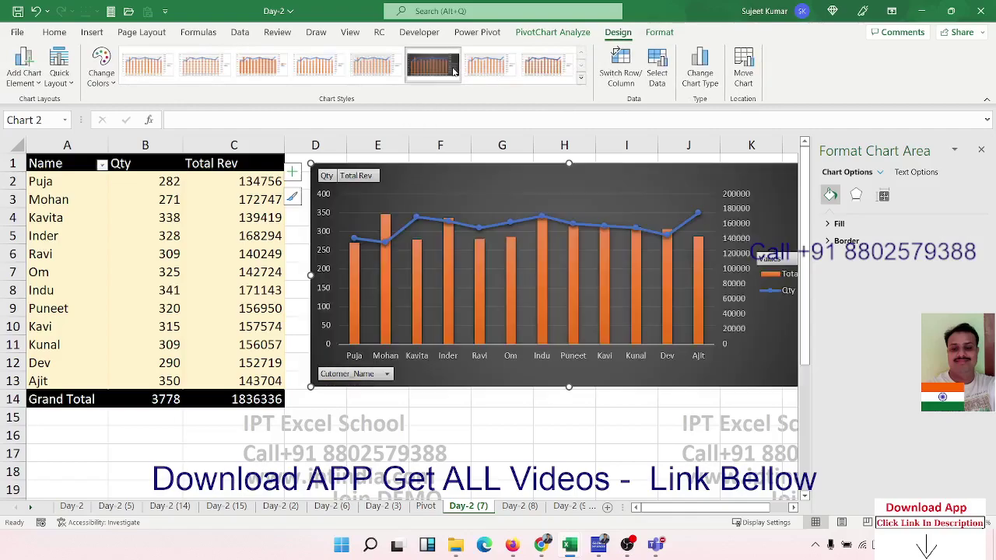
left_click(584, 80)
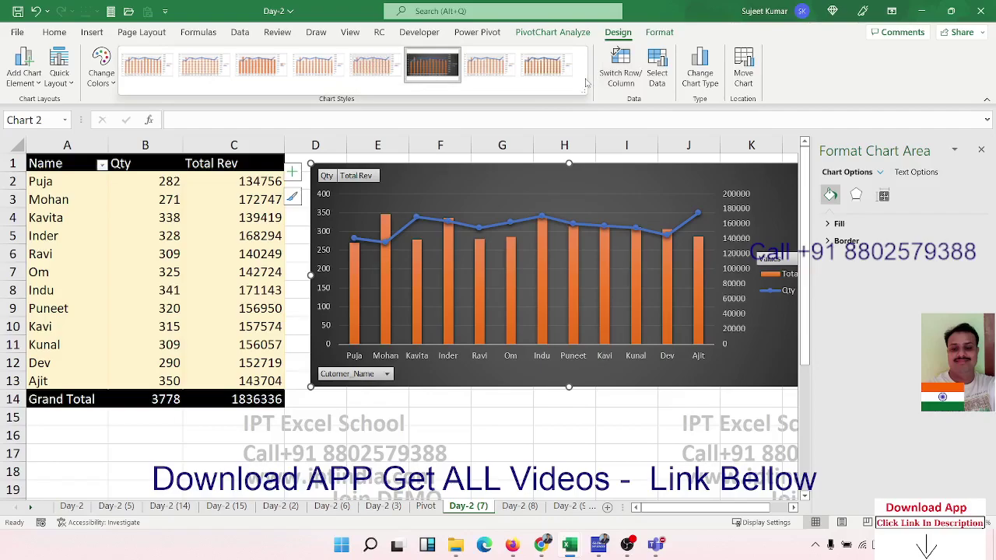
Close the Format pane and go to the blank Day-2 (8) sheet.
left_click(606, 429)
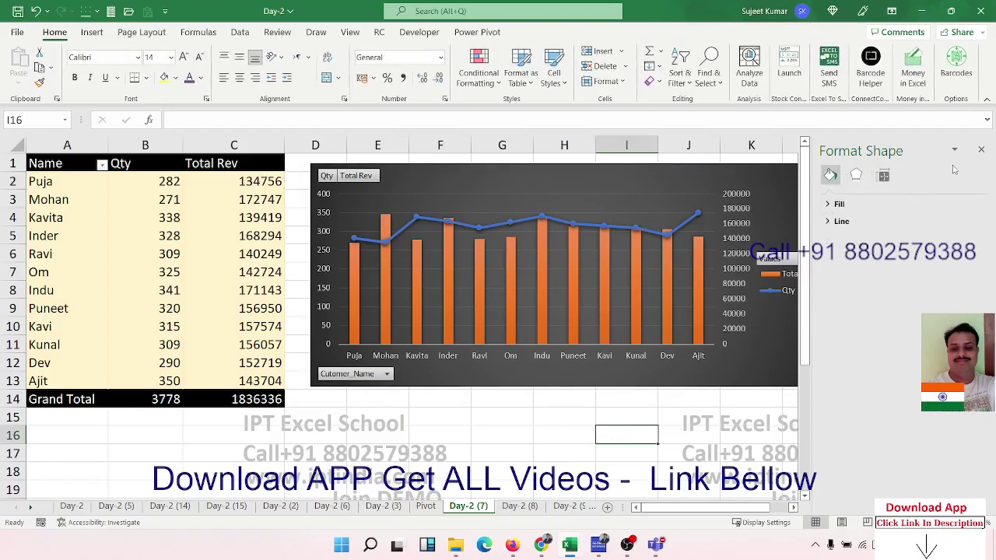
left_click(981, 150)
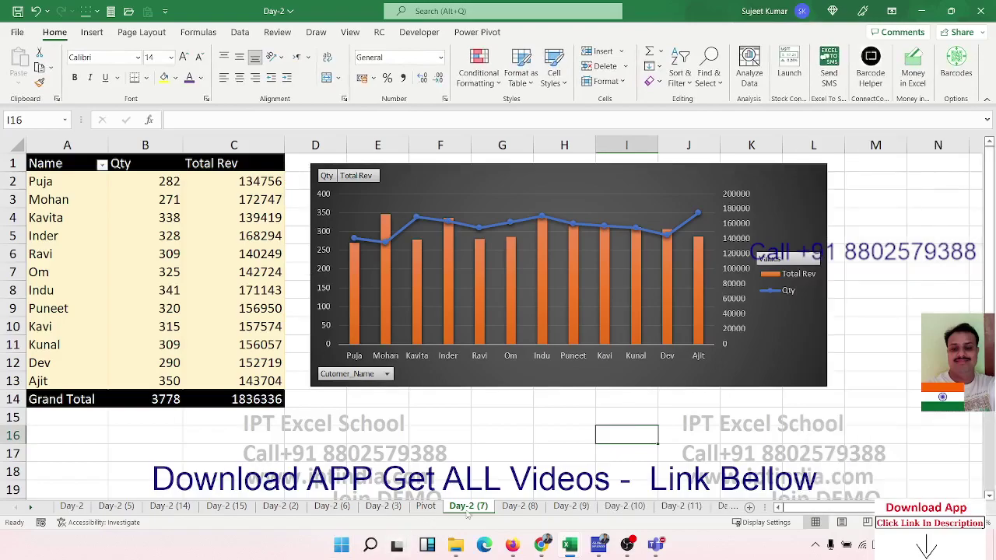
left_click(519, 507)
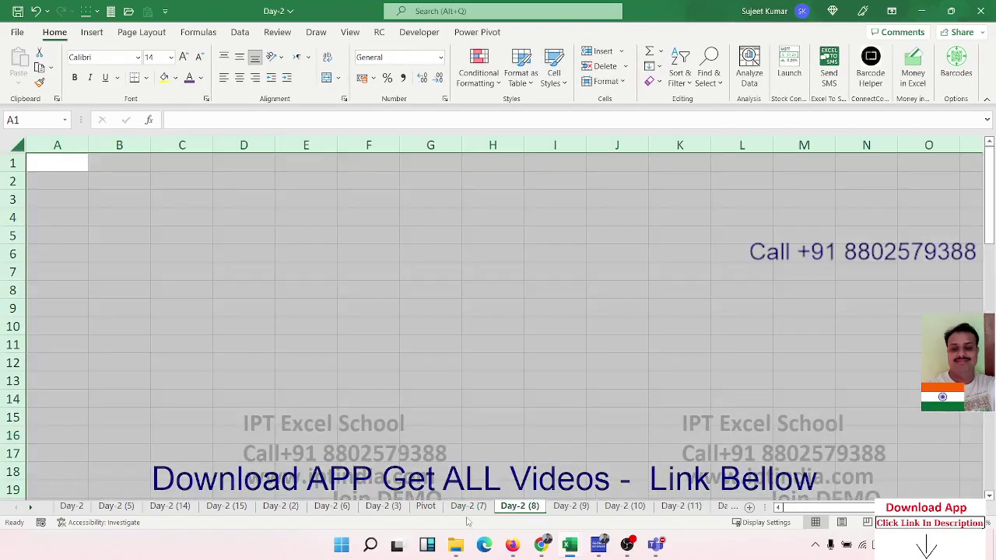
Insert a PivotTable from the Pivot sheet's data, placed on the existing worksheet at Day-2 (8)!A1.
left_click(415, 508)
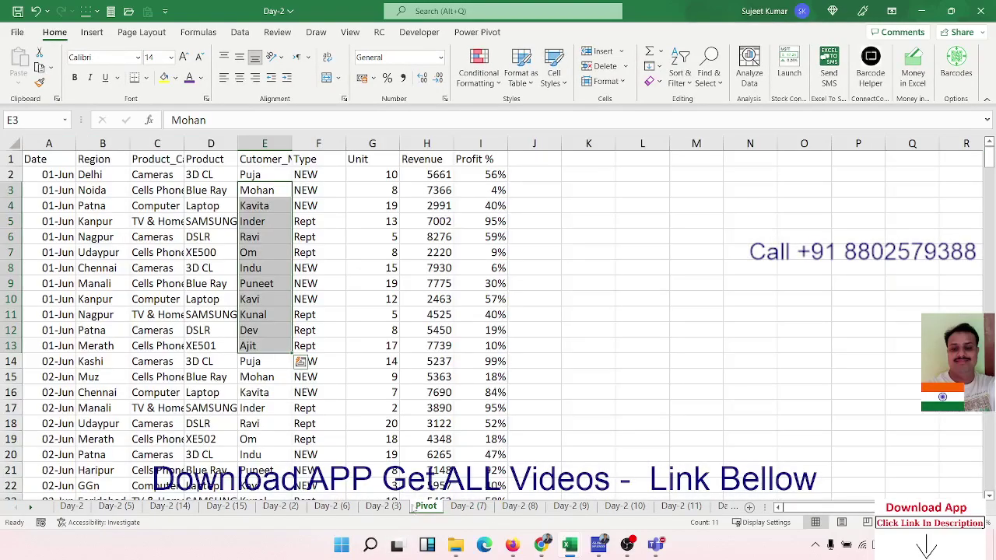
left_click(115, 253)
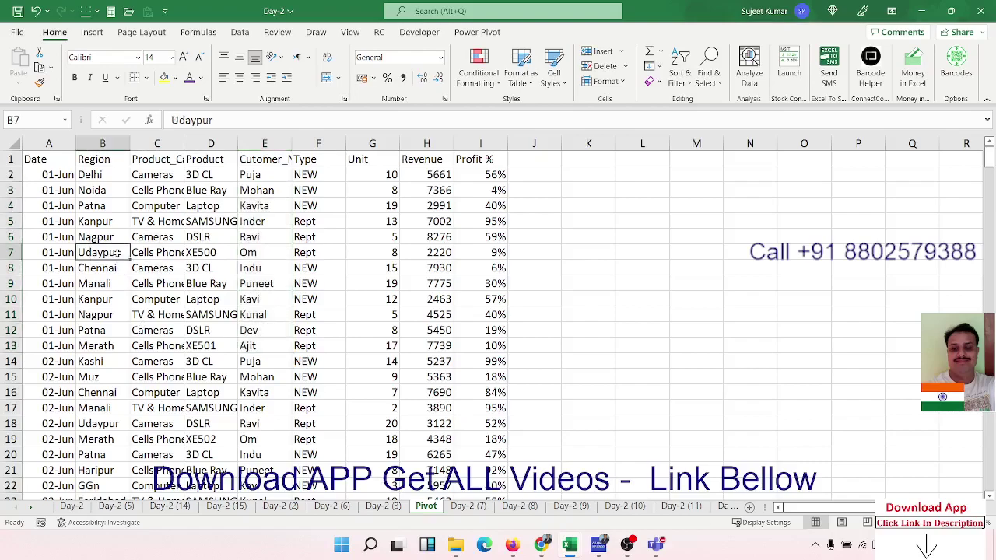
left_click(56, 154)
left_click(92, 33)
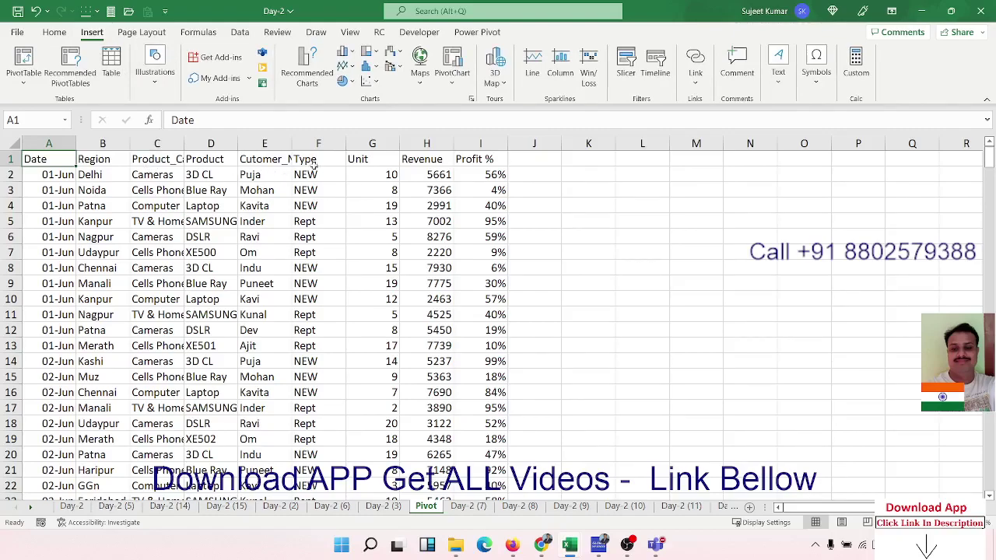
left_click(24, 84)
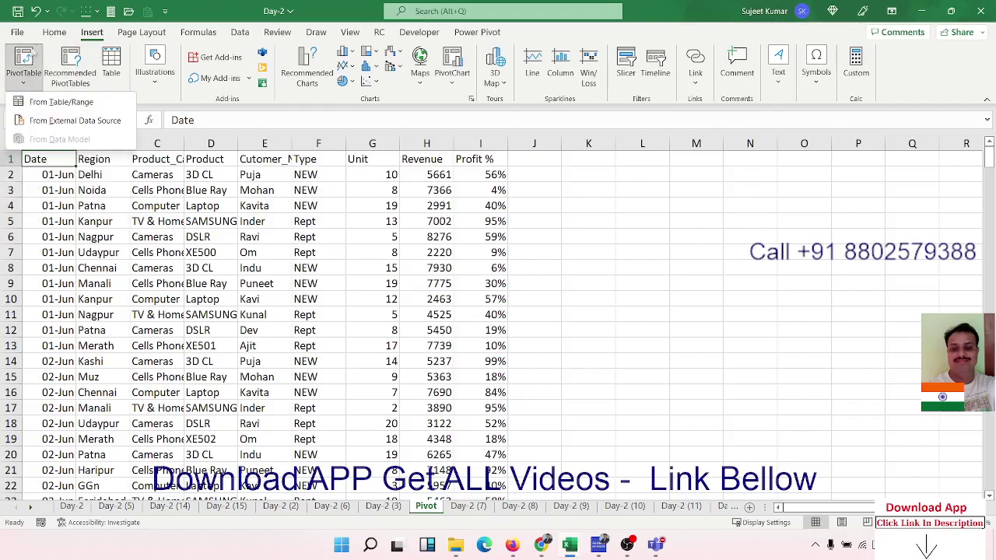
left_click(60, 102)
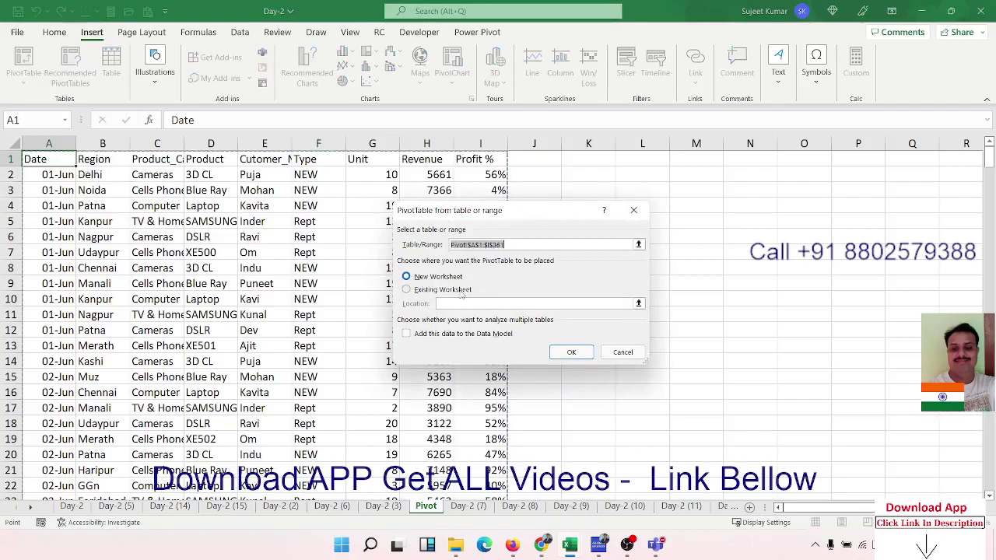
left_click(461, 290)
left_click(519, 506)
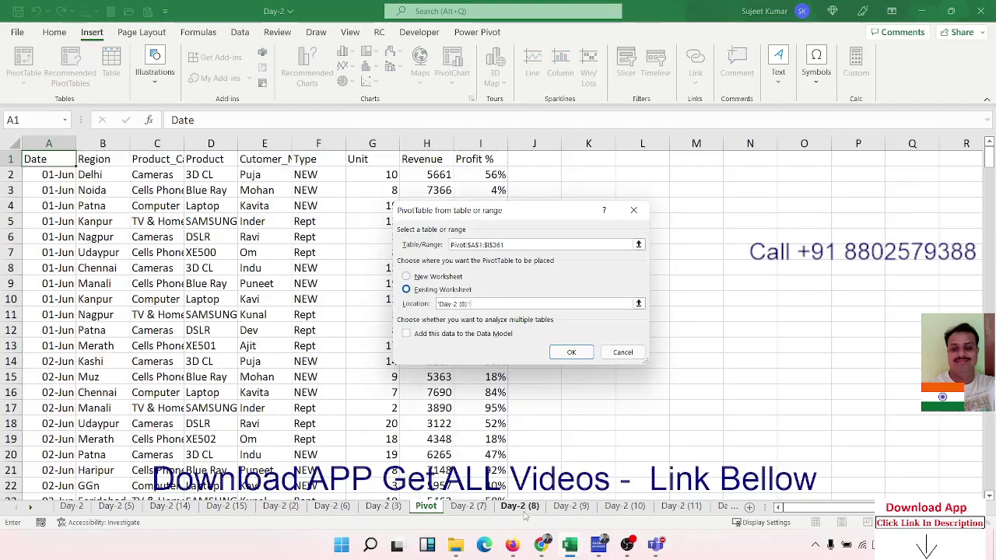
left_click(59, 160)
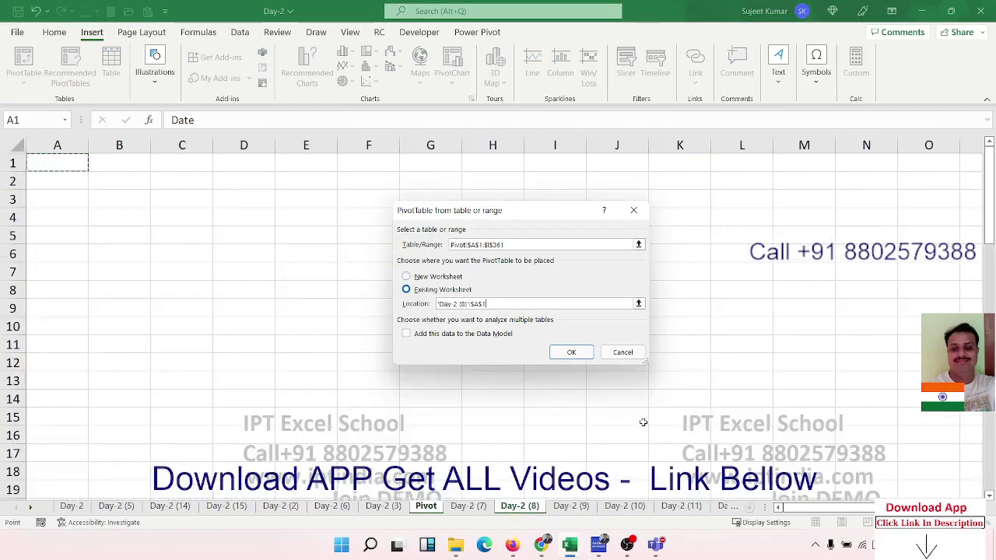
left_click(572, 352)
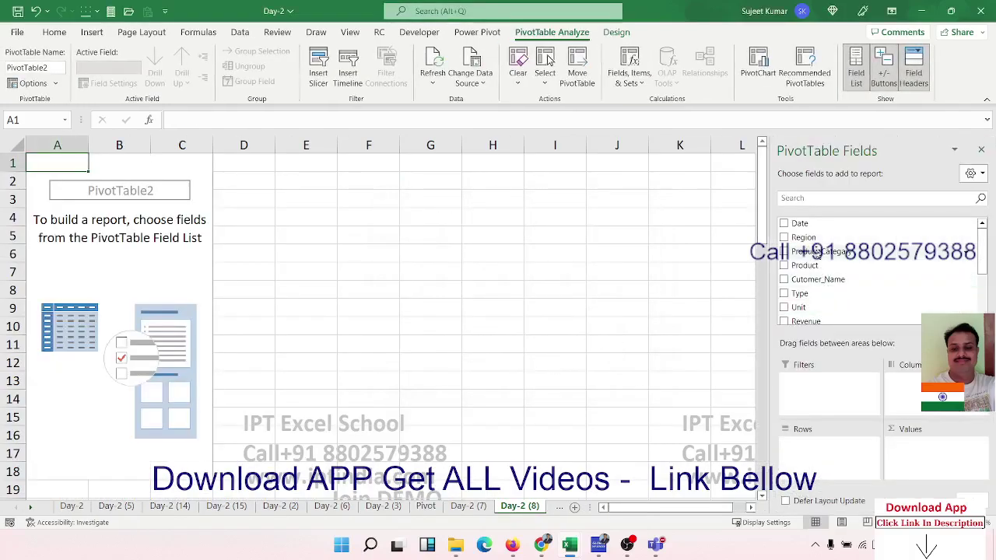
Put Product_Category and Cutomer_Name in Rows, Type in Columns, and Sum of Unit in Values.
mouse_move(806, 237)
left_mouse_down()
mouse_move(853, 371)
mouse_move(856, 284)
left_mouse_up()
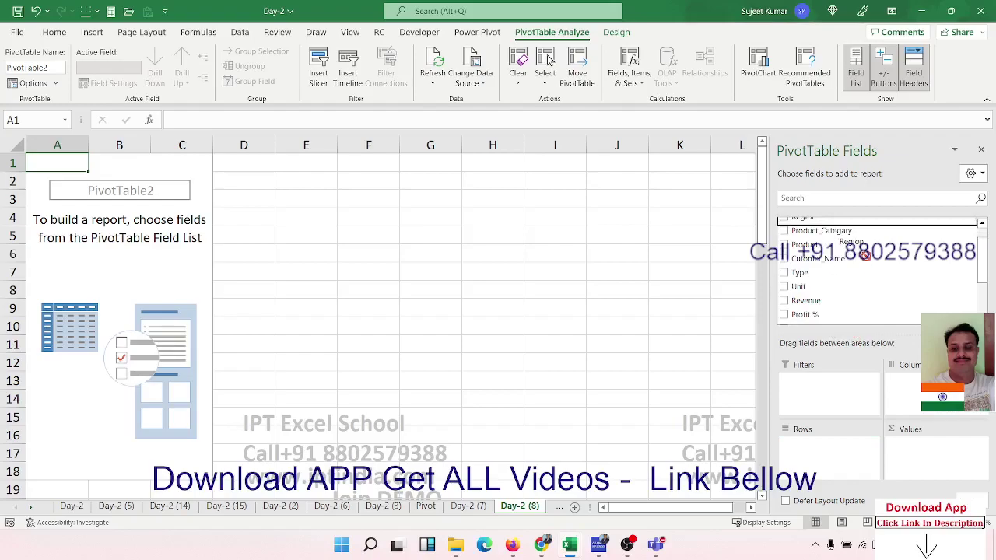
left_click_drag(856, 284, 846, 264)
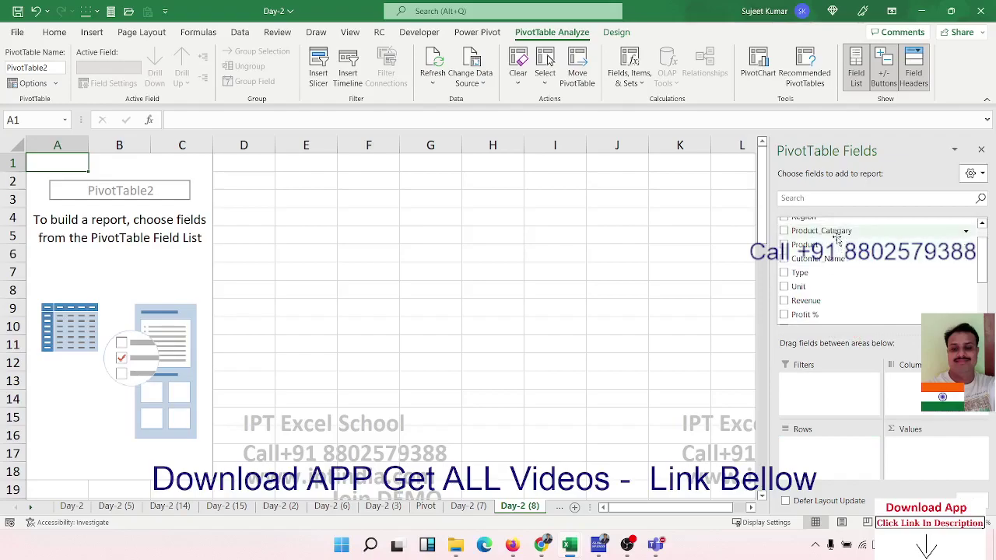
left_click_drag(821, 231, 846, 463)
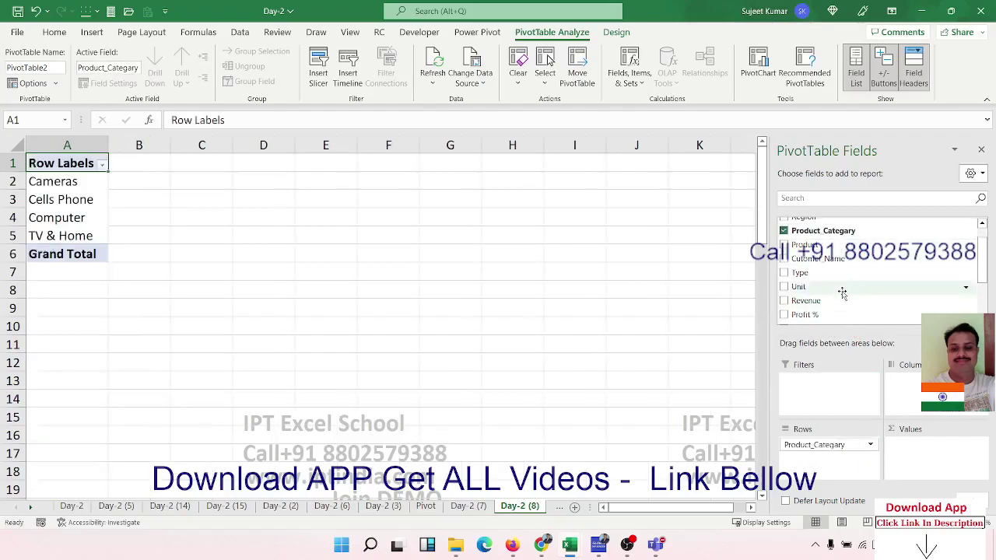
left_click_drag(833, 250, 848, 461)
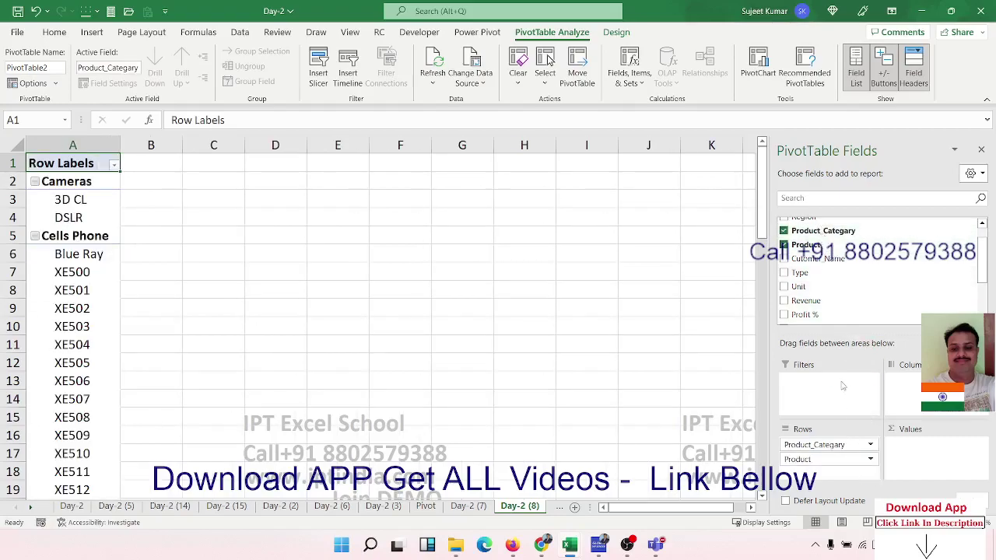
mouse_move(839, 462)
left_mouse_down()
mouse_move(859, 385)
mouse_move(833, 286)
mouse_move(839, 466)
left_mouse_up()
scroll(833, 286, "up", 2)
left_click_drag(811, 290, 902, 380)
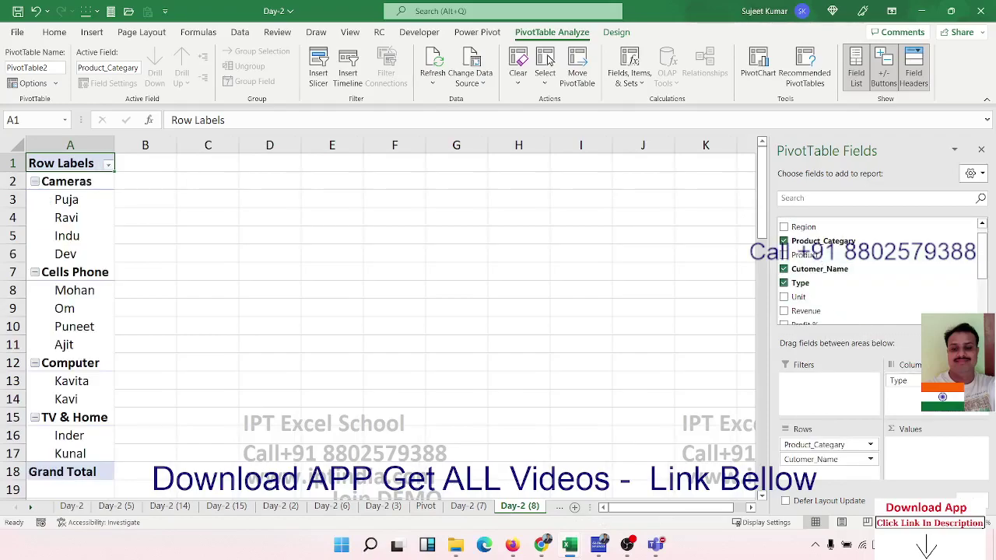
left_click_drag(854, 303, 915, 455)
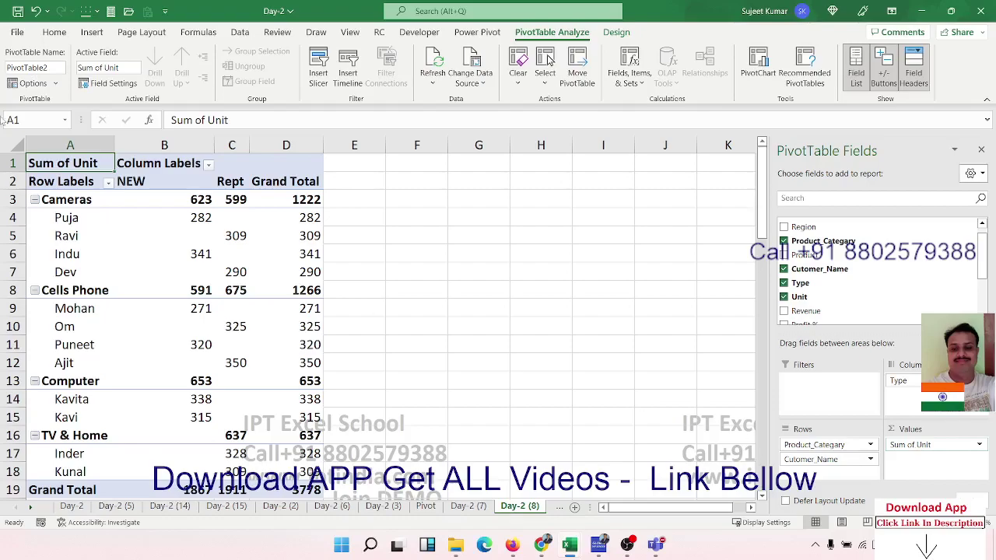
left_click(35, 200)
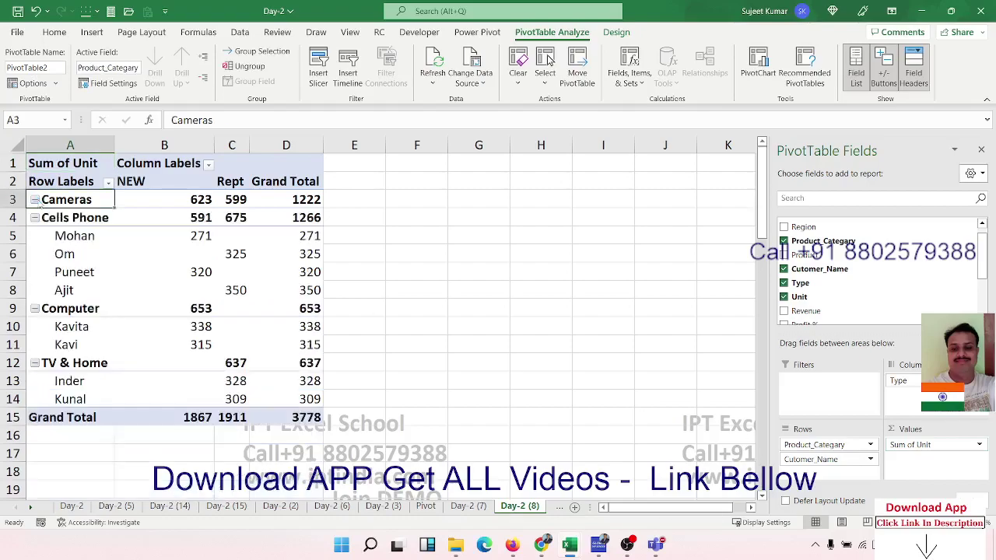
left_click(35, 200)
left_click(35, 200)
left_click(35, 200)
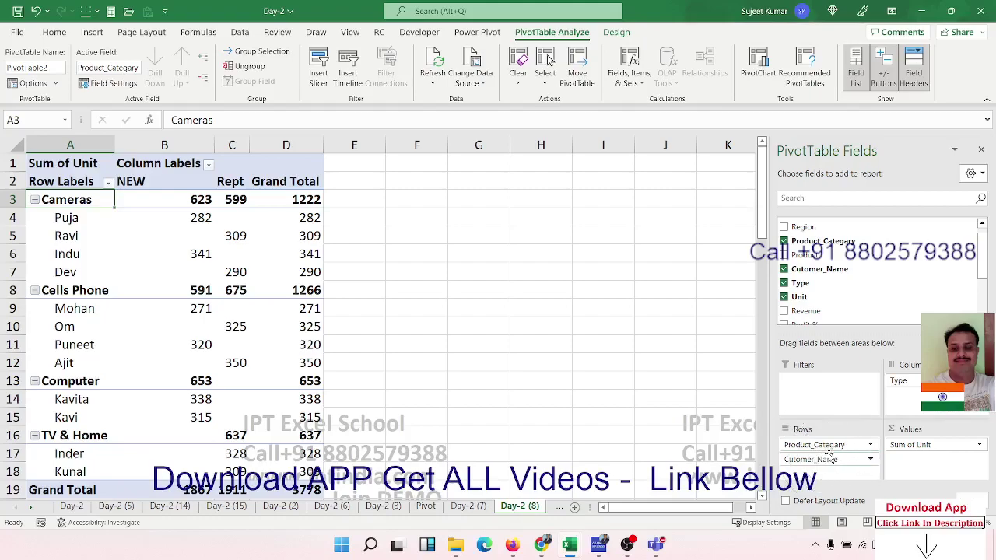
left_click_drag(68, 217, 67, 272)
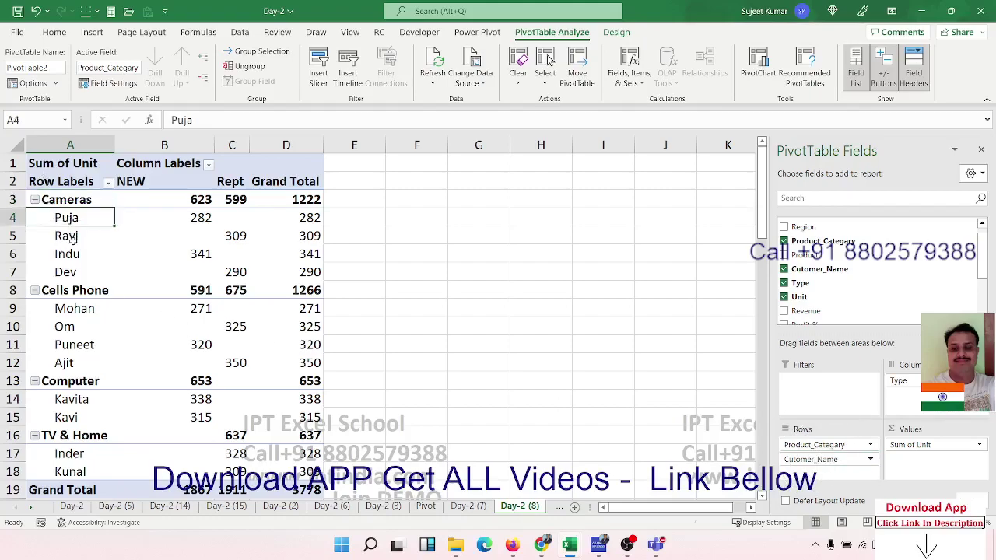
left_click(208, 201)
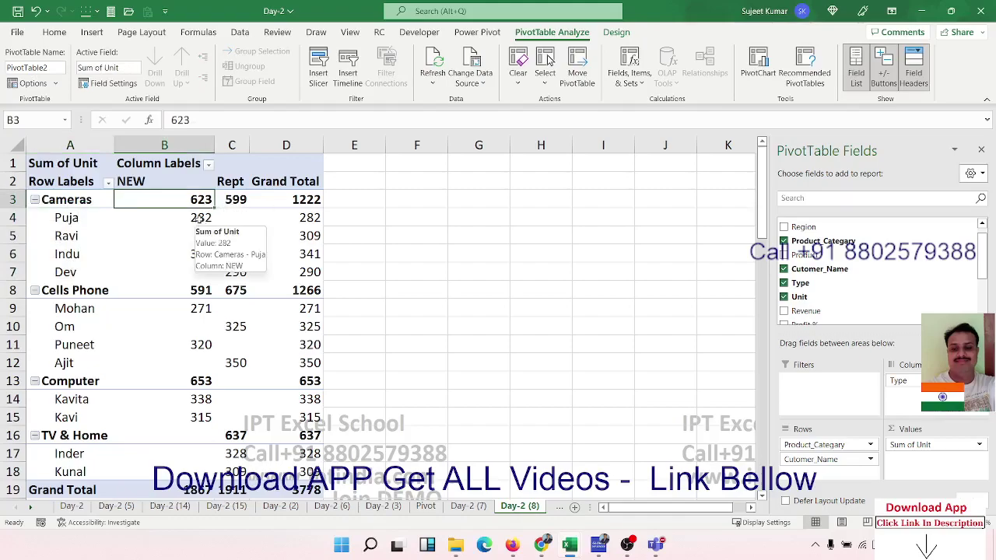
left_click(200, 220)
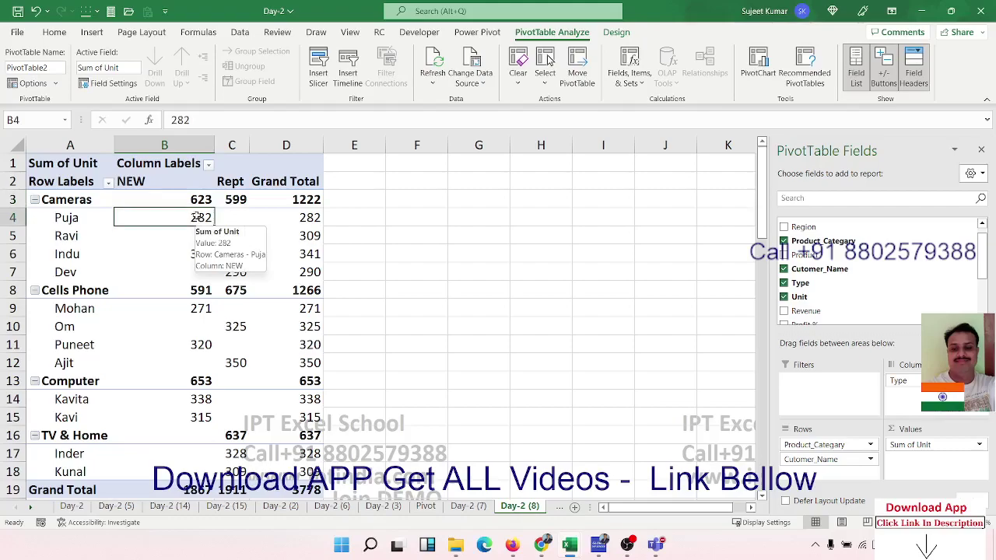
left_click_drag(198, 217, 195, 289)
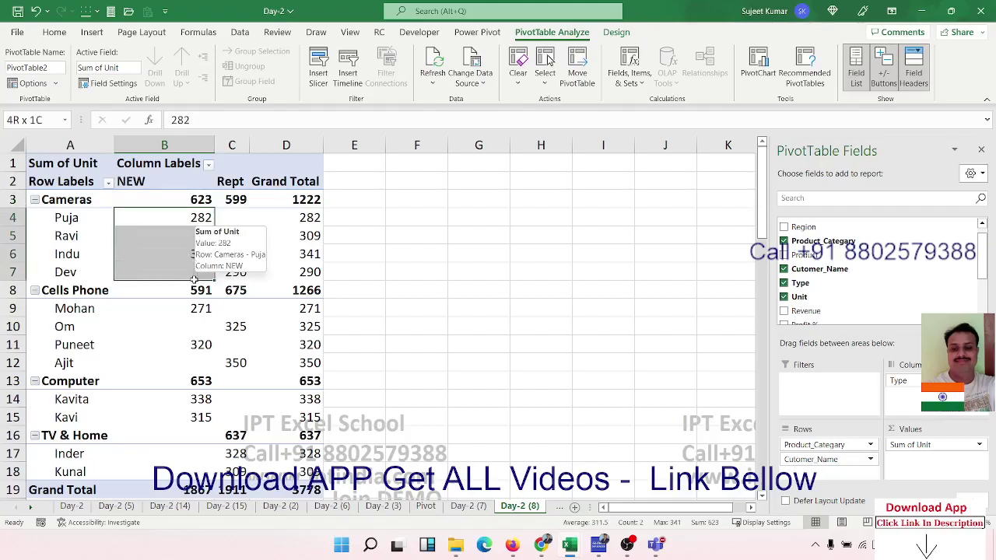
left_click_drag(232, 219, 237, 286)
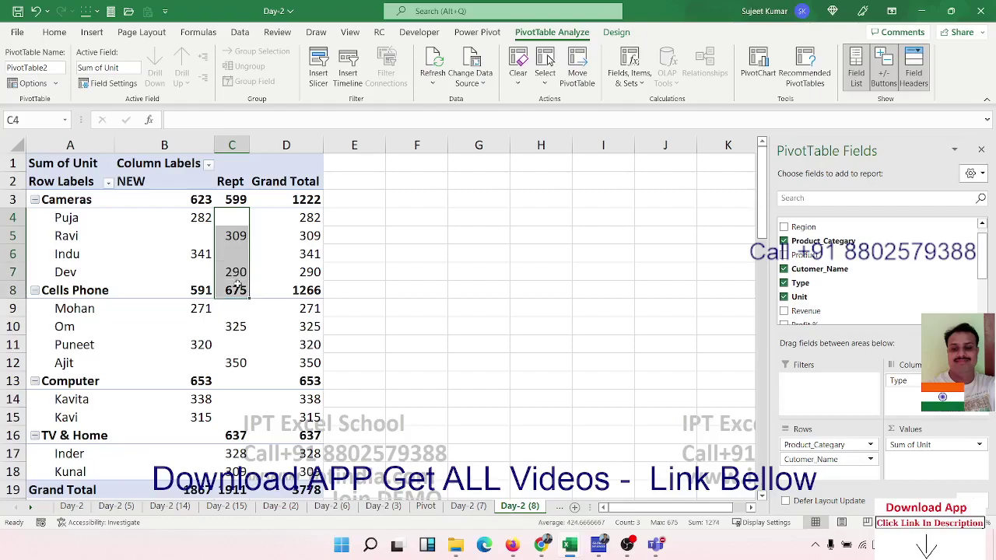
left_click(157, 242)
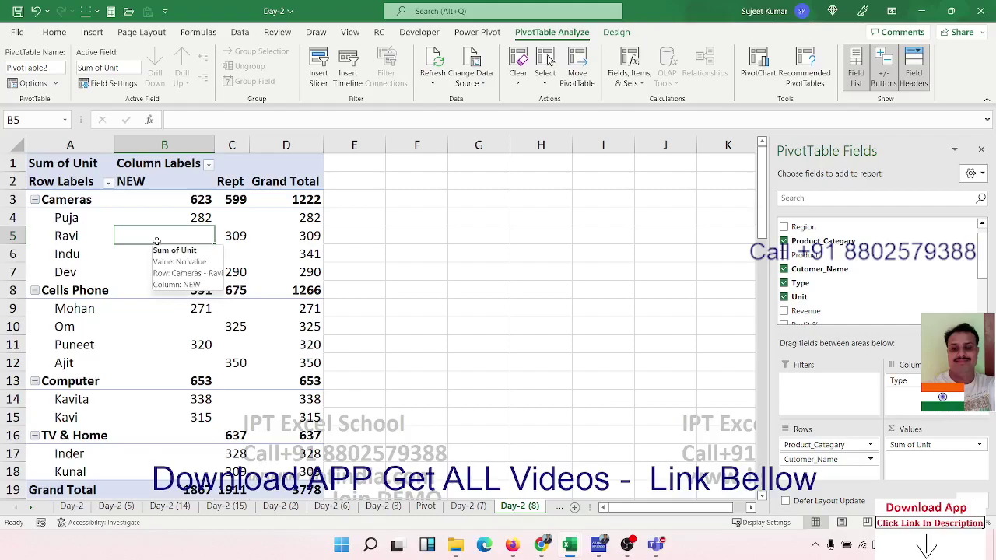
left_click(68, 145)
key("ctrl+c")
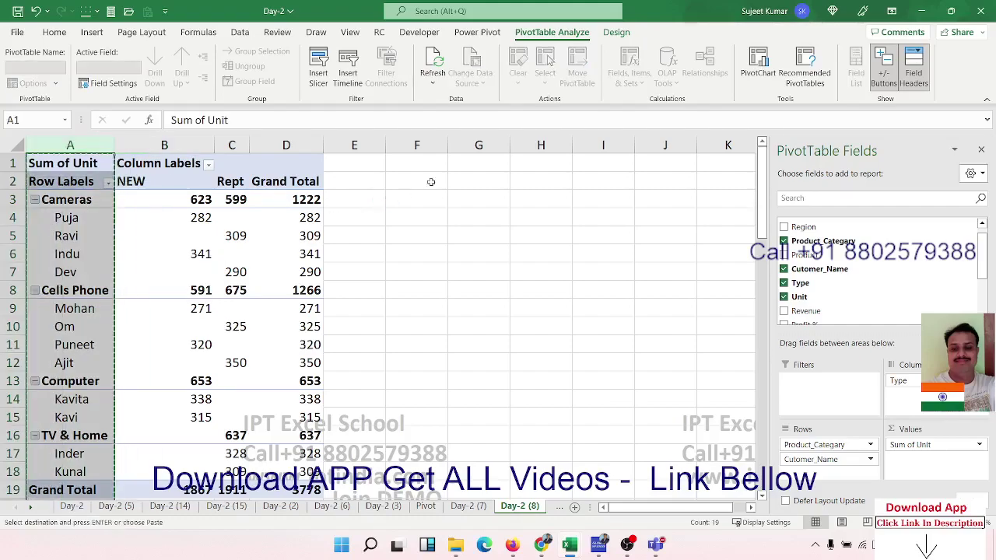
left_click(516, 160)
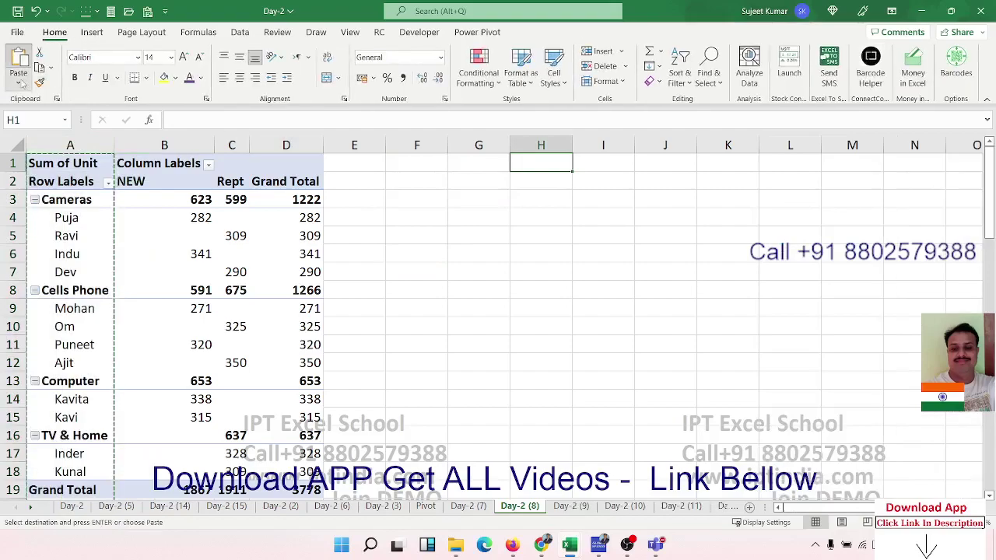
left_click(19, 78)
left_click(14, 181)
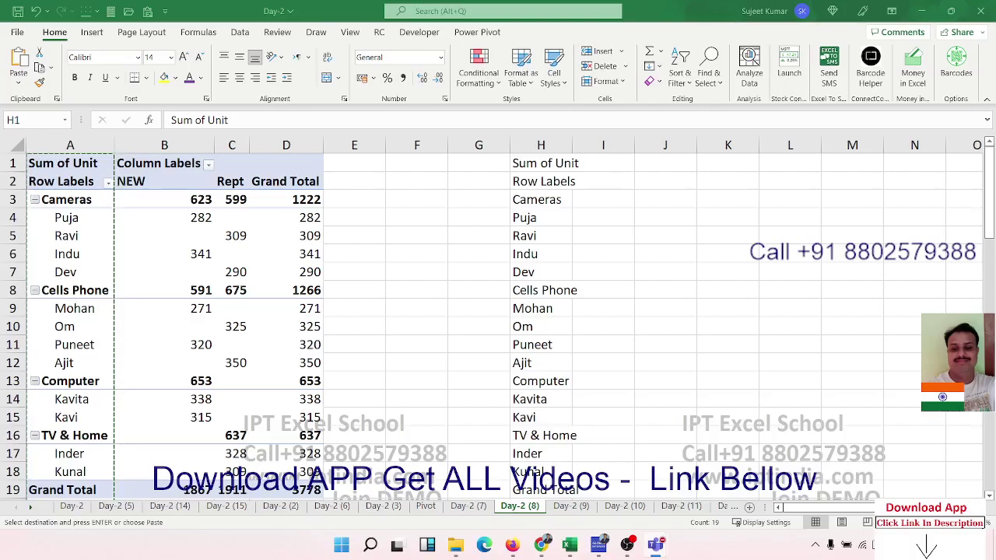
key("ctrl+v")
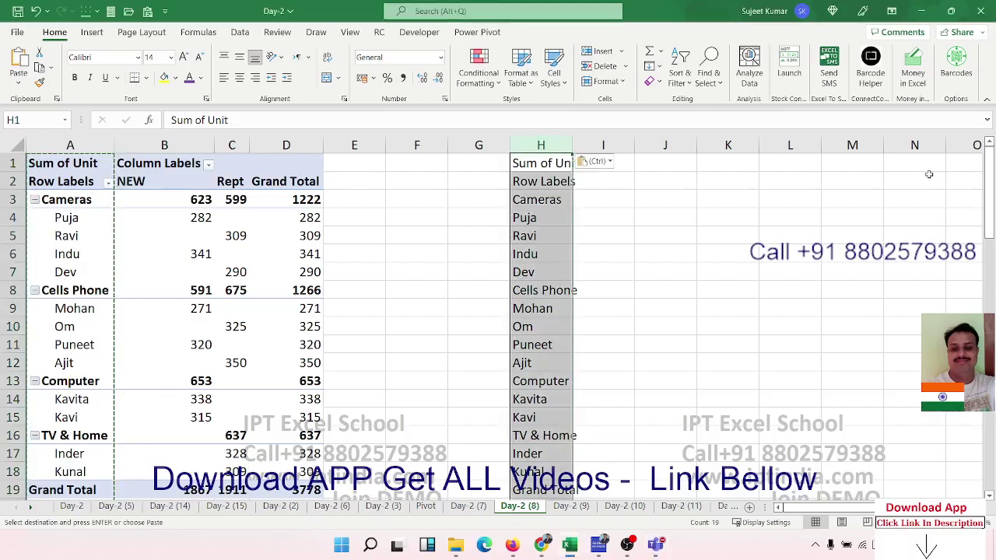
left_click(566, 201)
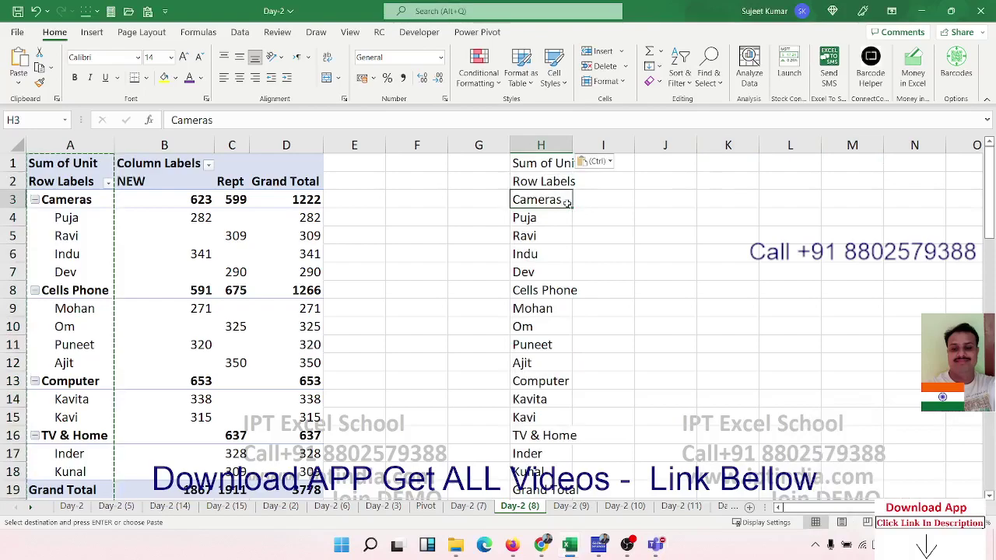
left_click(550, 145)
key("Delete")
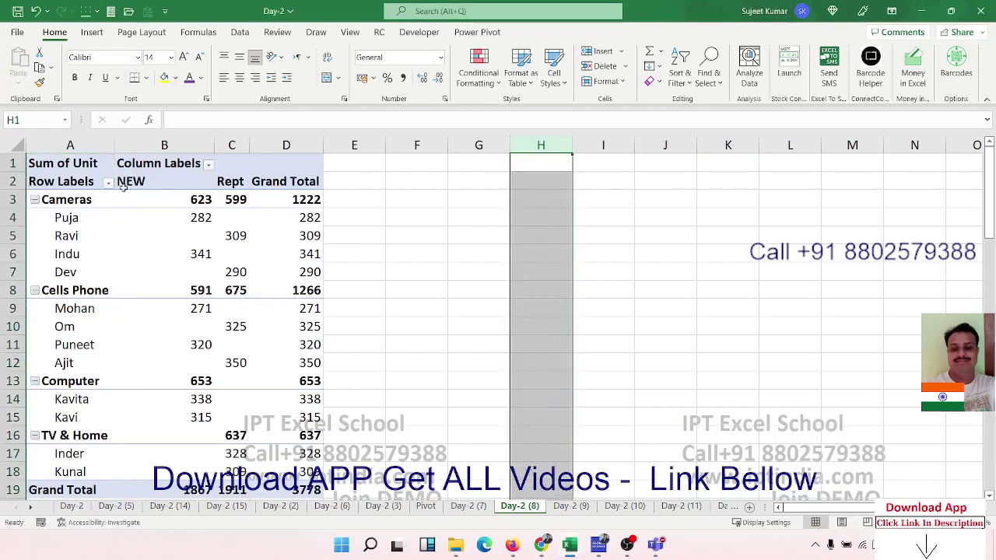
right_click(157, 230)
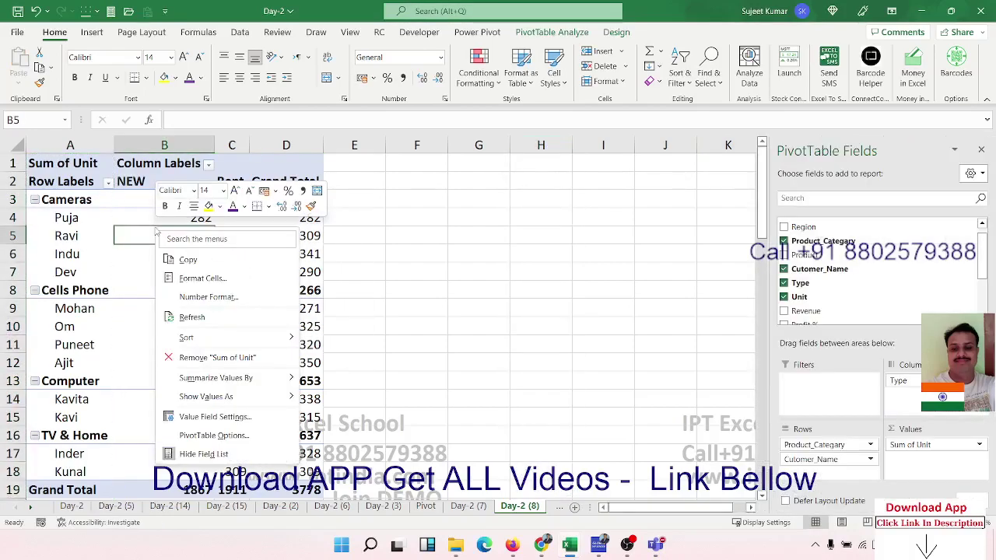
left_click(228, 436)
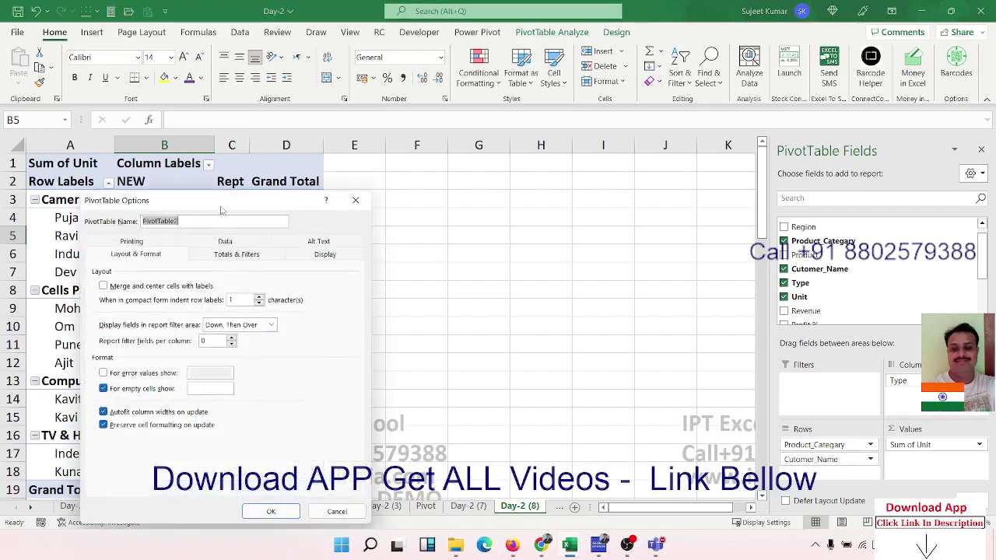
left_click_drag(222, 210, 442, 123)
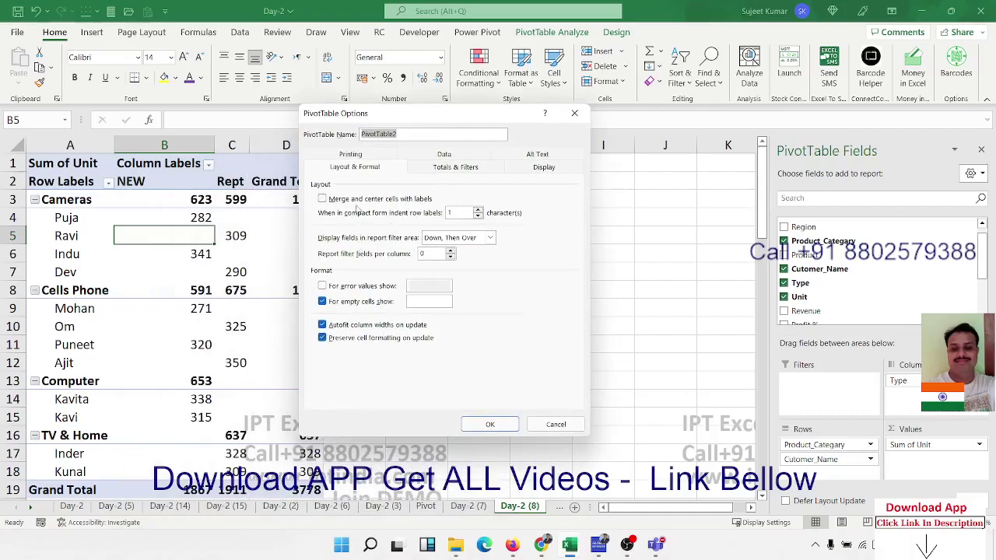
left_click(530, 168)
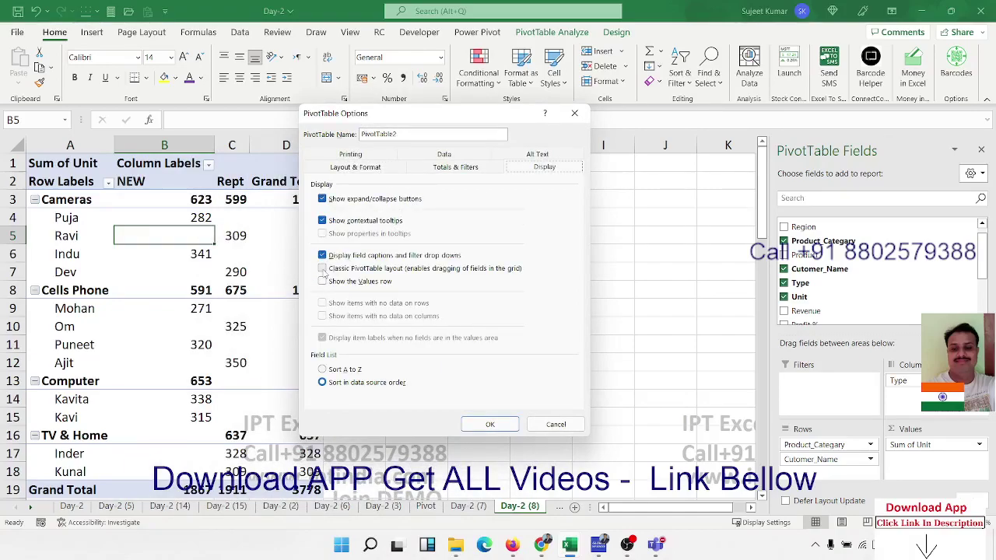
key("Escape")
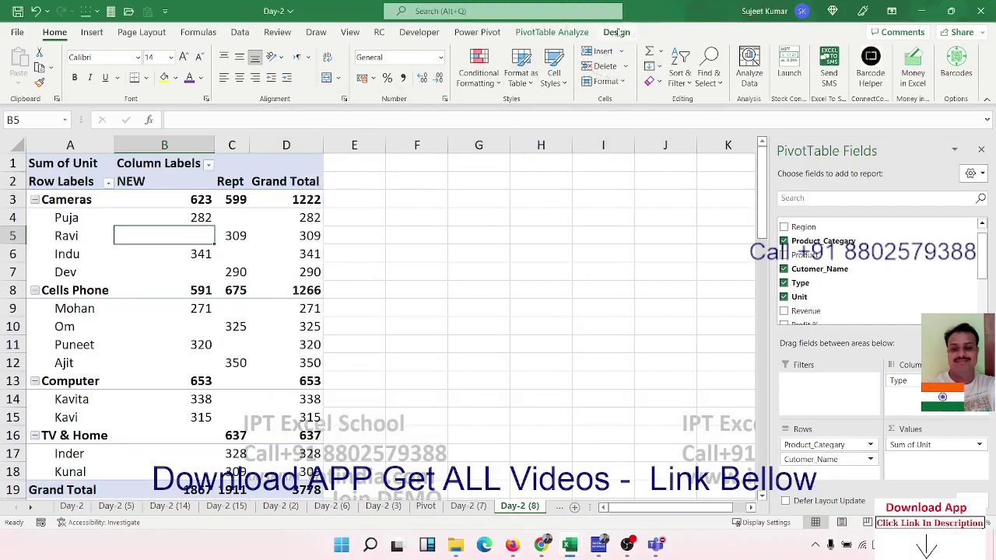
Set PivotTable2's report layout to Show in Tabular Form.
left_click(616, 32)
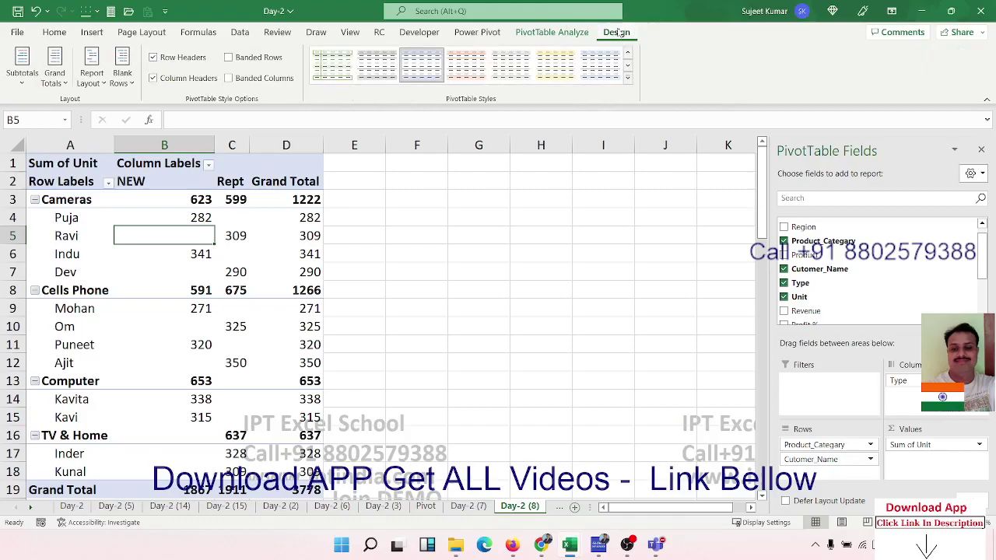
left_click(93, 82)
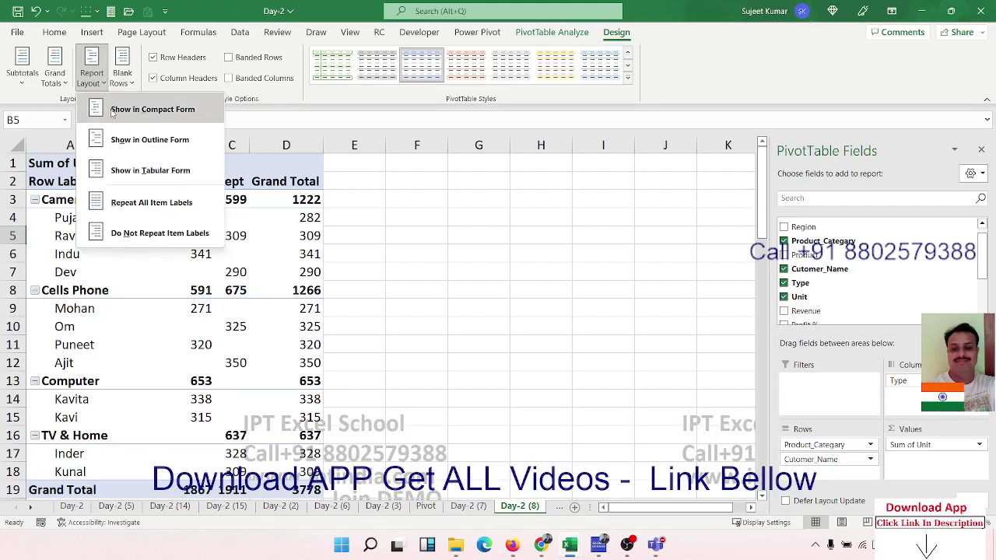
left_click(129, 170)
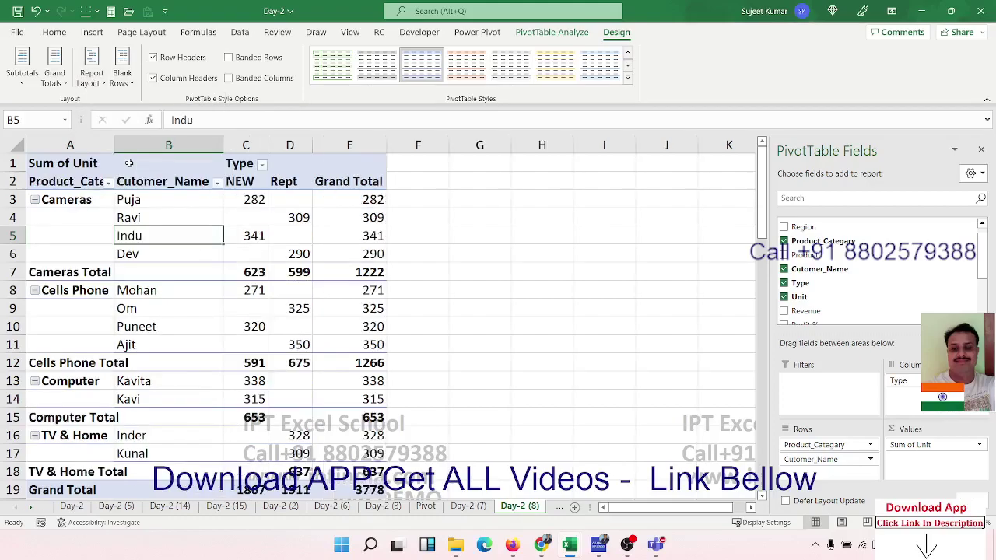
Uncheck Subtotal "Product_Categary" so the Cameras Total and other category total rows disappear.
left_click(110, 199)
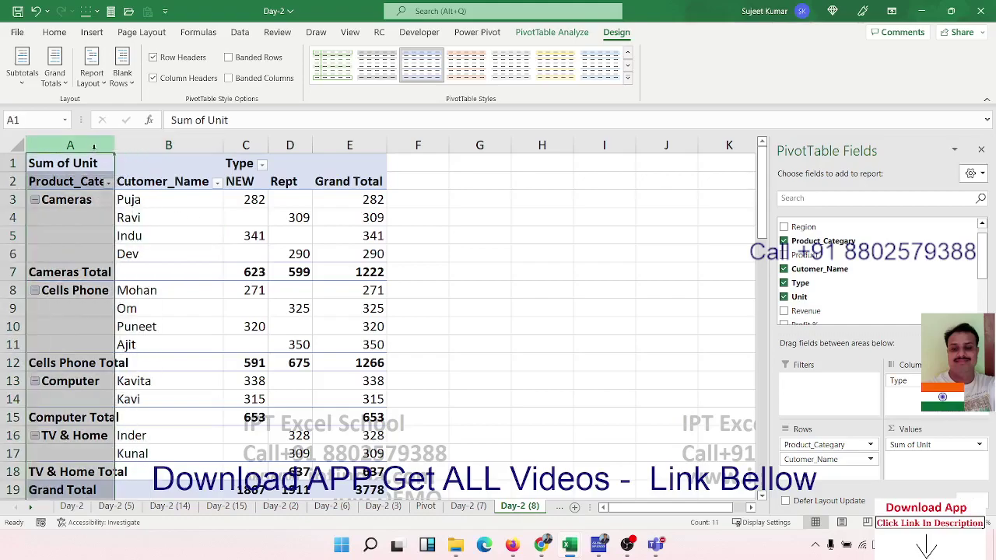
left_click(109, 218)
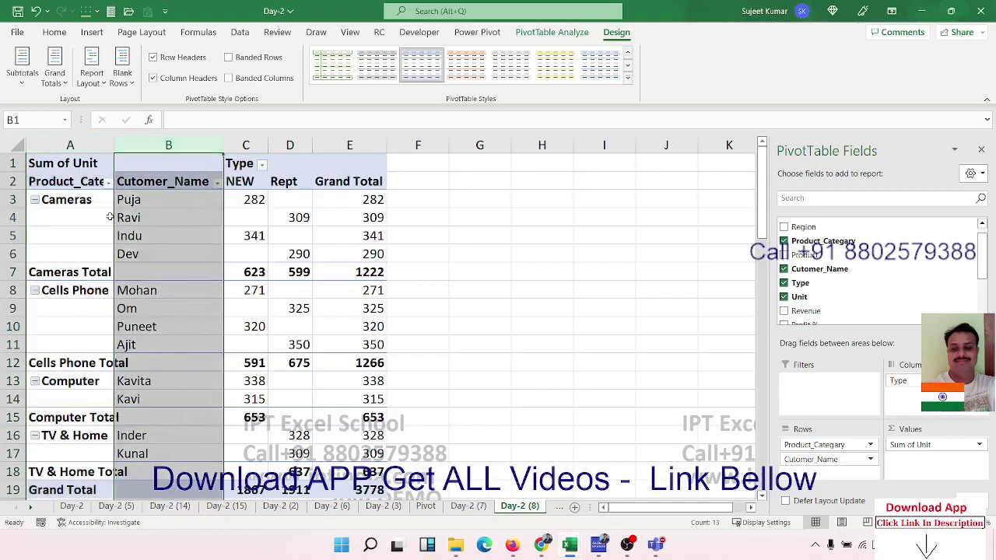
left_click(88, 260)
left_click(87, 267)
left_click(87, 271)
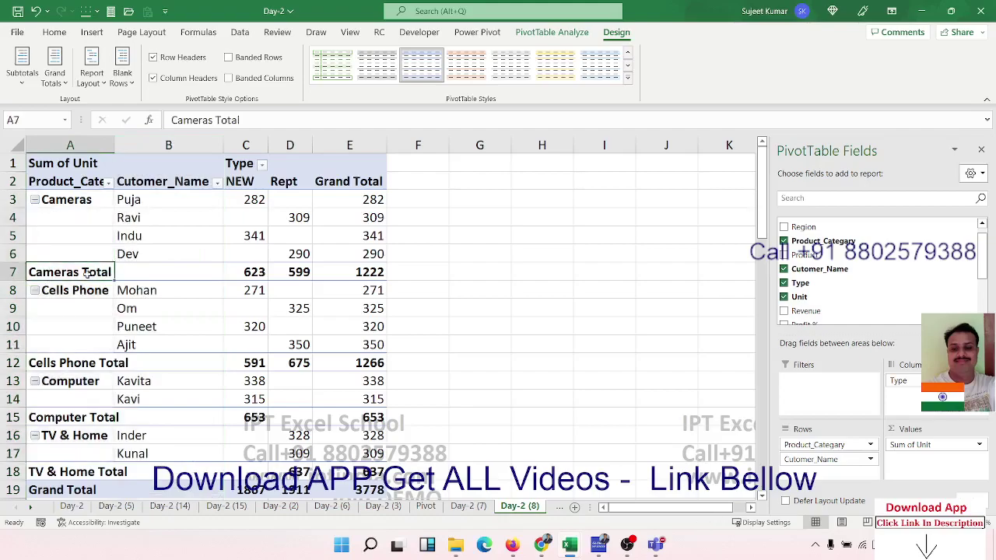
right_click(89, 277)
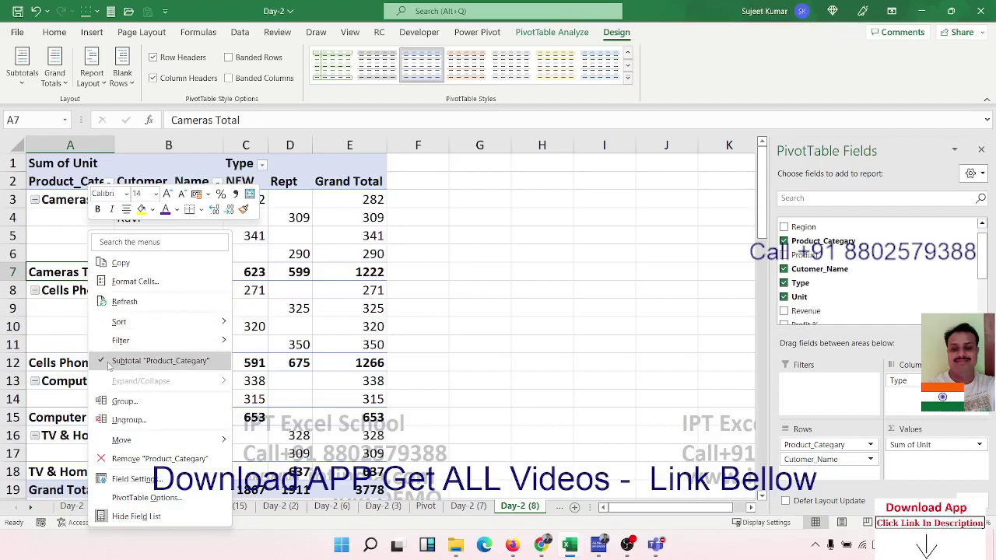
left_click(108, 364)
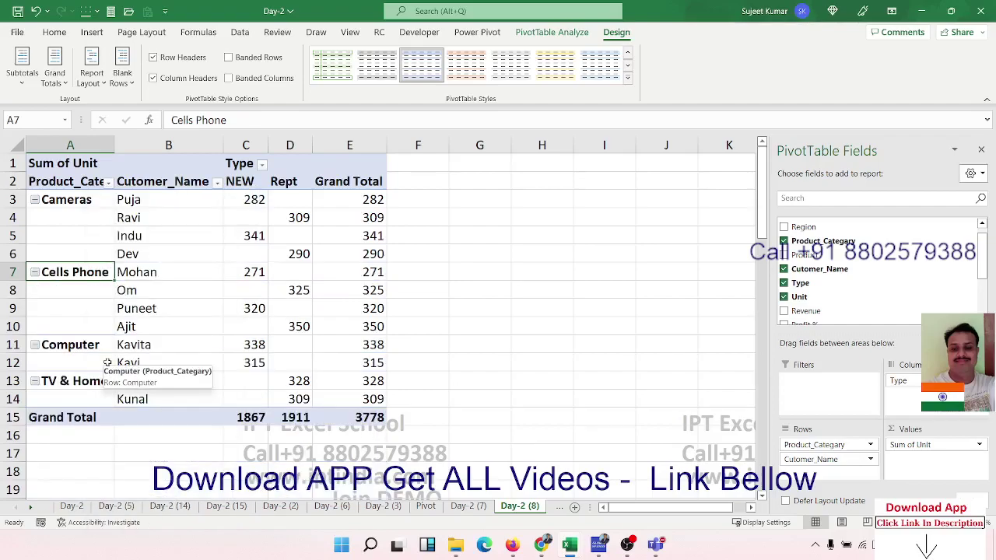
left_click_drag(87, 201, 87, 327)
left_click(91, 211)
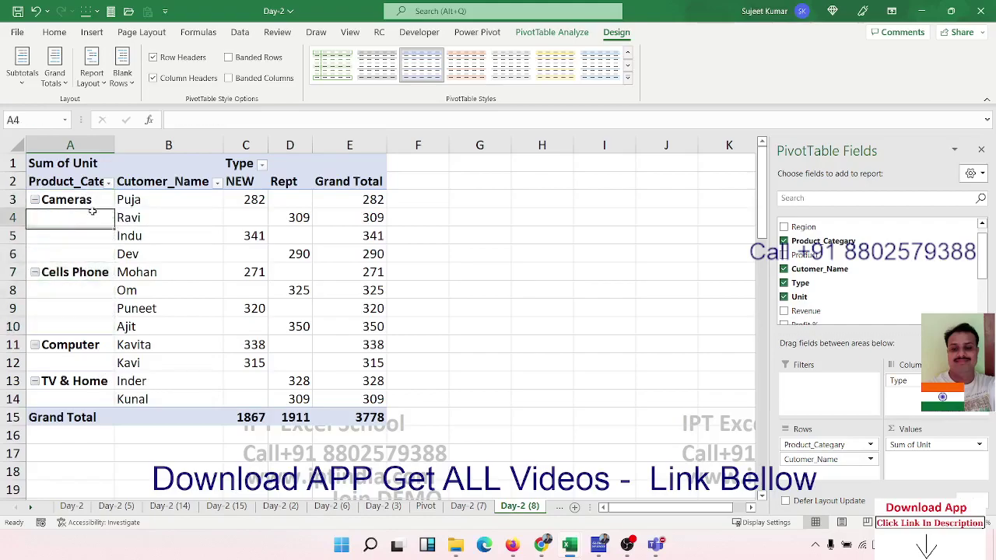
left_click(91, 74)
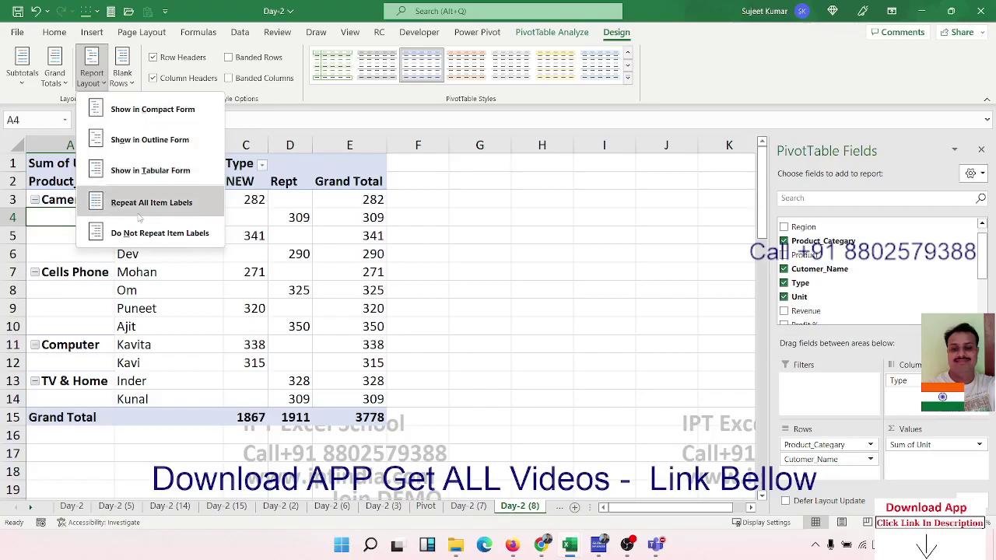
left_click(139, 216)
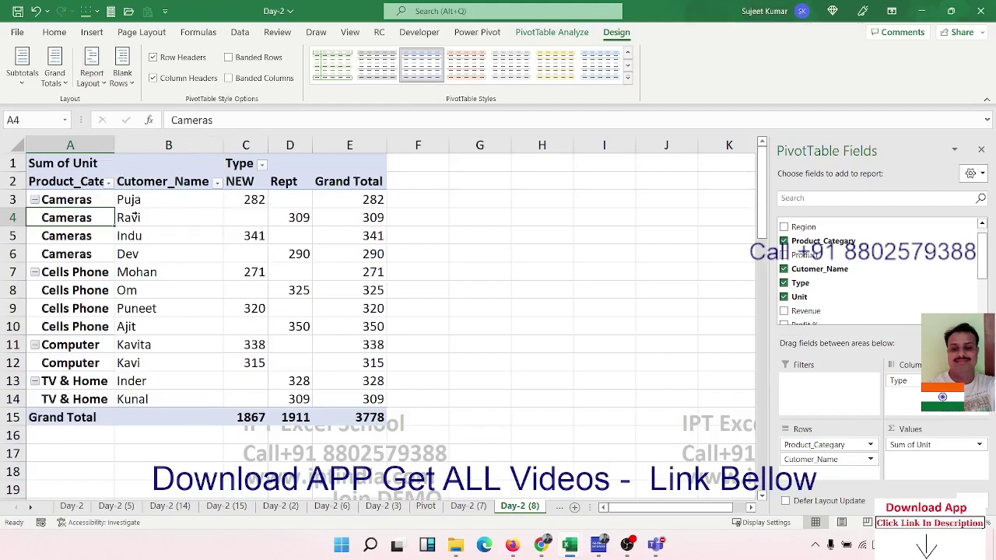
left_click_drag(90, 261, 88, 272)
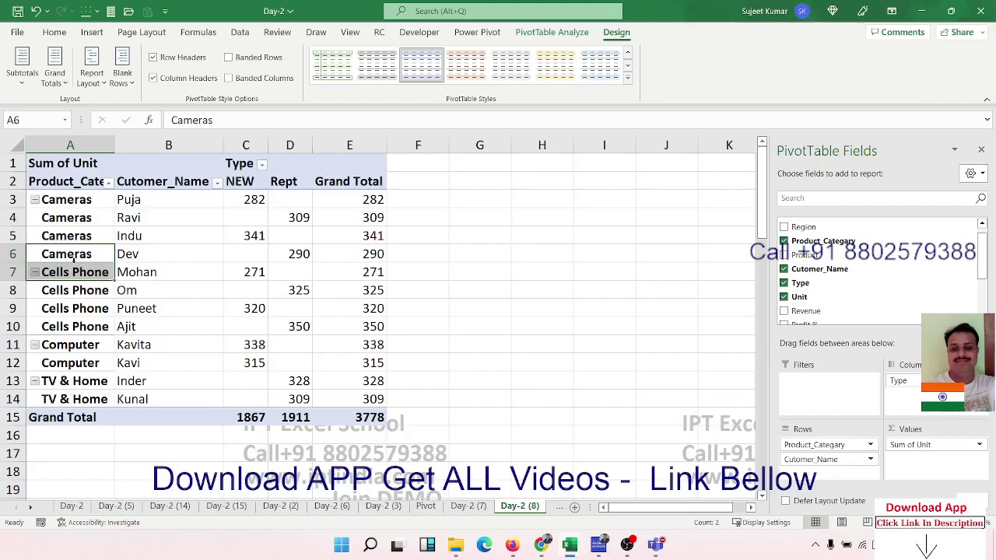
left_click(125, 78)
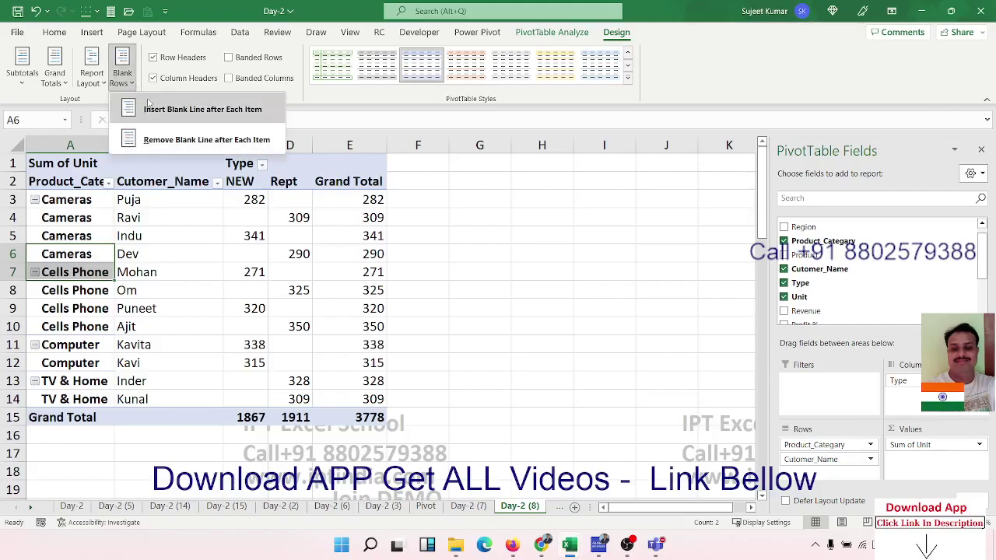
left_click(152, 111)
left_click(200, 270)
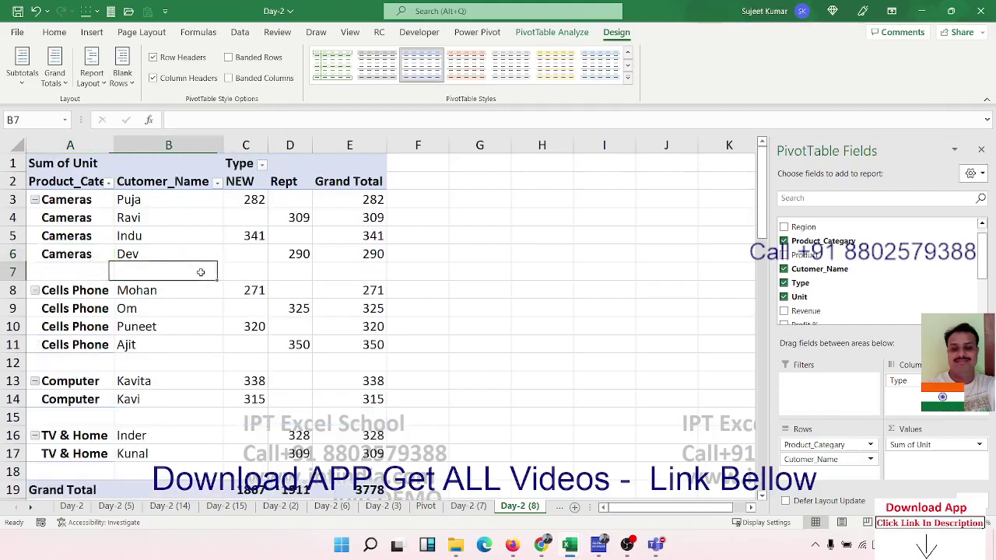
scroll(204, 276, "down", 3)
scroll(204, 276, "up", 3)
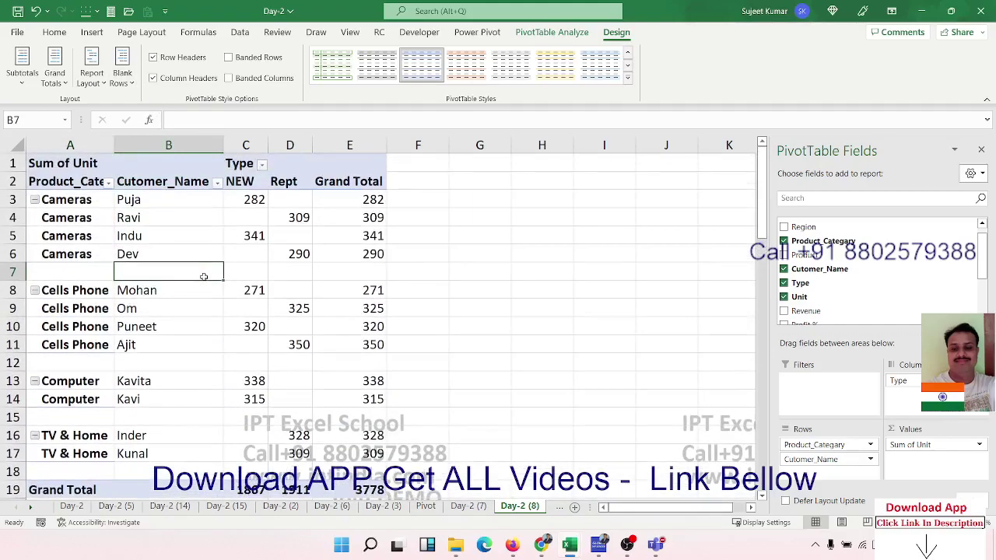
left_click(122, 78)
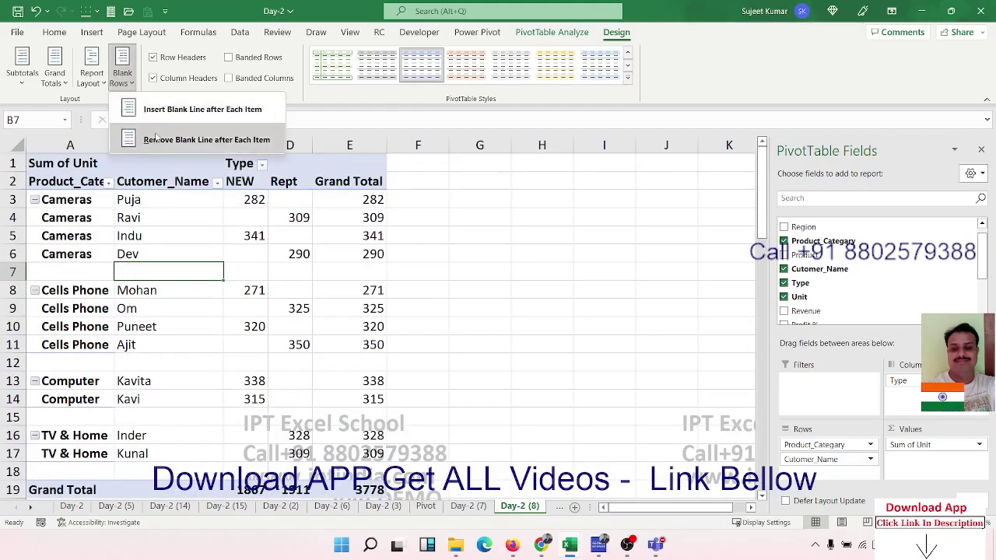
left_click(155, 138)
left_click(92, 75)
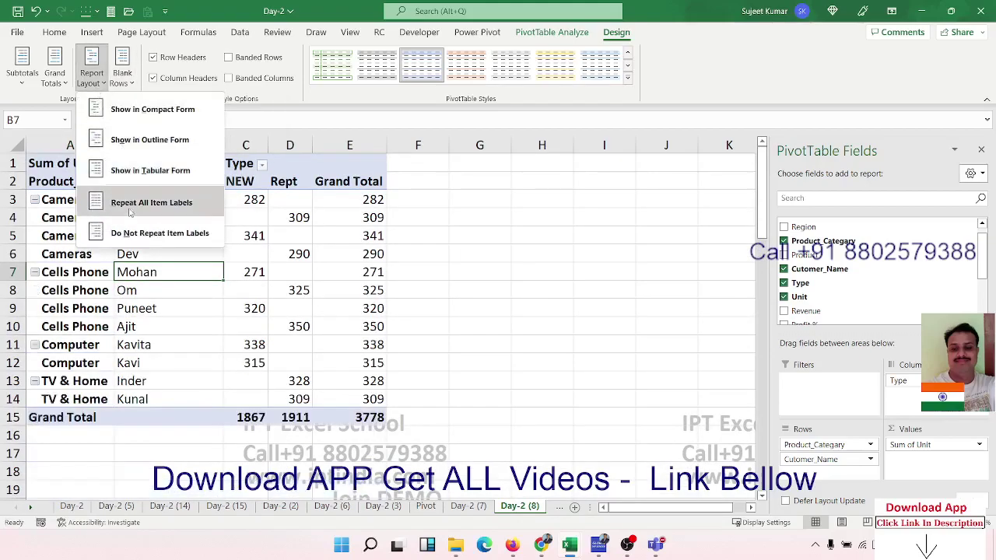
left_click(127, 233)
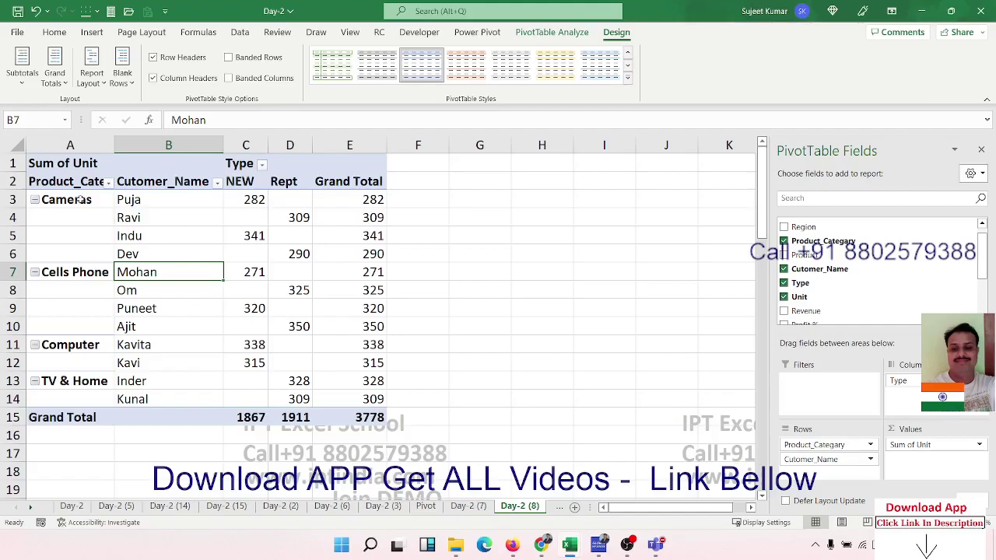
left_click_drag(81, 200, 70, 250)
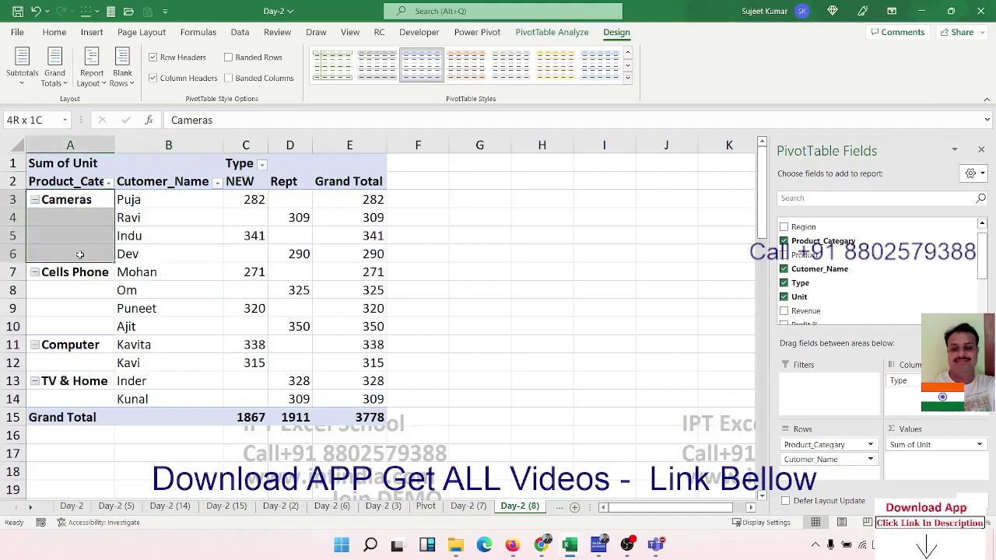
Try Merge & Center on the Cameras label cells and dismiss the PivotTable warning.
left_click(54, 33)
left_click(362, 81)
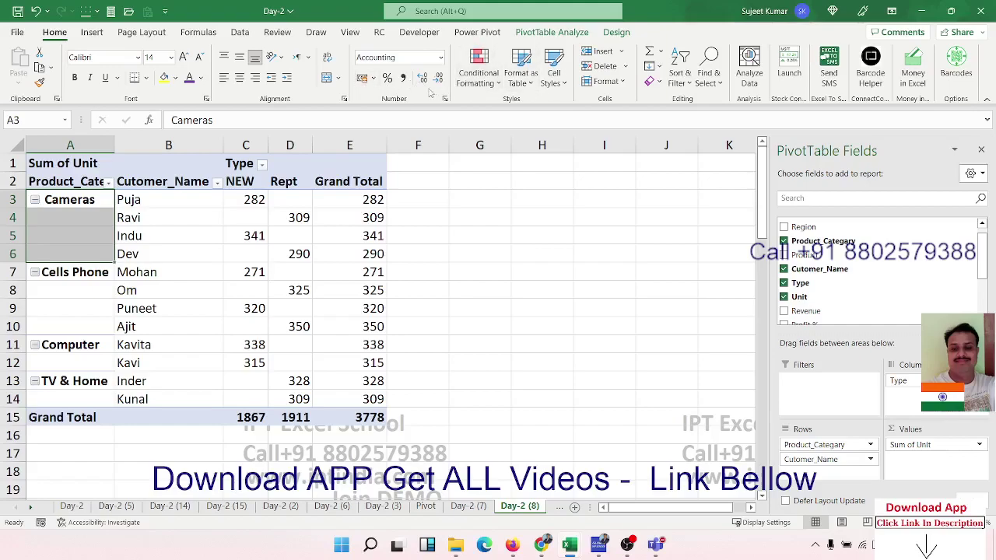
left_click(327, 78)
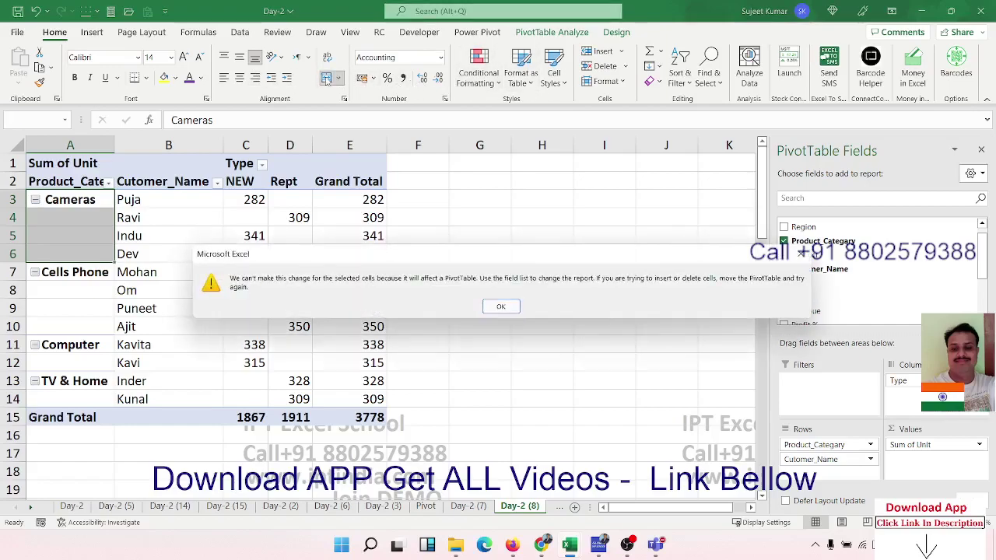
key("Return")
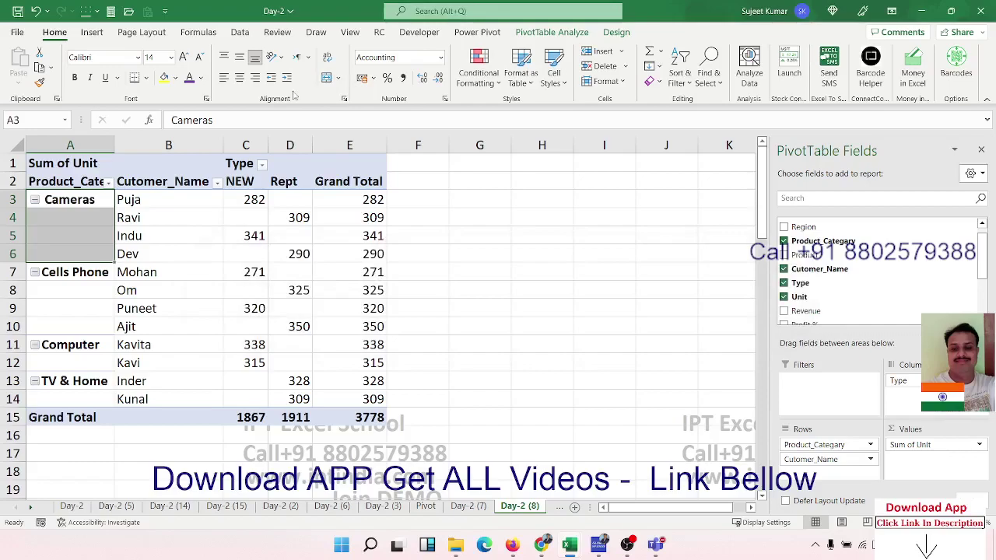
Turn on 'Merge and center cells with labels' in PivotTable Options.
right_click(110, 234)
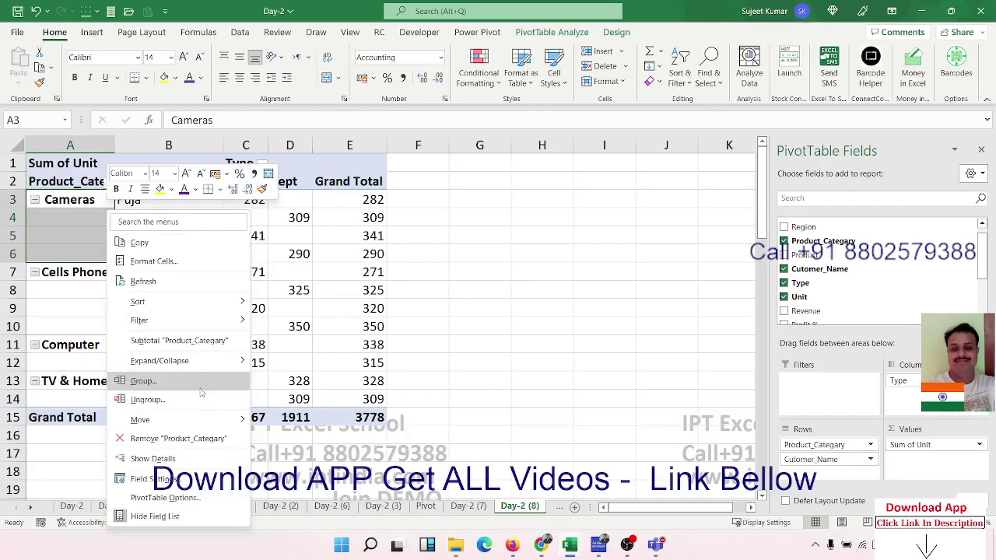
left_click(186, 498)
left_click(111, 287)
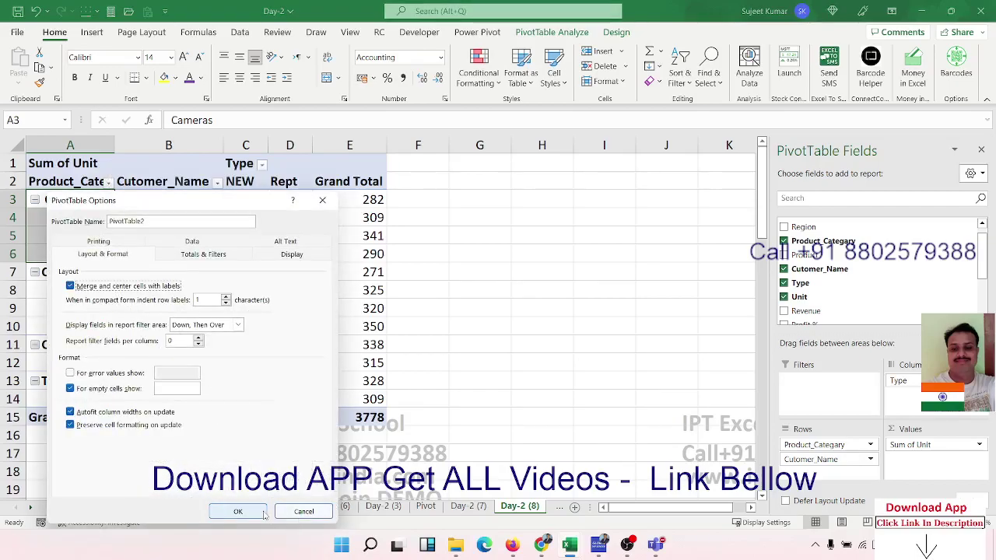
left_click(238, 512)
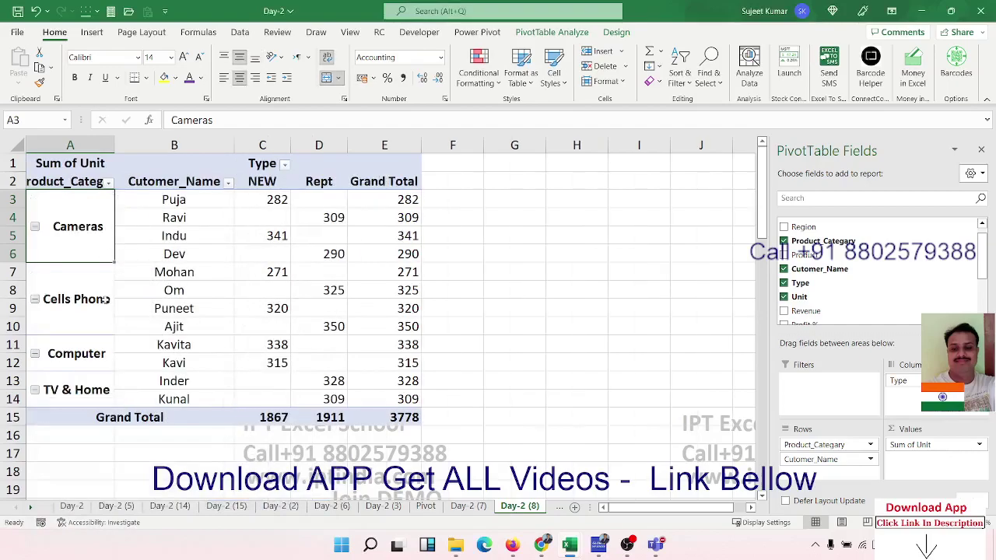
left_click(106, 301)
left_click(105, 355)
left_click(98, 401)
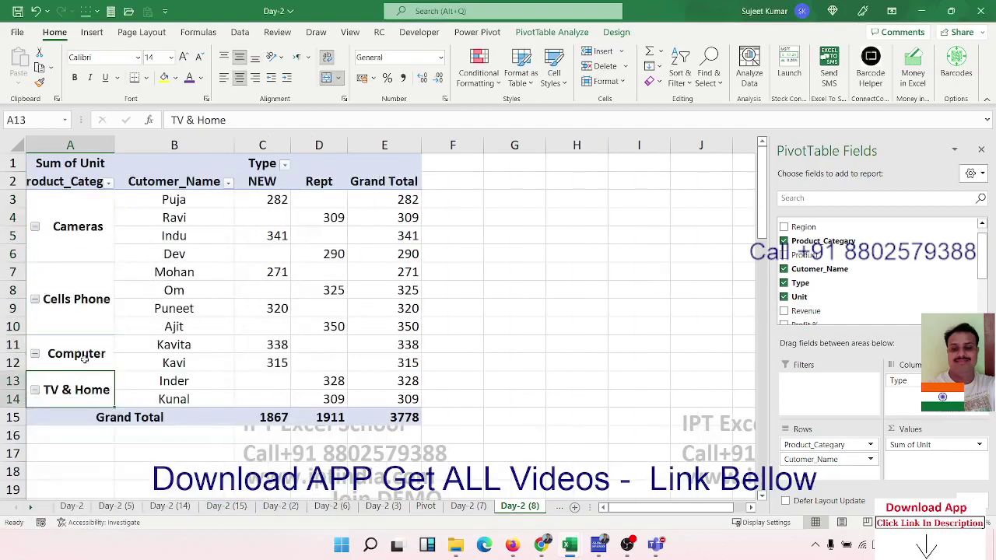
left_click(84, 359)
left_click(82, 326)
left_click(76, 258)
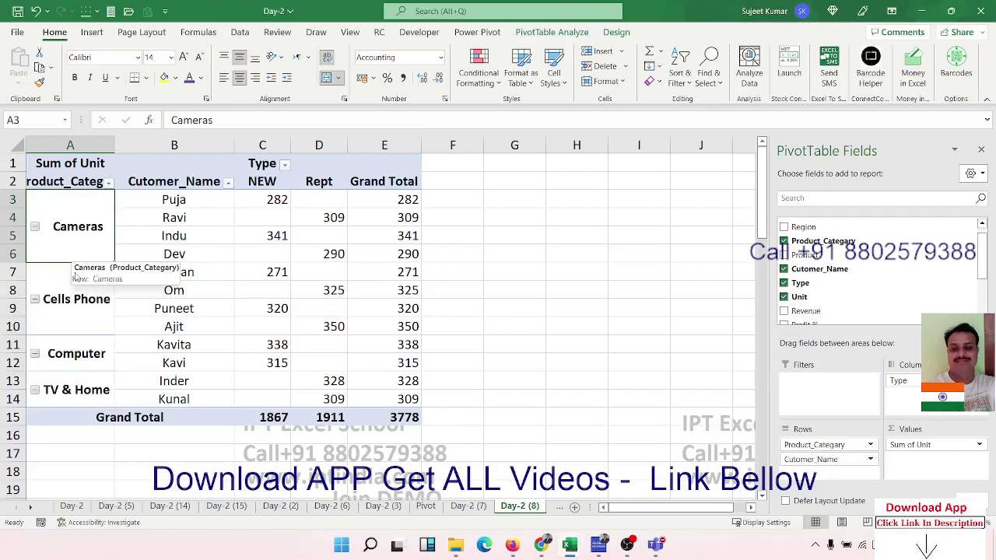
left_click(68, 317)
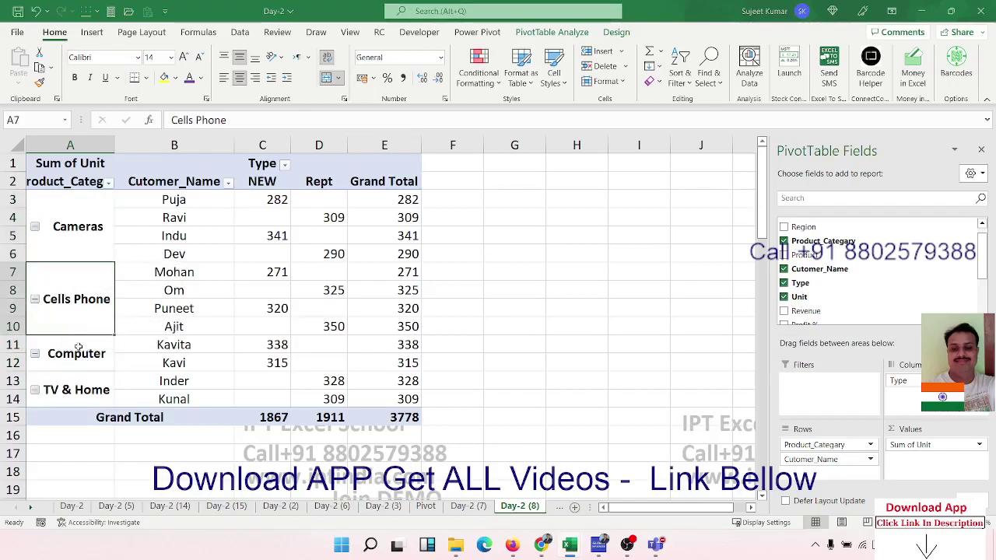
left_click(81, 352)
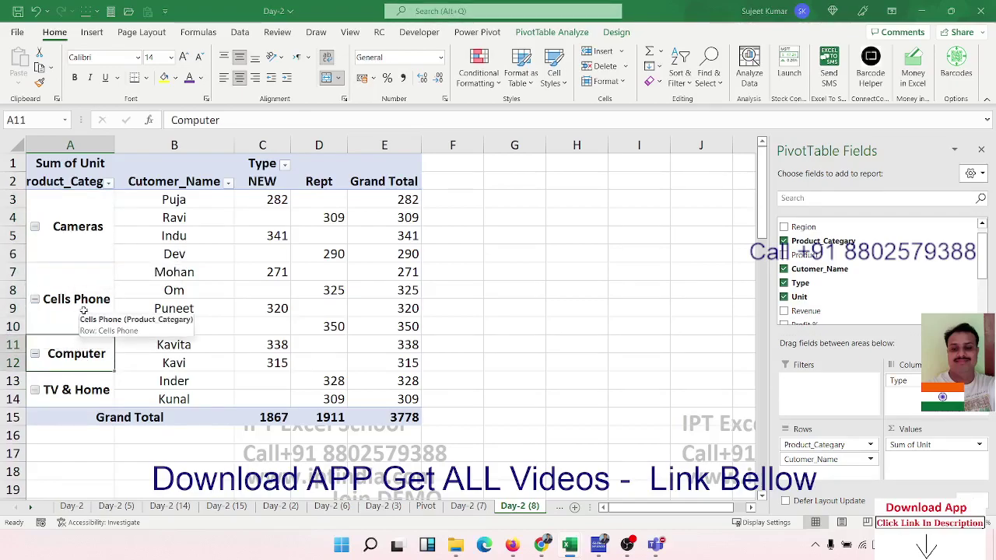
left_click(109, 226)
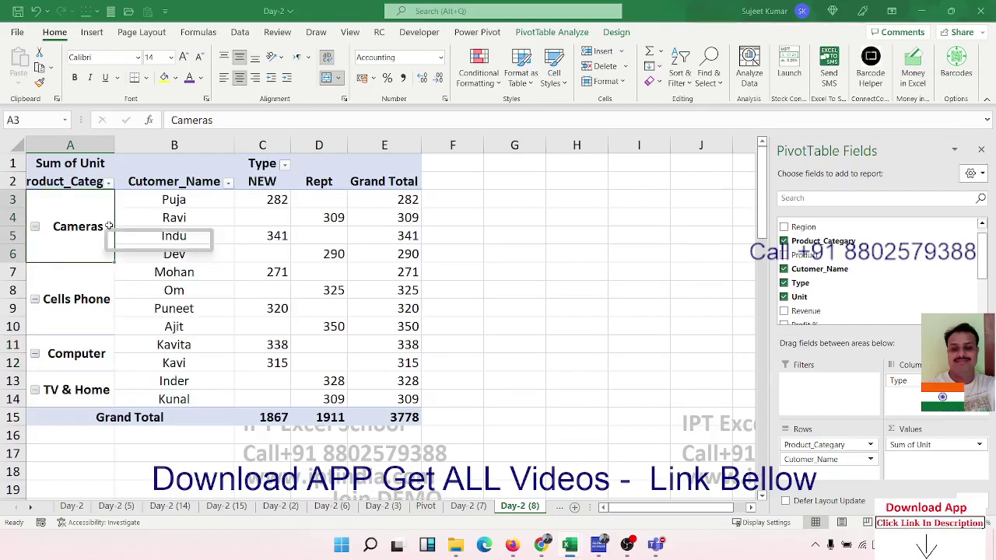
left_click(173, 222)
left_click(325, 220)
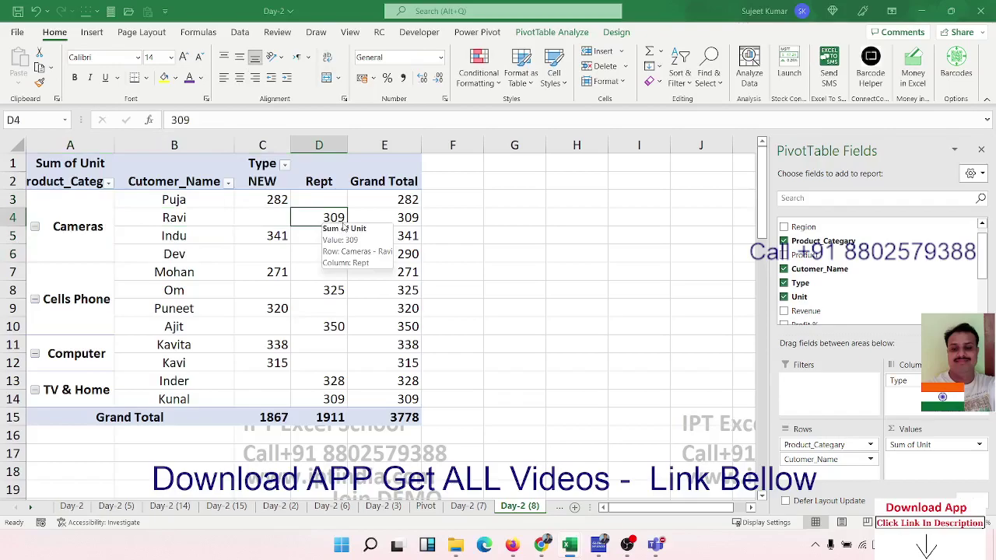
mouse_move(288, 241)
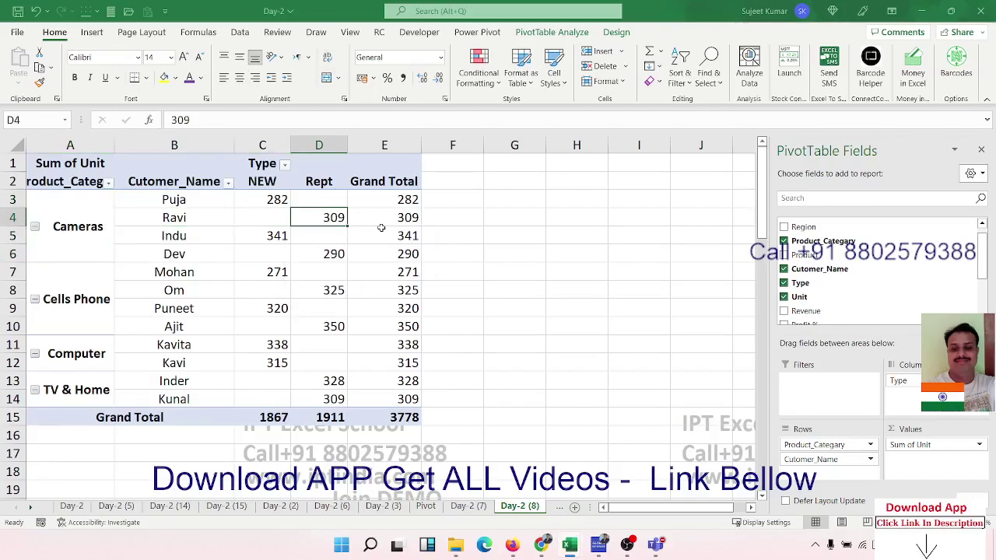
double_click(333, 218)
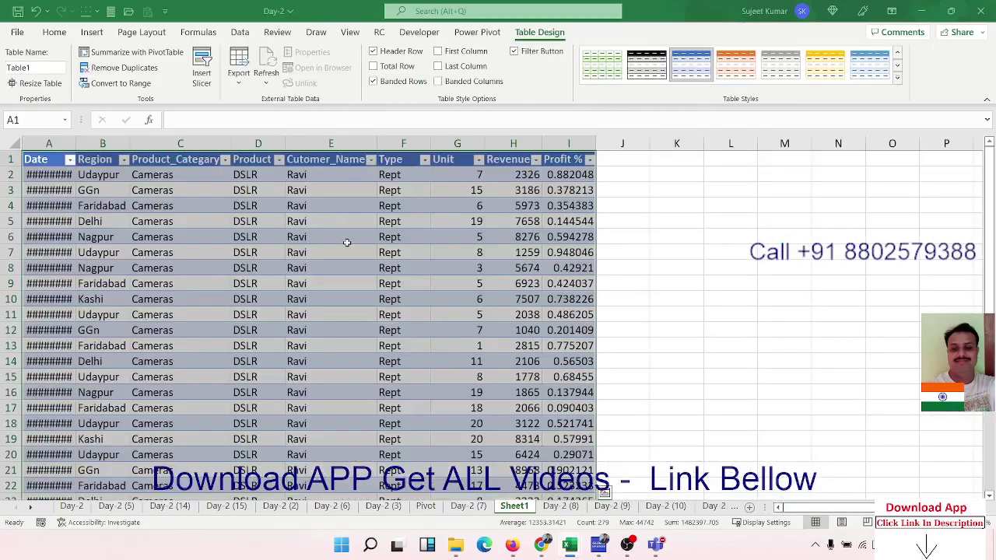
scroll(345, 242, "down", 13)
scroll(348, 243, "down", 7)
scroll(348, 242, "up", 13)
scroll(347, 243, "up", 7)
scroll(347, 243, "down", 13)
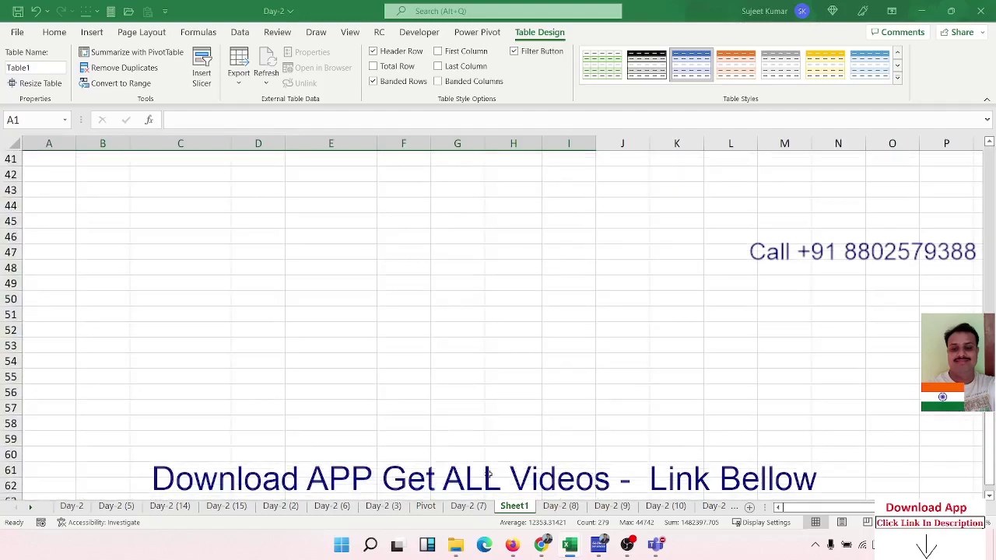
right_click(520, 512)
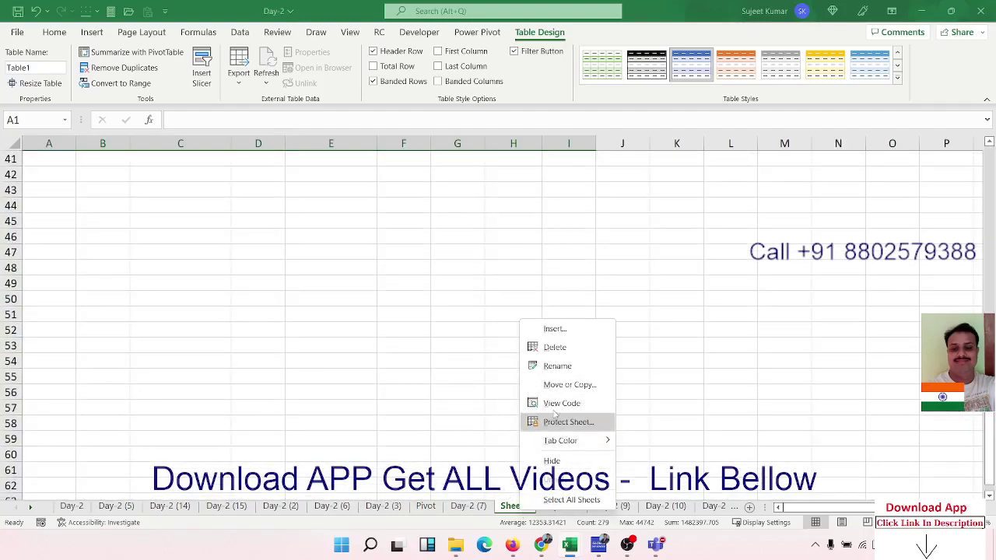
left_click(554, 347)
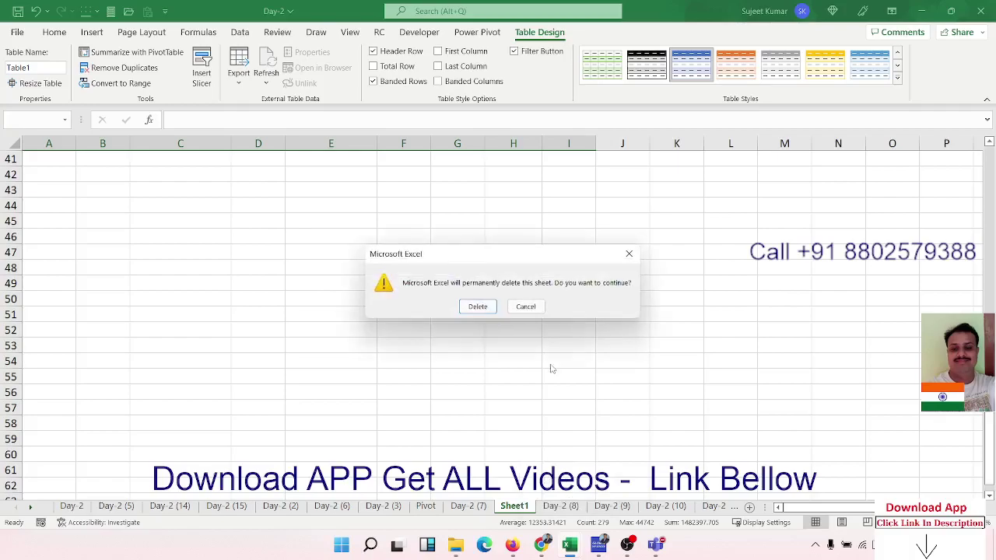
left_click(483, 312)
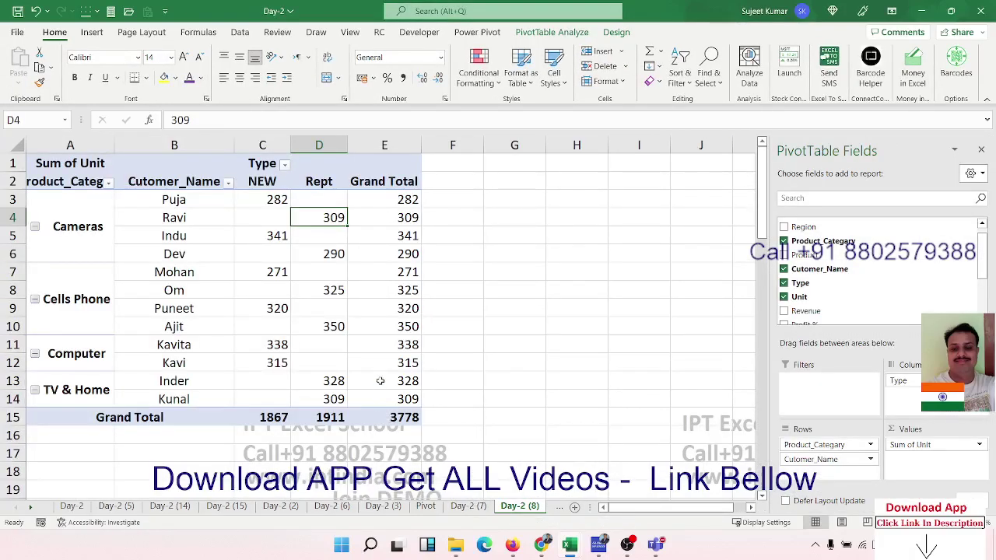
left_click(252, 362)
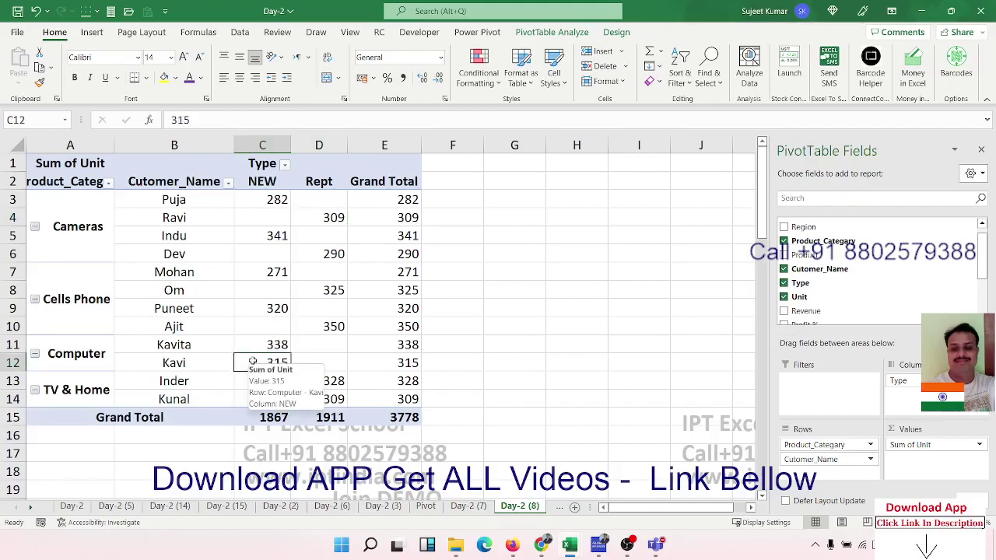
double_click(252, 362)
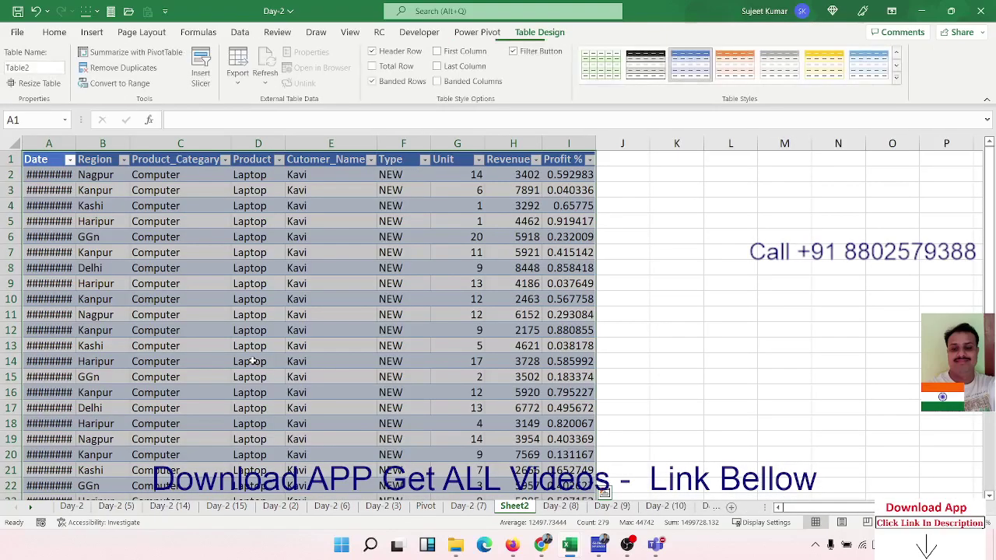
scroll(307, 291, "down", 20)
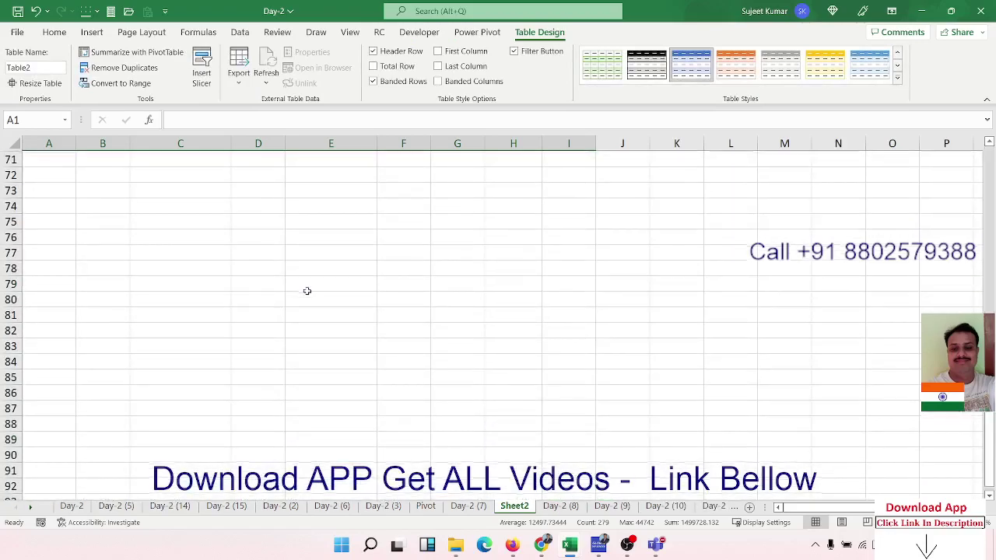
scroll(308, 290, "up", 20)
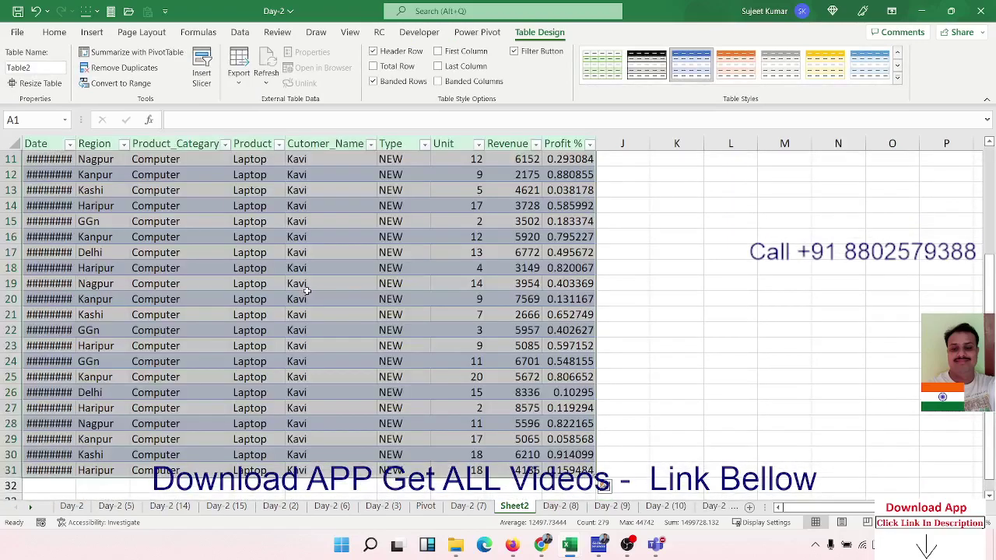
right_click(524, 509)
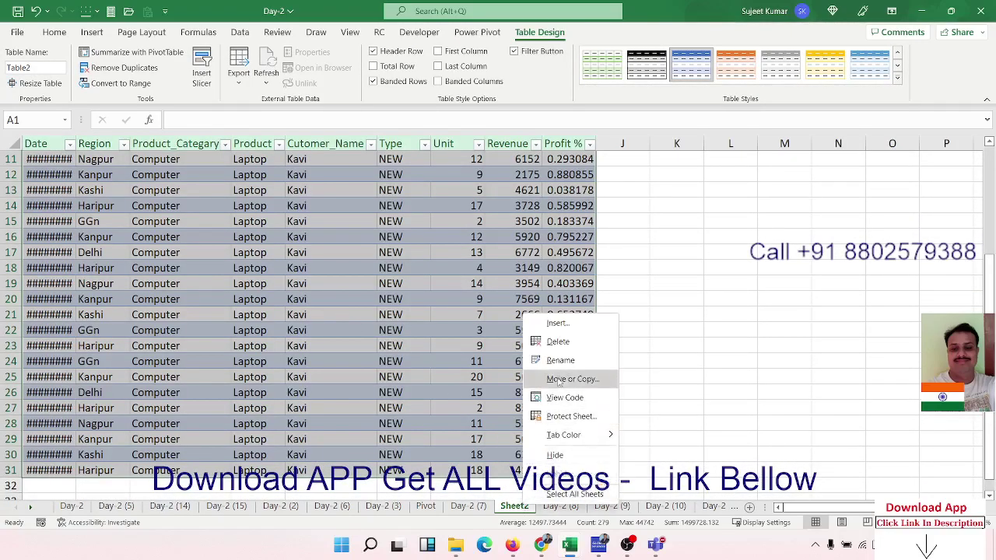
left_click(558, 342)
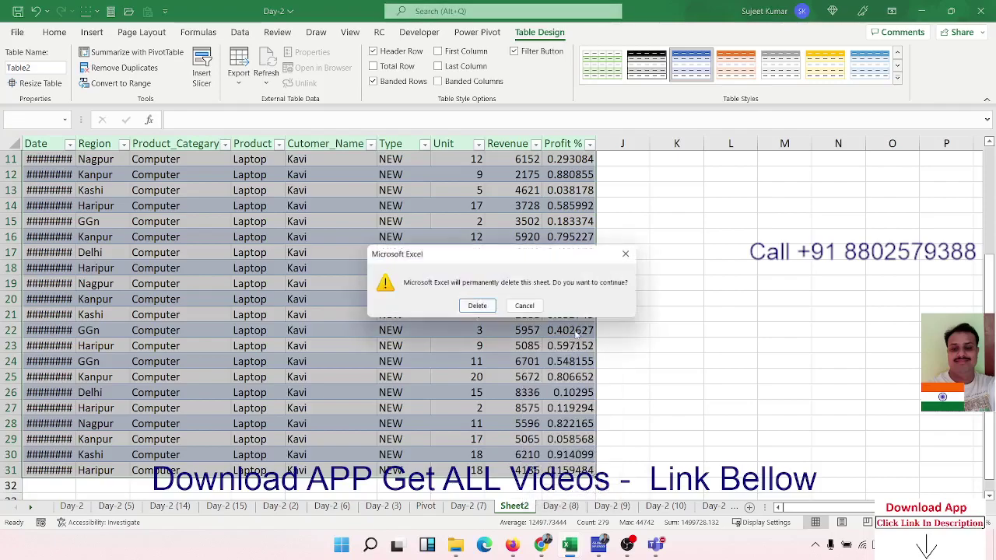
left_click(478, 307)
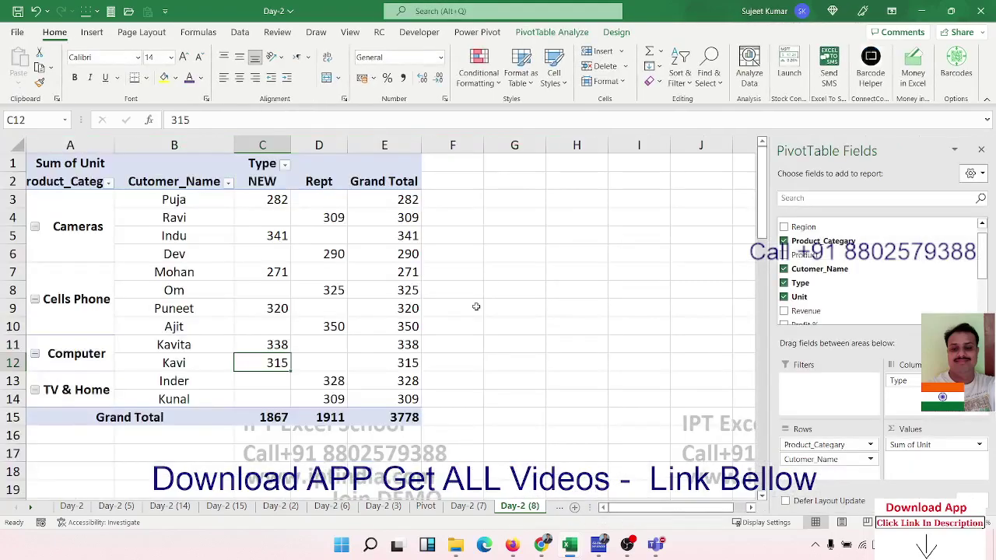
left_click(313, 237)
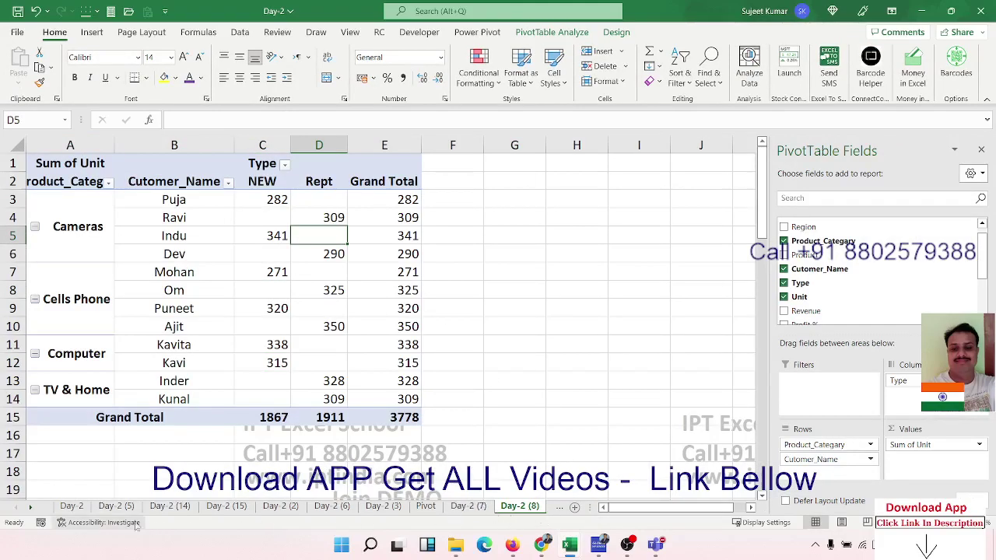
Select all of Day-2 (9), delete its Region/Sales pivot, and return to the Pivot sheet.
left_click(29, 508)
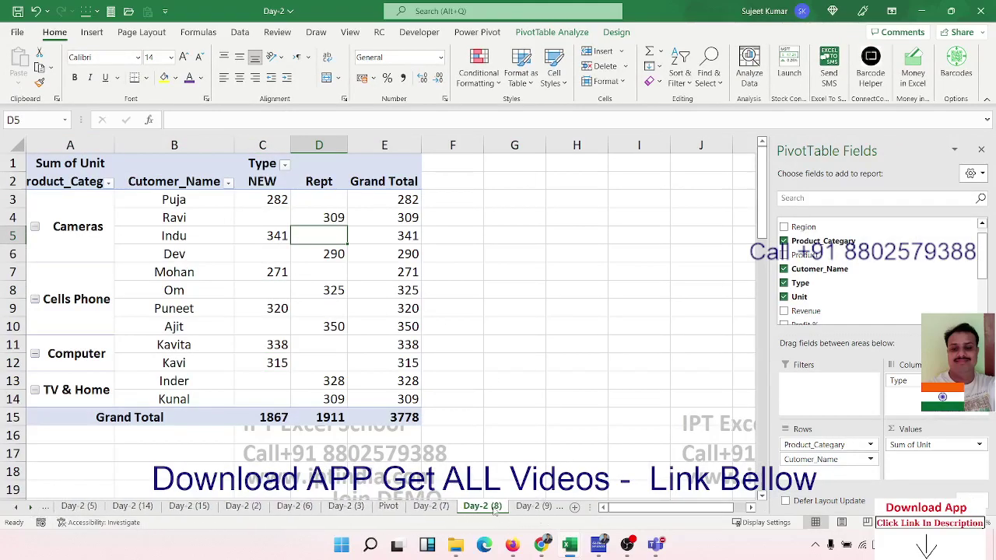
left_click(523, 506)
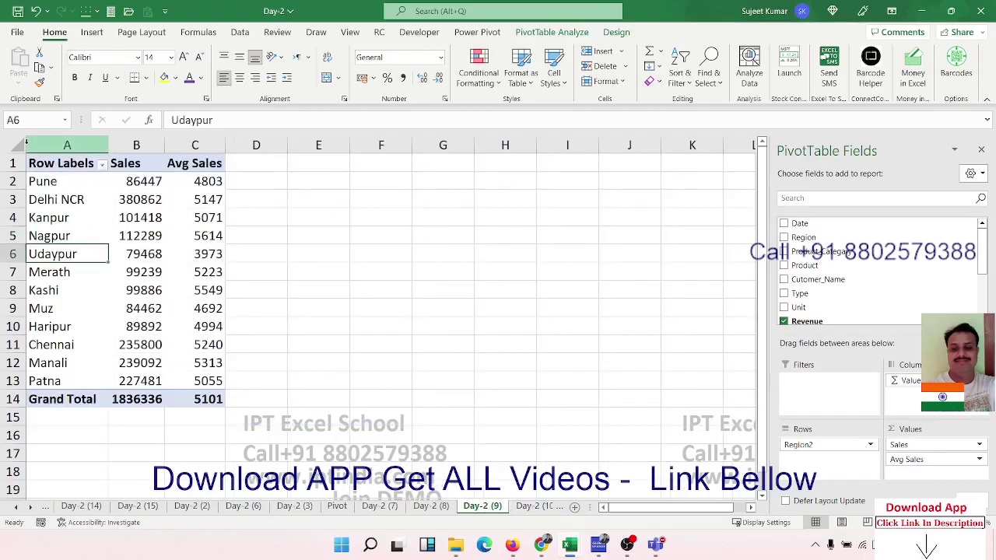
left_click(23, 146)
key("Delete")
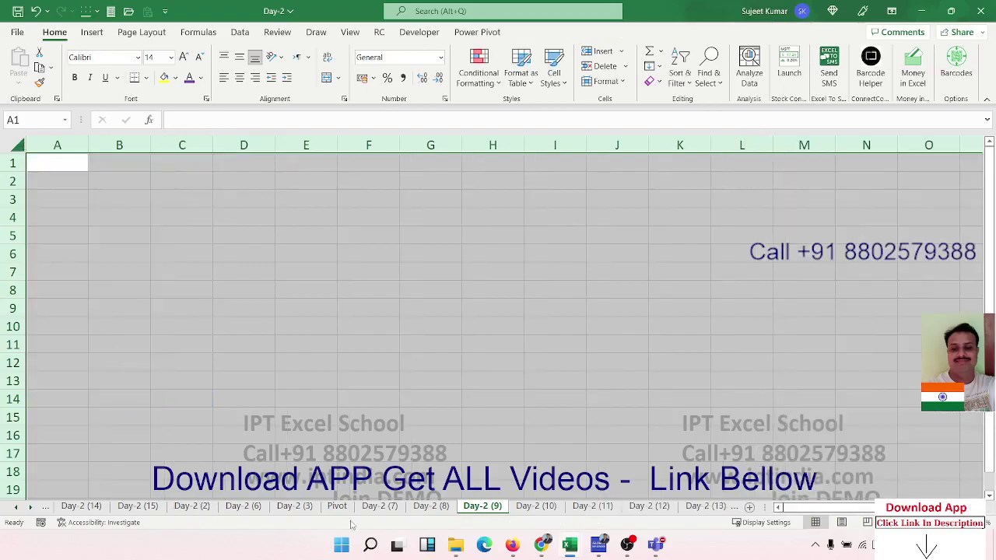
left_click(337, 507)
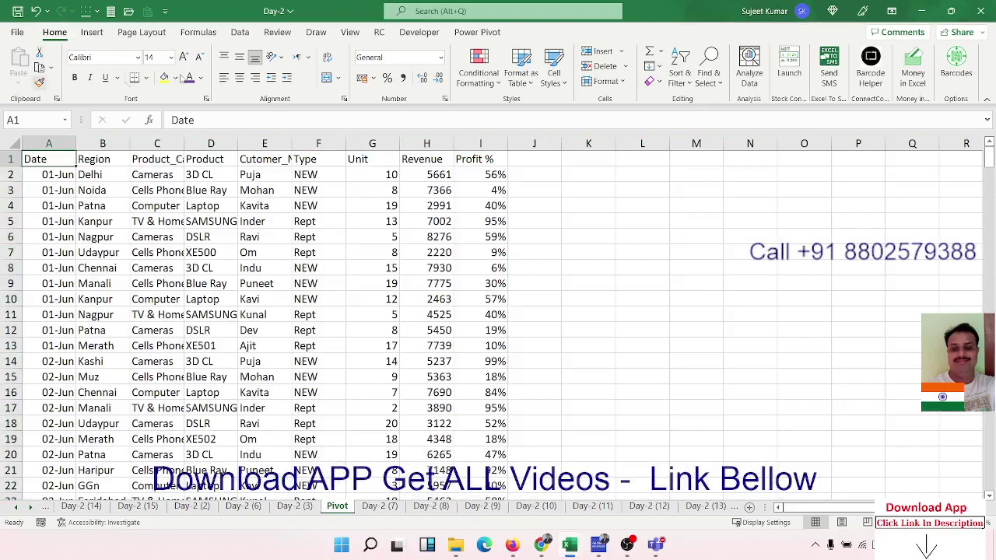
Insert a PivotTable from Table/Range, placed on the existing worksheet at Day-2 (9)!A1.
left_click(421, 37)
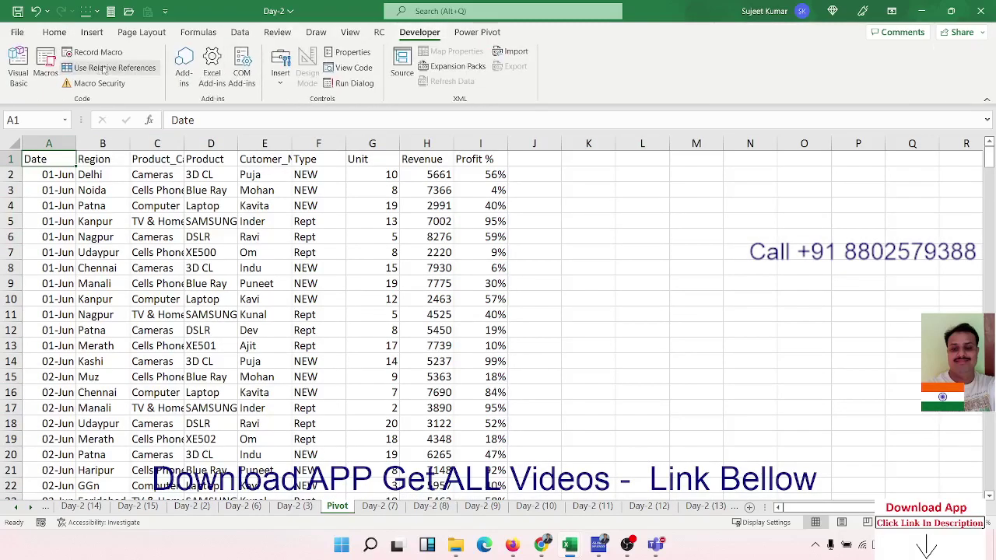
left_click(92, 32)
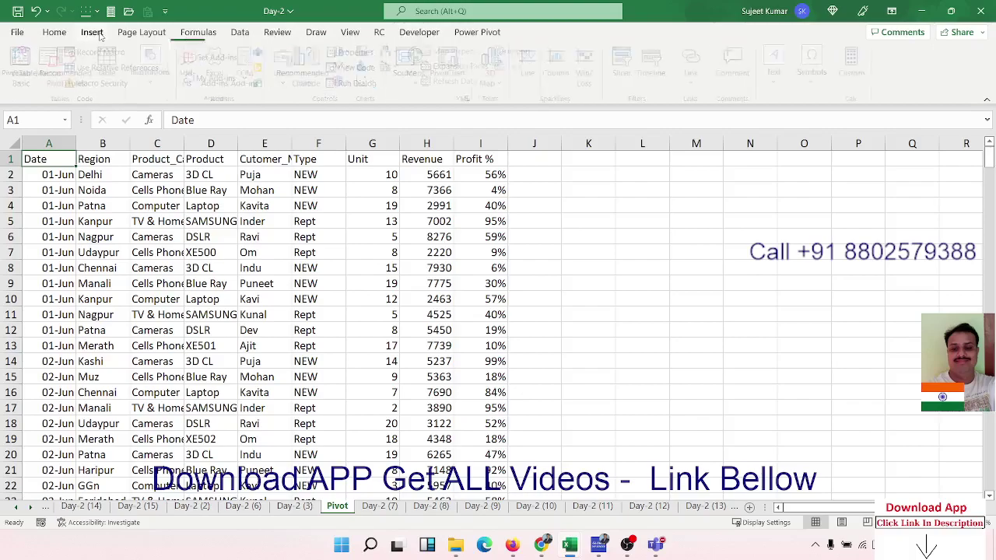
left_click(29, 60)
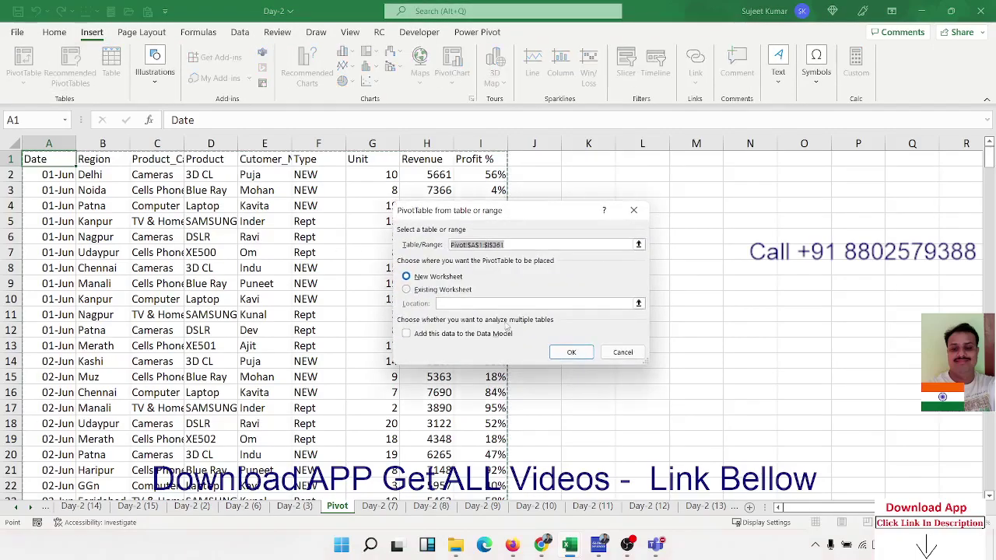
left_click(465, 289)
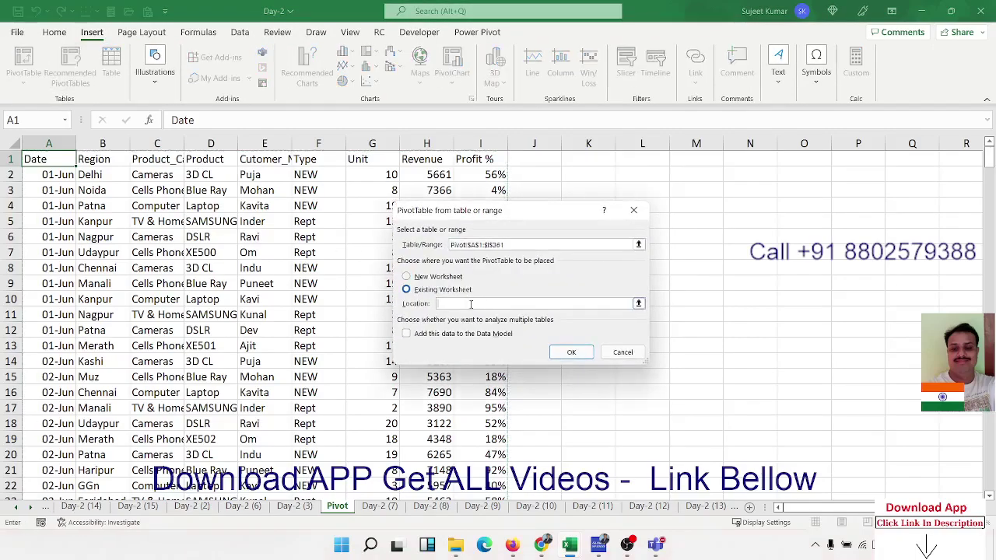
left_click(480, 506)
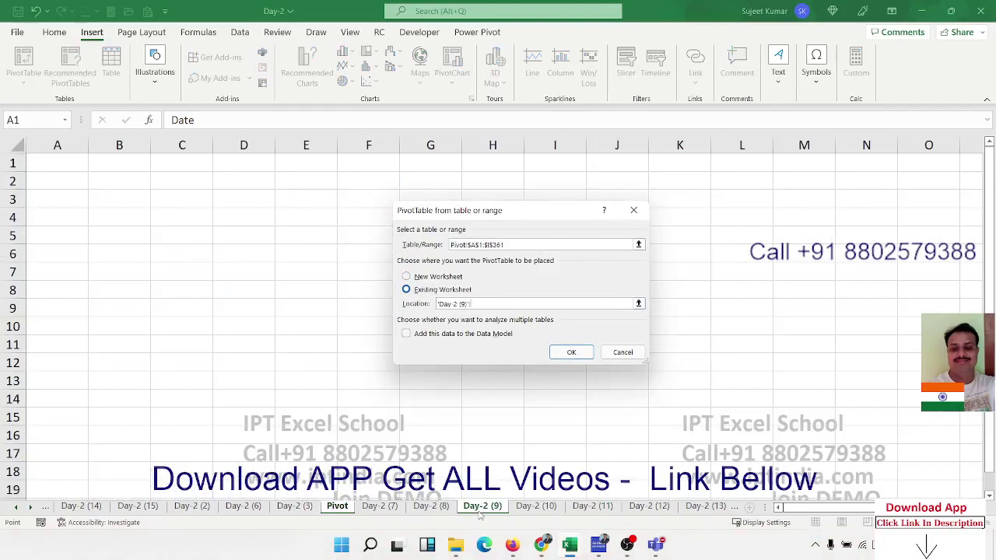
left_click(56, 162)
left_click(572, 352)
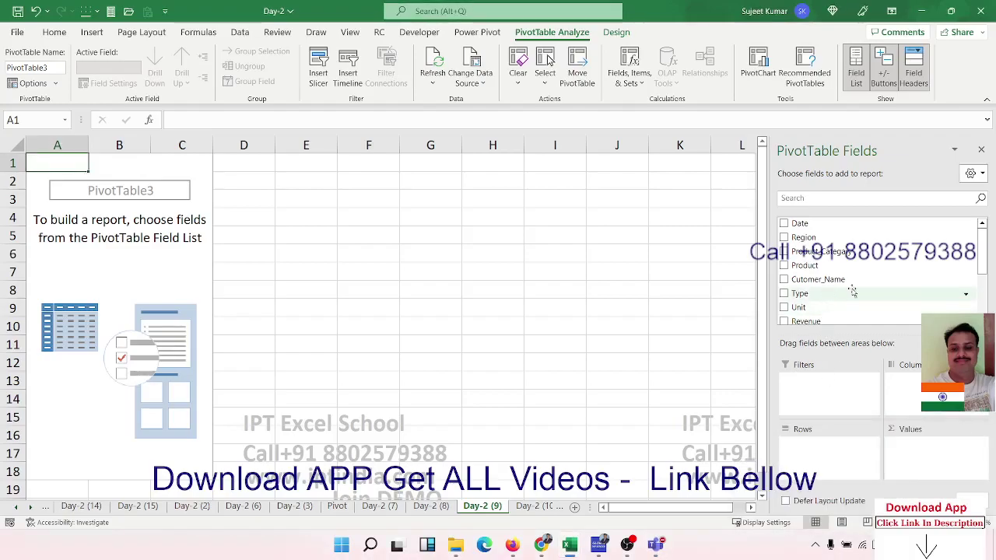
Add Region to Rows and Sum of Unit to Values, then select Delhi, Noida, GGn and Faridabad.
left_click_drag(838, 243, 832, 450)
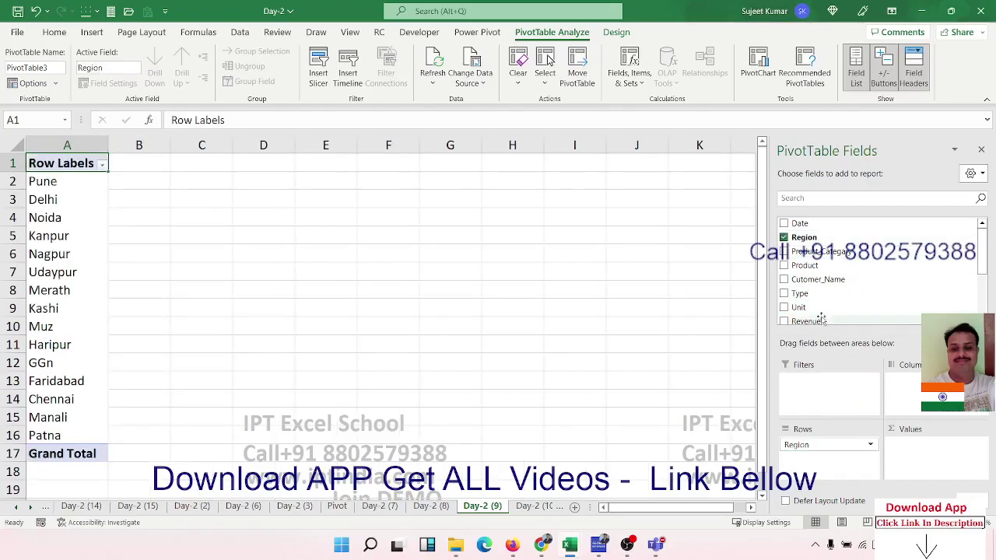
left_click_drag(823, 308, 918, 452)
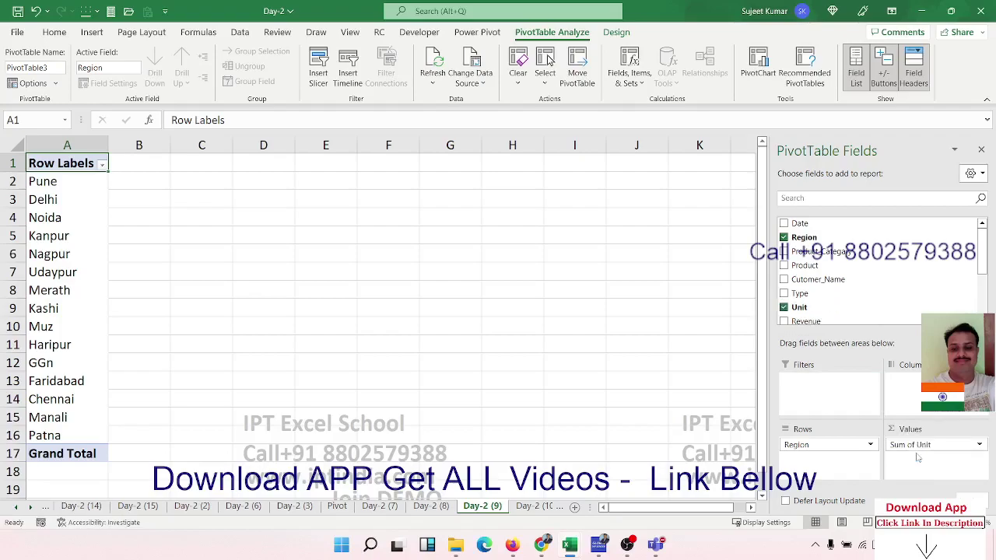
left_click(65, 201)
left_click(63, 218)
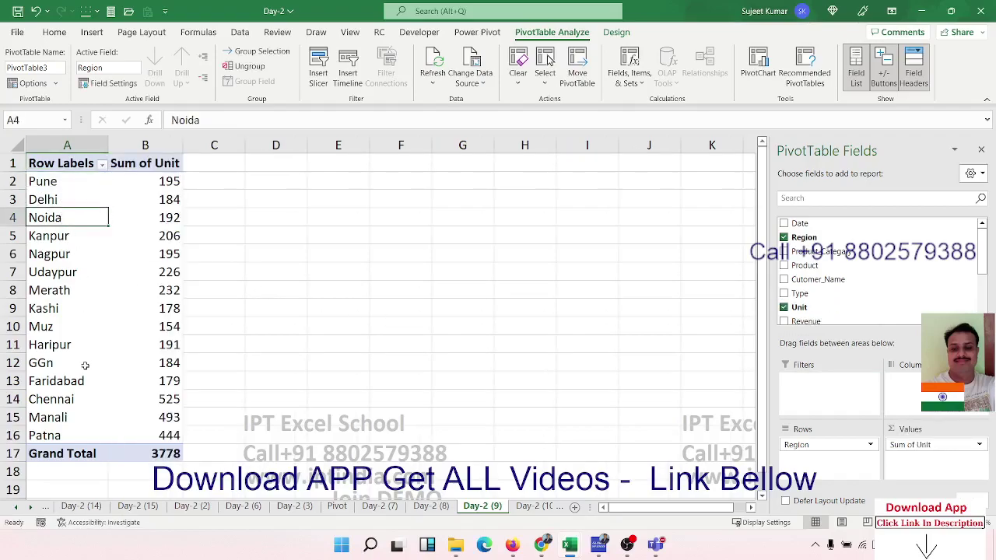
left_click(77, 366)
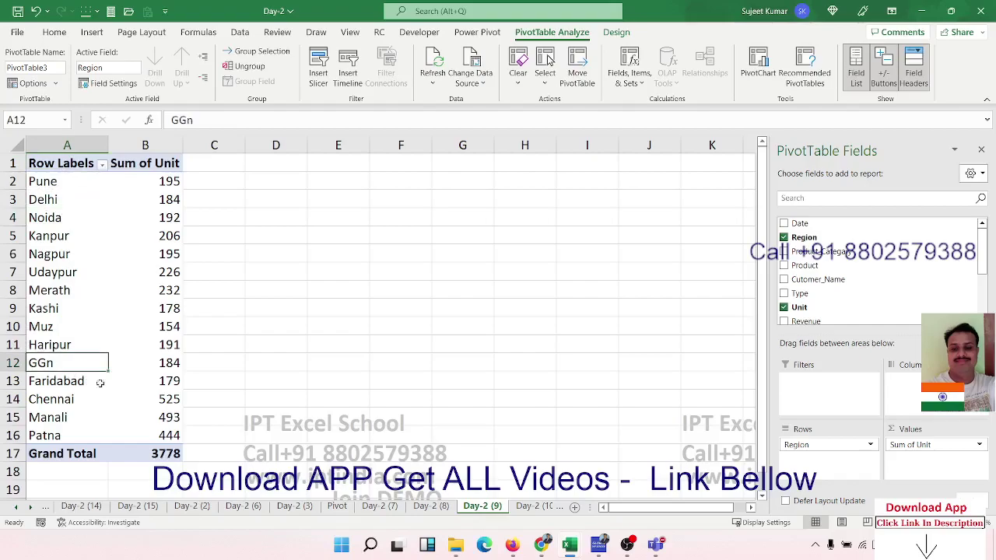
left_click(86, 384)
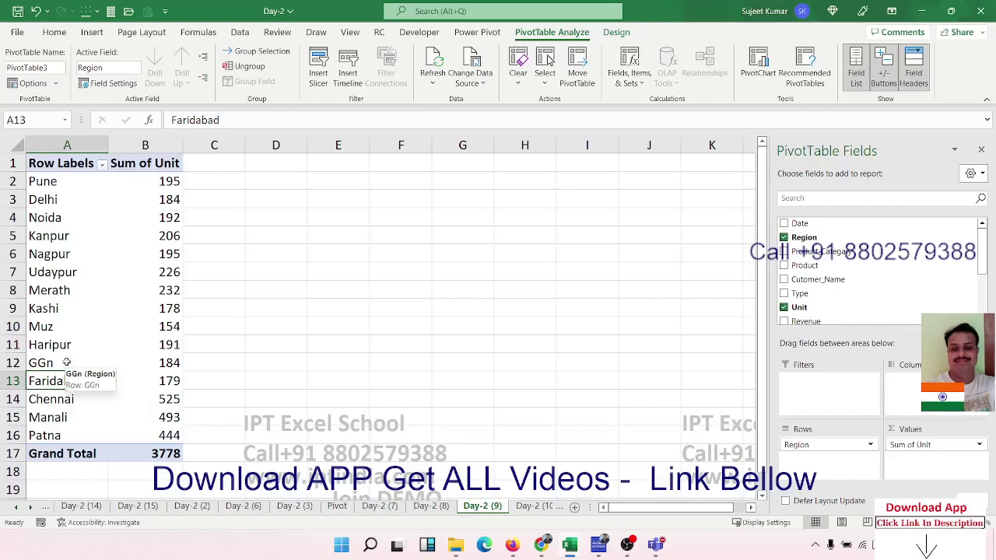
left_click(67, 363, "ctrl")
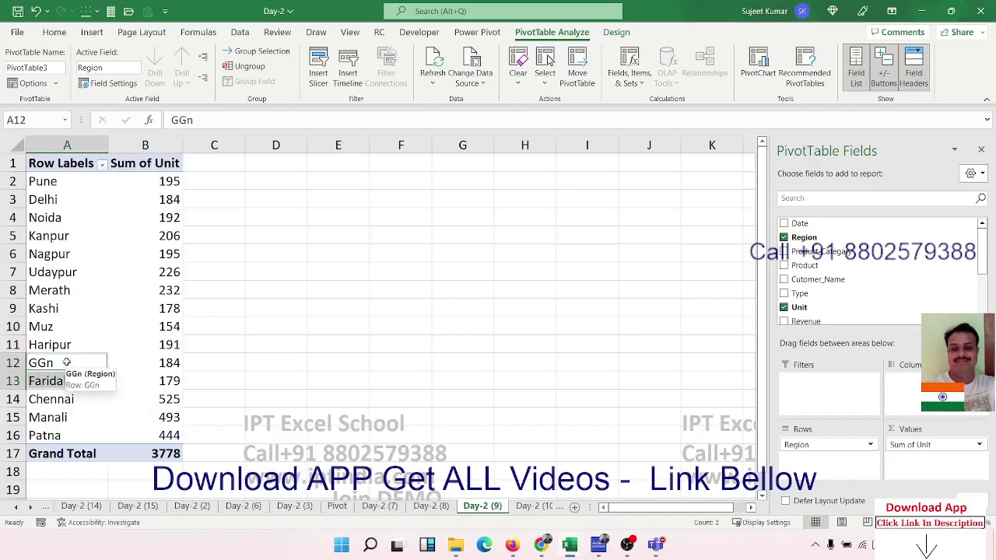
left_click(54, 218, "ctrl")
left_click(60, 199, "ctrl")
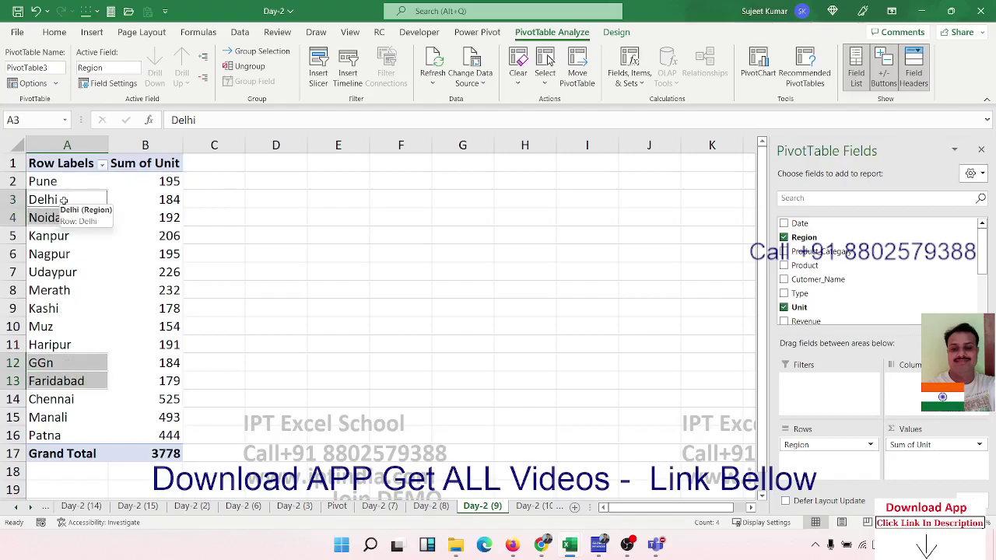
Group Delhi, Noida, GGn and Faridabad into Group1 and remove the original Region field from Rows.
right_click(64, 201)
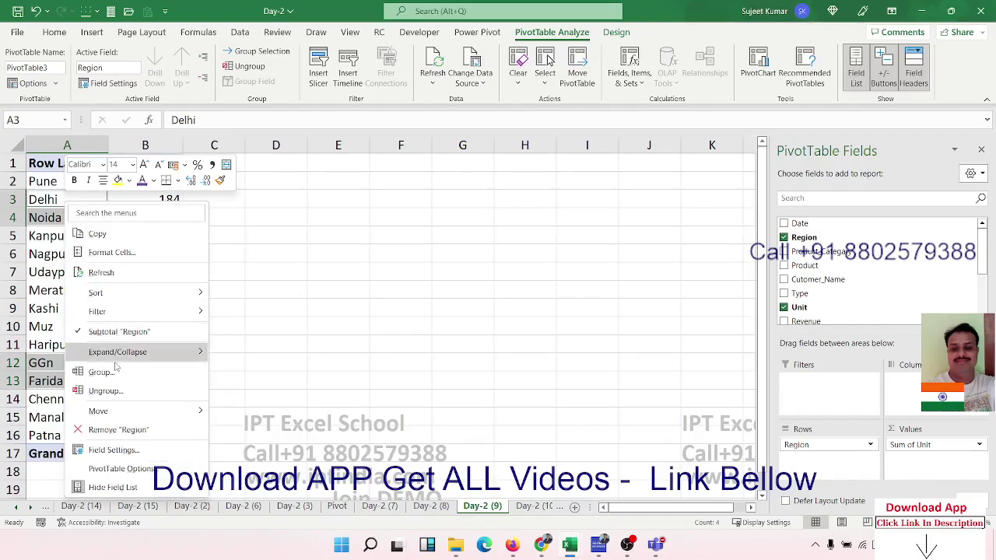
left_click(113, 372)
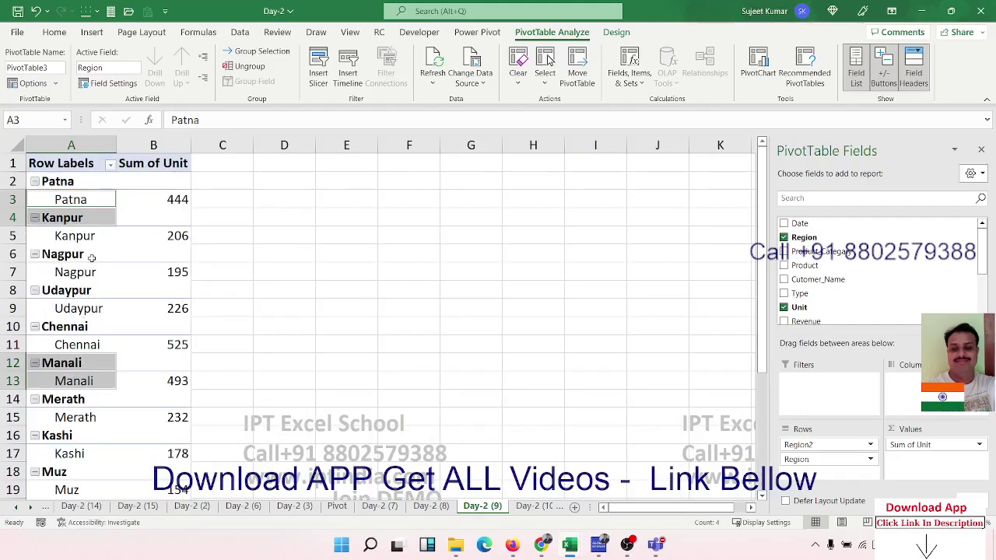
scroll(97, 420, "down", 2)
scroll(97, 421, "down", 4)
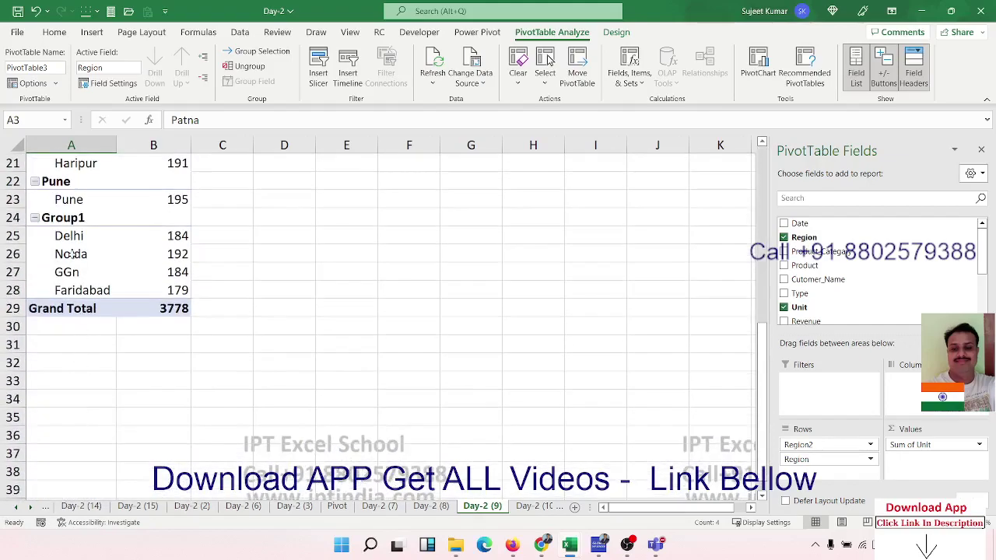
left_click(71, 221)
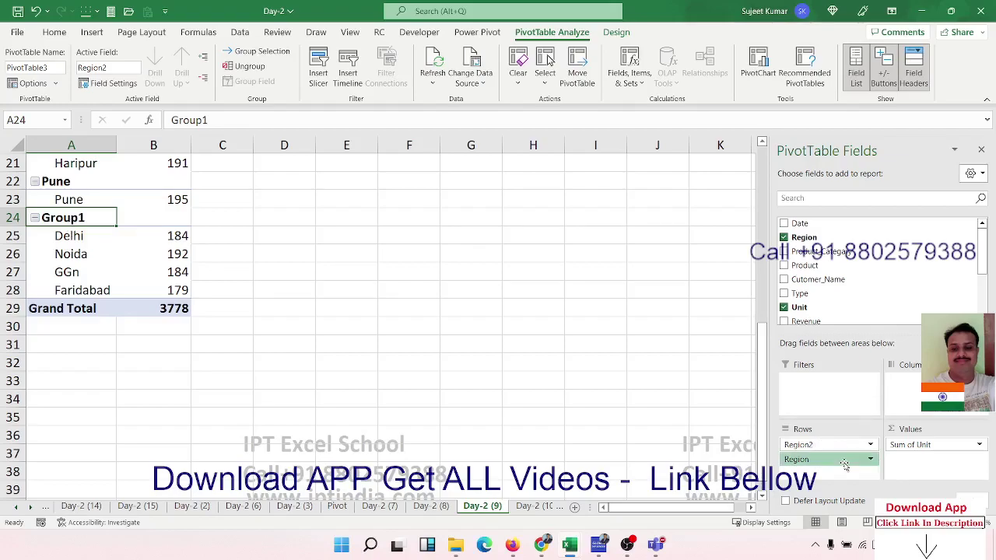
left_click(844, 464)
left_click_drag(845, 465, 875, 311)
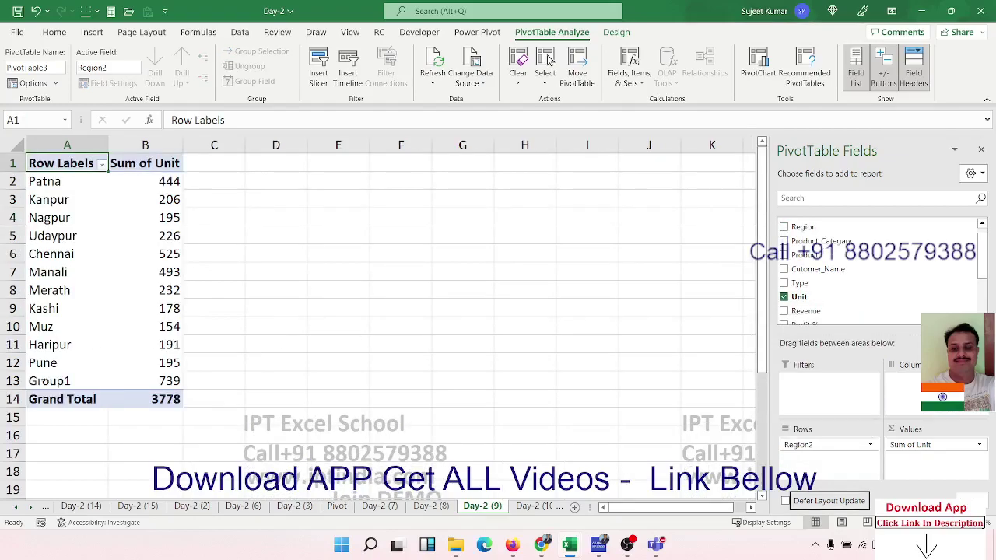
Rename Group1 to 'Delhi & NCR' and move to the Day-2 (10) sheet.
left_click(42, 382)
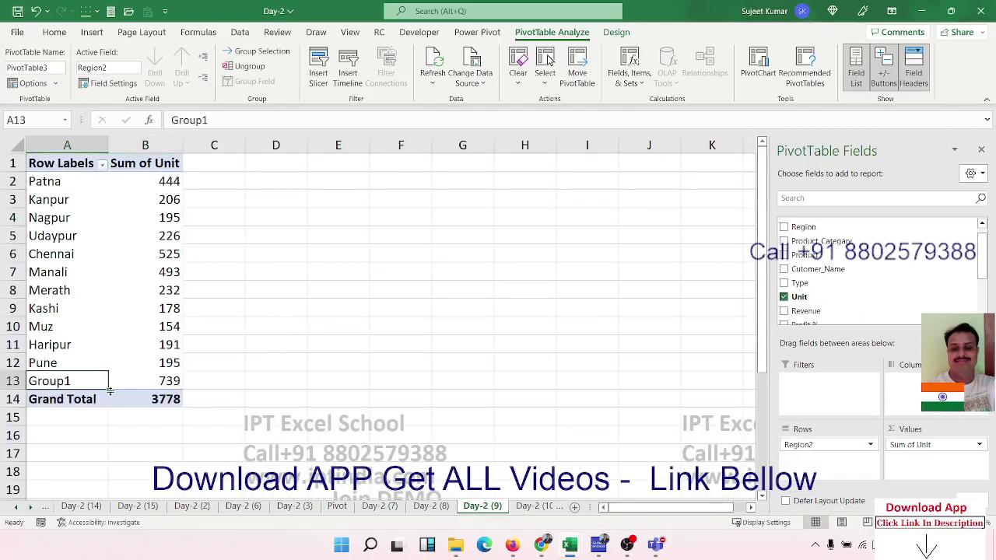
type("Delhi & ")
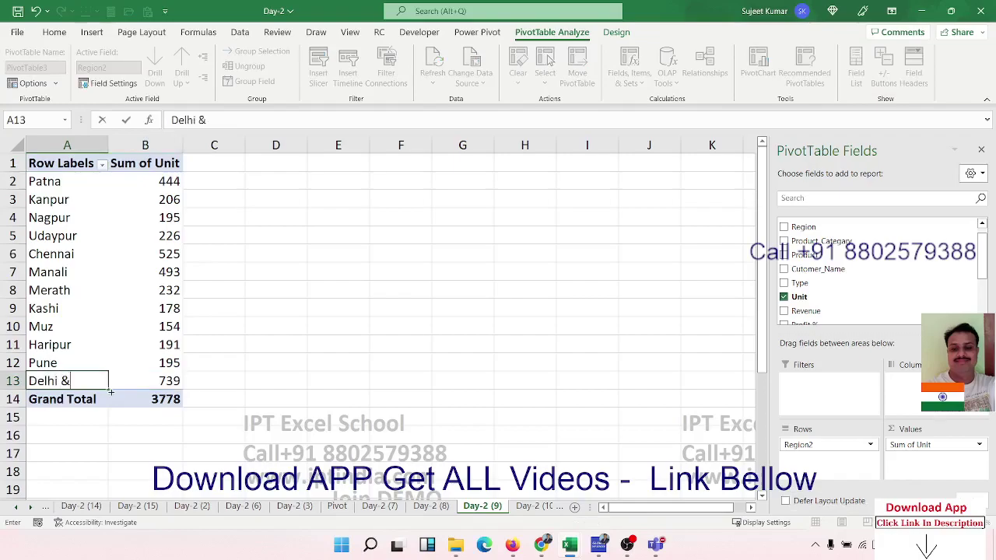
type("NCR")
key("Return")
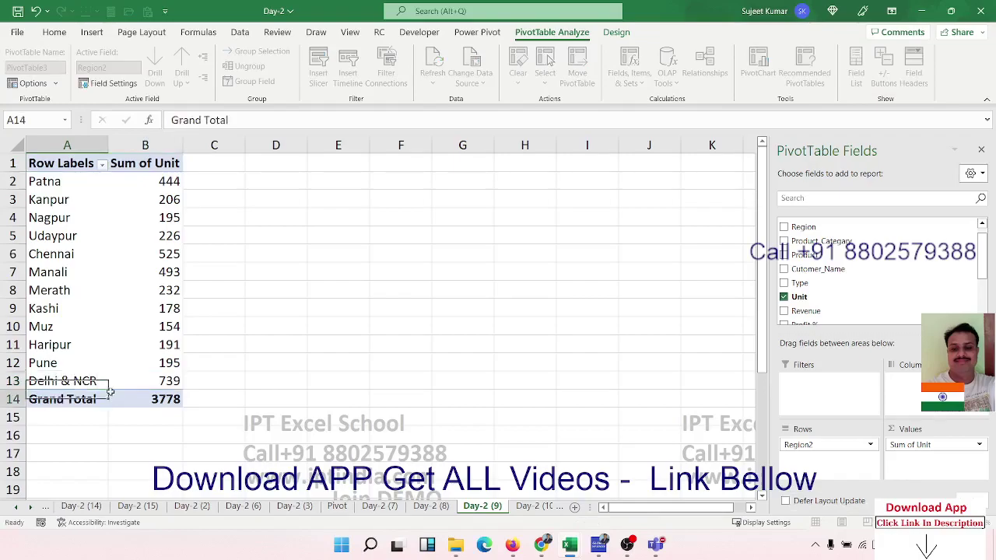
left_click(523, 507)
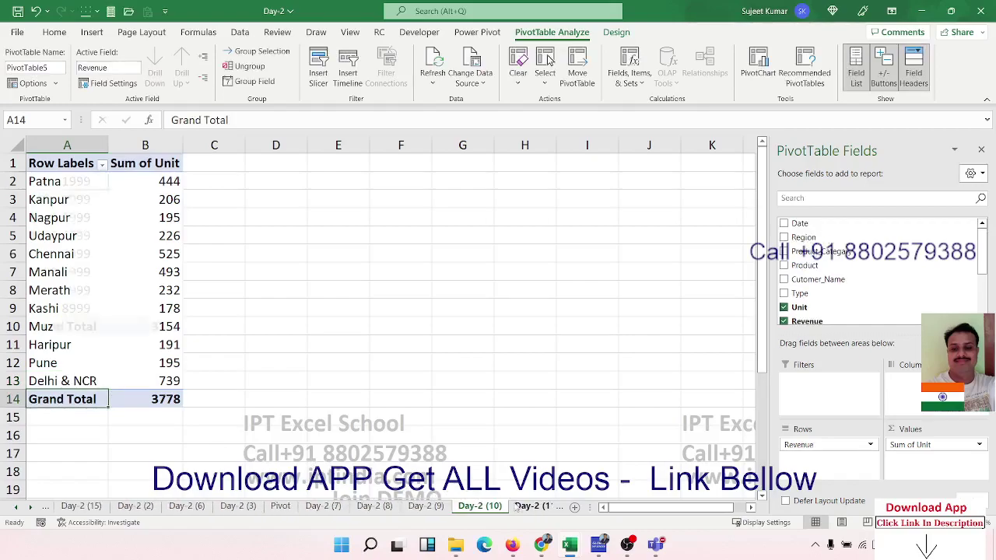
Delete the old revenue-range pivot from Day-2 (10) and return to the Pivot data sheet.
left_click(16, 147)
key("Delete")
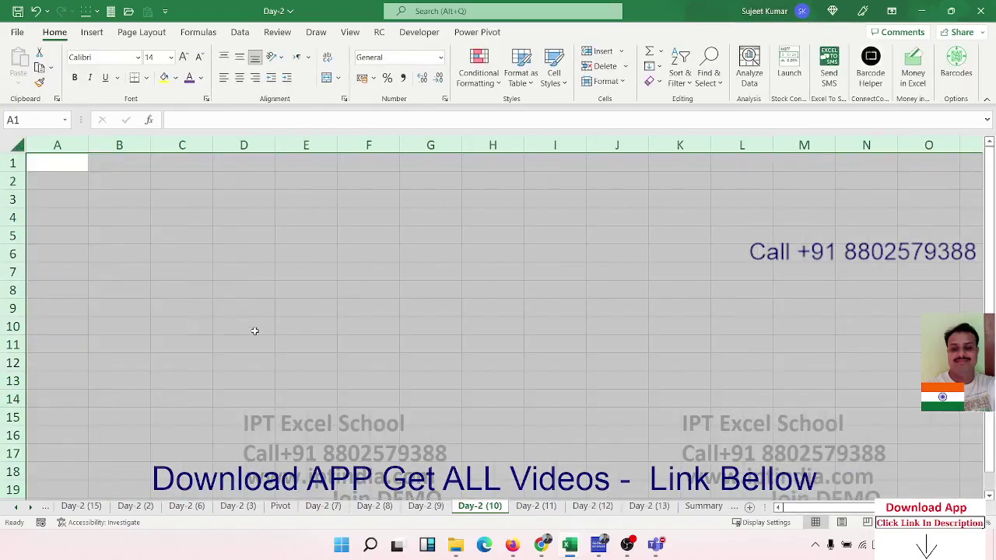
left_click(280, 507)
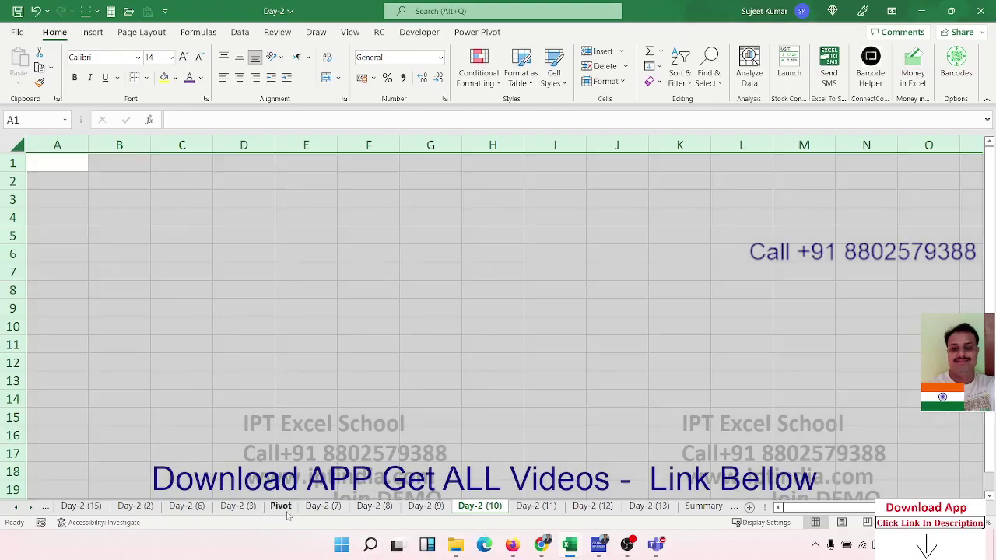
left_click_drag(424, 190, 424, 233)
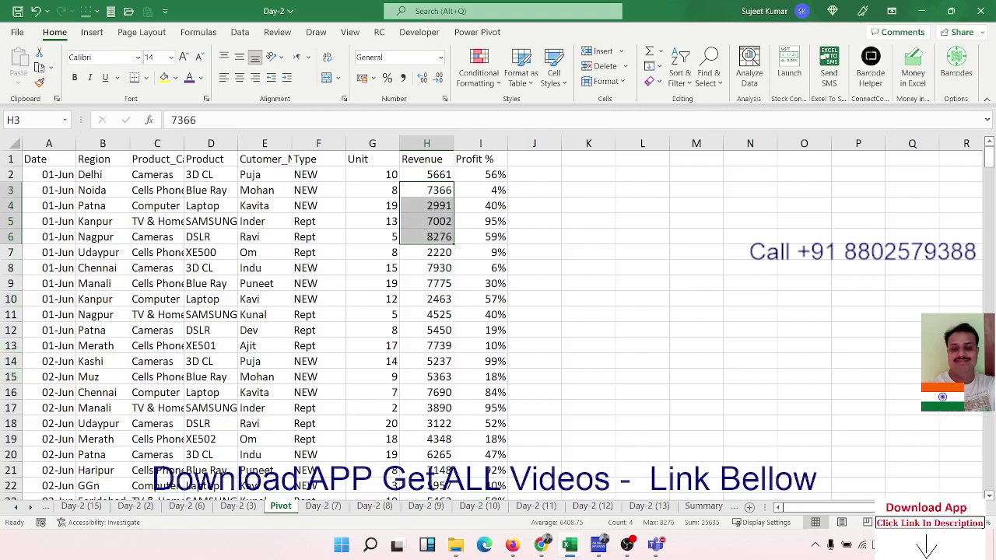
Insert a PivotTable from the Pivot sheet's table range at Day-2 (10)!A1.
left_click(58, 160)
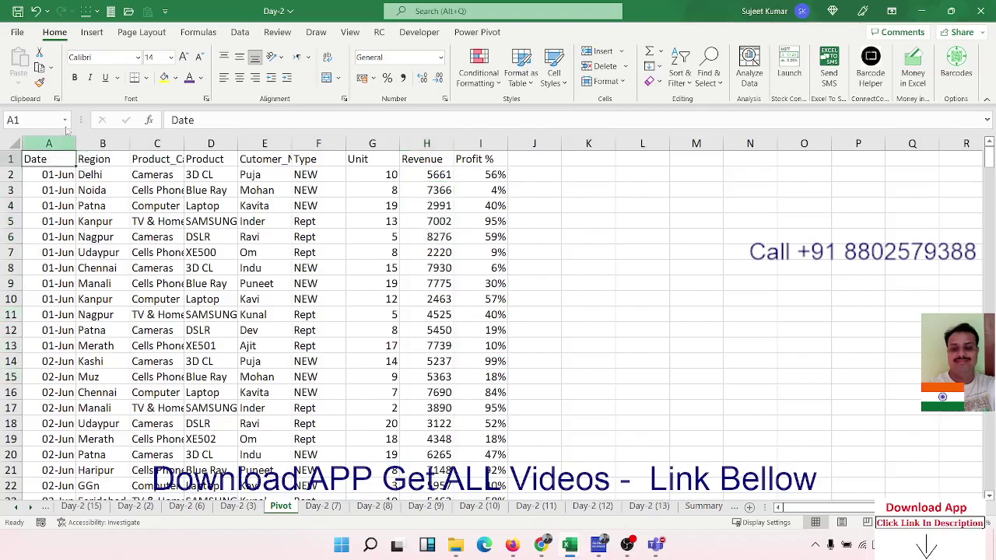
left_click(92, 31)
left_click(23, 66)
left_click(43, 103)
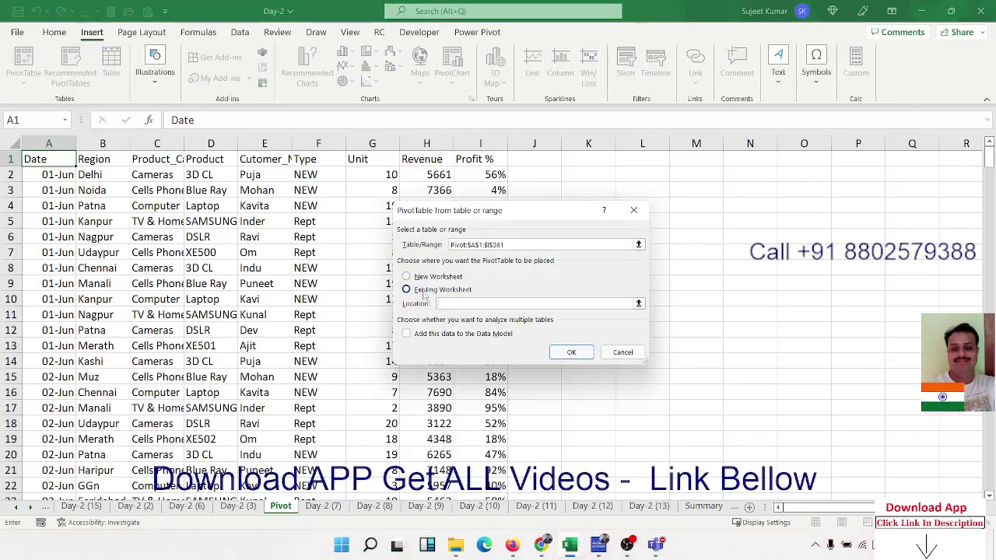
left_click(424, 291)
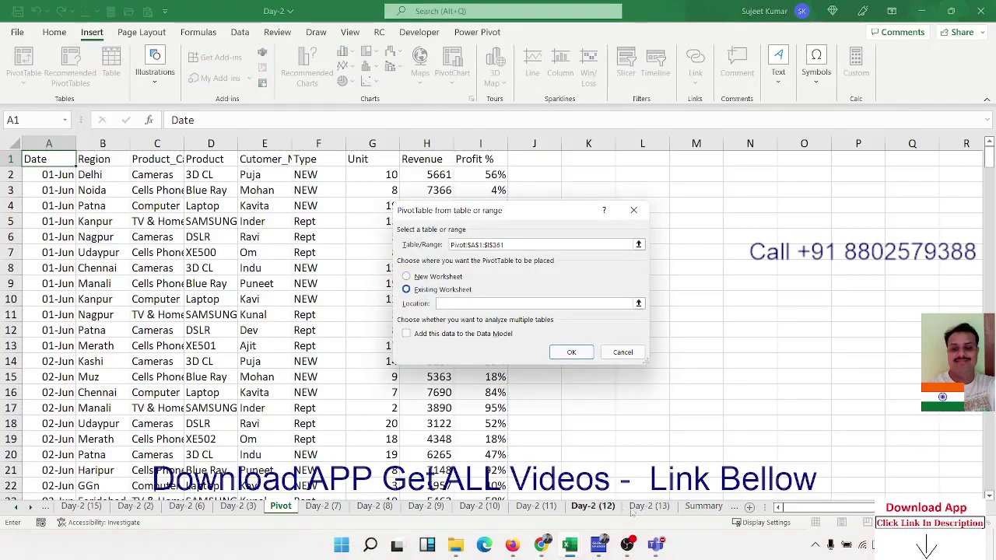
left_click(475, 507)
left_click(57, 166)
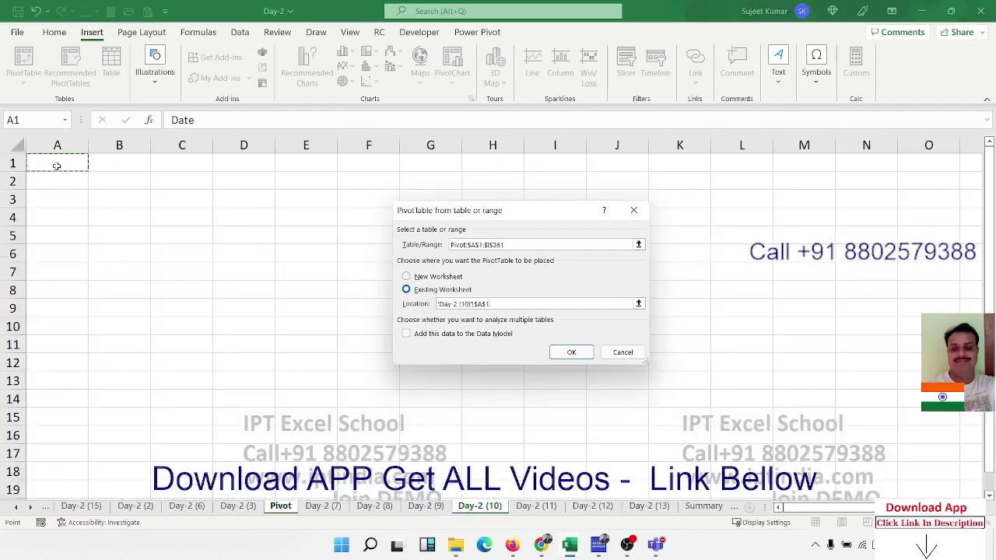
left_click(572, 351)
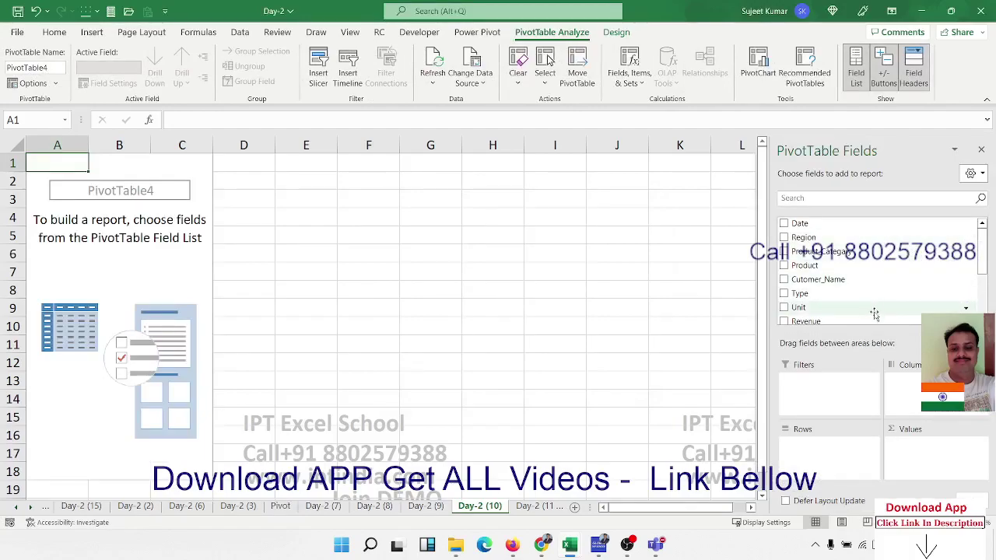
Put Revenue in Rows and Unit in Values, then ungroup the Revenue row labels.
left_click_drag(809, 321, 839, 486)
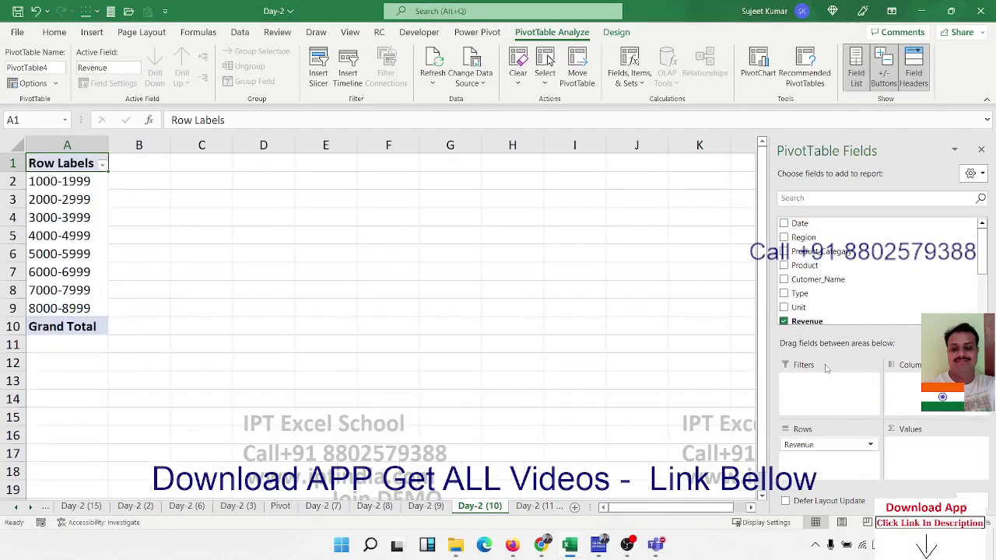
left_click_drag(799, 308, 926, 459)
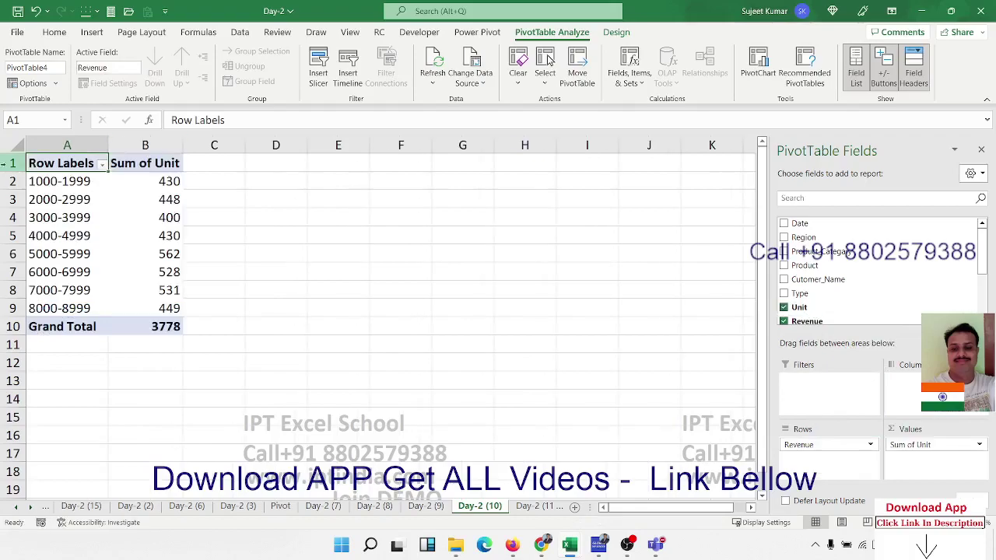
right_click(71, 201)
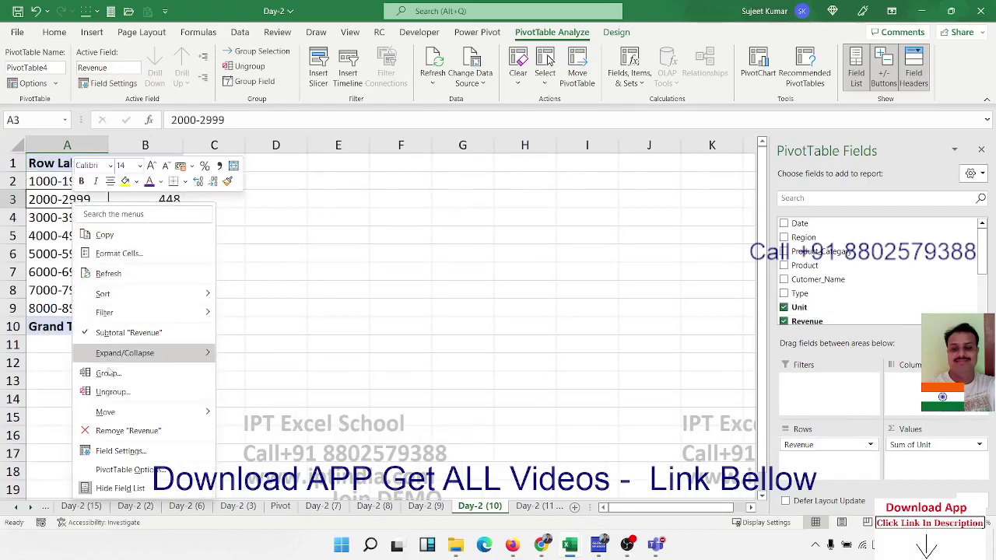
left_click(113, 391)
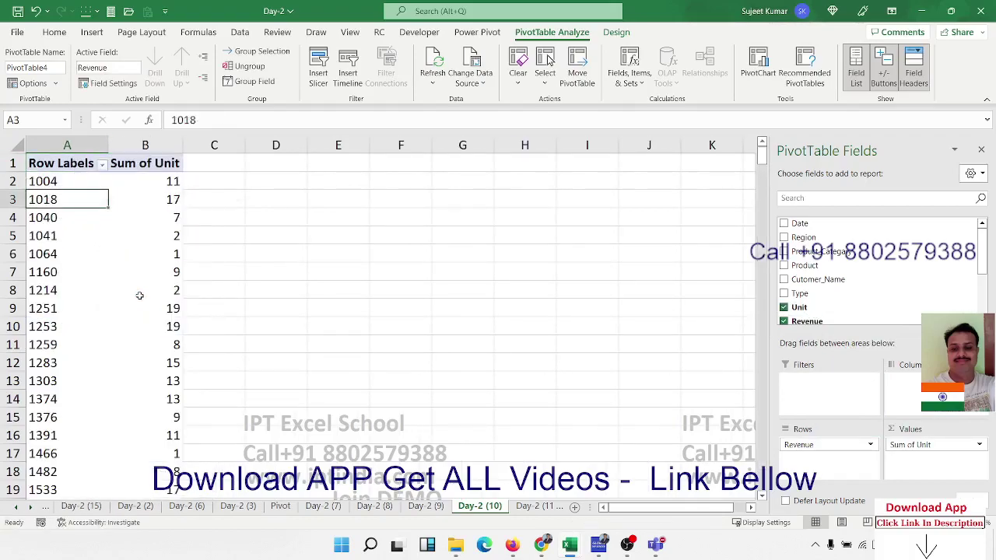
scroll(238, 270, "down", 17)
scroll(185, 261, "down", 10)
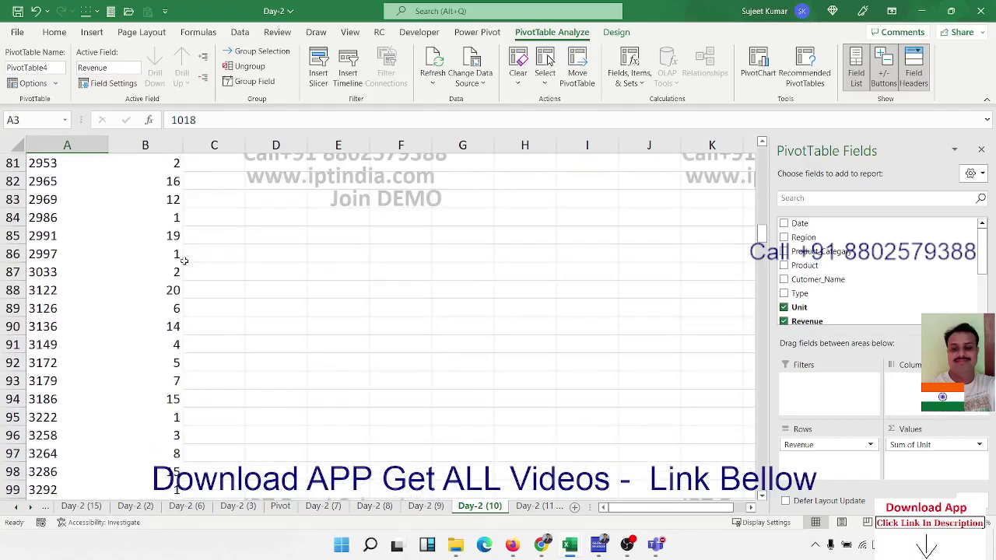
scroll(185, 260, "down", 3)
scroll(185, 260, "down", 10)
scroll(184, 260, "up", 20)
scroll(185, 261, "up", 20)
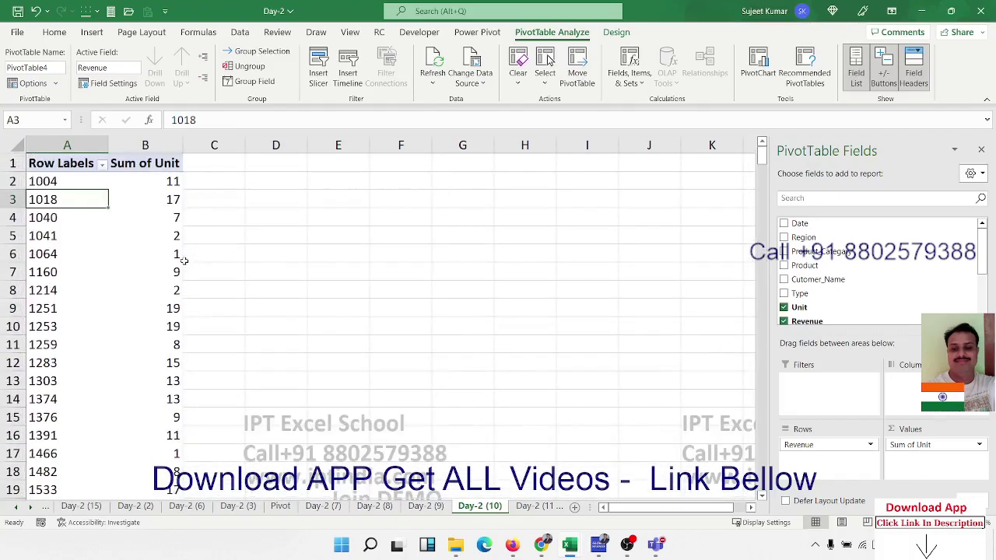
Group Revenue starting at 0, ending at 10000, in steps of 1000.
right_click(79, 202)
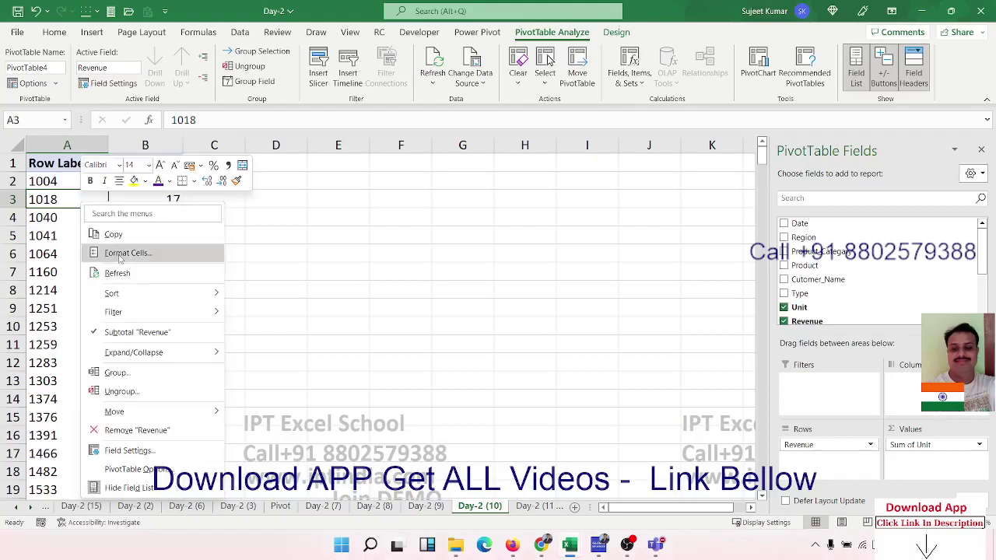
left_click(148, 374)
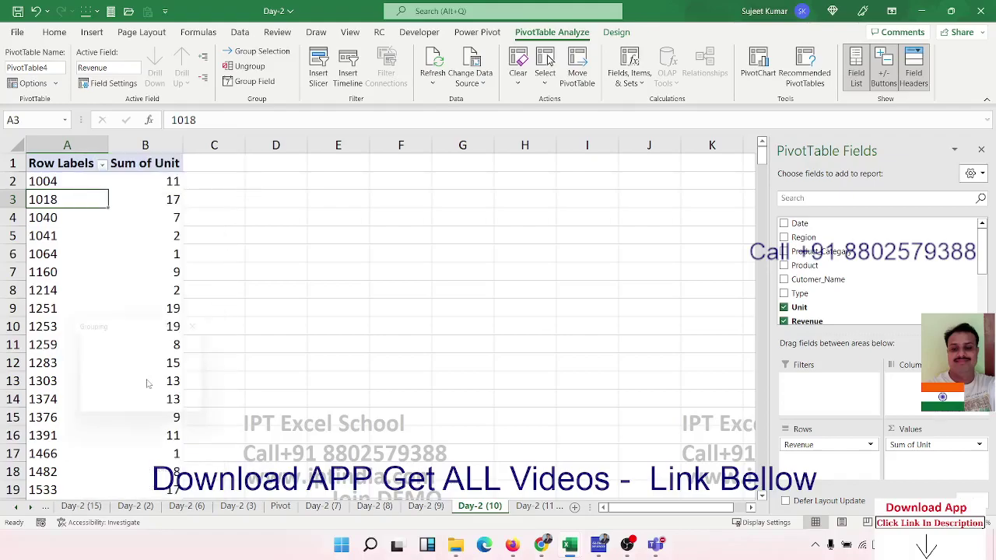
left_click_drag(132, 325, 257, 254)
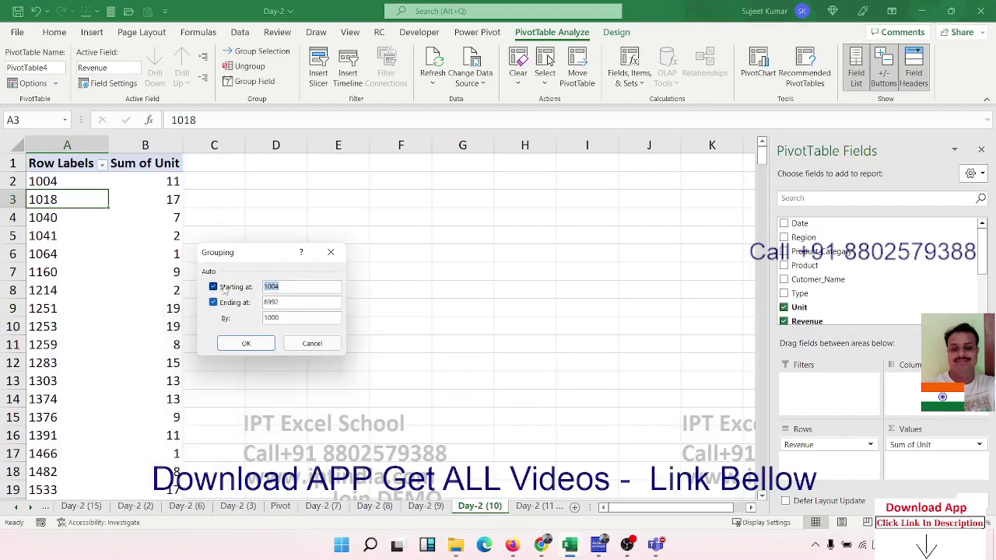
type("0")
double_click(259, 302)
type("1")
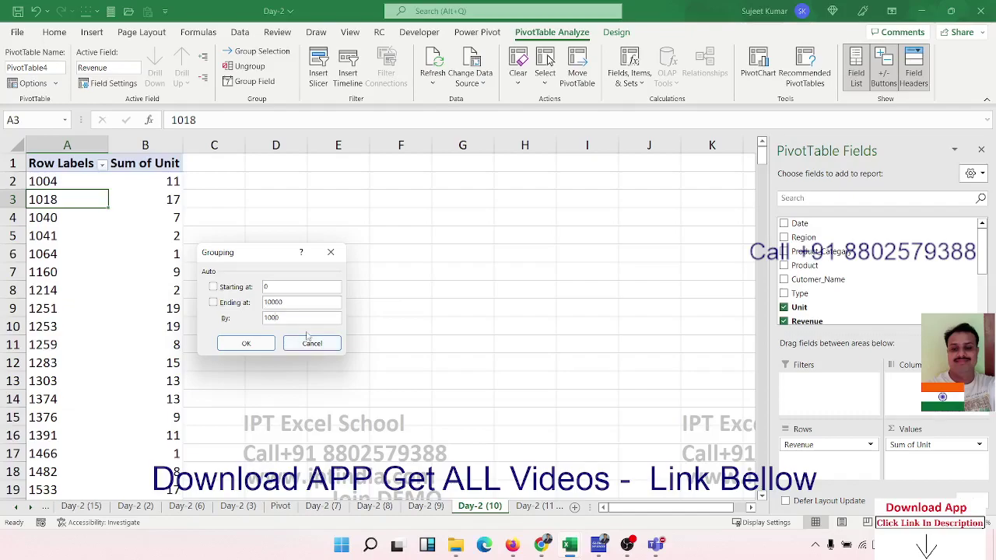
left_click_drag(295, 316, 228, 314)
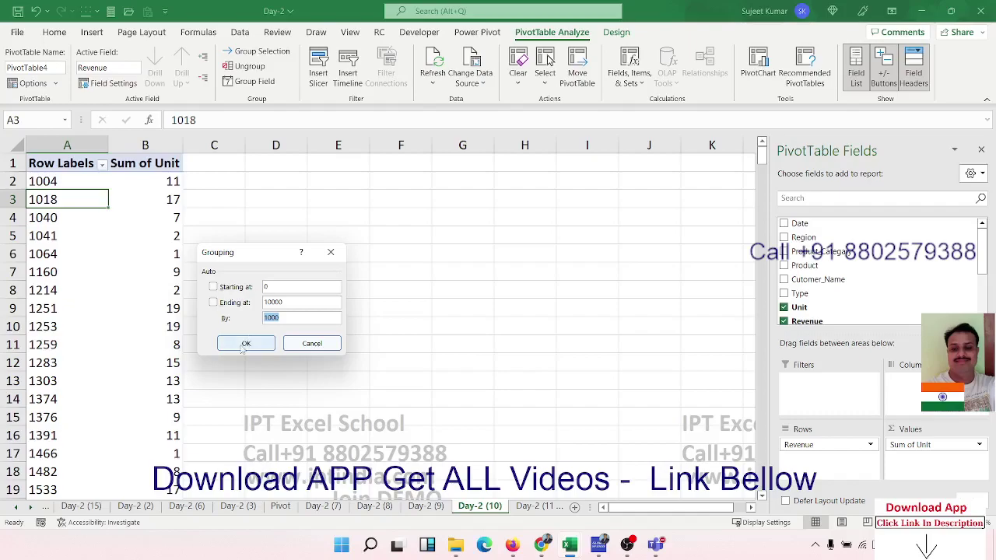
left_click(246, 343)
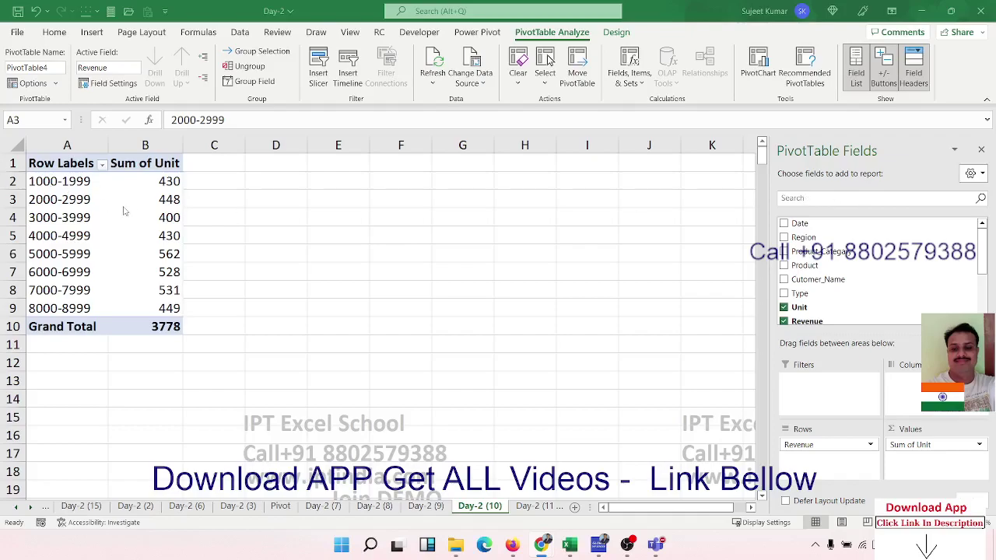
left_click(68, 183)
left_click(74, 200)
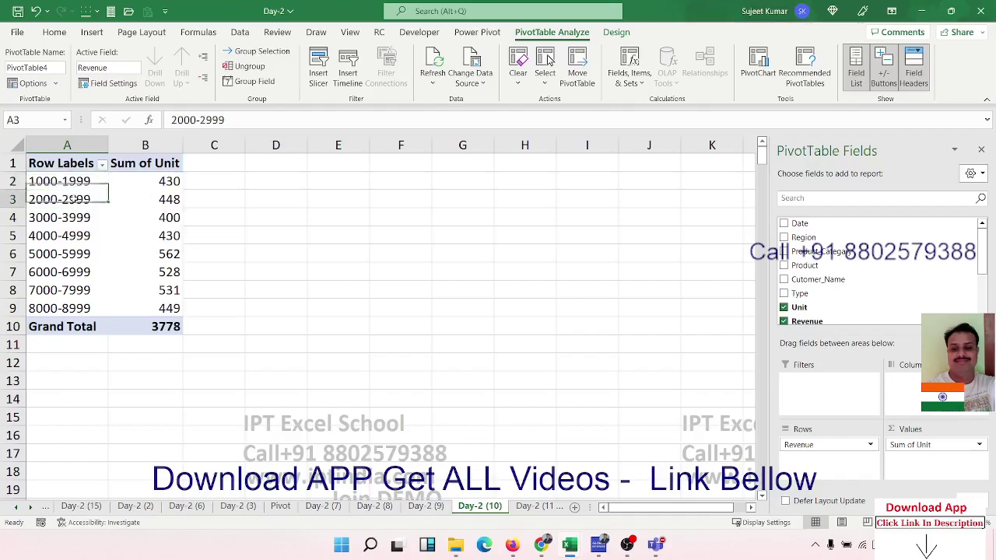
left_click(74, 211)
key("Return")
key("Return")
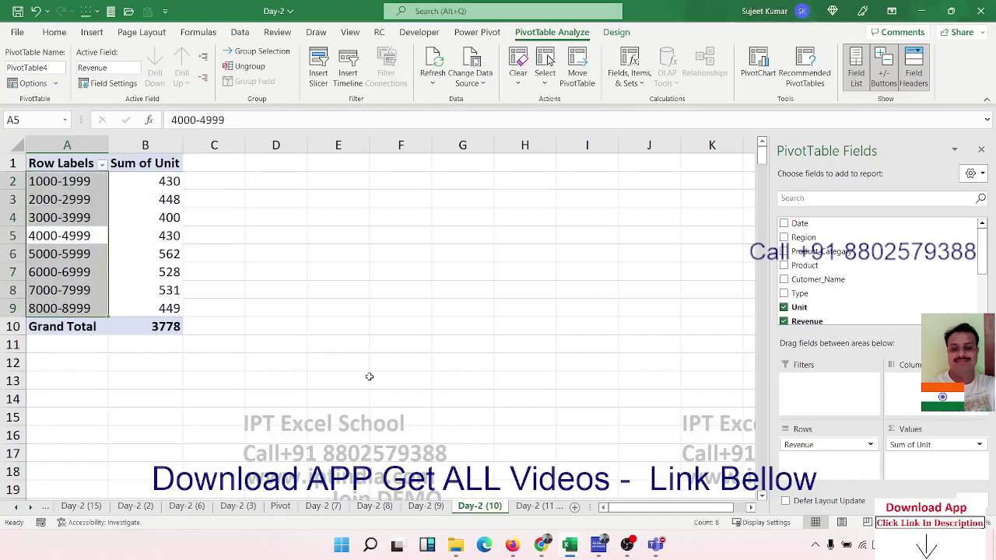
Look through the Day-2 (8) to Day-2 (11) sheets, ending on Day-2 (11).
left_click(272, 272)
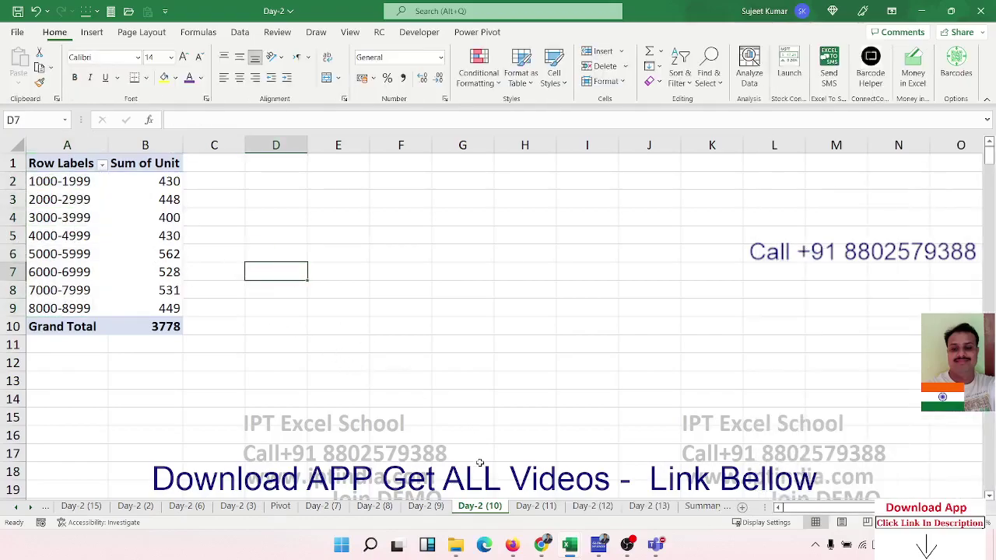
left_click(539, 507)
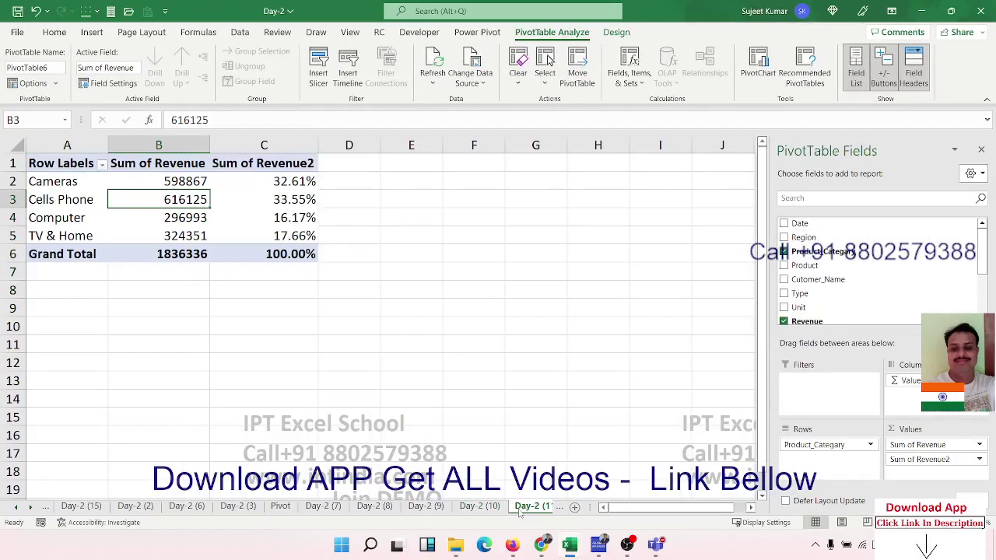
left_click(480, 507)
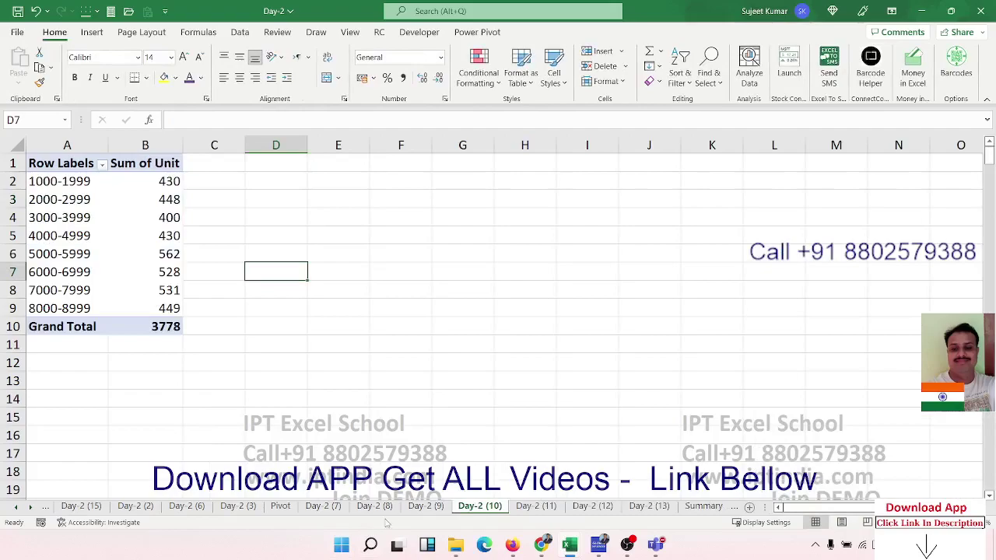
left_click(425, 507)
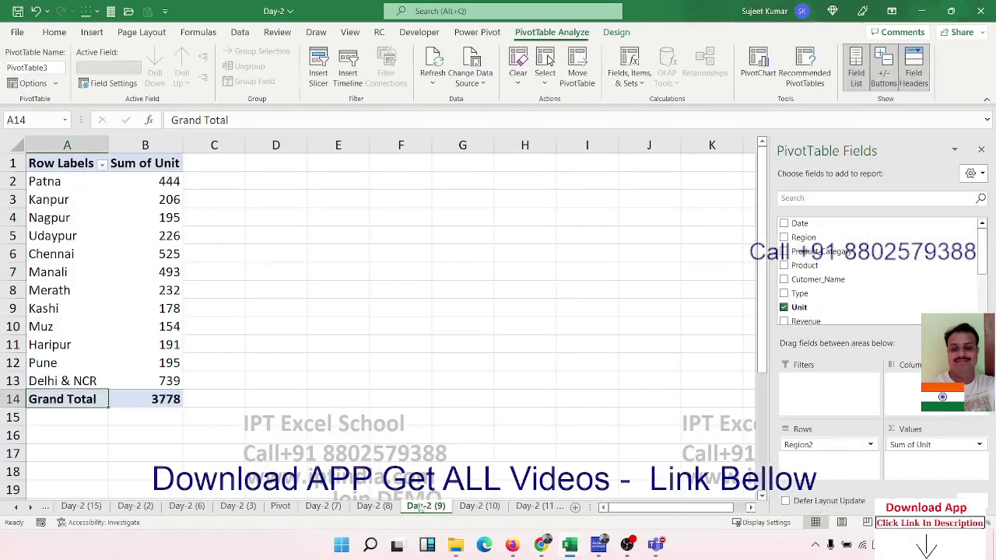
left_click(374, 507)
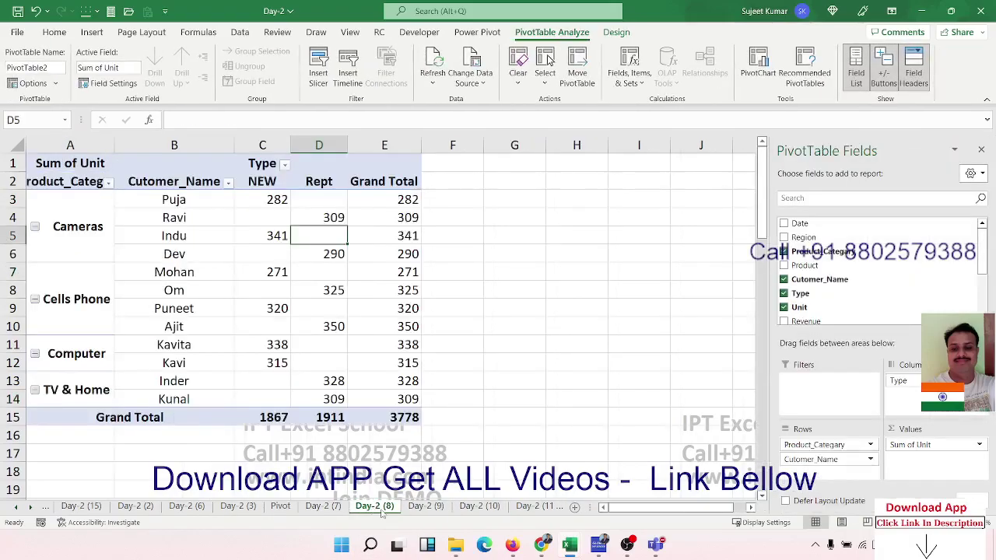
left_click(426, 507)
left_click(492, 508)
left_click(530, 506)
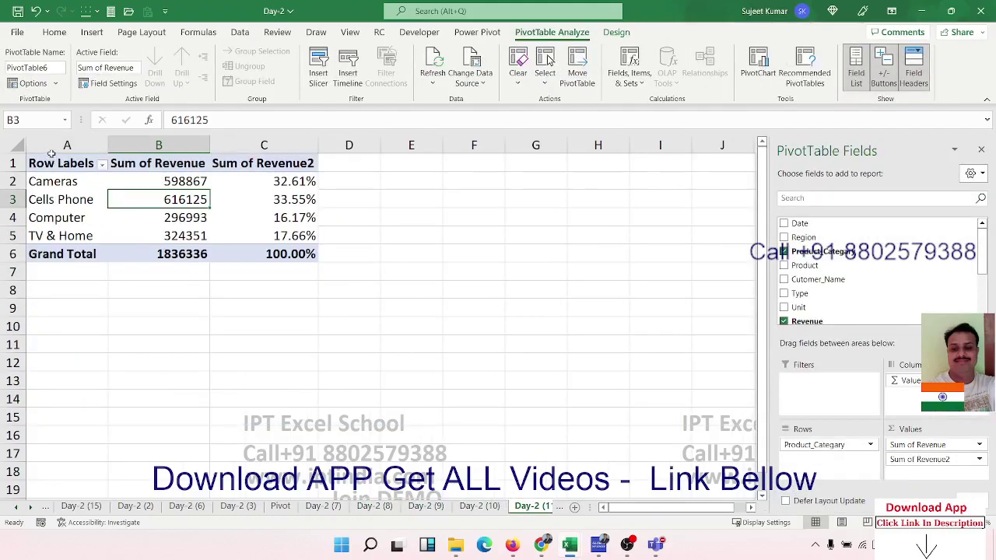
Select all of Day-2 (11) and delete the Product_Category pivot, dismissing the insert-cells warning.
left_click(17, 147)
key("ctrl+shift+plus")
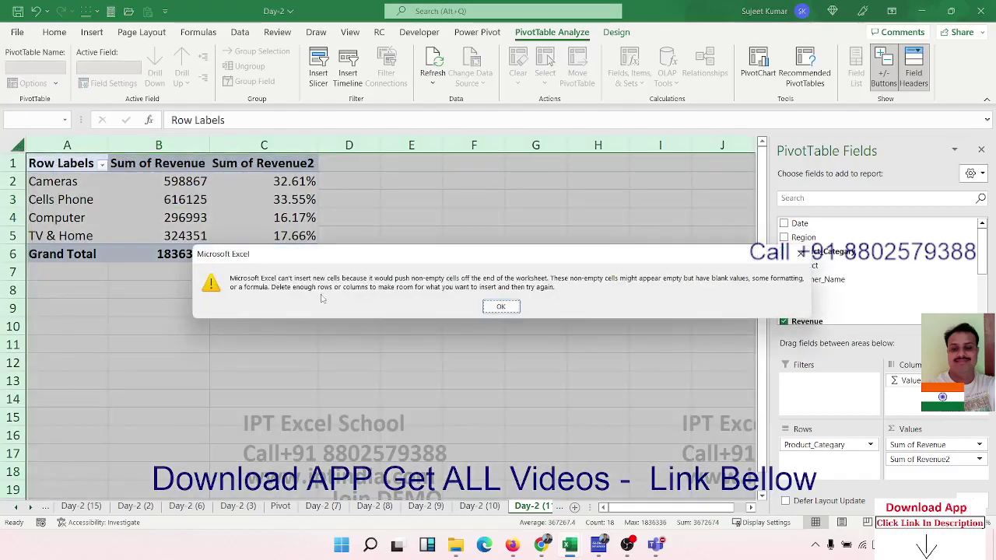
key("Return")
left_click(650, 308)
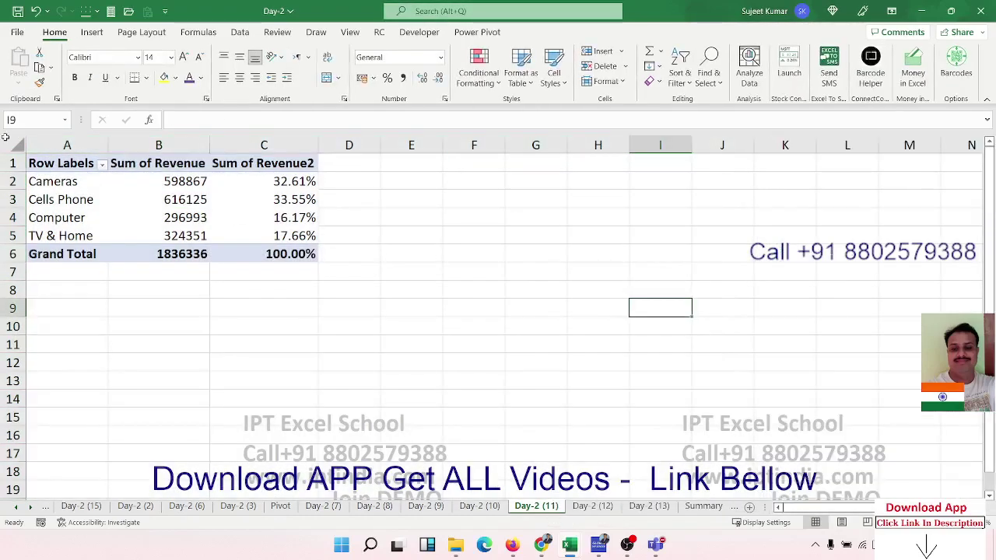
left_click(10, 146)
key("Delete")
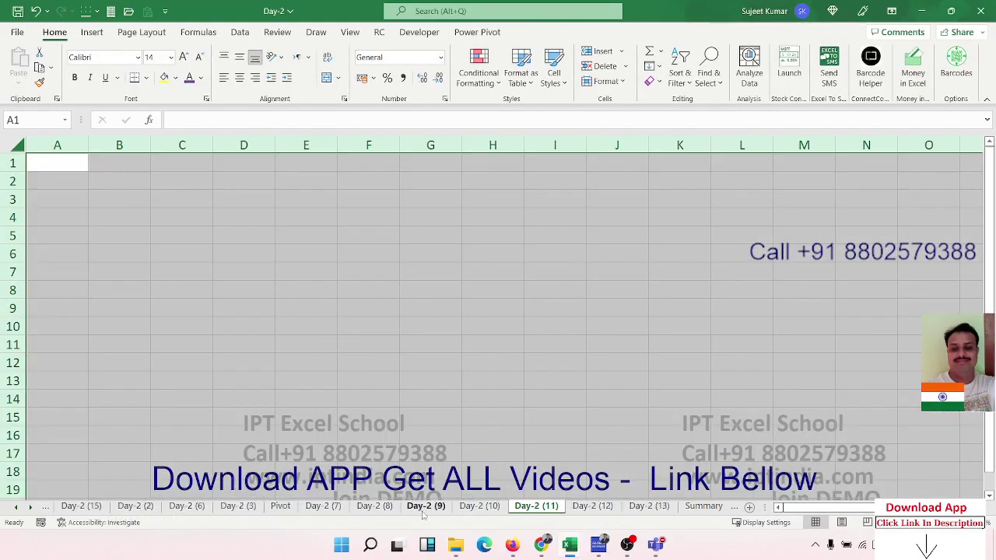
Insert a PivotTable from the Pivot sheet's data at 'Day-2 (11)'!$A$1.
left_click(281, 507)
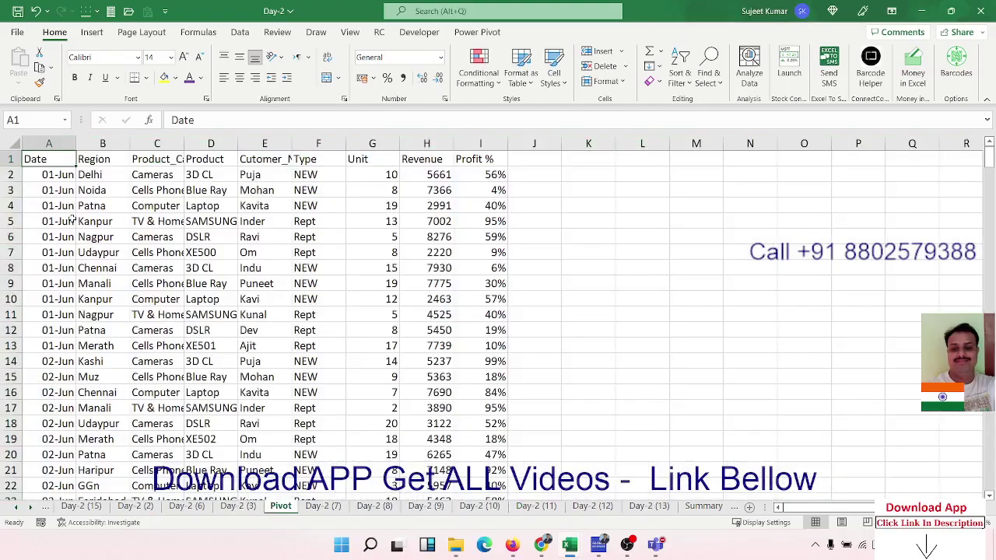
left_click(91, 32)
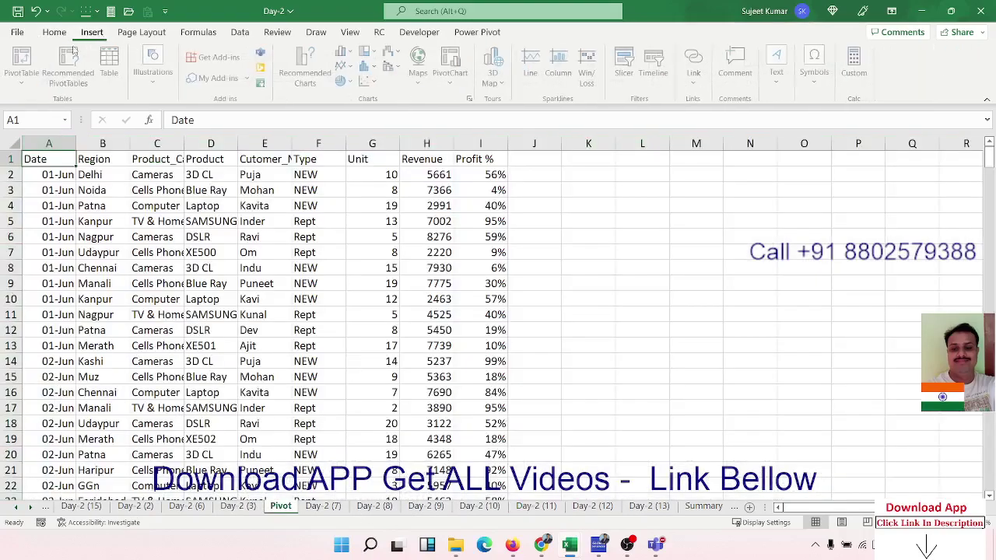
left_click(21, 60)
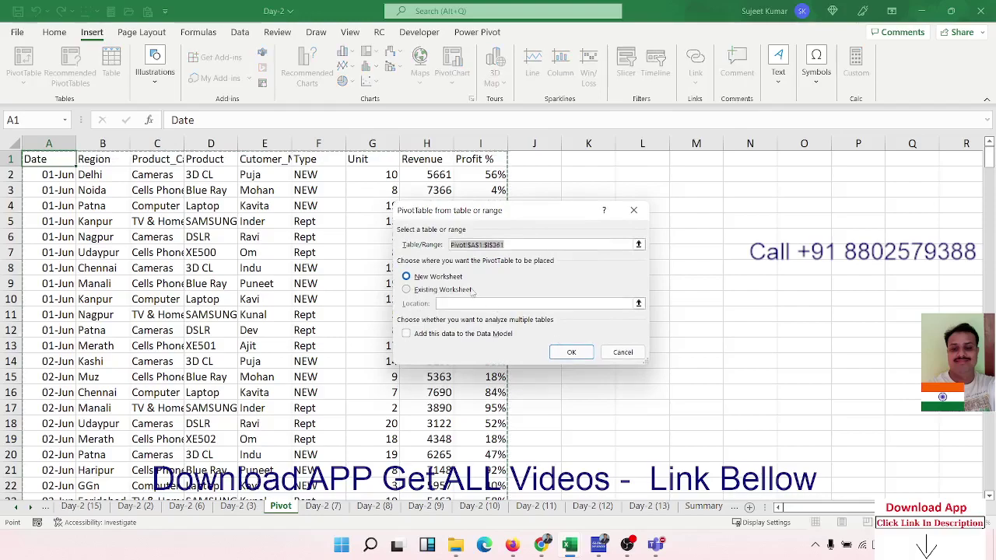
left_click(470, 290)
left_click(605, 510)
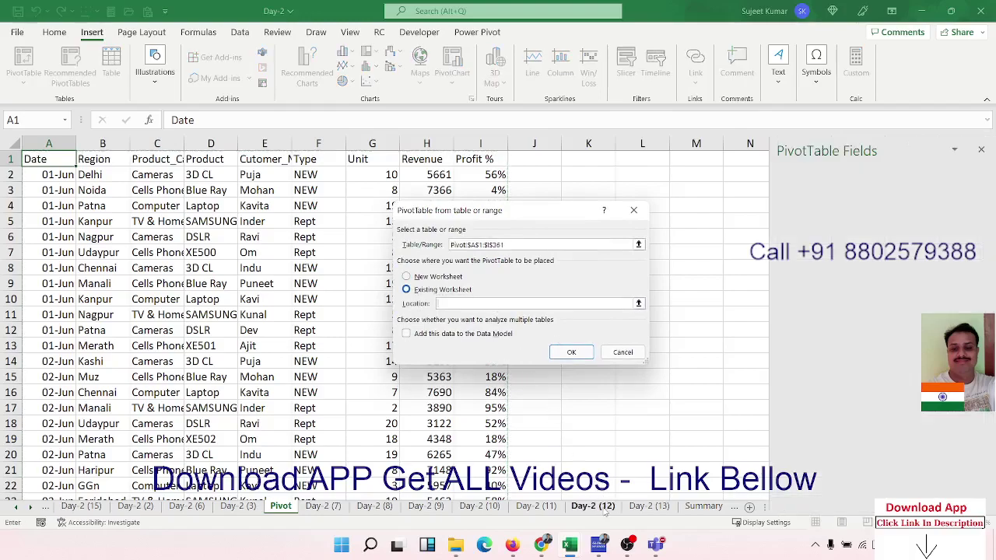
left_click(534, 506)
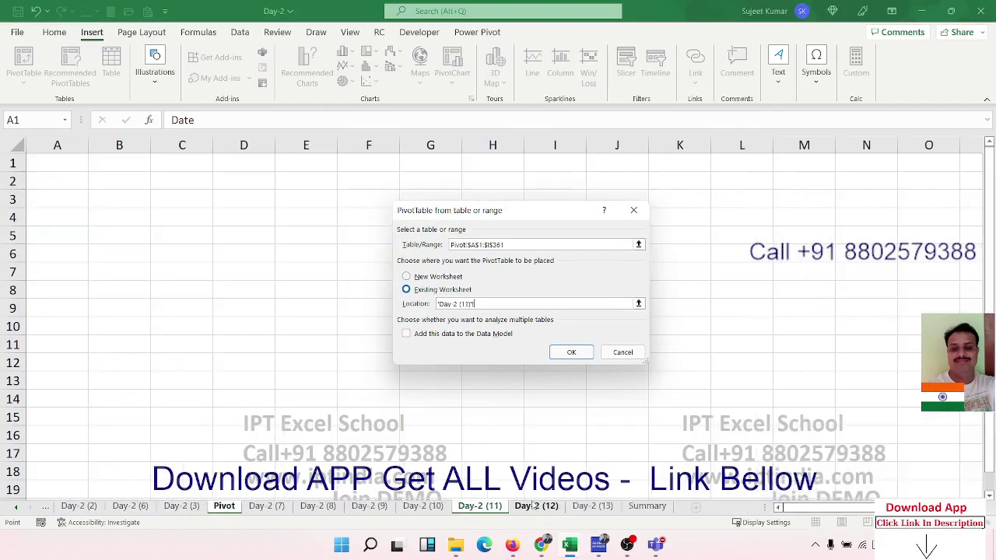
left_click(65, 161)
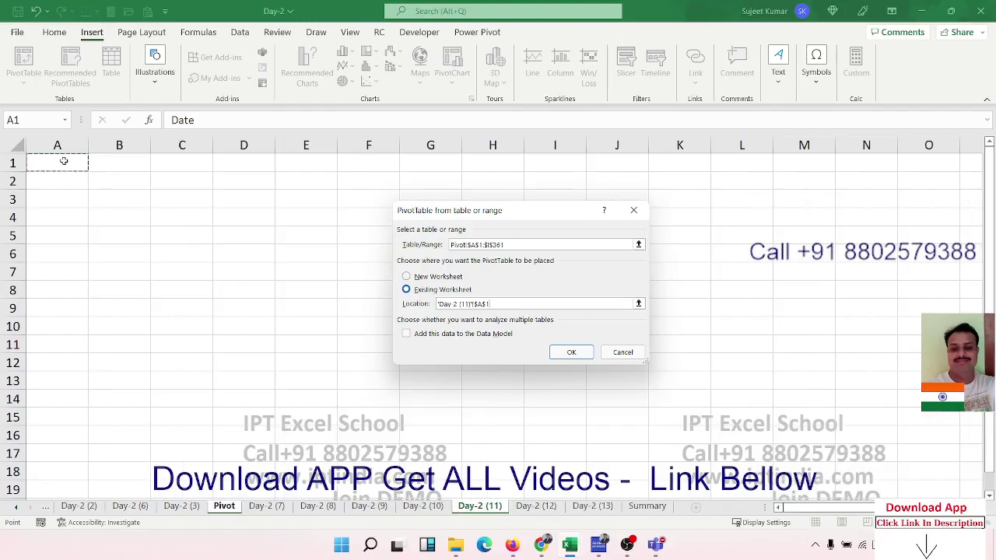
left_click(571, 353)
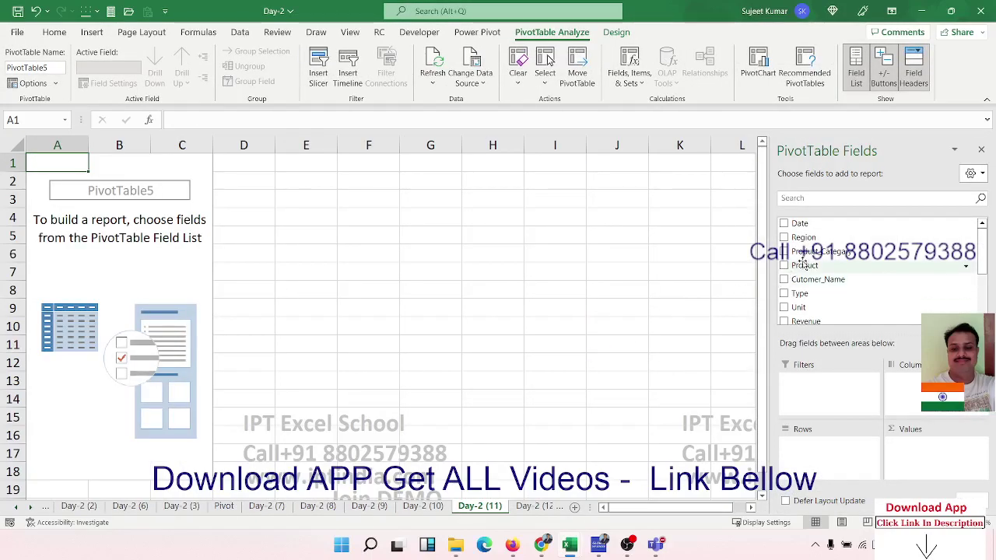
Put Product_Category in Rows and Revenue in Values, summarized as Sum (total 1836336).
left_click_drag(804, 263, 821, 438)
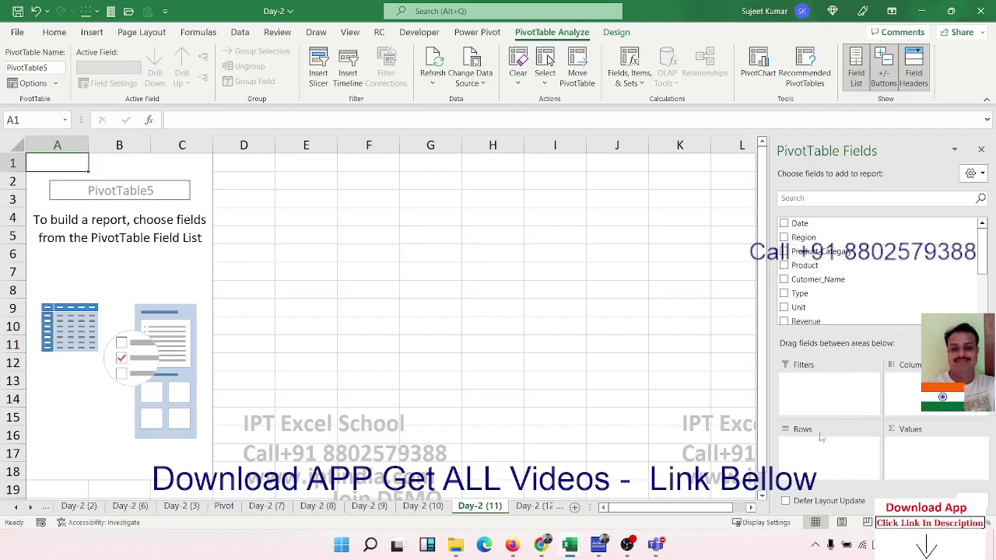
left_click_drag(806, 321, 936, 467)
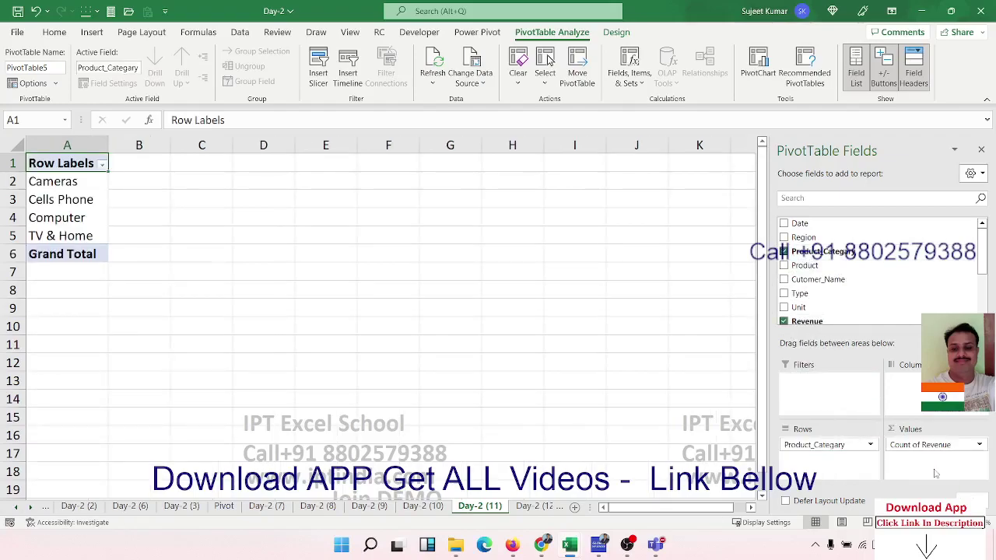
left_click(926, 445)
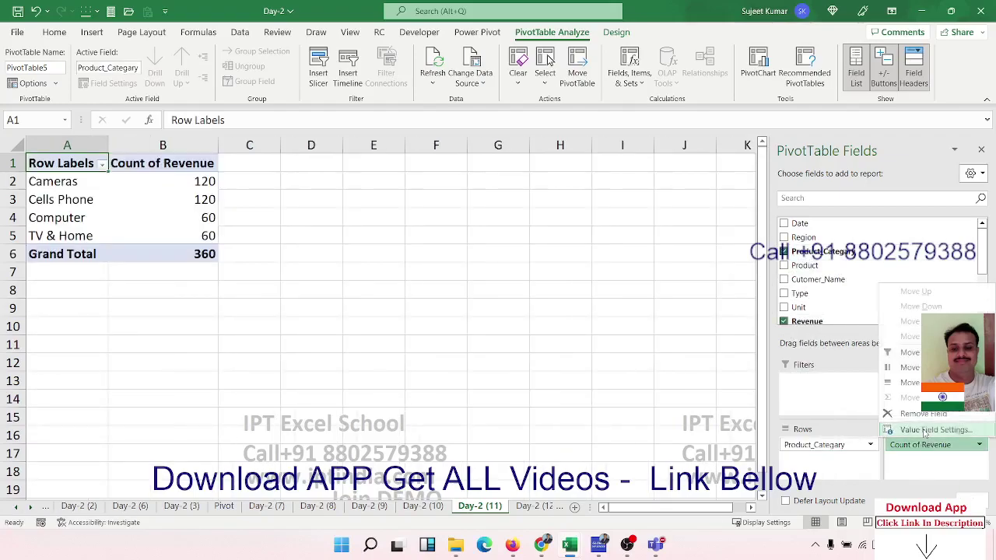
left_click(923, 430)
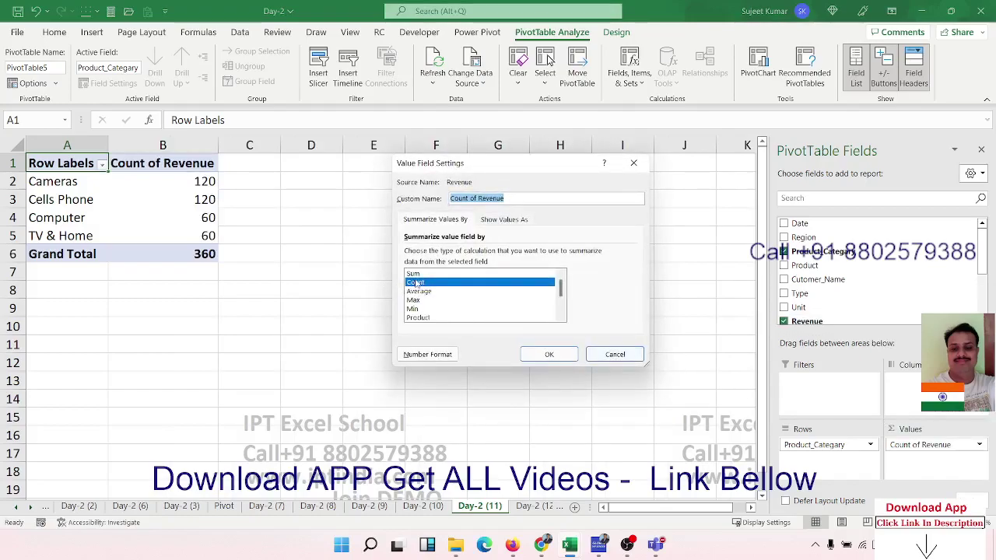
left_click(416, 274)
left_click(552, 355)
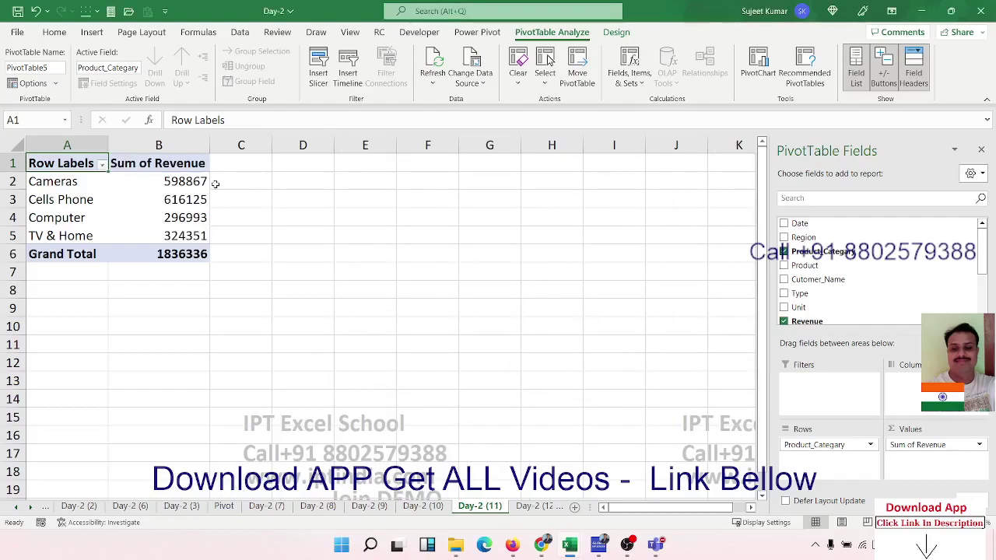
left_click(91, 32)
left_click(344, 81)
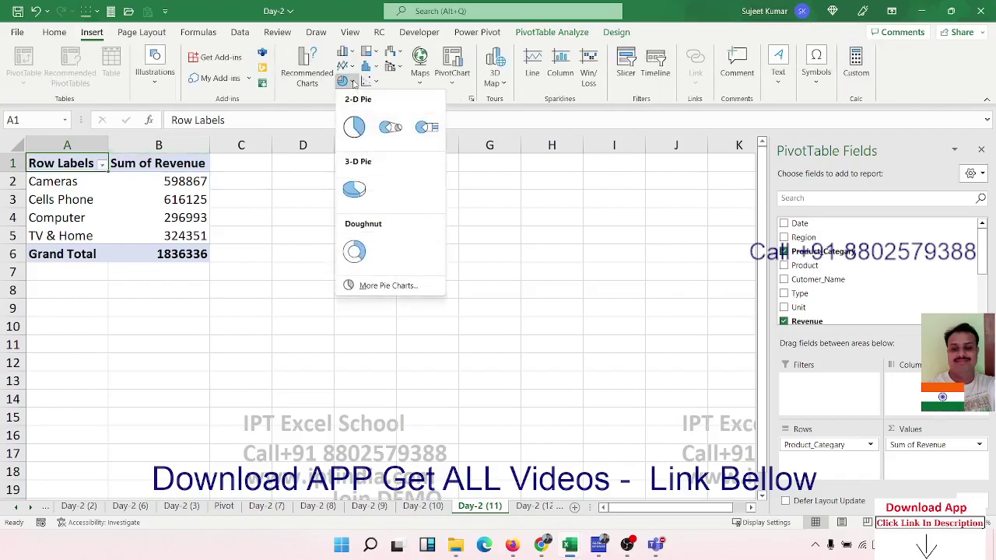
left_click(357, 122)
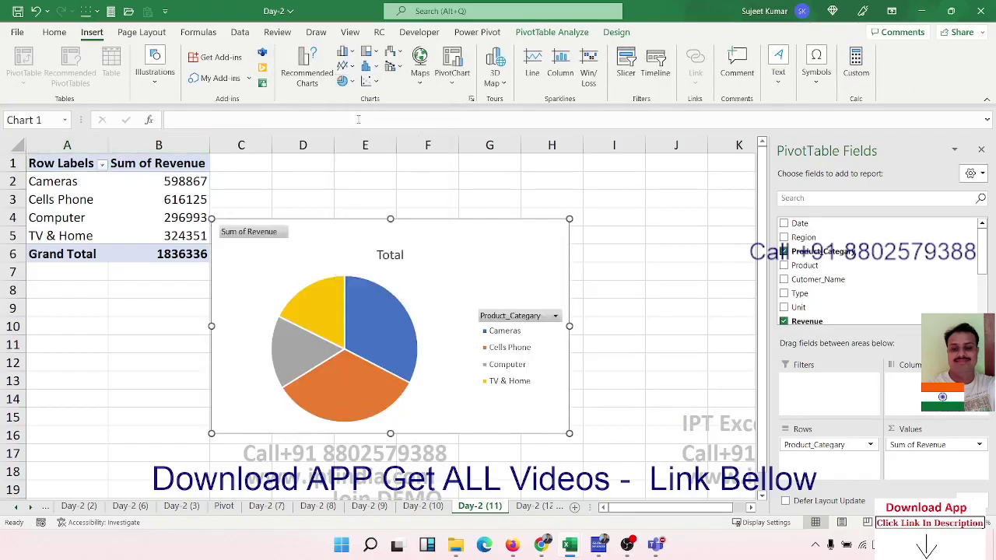
right_click(381, 330)
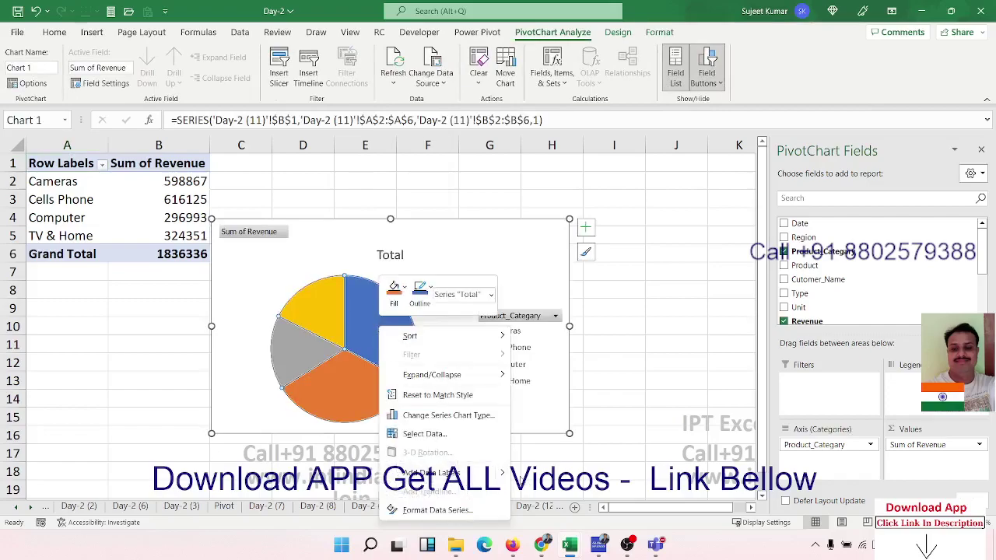
left_click(465, 473)
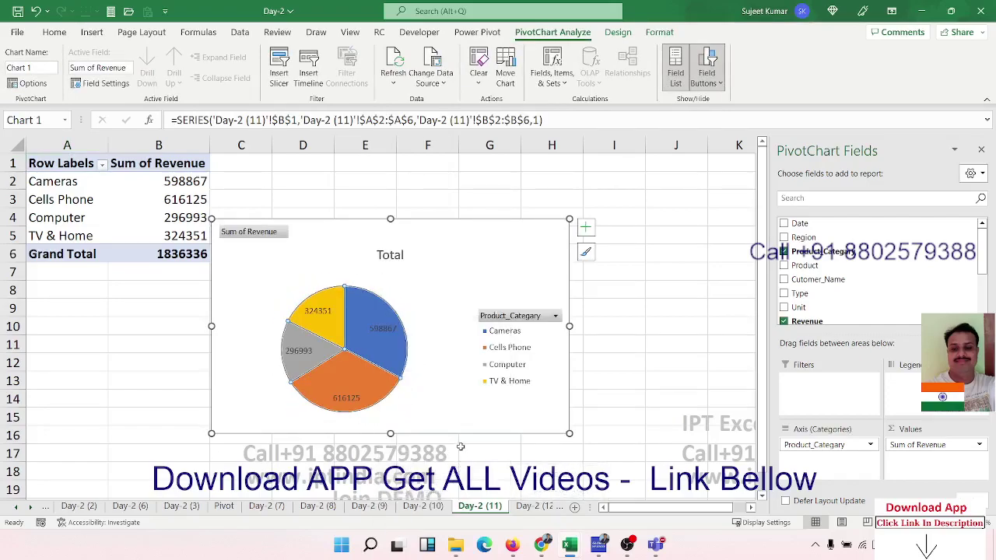
left_click(379, 327)
right_click(379, 327)
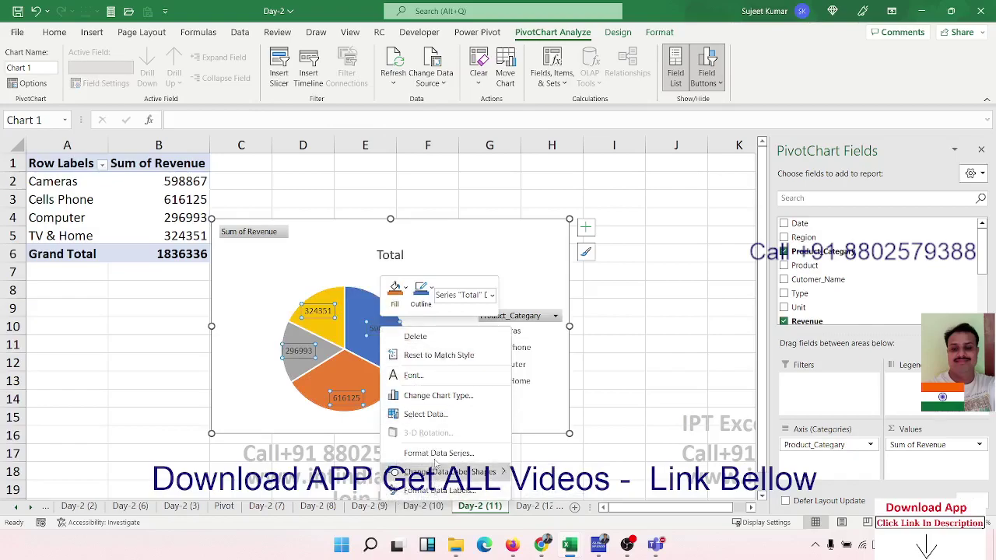
left_click(618, 32)
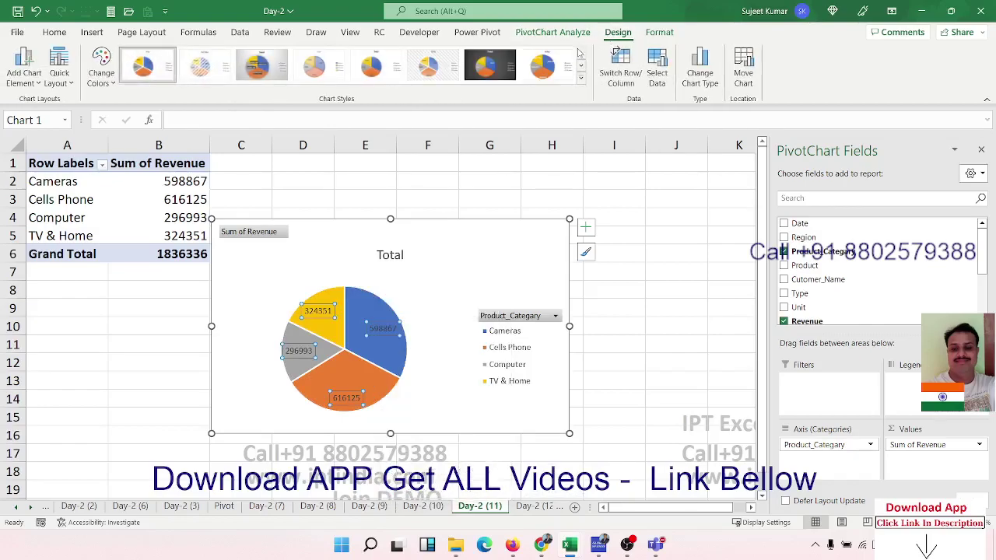
left_click(582, 77)
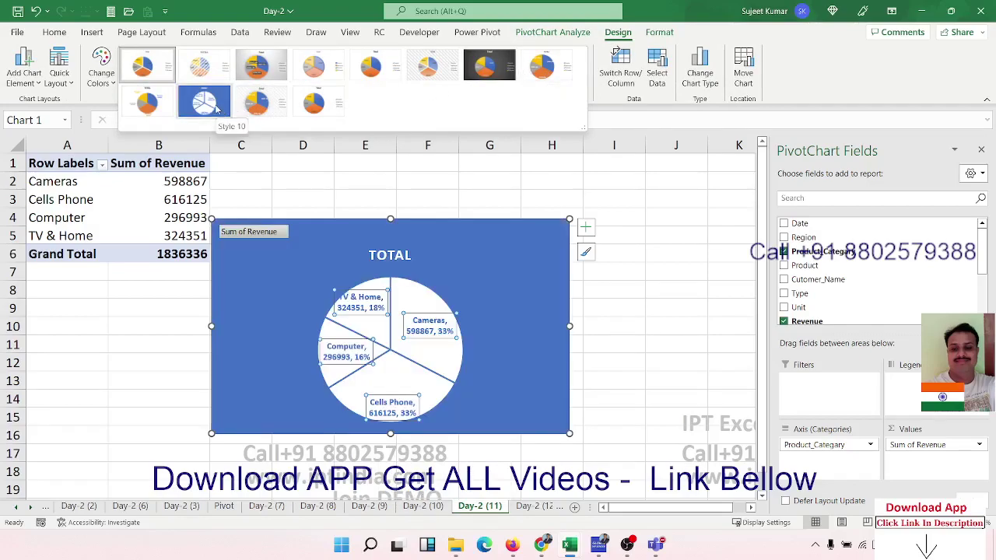
left_click(215, 109)
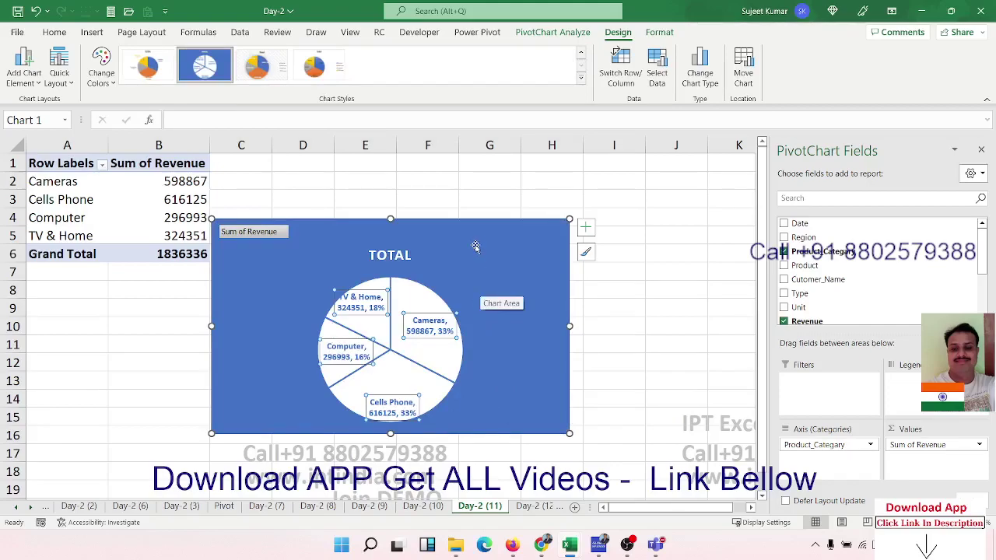
left_click_drag(475, 247, 540, 207)
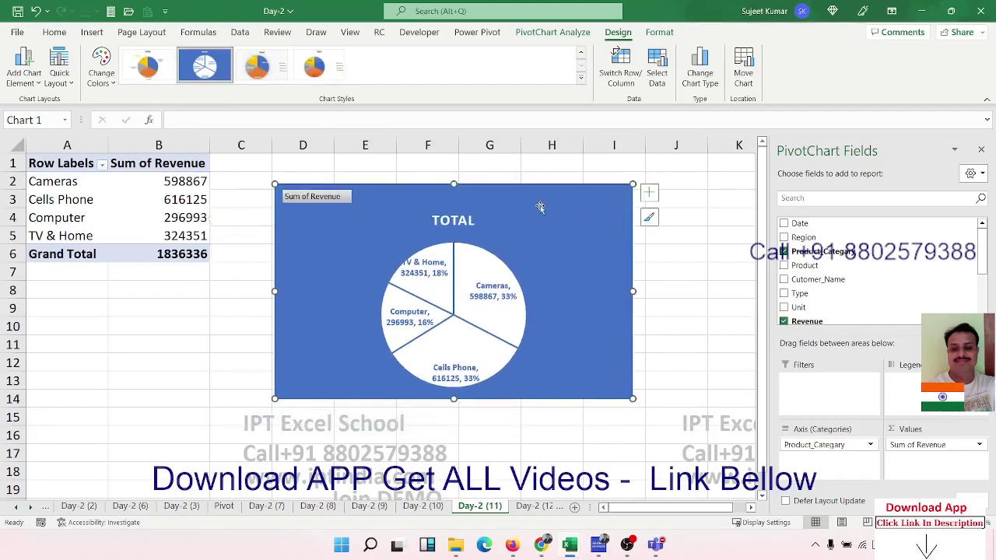
key("Delete")
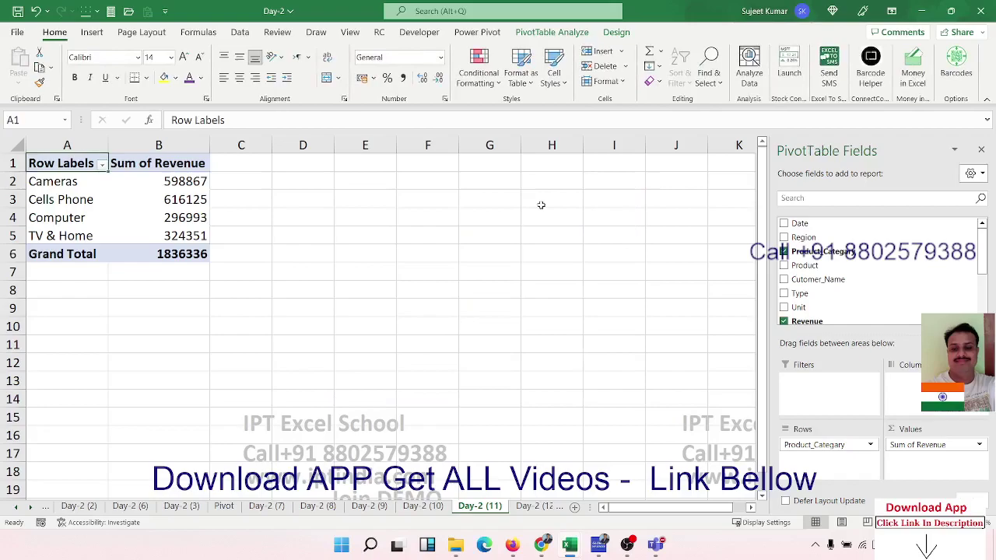
Drag Revenue into Values again, adding a Count of Revenue column (grand total 360).
mouse_move(232, 184)
left_mouse_down()
mouse_move(235, 220)
mouse_move(195, 199)
left_mouse_up()
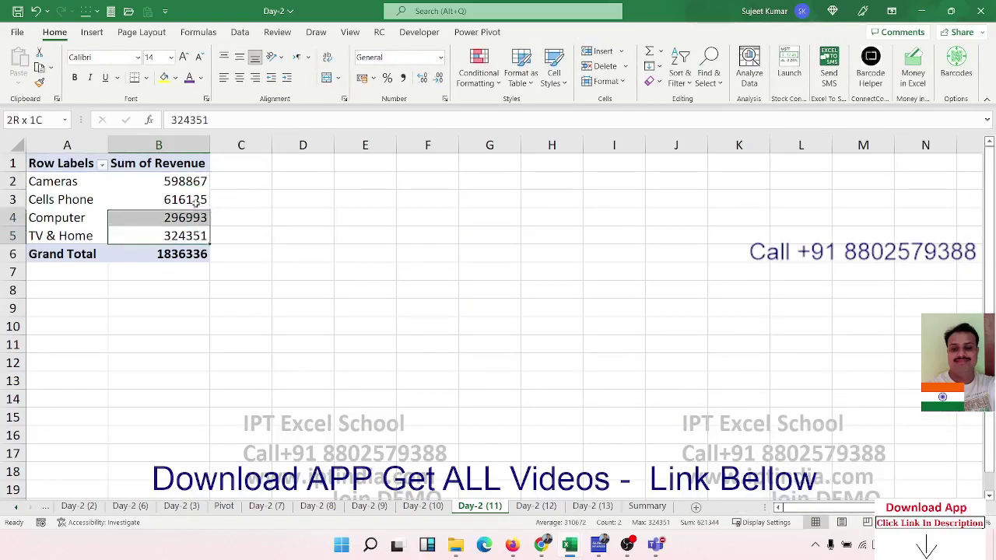
left_click(170, 257)
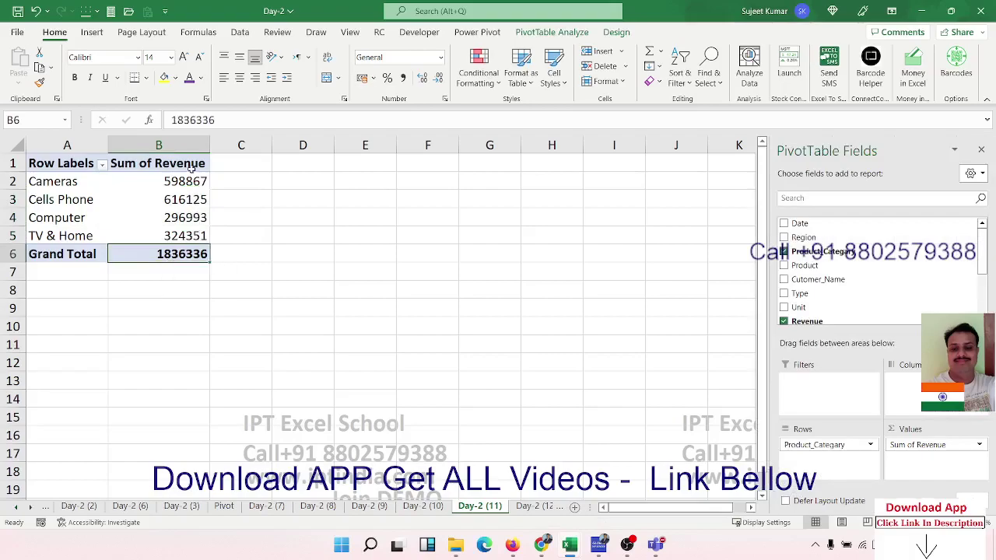
left_click_drag(248, 179, 249, 235)
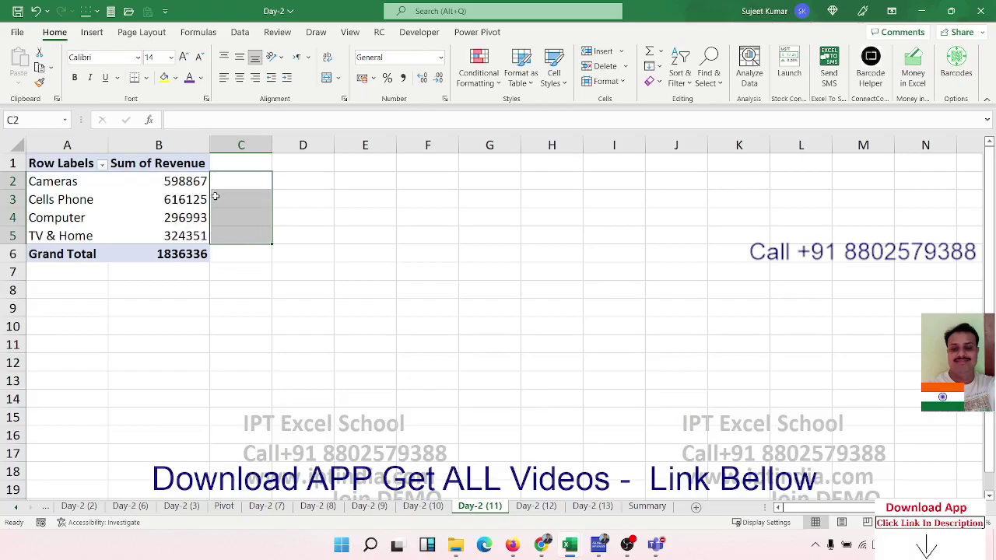
left_click(193, 199)
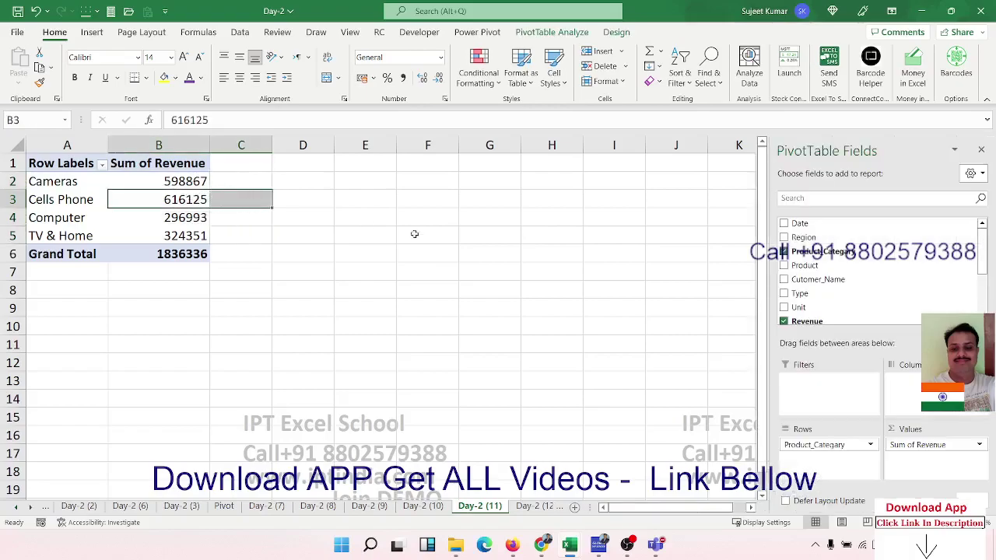
scroll(806, 307, "down", 3)
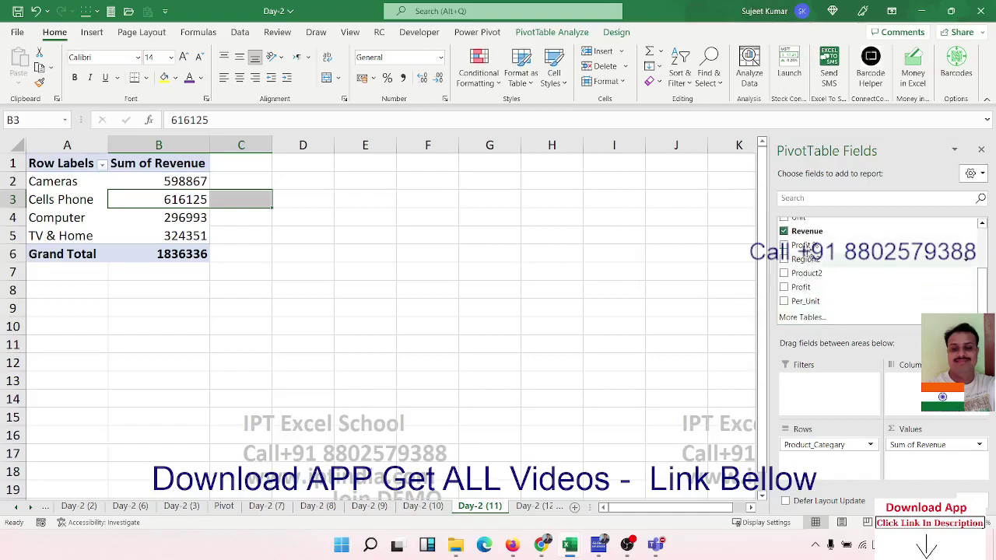
mouse_move(806, 231)
left_mouse_down()
mouse_move(938, 465)
mouse_move(924, 461)
left_mouse_up()
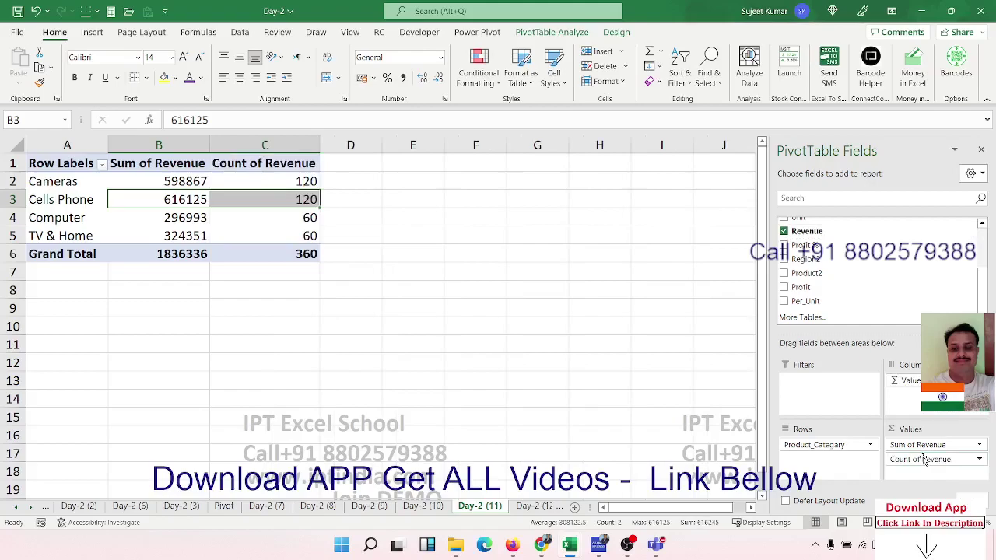
Set Count of Revenue to Sum, shown as % of Grand Total (32.61%, 33.55%, 16.17%, 17.66%).
left_click(924, 461)
left_click(923, 450)
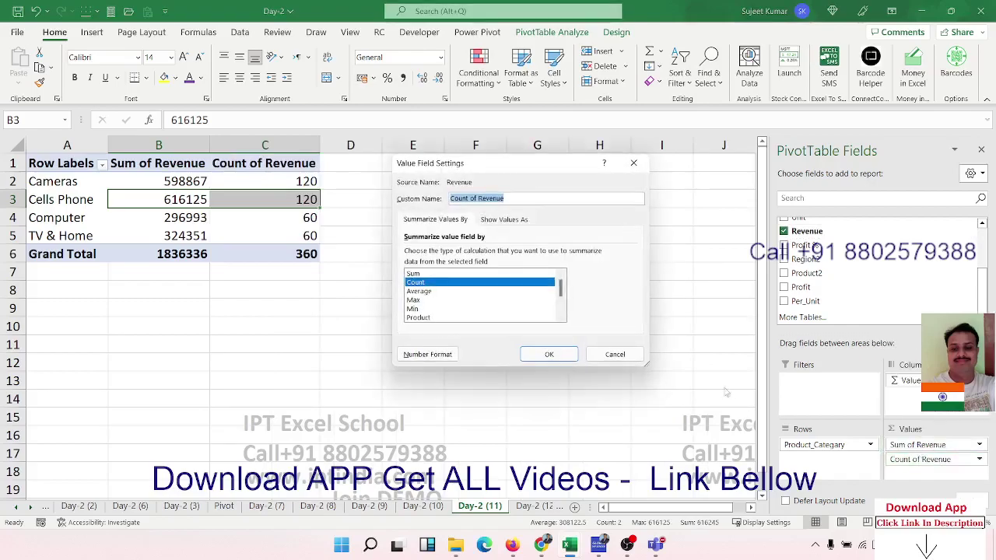
left_click(428, 275)
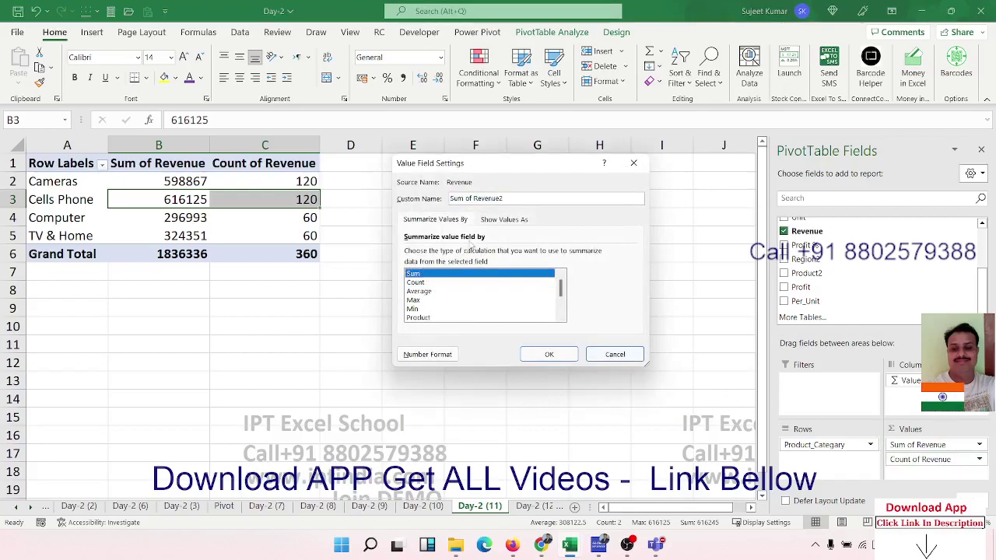
left_click(498, 220)
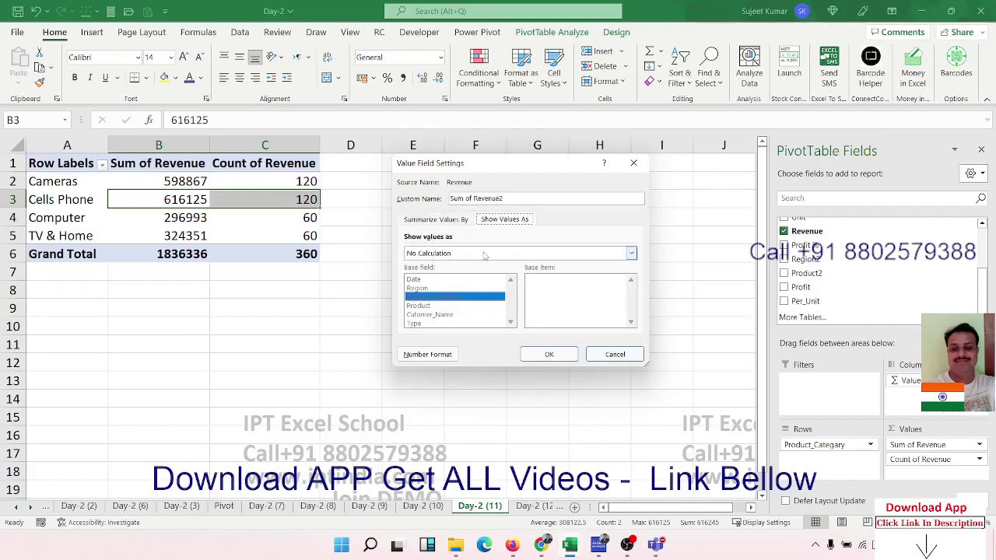
left_click(484, 253)
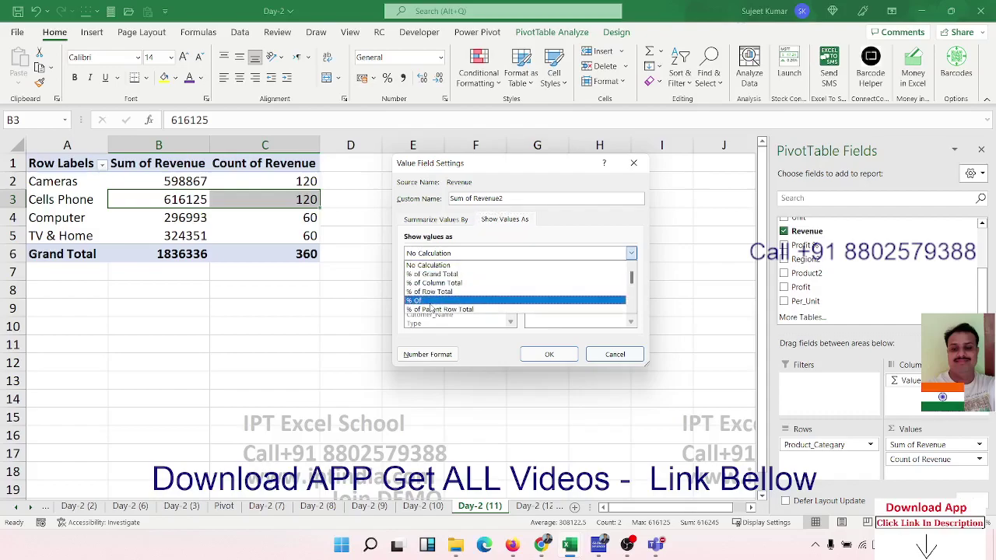
left_click(431, 301)
left_click(433, 261)
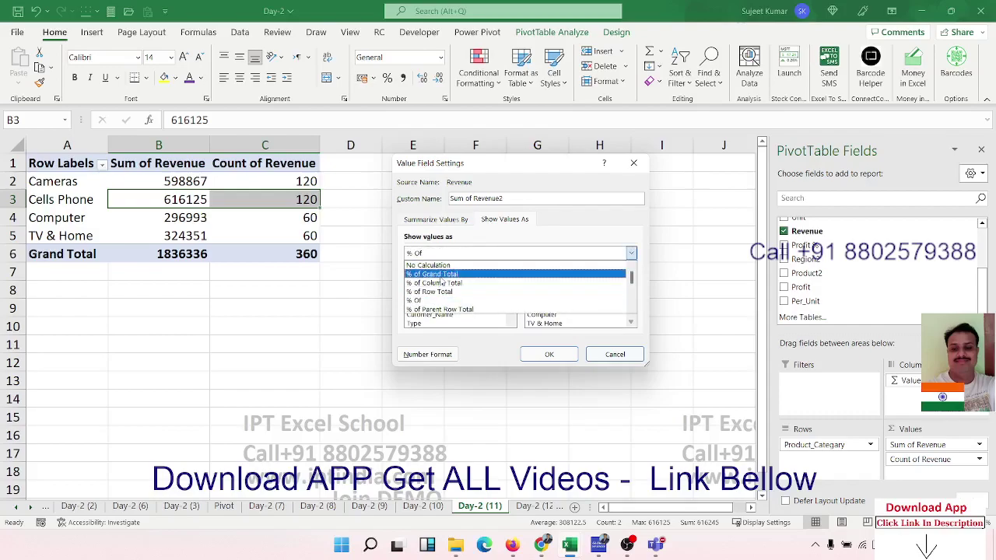
left_click(440, 275)
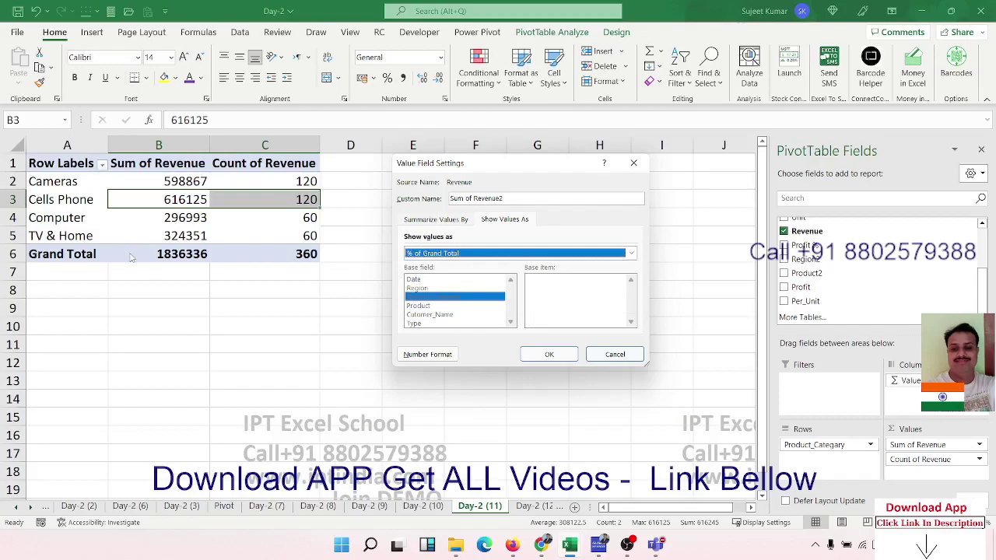
left_click(556, 359)
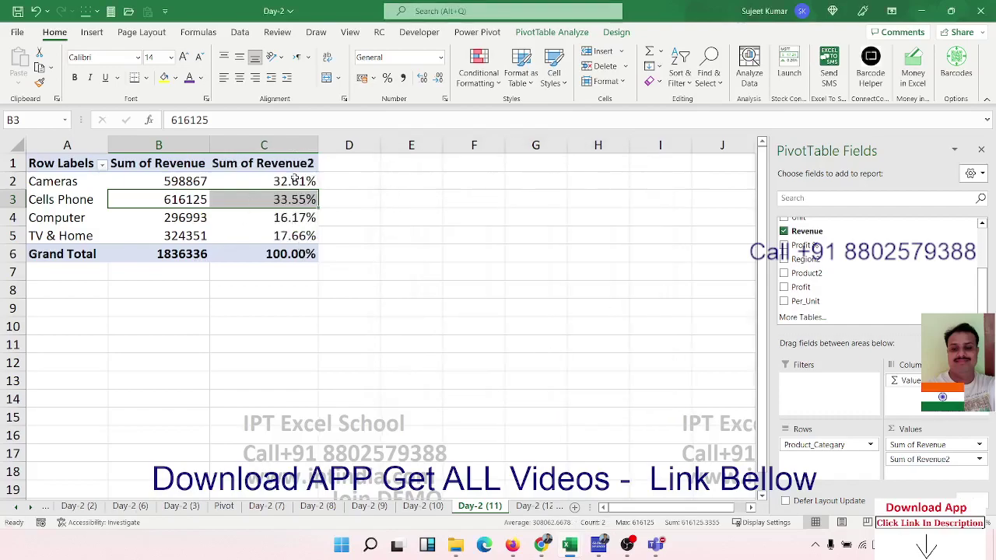
left_click_drag(295, 178, 292, 218)
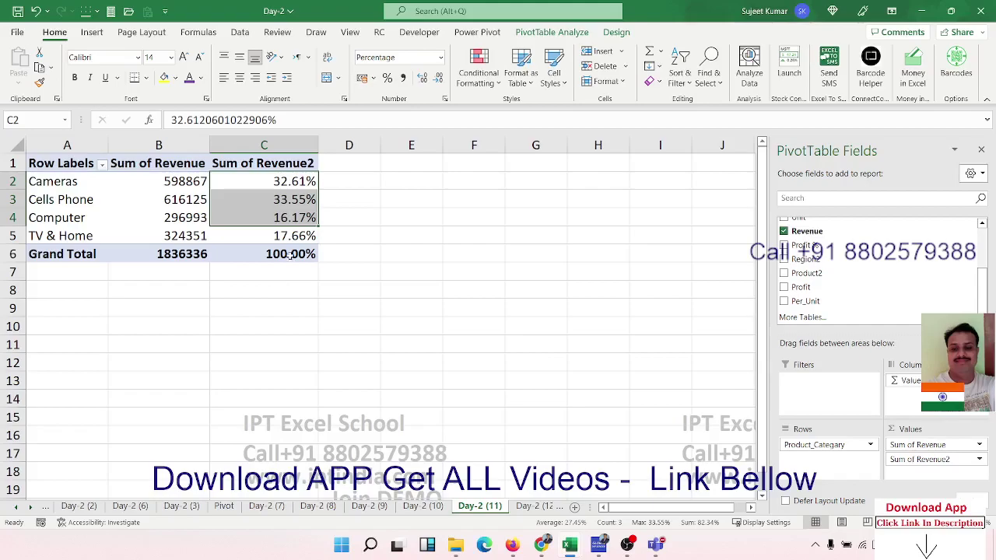
Review Sum of Revenue2's Show Values As options without changes, then go to the Day-2 (12) sheet.
left_click(924, 461)
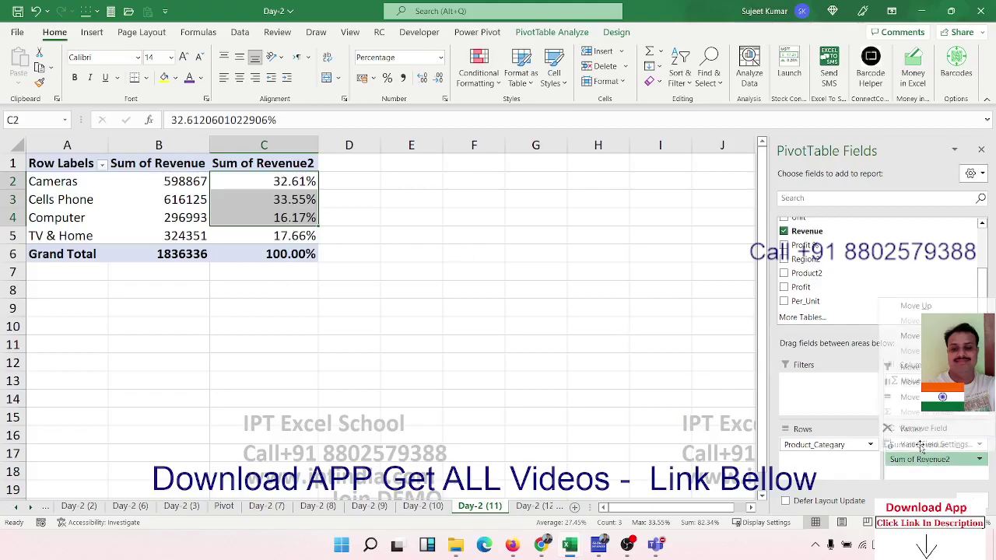
left_click(922, 447)
left_click(526, 222)
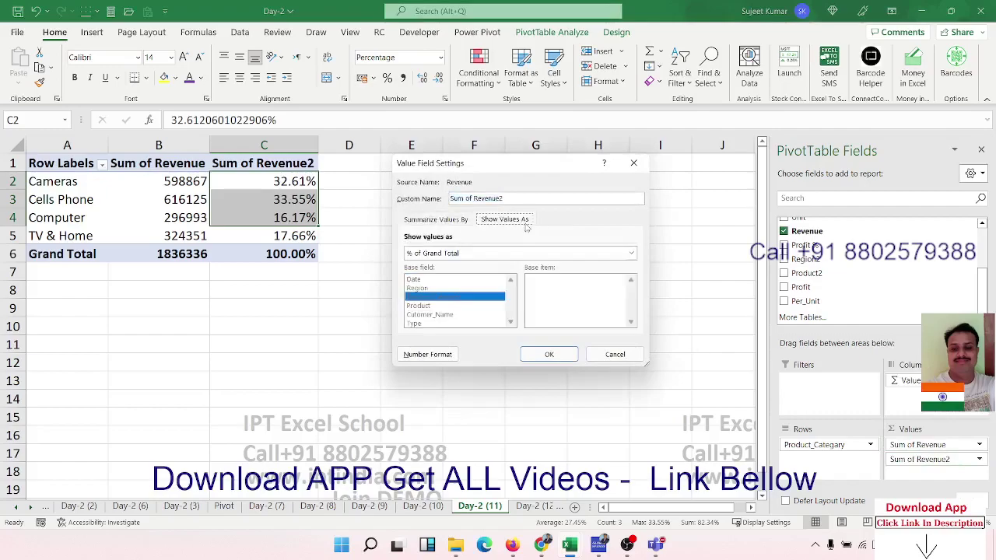
left_click(512, 252)
scroll(512, 274, "down", 1)
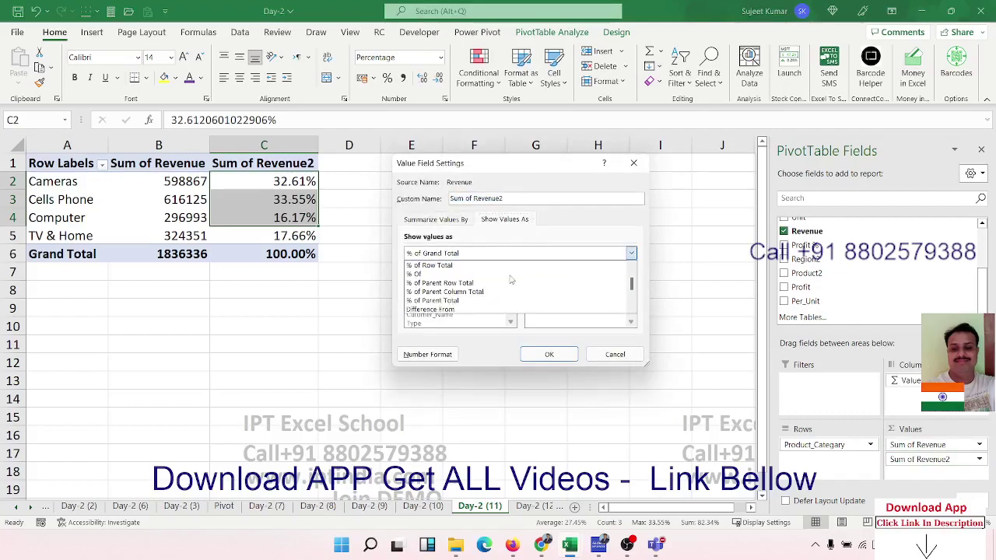
scroll(511, 278, "down", 1)
scroll(511, 279, "down", 1)
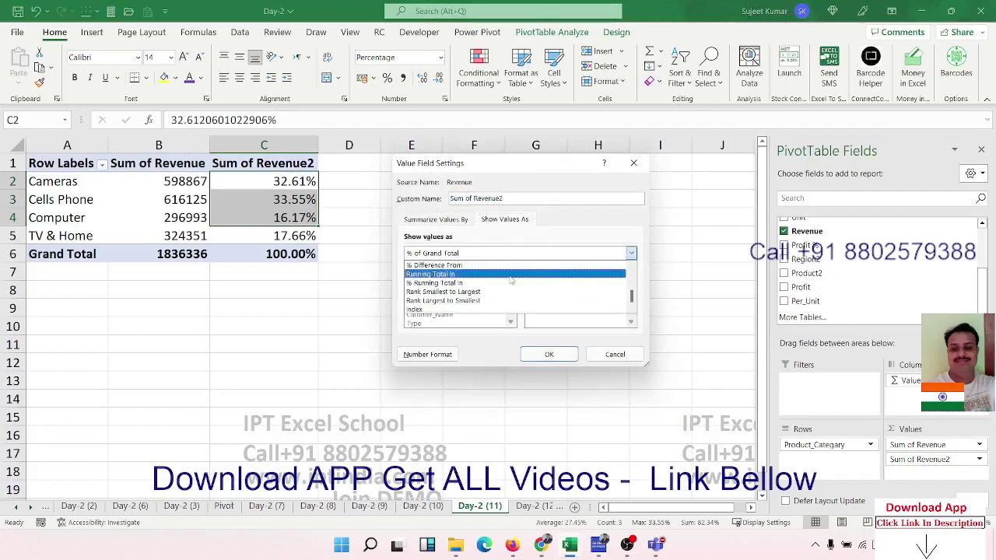
left_click(601, 357)
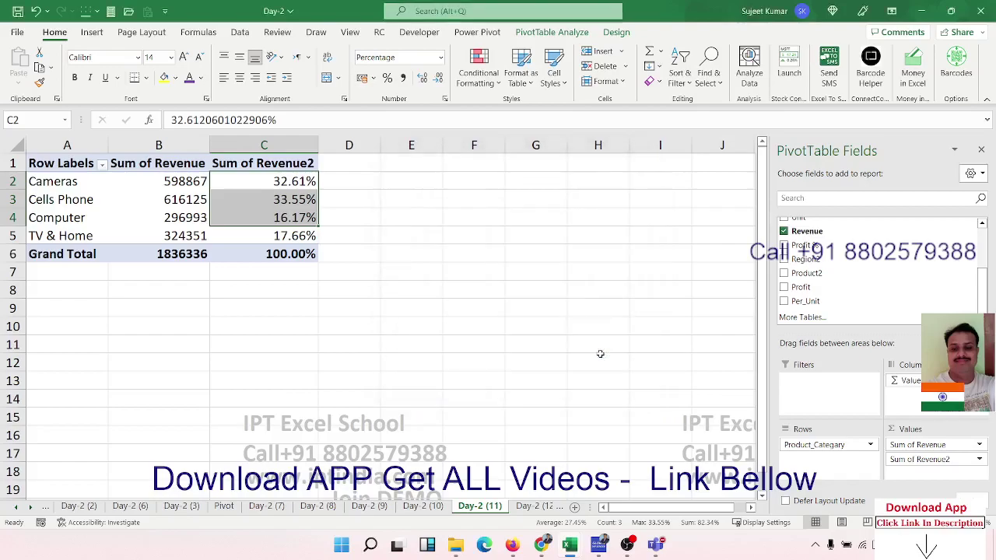
left_click(538, 507)
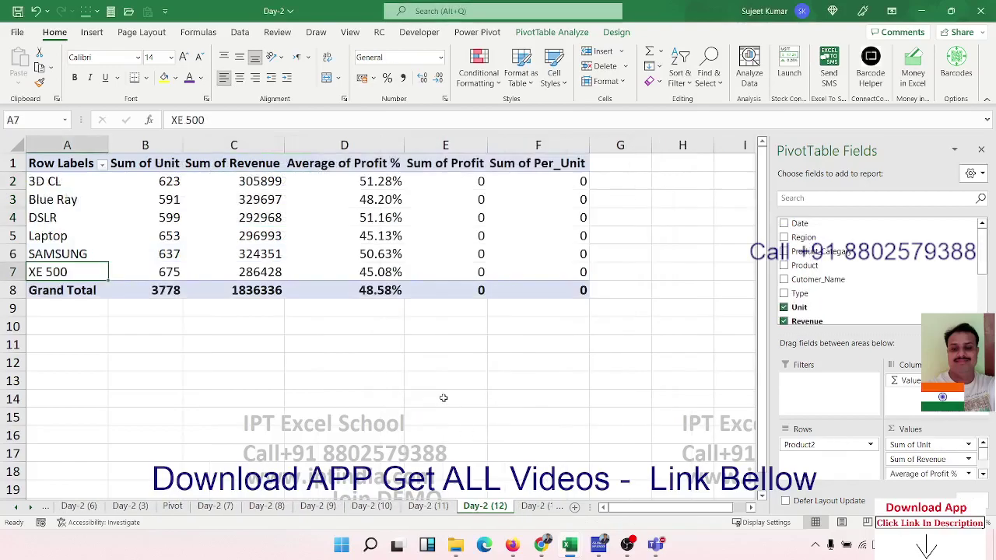
Select all of Day-2 (12), delete its pivot table, then return to the Pivot sheet.
left_click(444, 398)
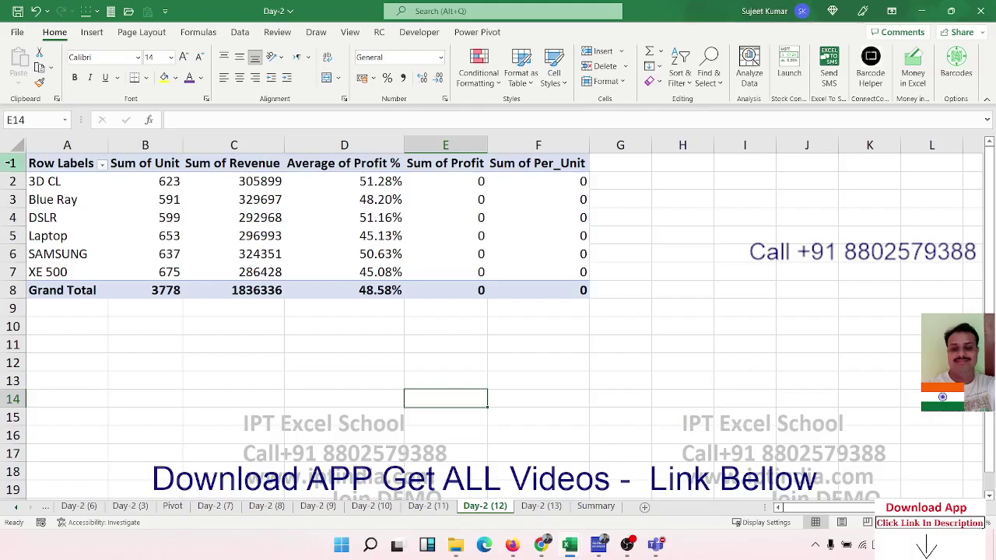
left_click(17, 148)
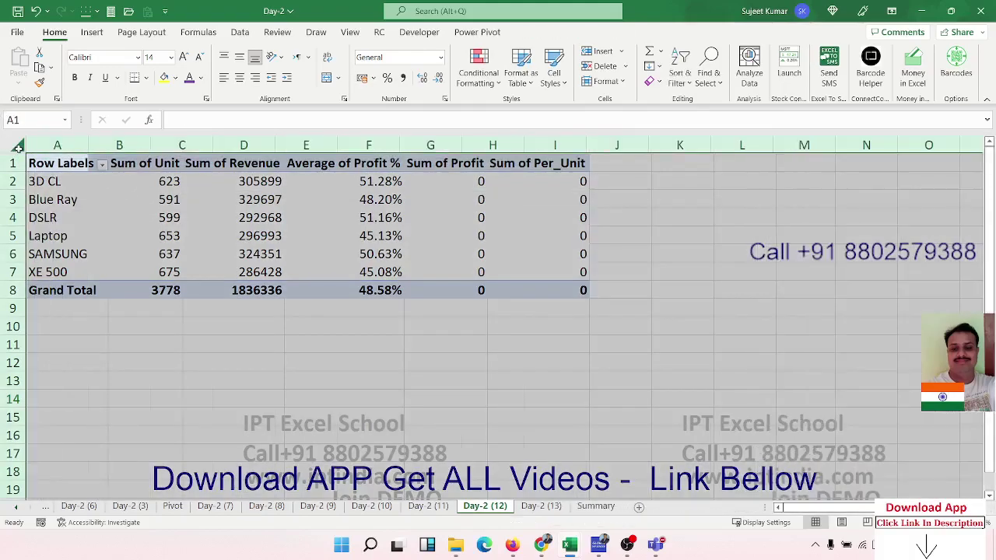
key("Delete")
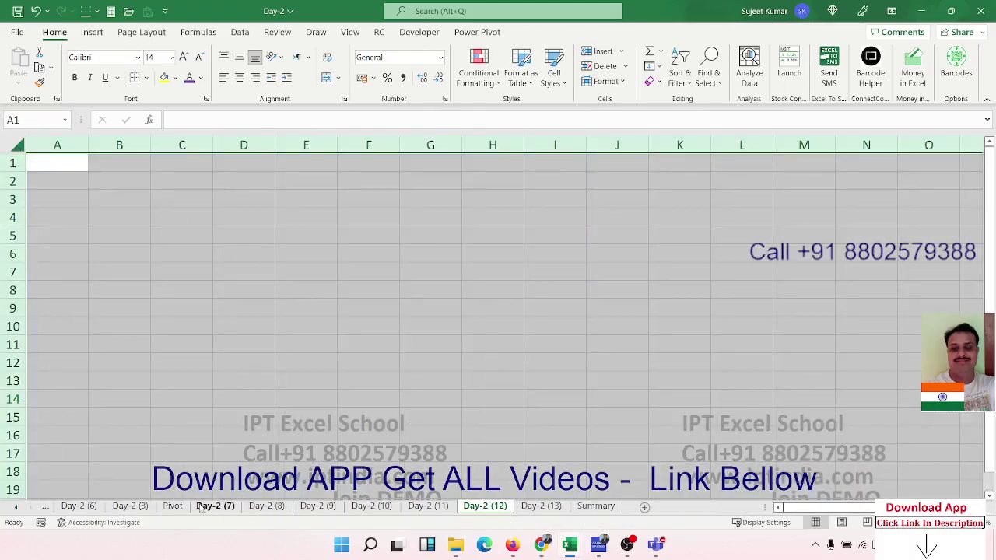
left_click(173, 506)
Add the header 'C Rate' in the empty column beside Profit %.
left_click(462, 209)
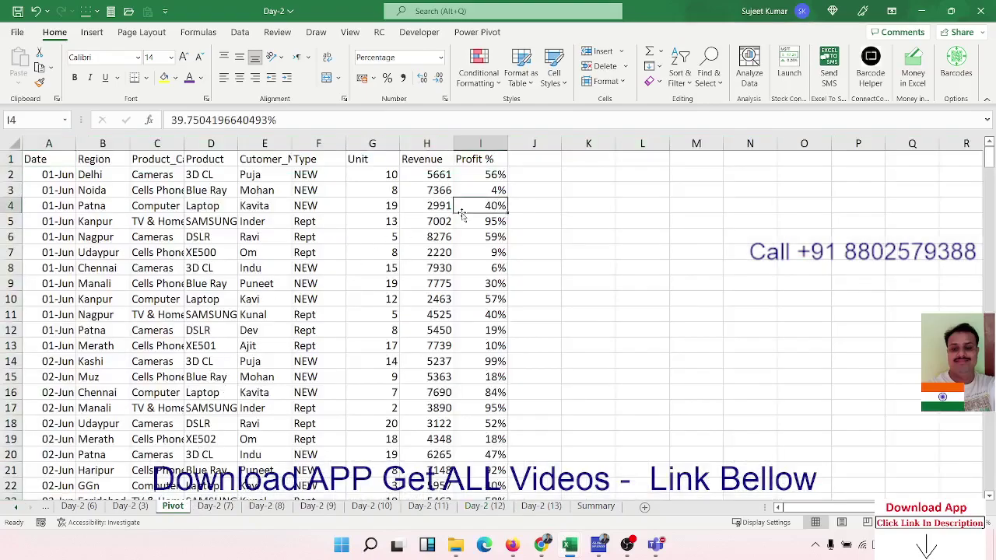
key("ctrl+Up")
key("Right")
type("C")
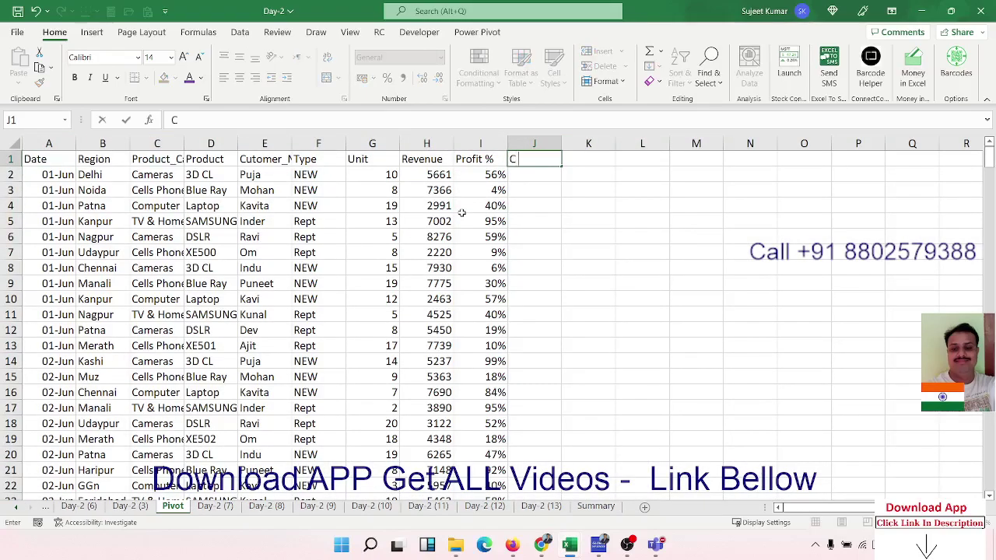
type(" Rate")
key("Return")
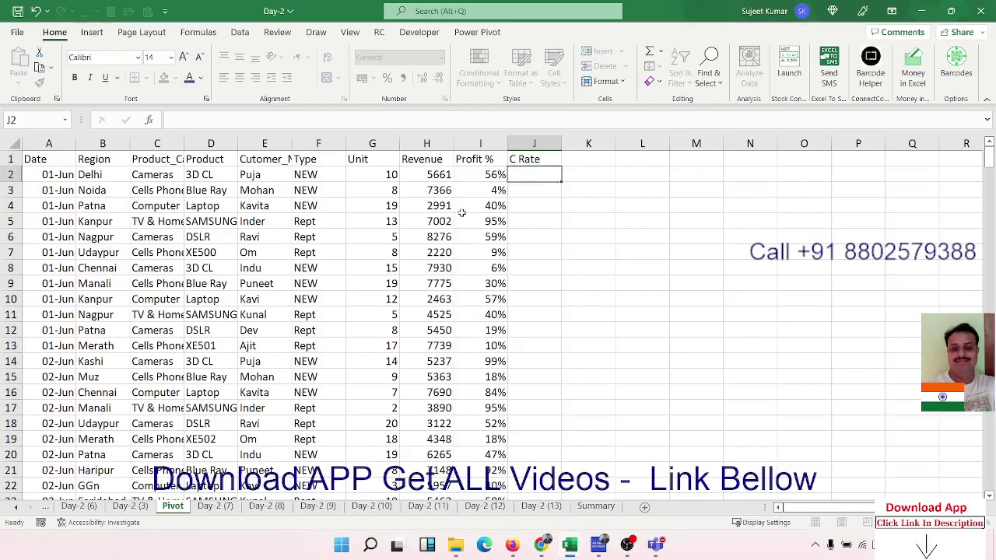
Enter the formula =RANDBETWEEN(10,90) in J2.
type("=ra")
key("Down")
key("Down")
key("Down")
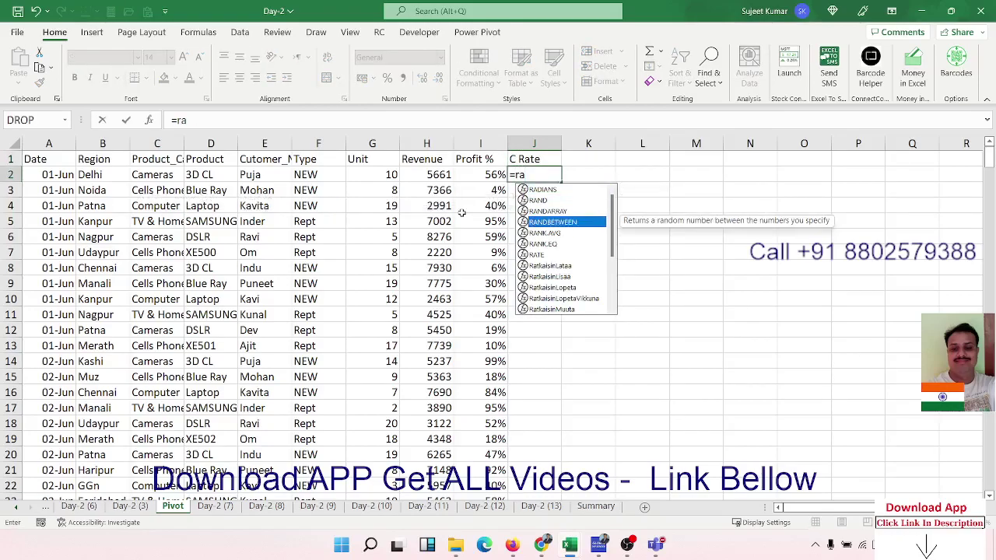
key("Down")
key("Down")
key("Down")
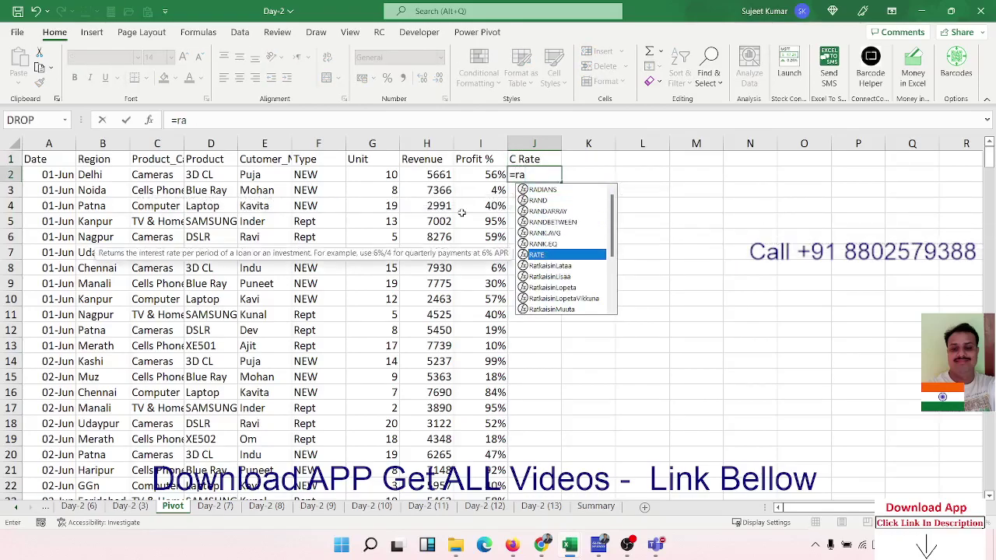
type("nd")
key("Tab")
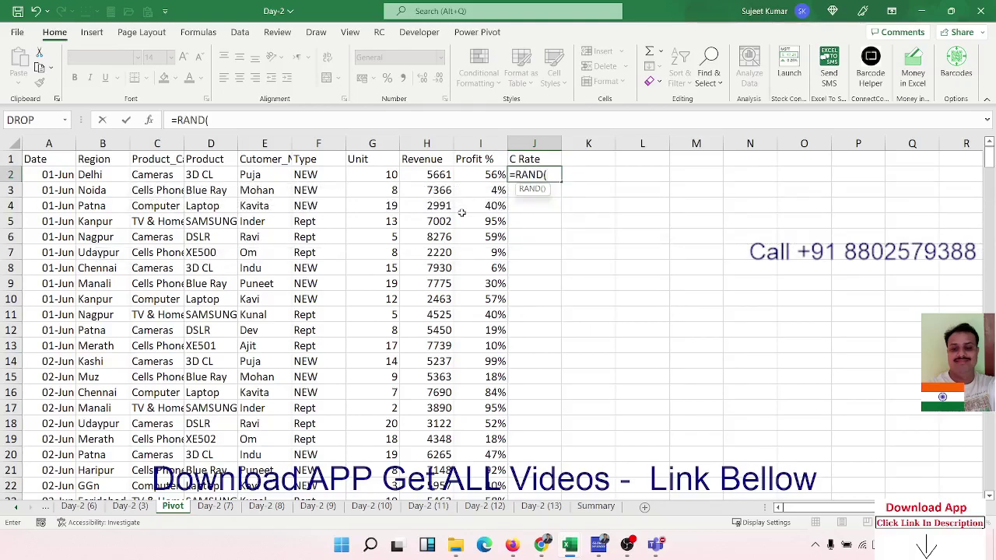
type("10,90")
key("Return")
key("Return")
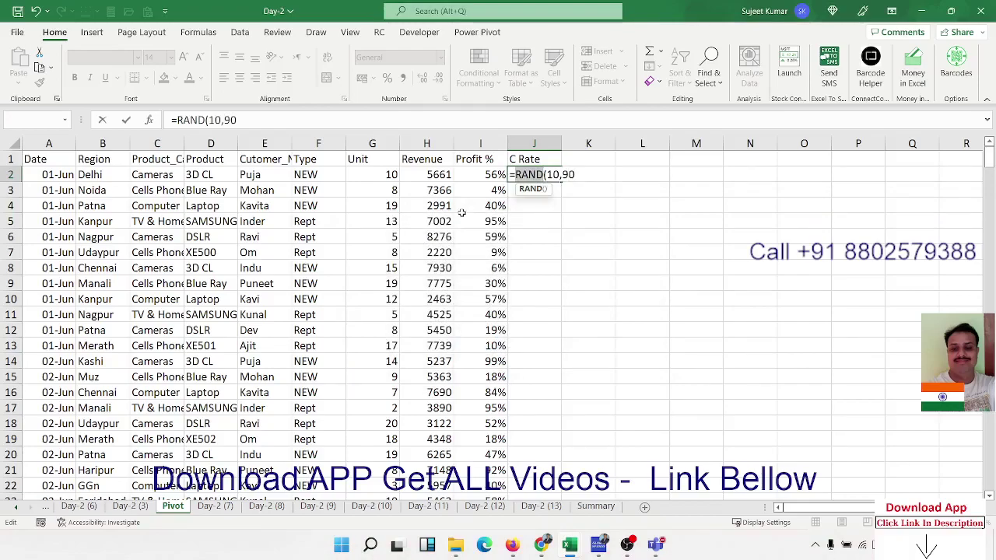
key("Right")
key("BackSpace")
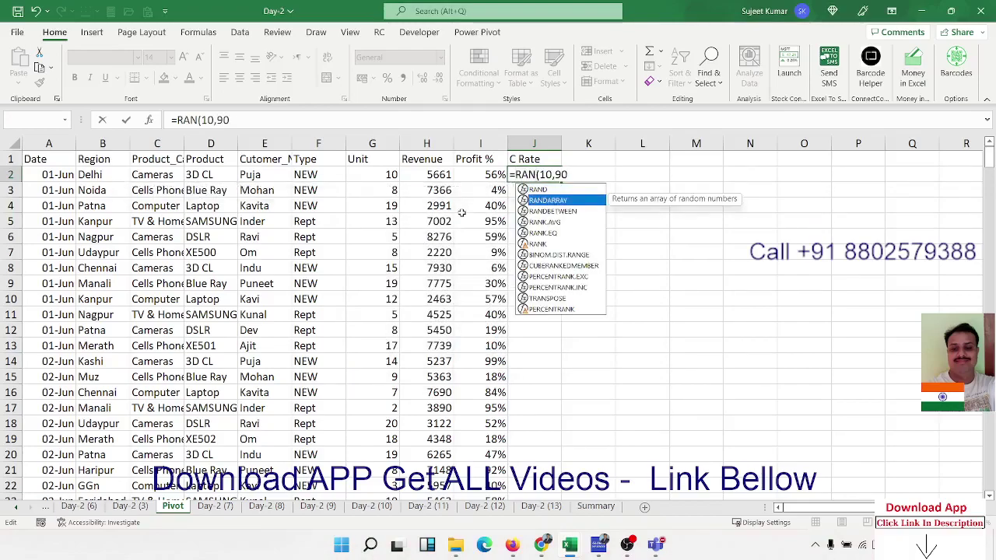
key("Down")
key("Tab")
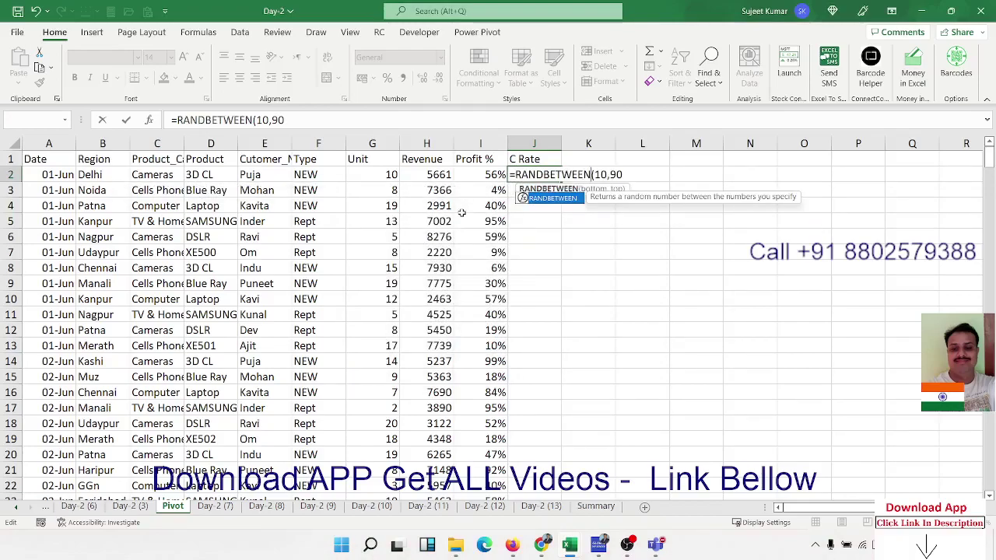
key("Return")
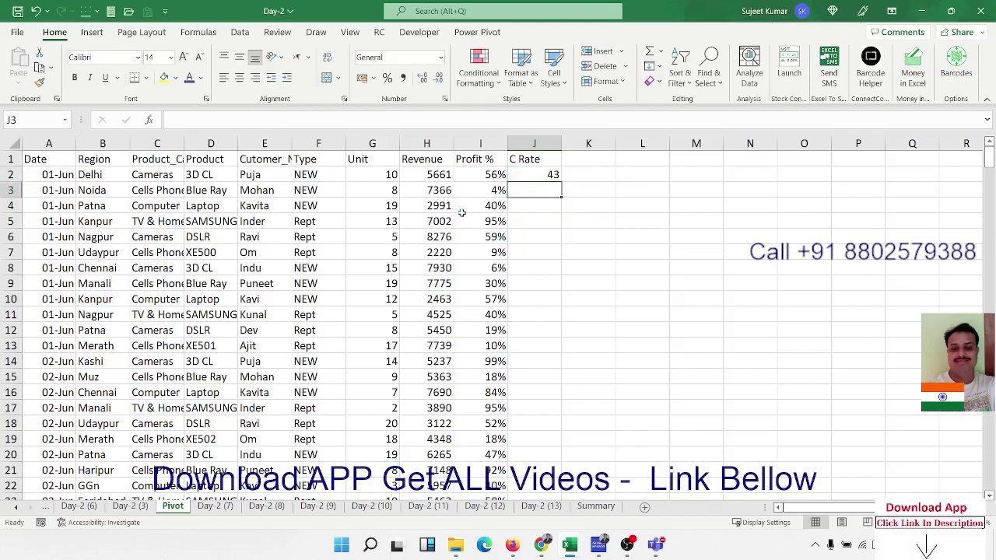
key("Up")
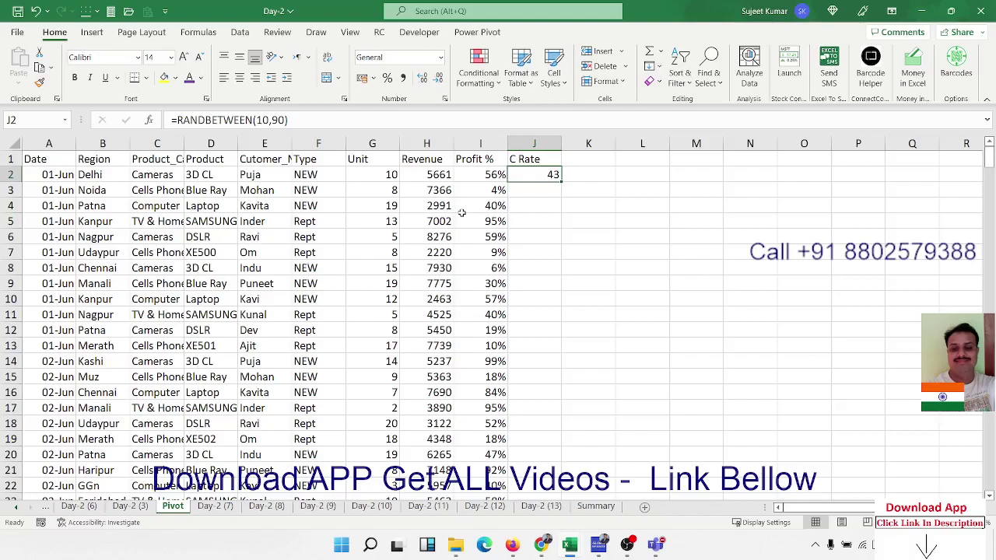
Fill the formula down the C Rate column and paste it back as fixed values.
double_click(561, 178)
key("ctrl+c")
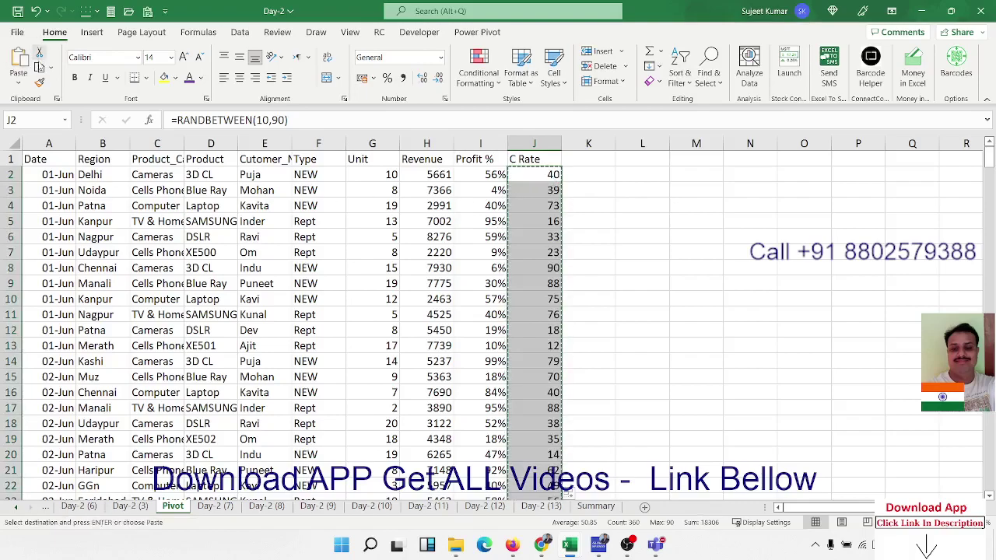
left_click(18, 83)
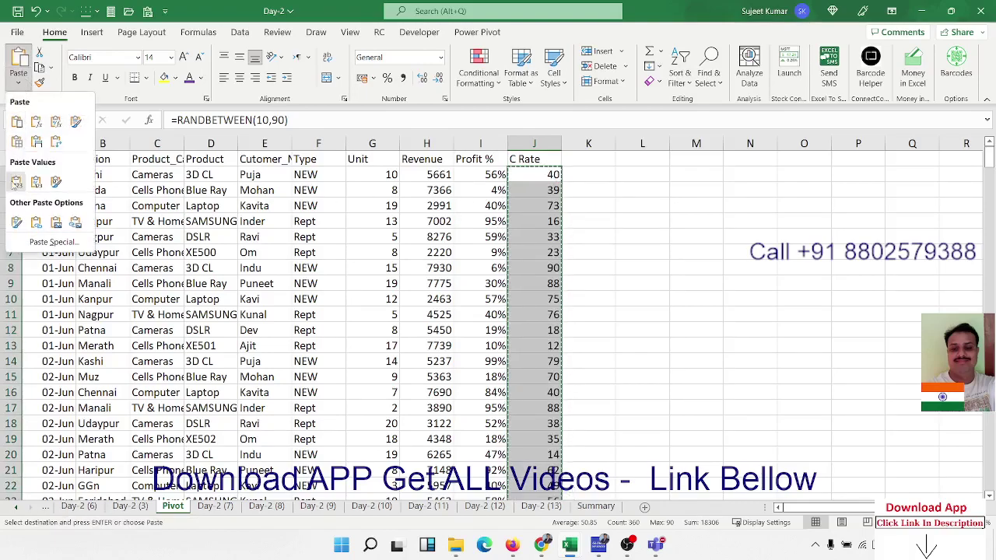
left_click(16, 181)
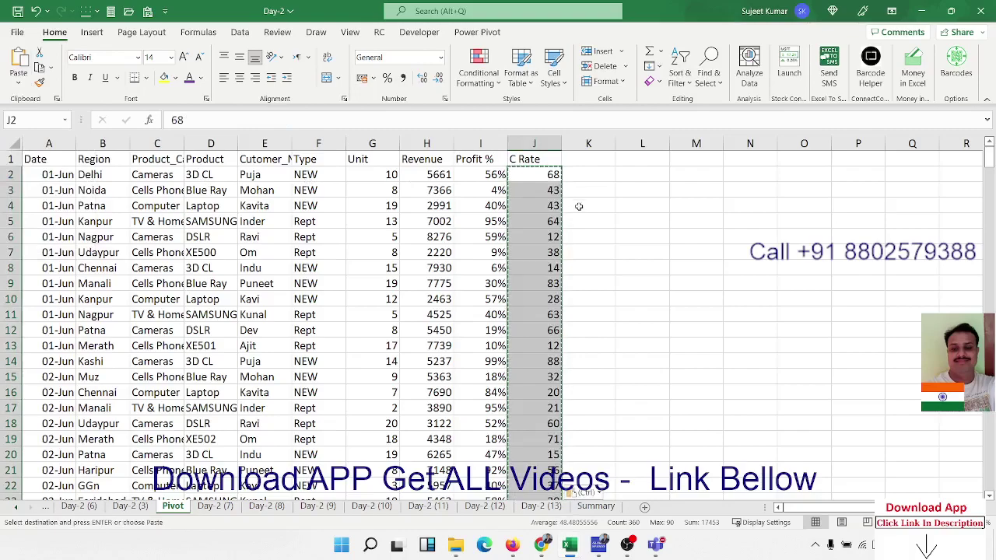
key("Escape")
left_click(565, 178)
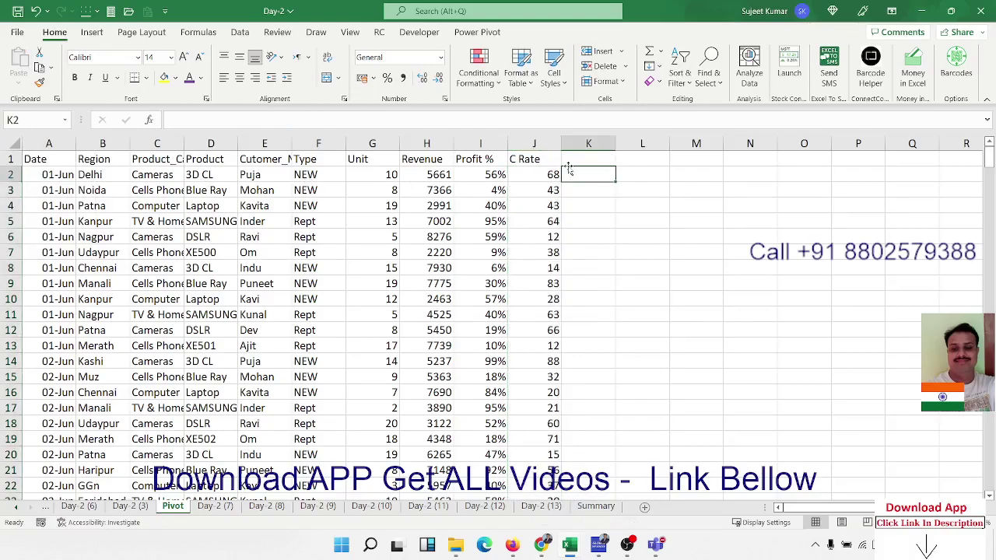
left_click(387, 174)
left_click(538, 168, "ctrl")
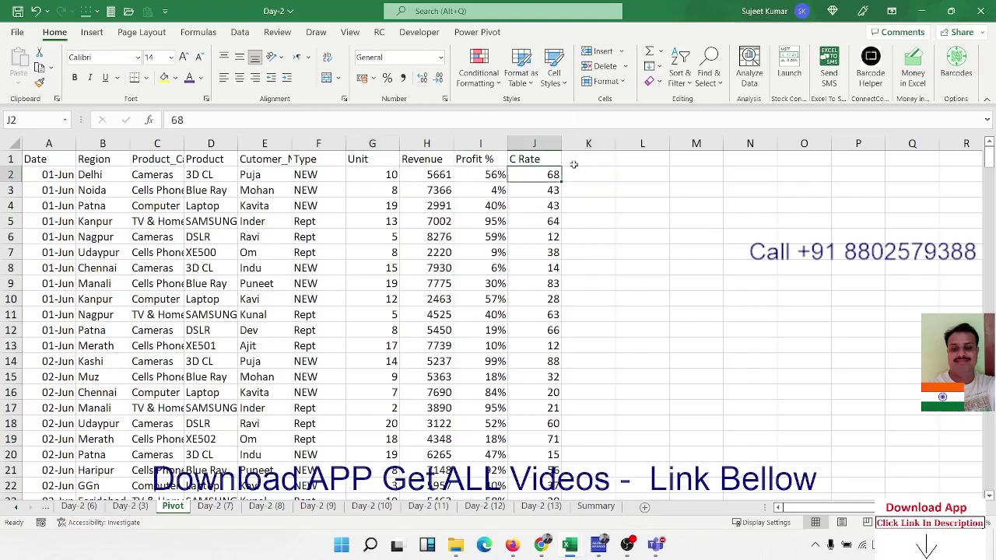
left_click_drag(580, 160, 585, 301)
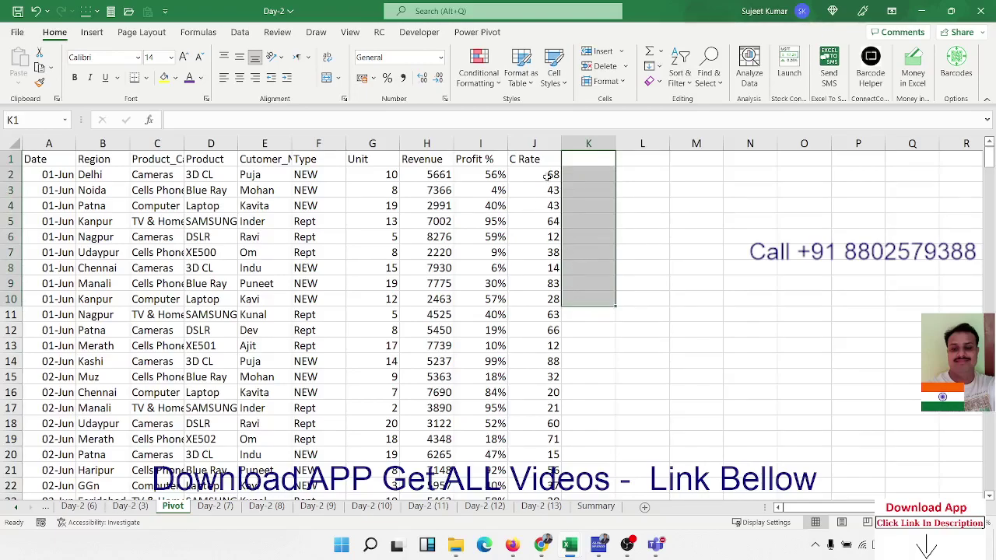
left_click_drag(545, 175, 53, 175)
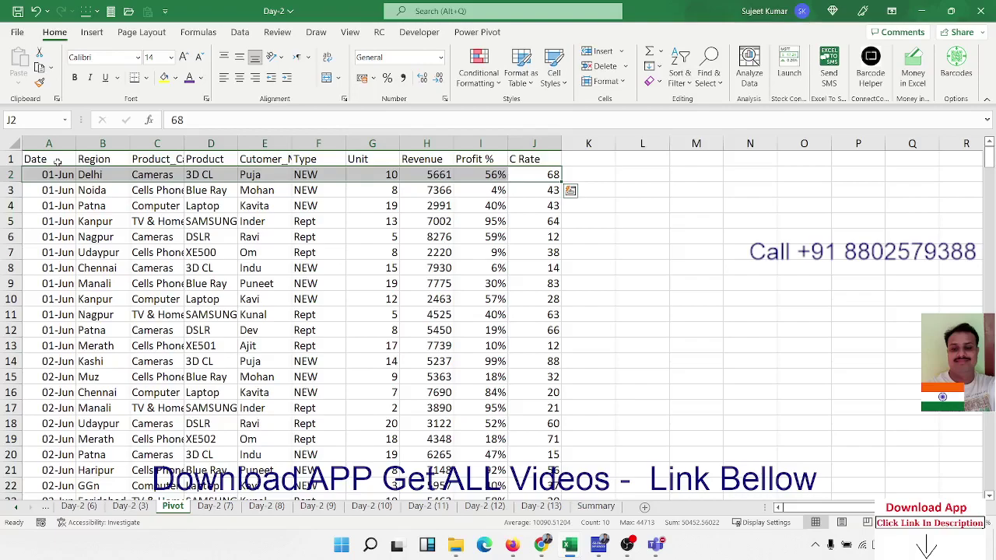
left_click(101, 192)
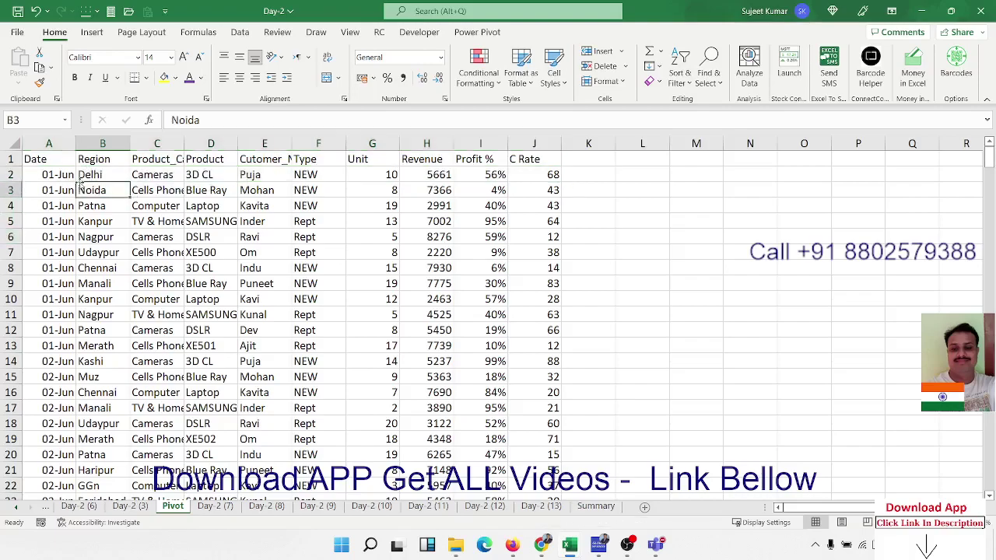
left_click(64, 159)
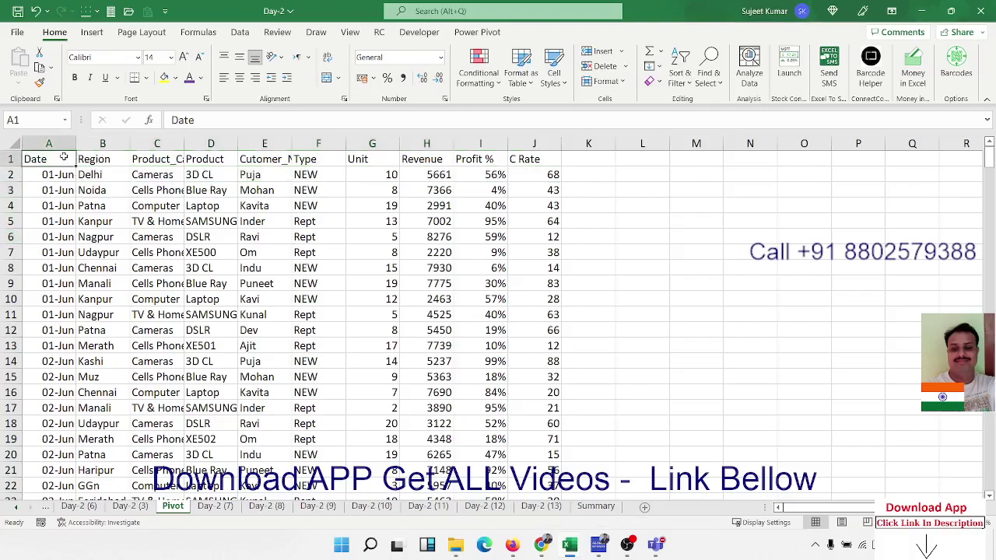
Insert a PivotTable on the existing Day-2 (12) sheet at cell A1.
left_click(93, 32)
left_click(25, 66)
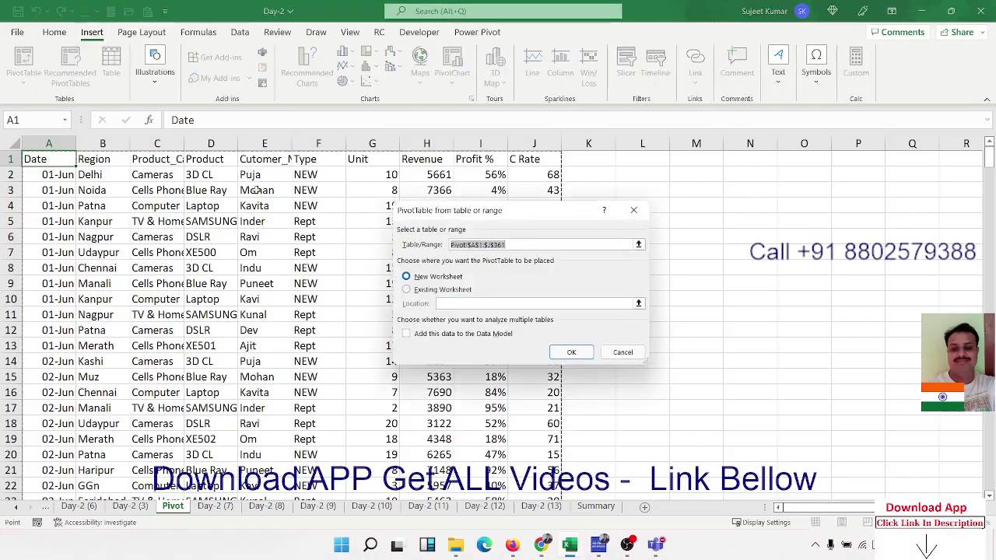
left_click(406, 290)
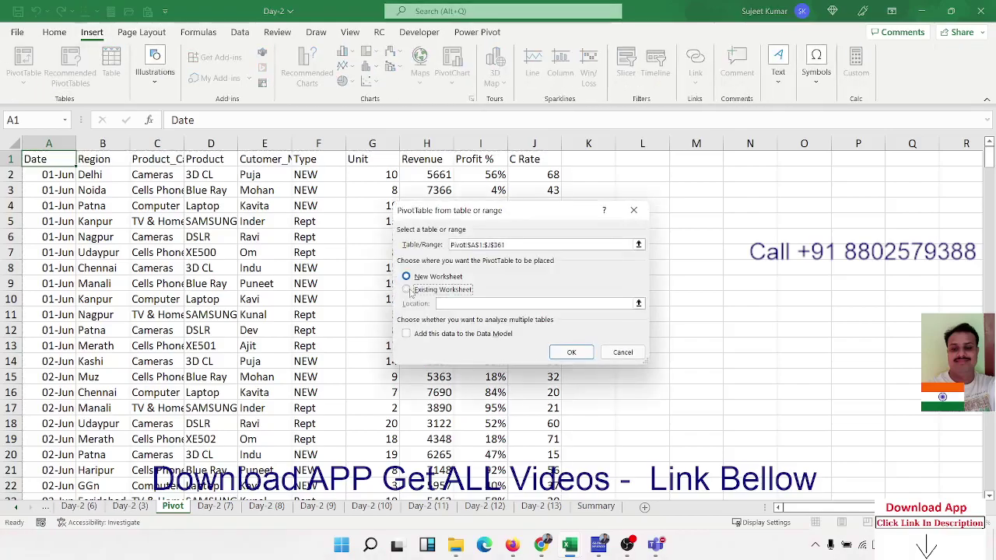
left_click(485, 508)
left_click(69, 167)
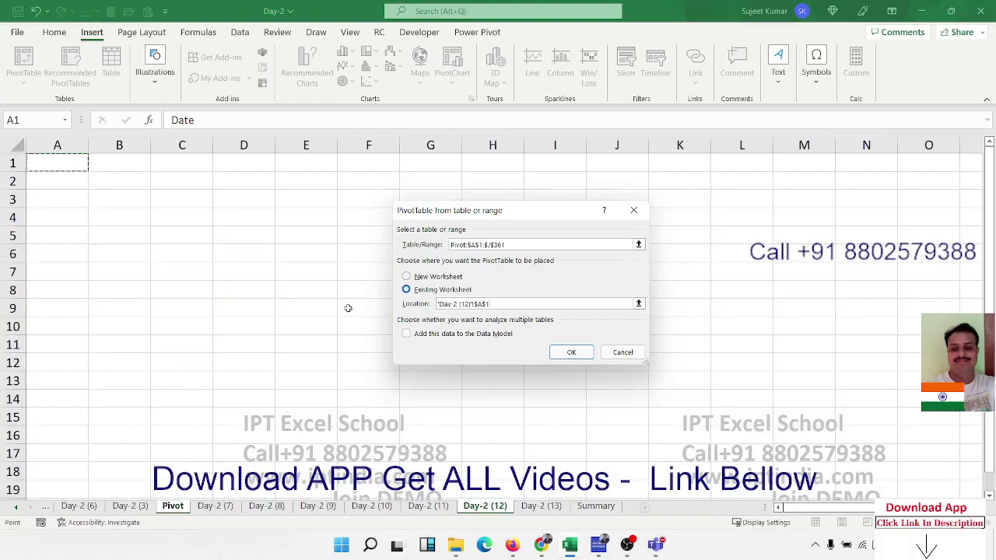
left_click(581, 354)
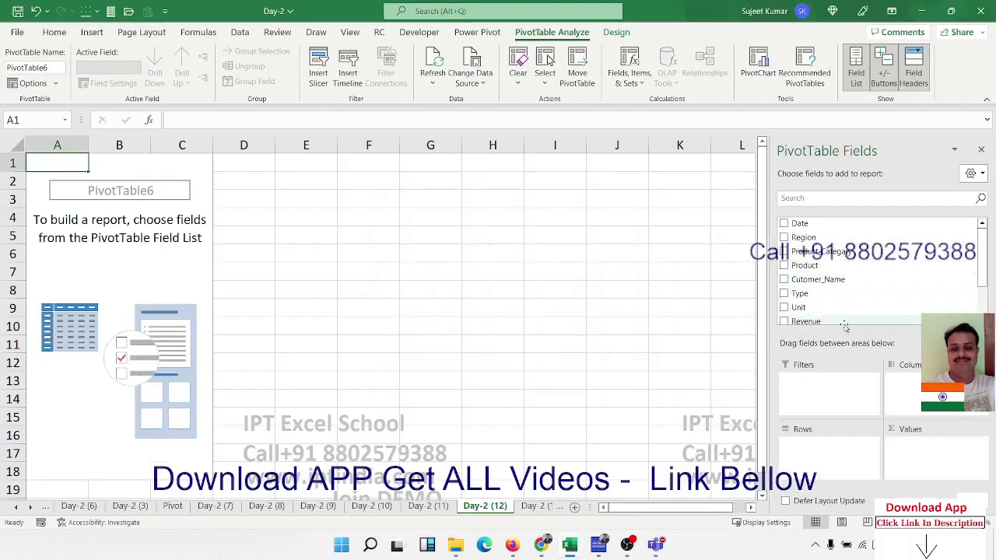
Put Cutomer_Name in Rows and Unit in Values.
scroll(837, 307, "down", 2)
scroll(835, 307, "up", 3)
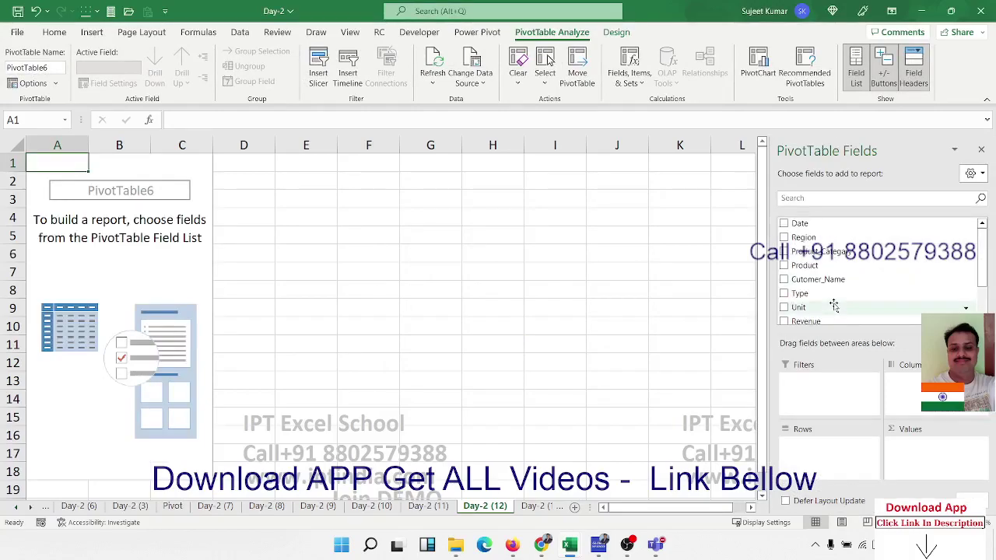
left_click(825, 280)
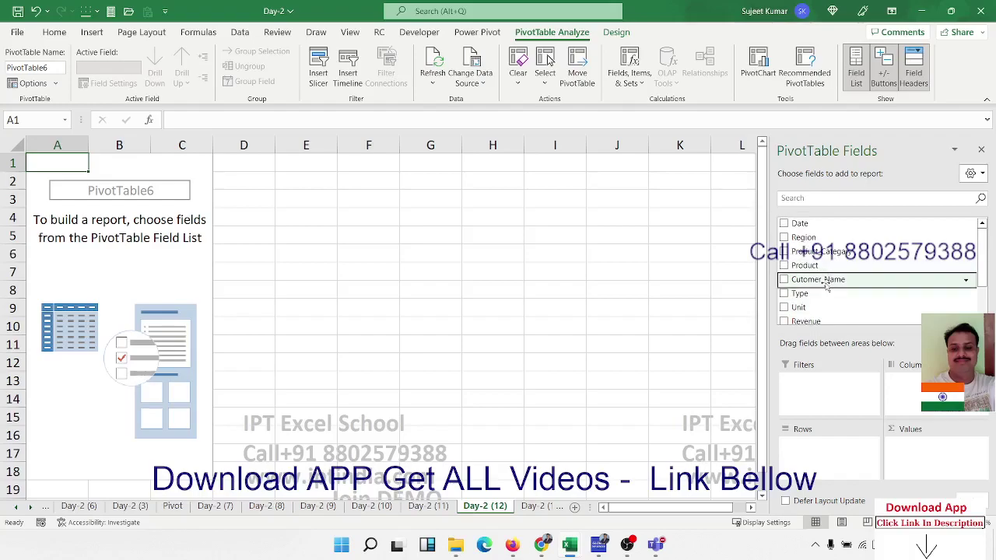
left_click_drag(827, 282, 831, 446)
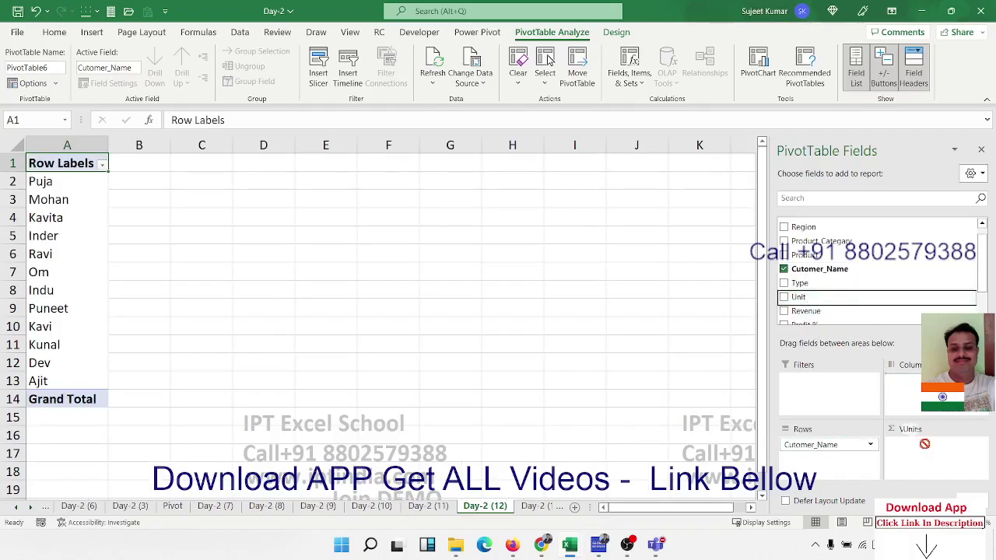
left_click_drag(802, 296, 928, 460)
scroll(831, 311, "down", 1)
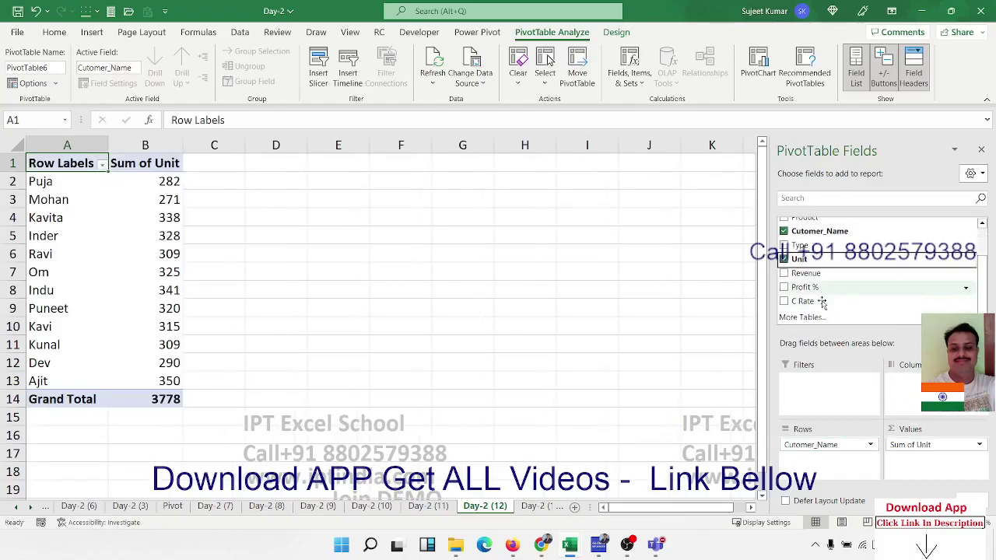
Add C Rate to Values, summarized as Average.
mouse_move(810, 301)
left_mouse_down()
mouse_move(938, 468)
mouse_move(930, 461)
left_mouse_up()
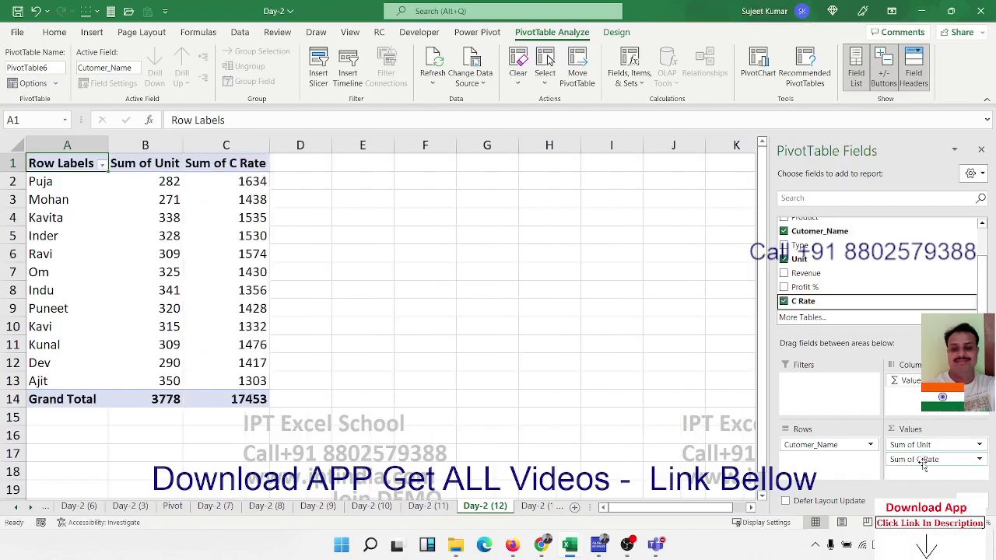
left_click(922, 460)
left_click(926, 444)
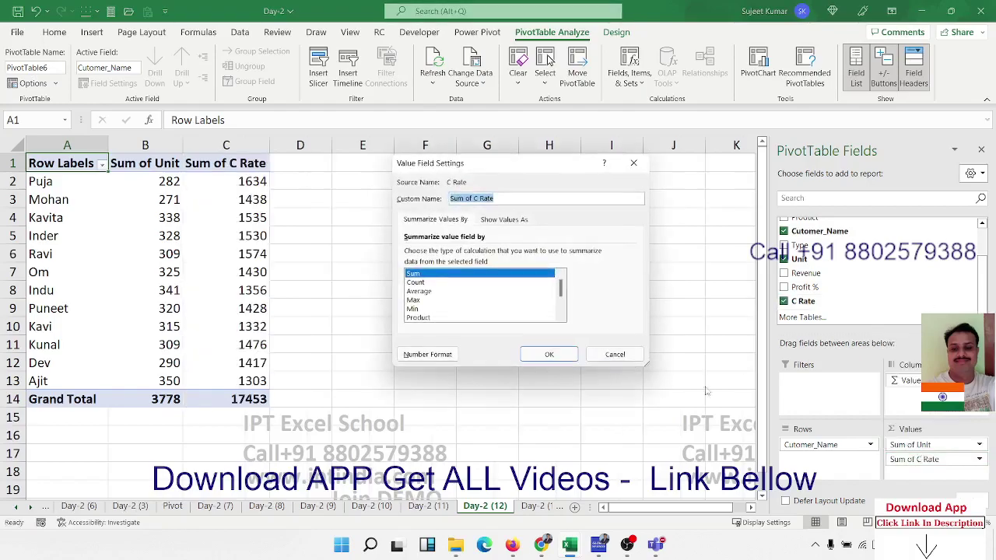
left_click(424, 292)
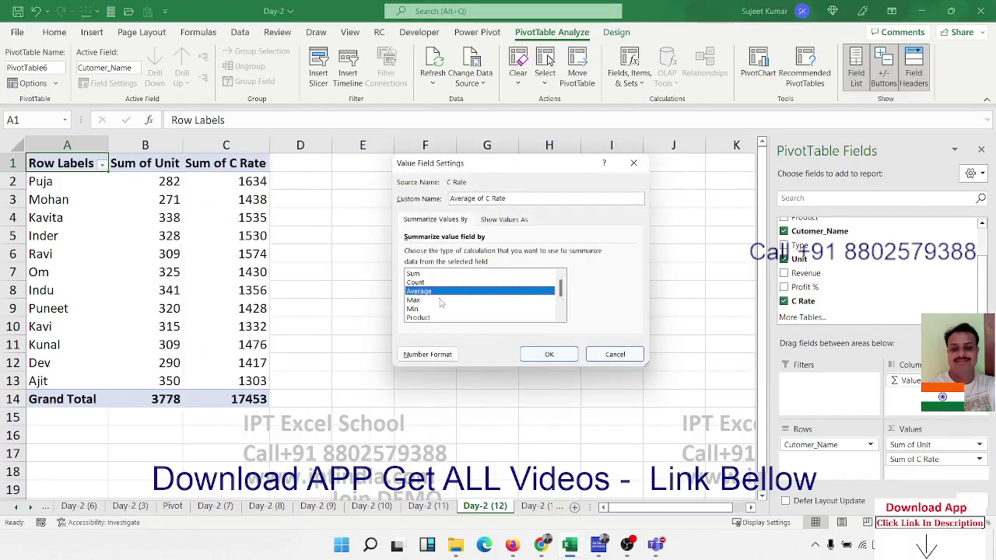
left_click(553, 357)
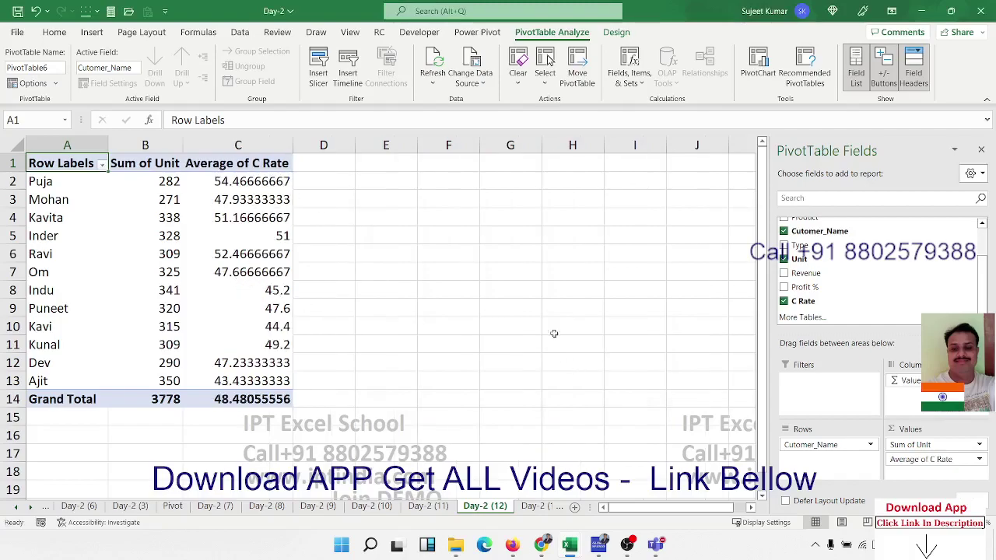
Format Average of C Rate with the custom number format 0.
left_click_drag(265, 185, 267, 382)
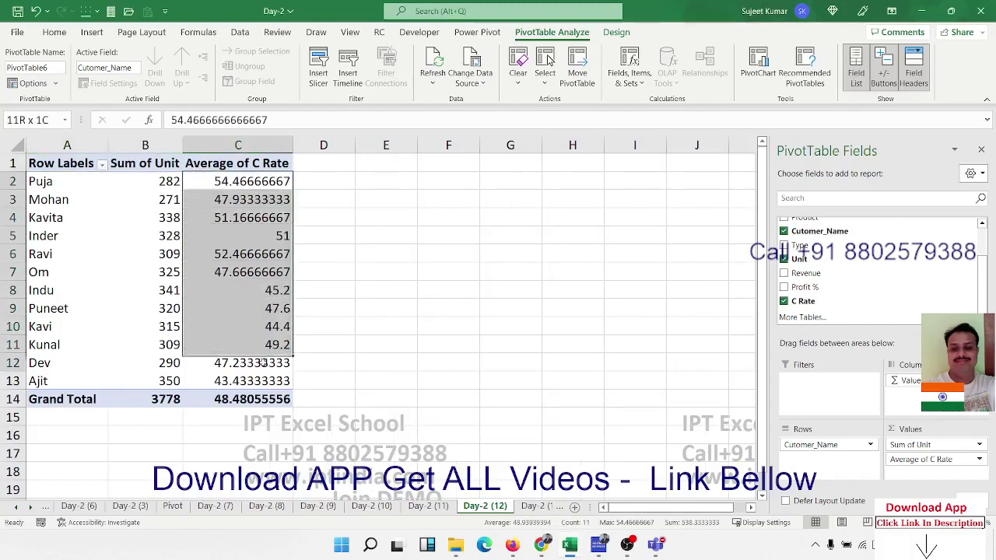
left_click(941, 459)
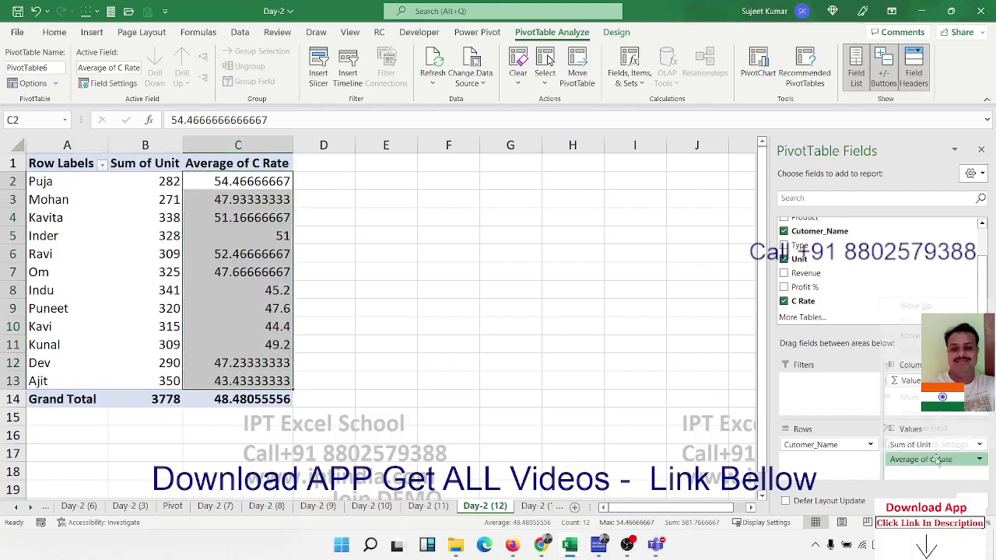
left_click(927, 445)
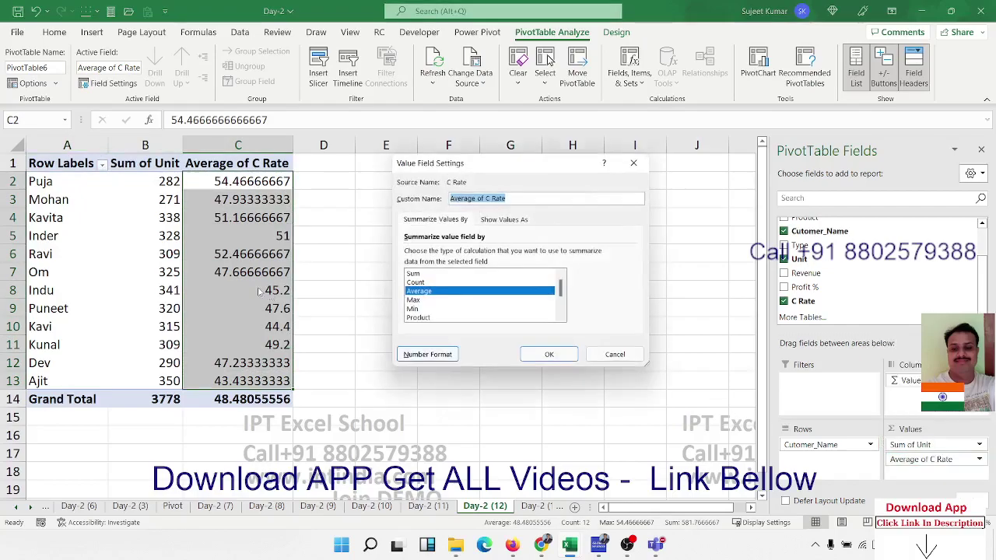
left_click(428, 356)
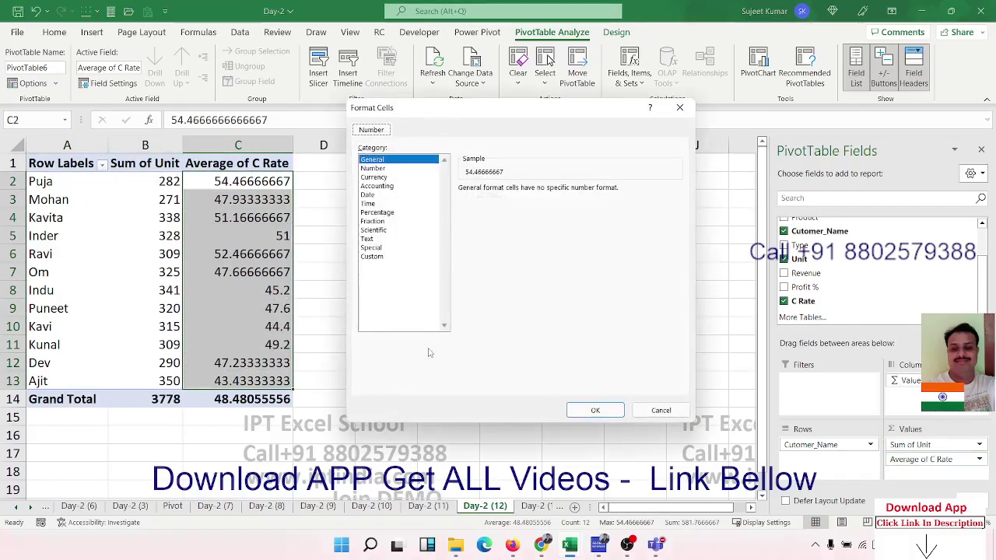
left_click(382, 259)
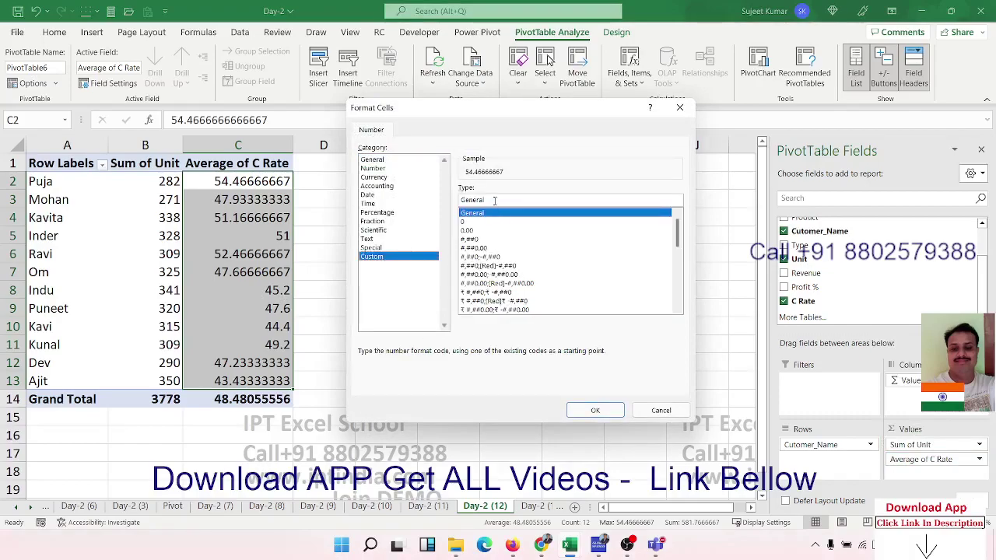
left_click_drag(494, 201, 433, 198)
type("0")
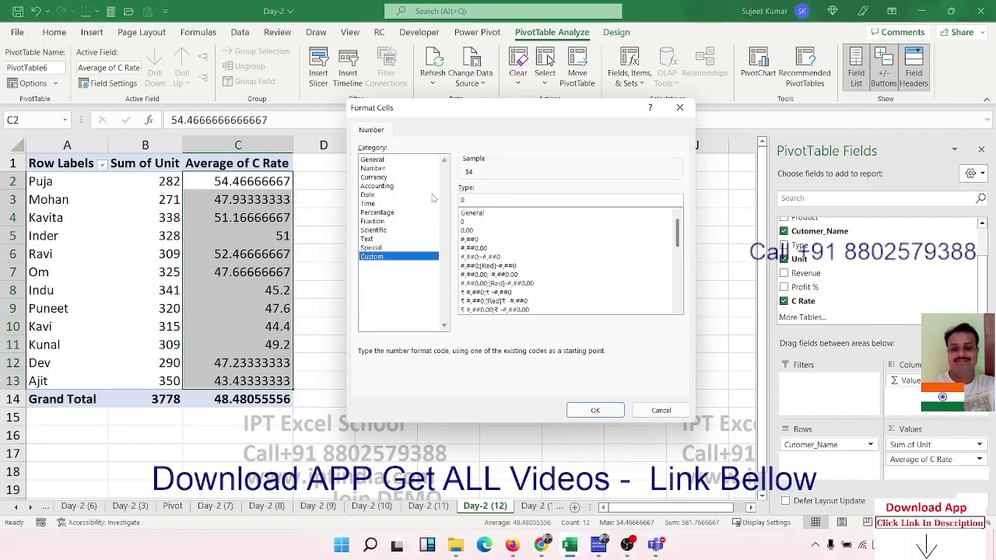
left_click(605, 410)
left_click(545, 355)
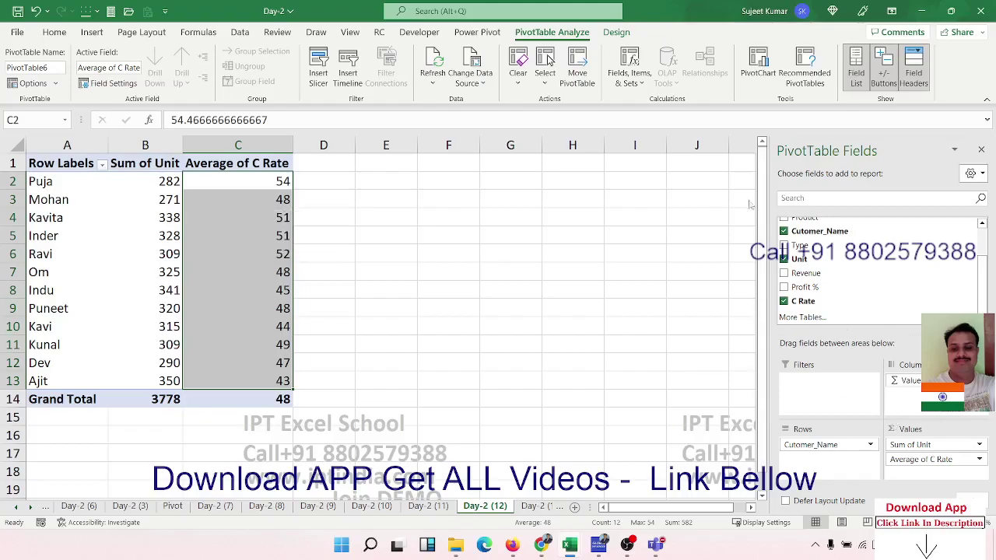
Create calculated field Total_C_Amt as 'C Rate'*Unit and add it to the pivot.
left_click(631, 78)
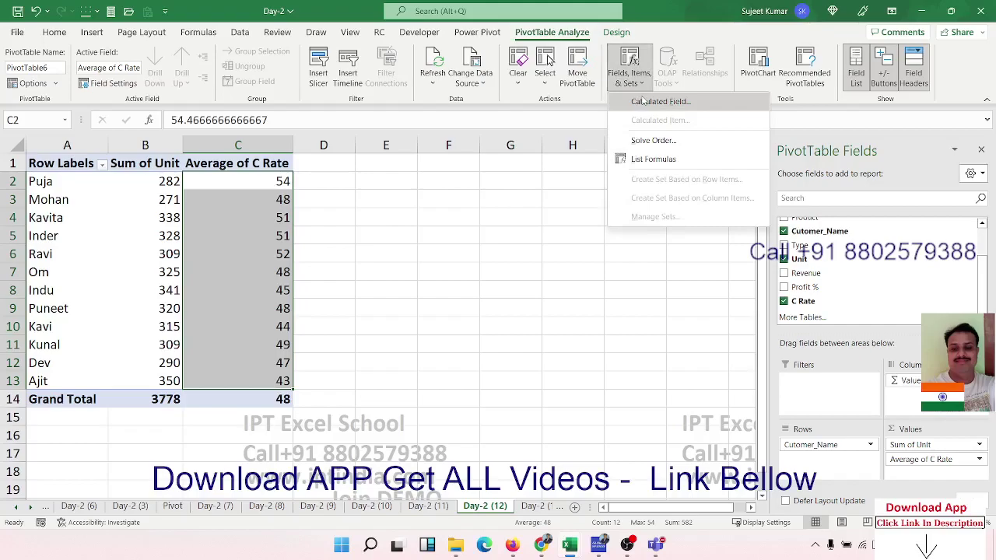
left_click(657, 101)
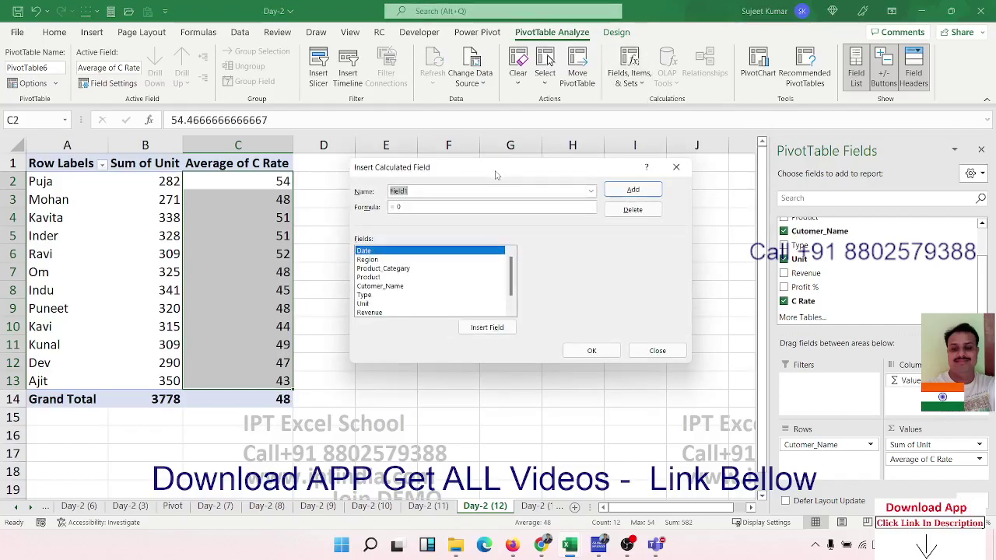
type("Tot")
key("BackSpace")
key("BackSpace")
key("BackSpace")
key("BackSpace")
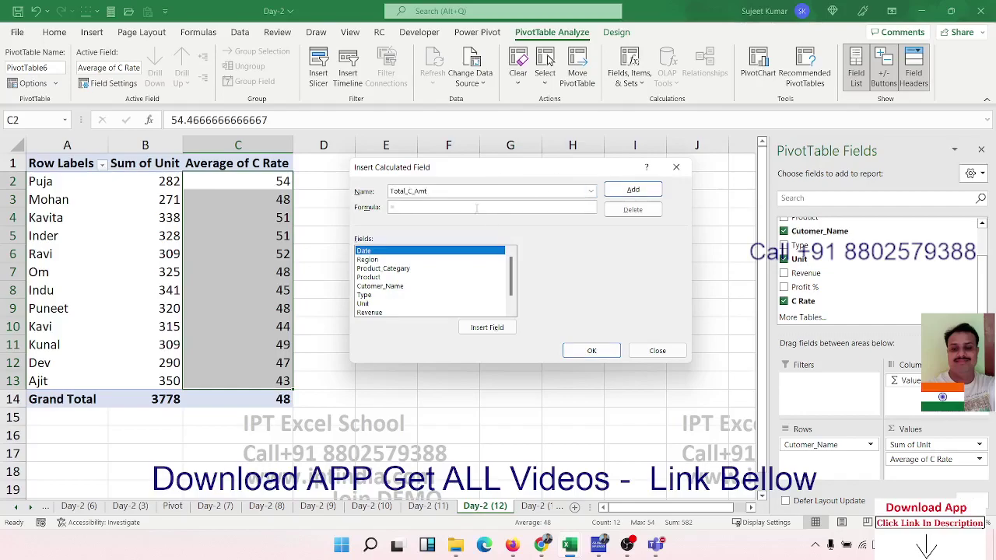
scroll(428, 286, "down", 1)
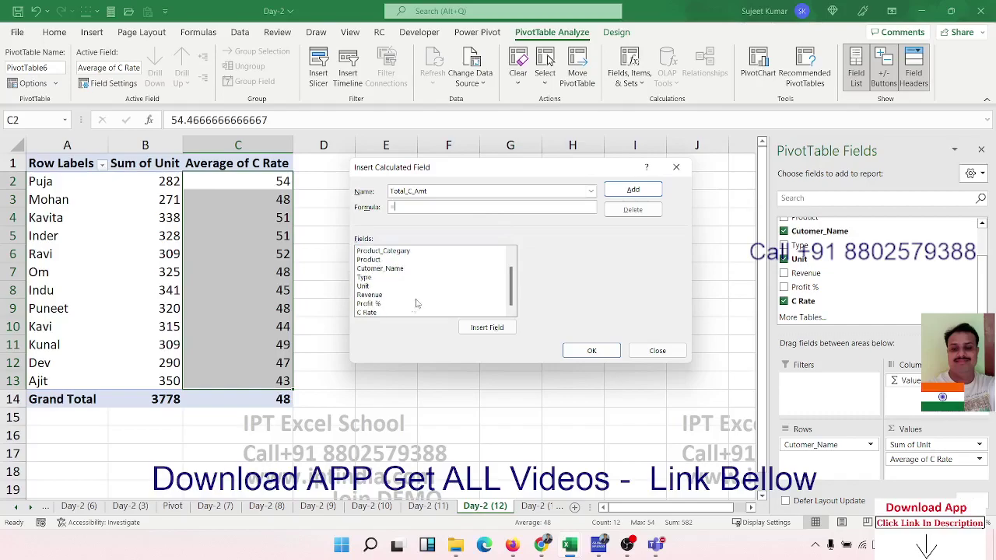
left_click(373, 312)
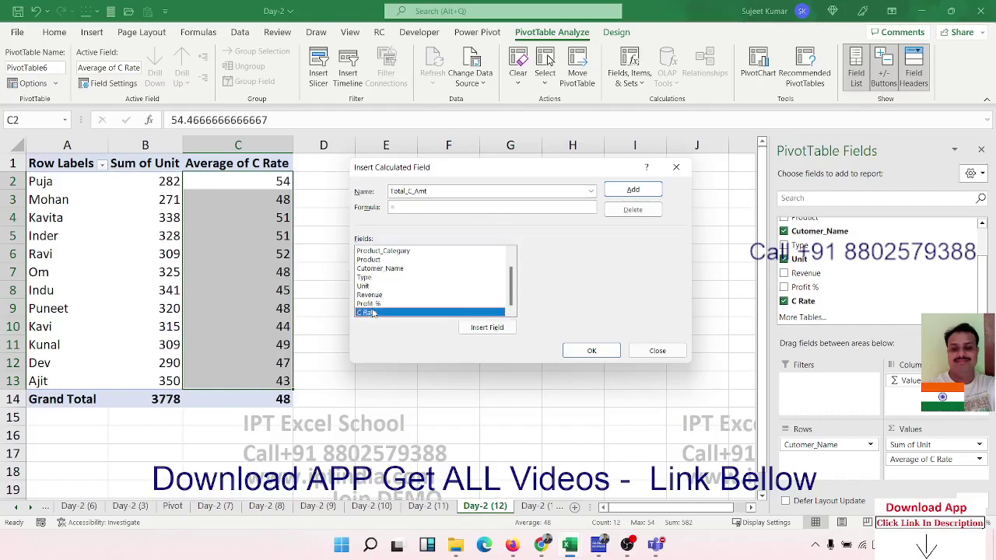
left_click(483, 330)
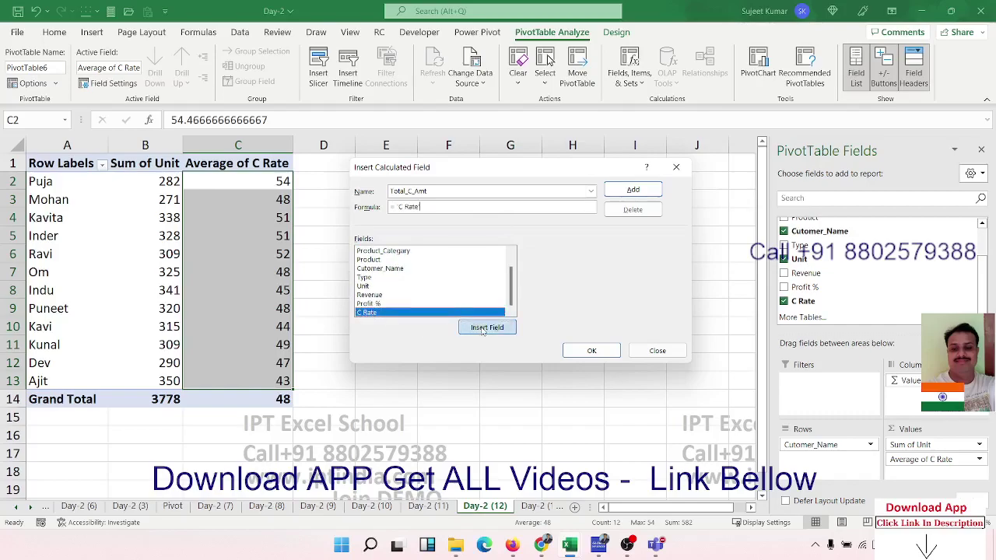
left_click(378, 287)
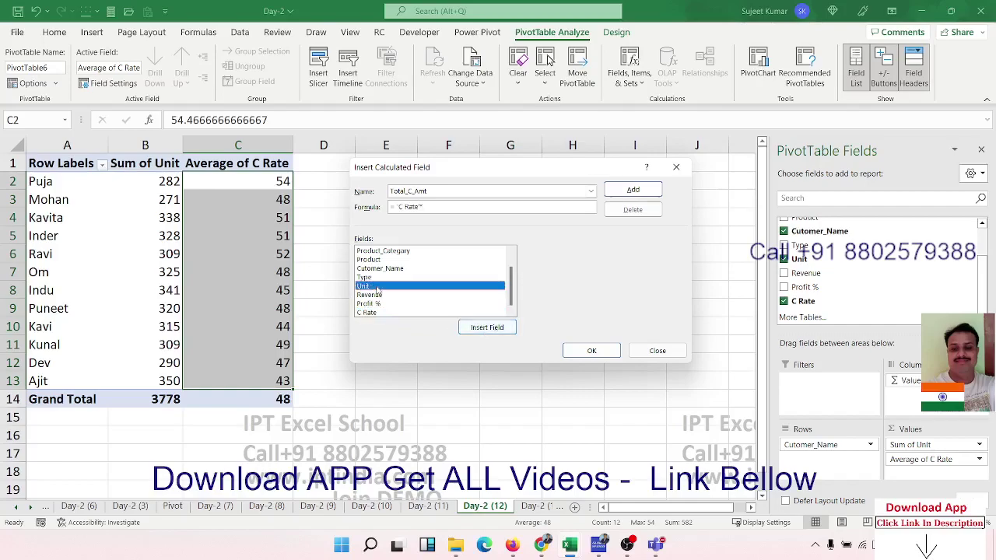
left_click(633, 190)
left_click(593, 351)
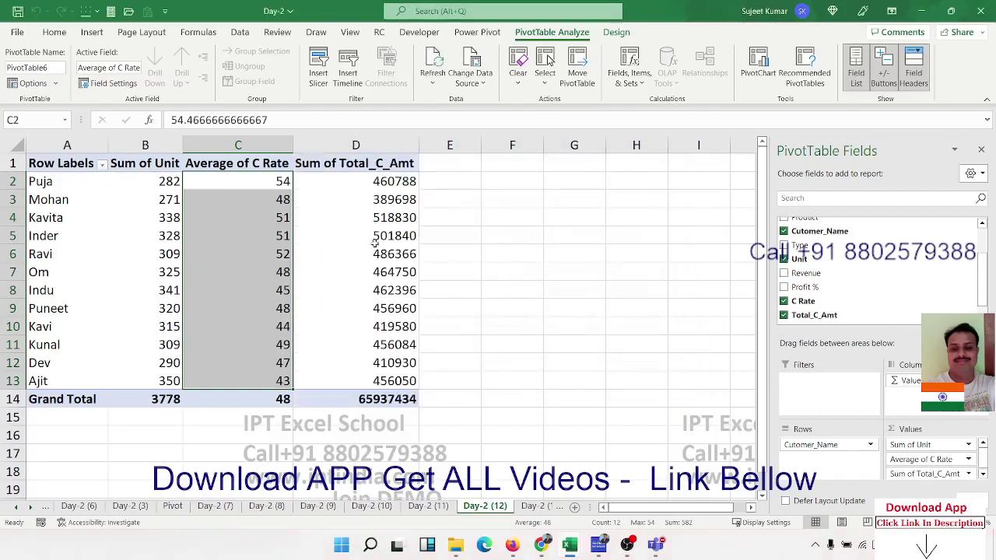
Reopen Calculated Field, review Total_C_Amt's formula ='C Rate'*Unit, and close the dialog.
left_click_drag(374, 184, 372, 372)
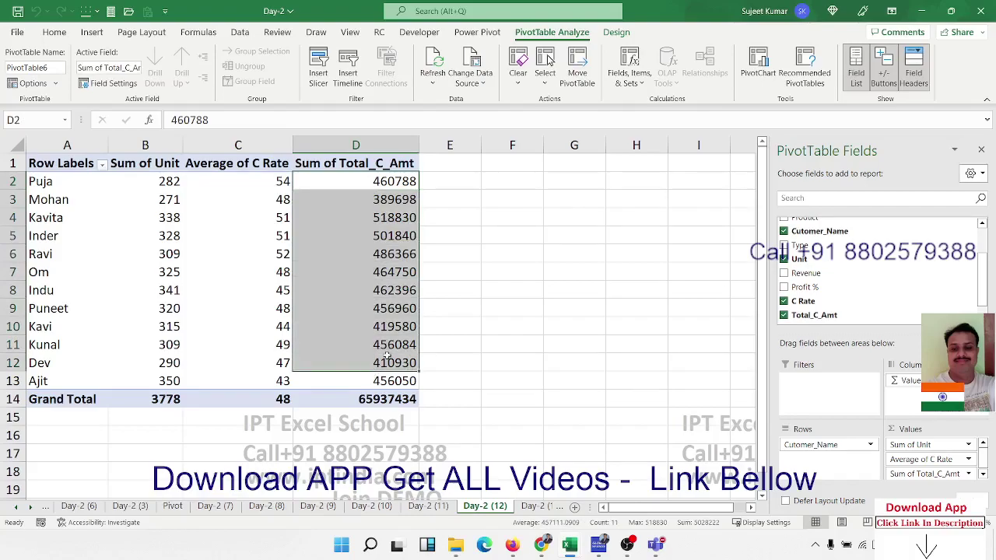
left_click(629, 76)
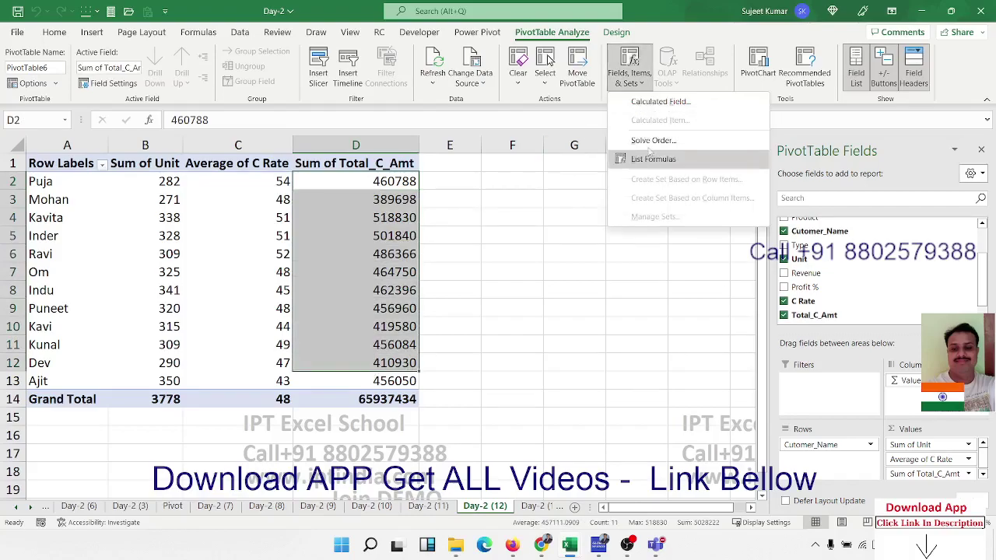
left_click(648, 108)
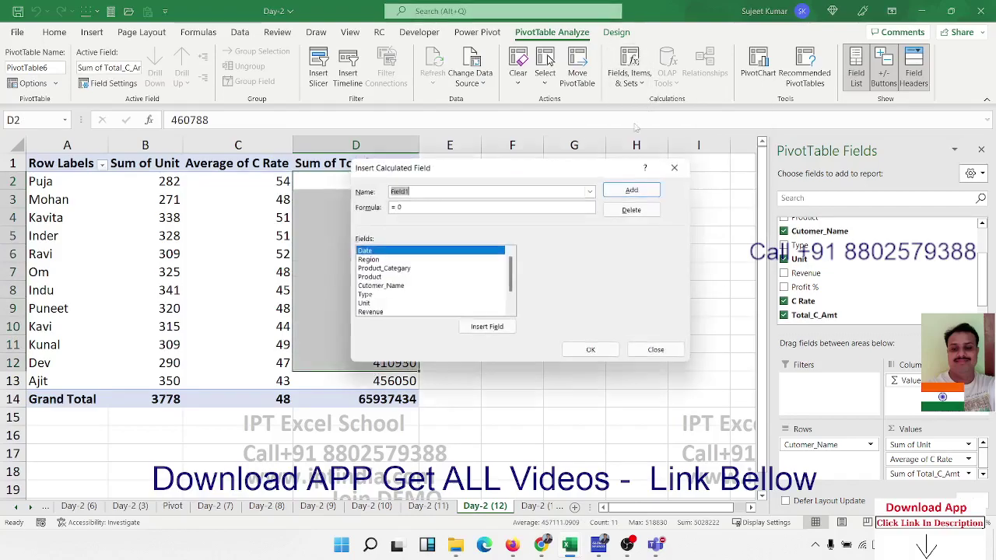
left_click(591, 192)
left_click(589, 206)
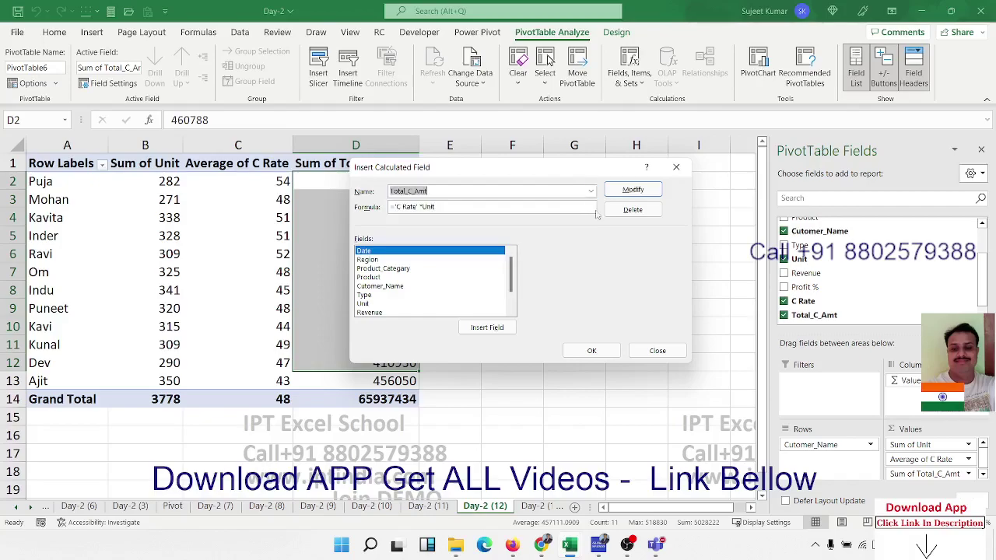
left_click_drag(460, 208, 385, 204)
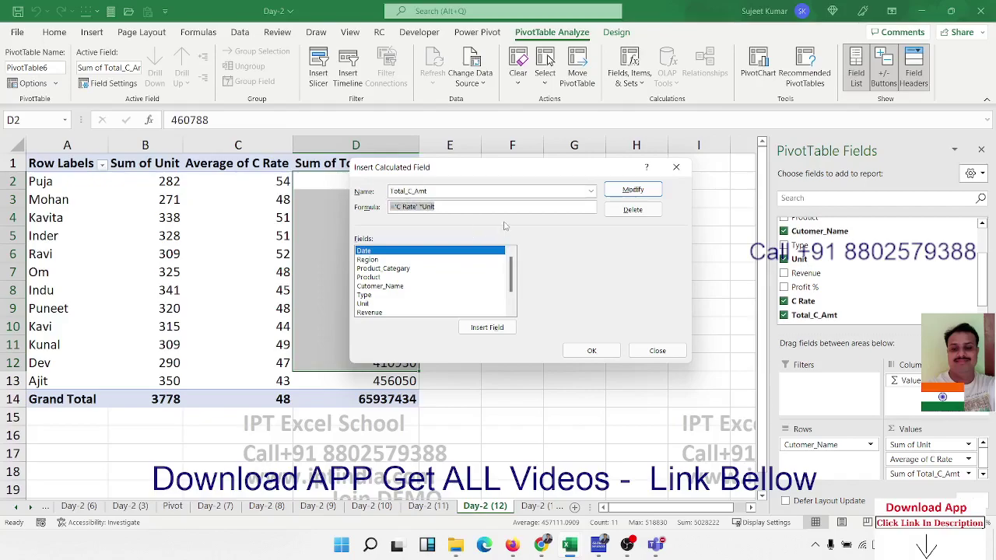
left_click(676, 166)
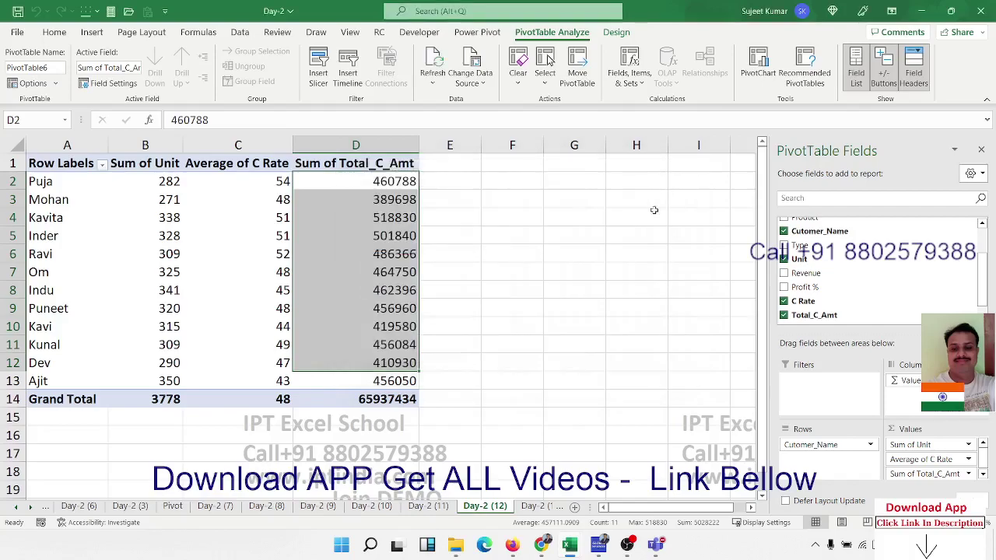
Check the Day-2 (13) and Summary sheets, then save the workbook from the Day-2 (12) pivot.
left_click(539, 507)
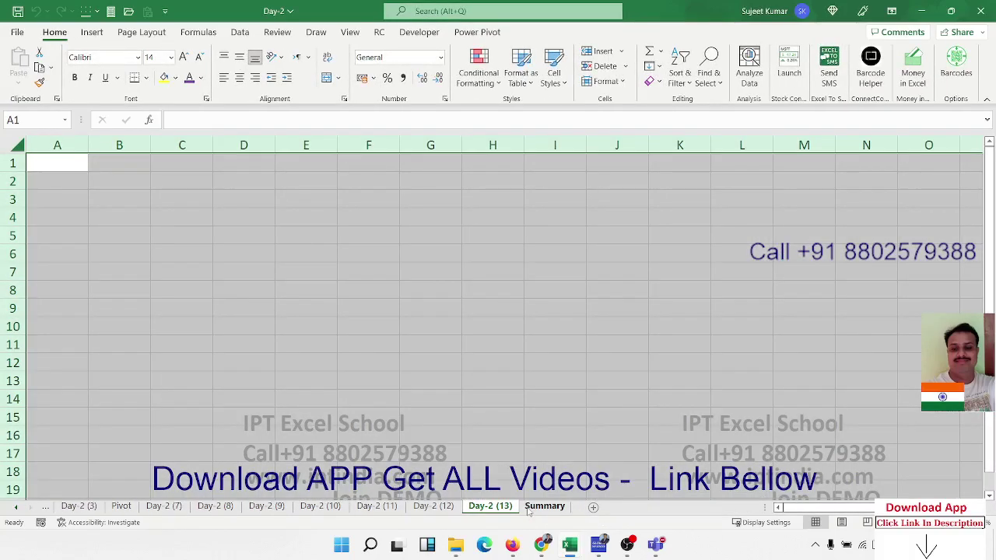
left_click(529, 508)
left_click(509, 507)
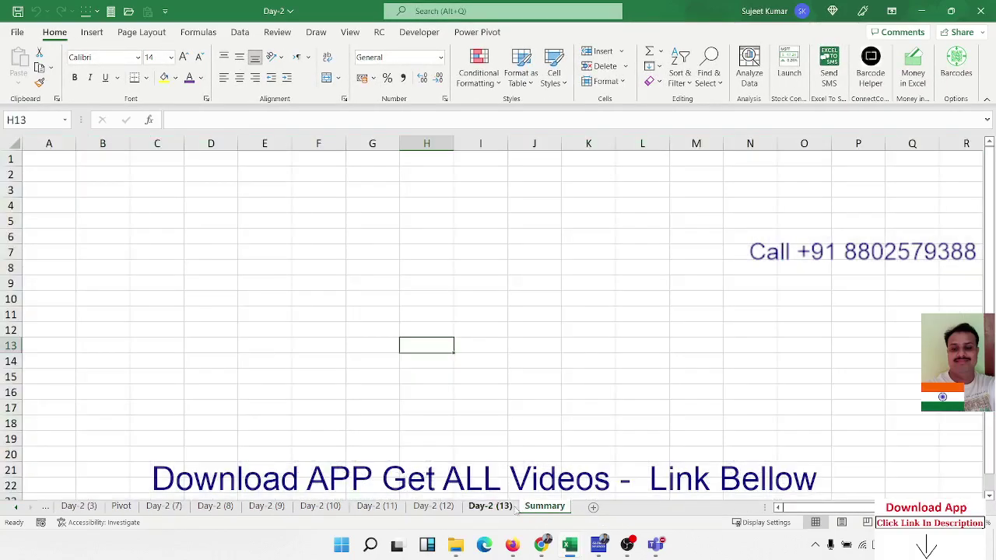
left_click(262, 267)
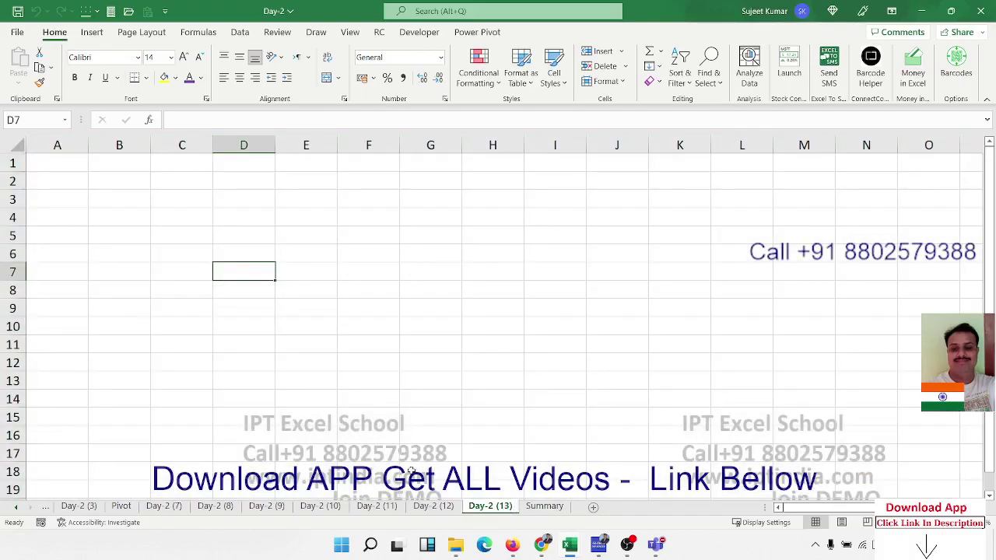
left_click(433, 506)
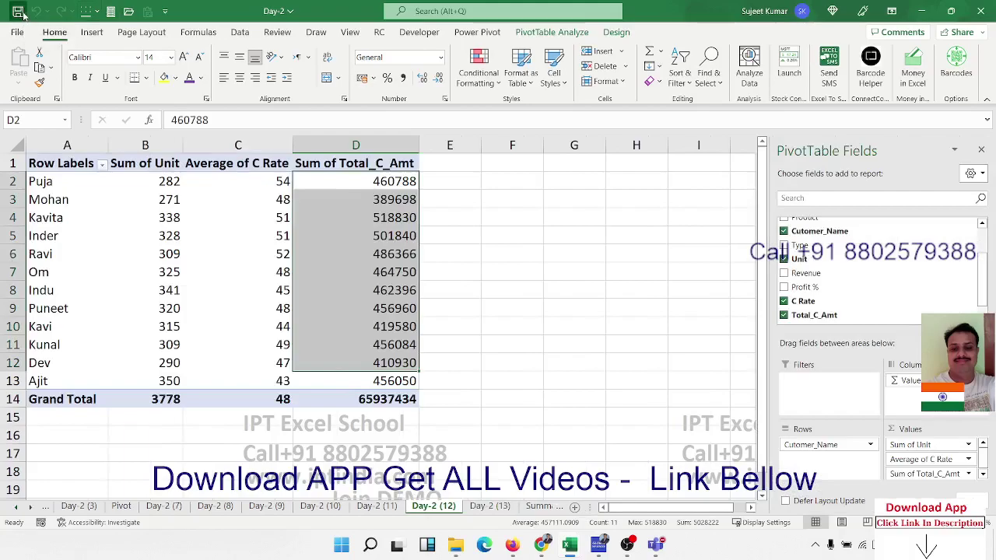
left_click(17, 10)
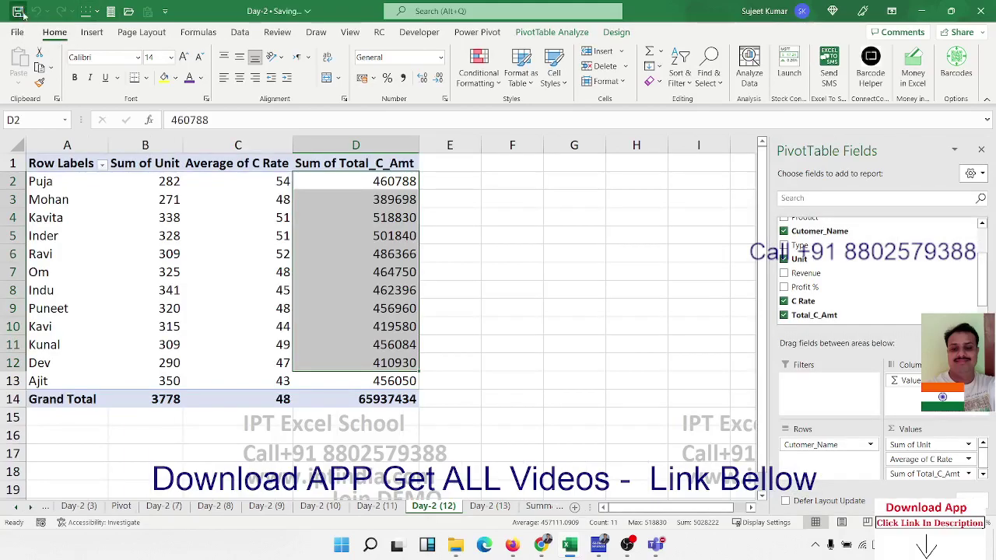
left_click(398, 414)
left_click(410, 311)
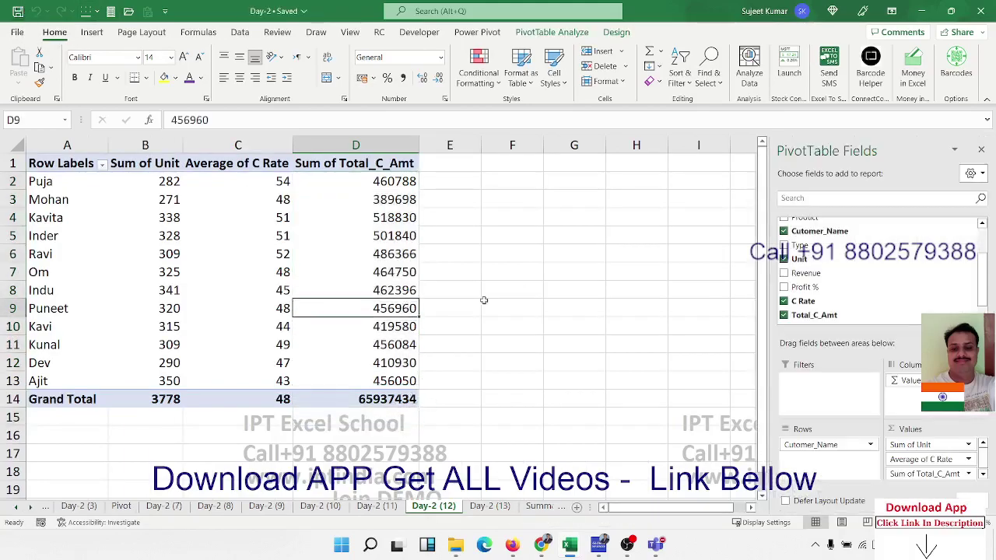
From cell A1 of Day-2 (13), start a PivotTable from an external data source.
left_click(490, 507)
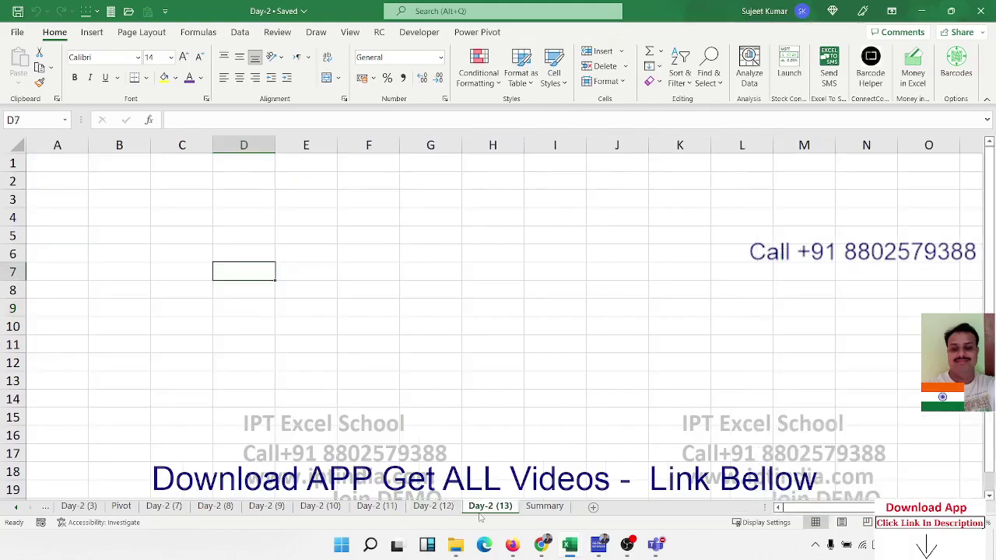
left_click(116, 507)
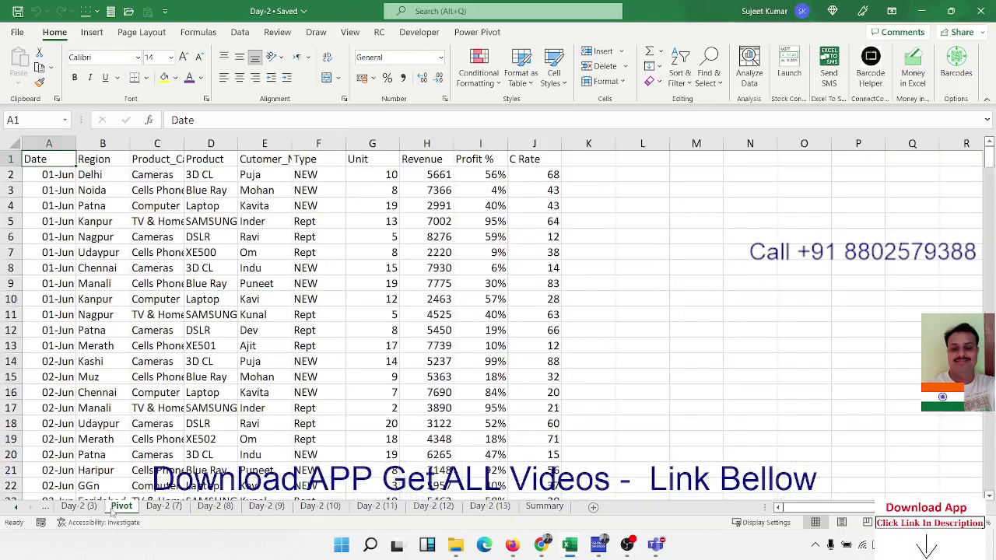
left_click(504, 508)
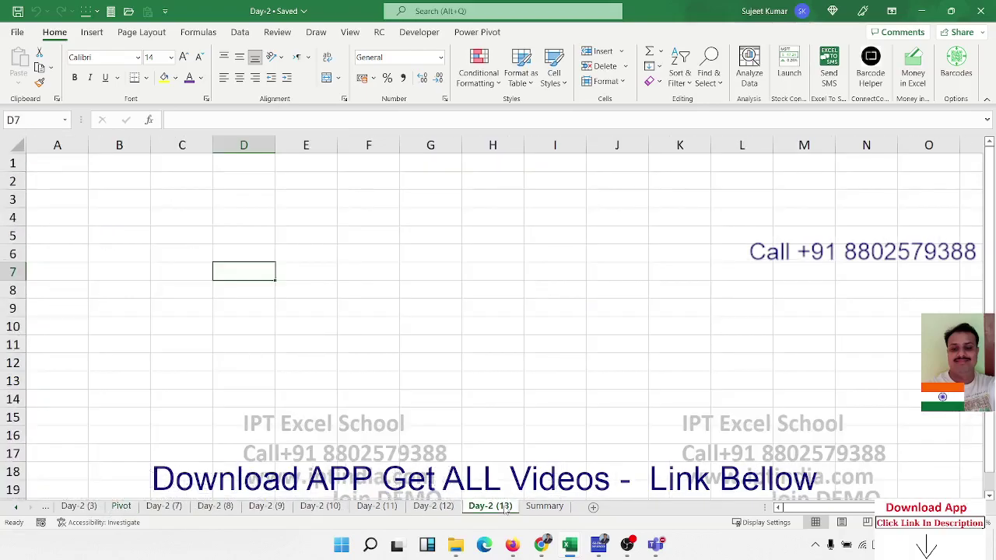
left_click(49, 160)
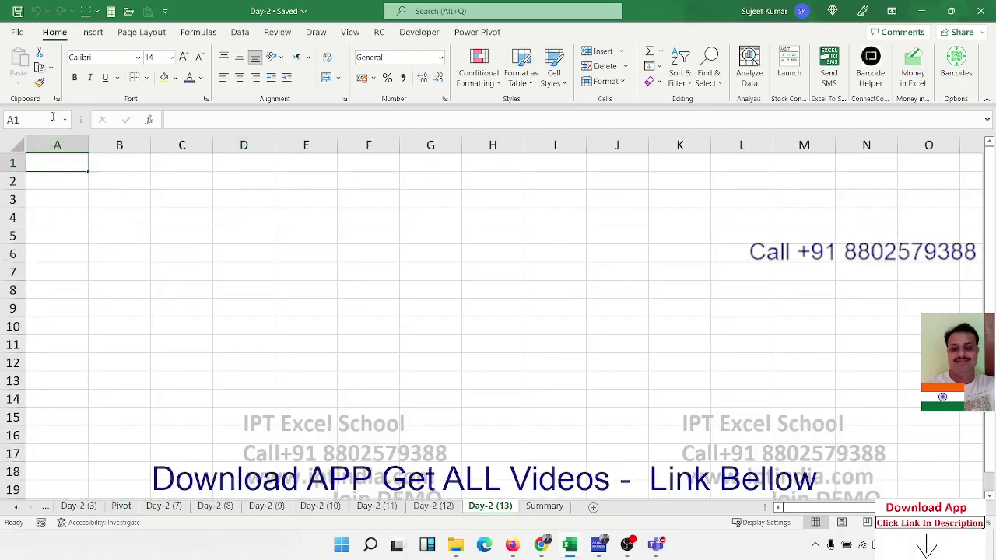
left_click(91, 32)
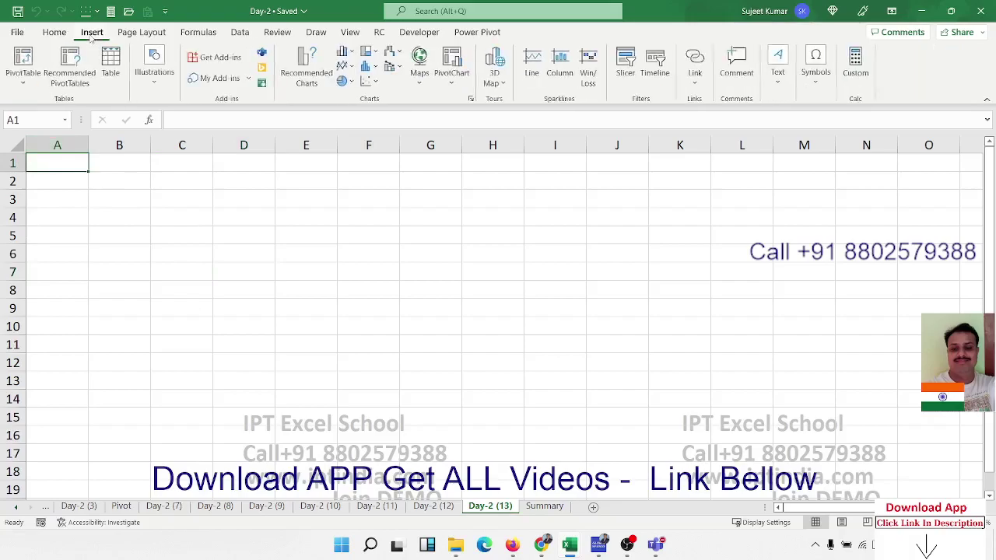
left_click(23, 78)
left_click(27, 103)
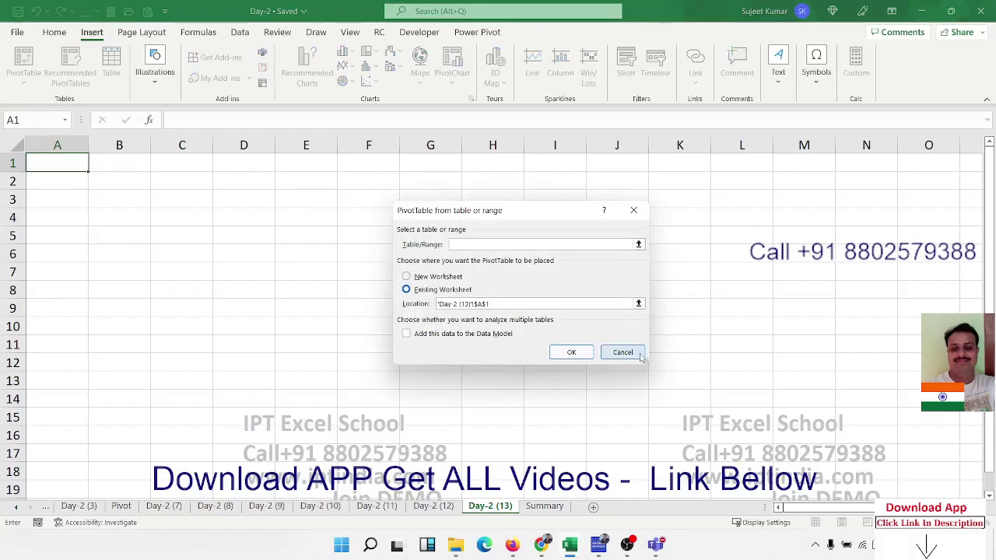
left_click(623, 352)
left_click(26, 84)
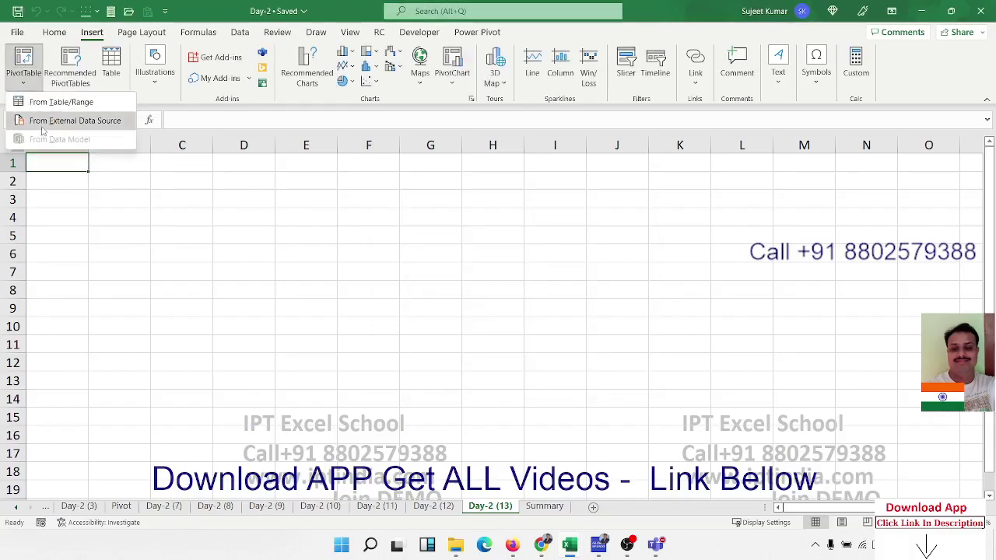
left_click(44, 121)
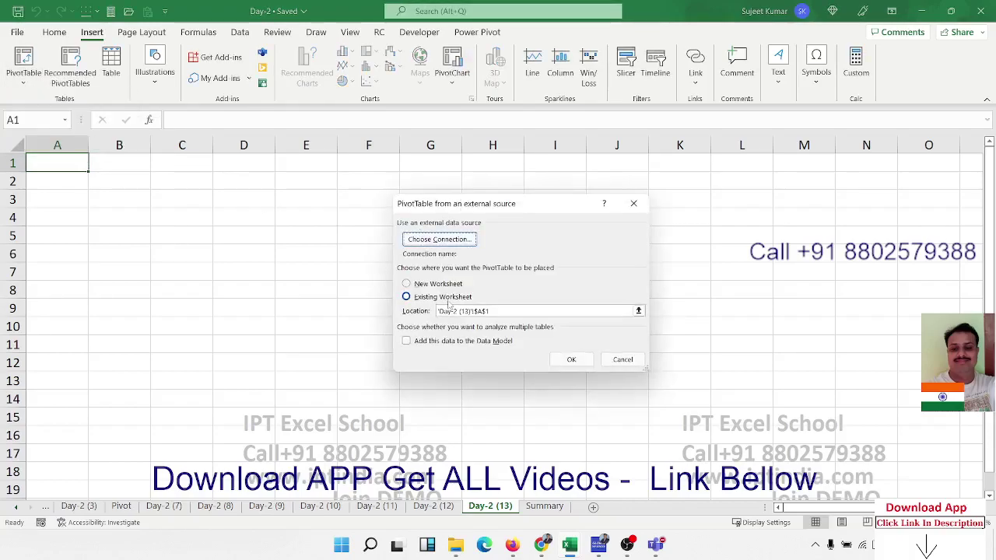
Browse for a connection file in the MS Excel folder under Local Disk (F:)\Data.
left_click(446, 241)
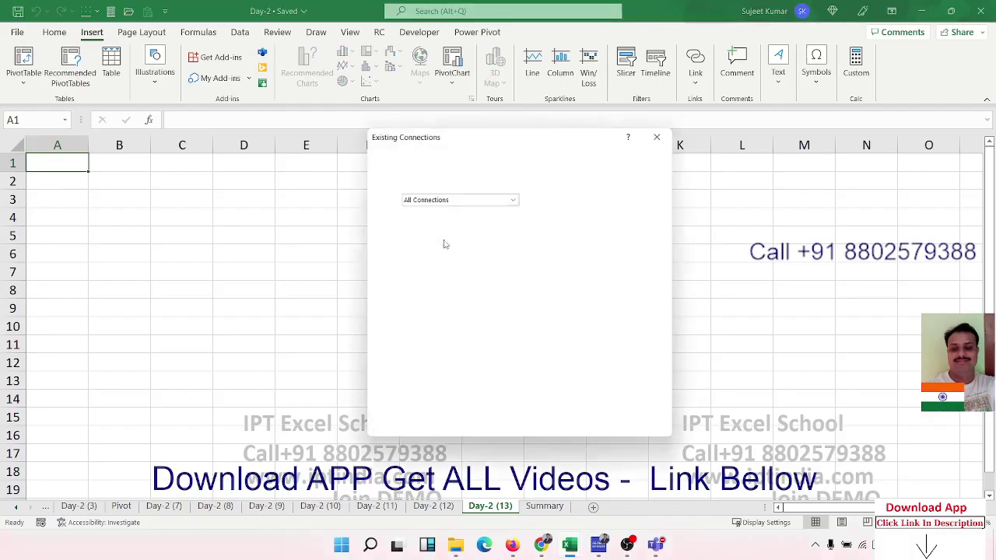
left_click(420, 429)
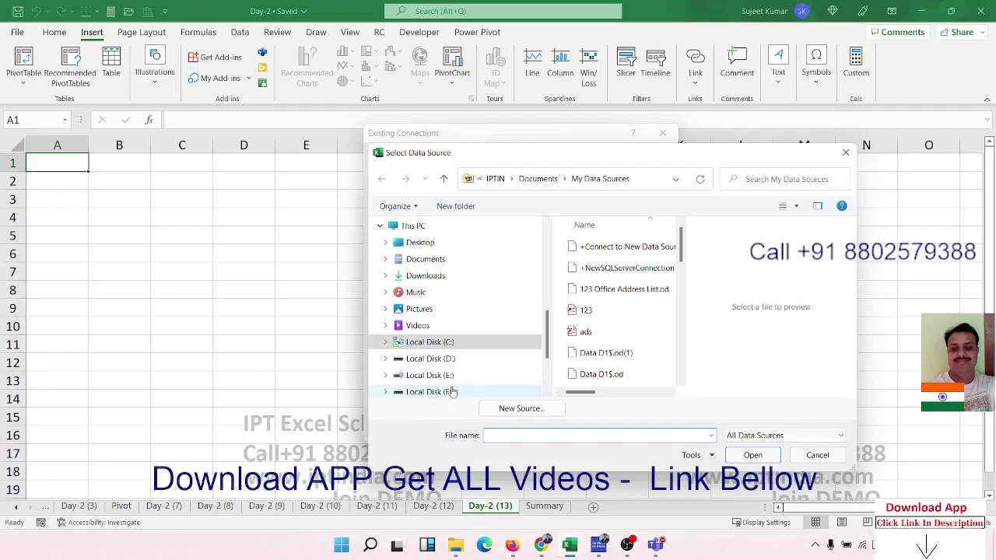
scroll(622, 327, "down", 2)
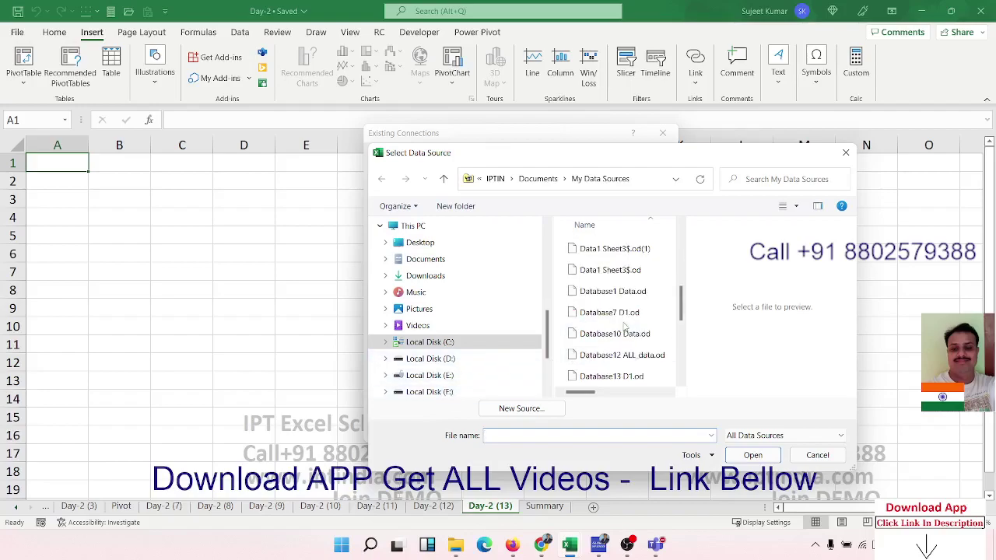
scroll(623, 327, "down", 3)
scroll(625, 326, "up", 2)
scroll(625, 325, "up", 2)
scroll(623, 326, "up", 1)
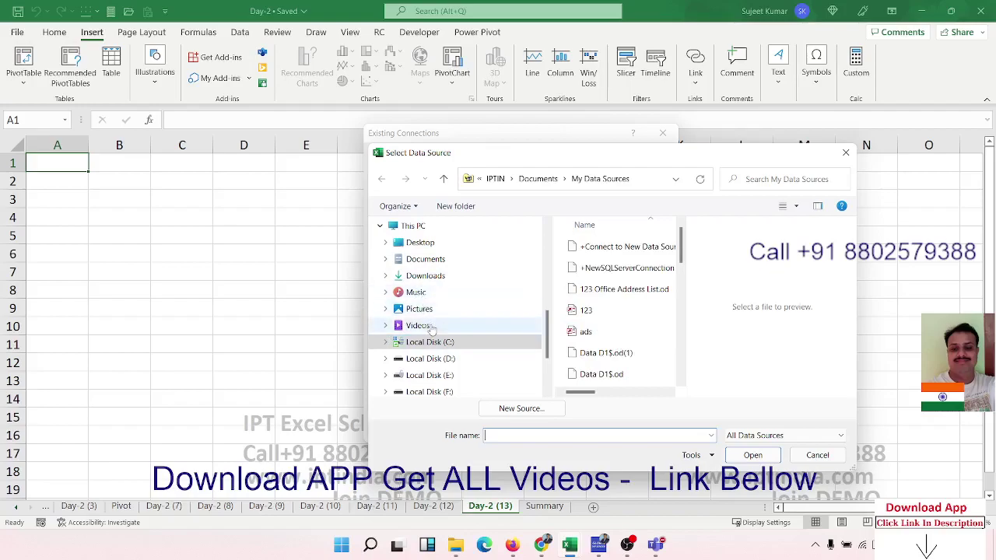
left_click(434, 391)
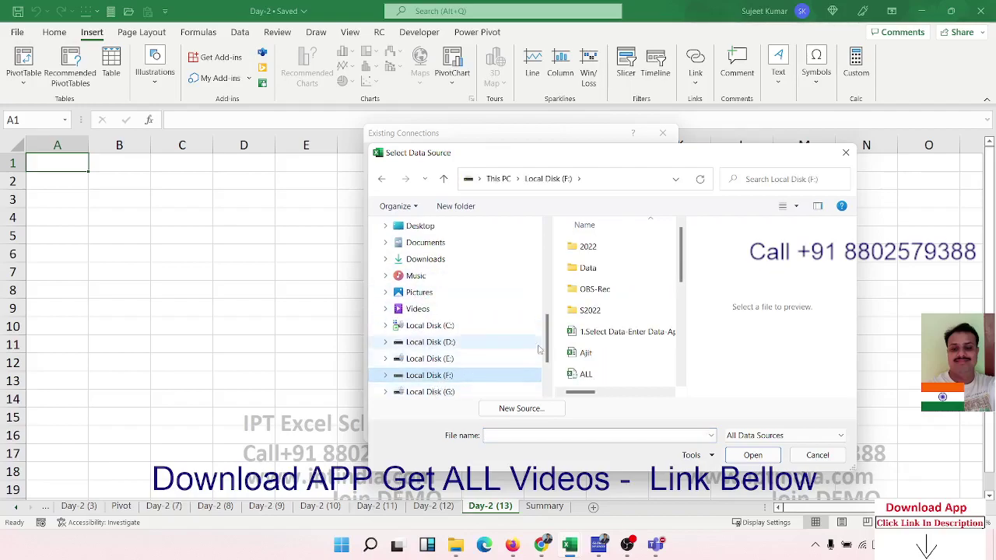
scroll(589, 336, "down", 2)
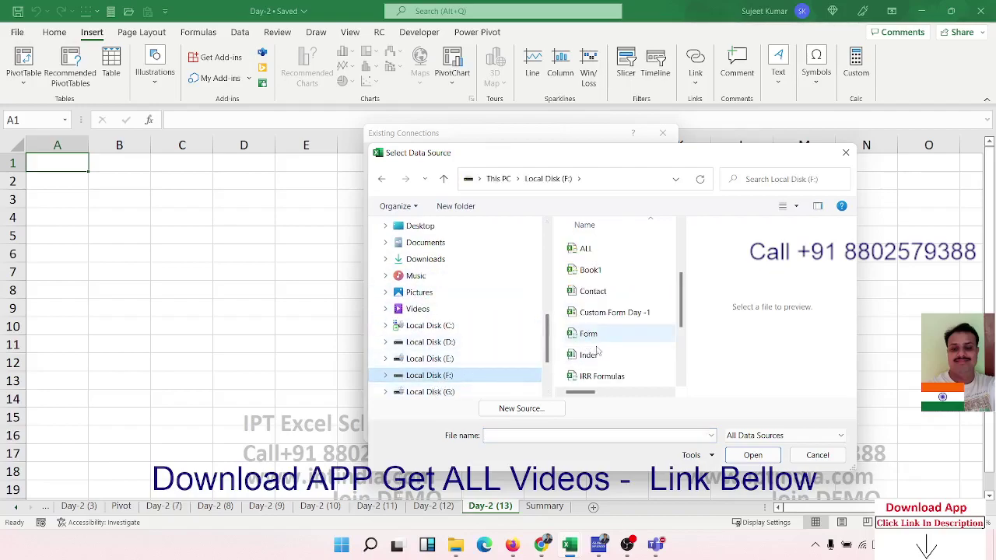
scroll(600, 355, "down", 2)
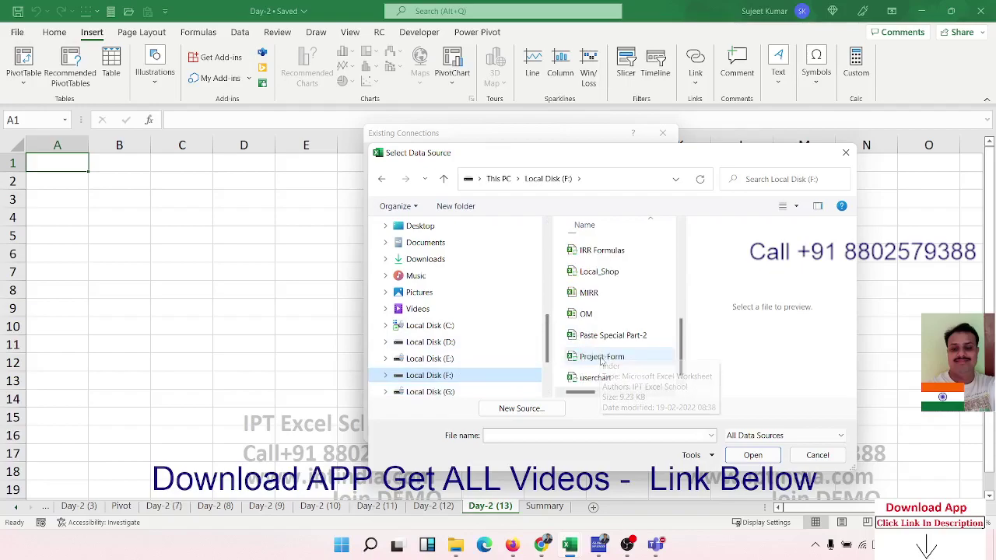
scroll(601, 360, "up", 2)
scroll(600, 360, "up", 2)
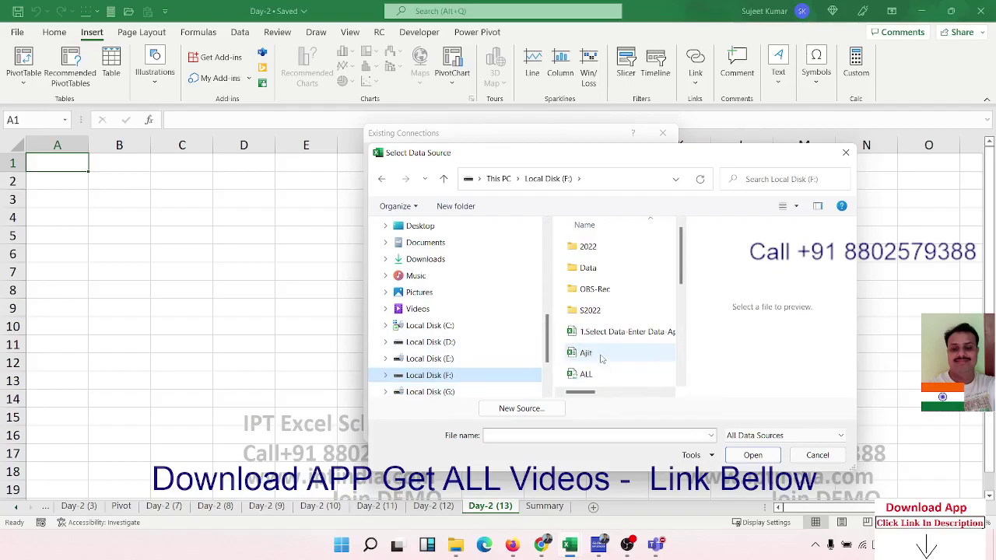
double_click(594, 269)
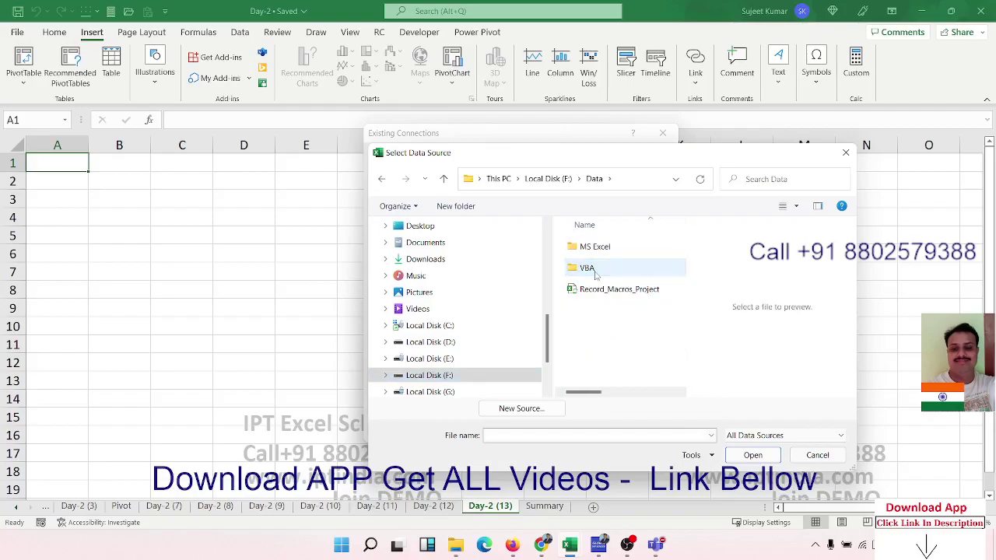
double_click(596, 247)
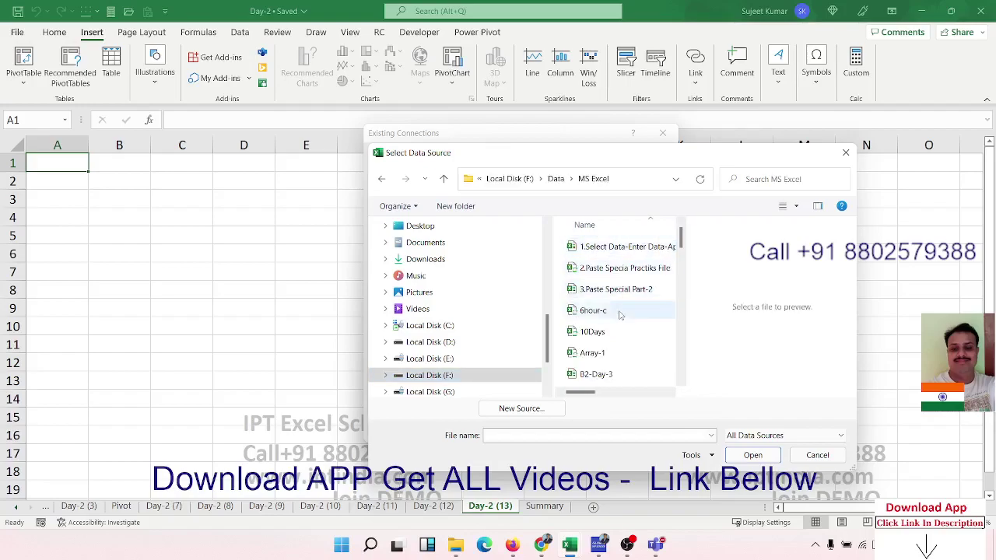
Choose the Pivot Table -2 workbook and its Data$ table as the source.
scroll(611, 347, "down", 3)
scroll(615, 350, "down", 3)
scroll(615, 362, "down", 3)
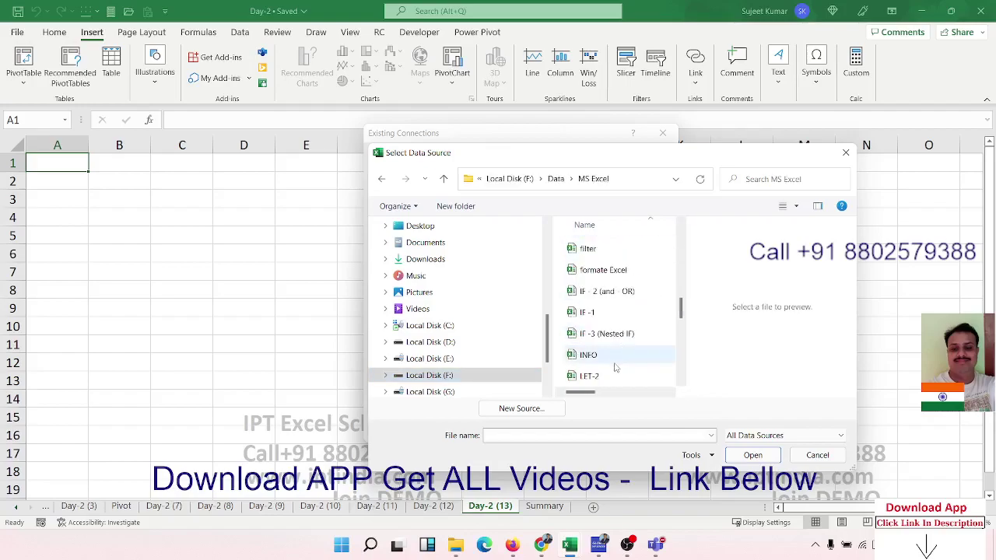
scroll(615, 368, "down", 2)
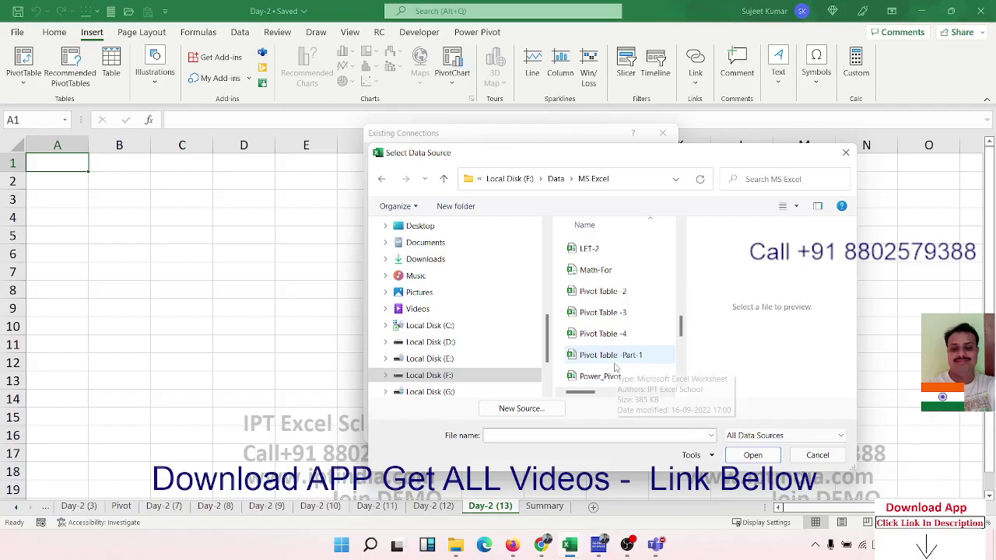
left_click(601, 295)
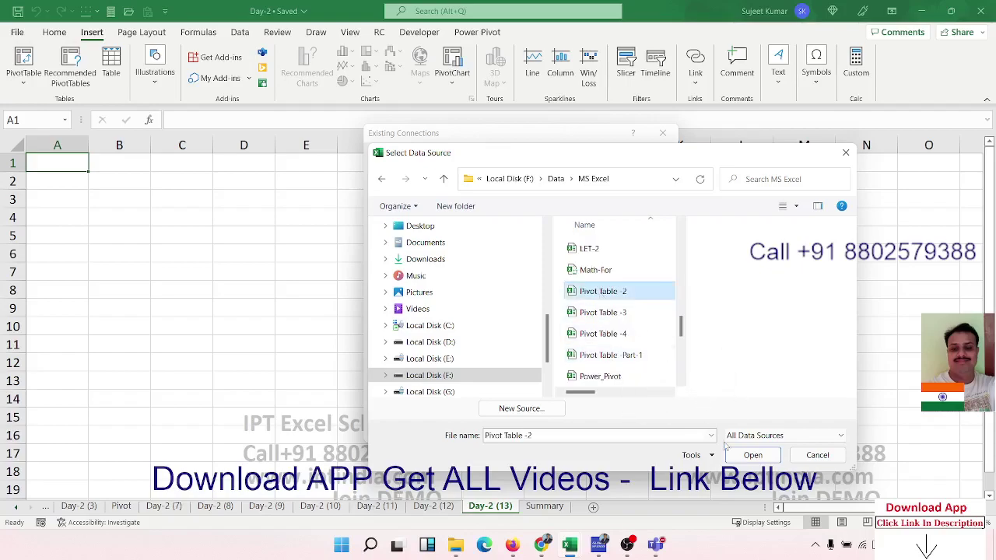
left_click(747, 457)
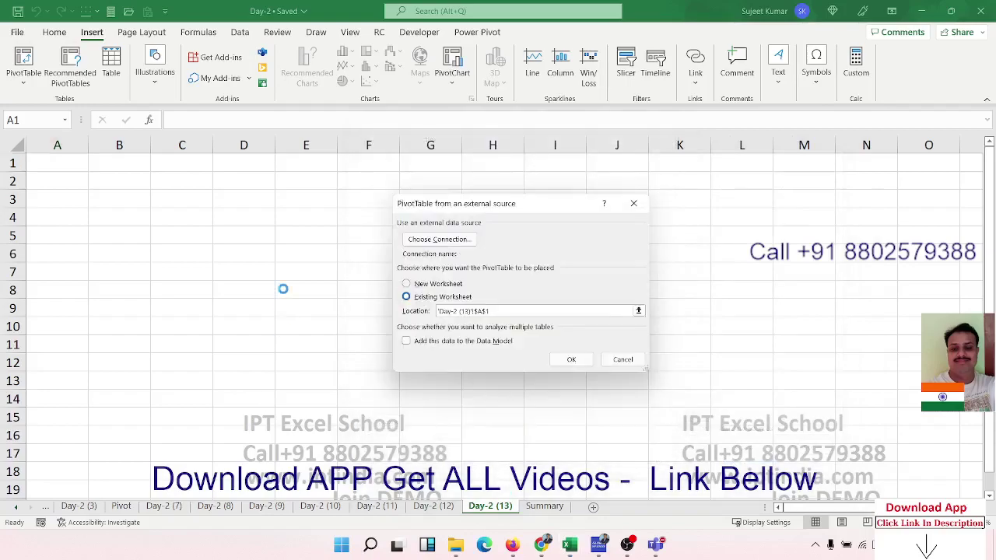
left_click_drag(722, 380, 723, 348)
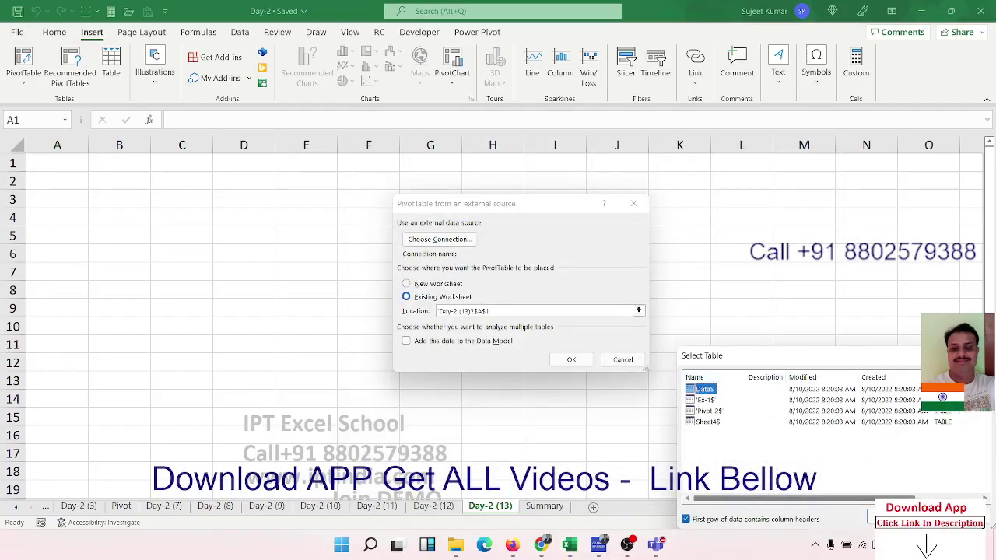
left_click(888, 518)
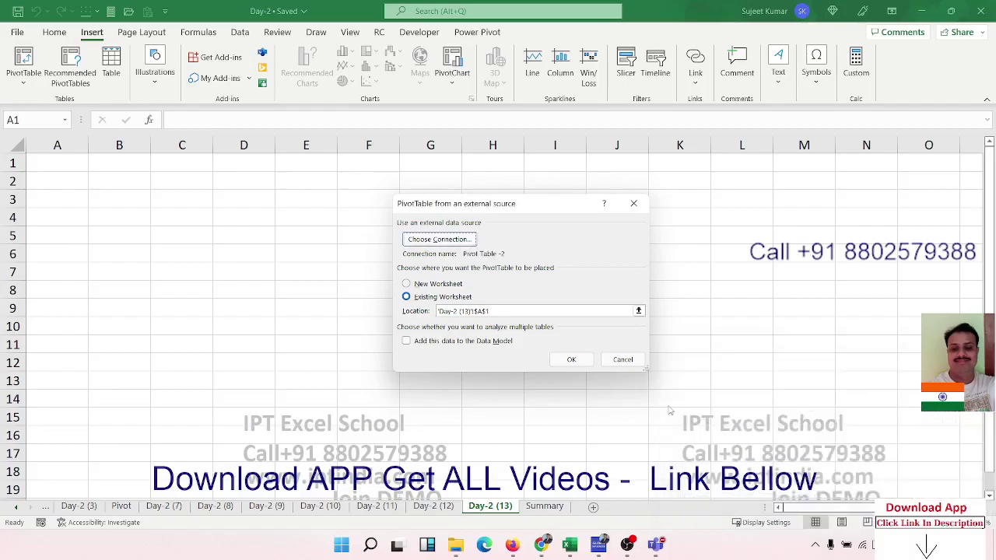
Create the empty PivotTable7 at Day-2 (13)!A1.
left_click(573, 360)
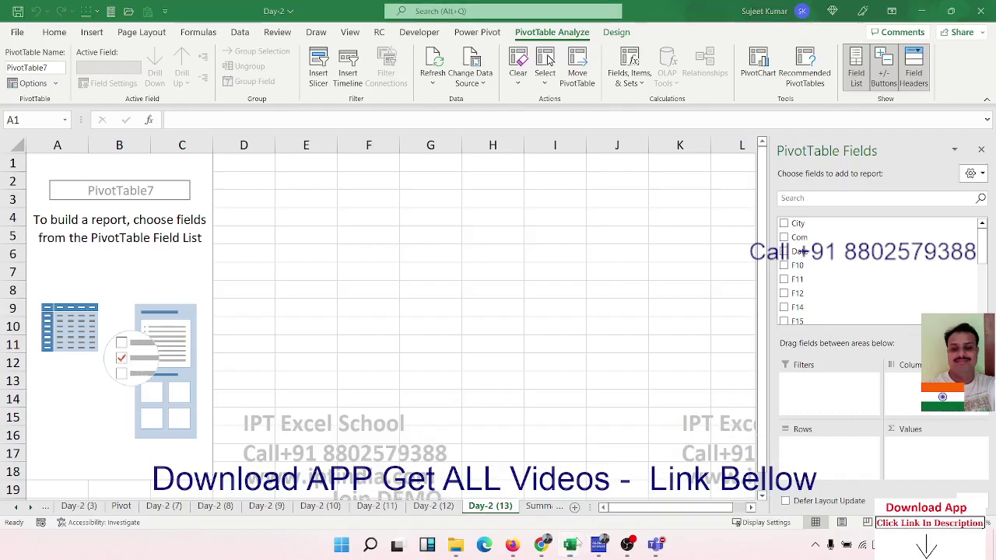
mouse_move(573, 544)
left_click(689, 506)
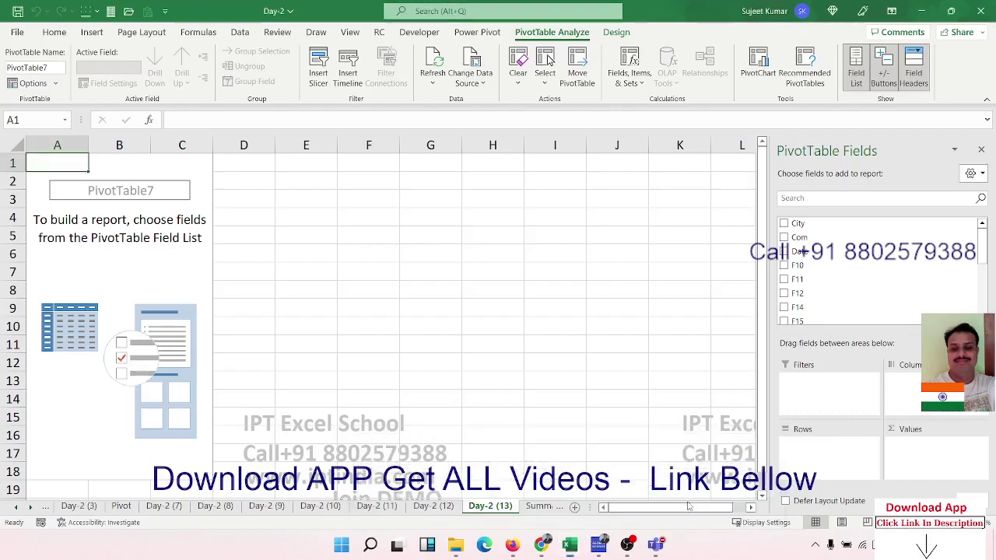
Select the whole Day-2 (13) sheet and delete the empty PivotTable7.
left_click(567, 344)
left_click(340, 208)
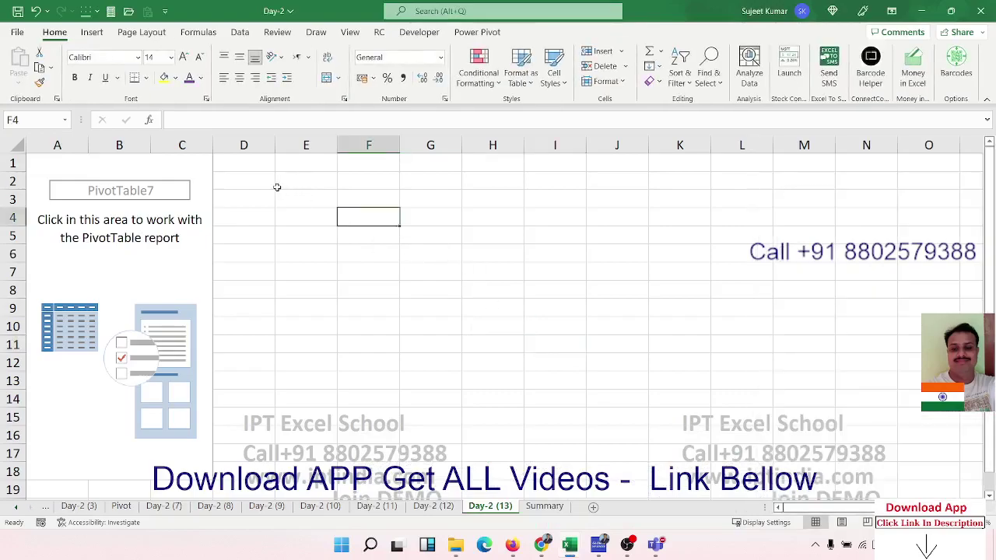
left_click(13, 144)
key("Delete")
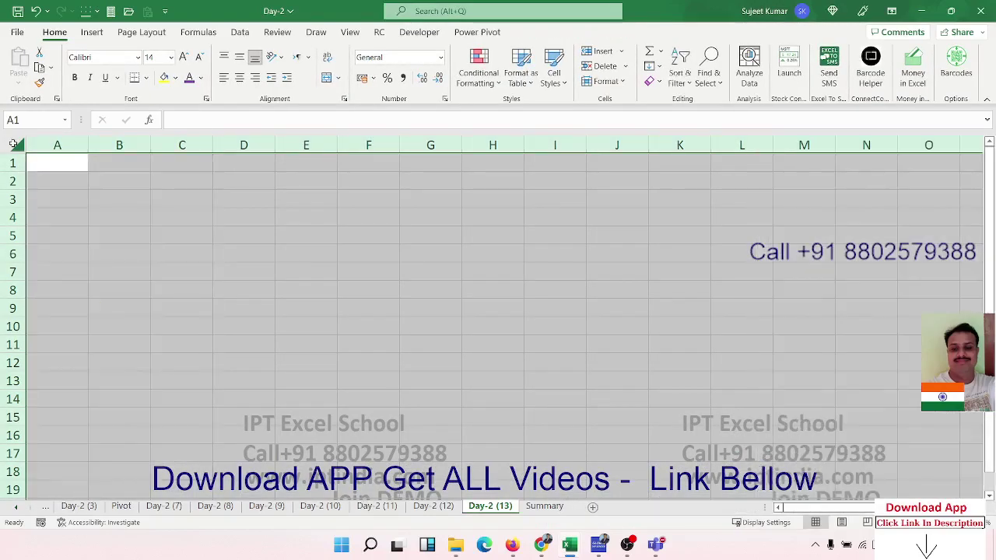
In File Explorer, open workbook 1 from Local Disk (E:)\2021\Data.
left_click(455, 544)
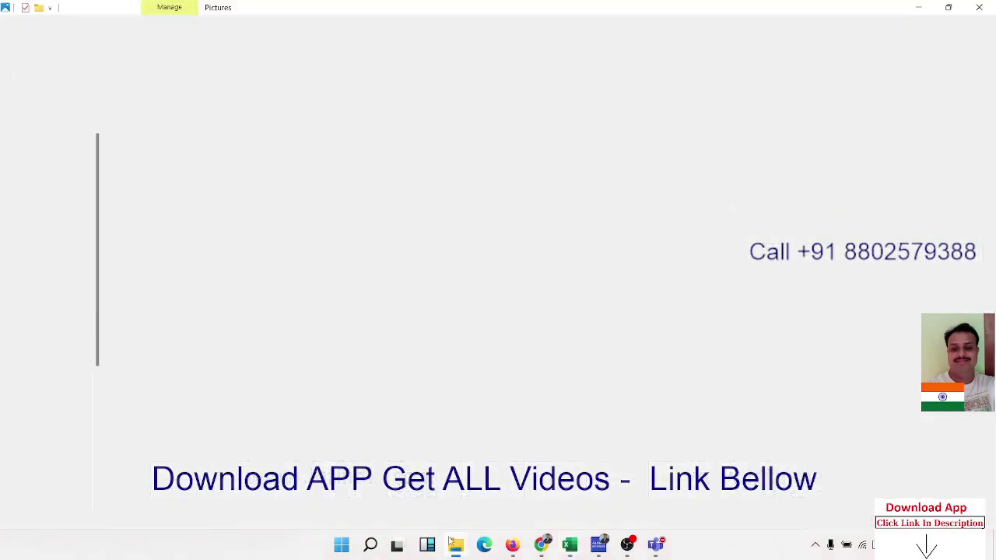
scroll(37, 391, "down", 1)
scroll(36, 392, "down", 1)
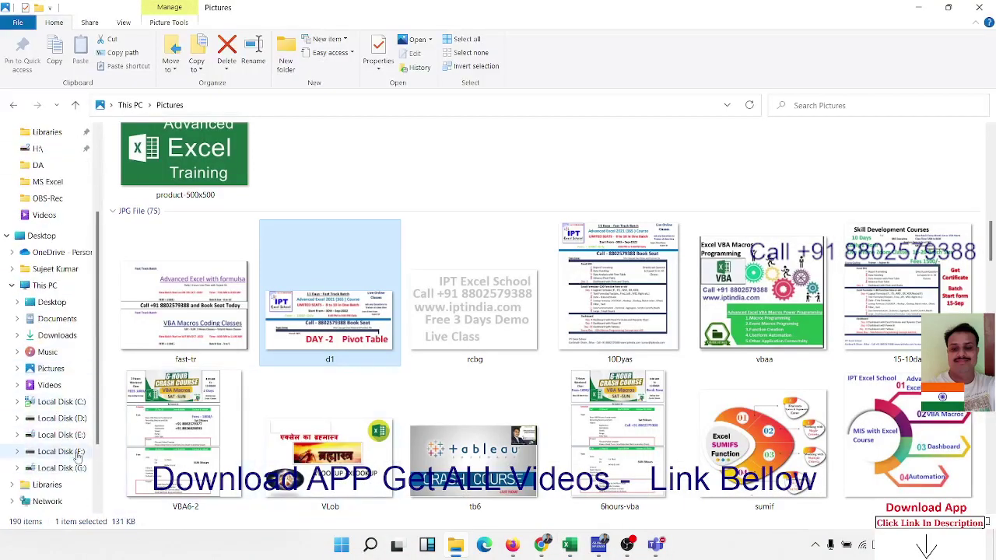
left_click(61, 435)
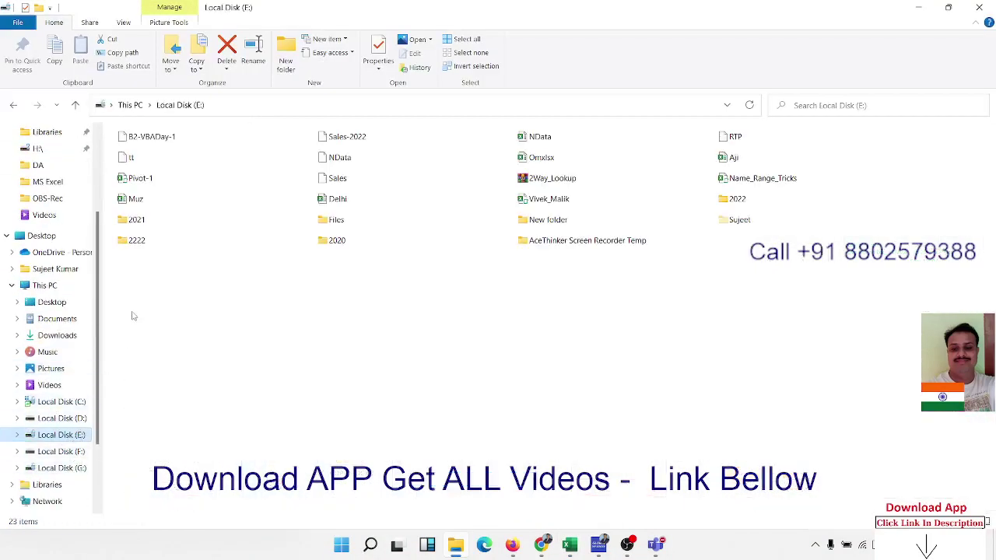
double_click(215, 225)
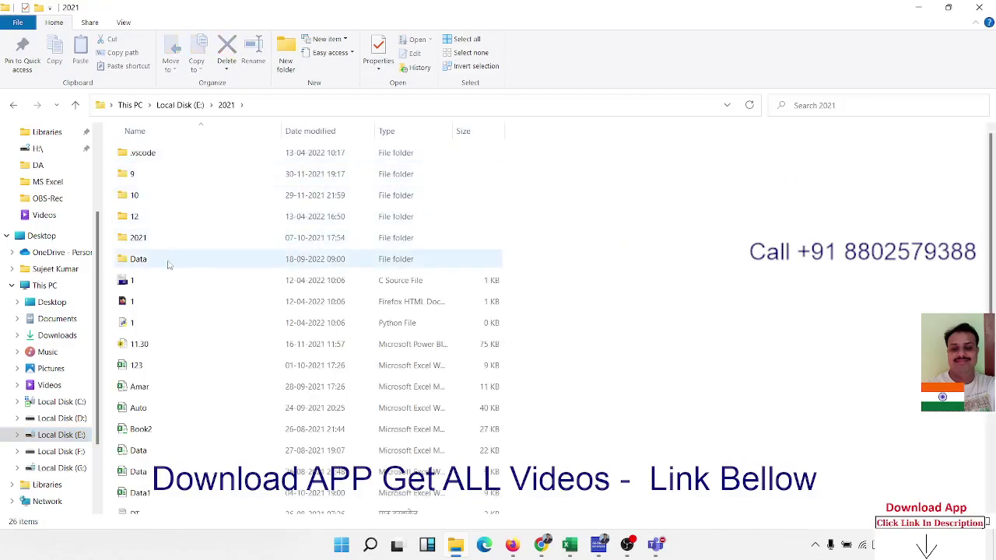
double_click(168, 265)
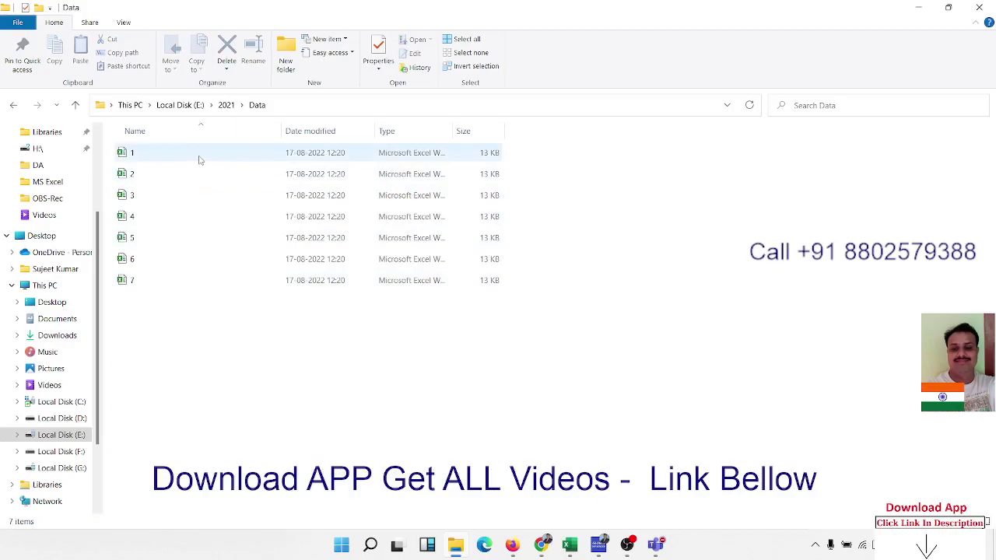
double_click(198, 155)
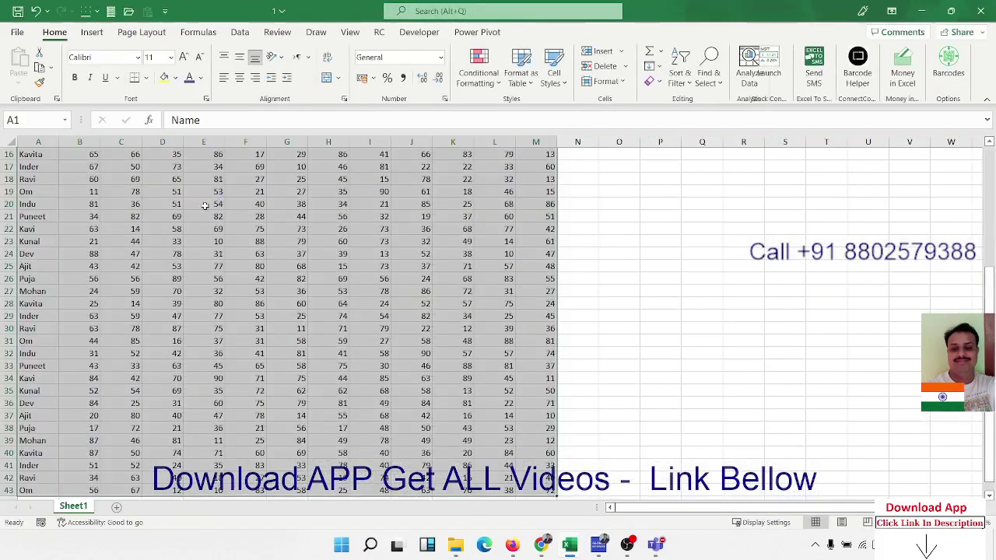
Review workbook 1's names and monthly scores, then close it and answer the save prompt.
scroll(205, 204, "up", 3)
scroll(199, 234, "up", 2)
scroll(229, 252, "down", 20)
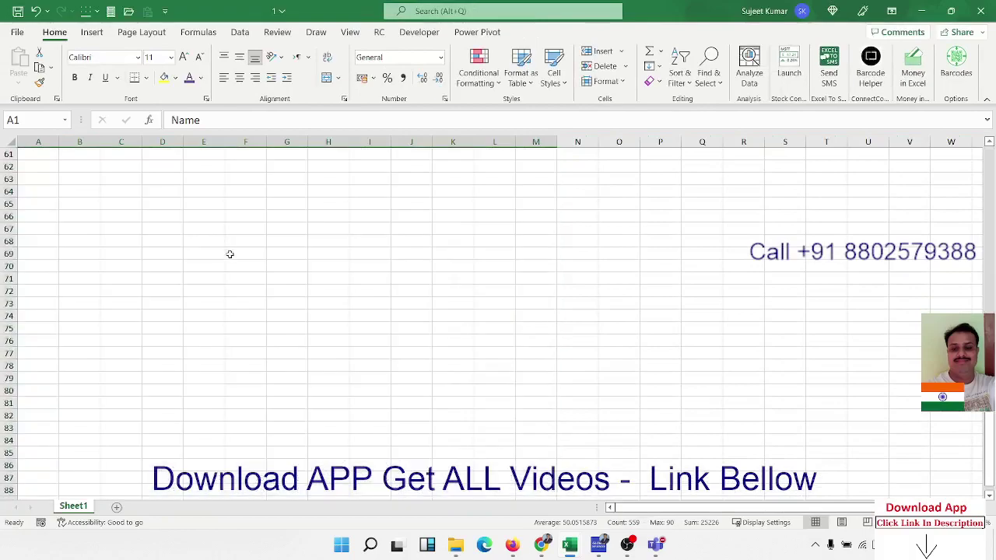
scroll(229, 251, "up", 7)
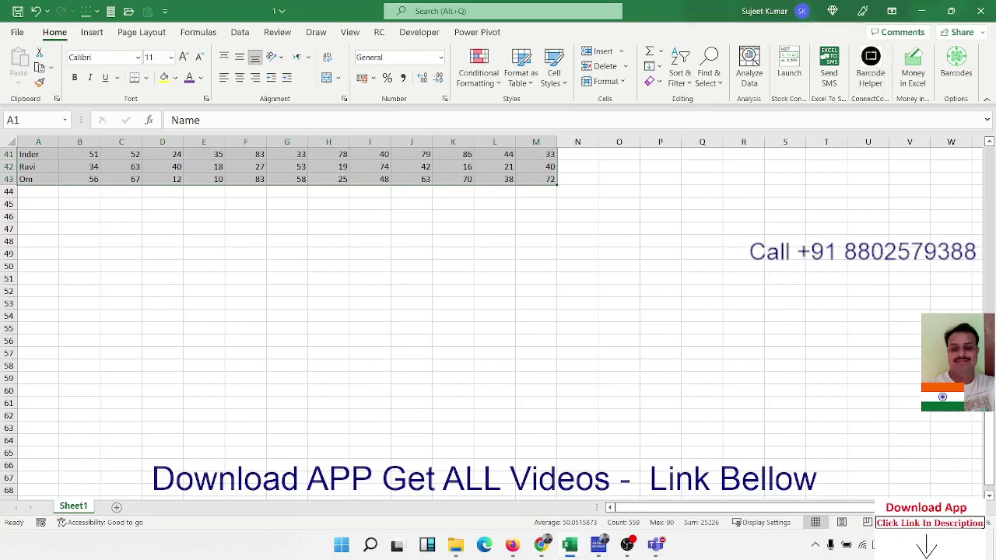
left_click(981, 11)
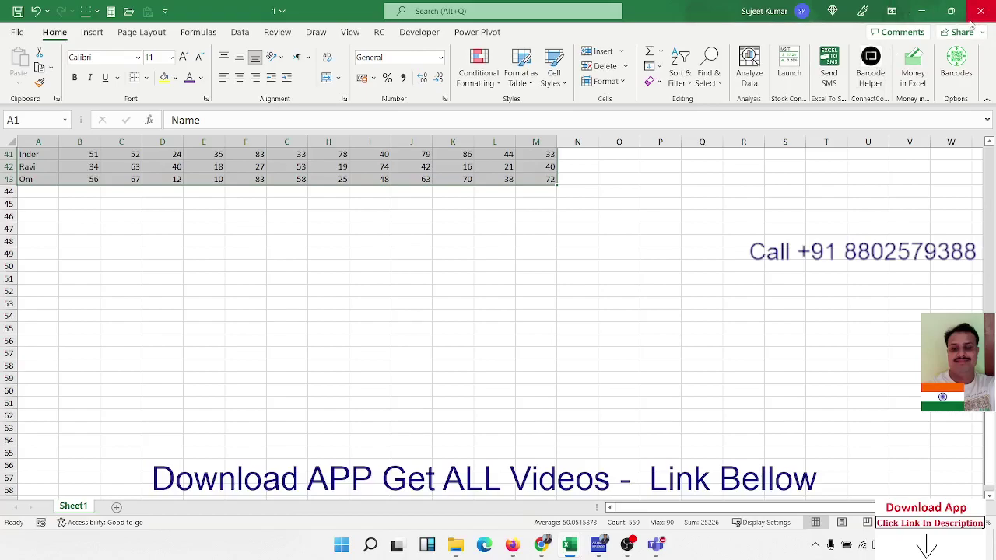
left_click(490, 288)
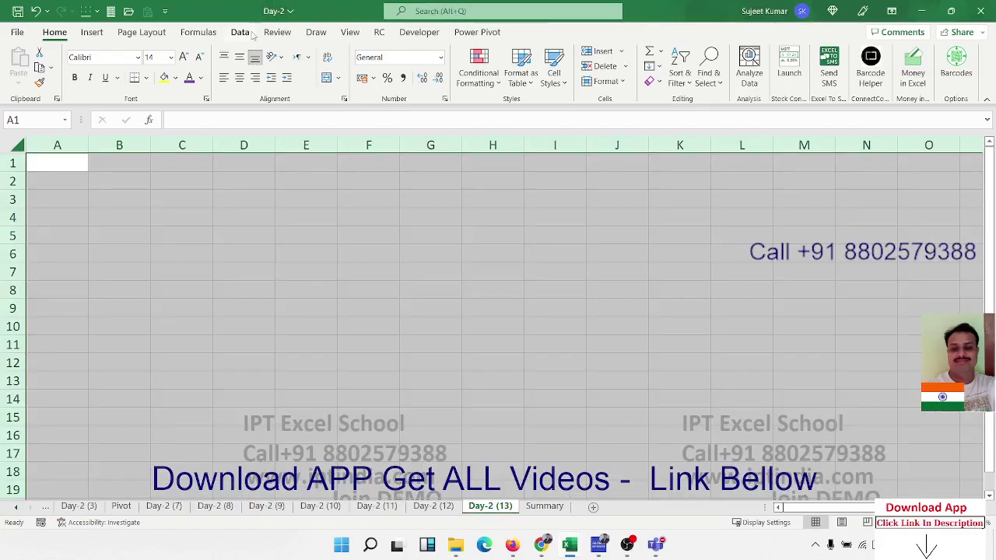
Return to cell A1 and start a Get Data From Folder import.
left_click(240, 32)
left_click(115, 234)
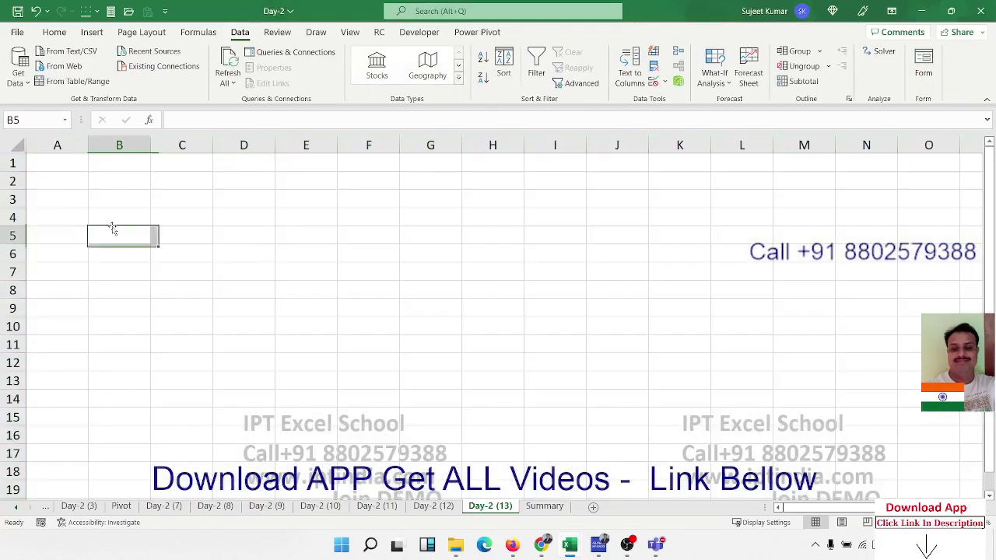
left_click(61, 161)
left_click(21, 84)
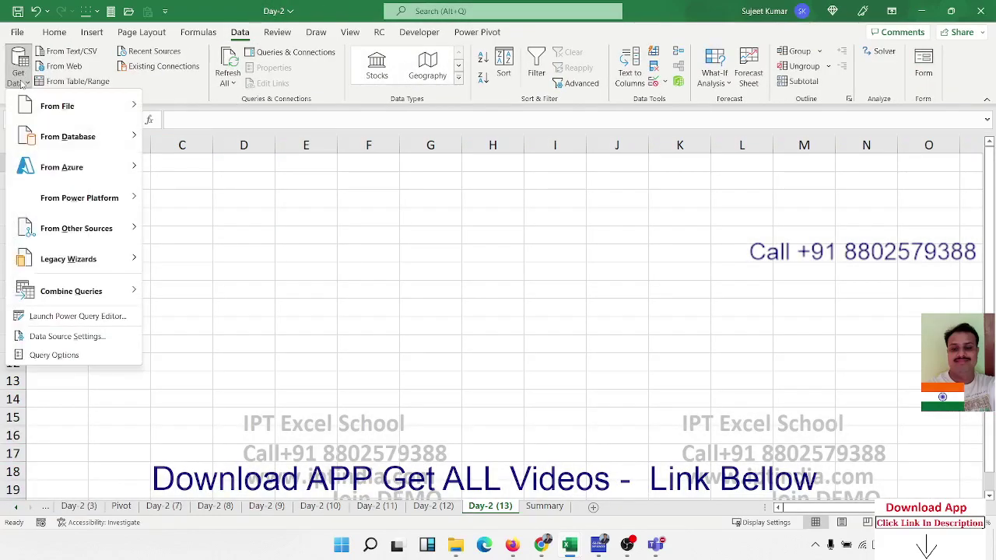
mouse_move(31, 101)
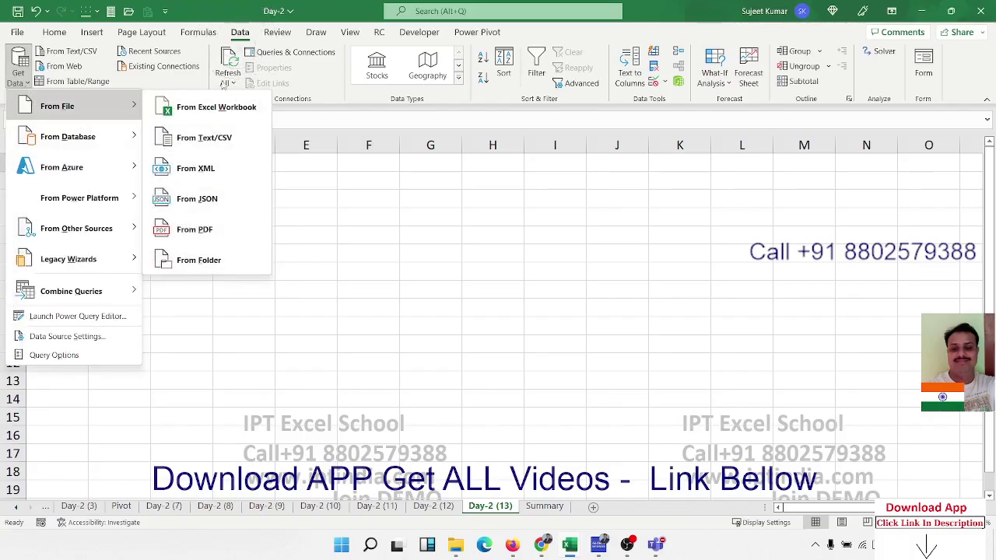
left_click(198, 265)
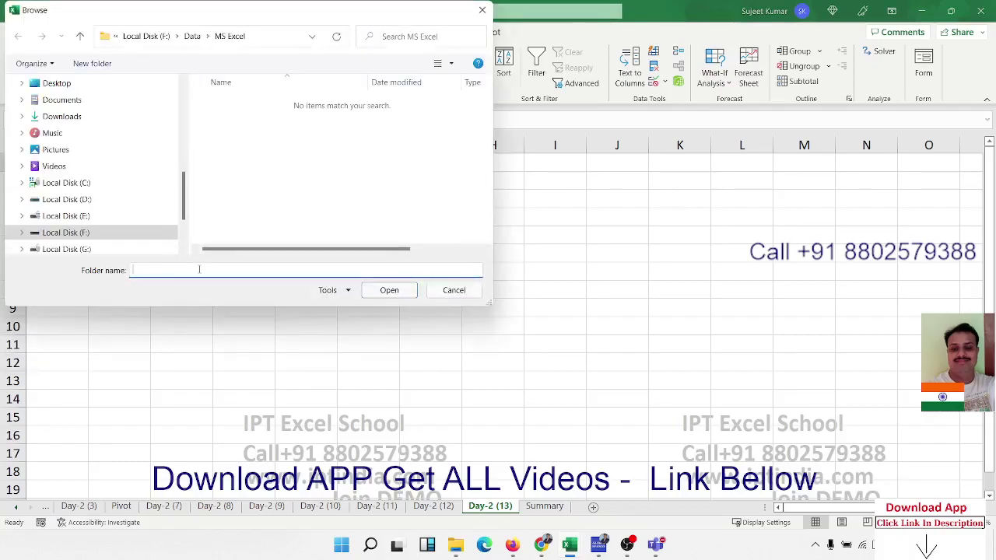
Choose E:\2021\Data on Local Disk (E:) as the source folder.
left_click(69, 217)
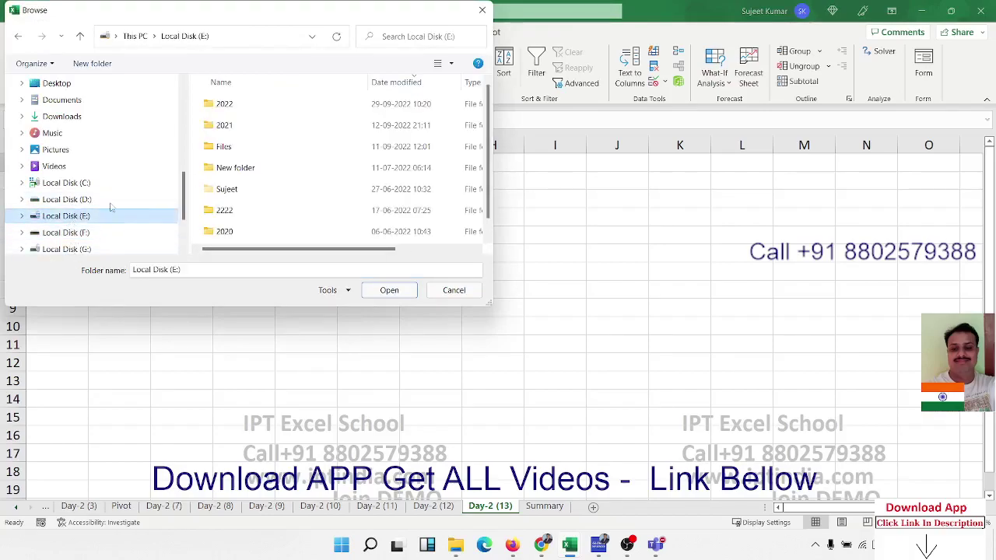
double_click(306, 126)
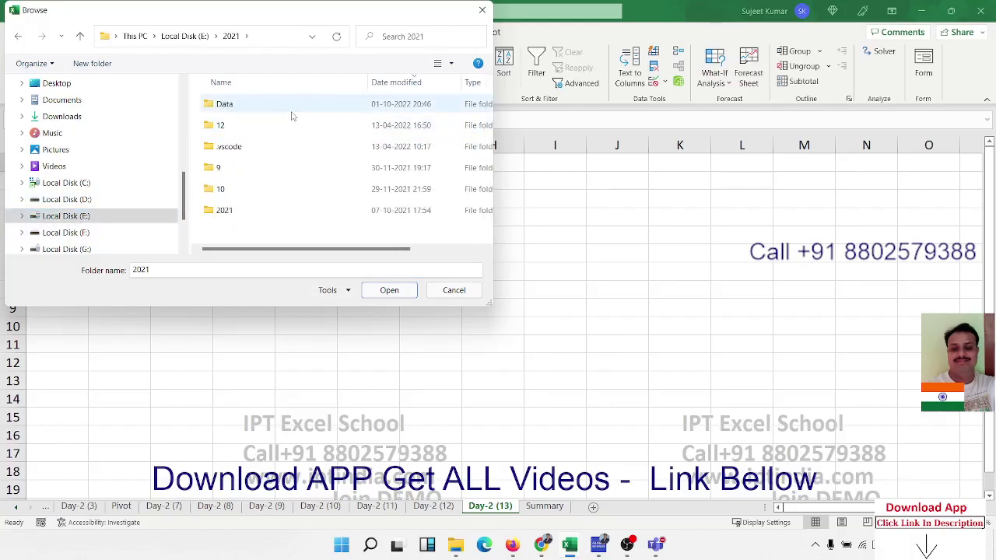
double_click(269, 105)
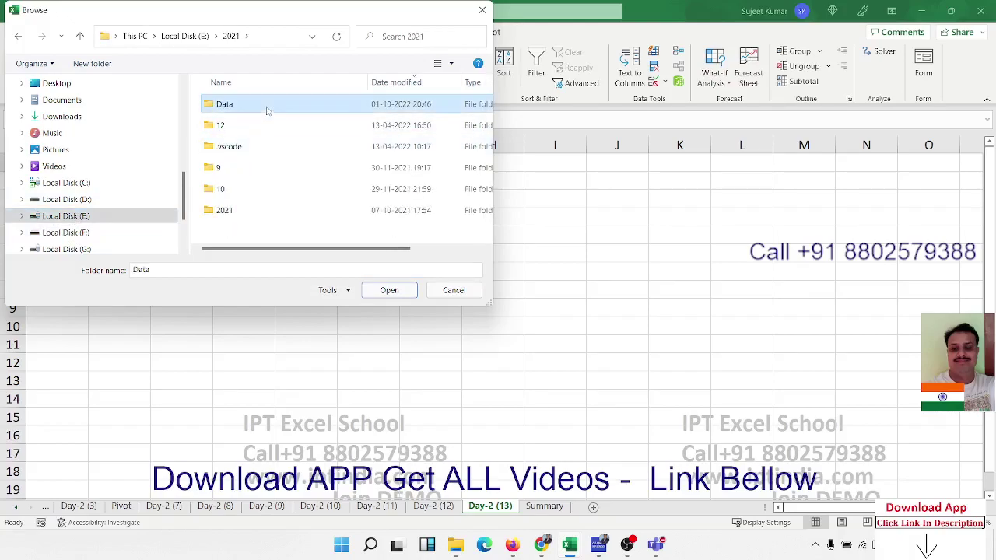
left_click(389, 291)
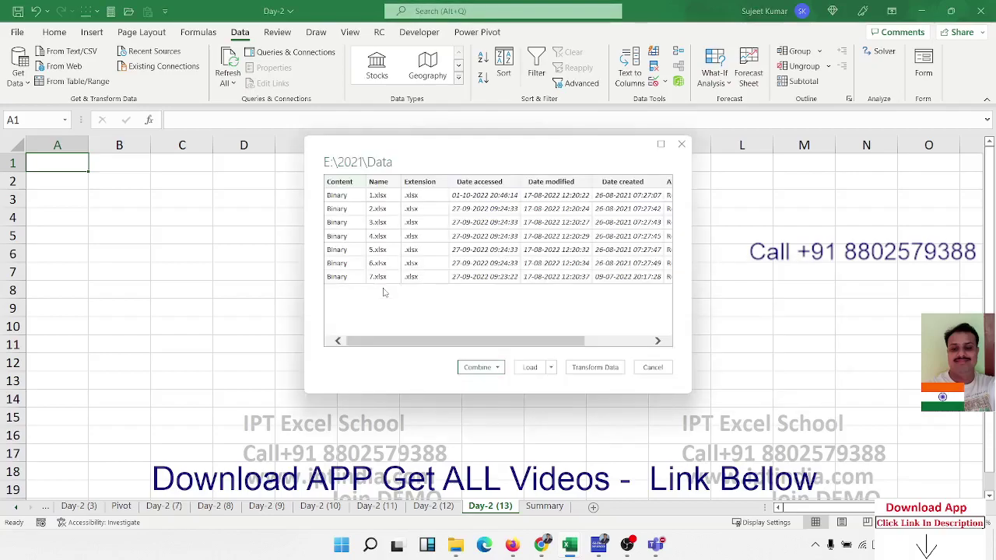
Choose Combine & Load To... for the seven workbooks in the folder preview.
mouse_move(445, 340)
left_mouse_down()
mouse_move(569, 341)
mouse_move(375, 327)
left_mouse_up()
left_click(502, 369)
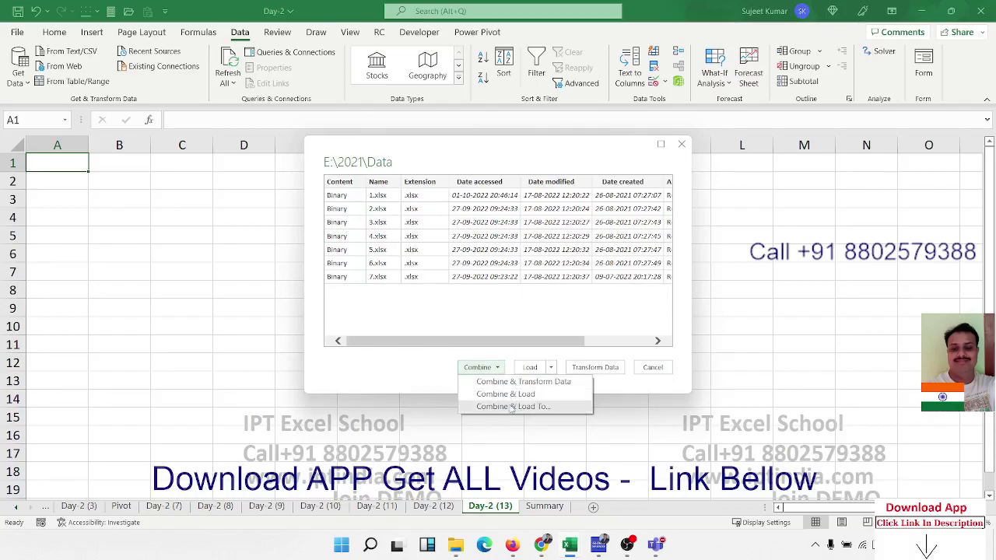
left_click(512, 407)
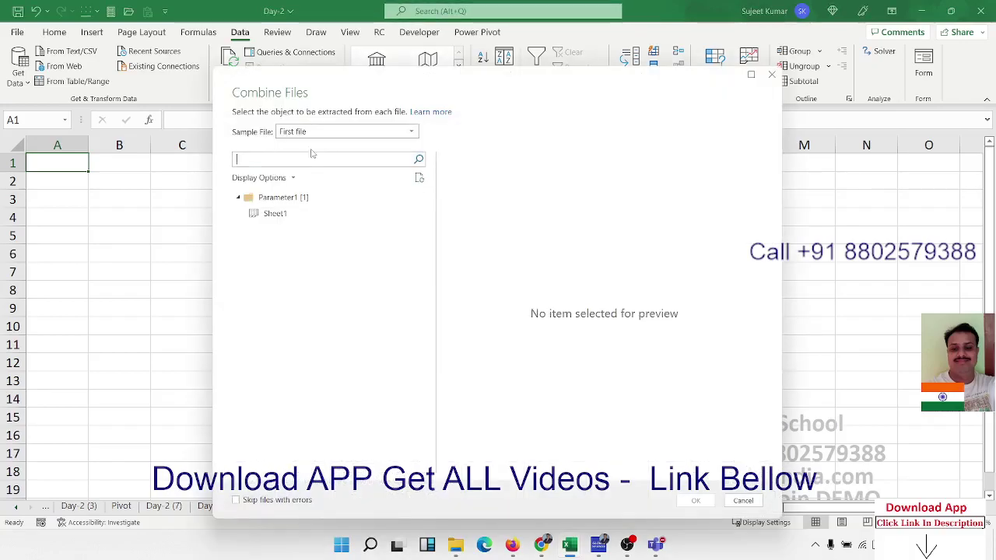
Set 1.xlsx as the sample file, select Sheet1 under Parameter1, and confirm.
left_click(310, 133)
left_click(304, 159)
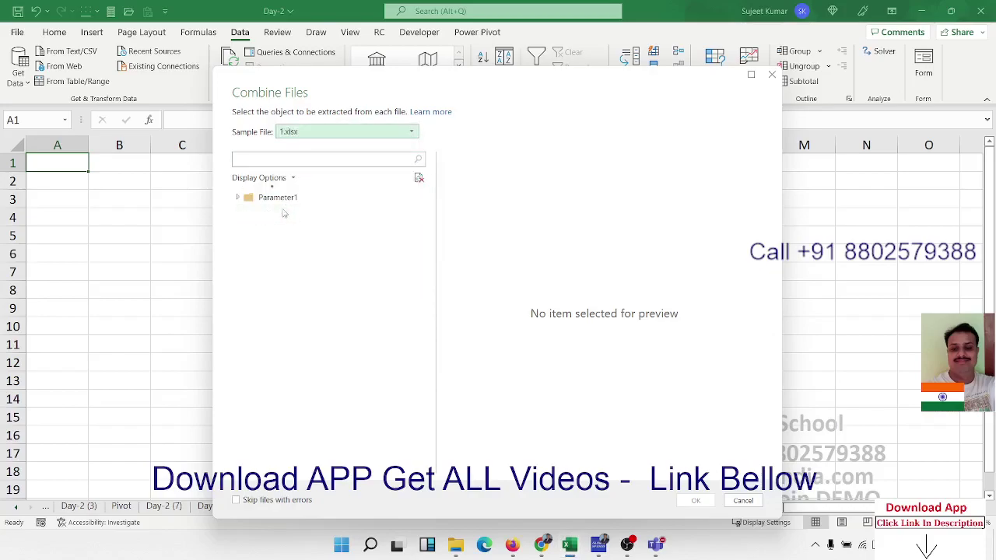
left_click(401, 212)
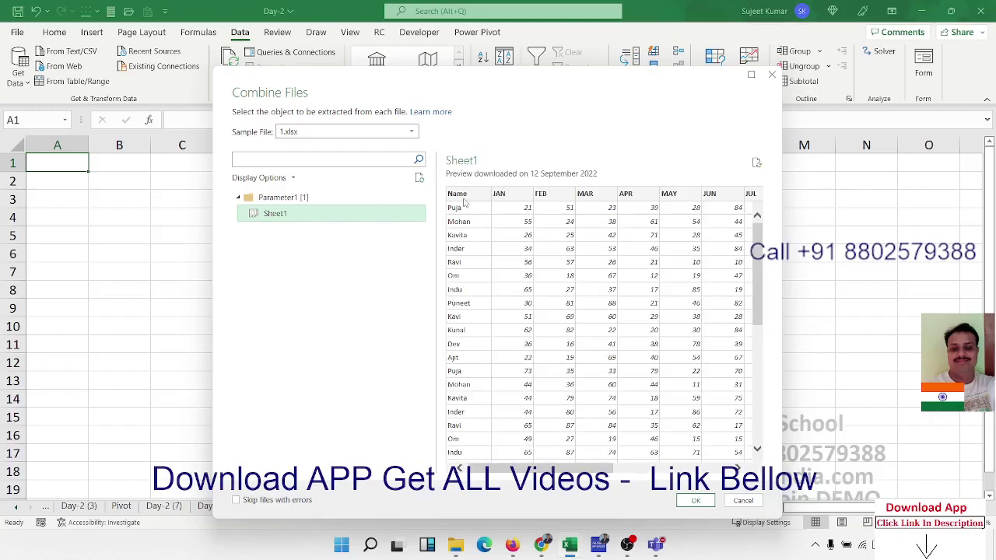
left_click(698, 502)
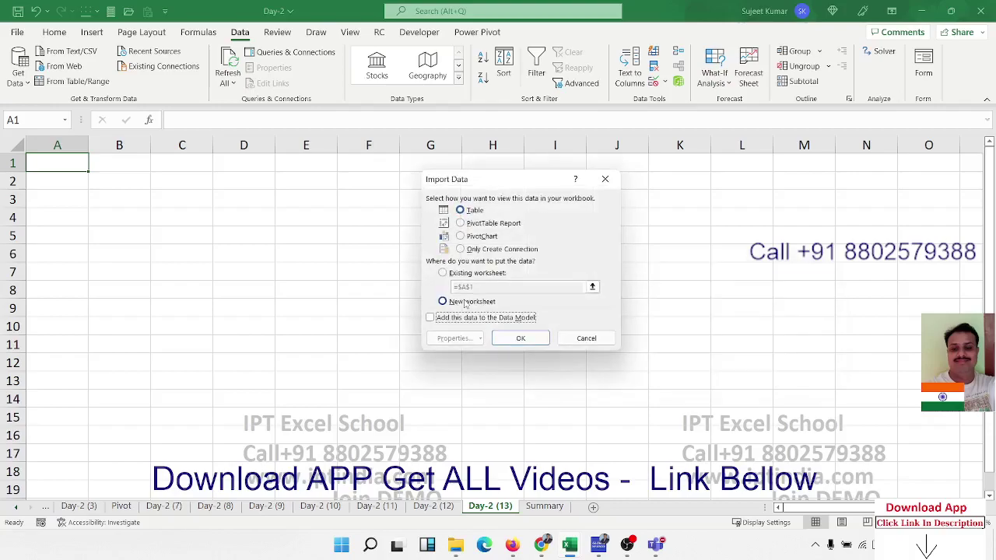
Load the combined data as a PivotTable Report on a new worksheet.
left_click(465, 303)
left_click(488, 228)
left_click(520, 339)
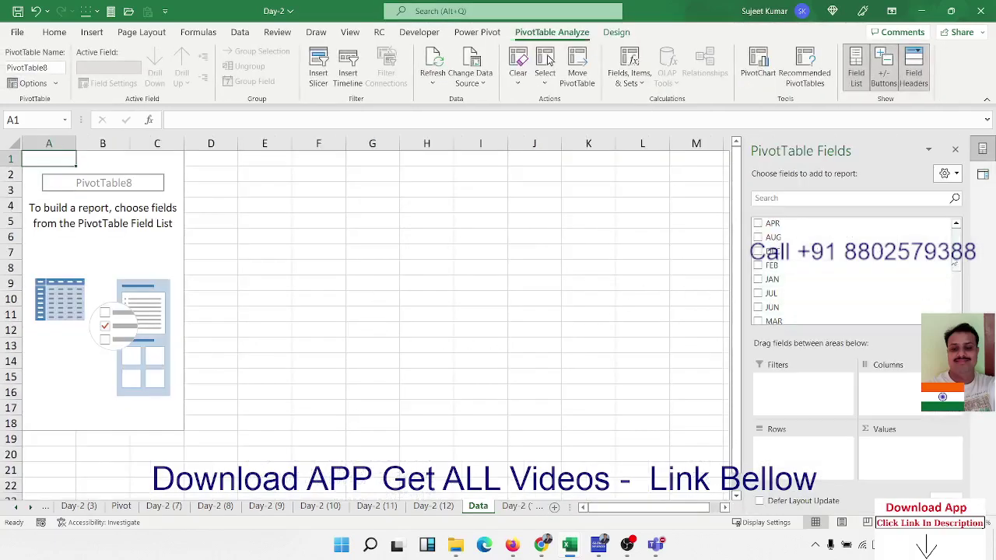
Put Source.Name in the PivotTable Columns area and Name in Rows.
scroll(949, 268, "down", 5)
scroll(948, 272, "up", 3)
scroll(945, 276, "up", 2)
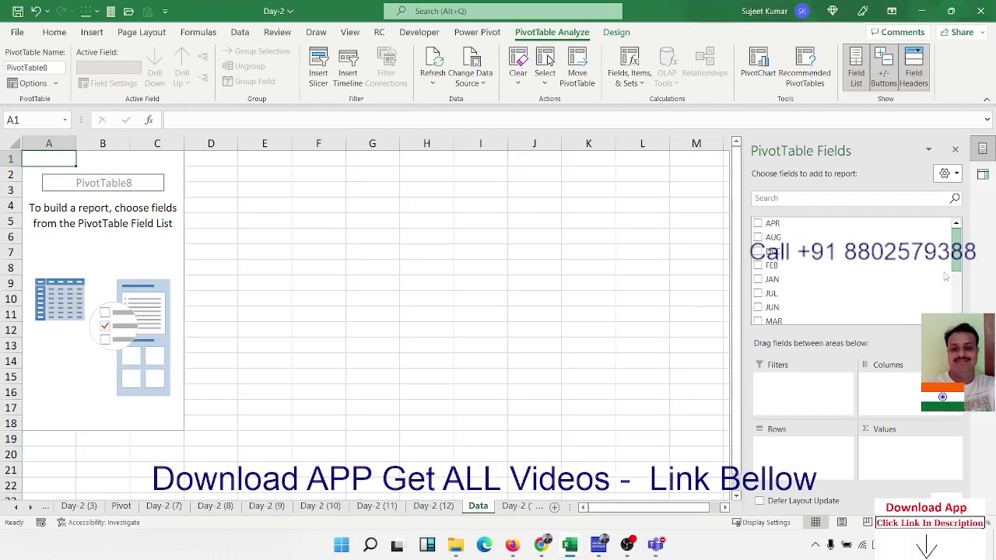
scroll(946, 276, "down", 3)
left_click_drag(787, 310, 889, 383)
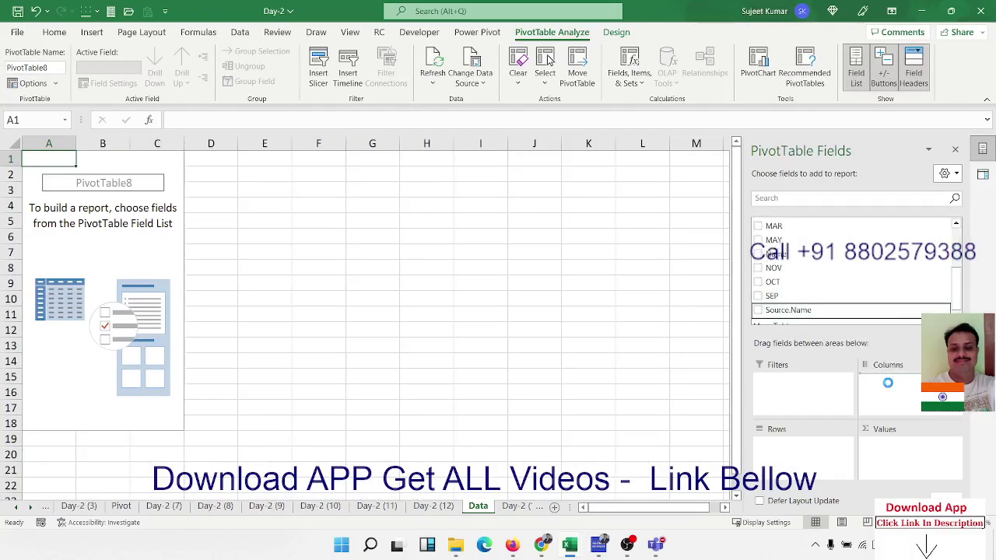
scroll(856, 273, "up", 2)
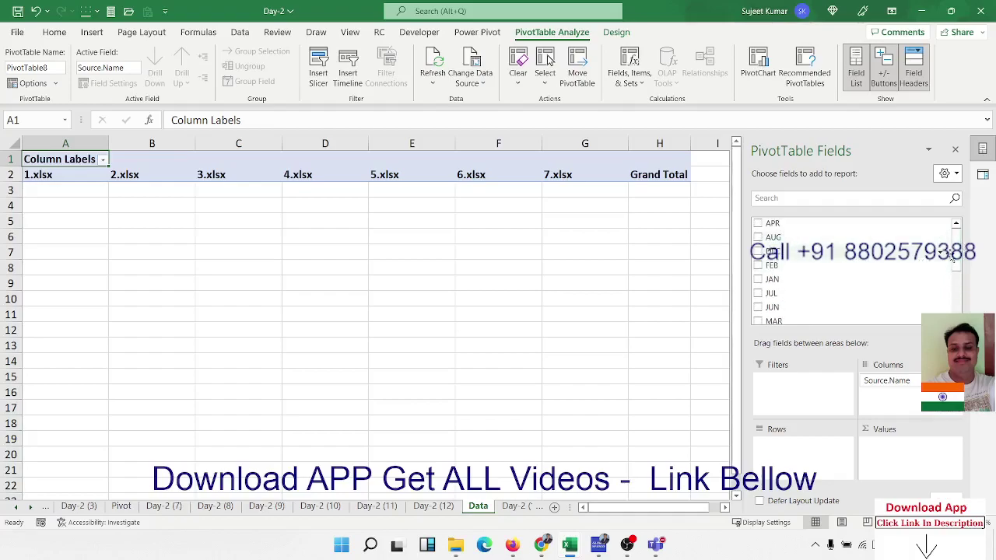
scroll(951, 257, "down", 2)
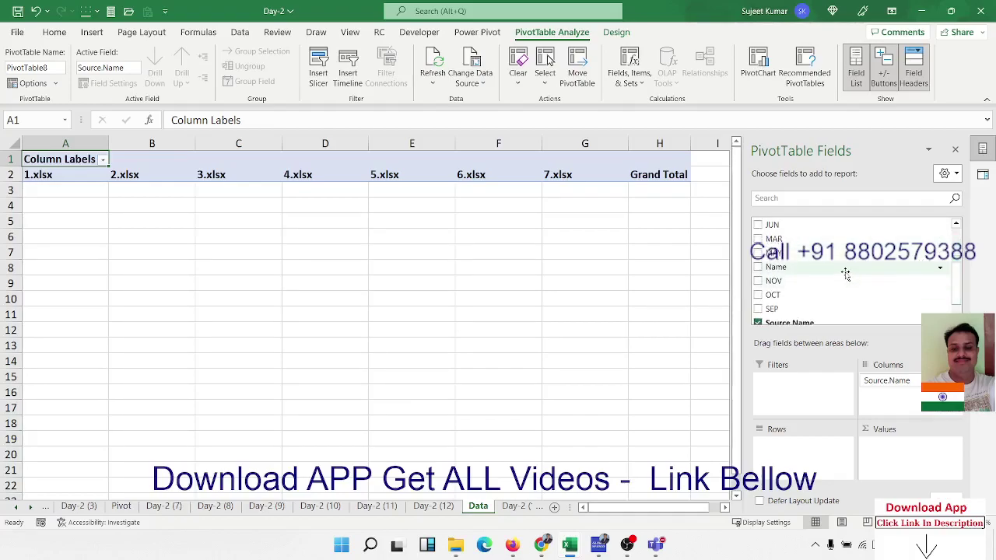
left_click_drag(846, 272, 801, 459)
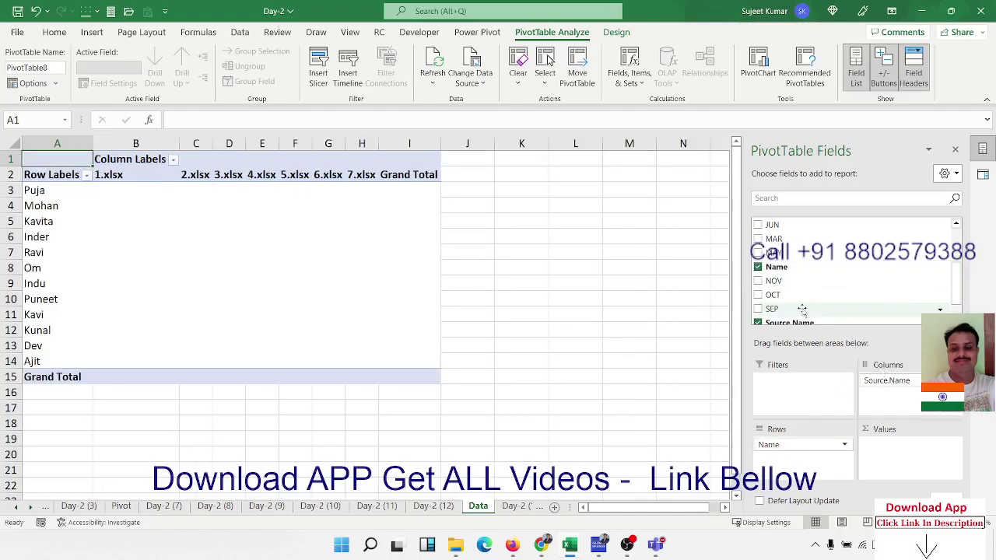
scroll(803, 311, "up", 2)
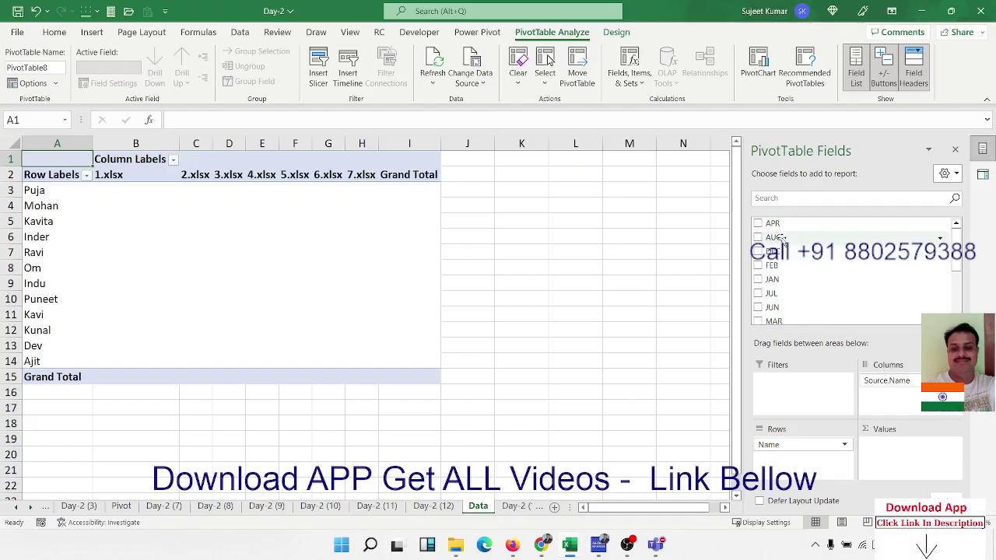
scroll(782, 243, "down", 3)
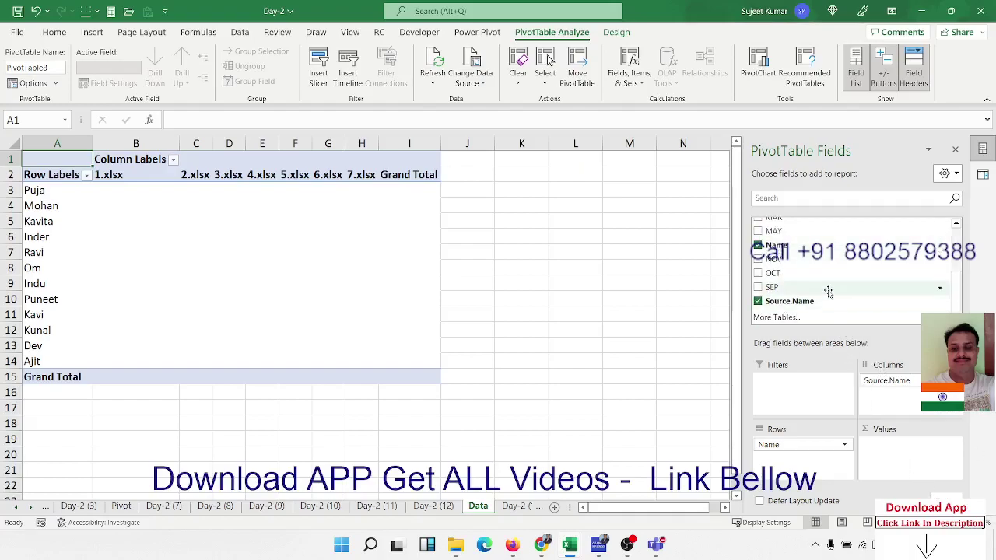
scroll(828, 289, "up", 3)
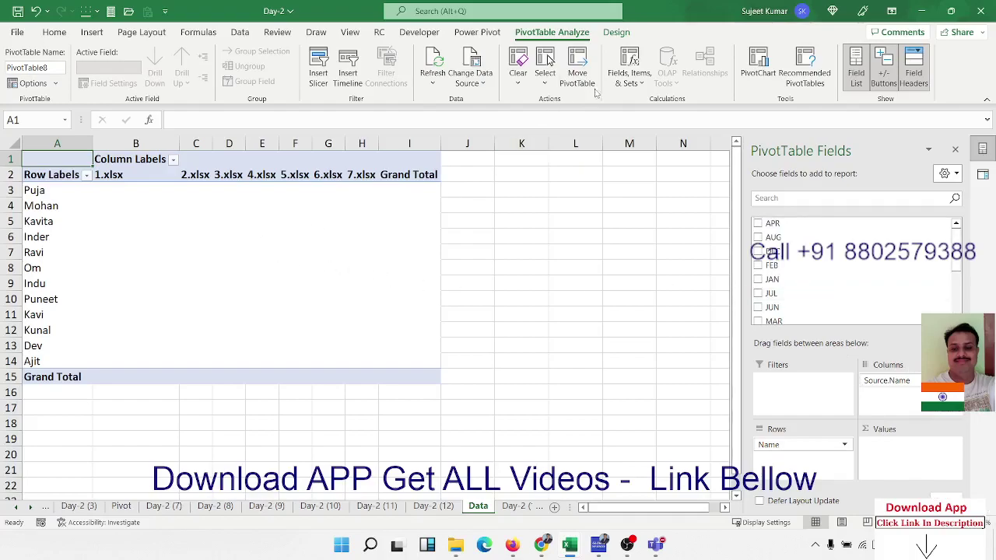
Create a calculated field named Total with formula JAN+FEB+MAR+APR+MAY+JUN so far.
left_click(629, 78)
left_click(630, 104)
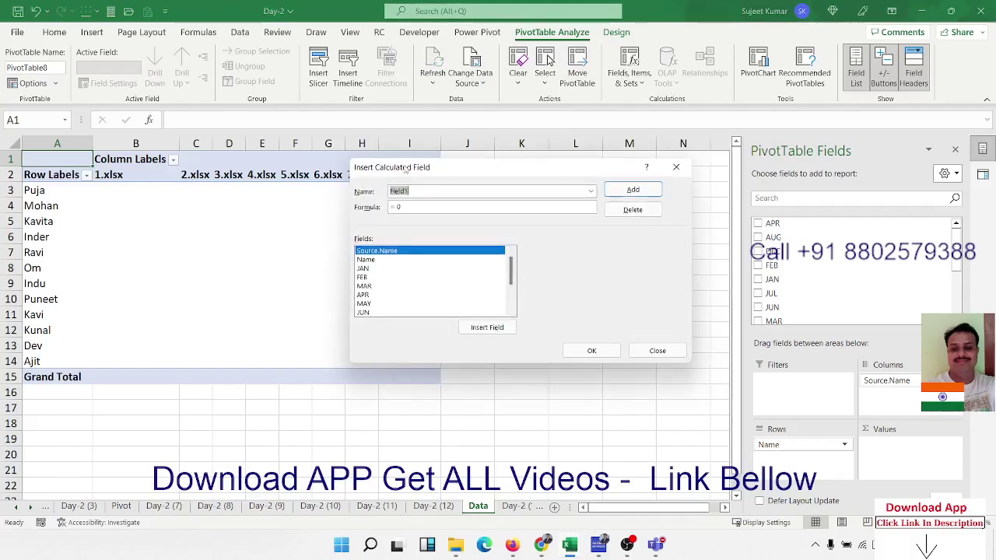
type("Total")
left_click(410, 207)
double_click(367, 268)
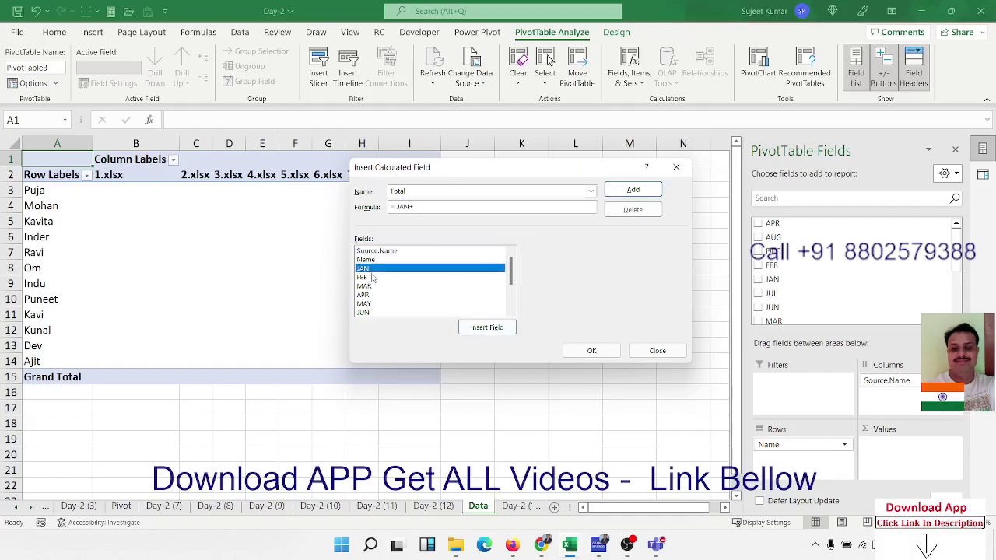
double_click(370, 277)
type("+")
left_click(374, 287)
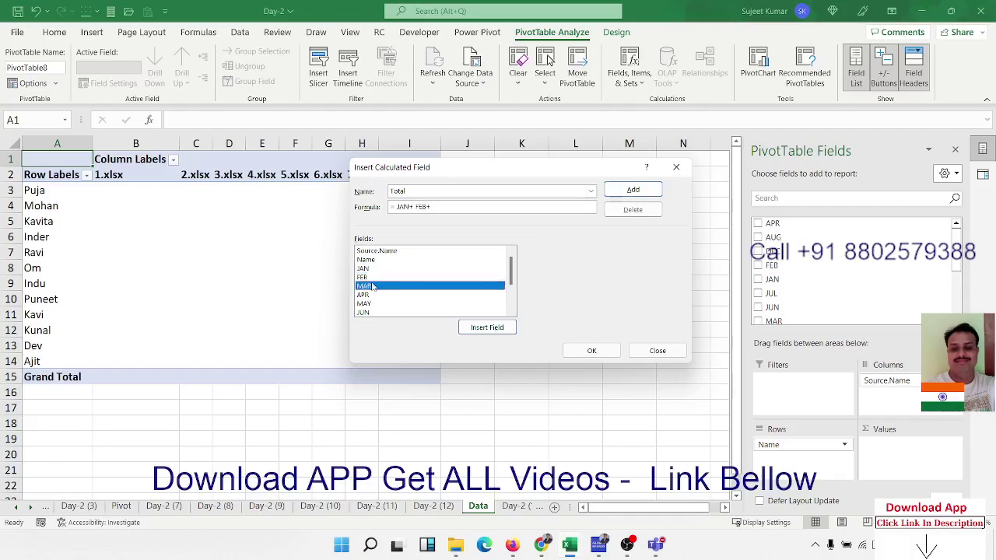
type("+")
double_click(372, 295)
type("+ APR+")
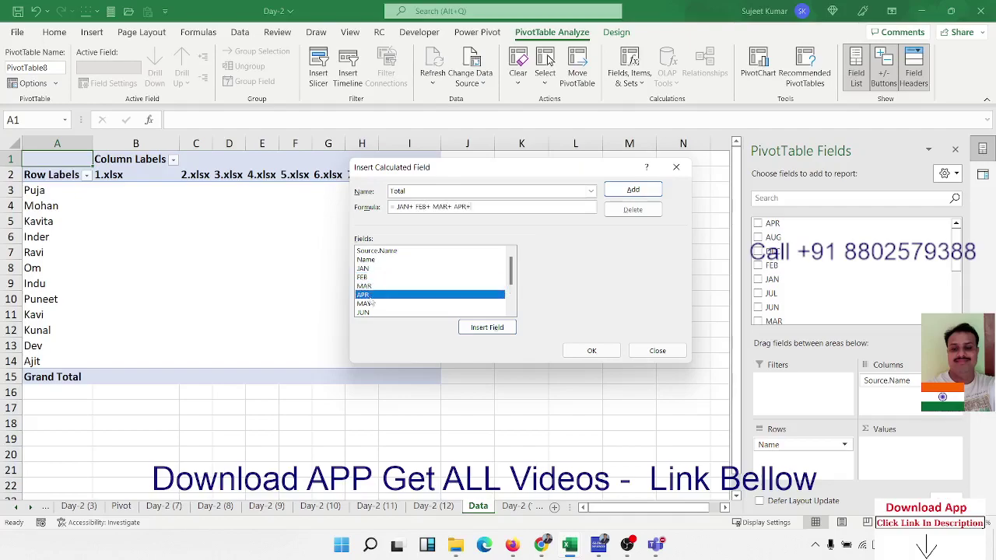
double_click(370, 304)
type("+")
double_click(373, 312)
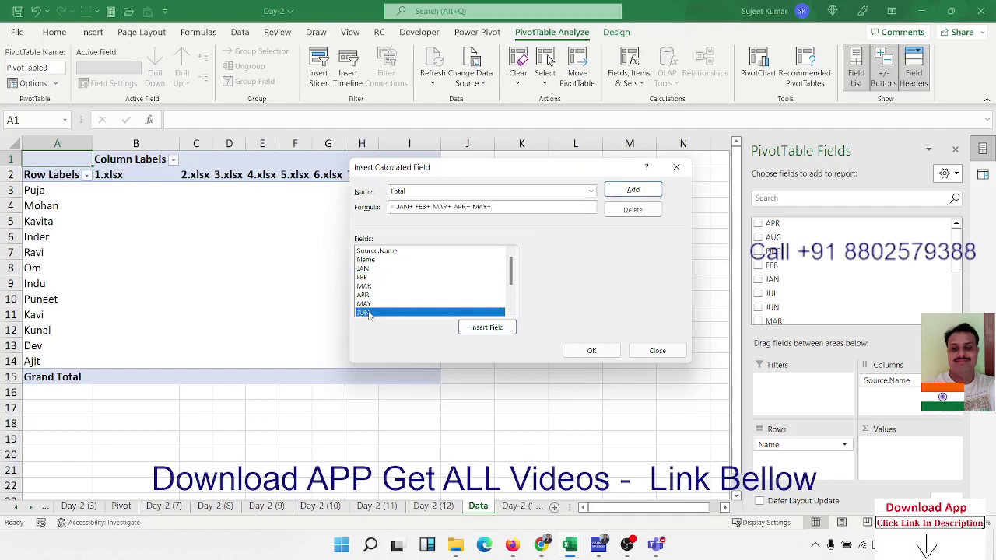
type("+")
Extend the Total formula with JUL through DEC, add it, and check Sum of Total values.
scroll(376, 315, "down", 2)
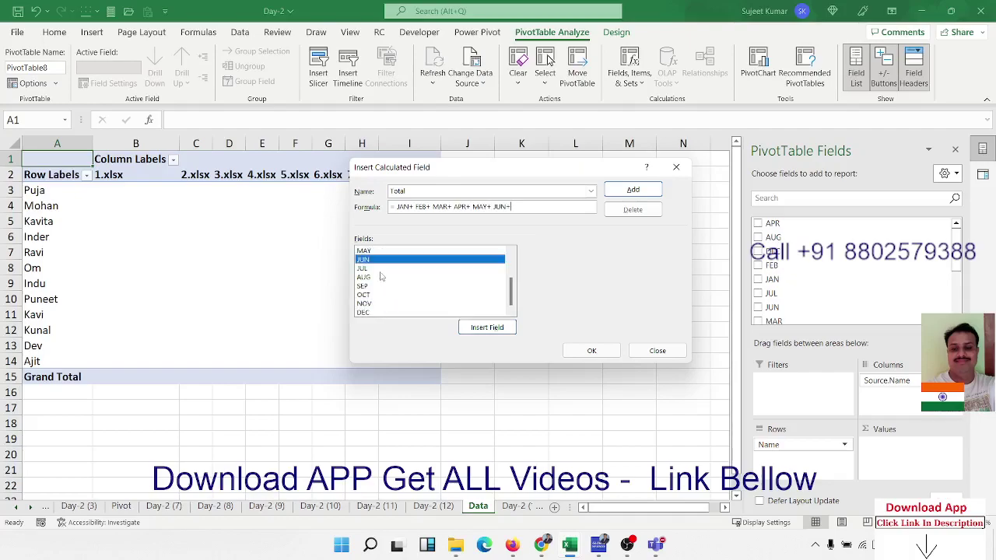
left_click(381, 270)
double_click(380, 271)
type("+")
double_click(380, 278)
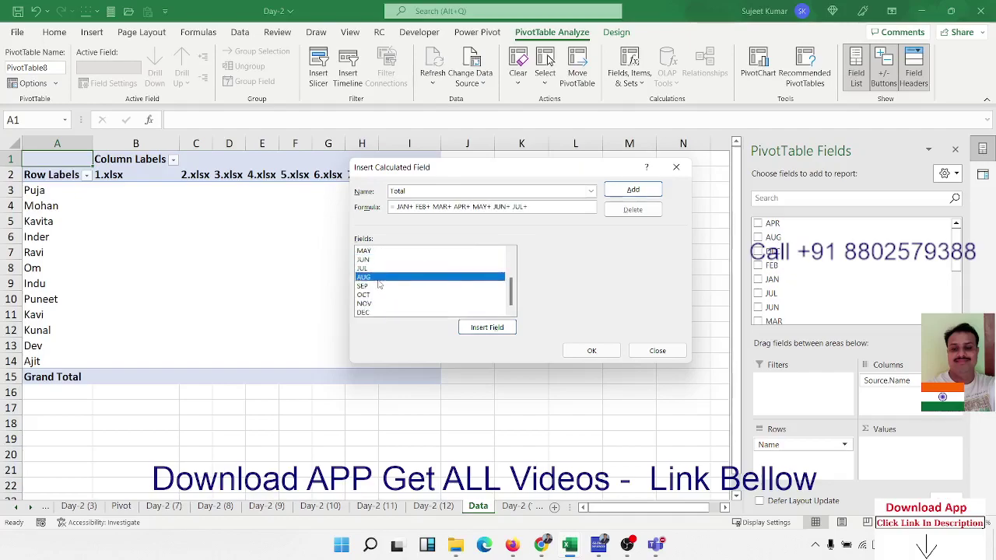
type("+")
double_click(379, 287)
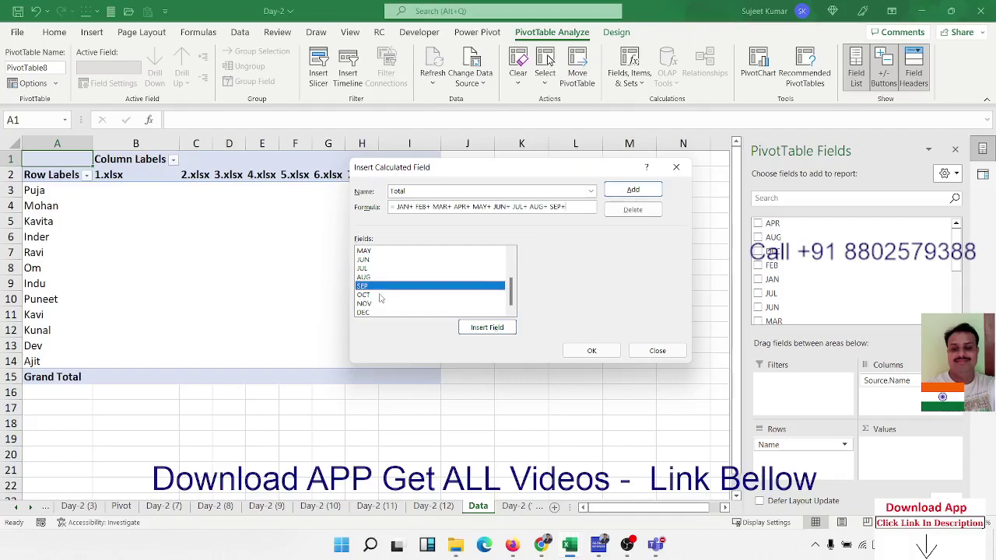
type("+")
double_click(381, 295)
type("+")
double_click(380, 303)
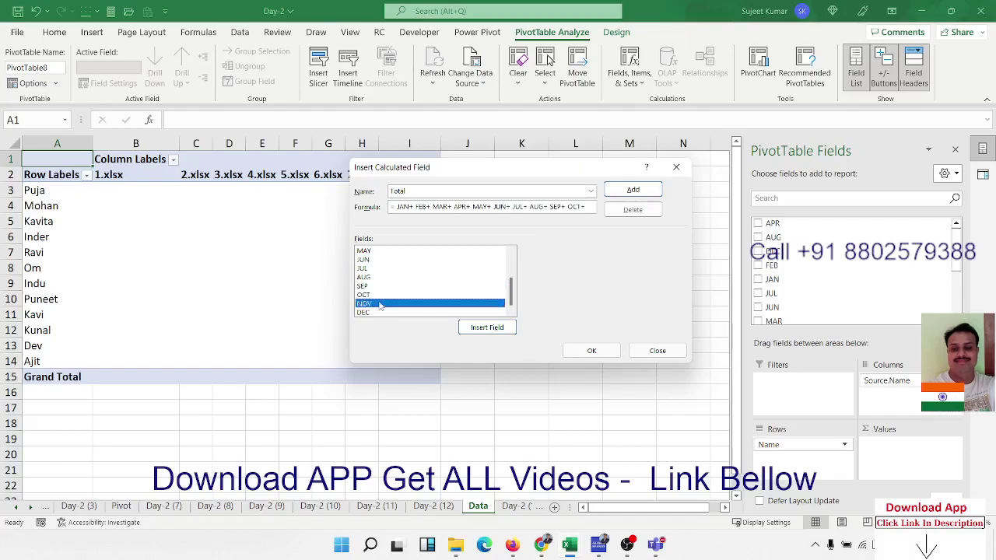
type("+")
left_click(379, 313)
double_click(380, 313)
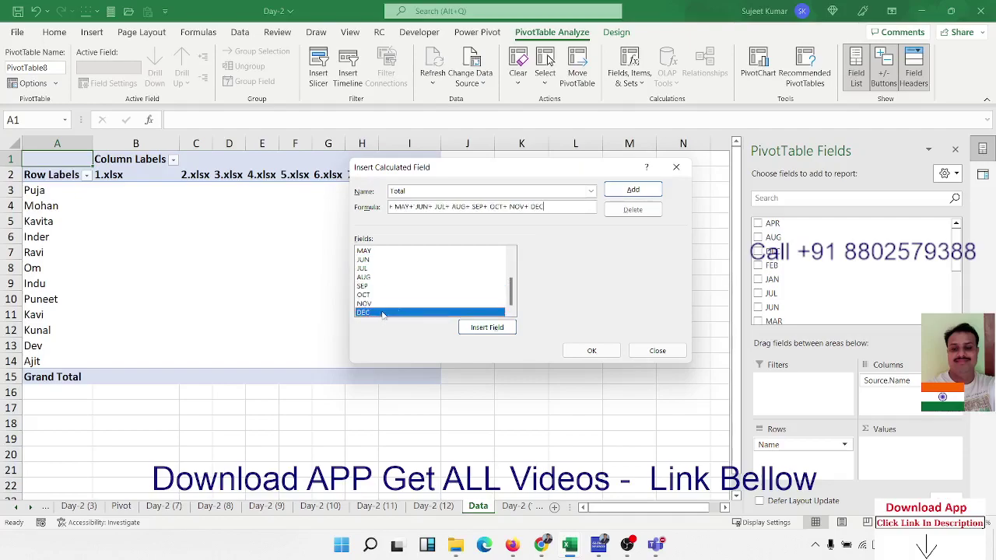
left_click(647, 190)
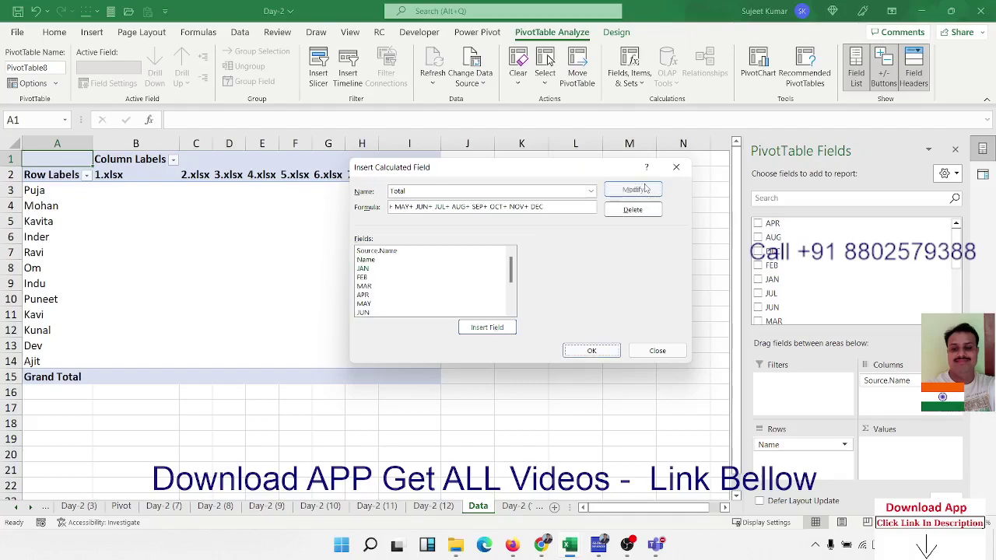
left_click(592, 351)
left_click(153, 189)
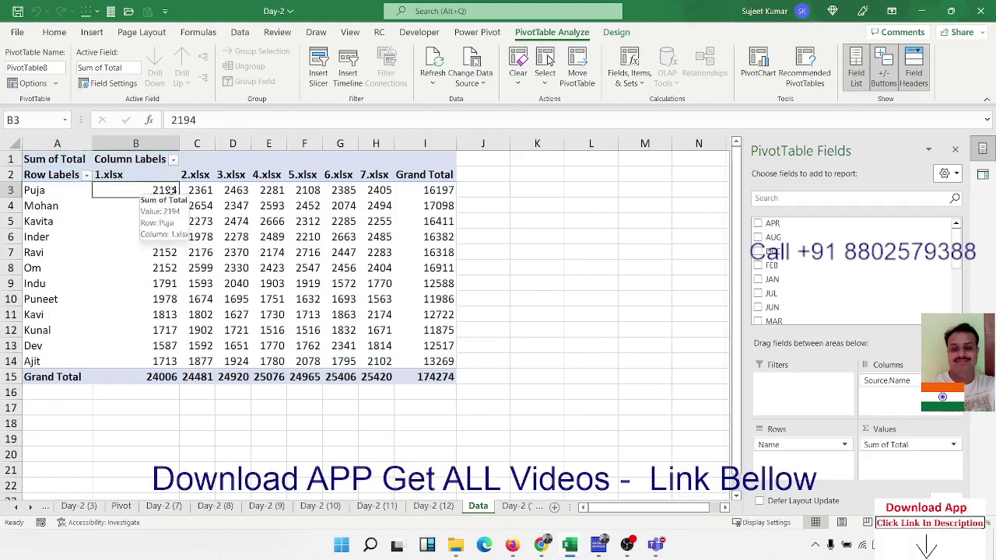
Check a row's totals, select the 1.xlsx–7.xlsx column labels, and save the Day-2 workbook.
key("Right")
key("Right")
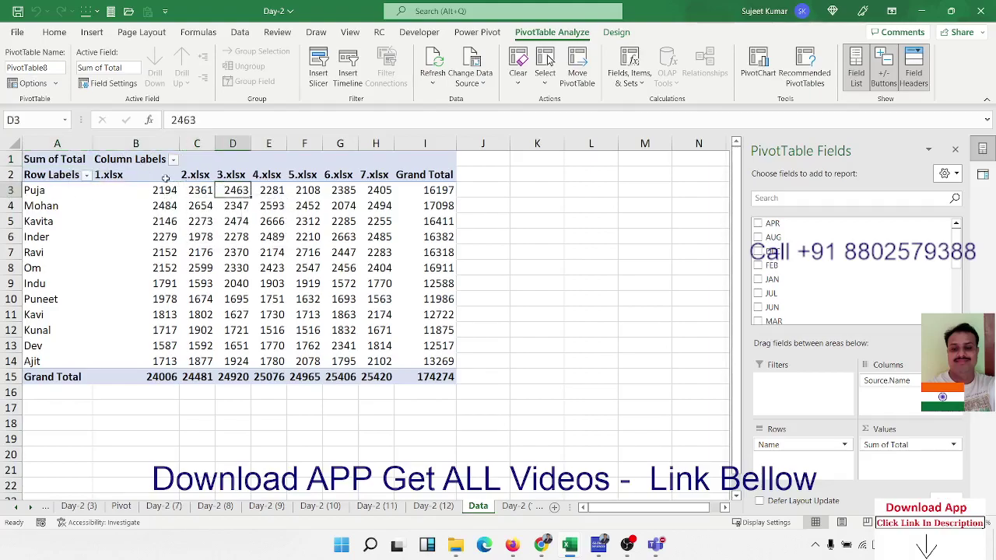
left_click_drag(165, 178, 375, 175)
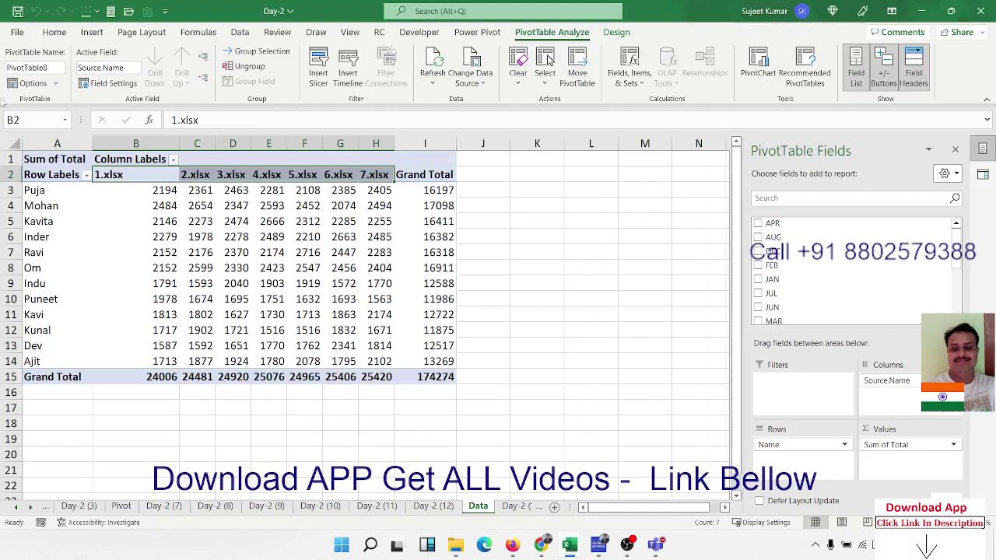
left_click(17, 10)
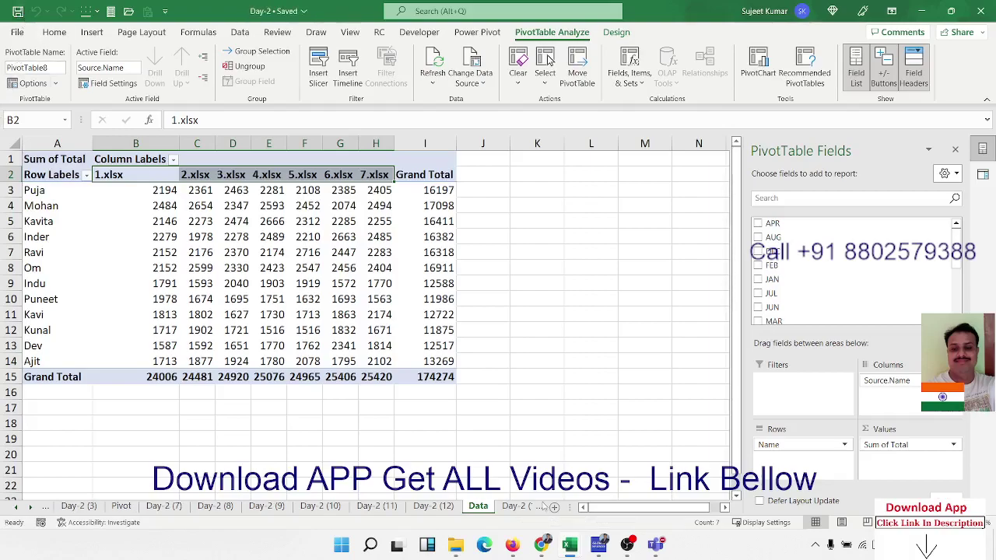